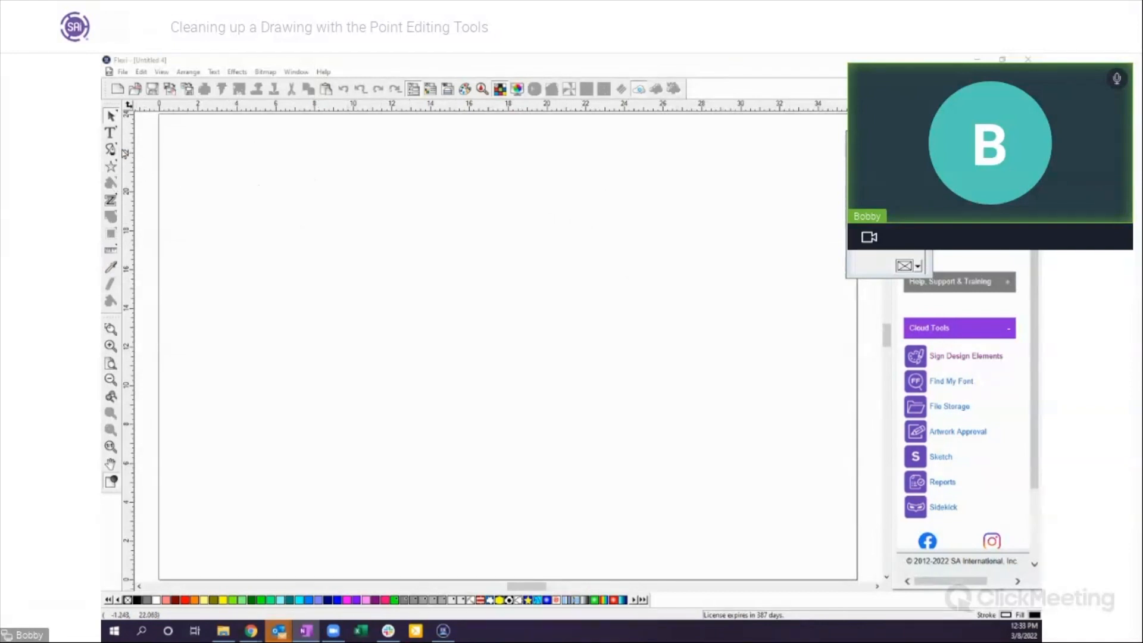
Step: Detach the Path Edit tools and dock them as a row beneath the standard toolbar
left_click(111, 185)
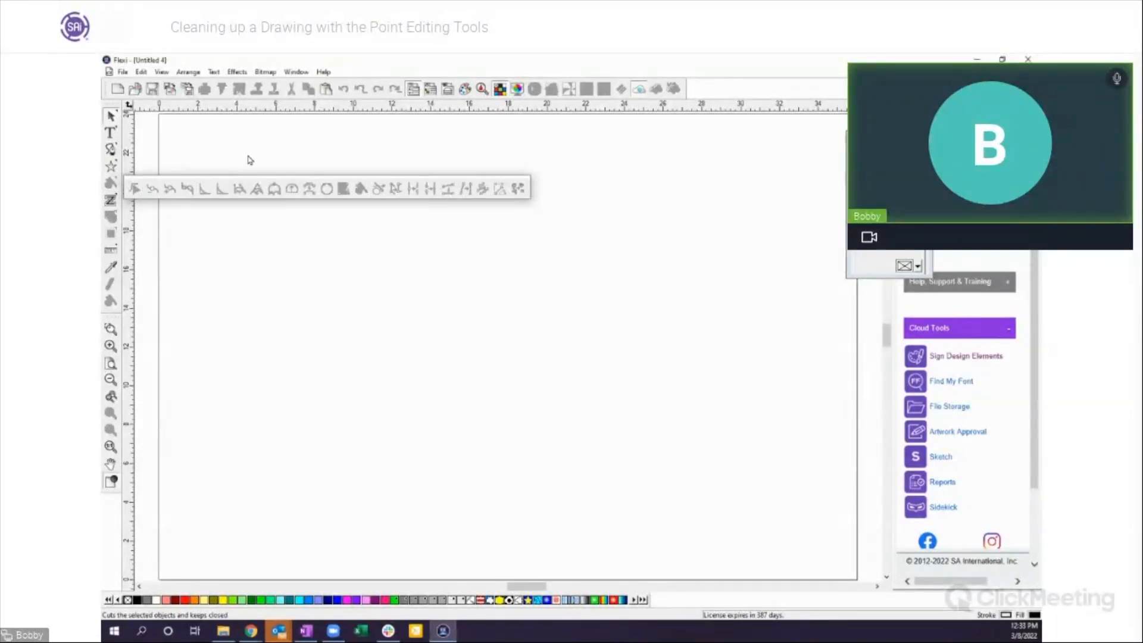
left_click_drag(285, 141, 324, 130)
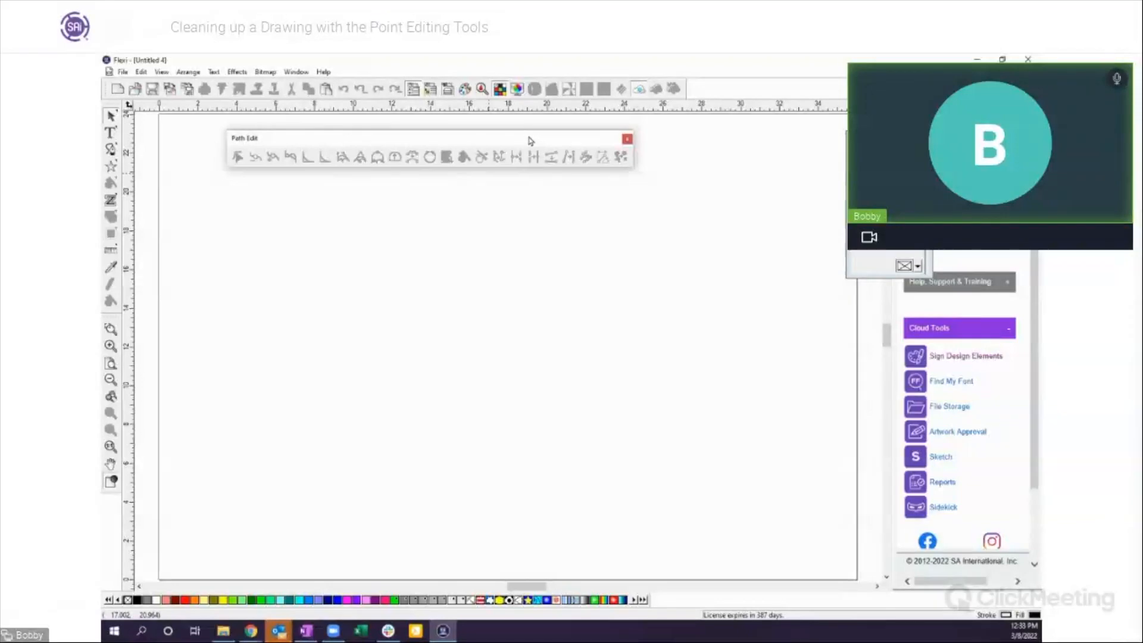
left_click_drag(419, 106, 401, 91)
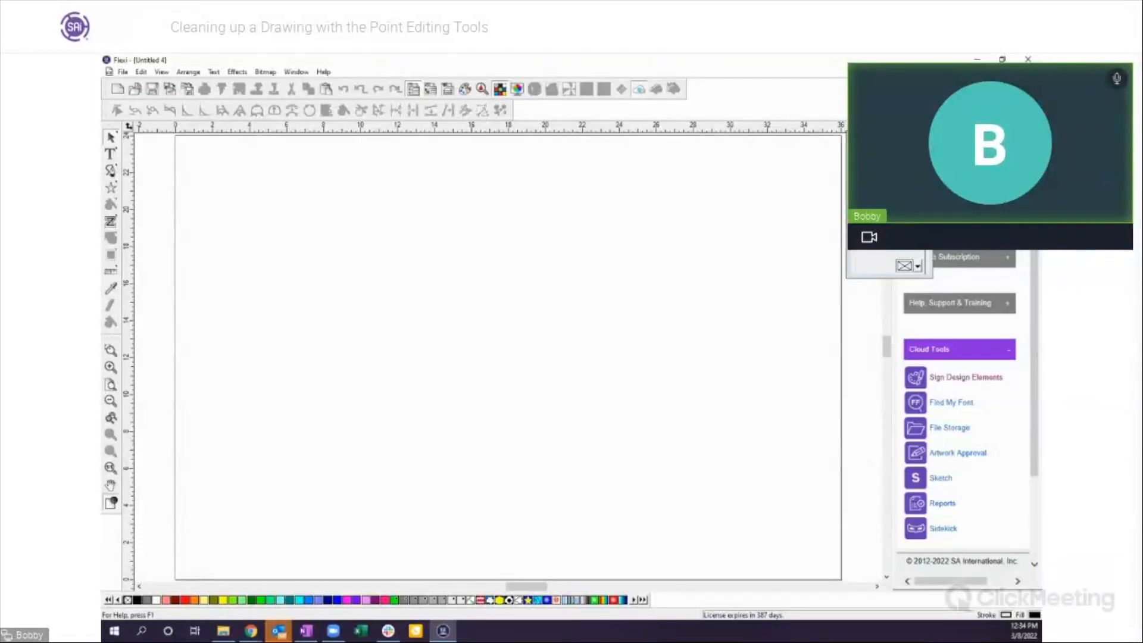
Step: Paste the copied black ship bitmap into the empty drawing and inspect the rough edges of its funnels and smoke lines
key("alt+Tab")
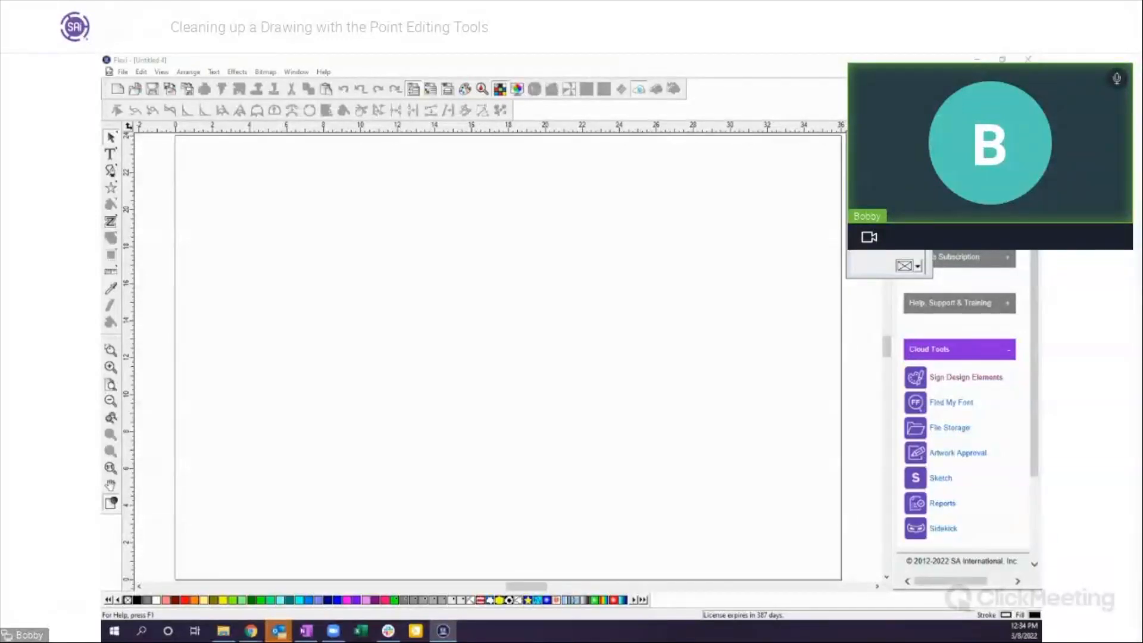
key("ctrl+v")
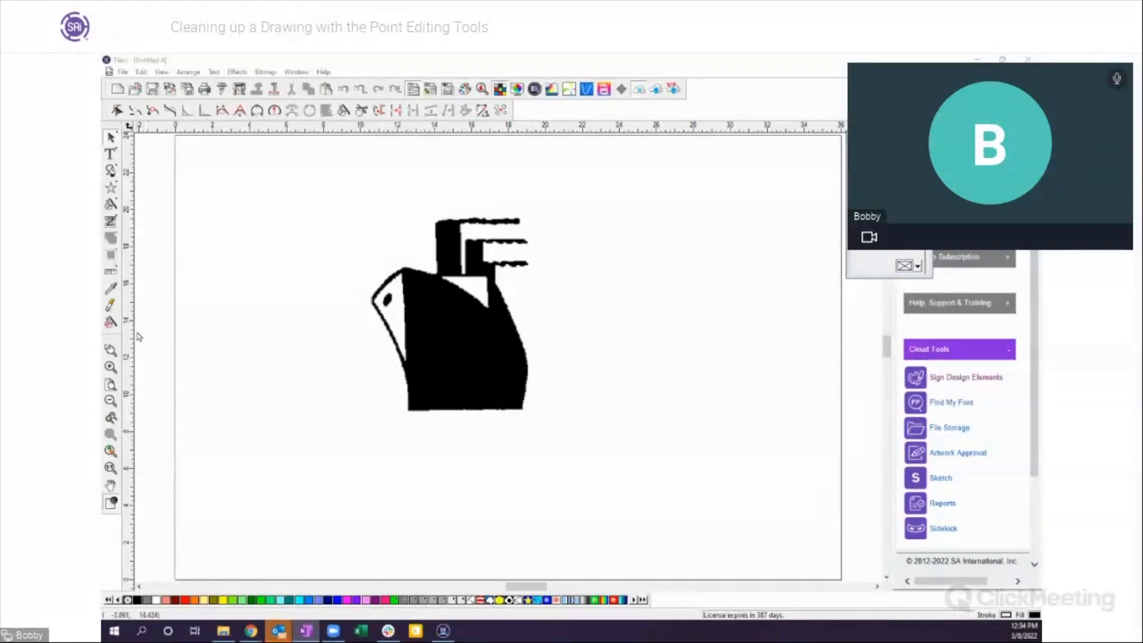
left_click(295, 283)
left_click_drag(435, 208, 562, 281)
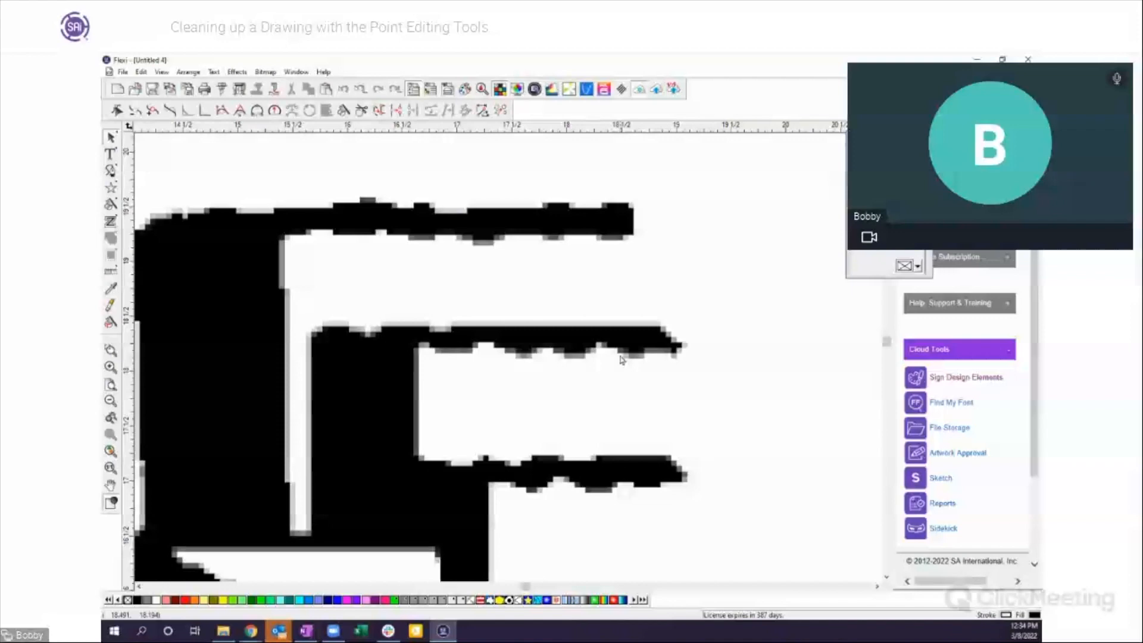
left_click(110, 400)
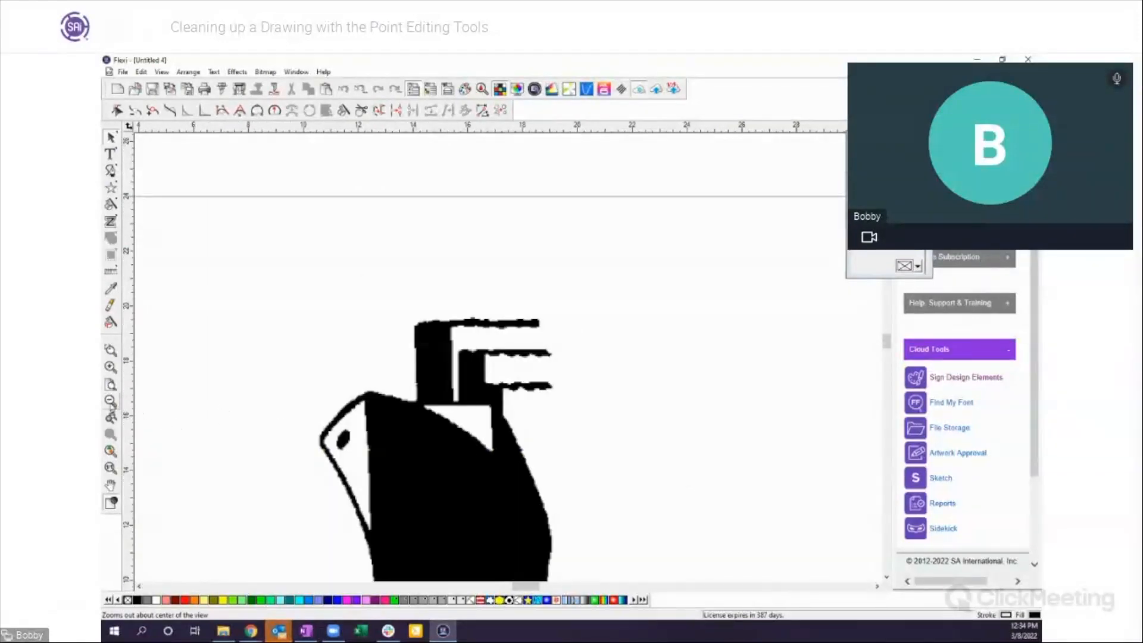
left_click(110, 400)
Step: Enlarge the ship bitmap in proportion from its lower-right corner, keeping it within the page
left_click(474, 446)
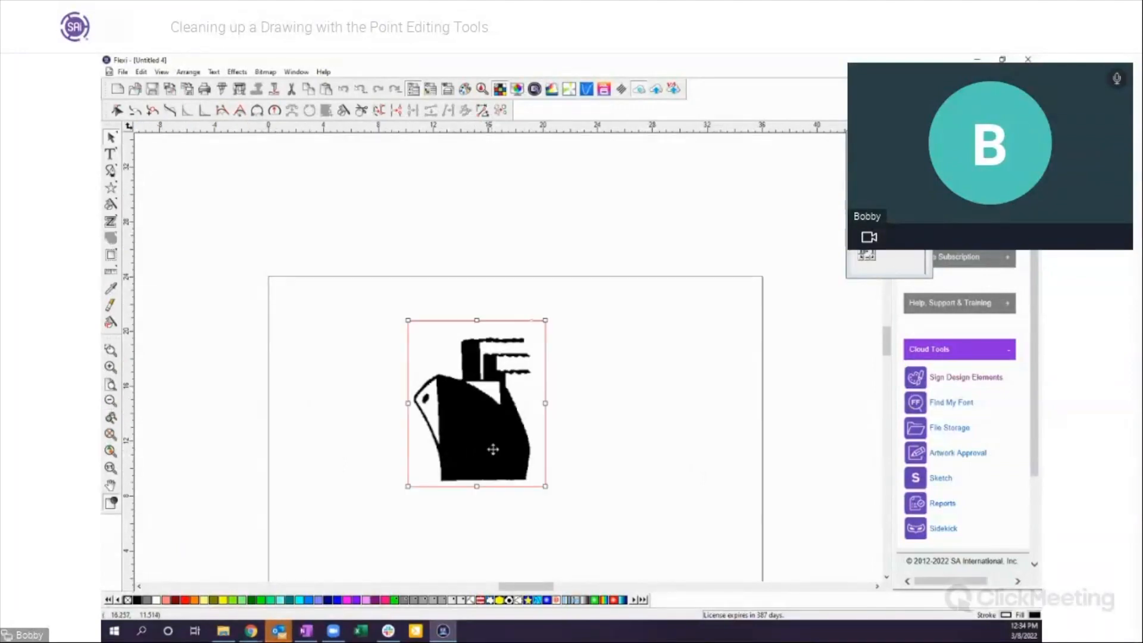
left_click_drag(543, 486, 558, 384)
scroll(768, 454, "down", 2)
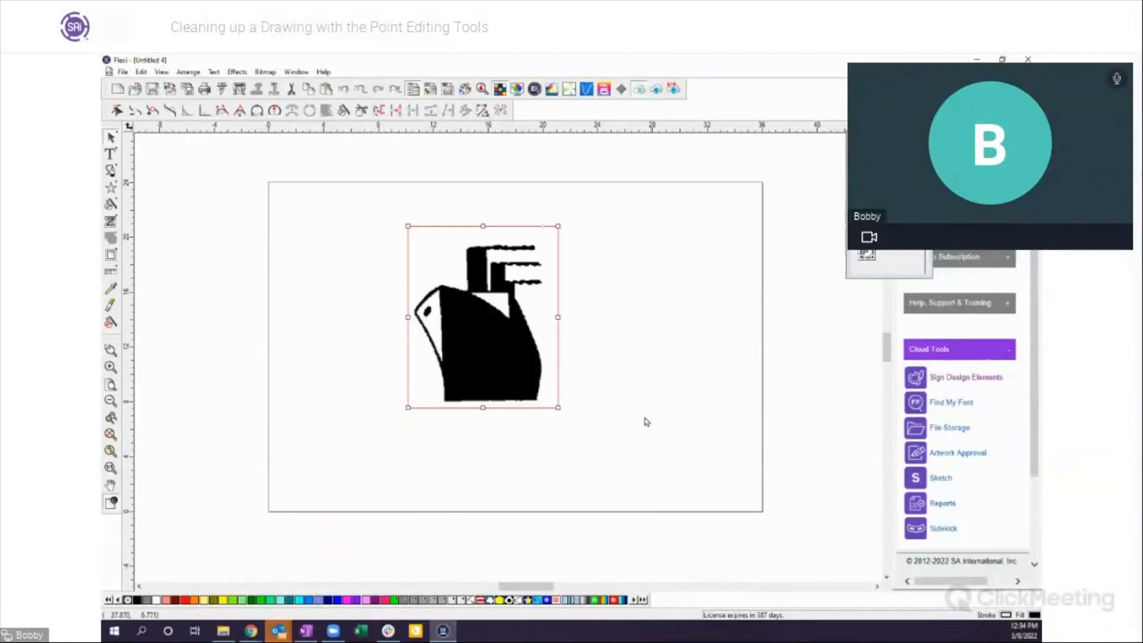
left_click_drag(558, 408, 569, 417)
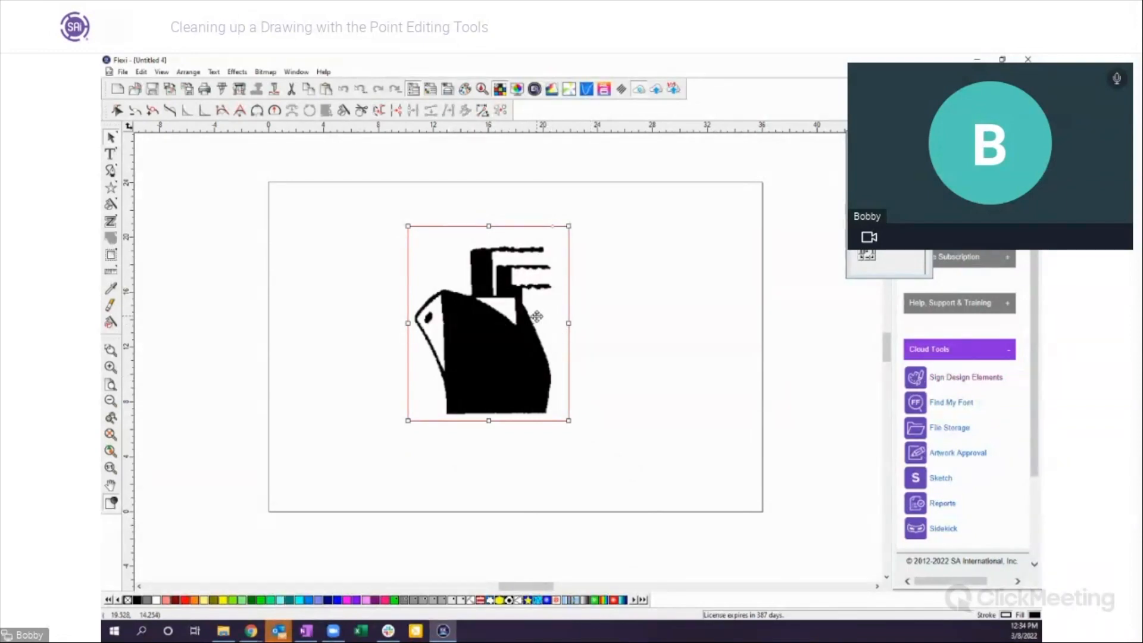
Step: Trace the ship bitmap into vector outlines and move the original bitmap to the right of the traced paths
left_click(111, 221)
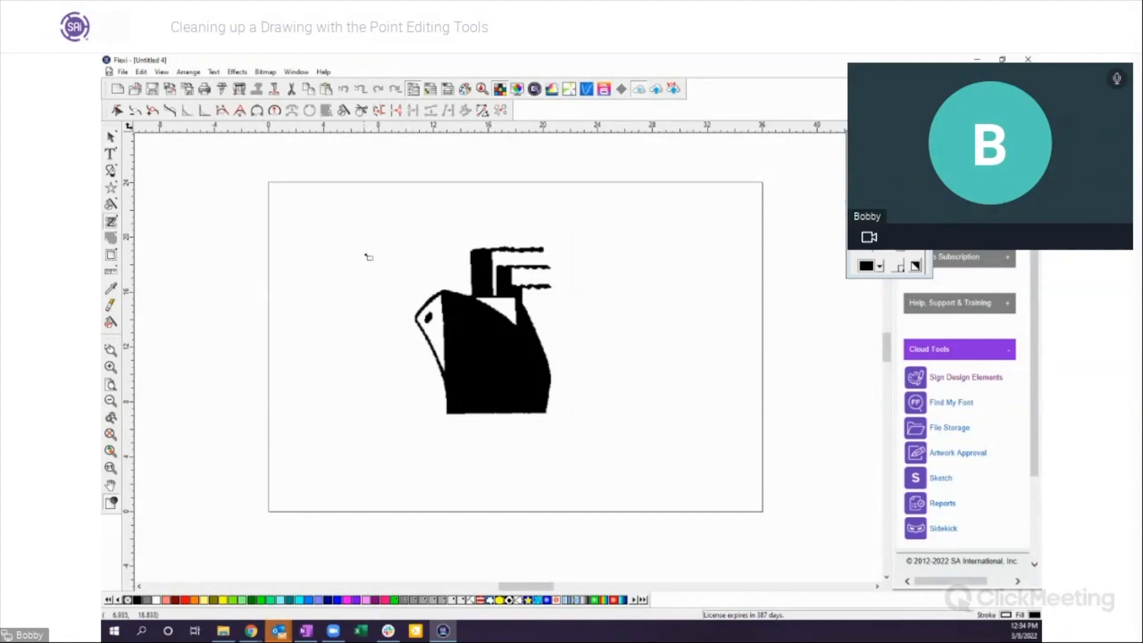
left_click_drag(381, 228, 633, 444)
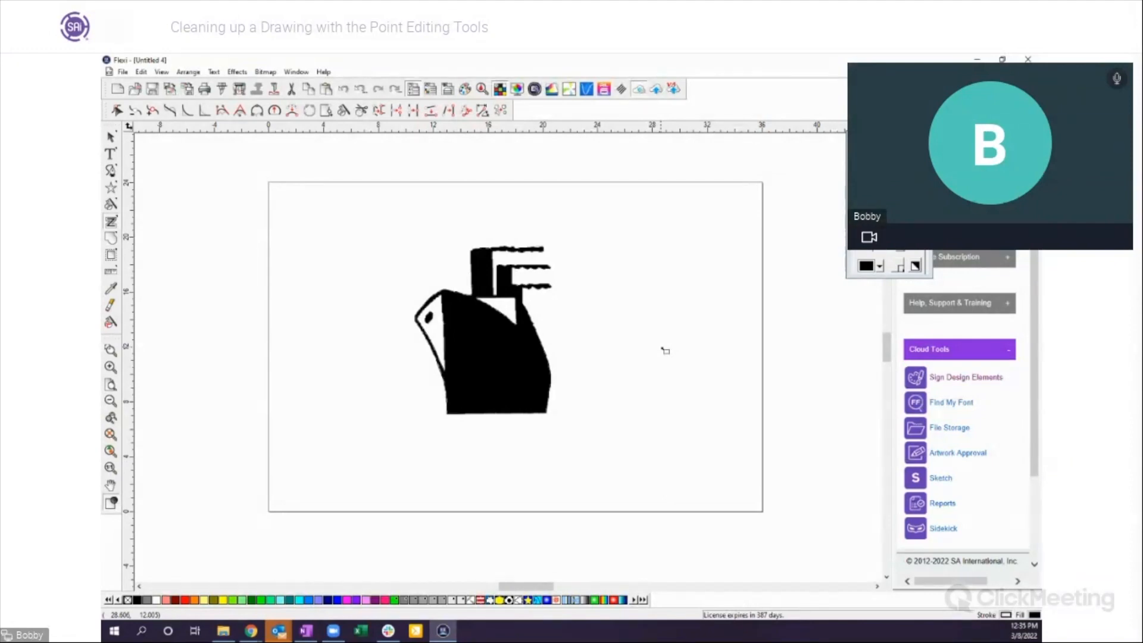
left_click(113, 138)
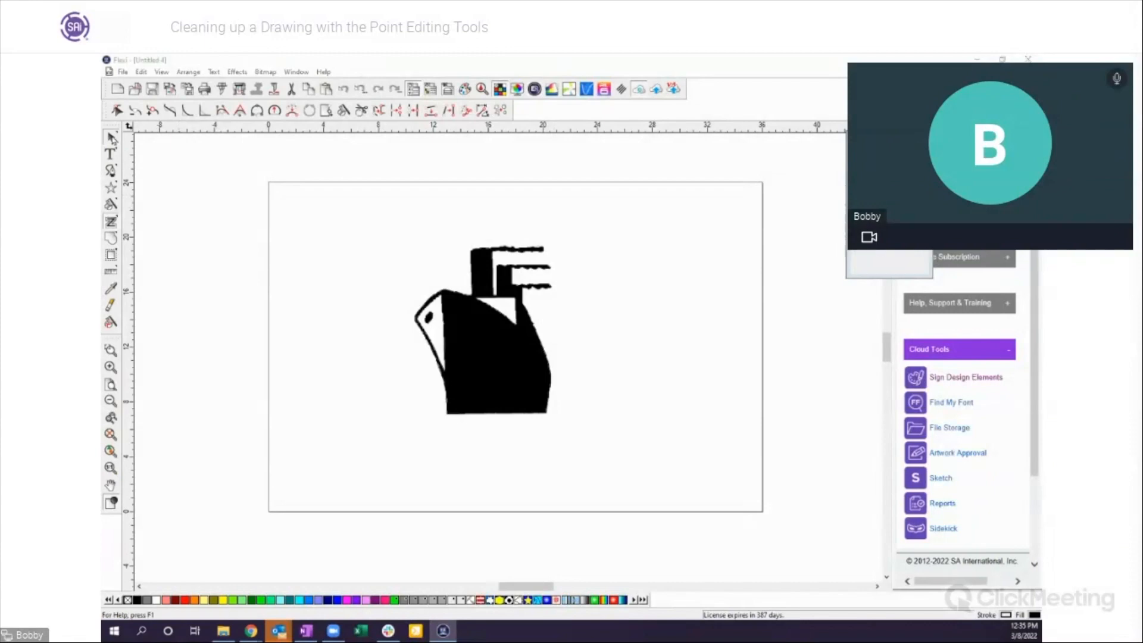
left_click(498, 372)
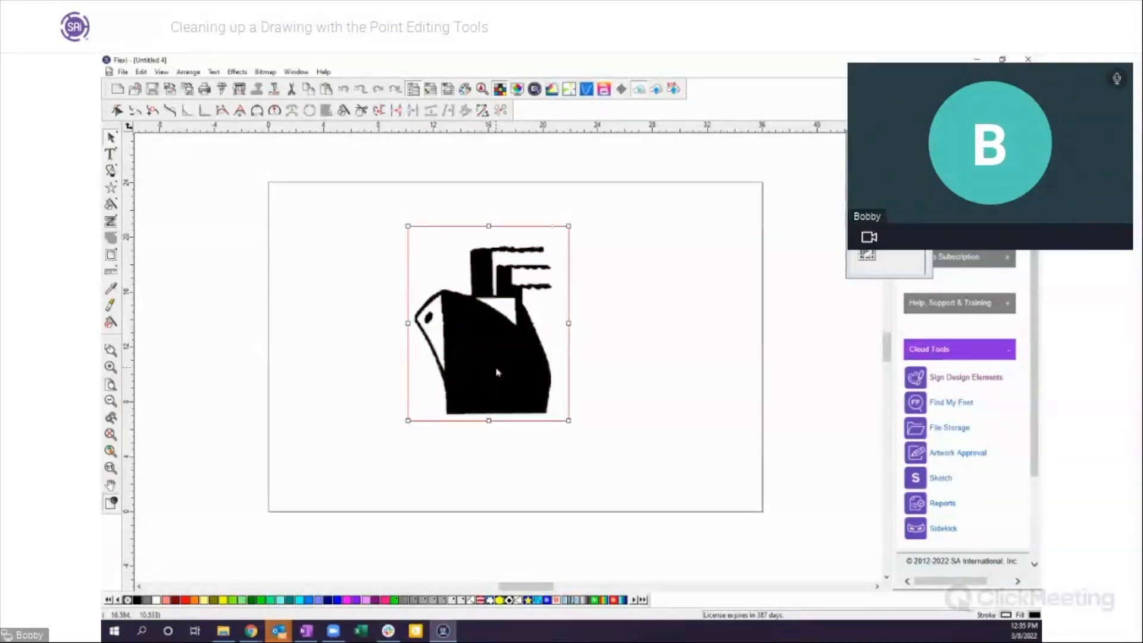
left_click_drag(494, 366, 704, 375)
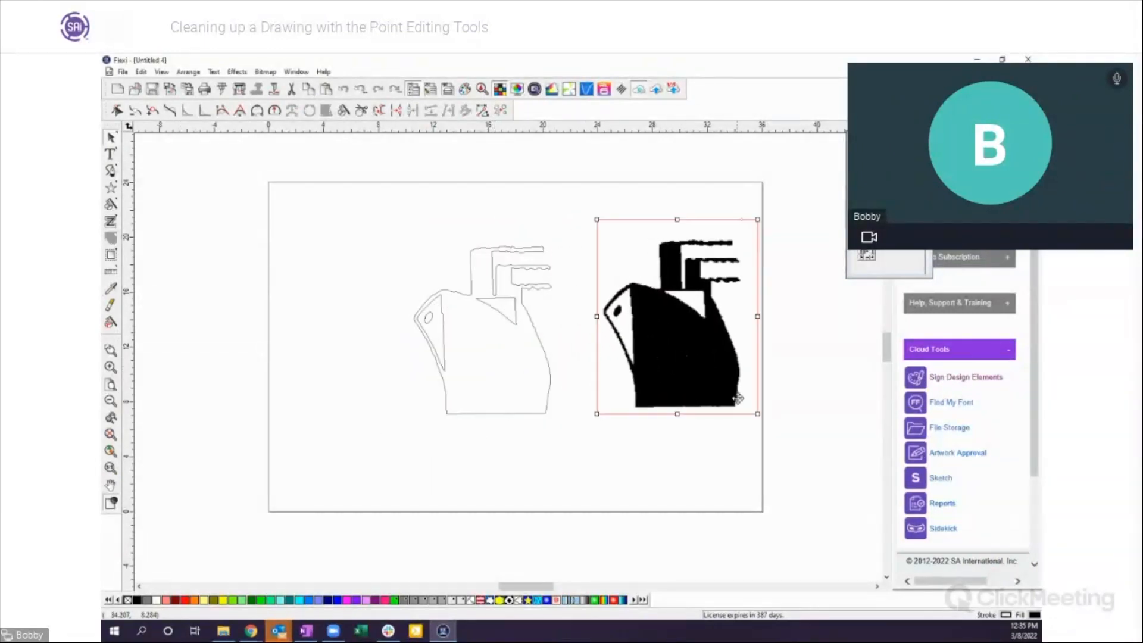
left_click(737, 440)
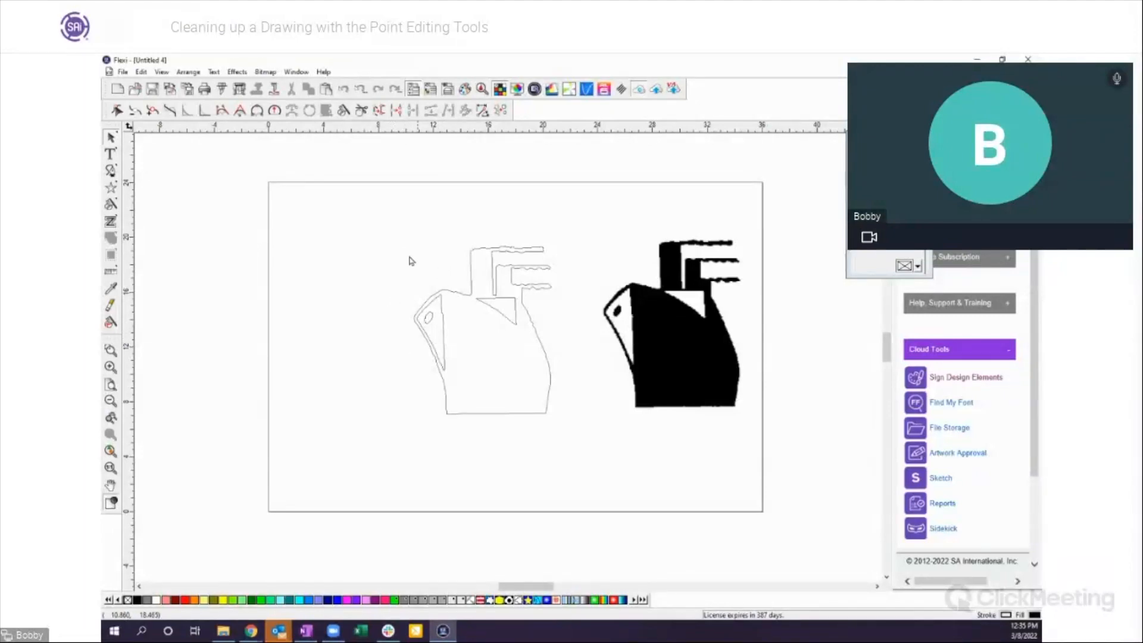
Step: Display the points of the traced ship outline and select all of them with the point selection tool
left_click_drag(391, 232, 583, 428)
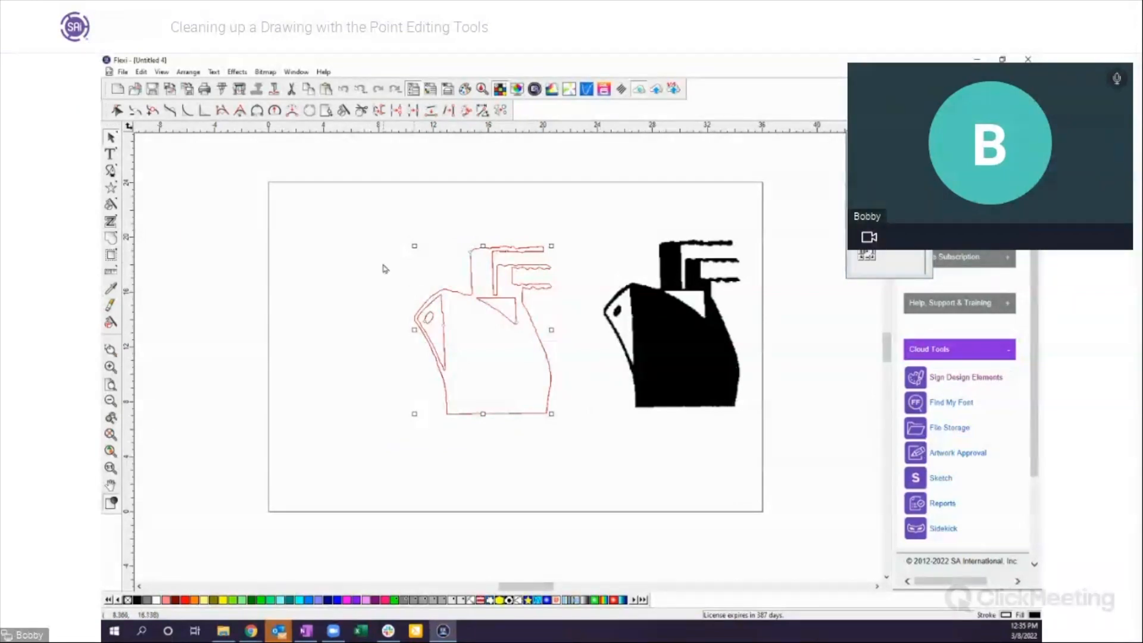
left_click(118, 112)
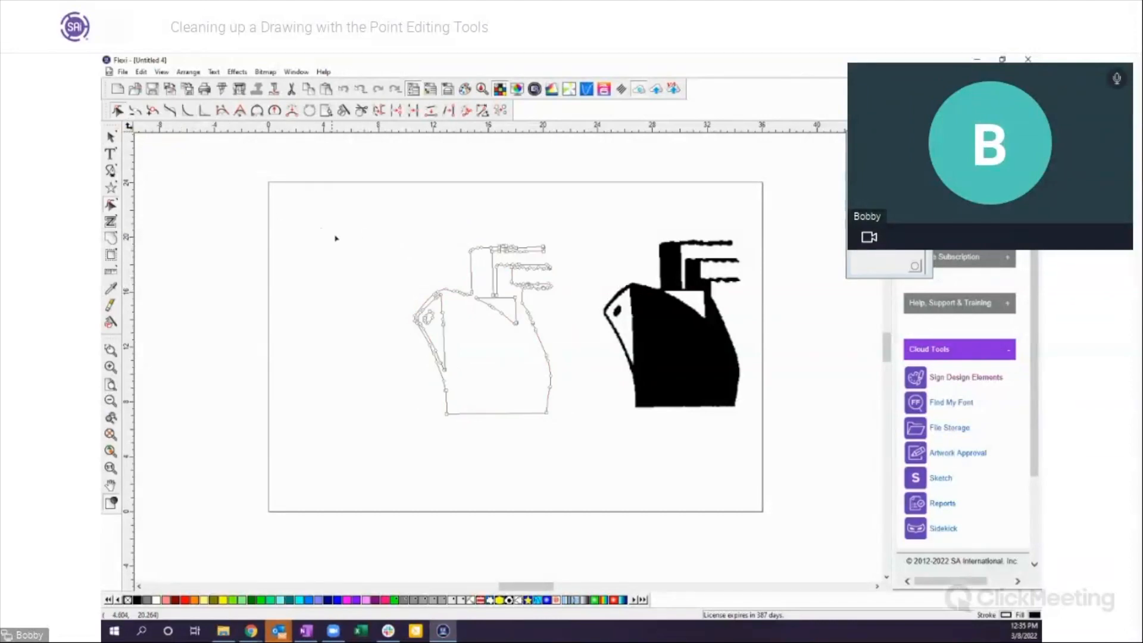
left_click_drag(404, 234, 579, 442)
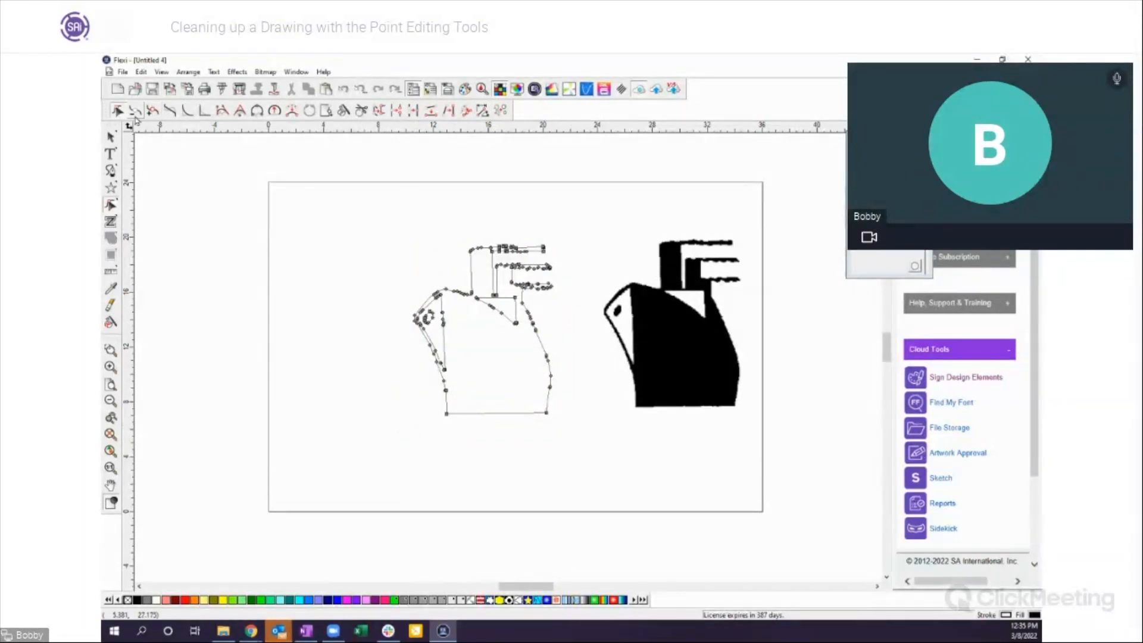
left_click(110, 136)
left_click(256, 281)
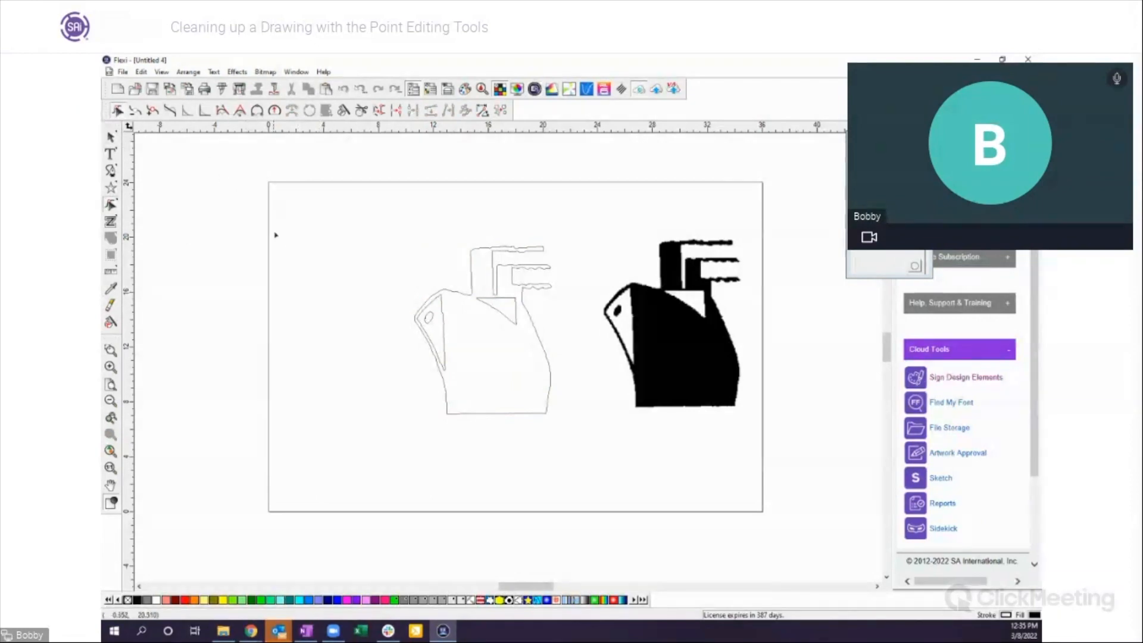
left_click_drag(396, 232, 579, 444)
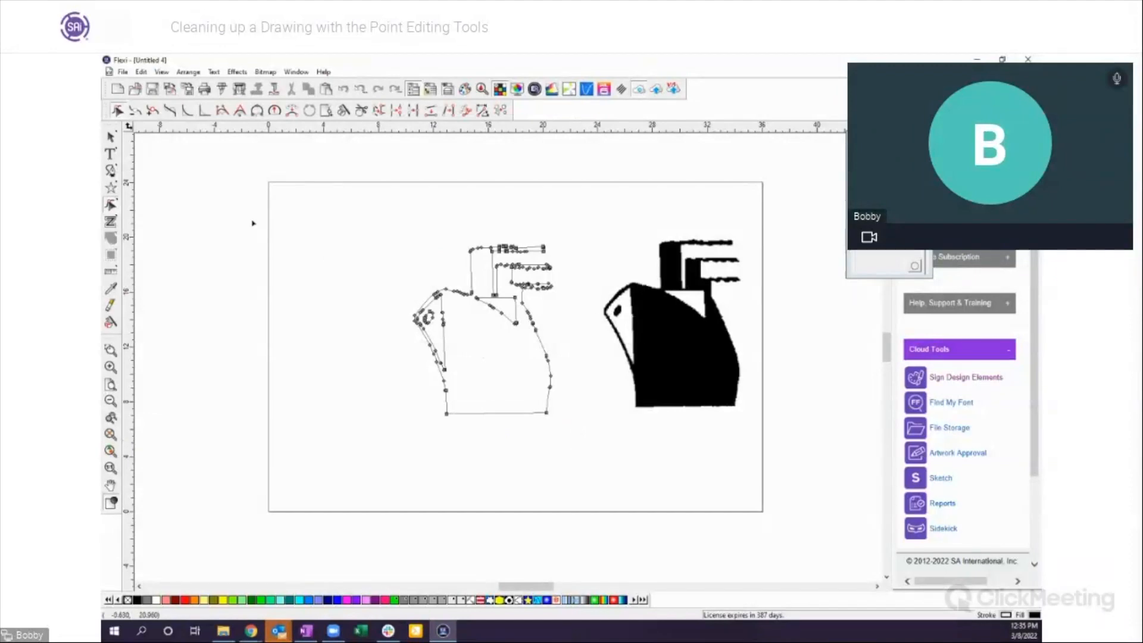
Step: Reselect the traced ship outline for point editing and delete the stray point on the left side of the bow's oval hole
left_click(110, 136)
left_click(376, 249)
left_click_drag(375, 246, 569, 431)
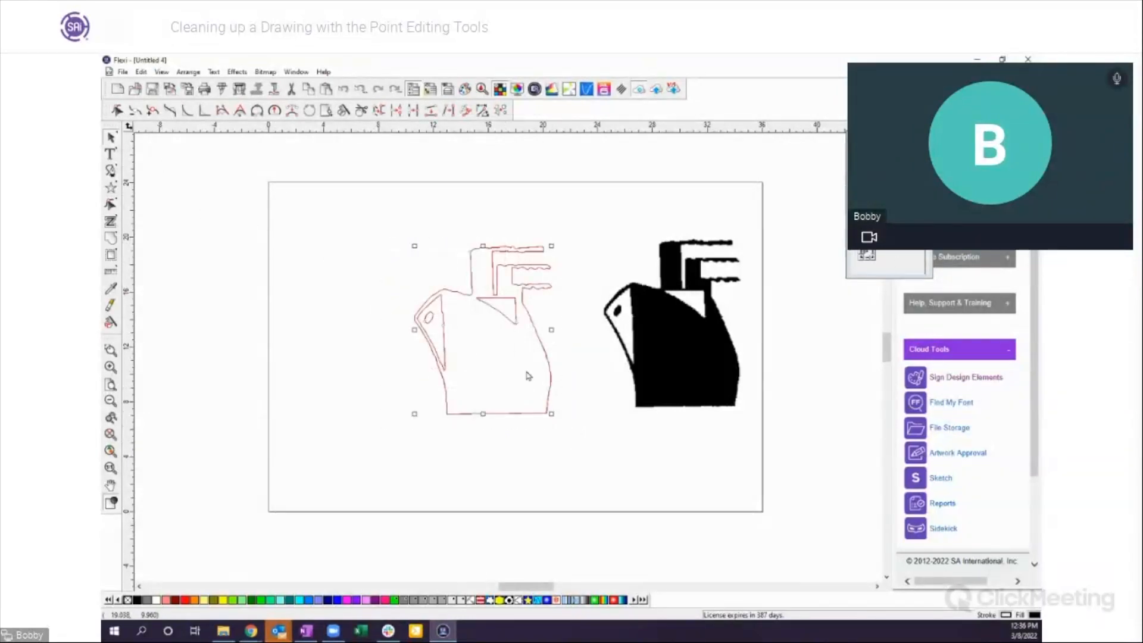
left_click(117, 111)
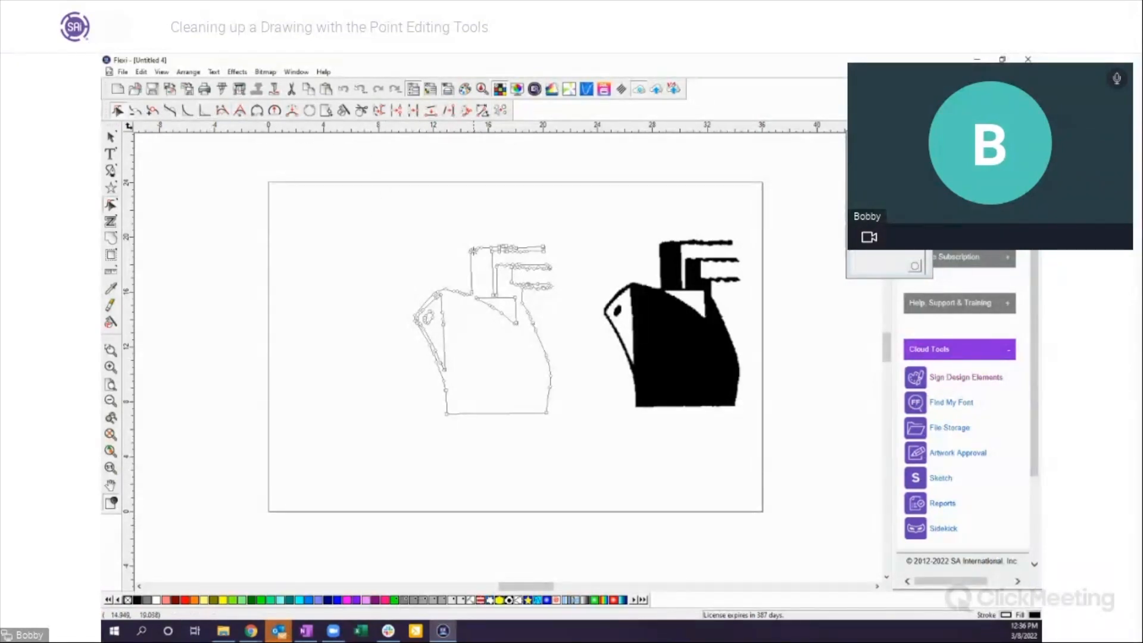
left_click(136, 112)
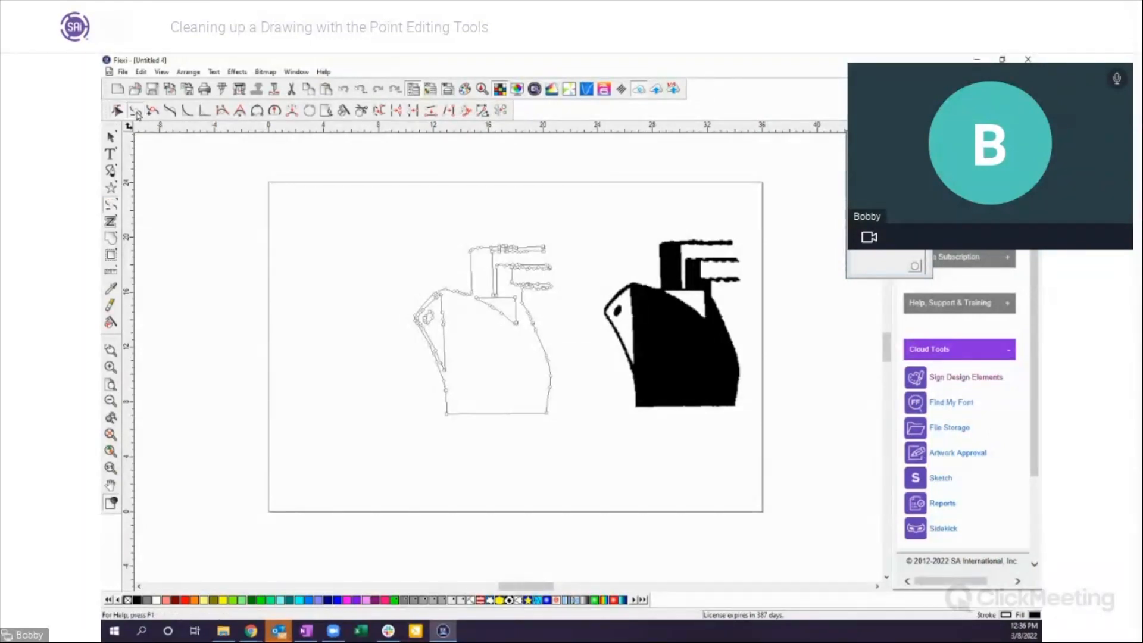
left_click(111, 350)
left_click_drag(403, 281, 507, 373)
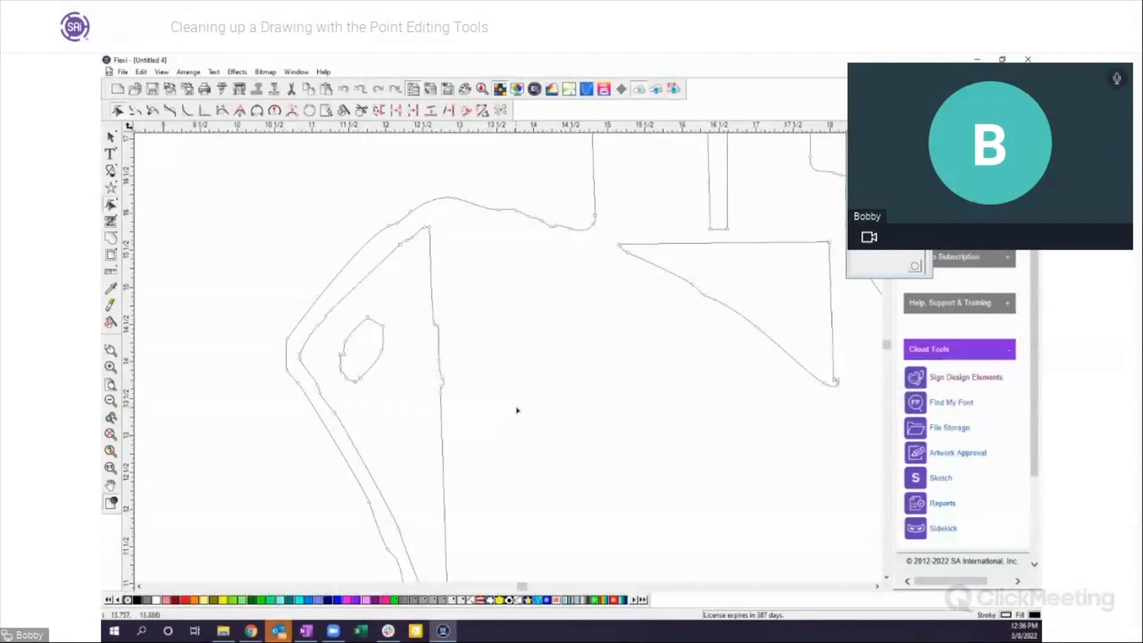
left_click(136, 112)
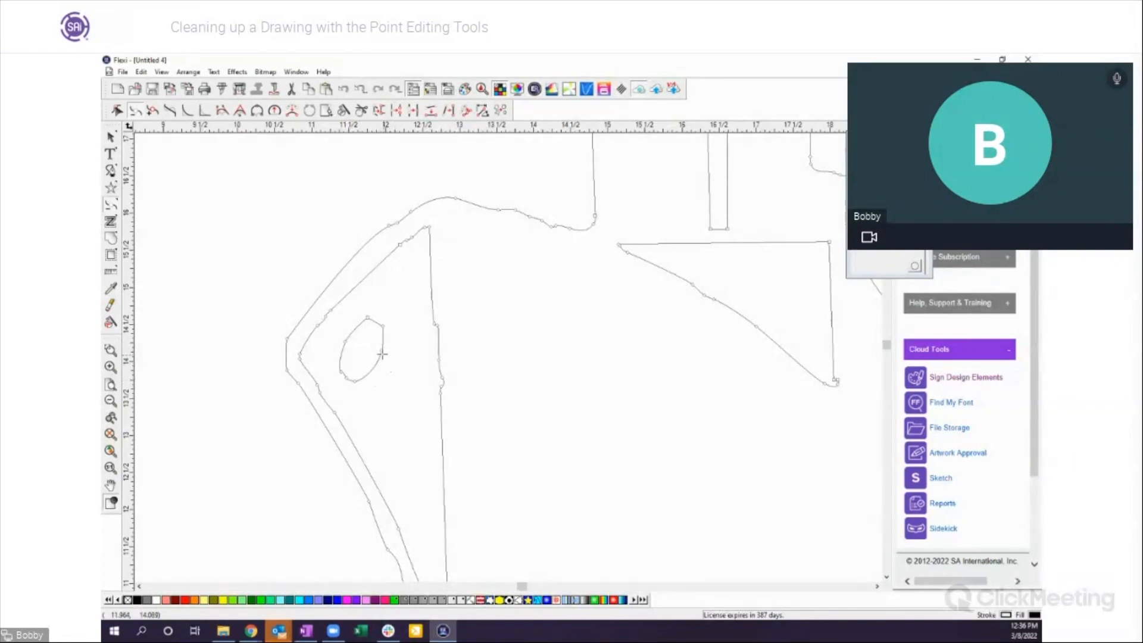
Step: Try deleting the upper-right point of the bow's oval hole and undo that deletion
left_click(382, 325)
left_click(344, 89)
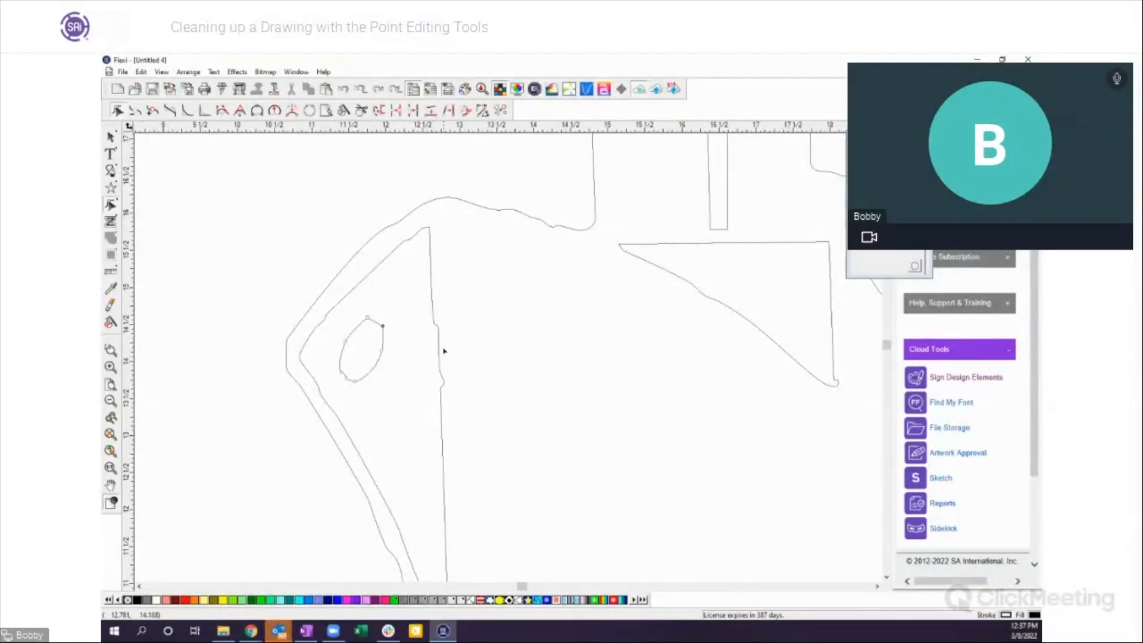
Step: Straighten the right edge of the bow panel by deleting the points at its lower bump and the remaining stray points above
left_click(430, 284)
left_click(443, 378)
left_click(441, 387, "shift")
left_click(135, 113)
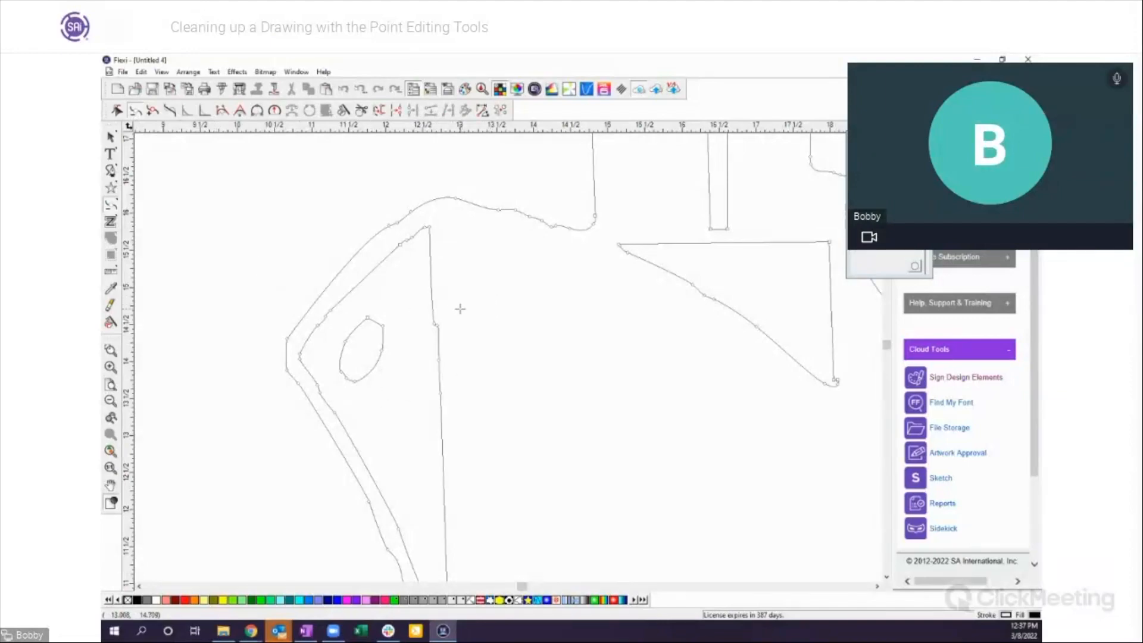
left_click(117, 110)
left_click_drag(423, 306, 447, 402)
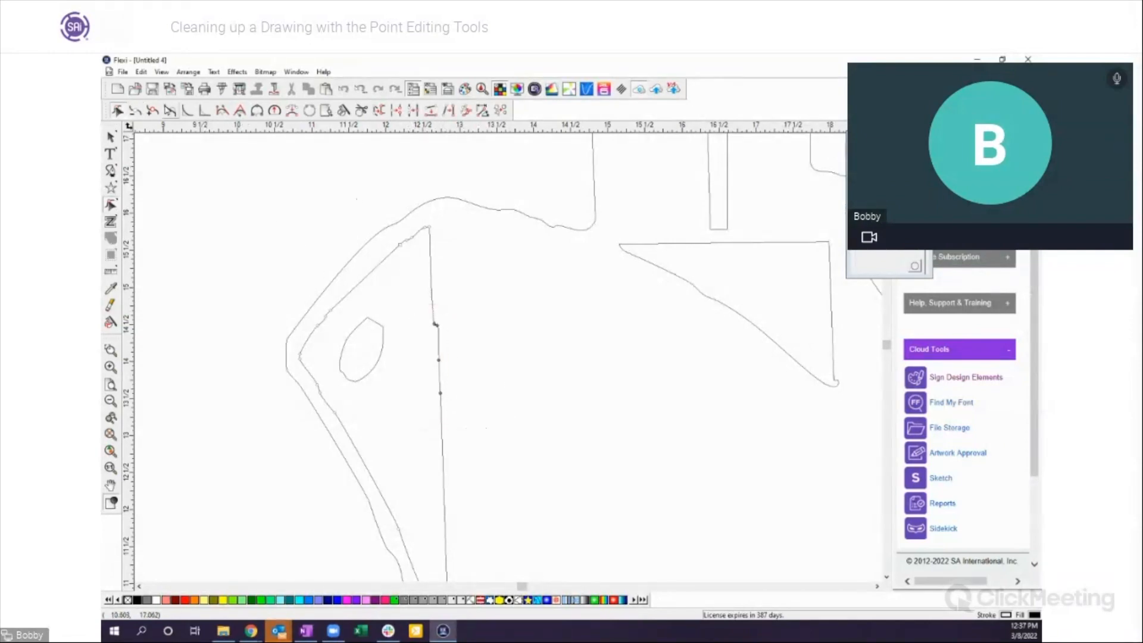
left_click(136, 111)
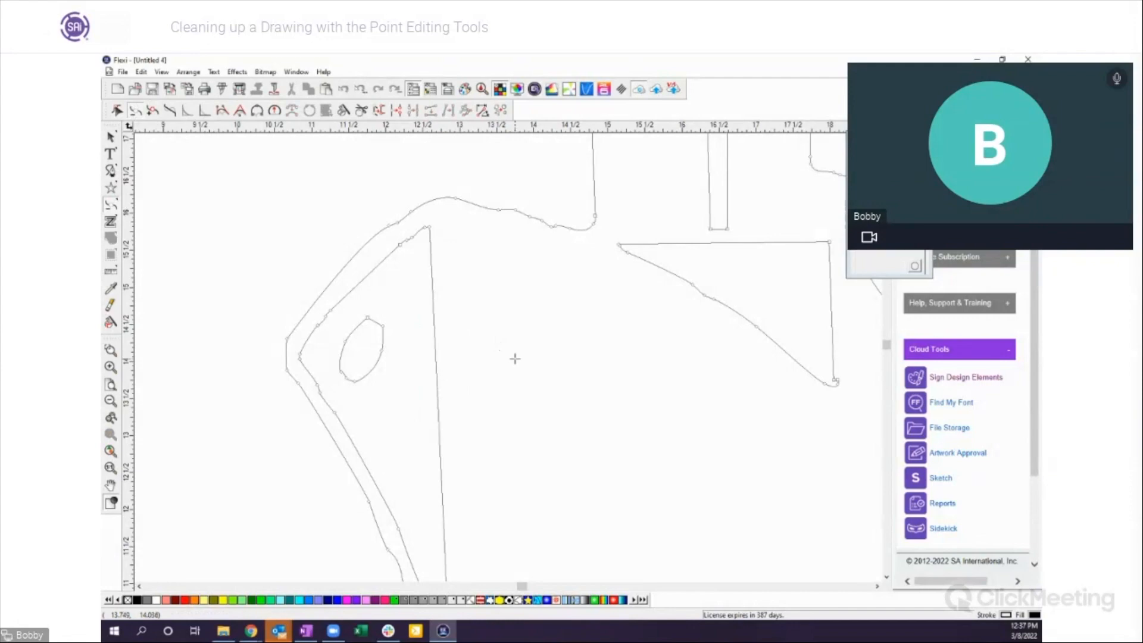
Step: Undo the point deletions along the right edge of the bow panel
scroll(529, 398, "down", 3)
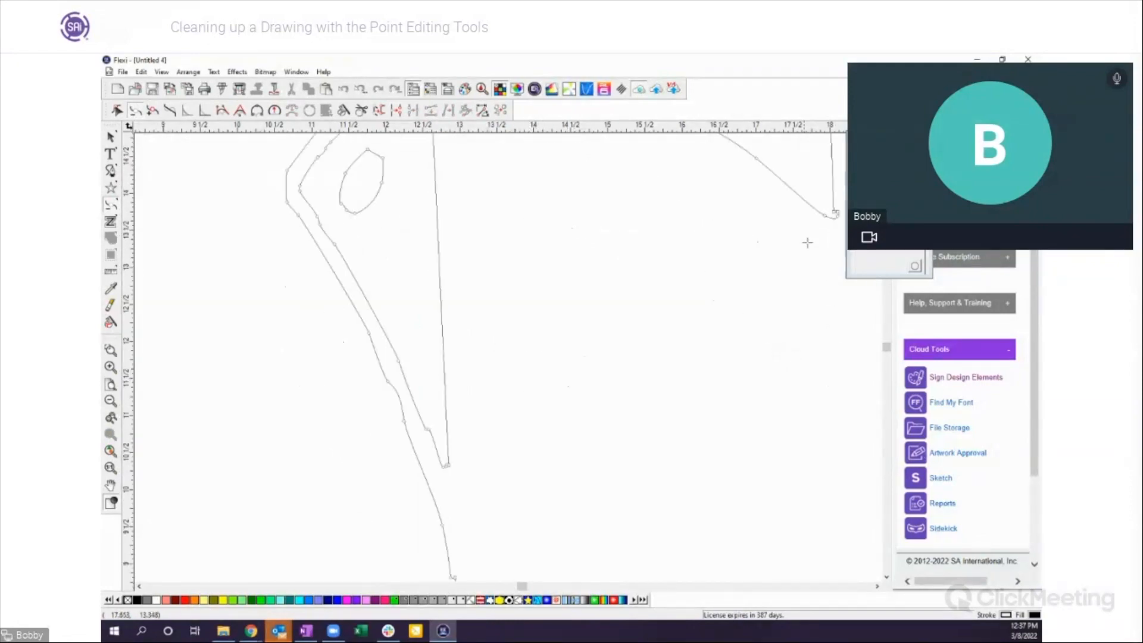
scroll(780, 274, "up", 3)
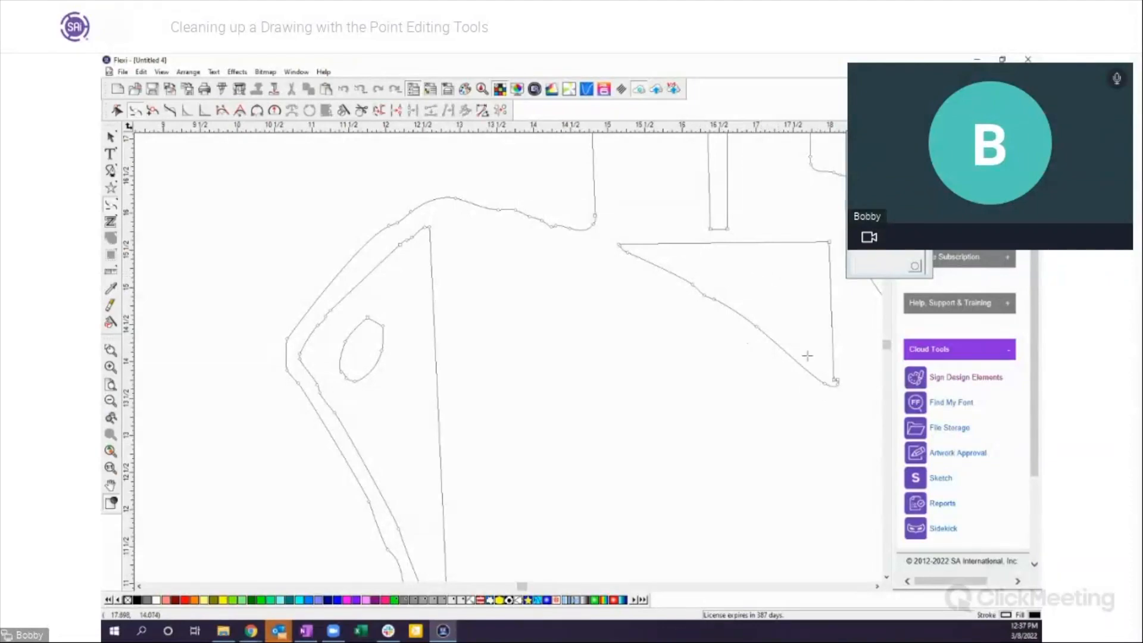
left_click(393, 109)
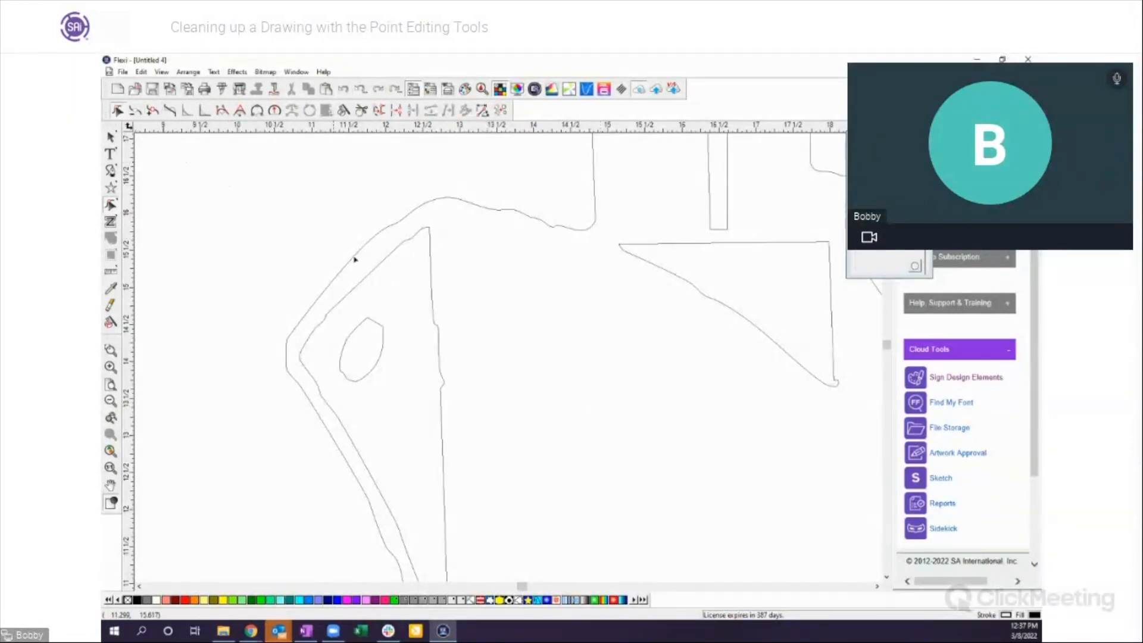
Step: Add a point between the two upper-right points of the bow's oval hole
left_click(153, 111)
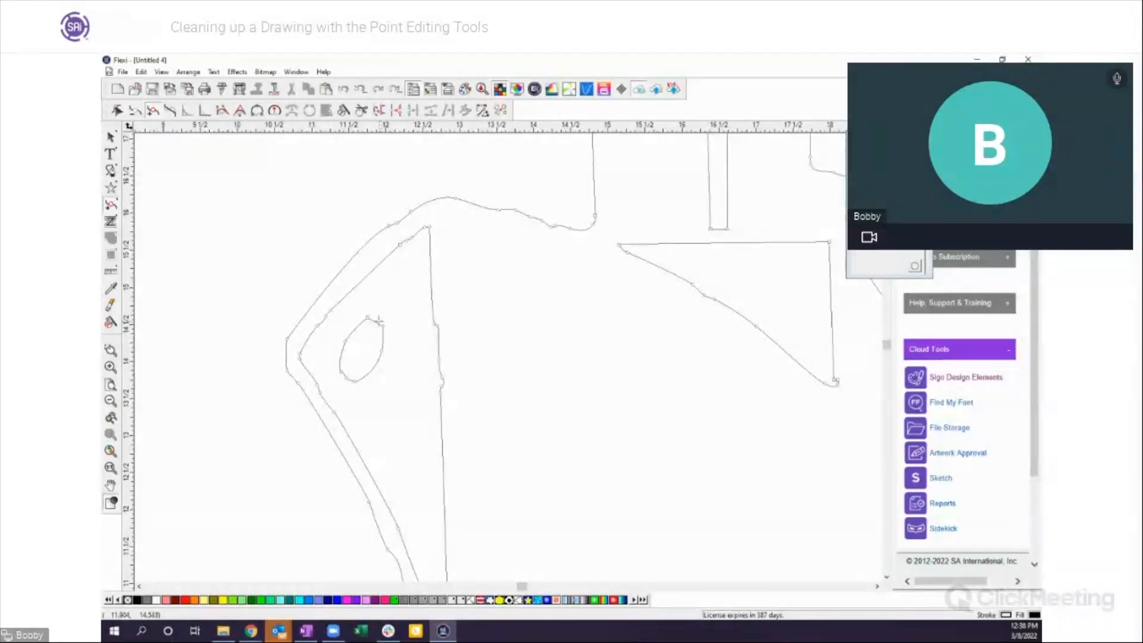
left_click(375, 322)
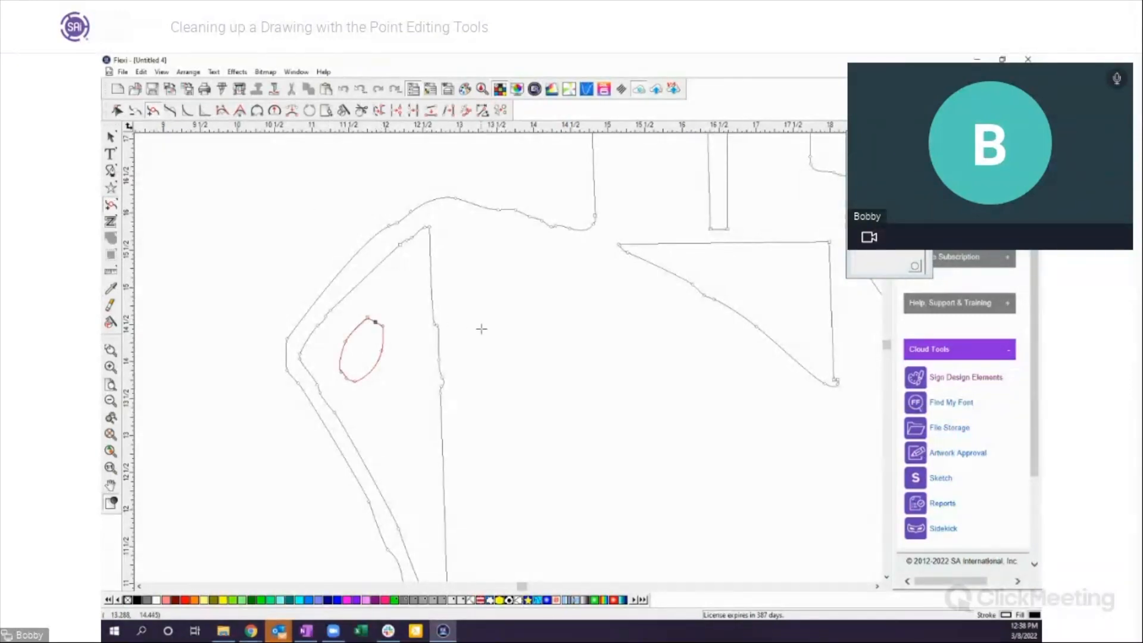
Step: Move the upper-right points of the bow's oval hole outward, reshaping its top corner and right side
left_click(117, 111)
mouse_move(375, 322)
left_mouse_down()
mouse_move(399, 274)
mouse_move(381, 313)
left_mouse_up()
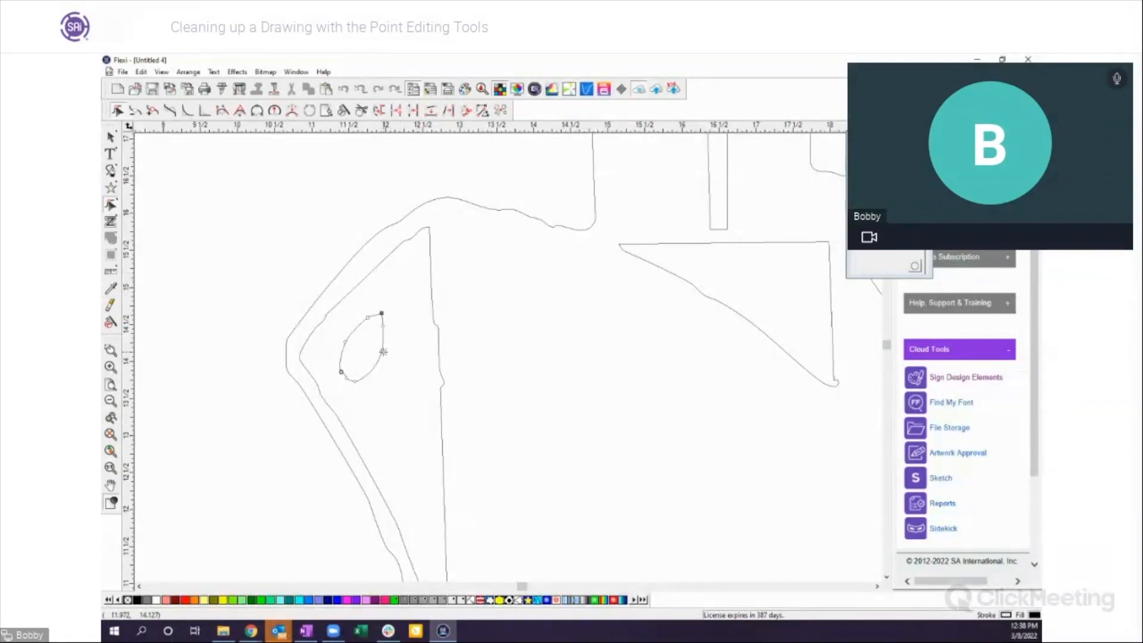
mouse_move(382, 352)
left_mouse_down()
mouse_move(410, 362)
mouse_move(393, 352)
left_mouse_up()
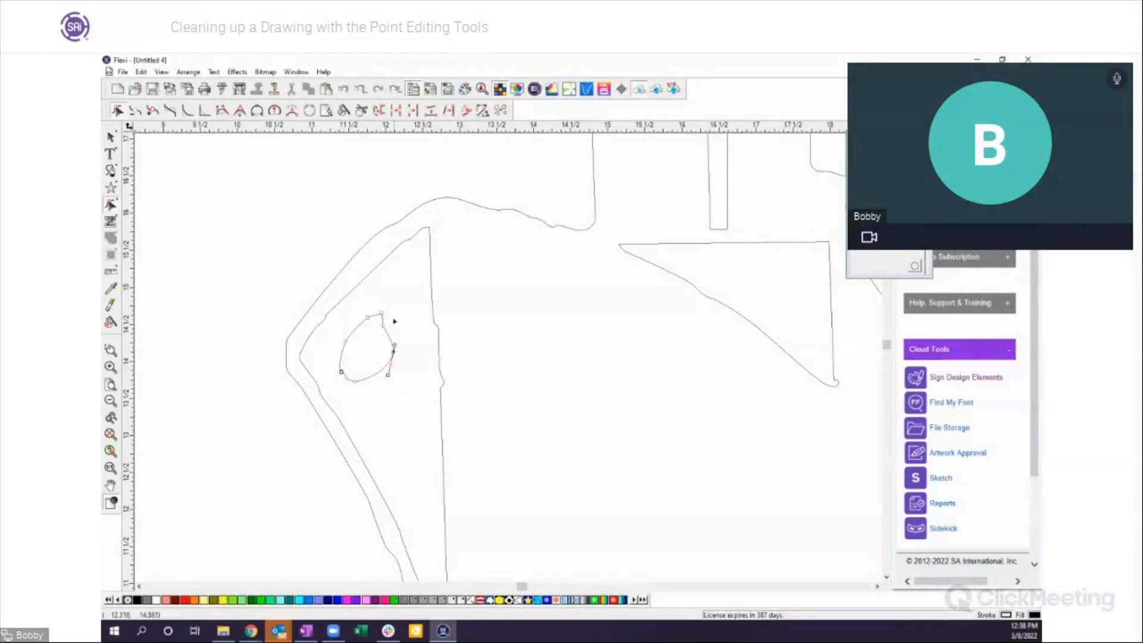
left_click_drag(357, 306, 390, 333)
left_click_drag(382, 313, 400, 279)
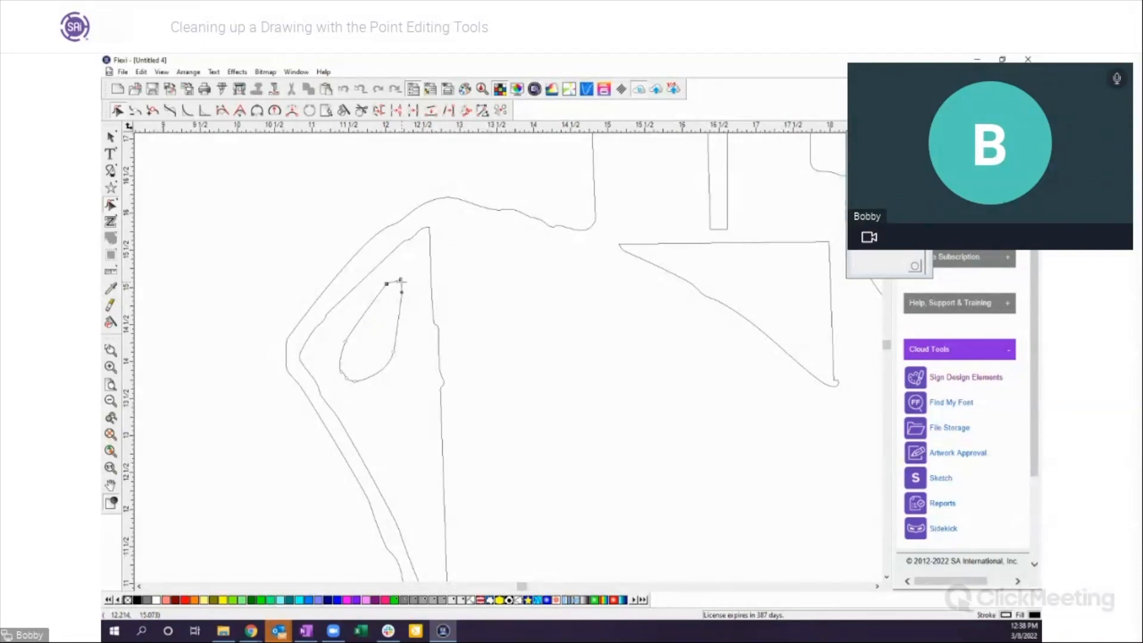
left_click_drag(400, 279, 385, 316)
left_click_drag(367, 311, 401, 351)
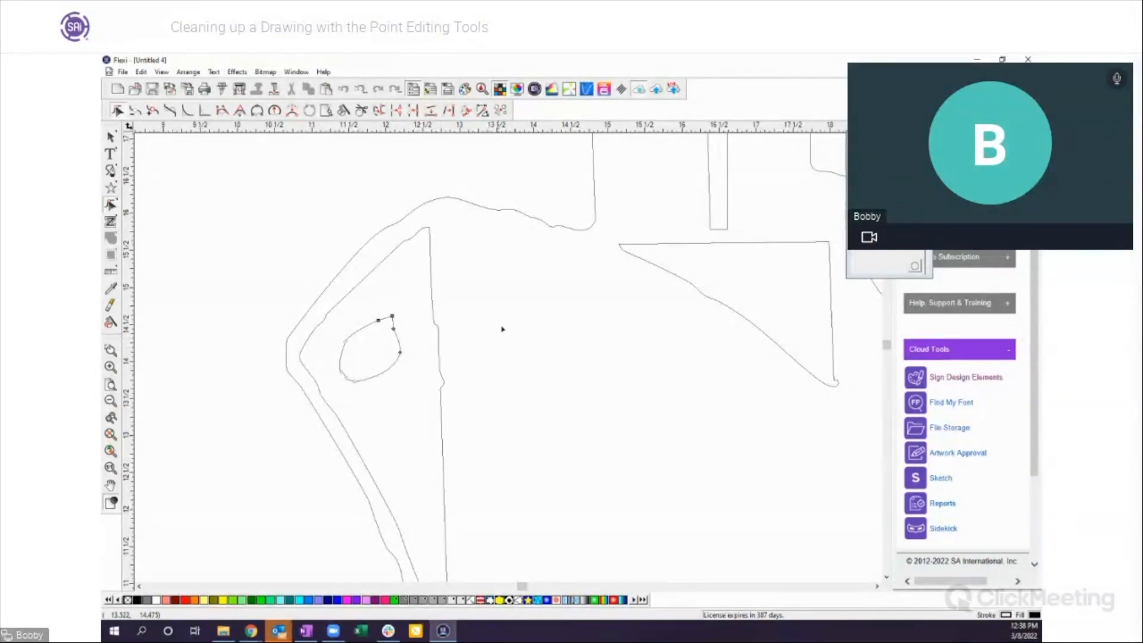
Step: Pull the lower-left point of the bow's oval hole slightly downward to form a corner
left_click(451, 338)
left_click(404, 357)
left_click(344, 376)
left_click_drag(345, 378, 344, 385)
Step: Try replacing the bow panel's right edge with a straight line from its top corner to just above the lower tip
left_click(172, 112)
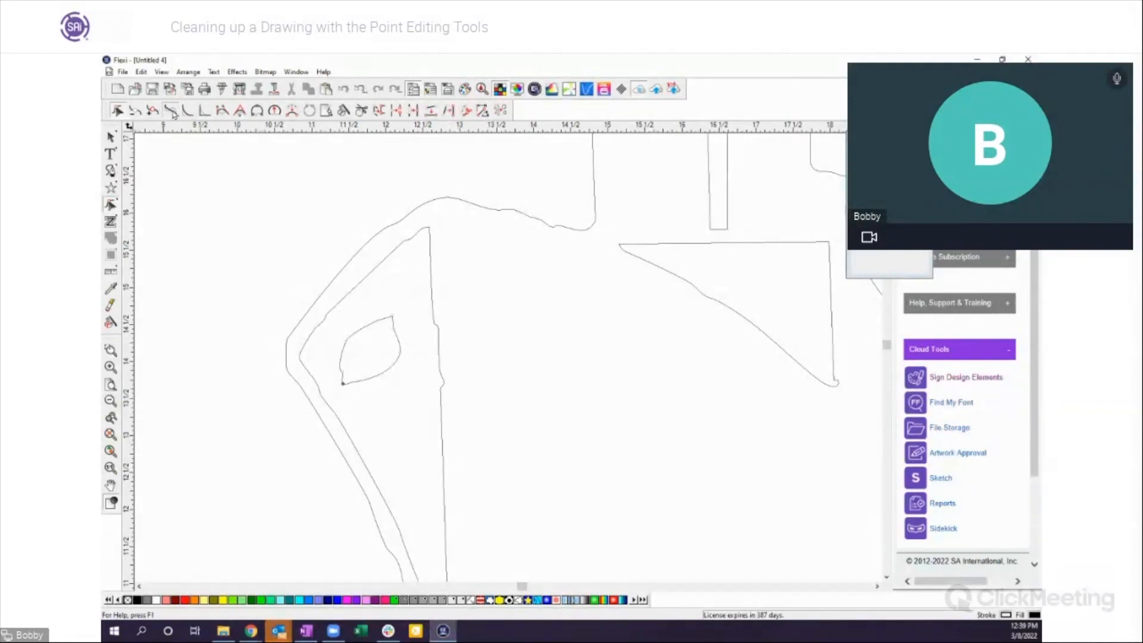
scroll(294, 301, "down", 2)
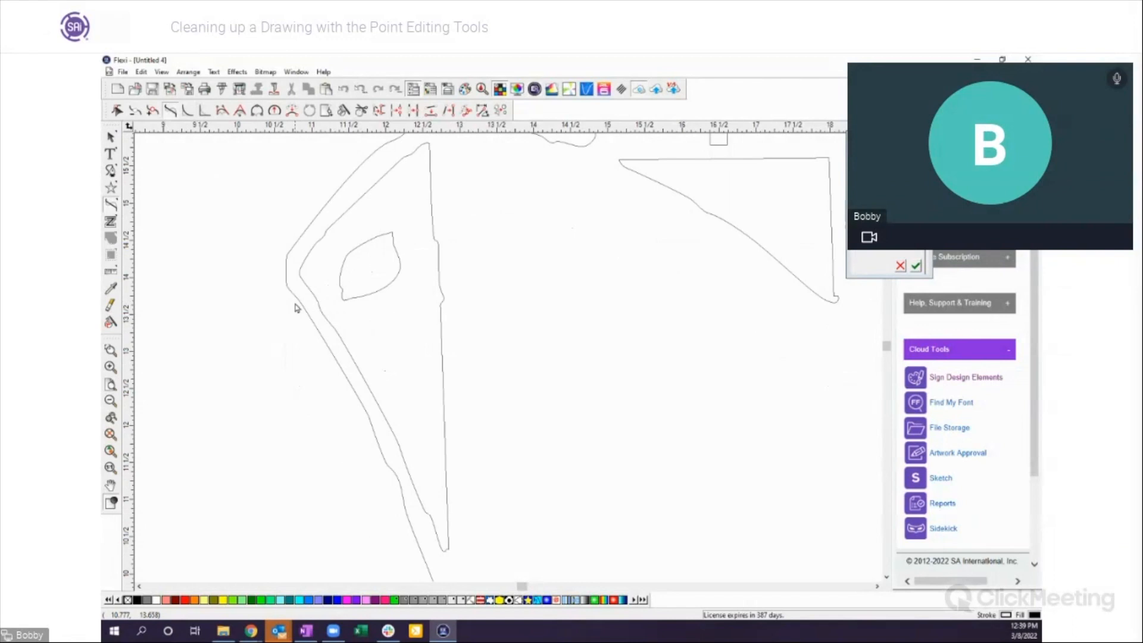
left_click(430, 143)
left_click(448, 543)
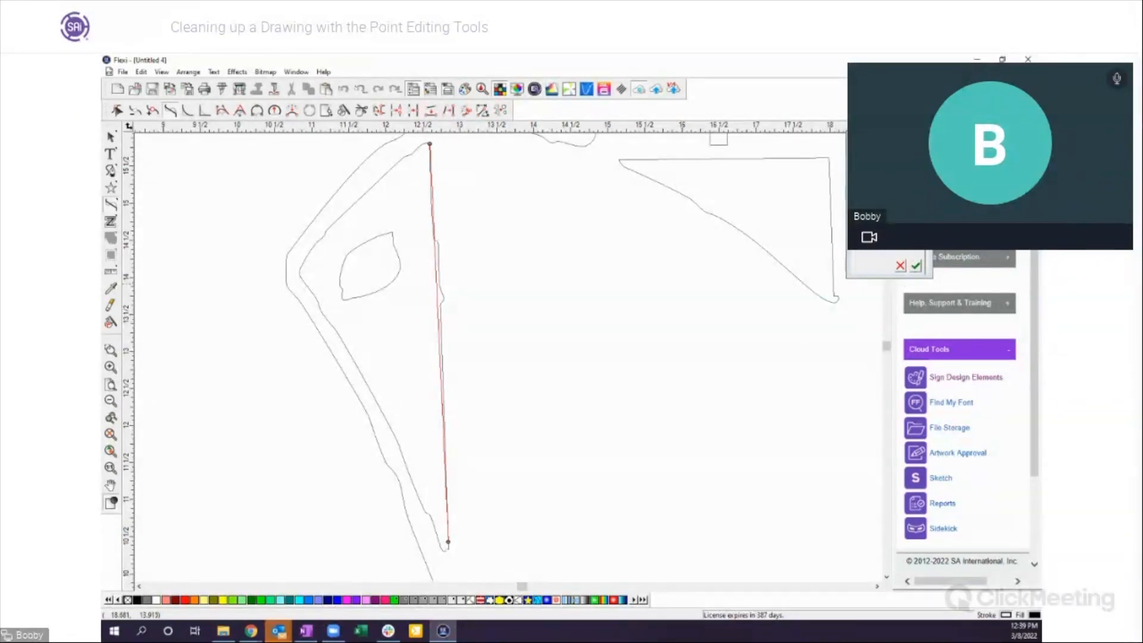
left_click_drag(900, 141, 730, 236)
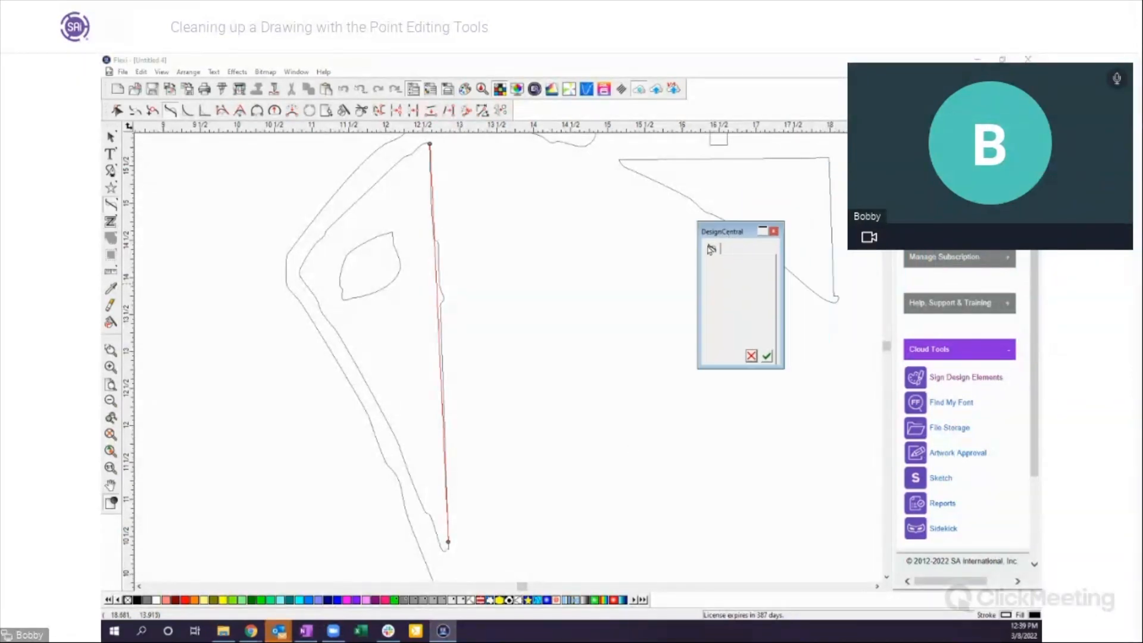
left_click(767, 357)
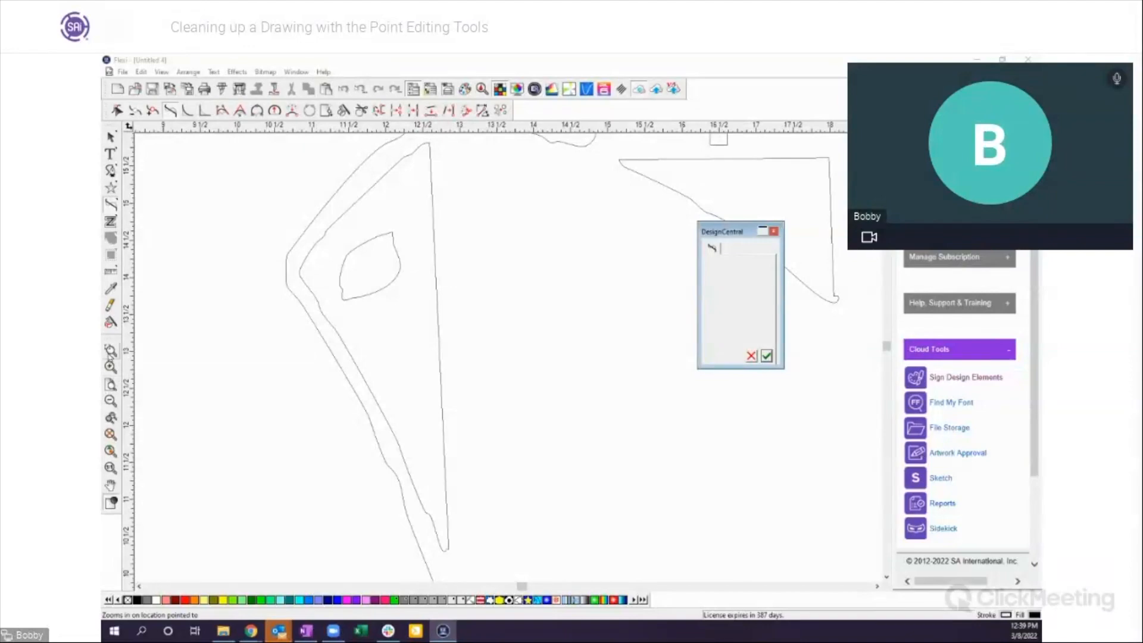
Step: Inspect the straightened right edge of the bow panel up close and undo that straightening
left_click(111, 350)
left_click_drag(418, 199, 452, 283)
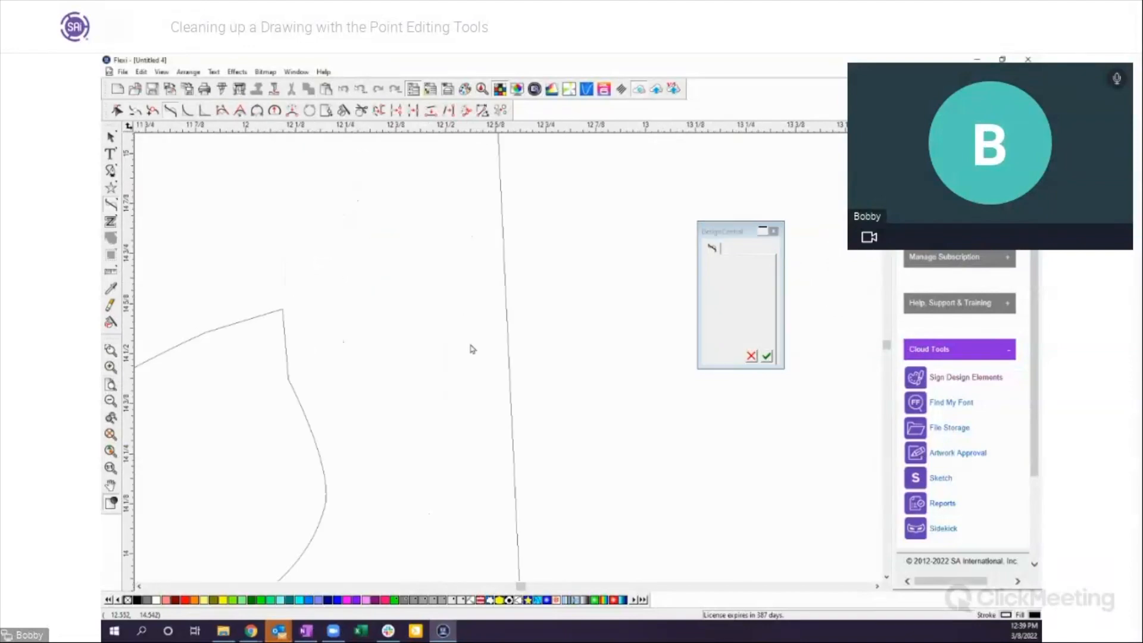
left_click(110, 401)
left_click(112, 401)
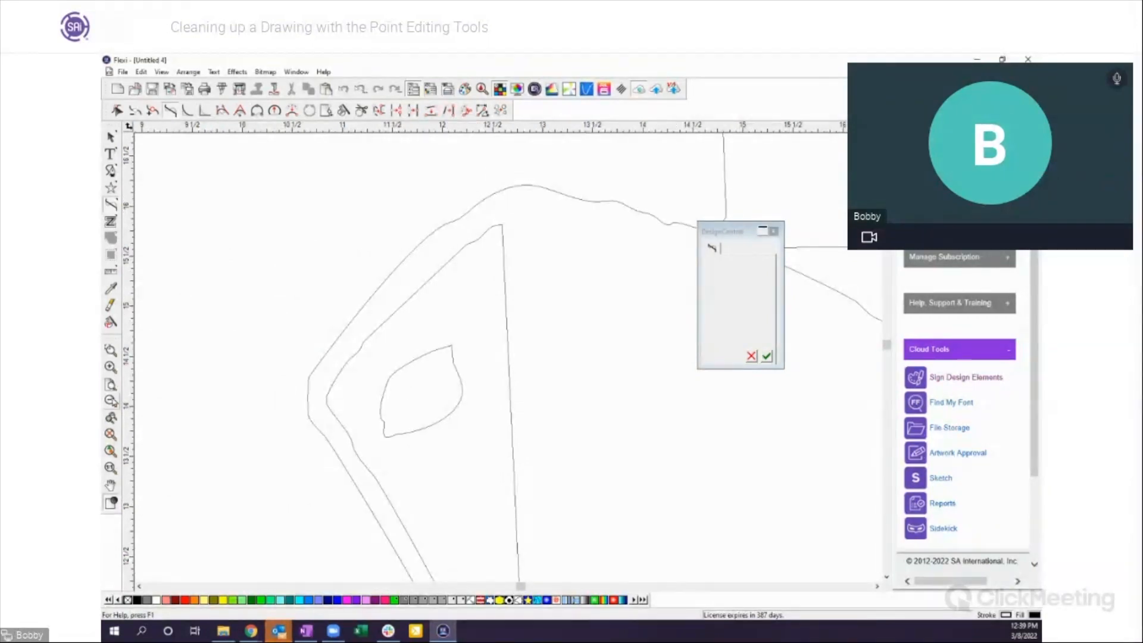
left_click(111, 402)
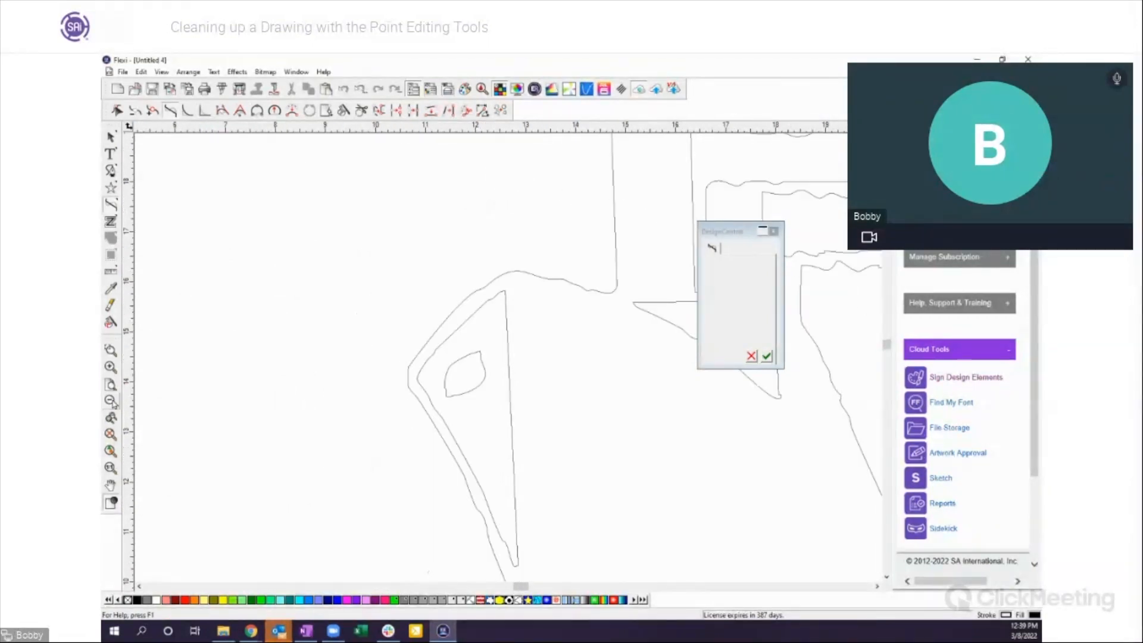
left_click(345, 95)
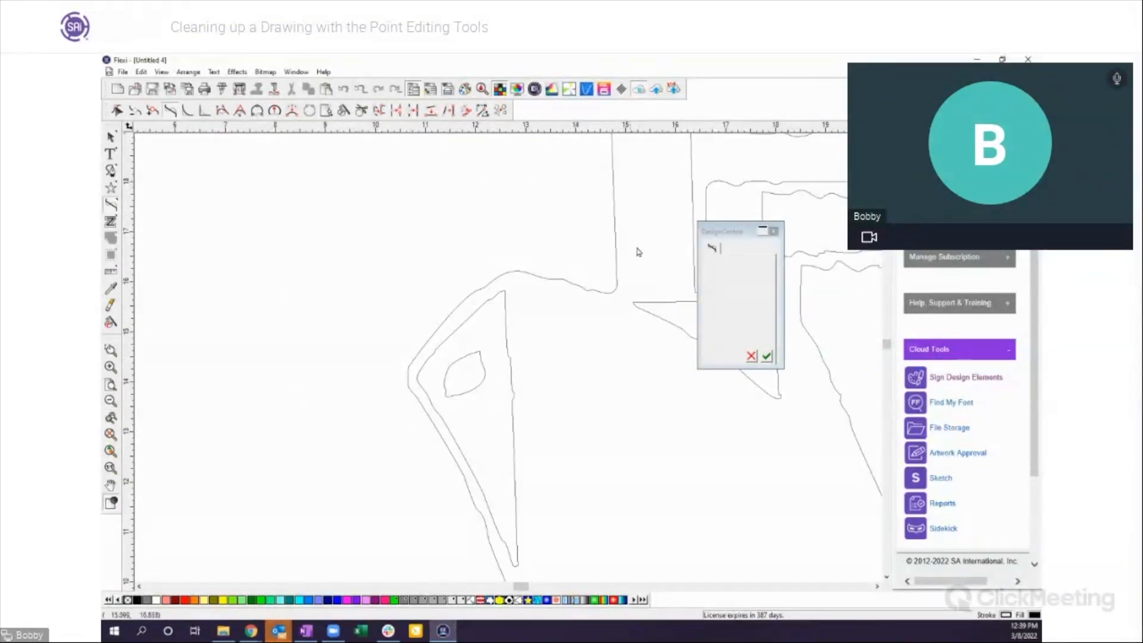
Step: Replace the bow panel's right edge with a straight line from its top corner to its lower tip
left_click(505, 292)
left_click(518, 554)
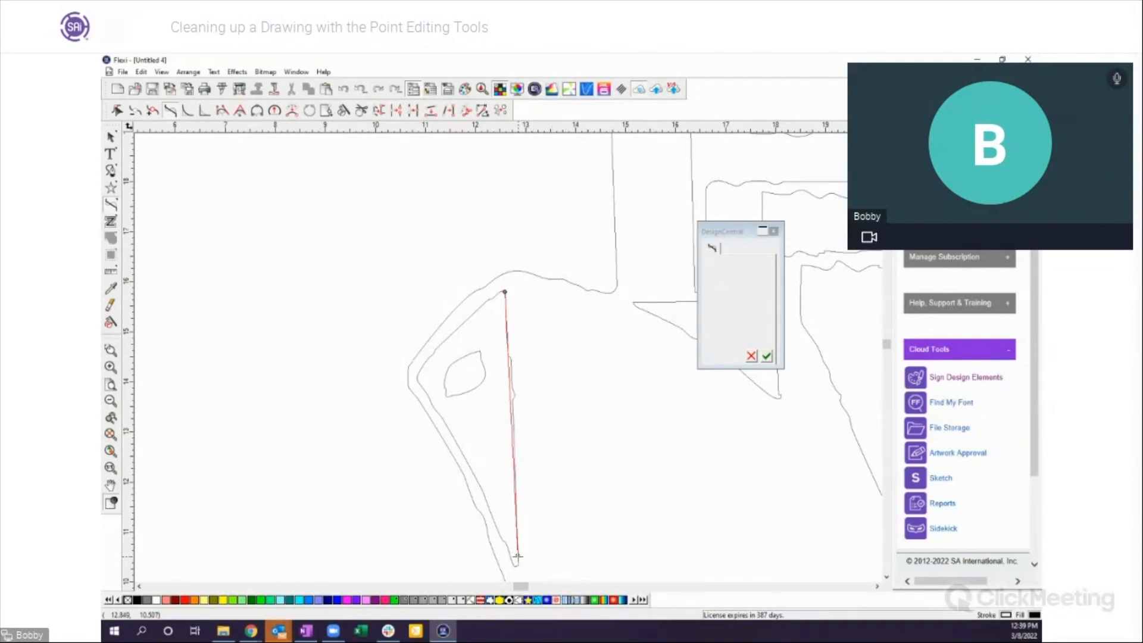
left_click_drag(518, 557, 515, 567)
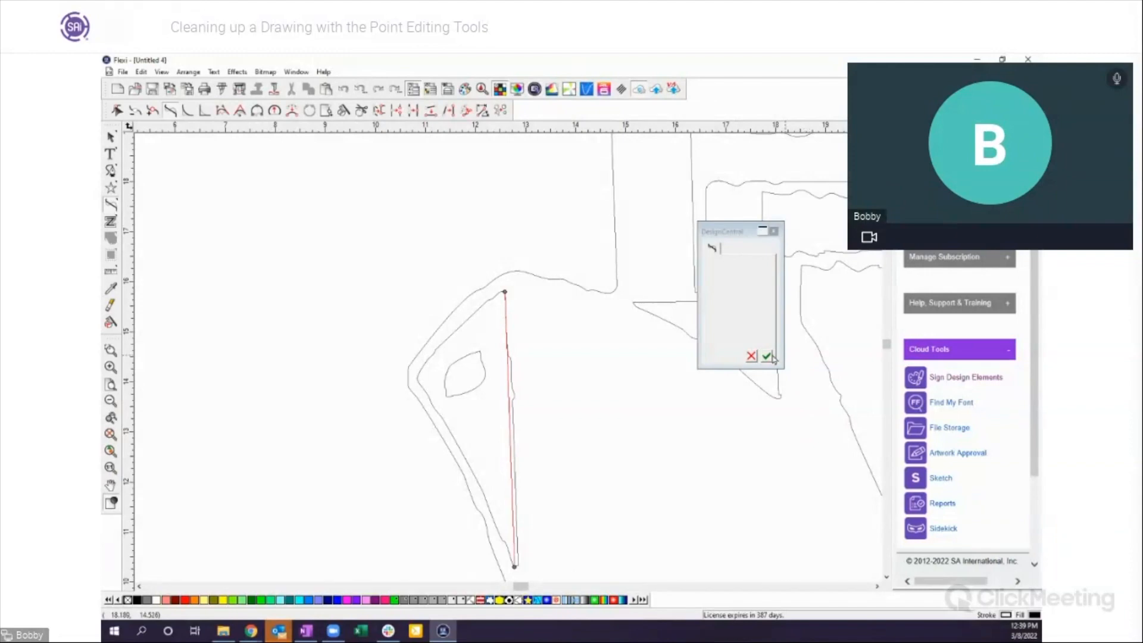
left_click(768, 358)
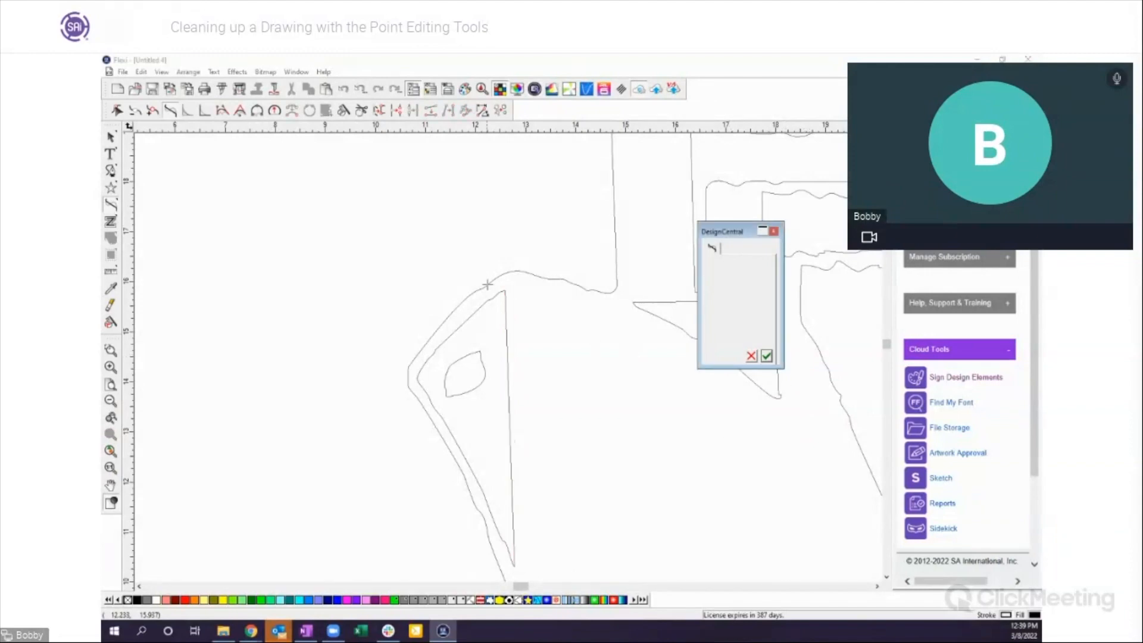
Step: Replace the bow panel's lower-left and upper-left edges with straight lines running from its left corner to the lower tip and top corner
left_click(417, 378)
left_click(514, 565, "shift")
left_click(766, 357)
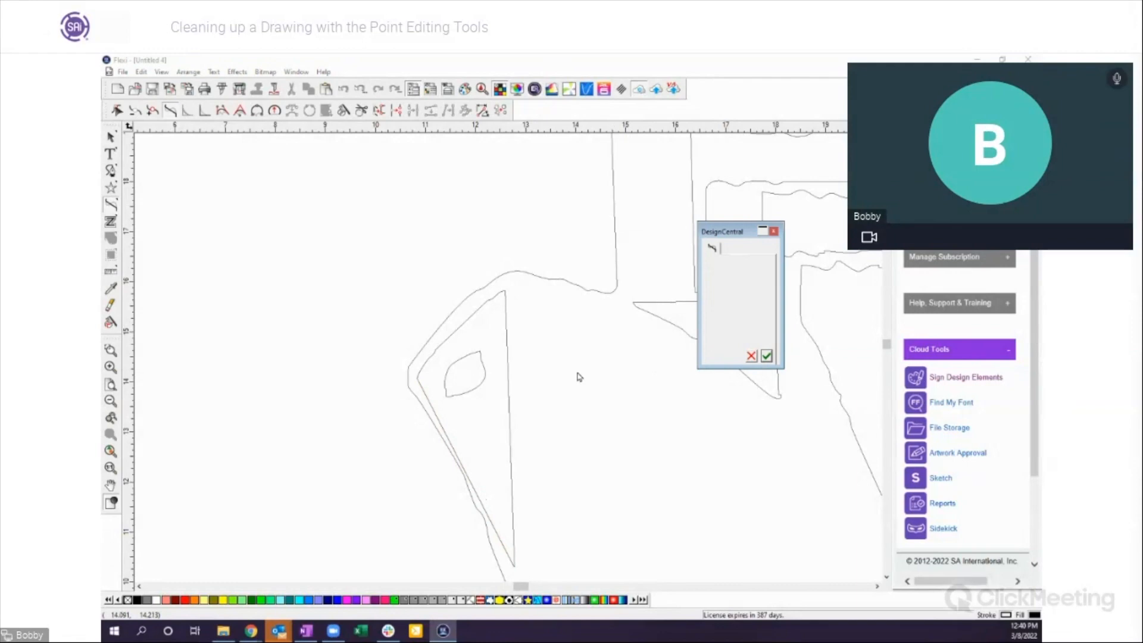
left_click(419, 376)
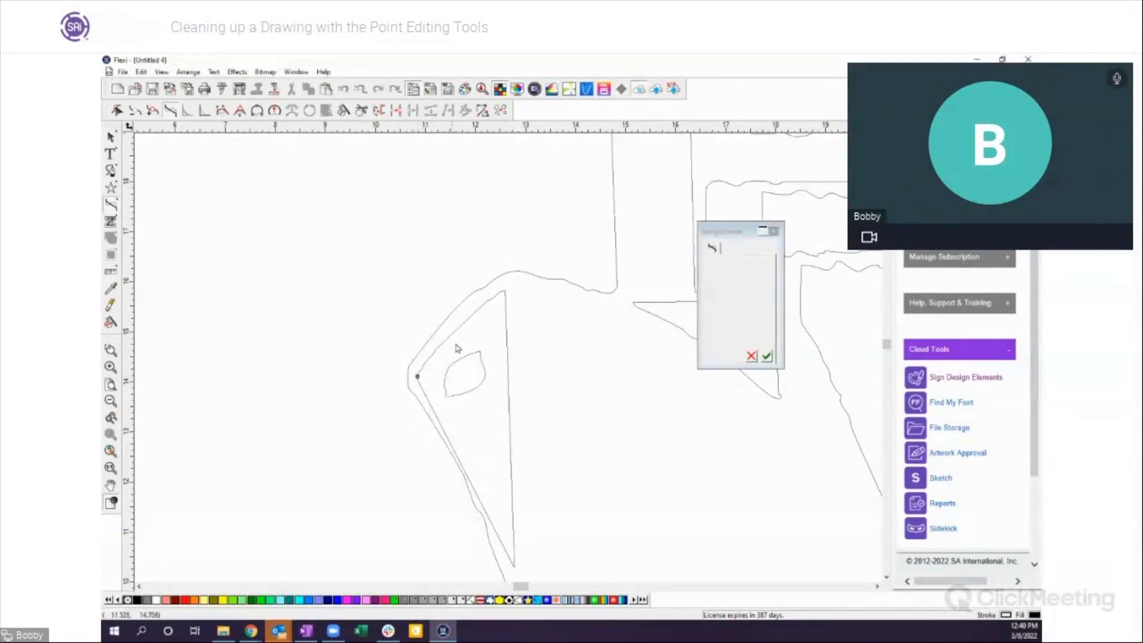
left_click(504, 291, "shift")
left_click(766, 356)
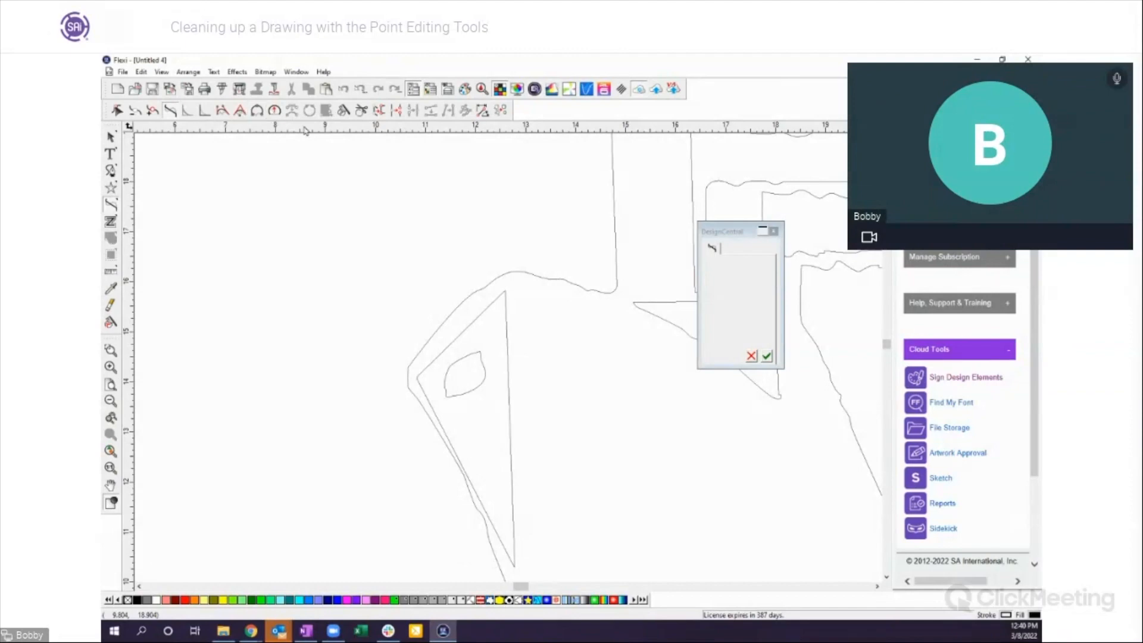
Step: Replace the pointed upper-right corner of the bow's oval hole with a smooth arc
left_click(258, 112)
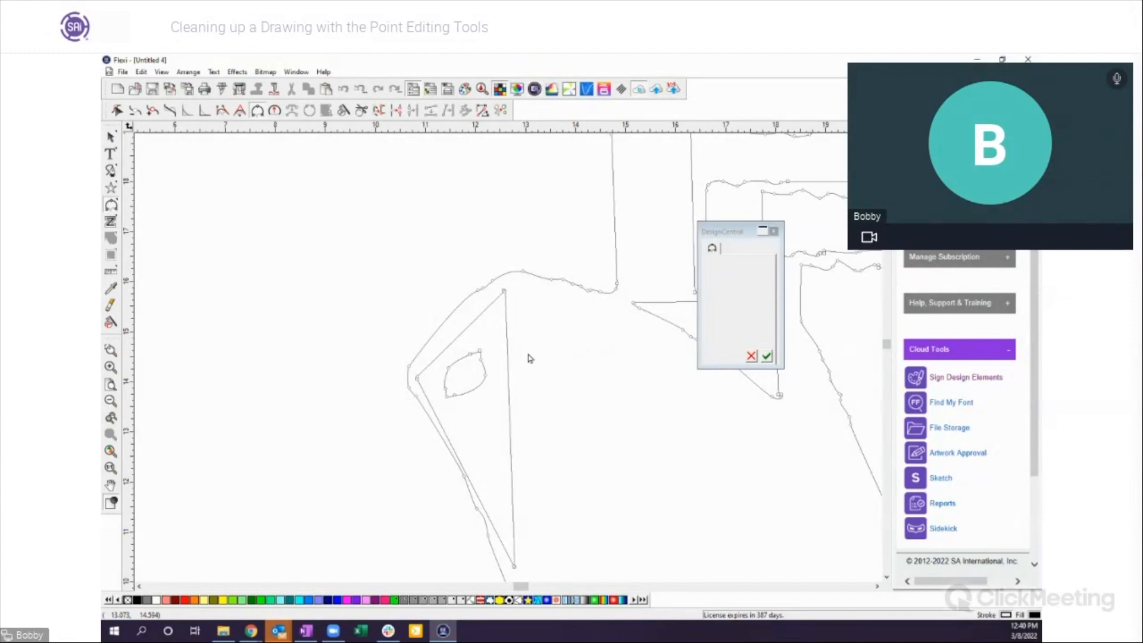
left_click(485, 368)
mouse_move(480, 357)
left_mouse_down()
mouse_move(473, 364)
mouse_move(547, 328)
mouse_move(485, 364)
left_mouse_up()
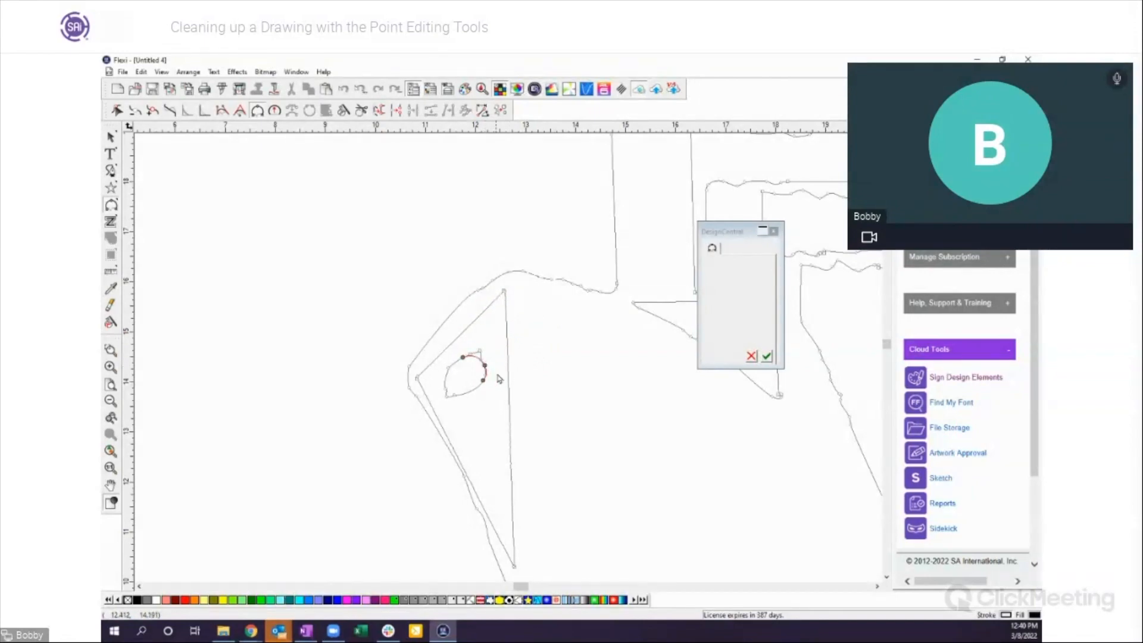
left_click(767, 356)
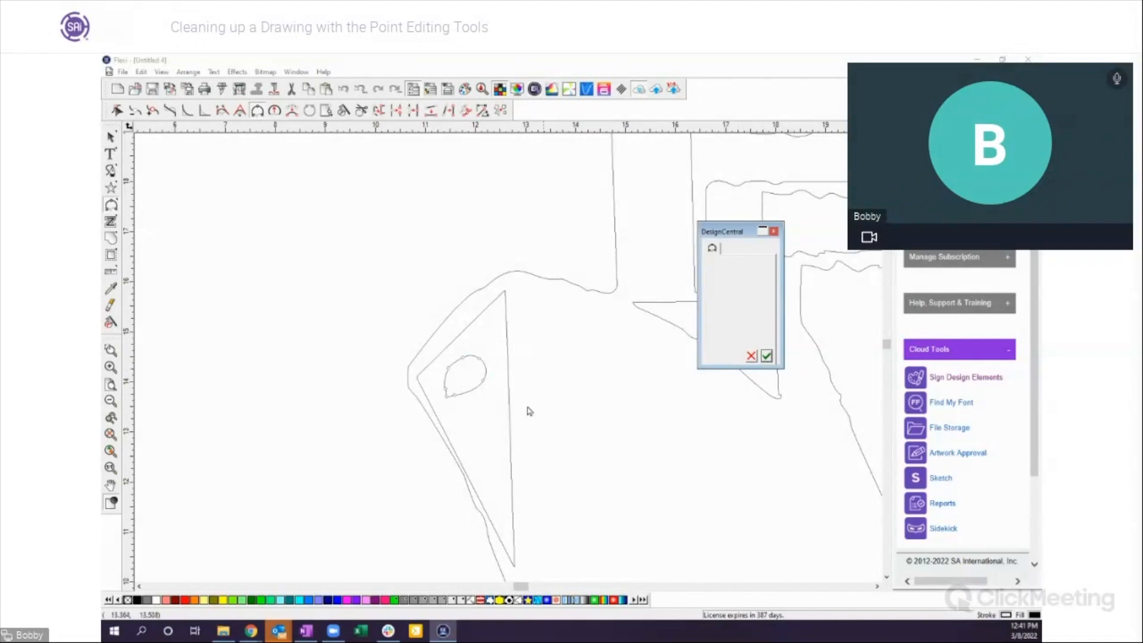
Step: Replace the upper-left side and the lower-left corner of the bow's hole with arcs to make a clean oval
left_click(454, 362)
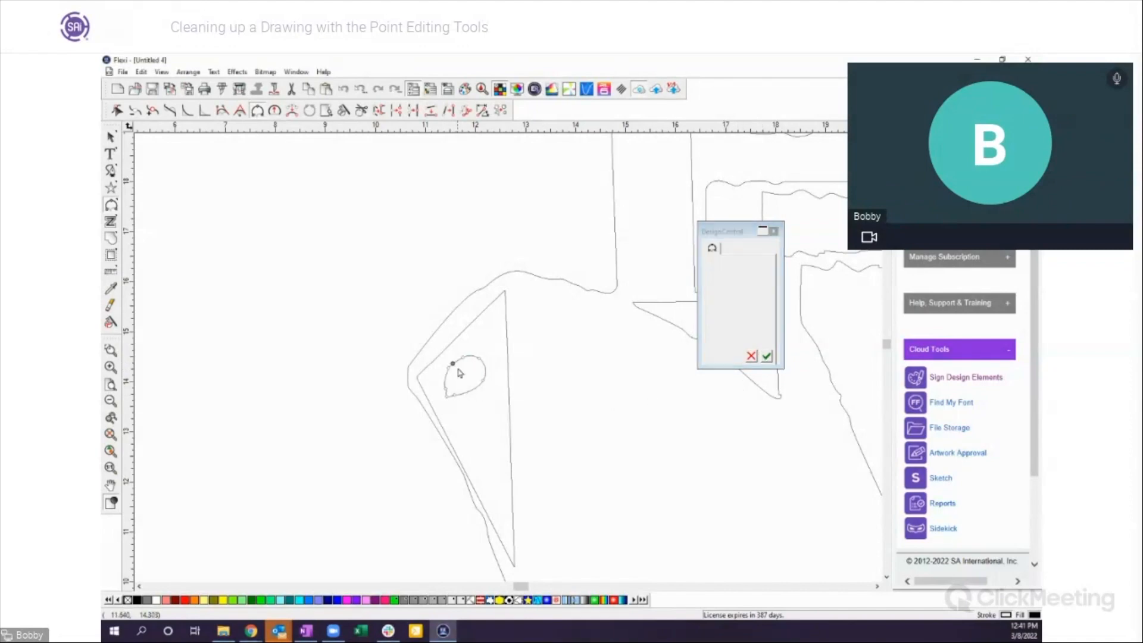
left_click(458, 394, "shift")
mouse_move(459, 395)
left_mouse_down()
mouse_move(477, 388)
mouse_move(441, 391)
left_mouse_up()
left_click(767, 357)
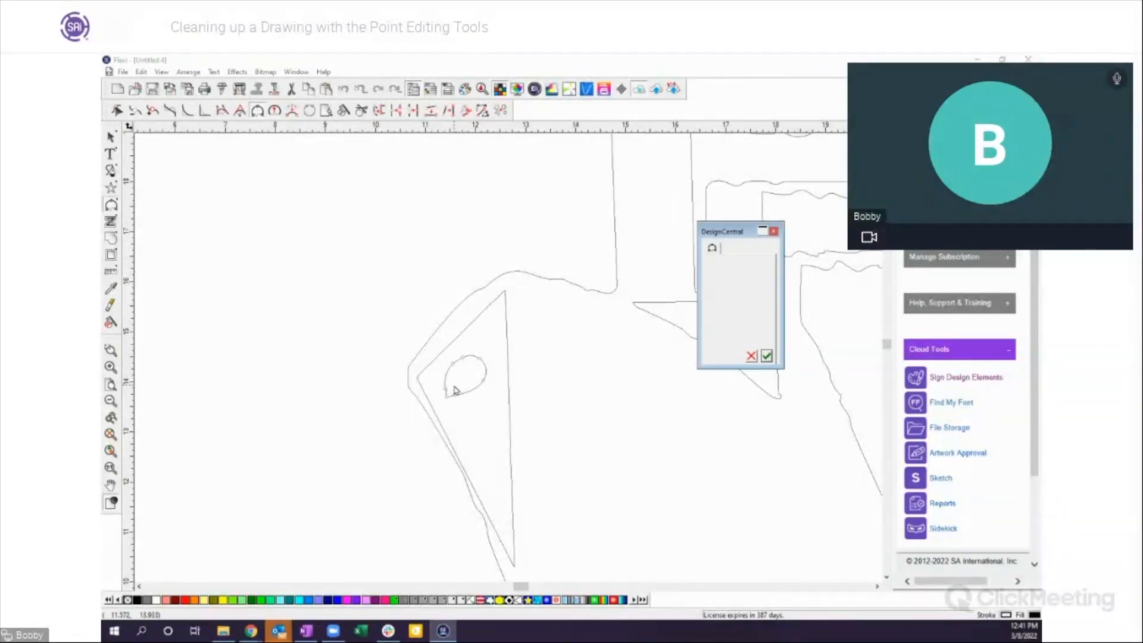
left_click(444, 382)
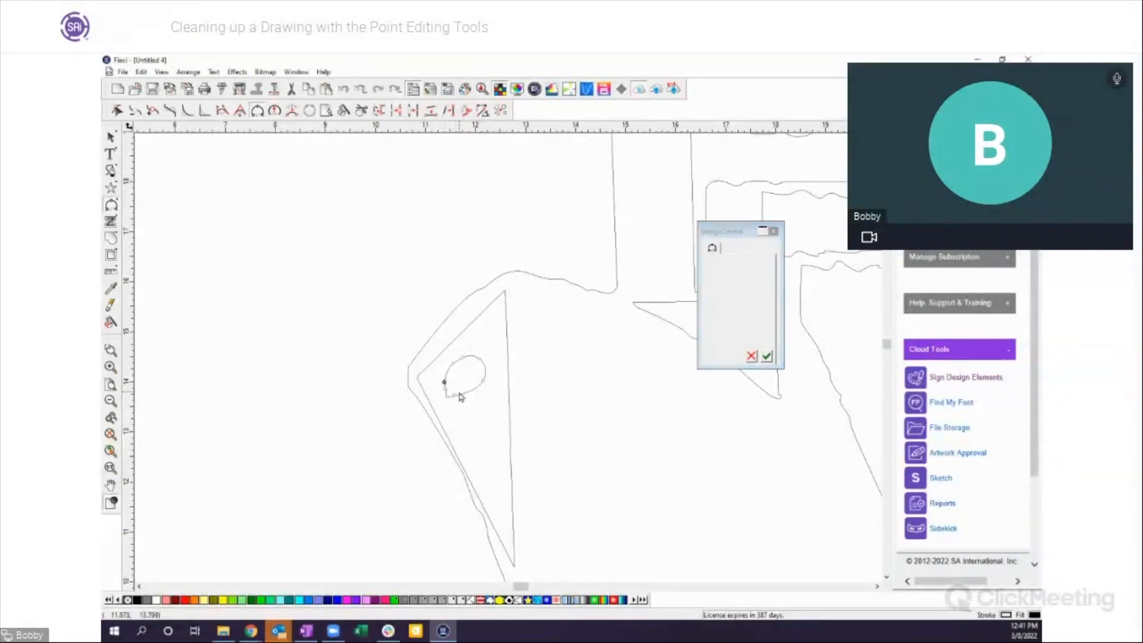
left_click(767, 356)
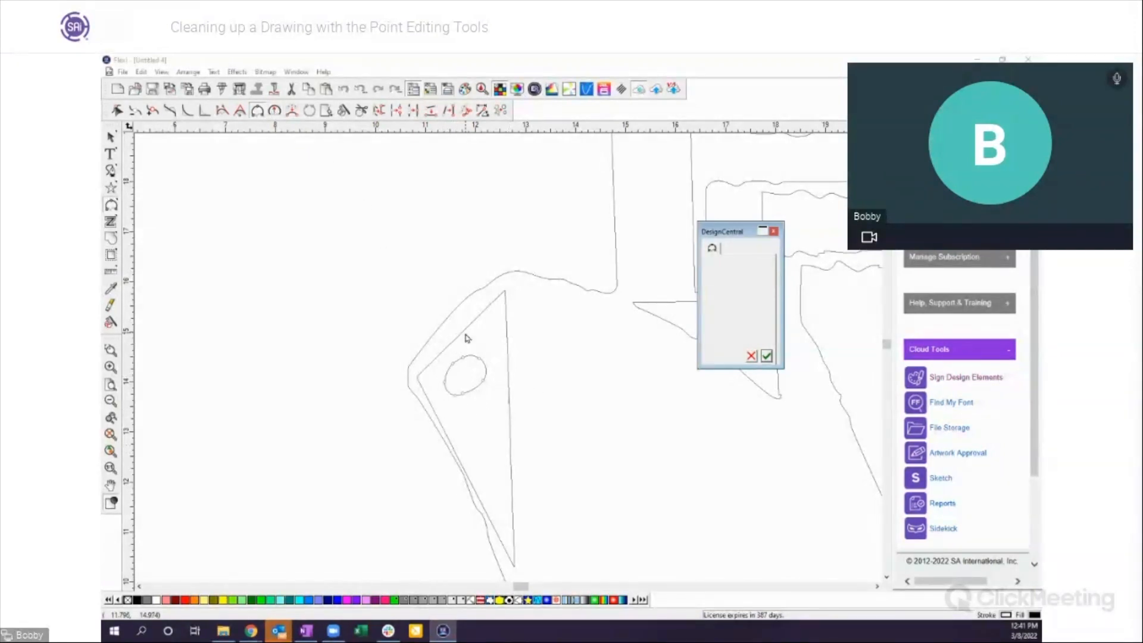
Step: Bend the bow panel's straight edges into arcs, curving the upper-left and right edges outward and the lower-left edge inward
left_click(275, 112)
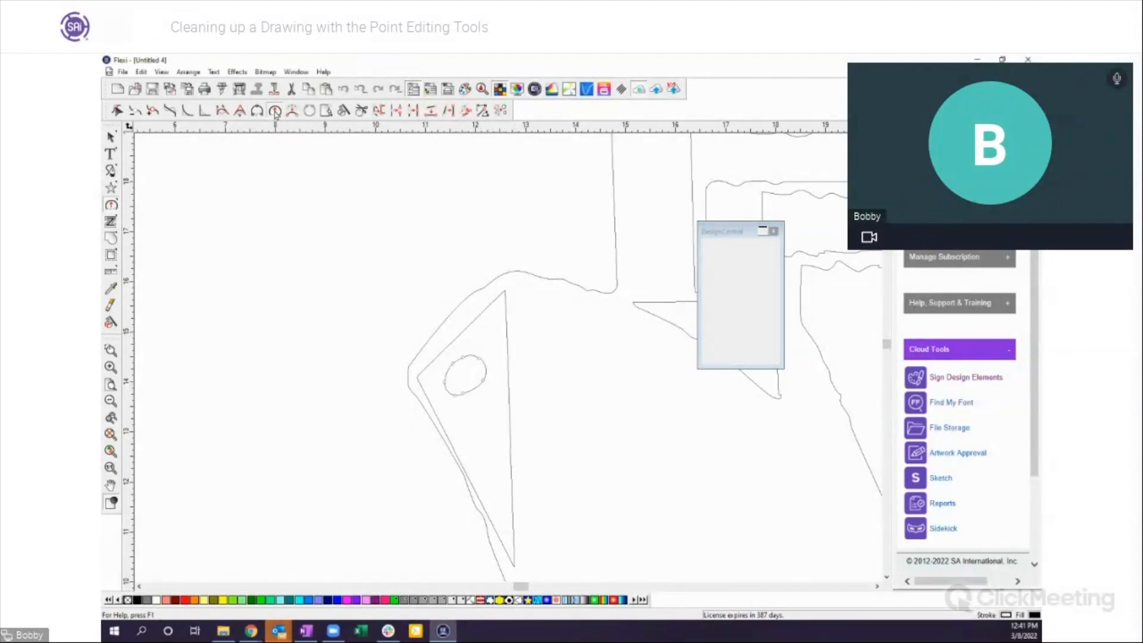
left_click(462, 337)
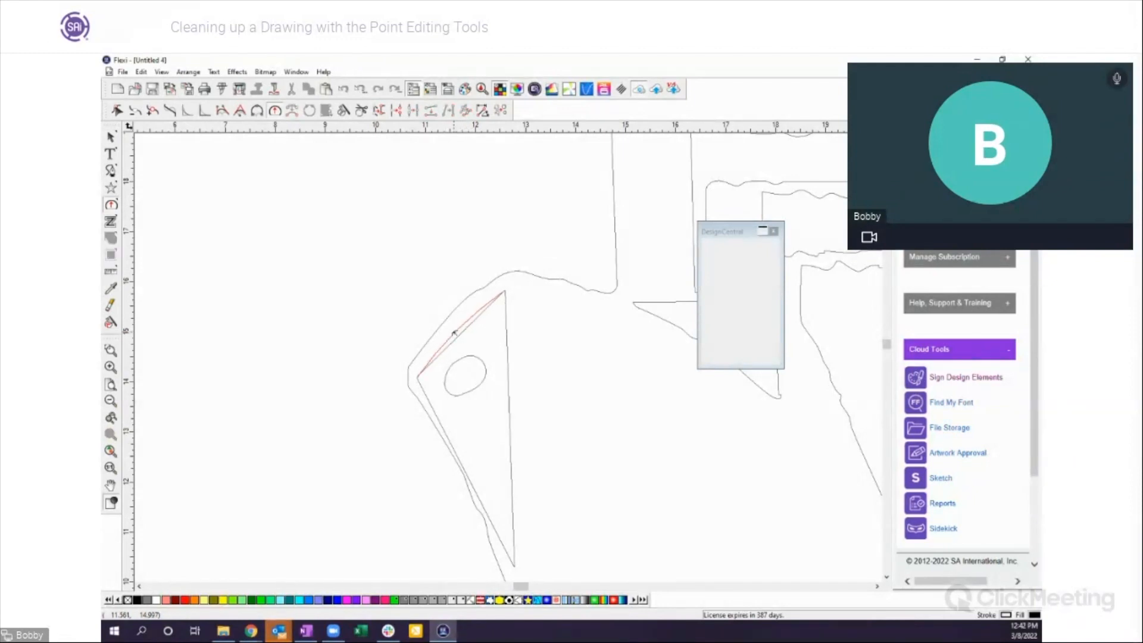
left_click_drag(462, 340, 450, 334)
left_click_drag(449, 334, 450, 334)
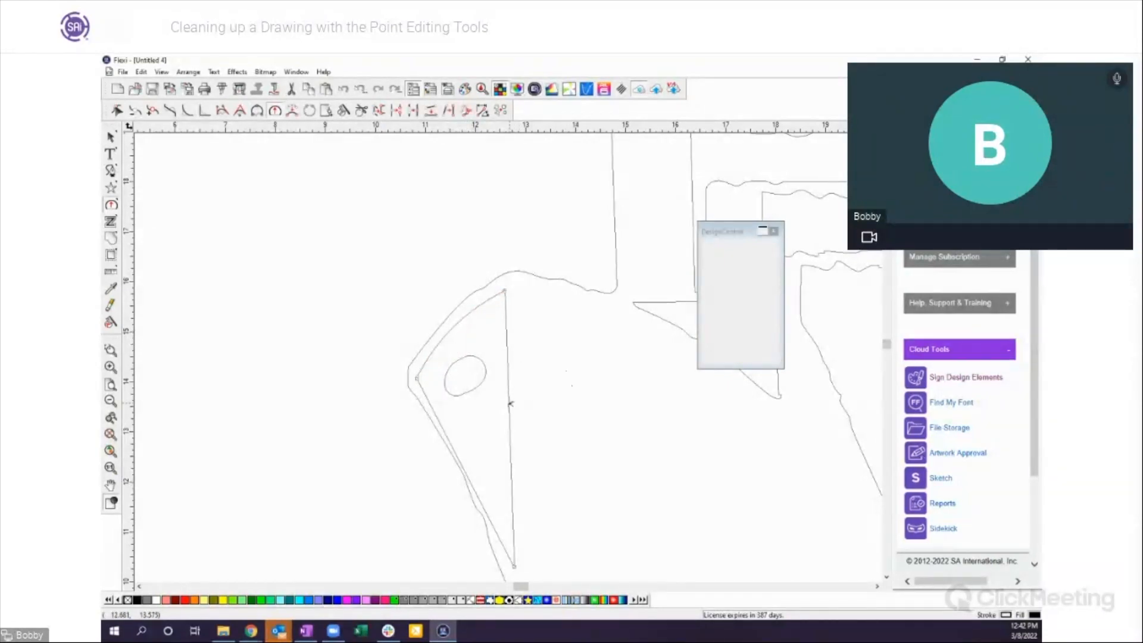
left_click_drag(508, 405, 534, 406)
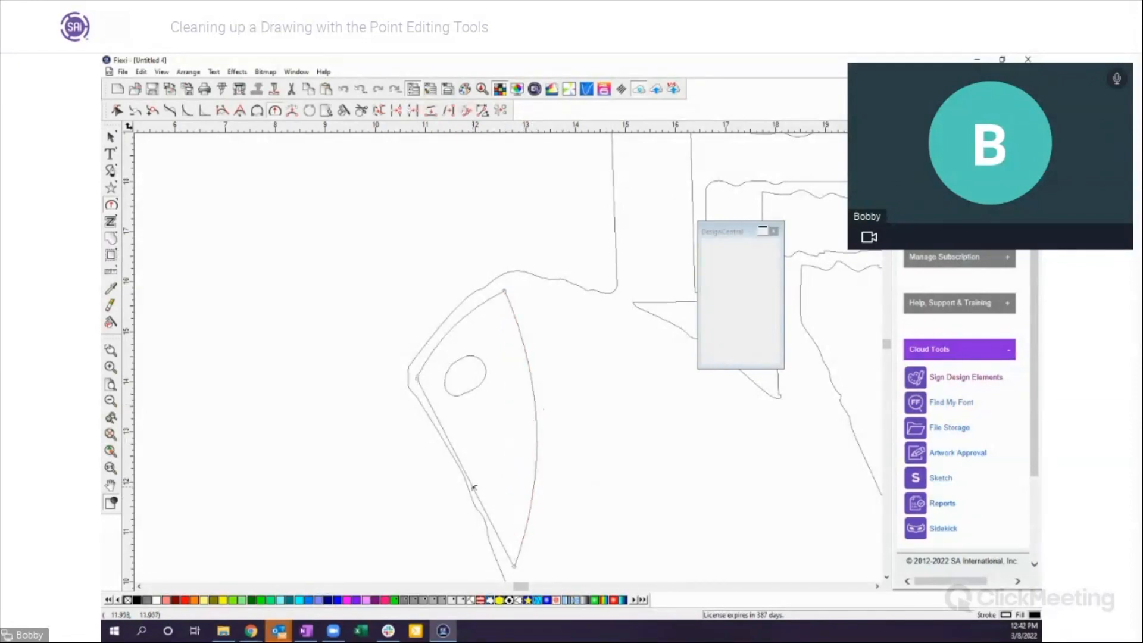
left_click_drag(473, 487, 500, 479)
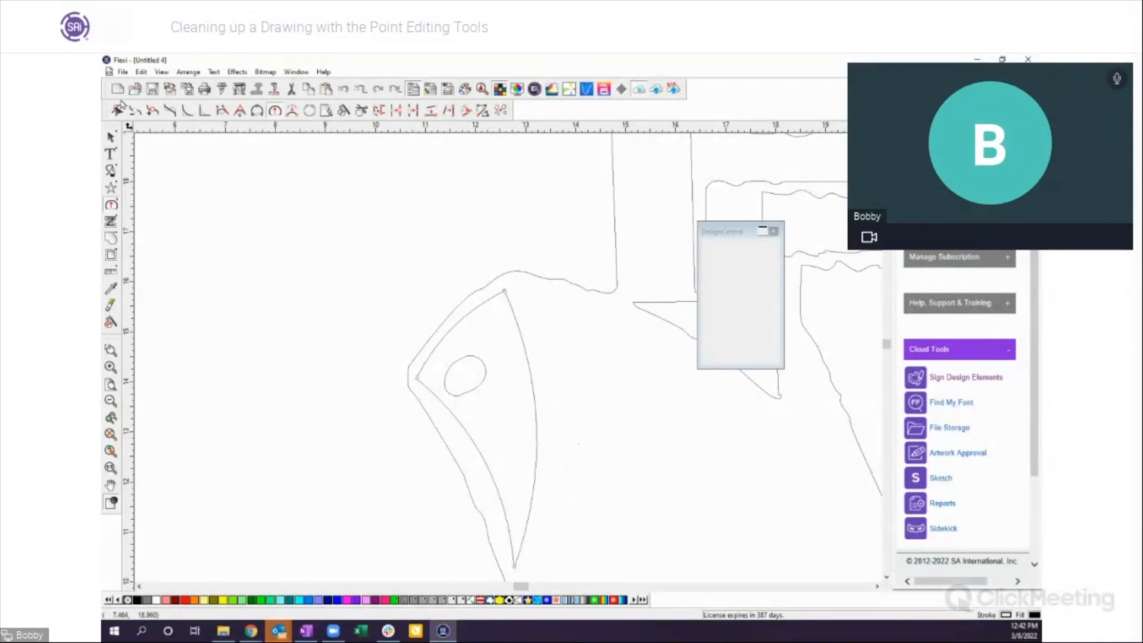
Step: Bend the upper-right side of the bow's oval hole outward into a fuller arc
left_click(112, 137)
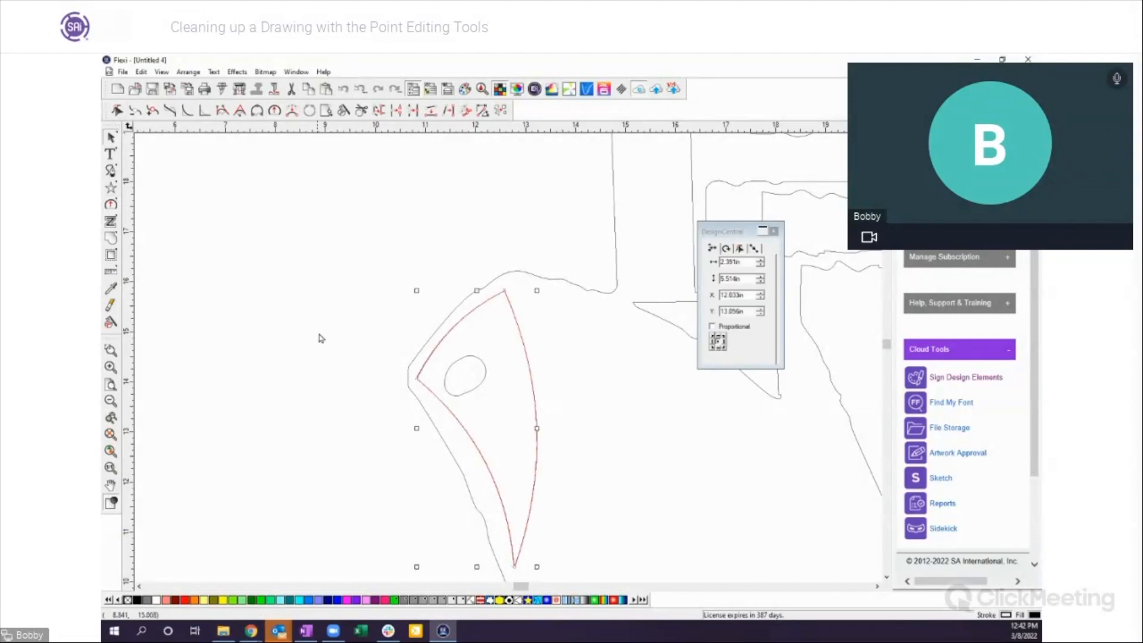
left_click(356, 373)
left_click(451, 359)
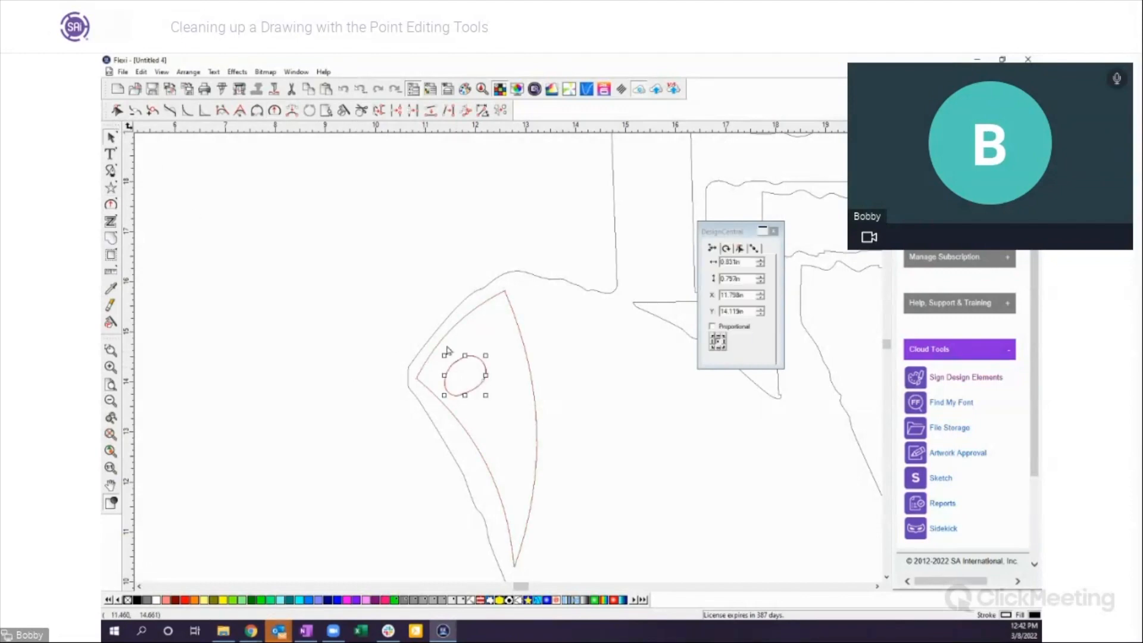
left_click(118, 111)
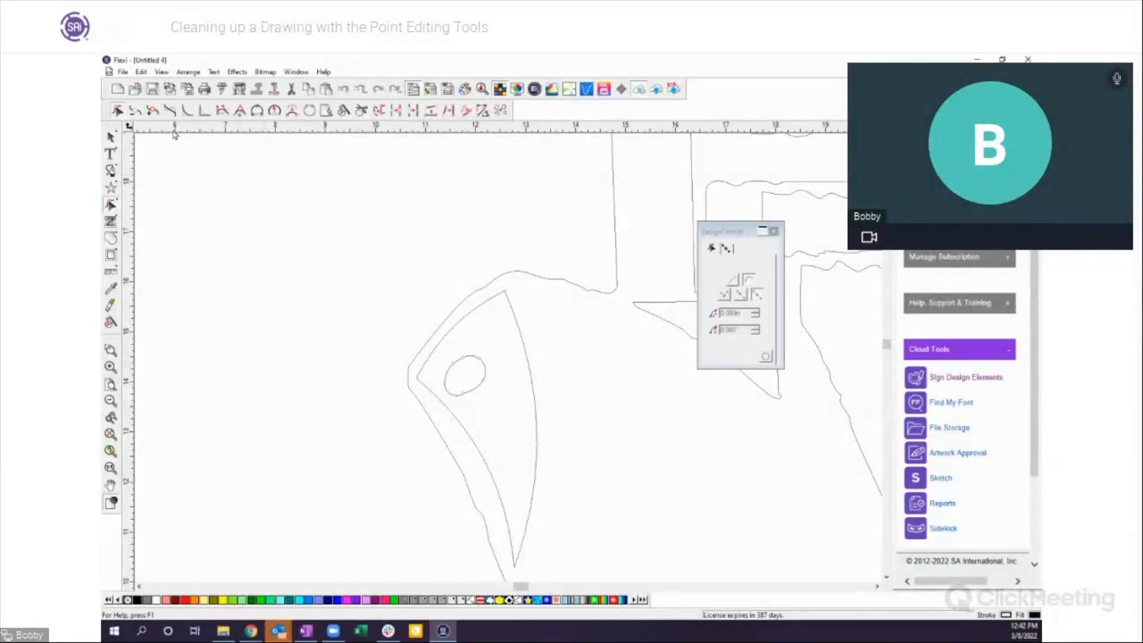
left_click(274, 111)
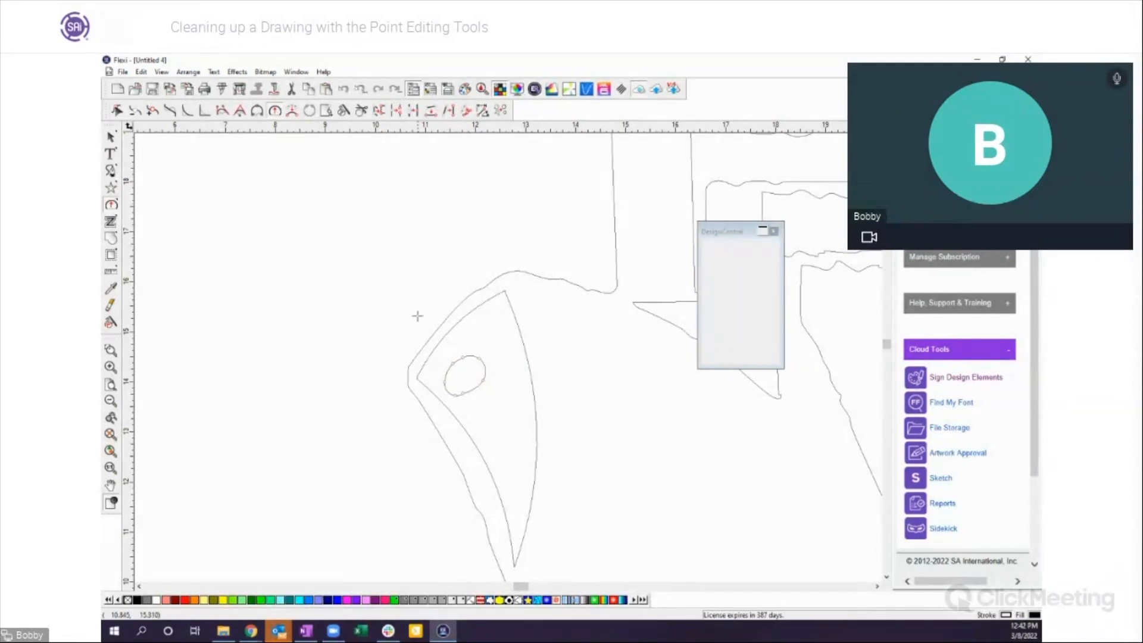
left_click(482, 368)
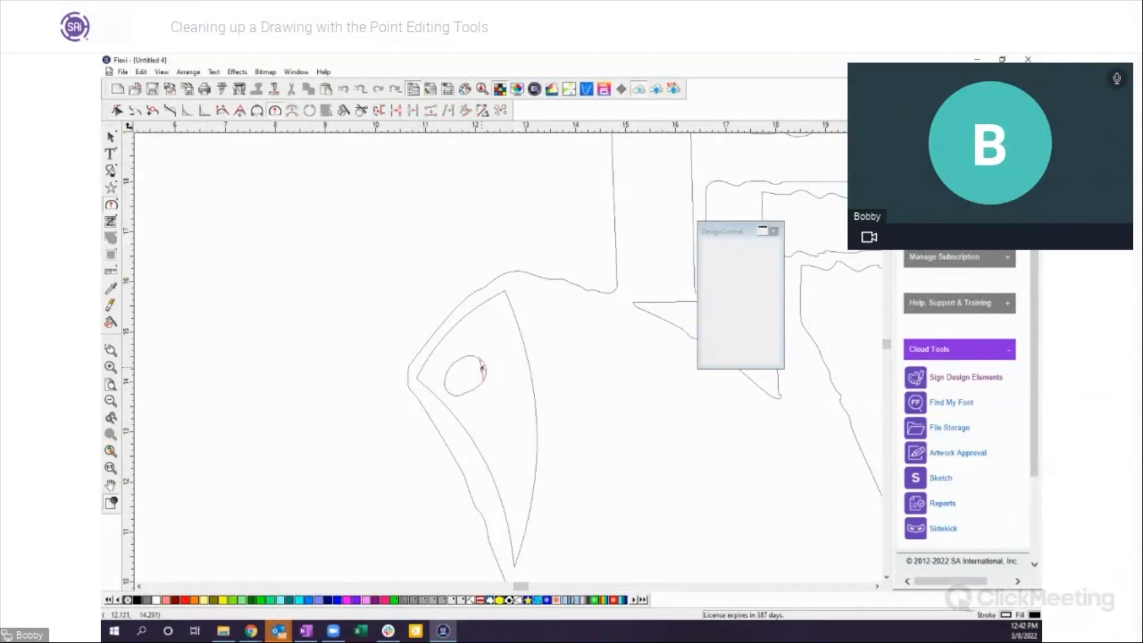
left_click_drag(482, 370, 486, 370)
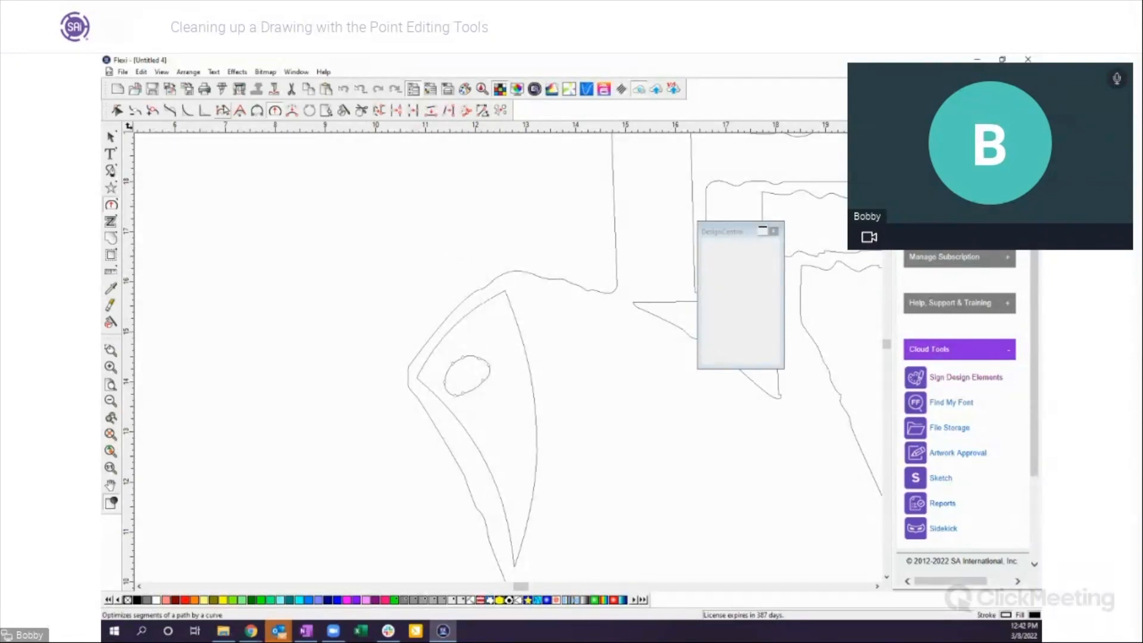
Step: Fit an arc along the bow panel's right edge, from below its top corner to just above the lower tip
left_click(240, 111)
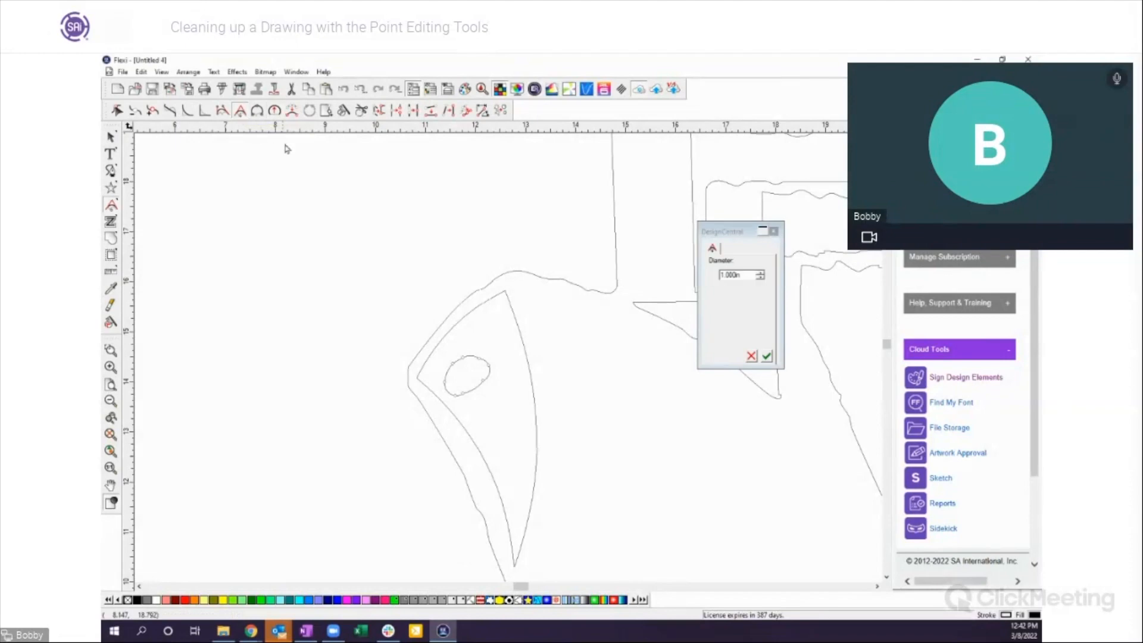
left_click(521, 340)
left_click(517, 559)
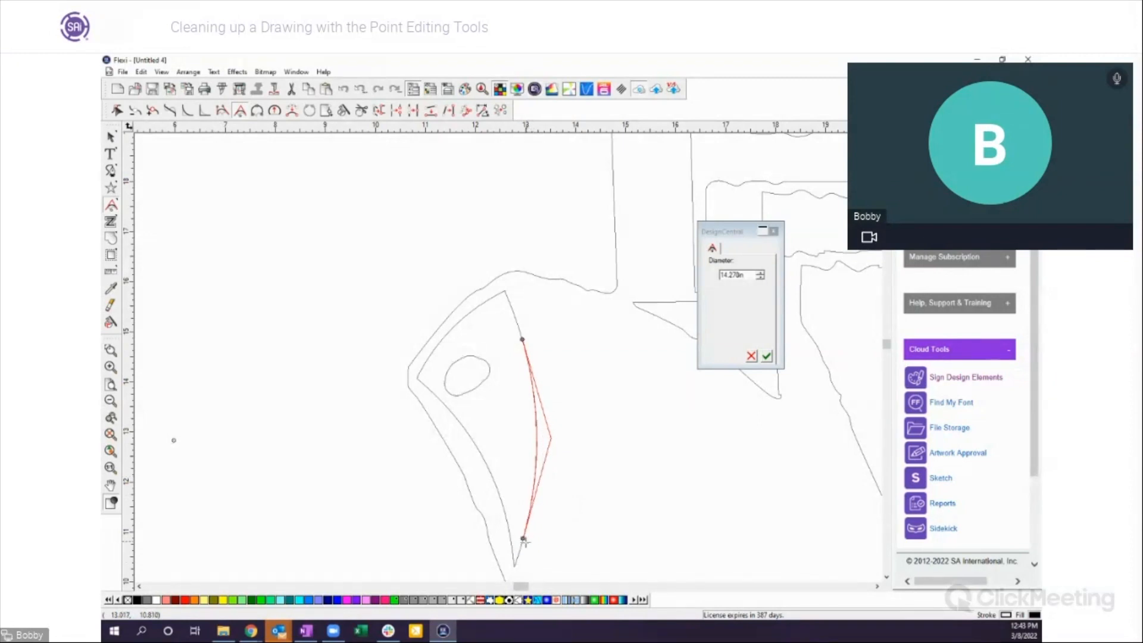
left_click(519, 550)
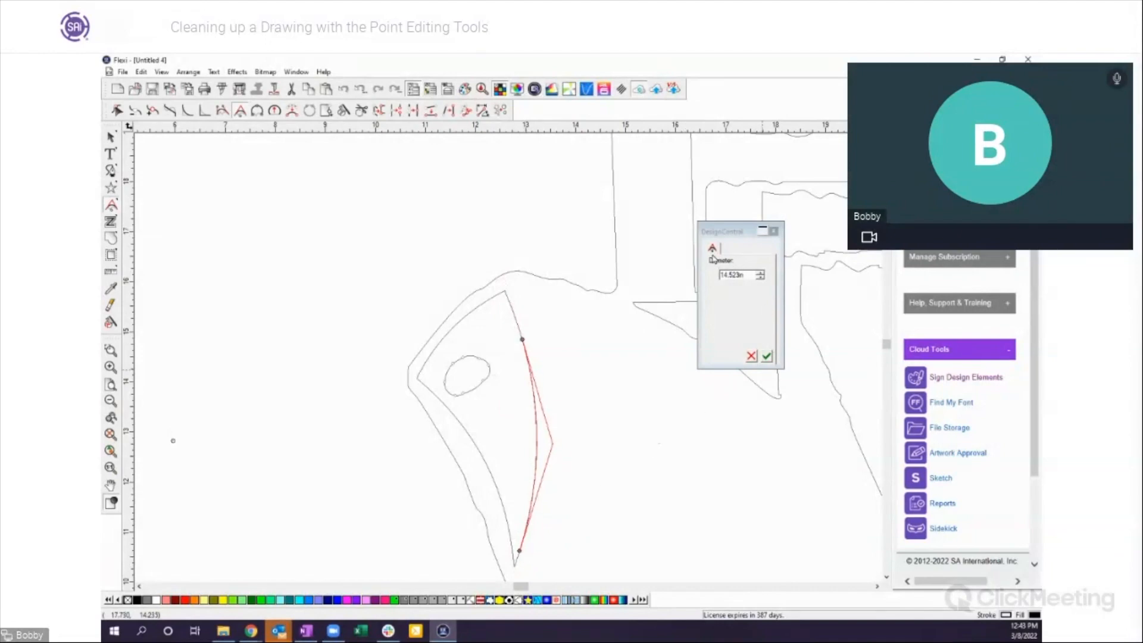
Step: Try a smaller diameter for the arc fitted to the bow panel's right edge, apply it, and undo the replacement
left_click(762, 276)
left_click(762, 278)
left_click(762, 277)
left_click(762, 278)
left_click(762, 279)
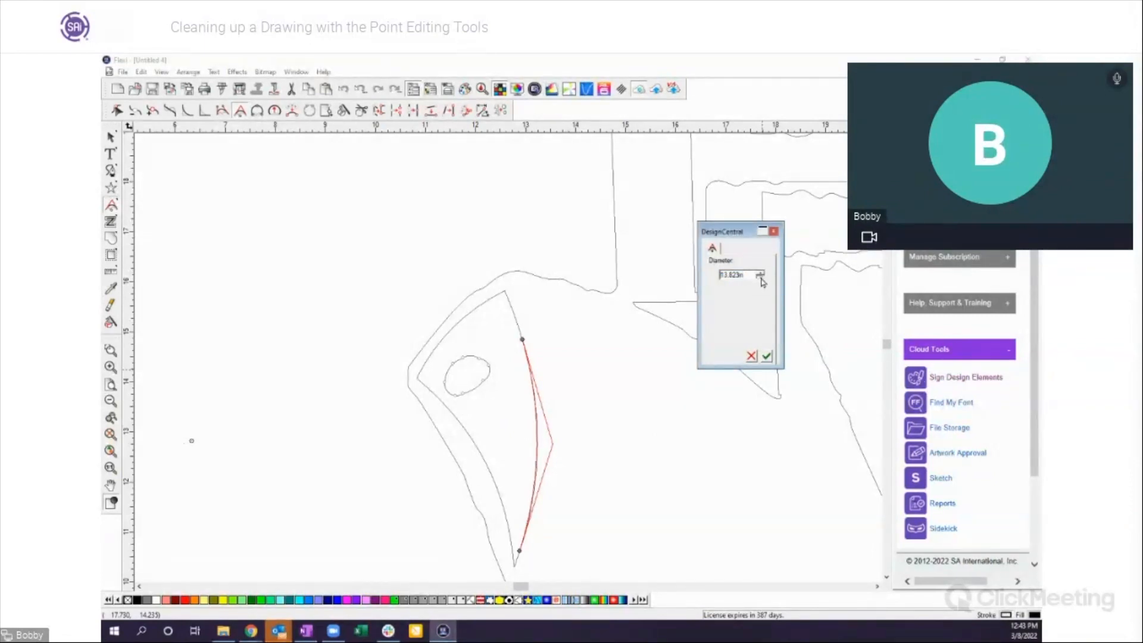
left_click(762, 278)
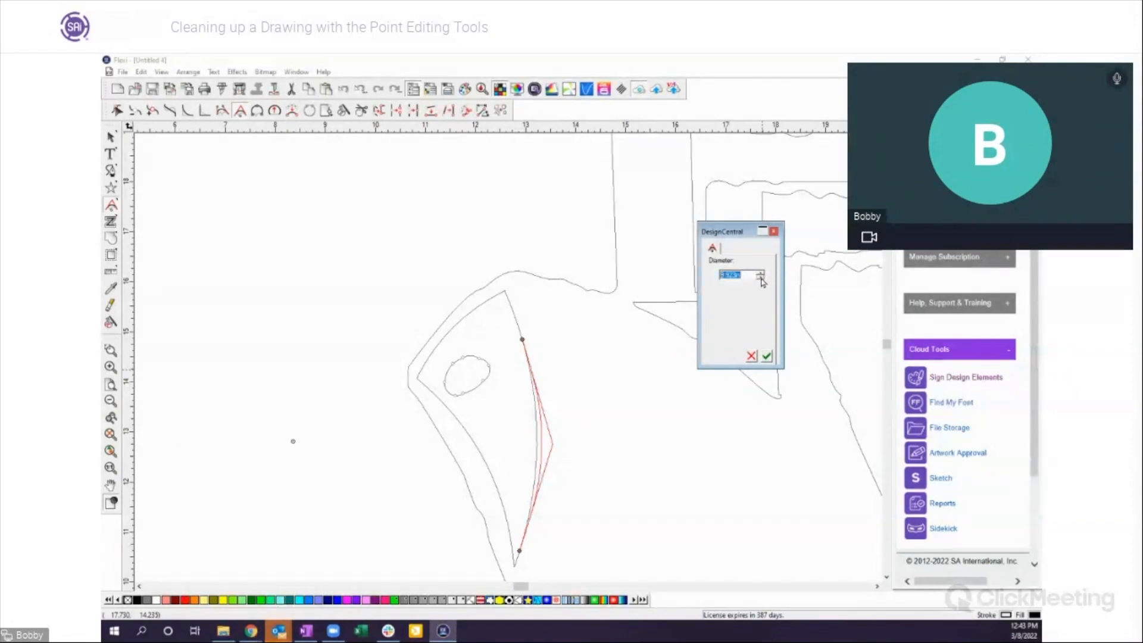
mouse_move(292, 441)
left_mouse_down()
mouse_move(388, 442)
mouse_move(293, 442)
left_mouse_up()
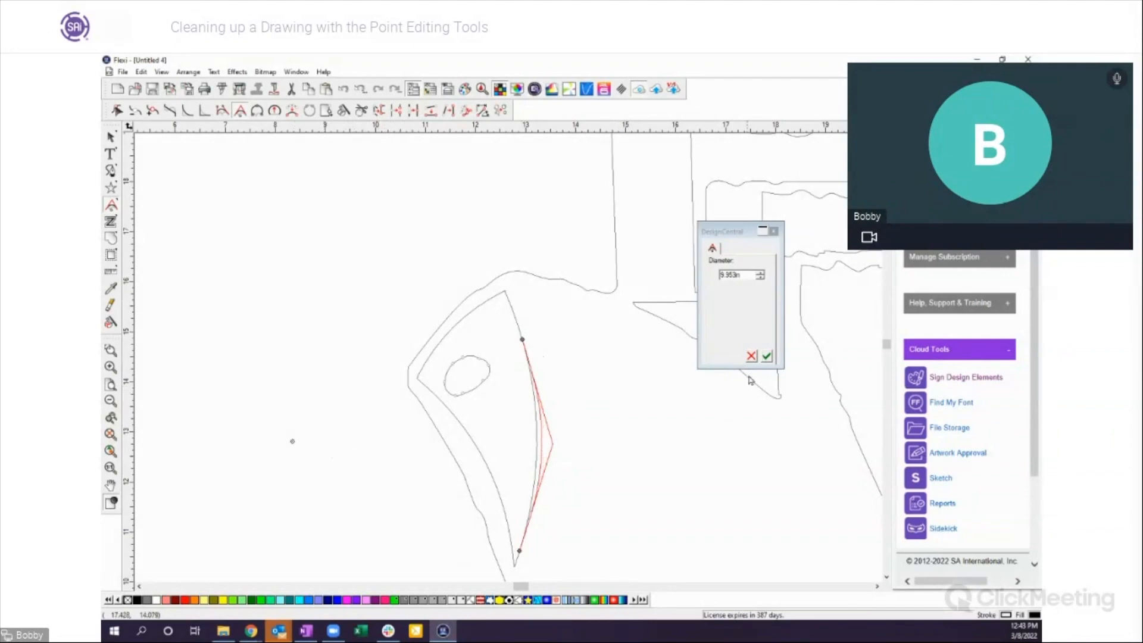
left_click(768, 358)
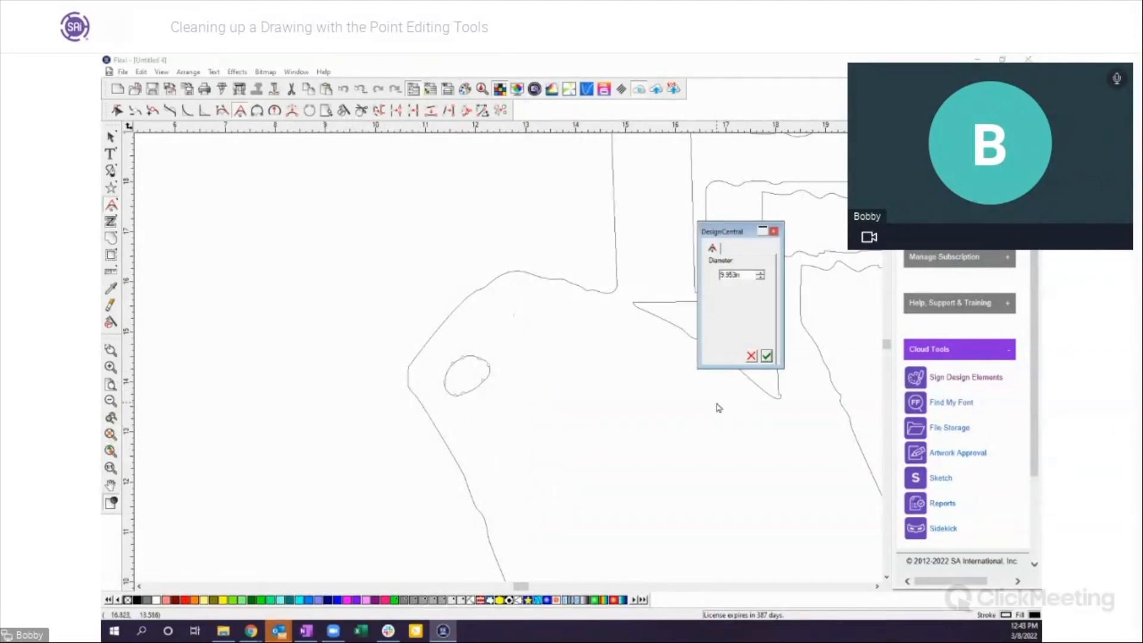
left_click(344, 89)
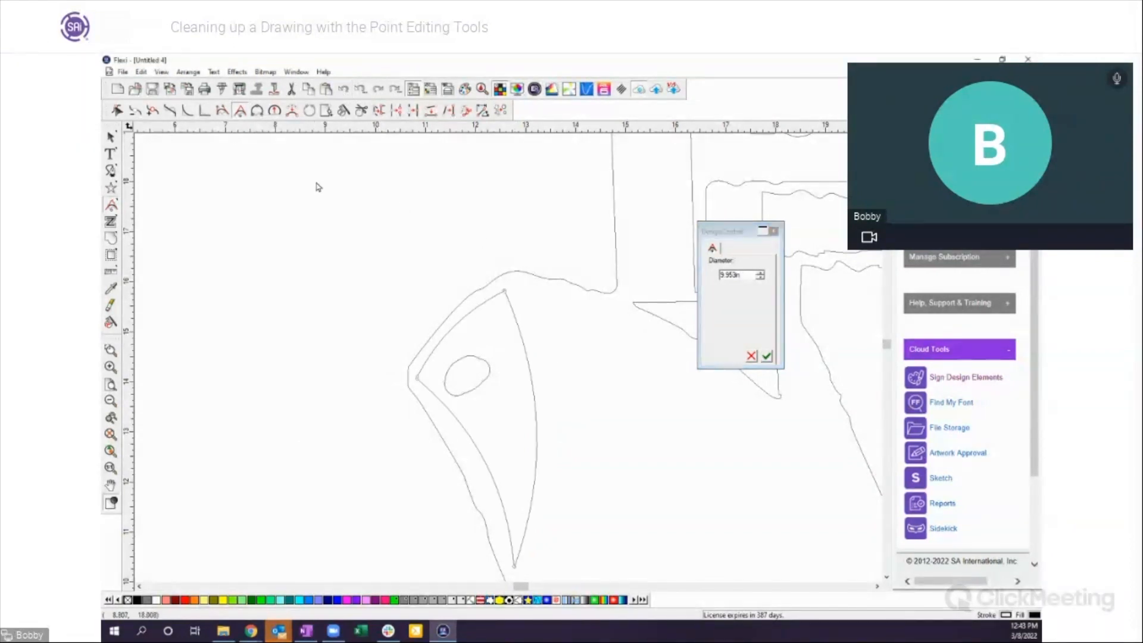
Step: Replace the ship outline's hump above the bow panel with a smooth curve pulled upward into a taller peak
left_click(221, 111)
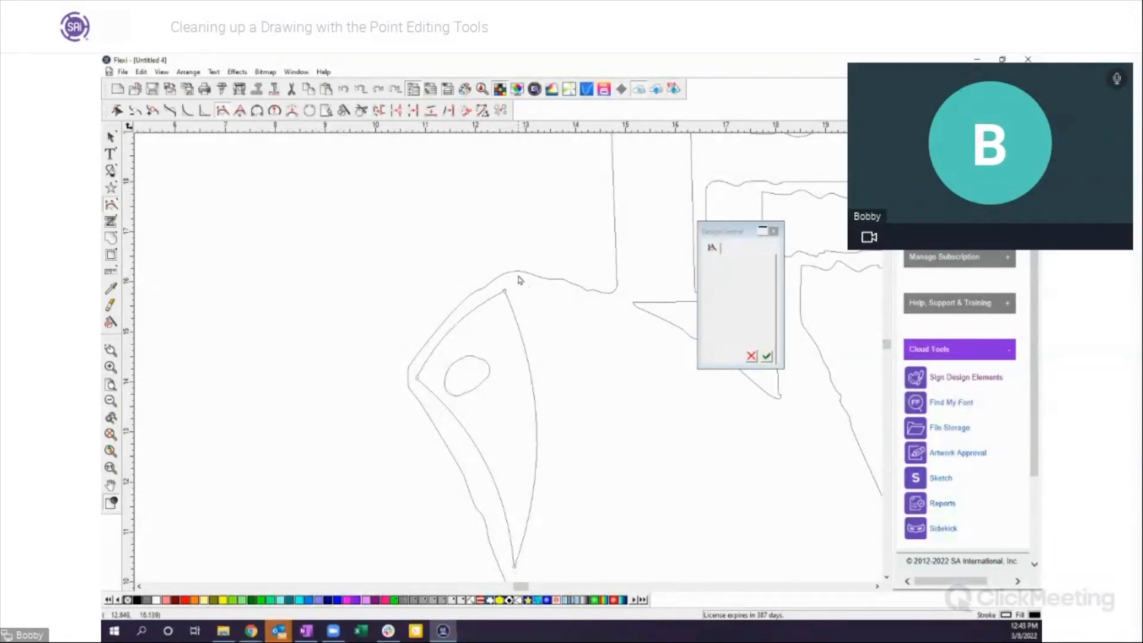
left_click(474, 291)
left_click(562, 279)
left_click_drag(516, 265, 516, 232)
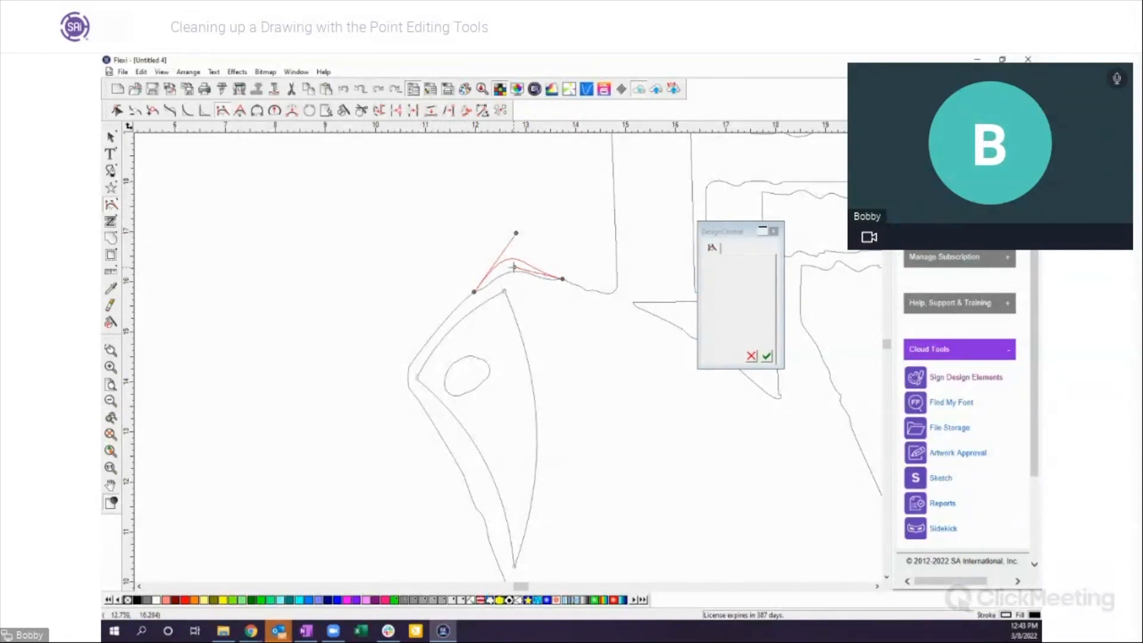
left_click_drag(513, 267, 520, 244)
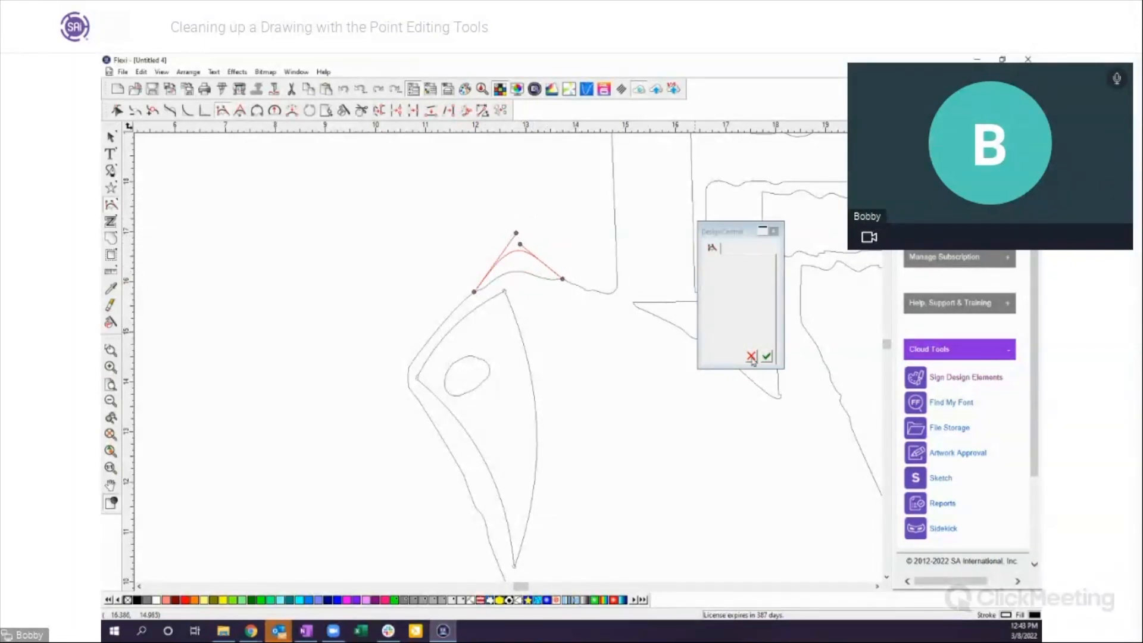
left_click(772, 356)
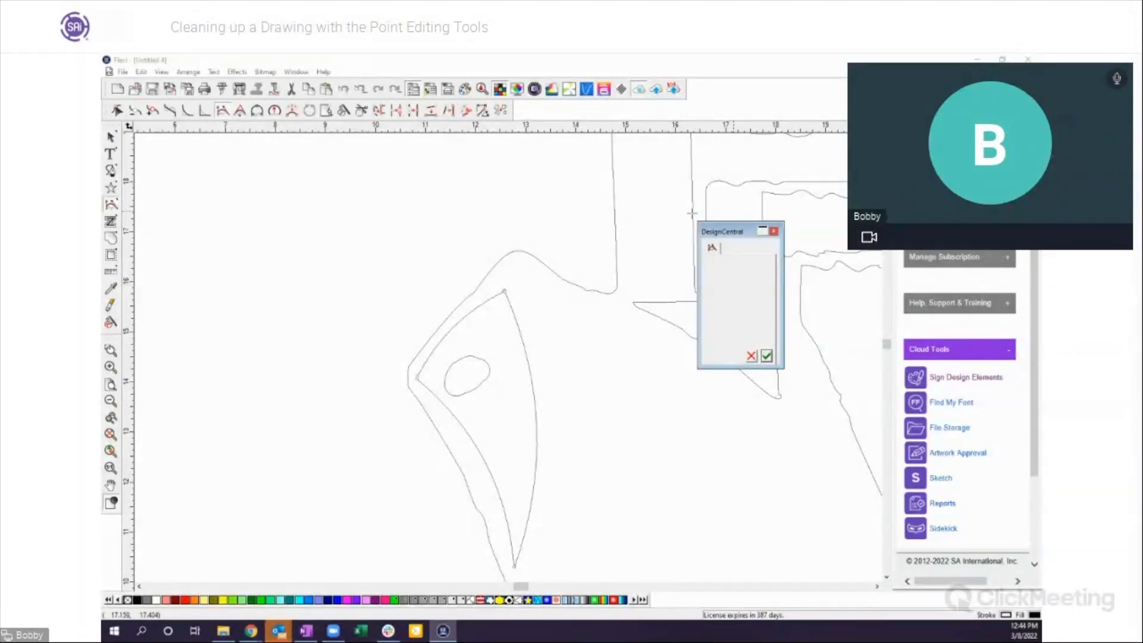
Step: Replace the outline's hump above the bow panel with a lower, wider arc through three points
left_click(257, 110)
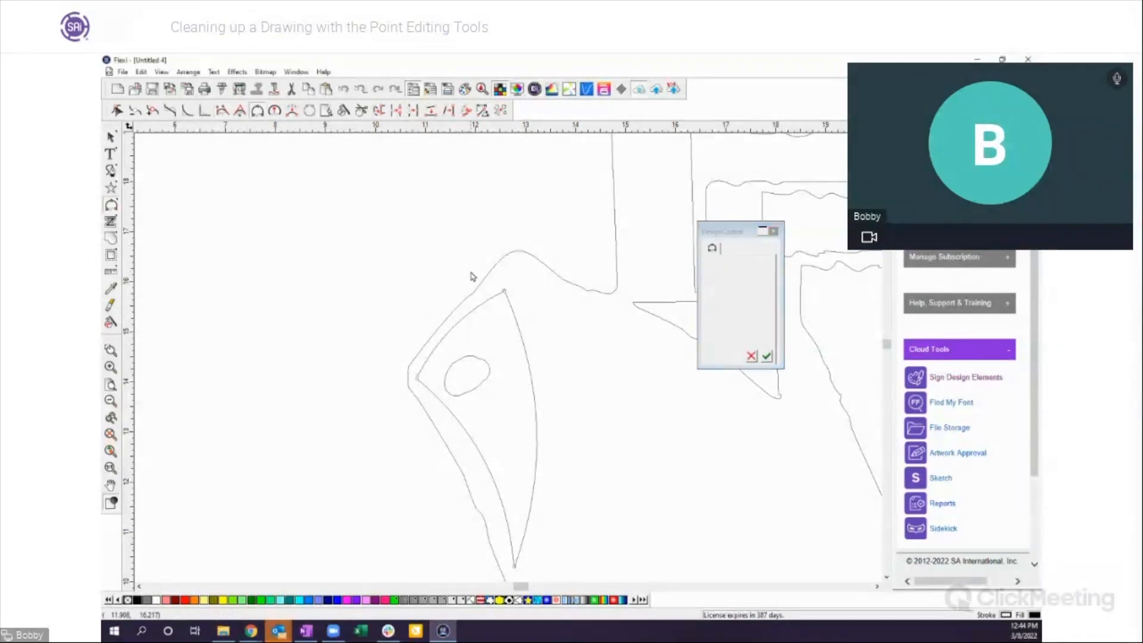
left_click(463, 300)
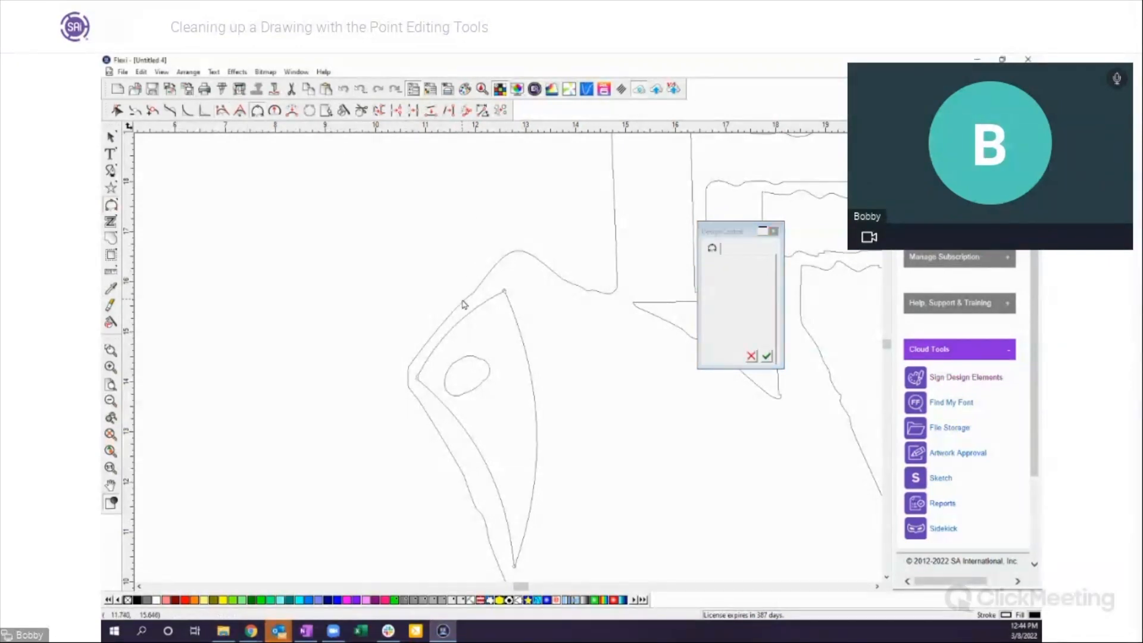
left_click(580, 286)
left_click(518, 269)
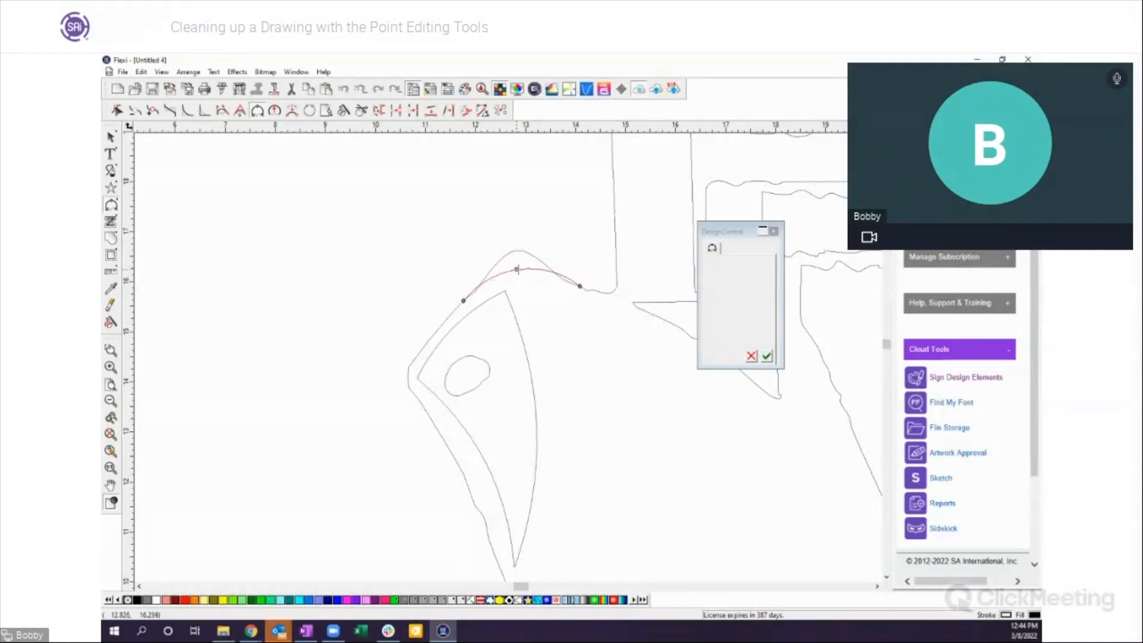
left_click(767, 356)
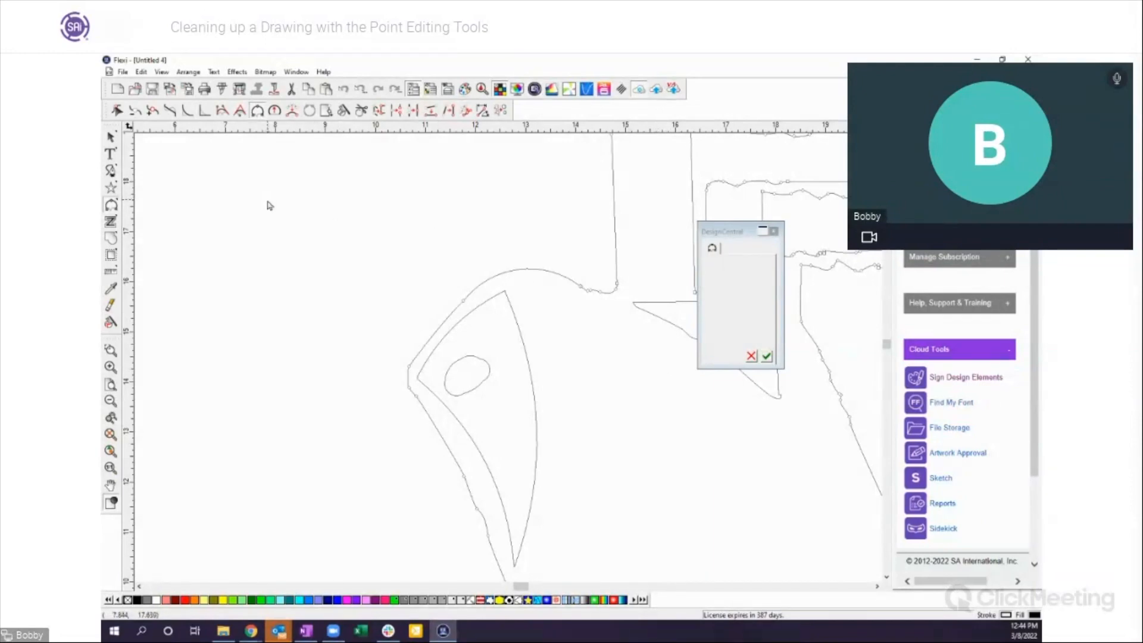
Step: Select all of the ship's outline paths and preview their cut order
left_click(109, 409)
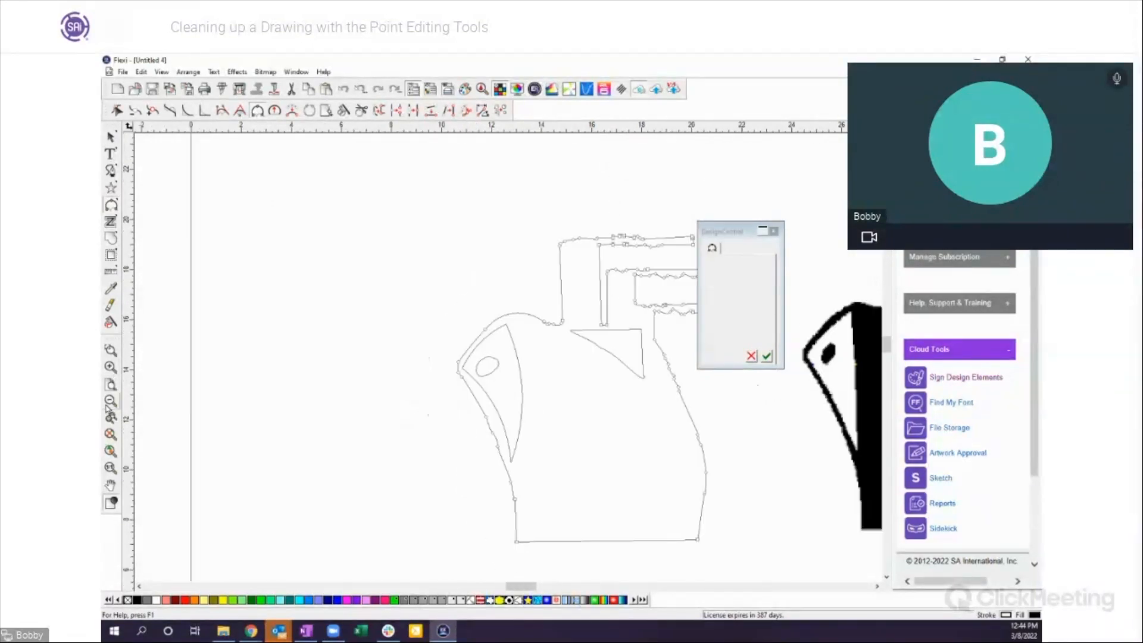
left_click_drag(755, 235, 880, 186)
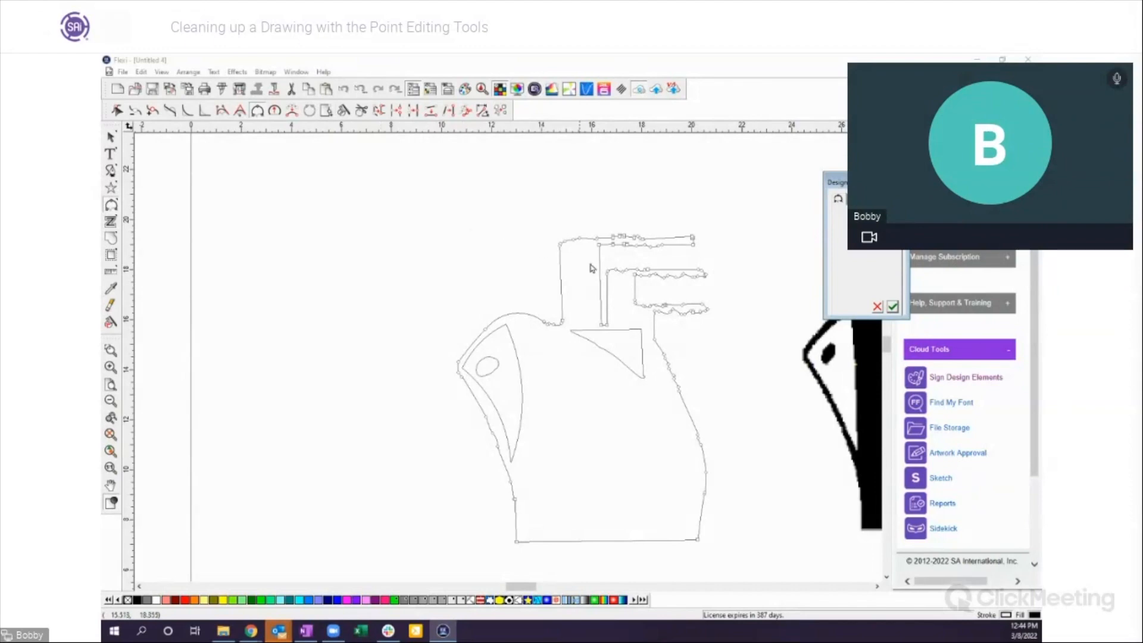
left_click(494, 258)
left_click(110, 137)
left_click(357, 223)
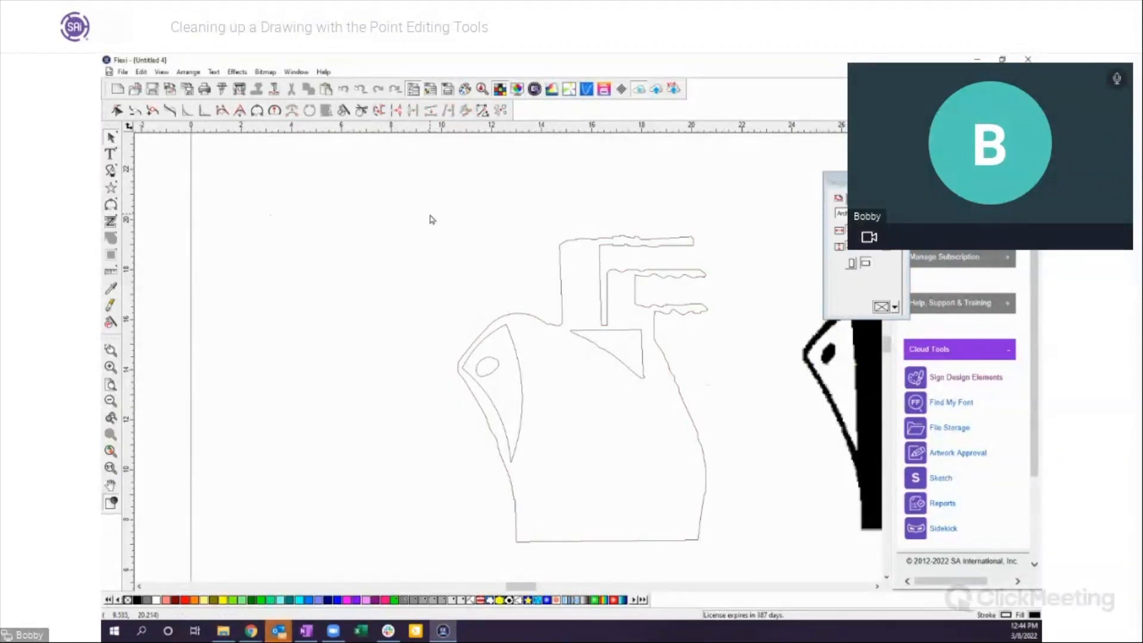
mouse_move(435, 211)
left_mouse_down()
mouse_move(613, 322)
mouse_move(752, 464)
mouse_move(755, 553)
mouse_move(752, 543)
left_mouse_up()
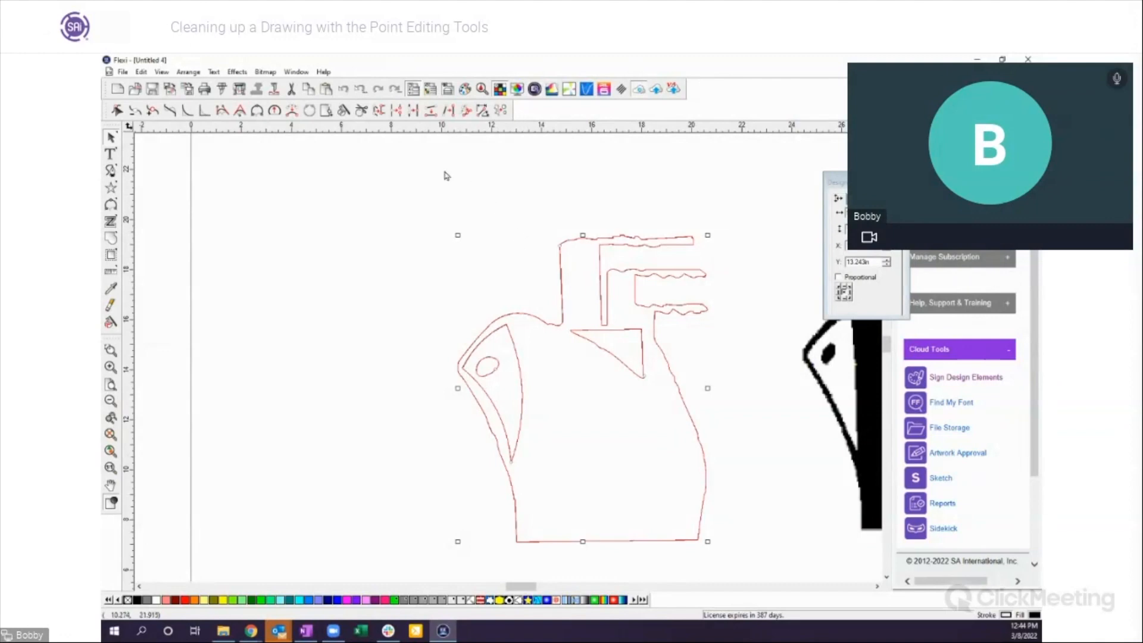
left_click(190, 73)
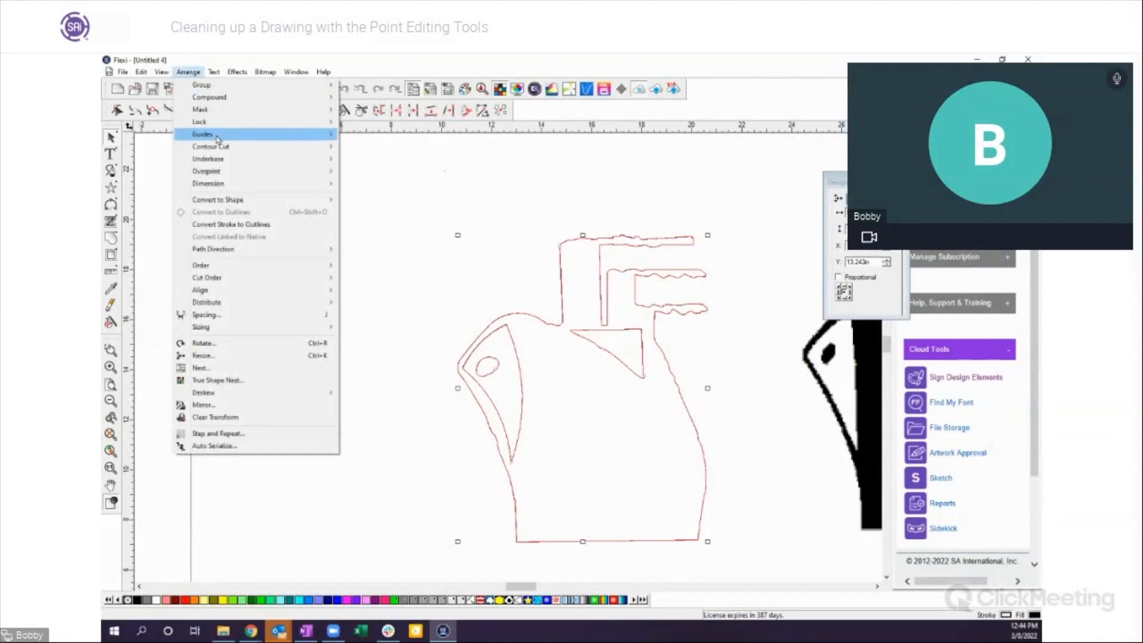
mouse_move(224, 284)
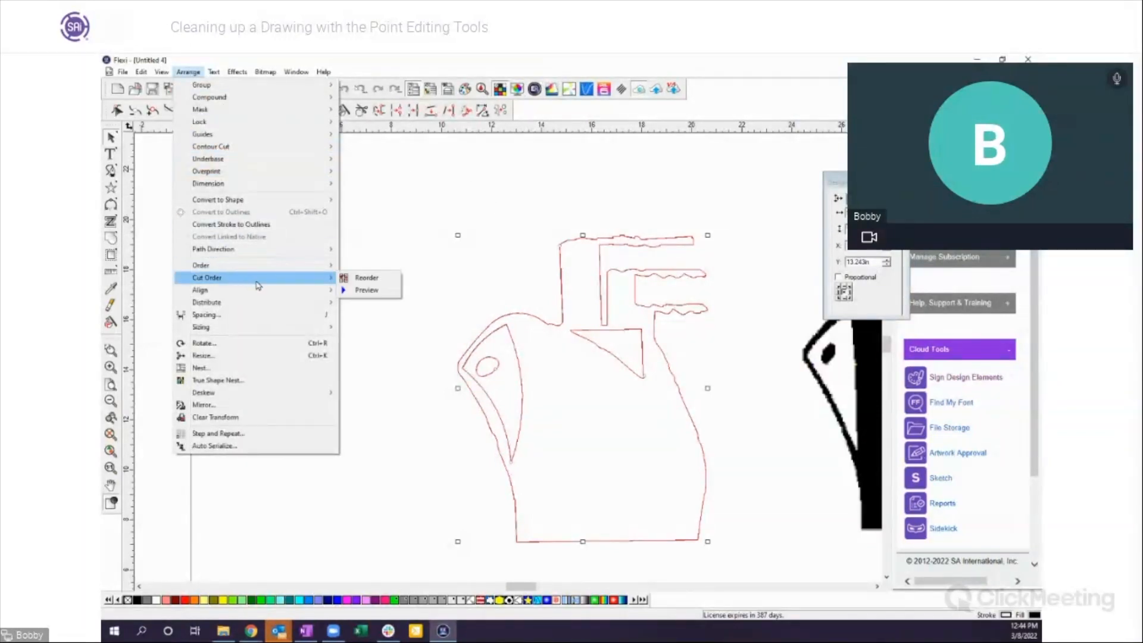
left_click(366, 290)
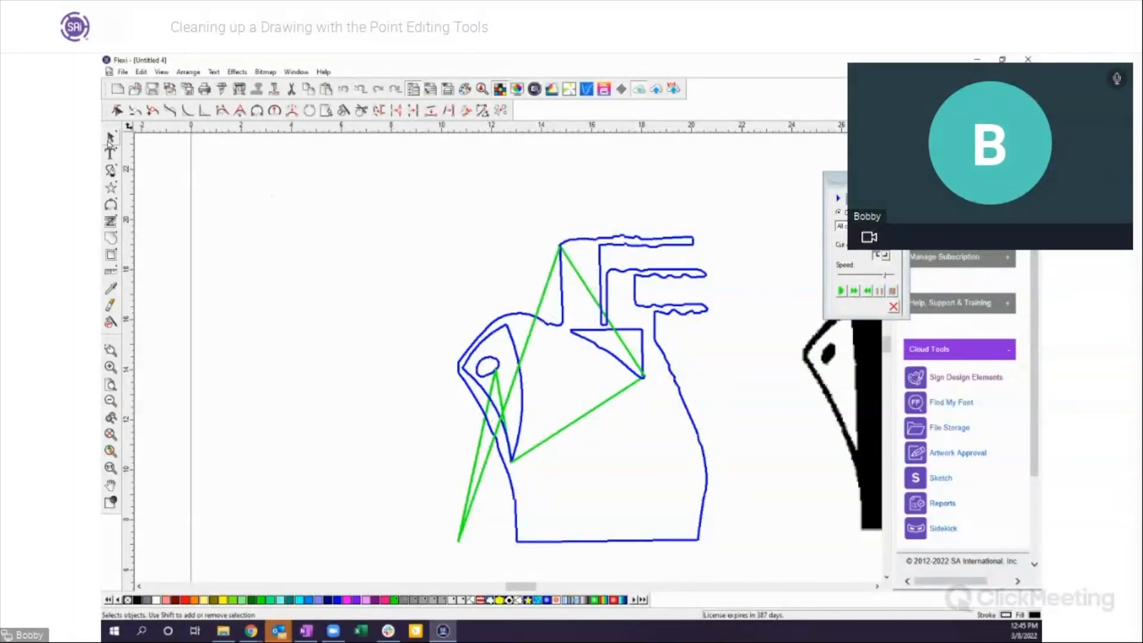
left_click(111, 137)
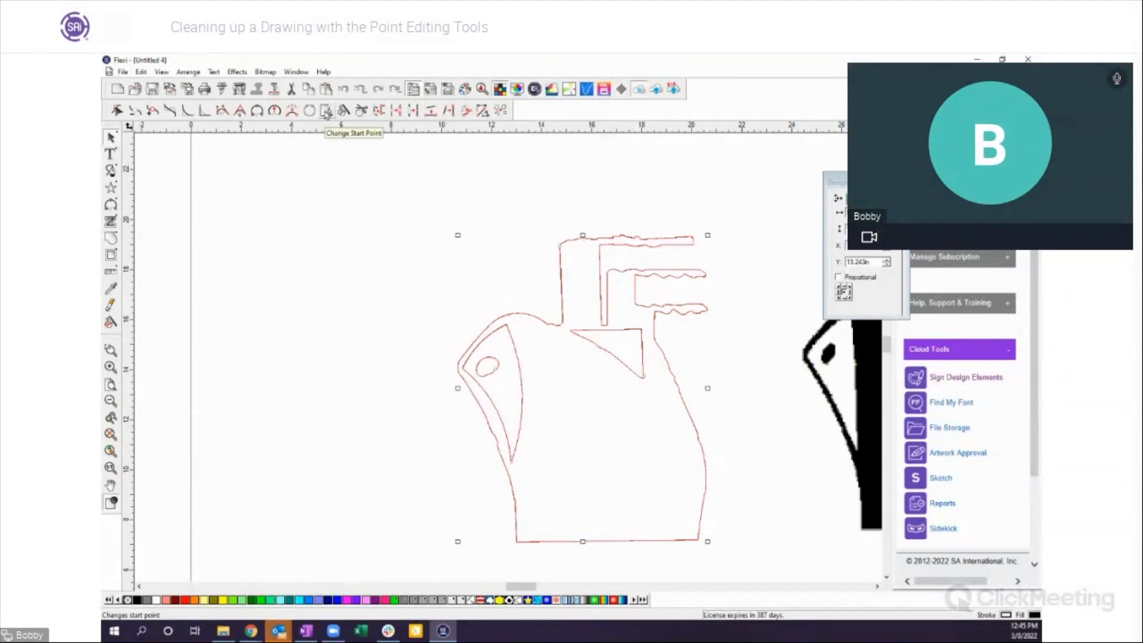
Step: Move the start points to the ship outline's lower-right corner, the bow panel's right edge and the triangle's left corner
left_click(326, 112)
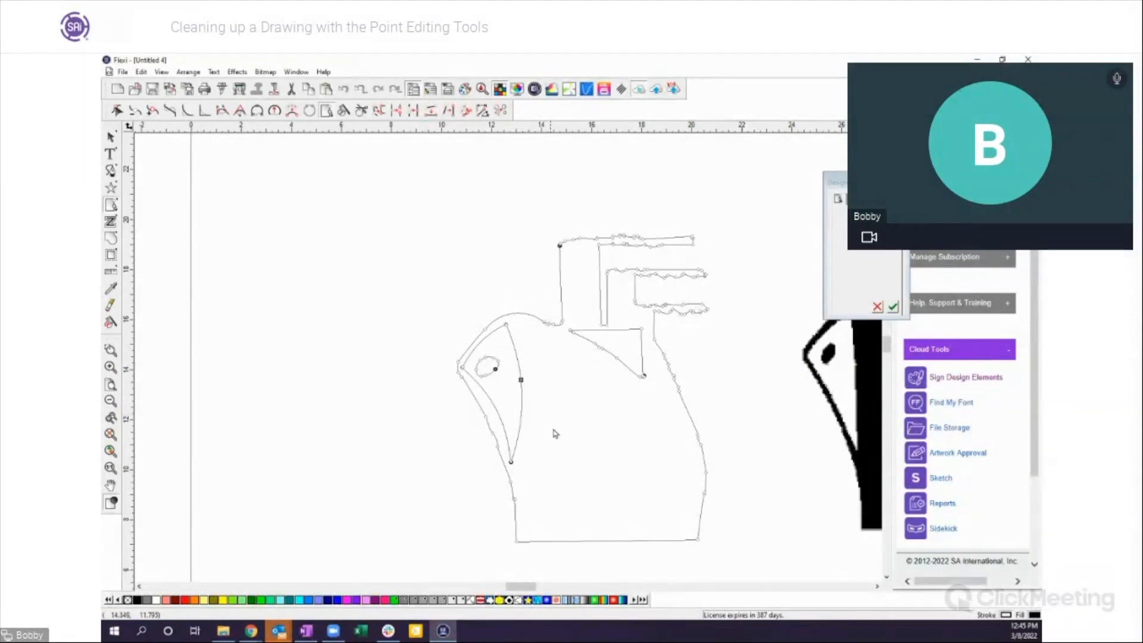
left_click(699, 540)
left_click(893, 307)
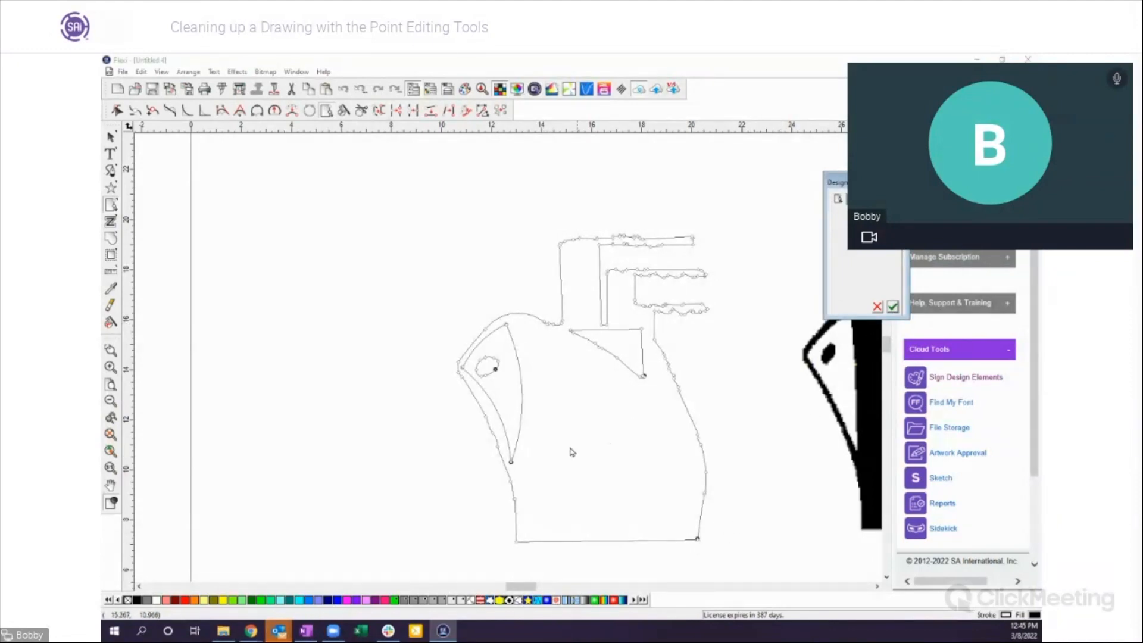
left_click(522, 413)
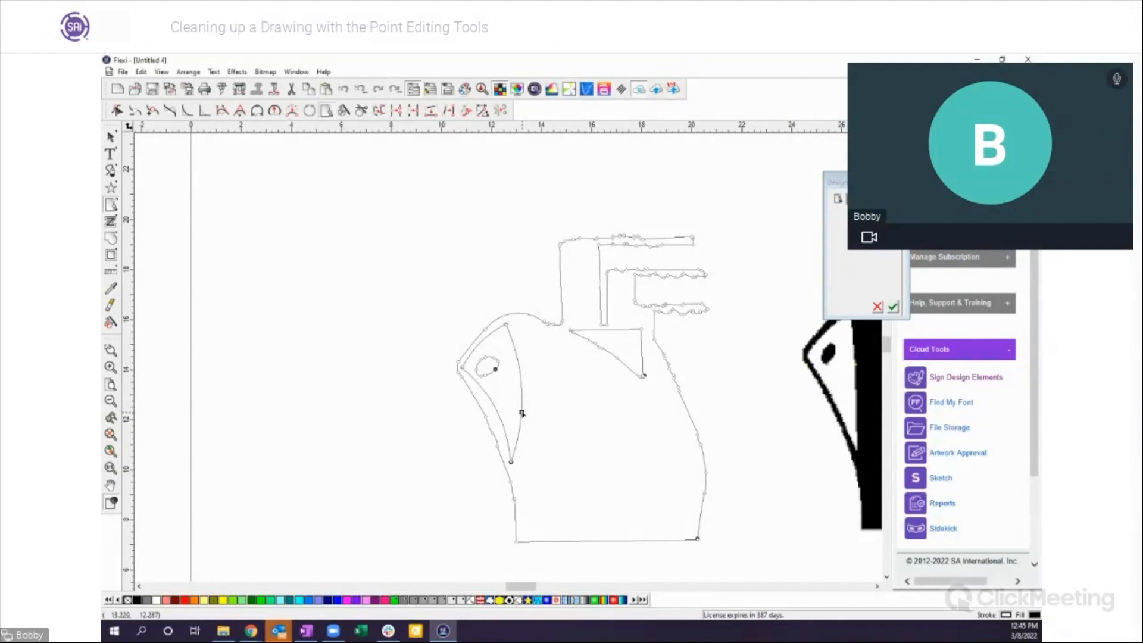
left_click(893, 307)
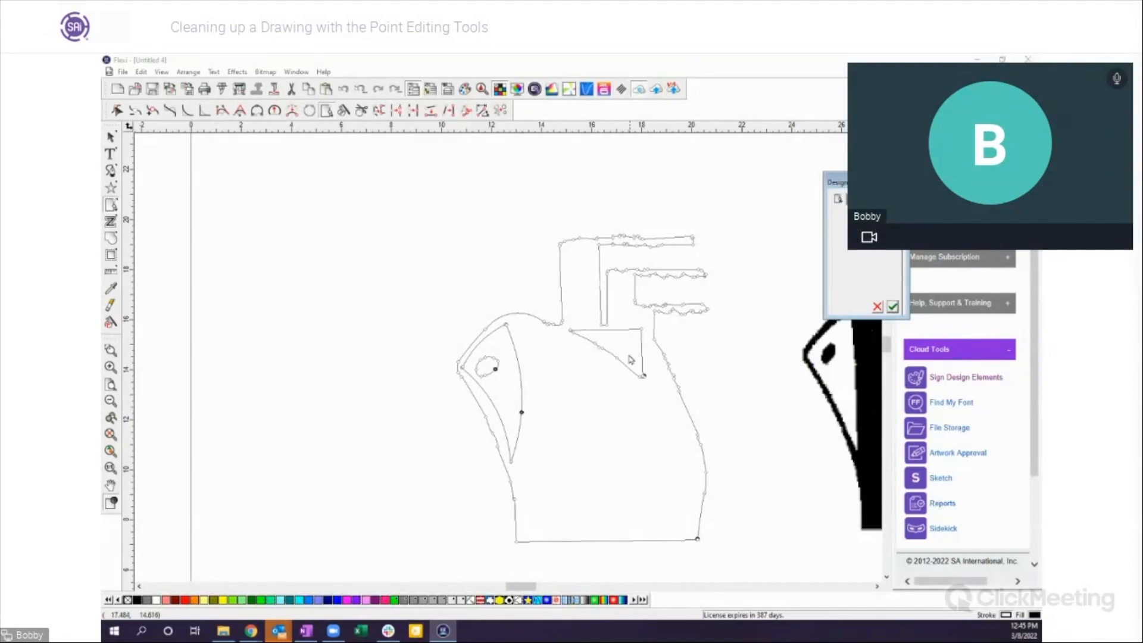
left_click(573, 333)
left_click(893, 307)
Step: Preview the cut order of the ship's paths with their new start points, and close the preview
left_click(185, 73)
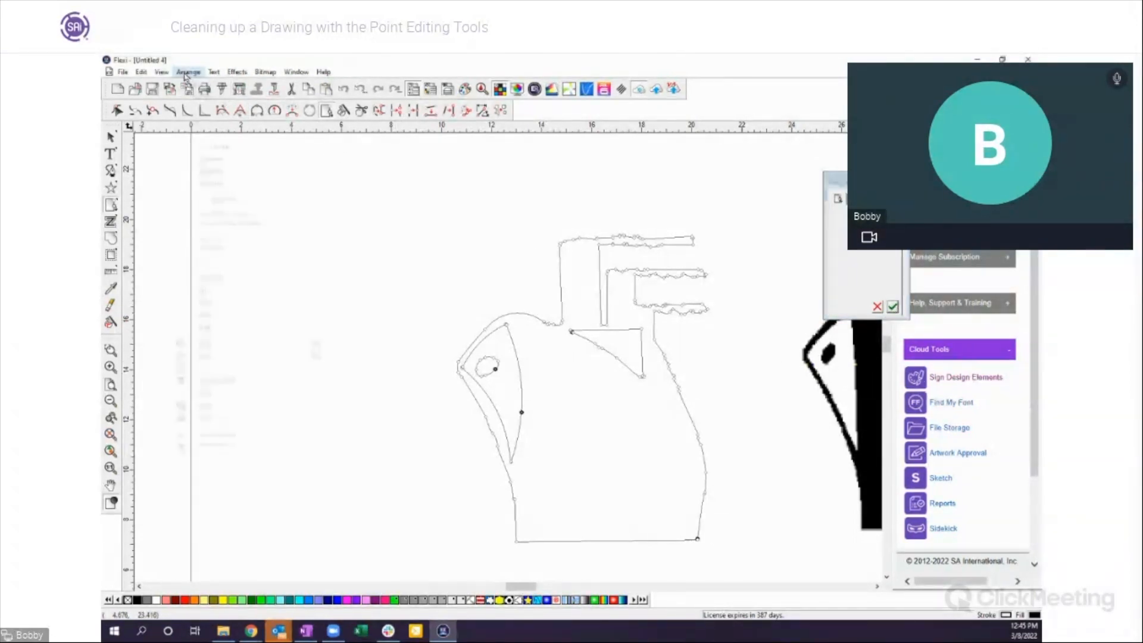
mouse_move(335, 291)
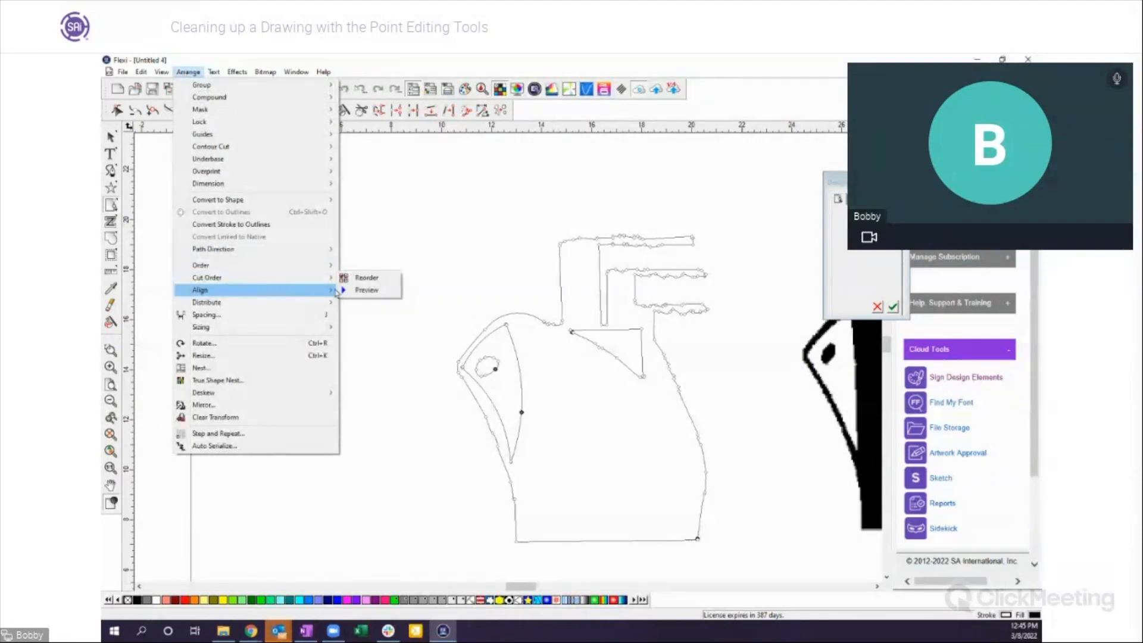
left_click(366, 290)
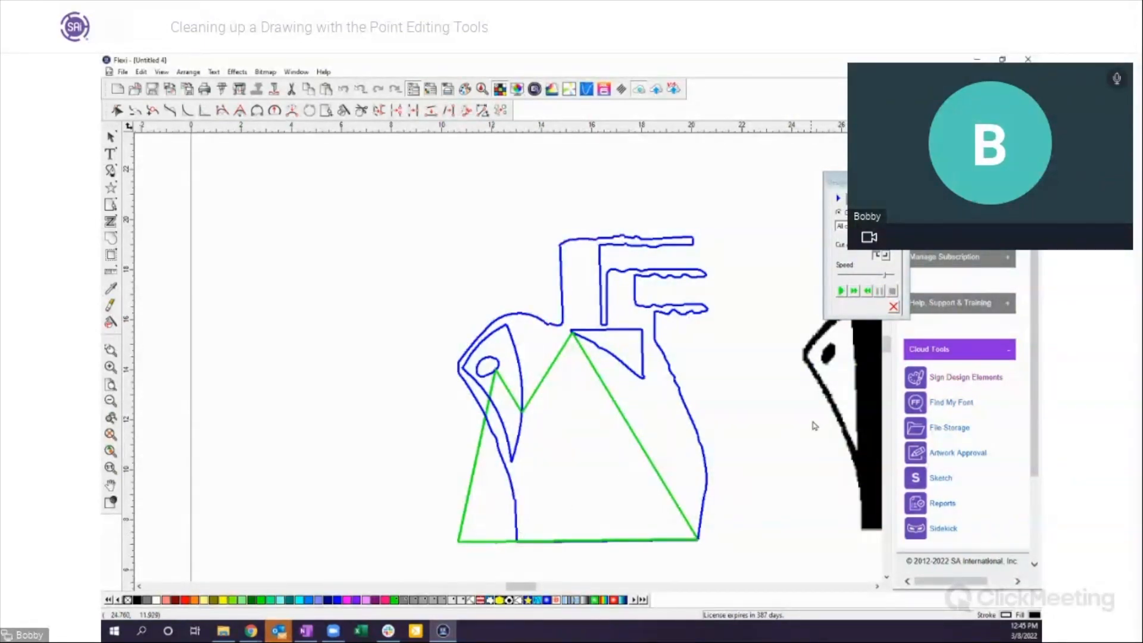
left_click(893, 307)
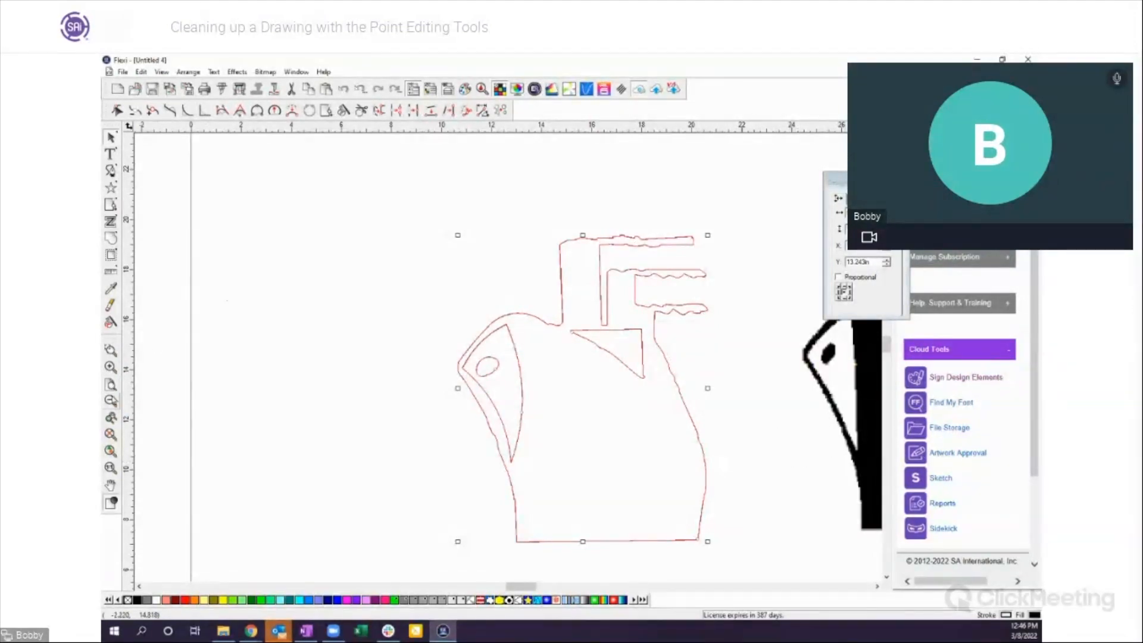
Step: Delete both the traced ship outline and its original bitmap from the page
left_click(111, 401)
left_click_drag(455, 279, 836, 482)
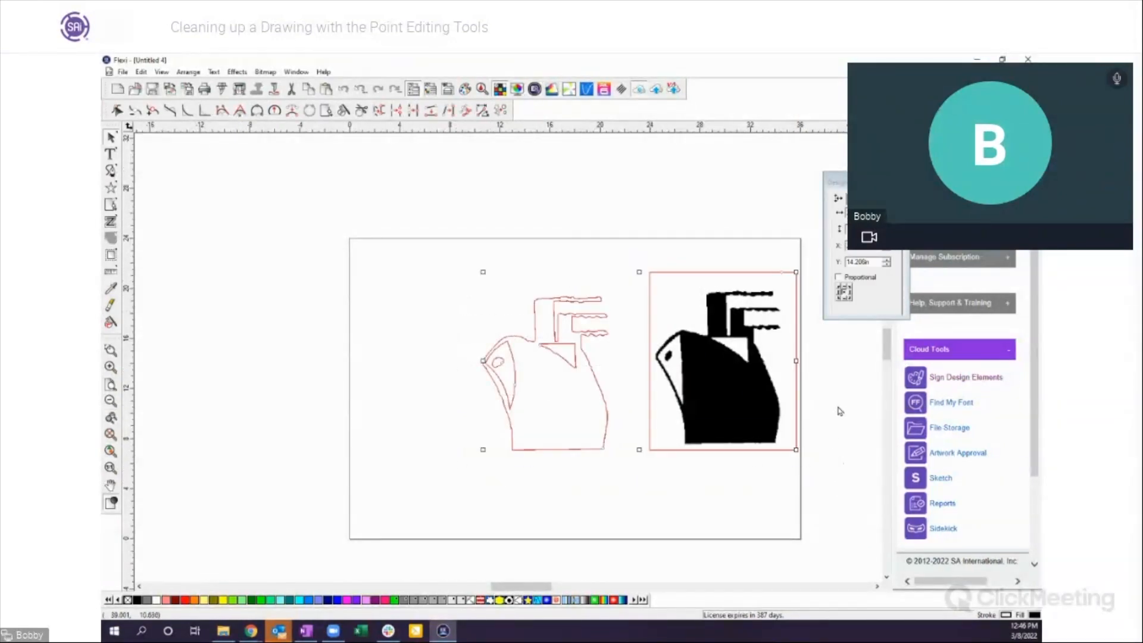
key("Delete")
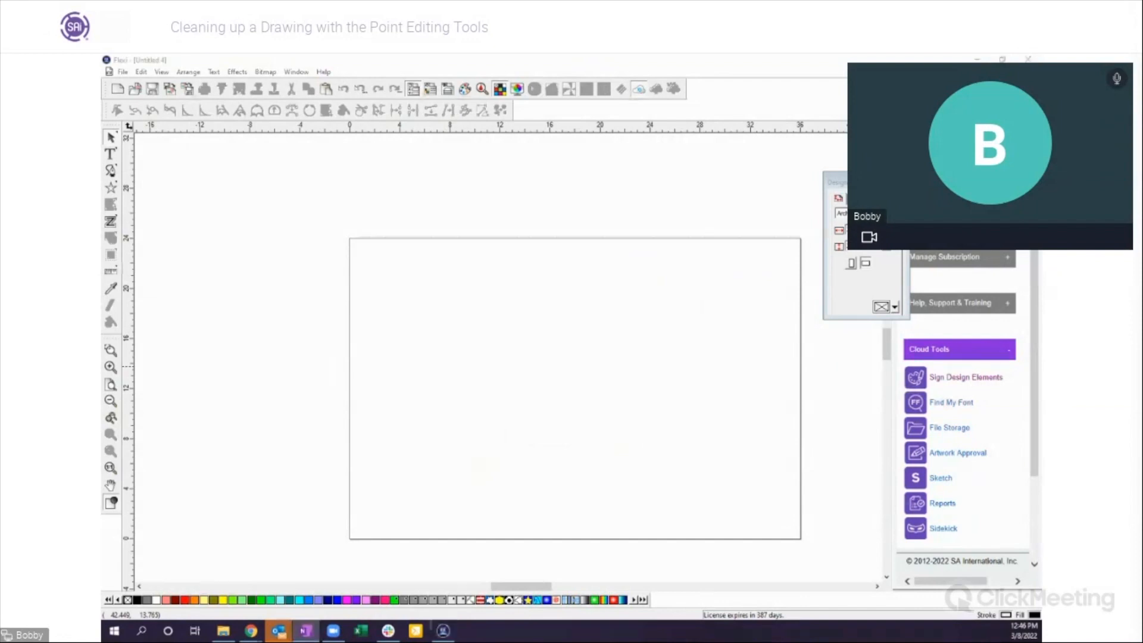
Step: Place the golf club and ball bitmap on the page and enlarge it from its lower-right corner
left_click_drag(524, 316, 506, 346)
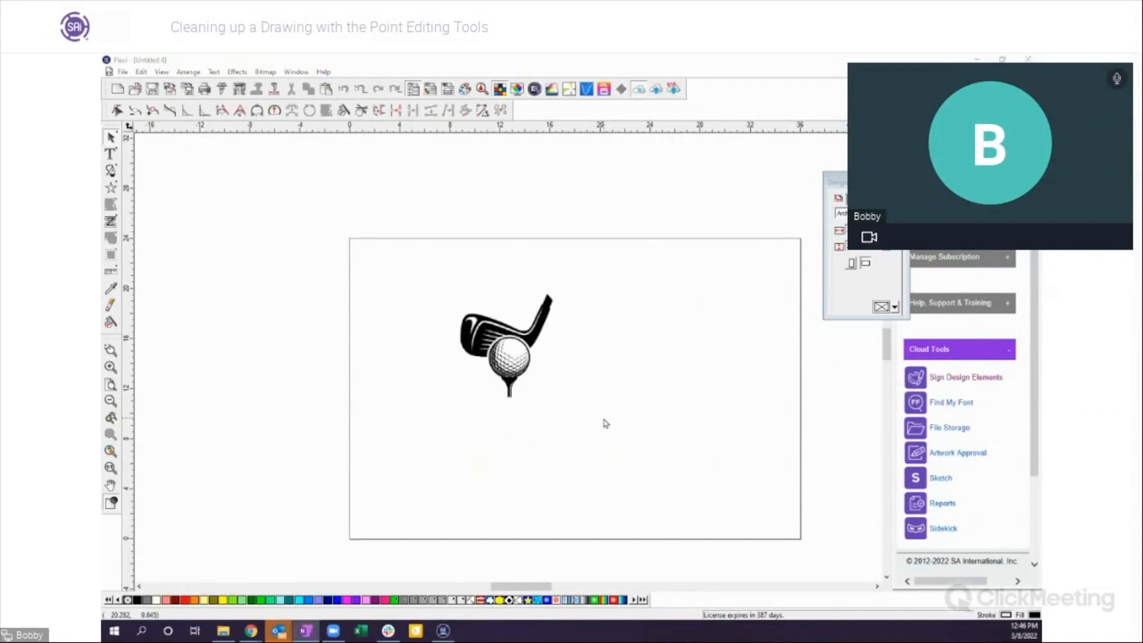
left_click(503, 360)
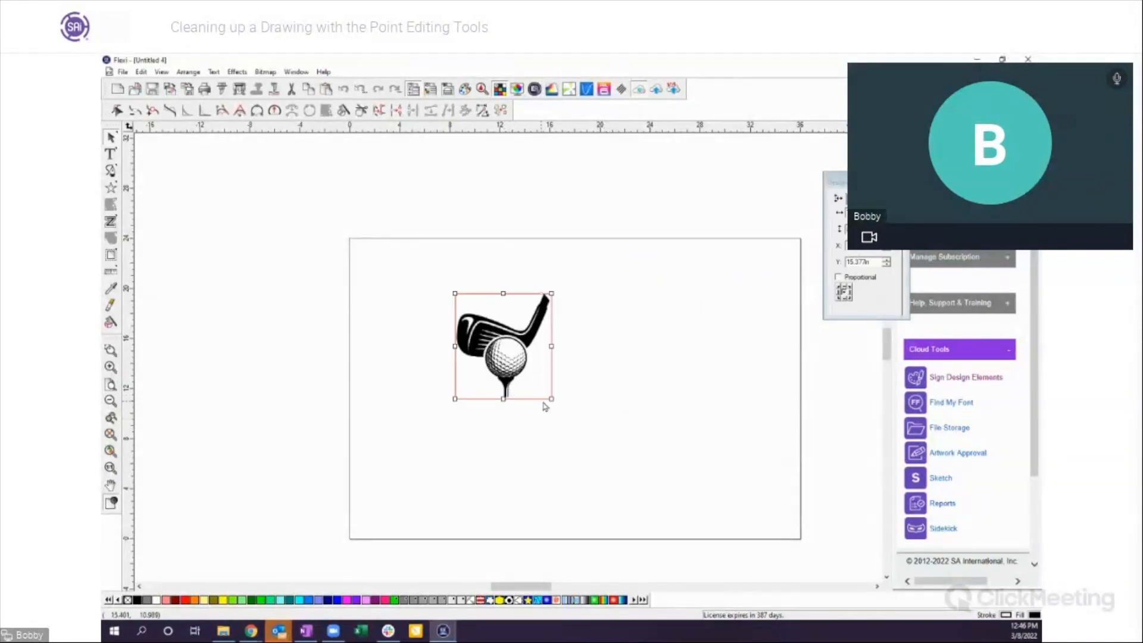
left_click_drag(551, 399, 615, 469)
Step: Vectorize the golf bitmap with the Bezier option and move the bitmap to the right of its trace
left_click(112, 350)
left_click_drag(505, 362, 582, 428)
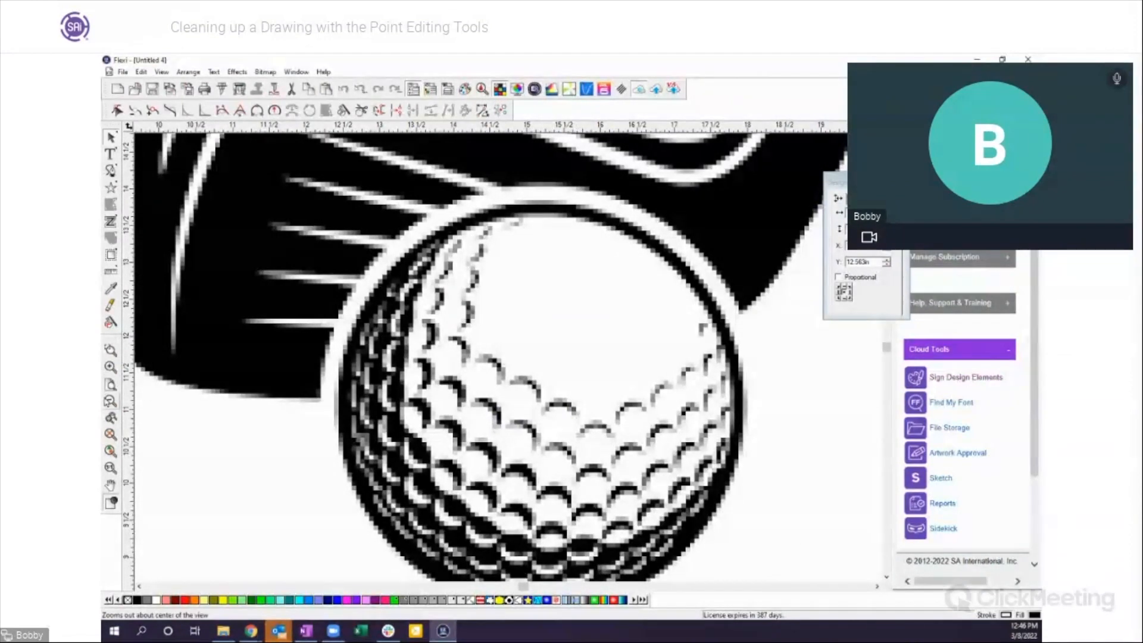
left_click(111, 401)
left_click(110, 400)
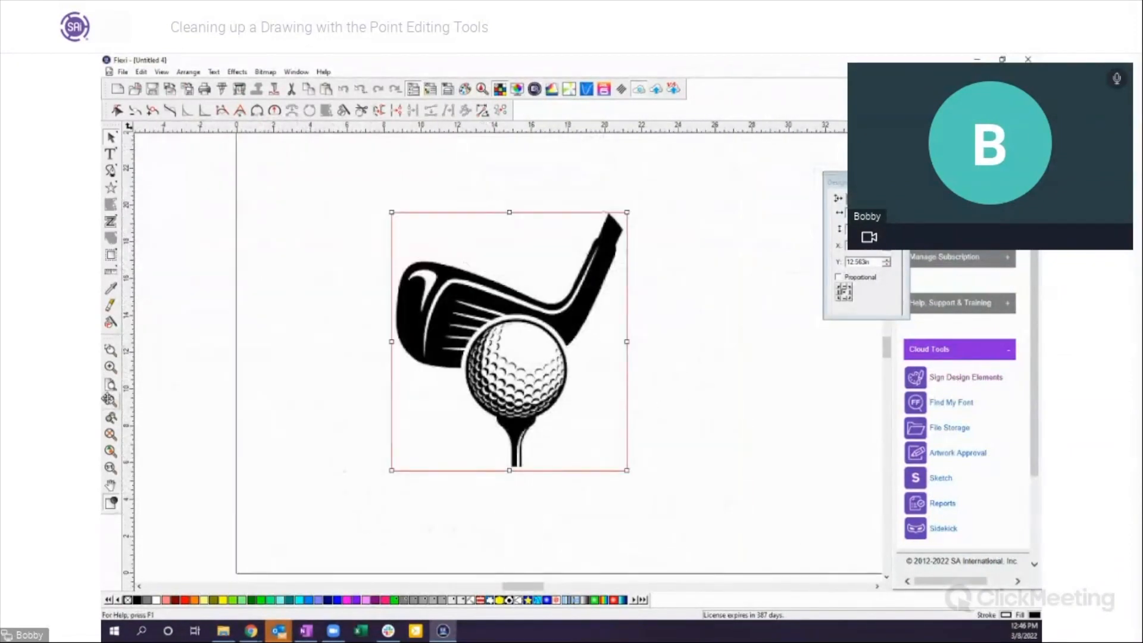
left_click(110, 400)
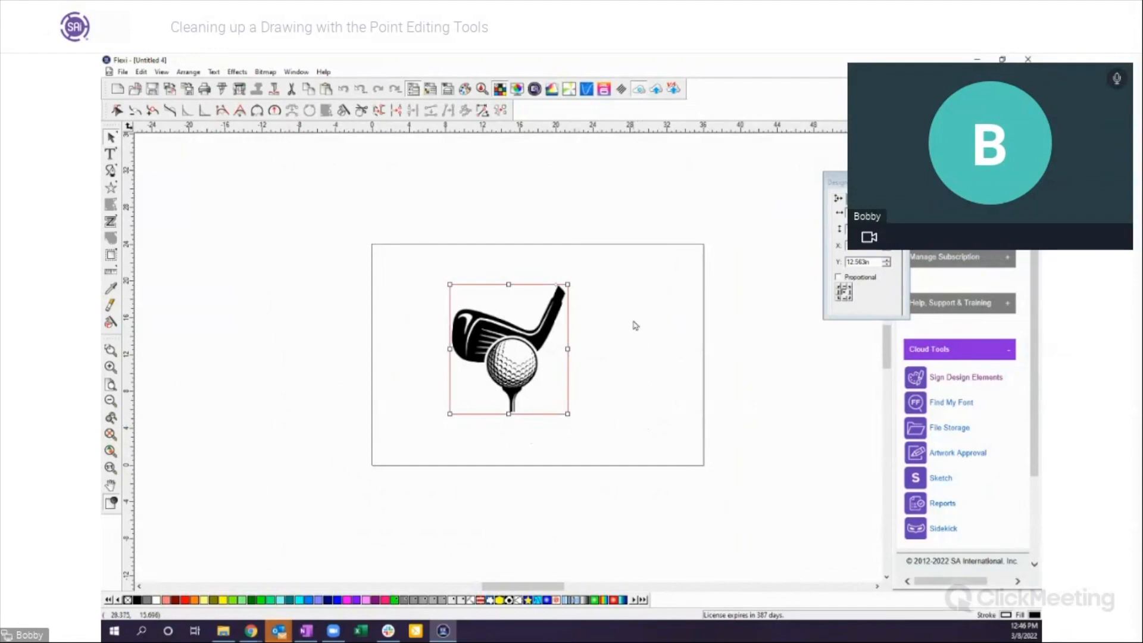
left_click(266, 72)
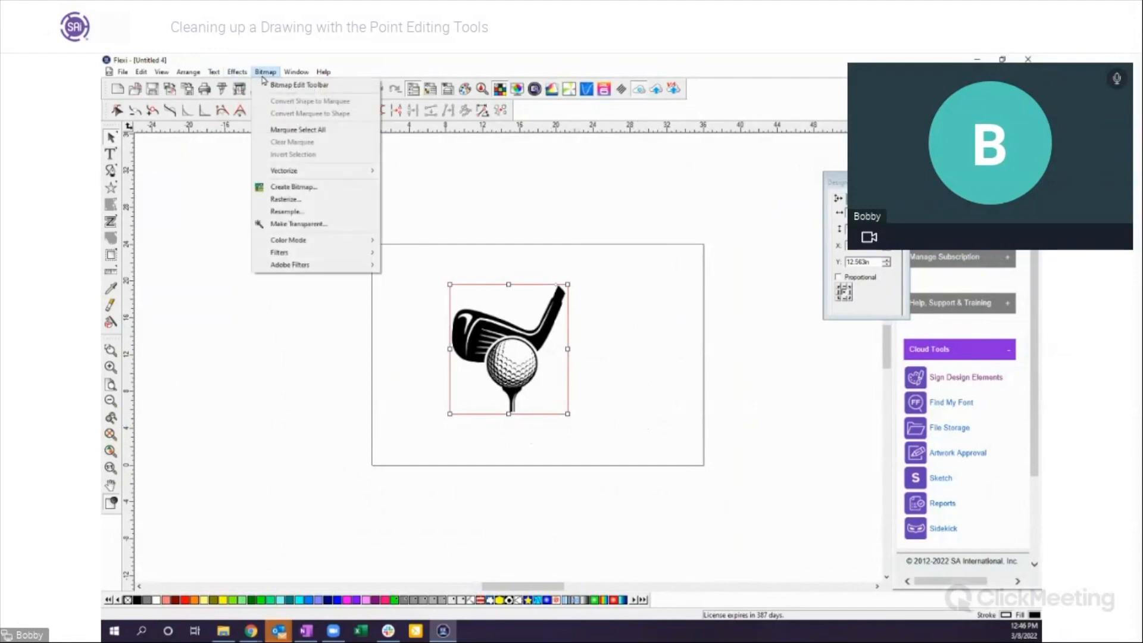
mouse_move(294, 177)
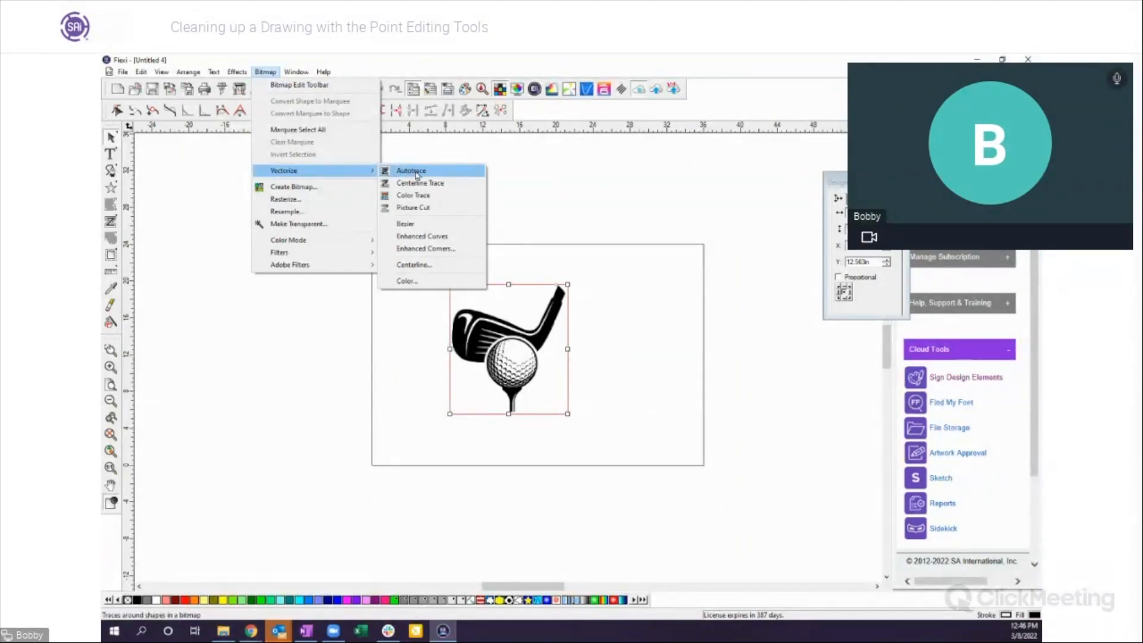
left_click(404, 225)
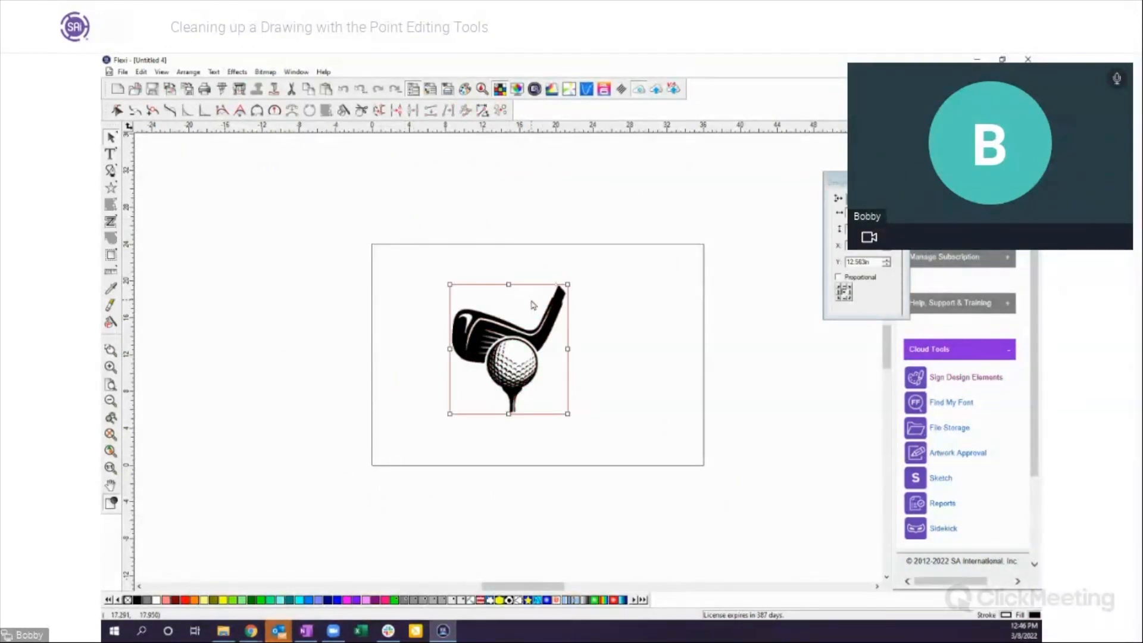
left_click_drag(515, 301, 657, 314)
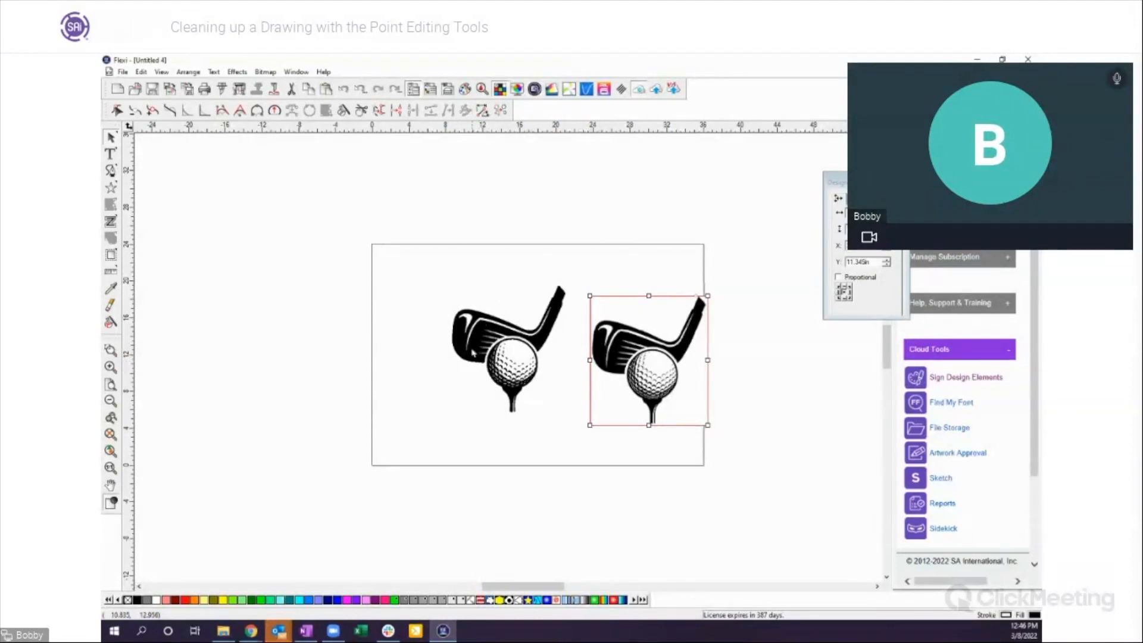
Step: Fill the traced golf club shape with red
left_click(111, 350)
left_click_drag(448, 289, 571, 379)
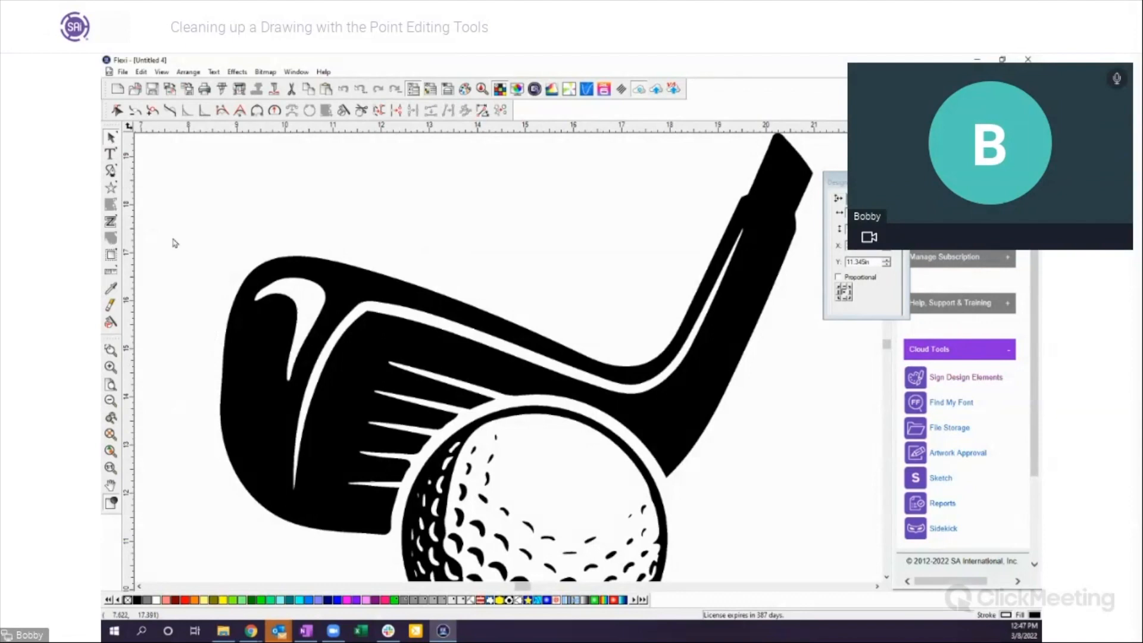
left_click(232, 383)
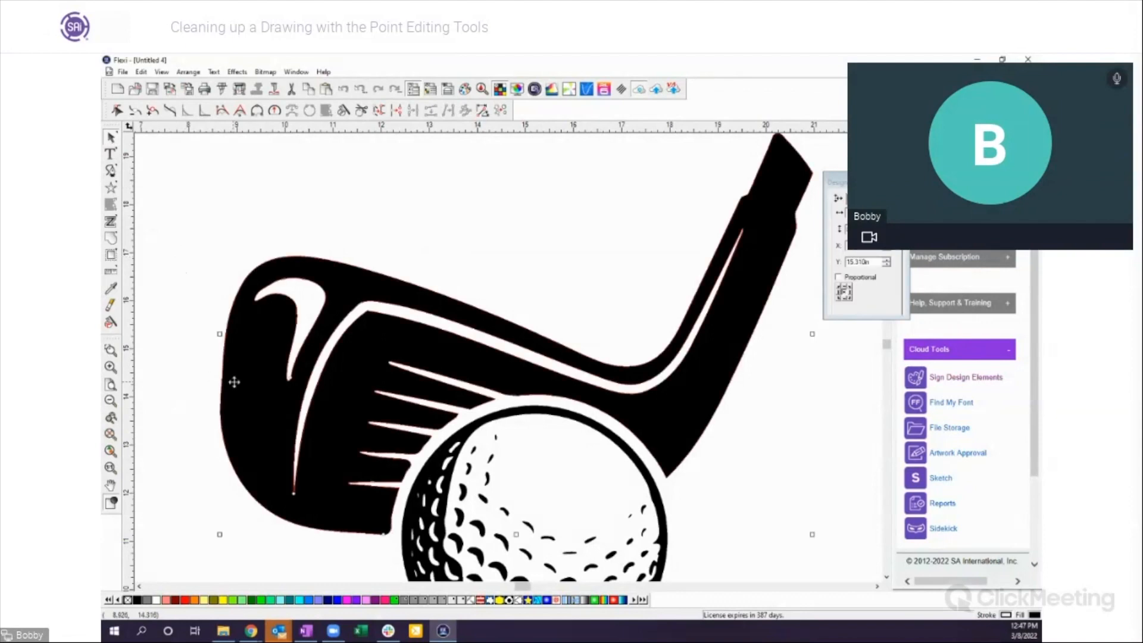
left_click(185, 600)
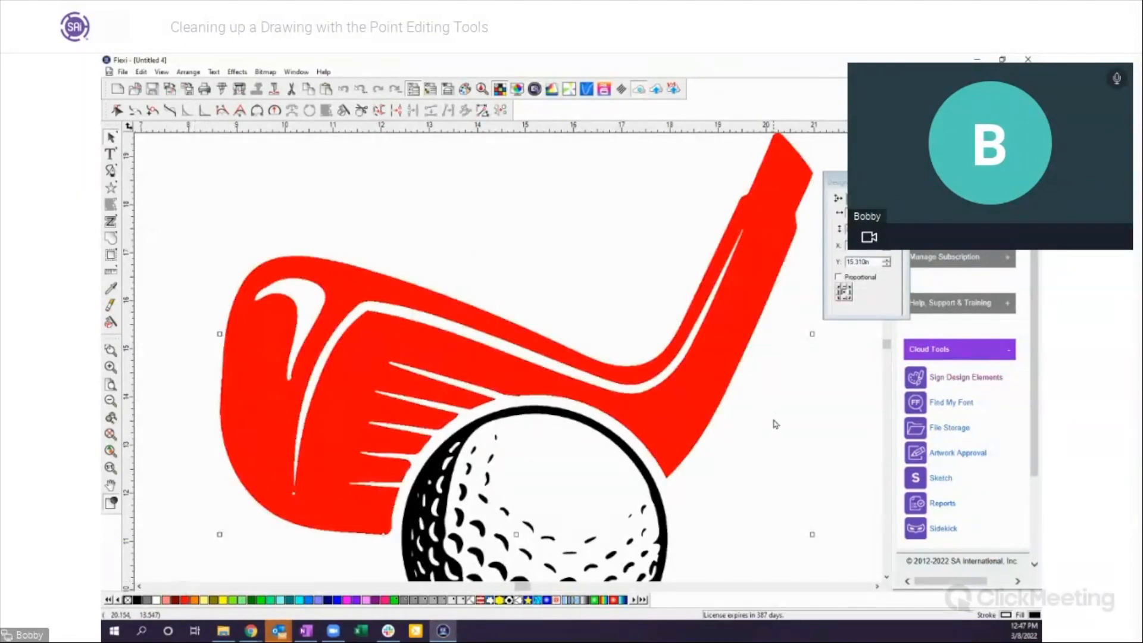
Step: In outline view, slice the tee off the golf ball with a horizontal knife cut and move the tee down
scroll(768, 419, "down", 4)
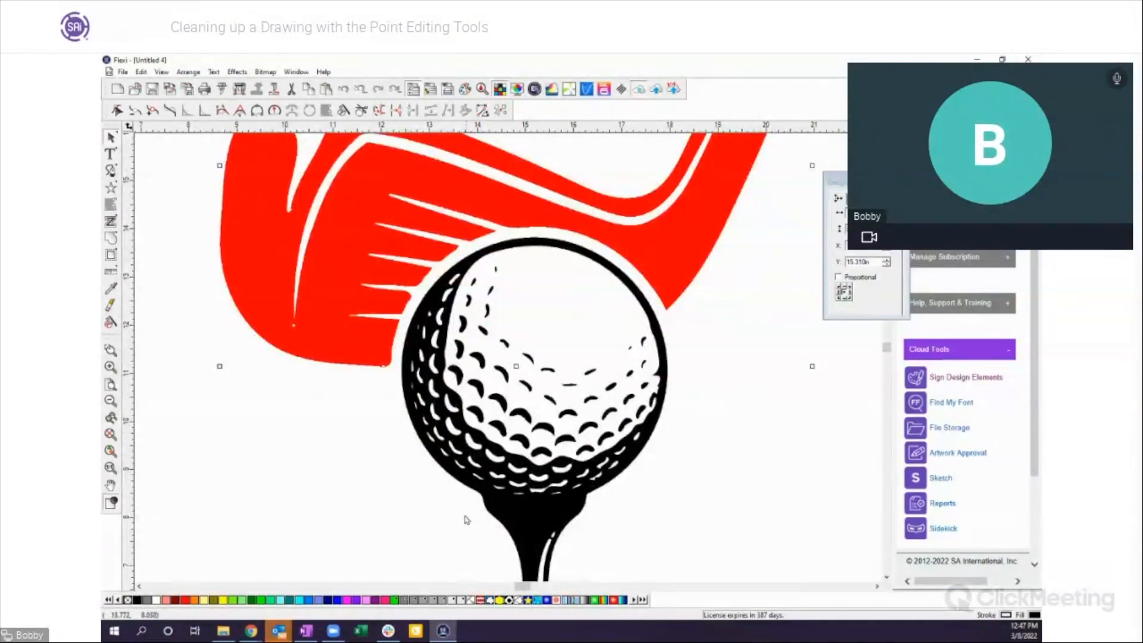
left_click(112, 503)
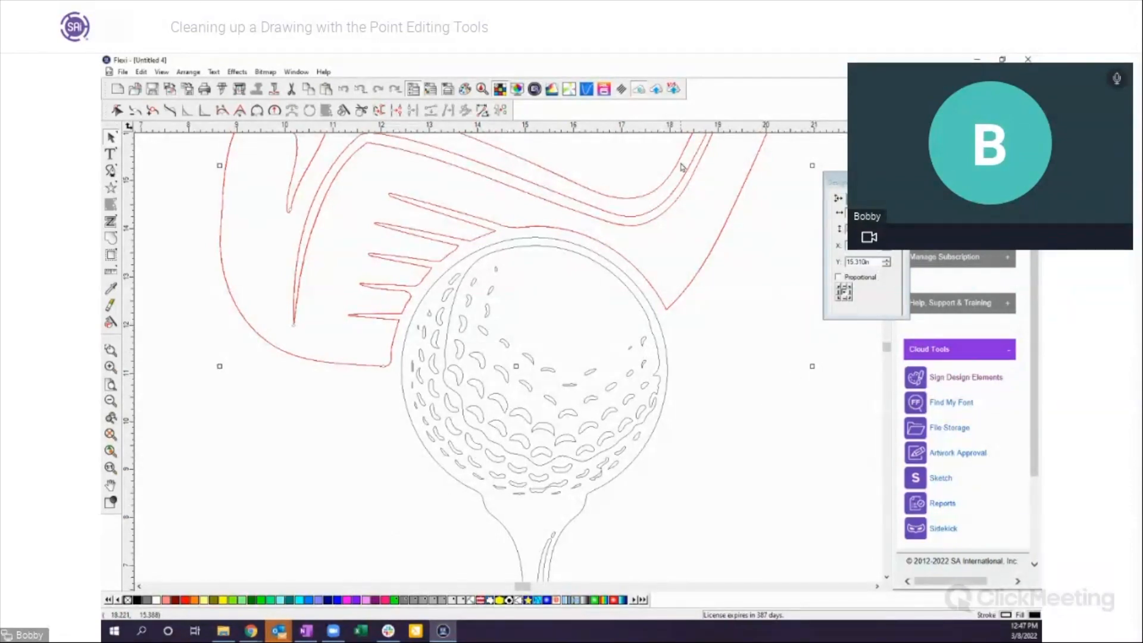
left_click(343, 112)
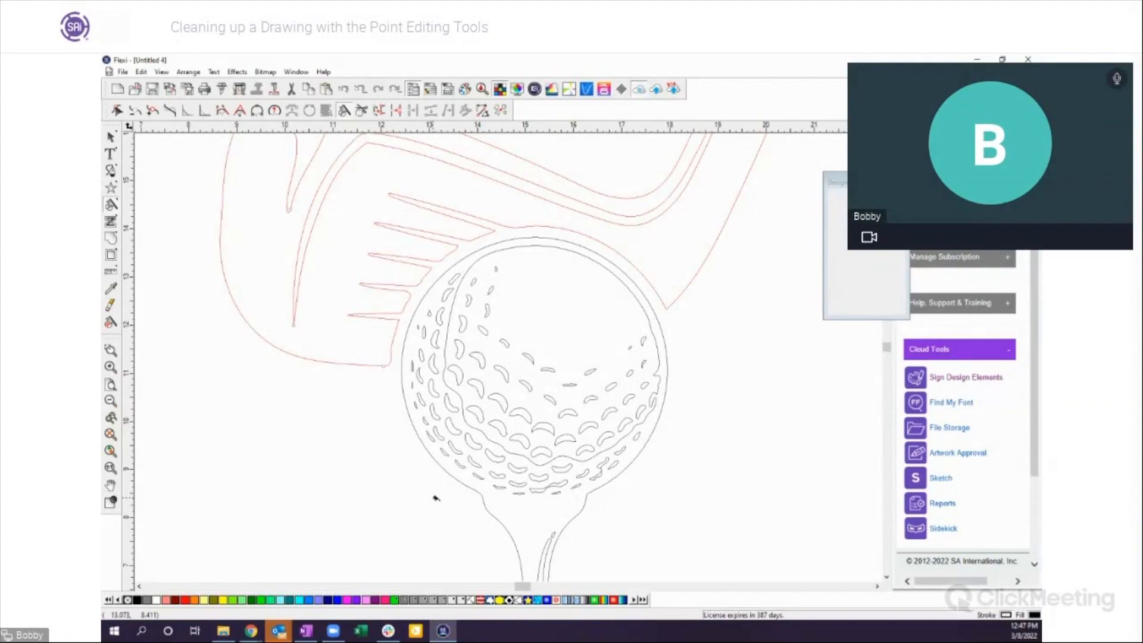
mouse_move(454, 498)
left_mouse_down()
mouse_move(621, 491)
mouse_move(653, 501)
left_mouse_up()
left_click(111, 137)
left_click(237, 430)
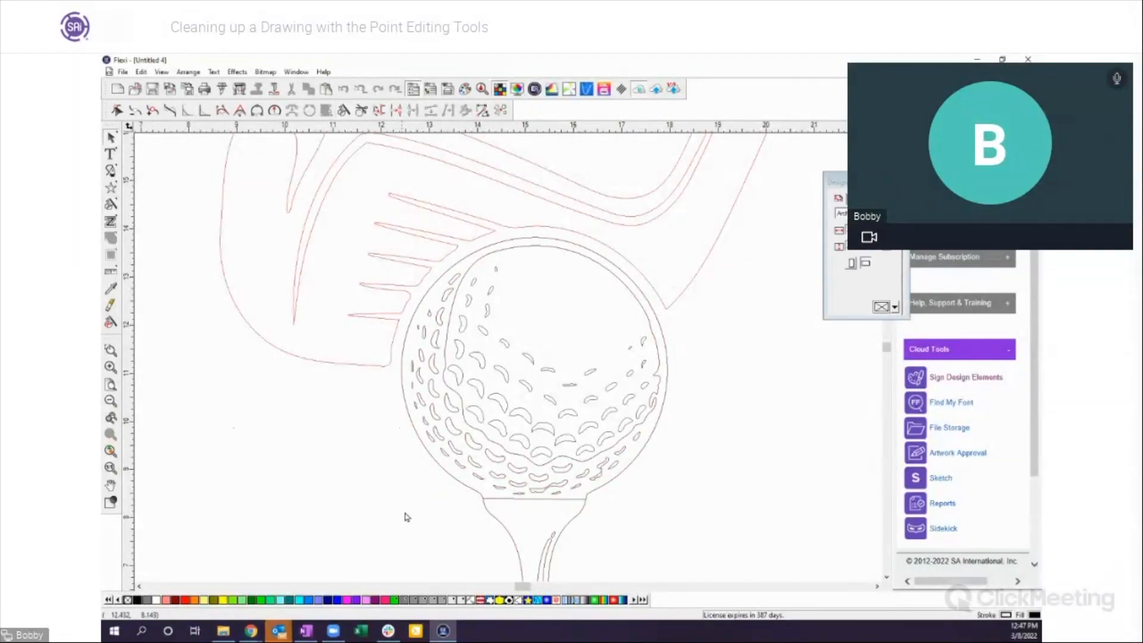
left_click_drag(477, 524, 572, 522)
left_click(676, 496)
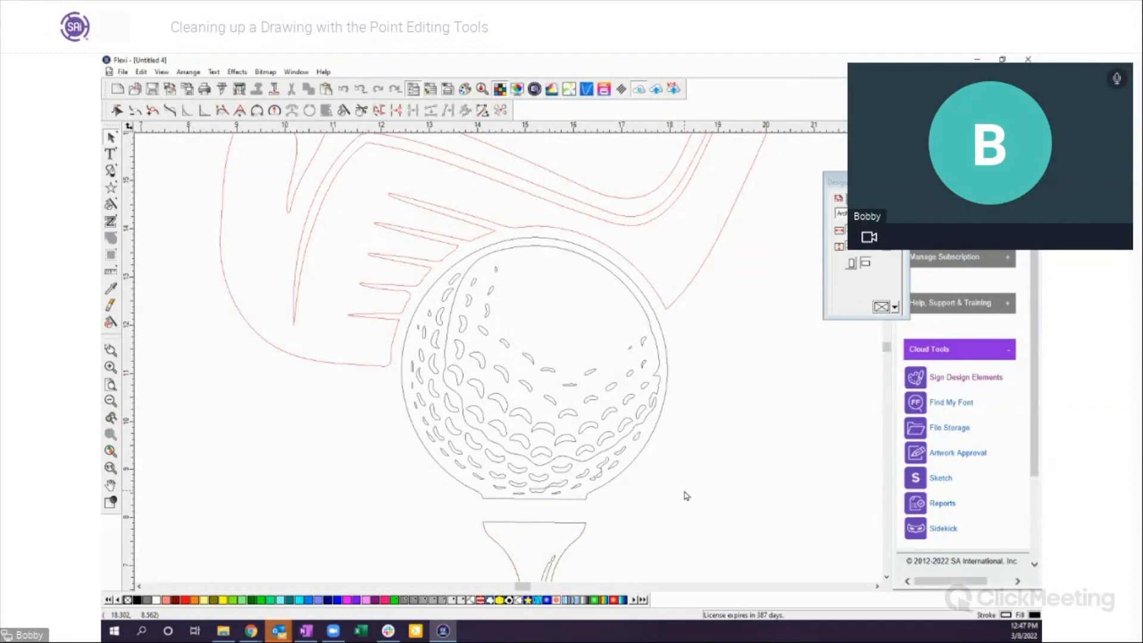
Step: Bend the tee's flat top edge into a shallow downward arc and replace the ball's flat bottom with a round arc
left_click(274, 110)
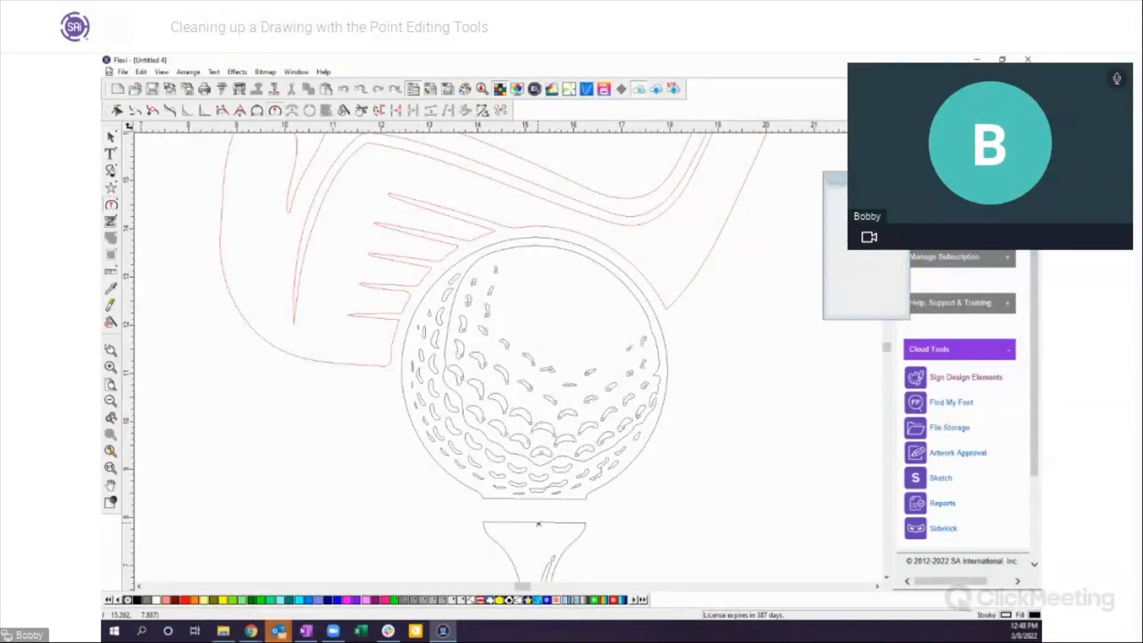
left_click_drag(538, 524, 541, 529)
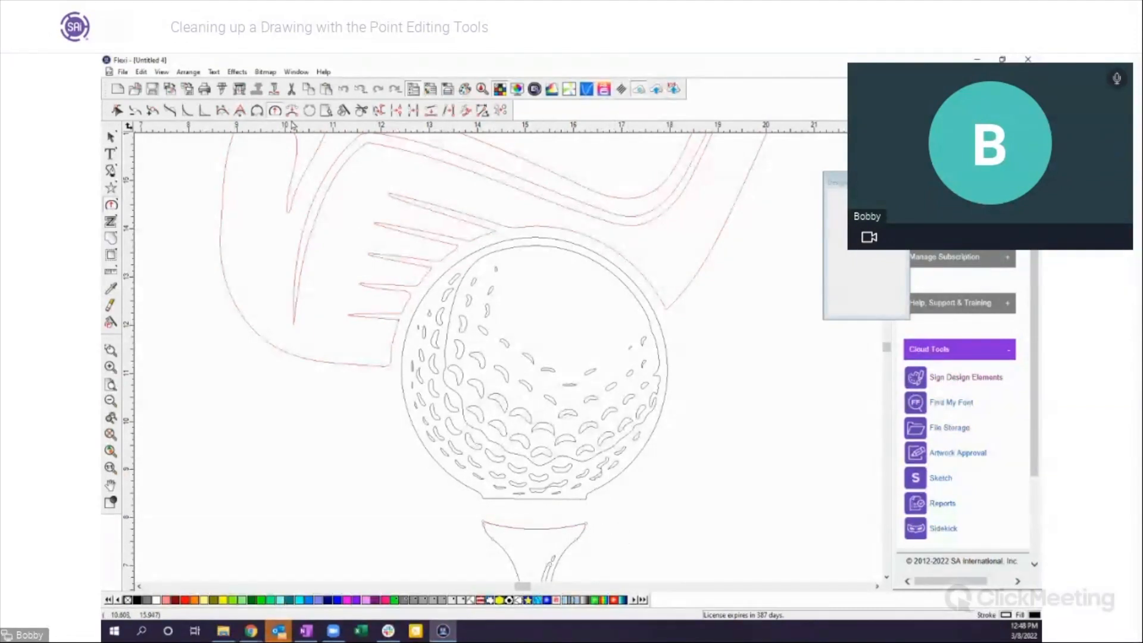
left_click(258, 110)
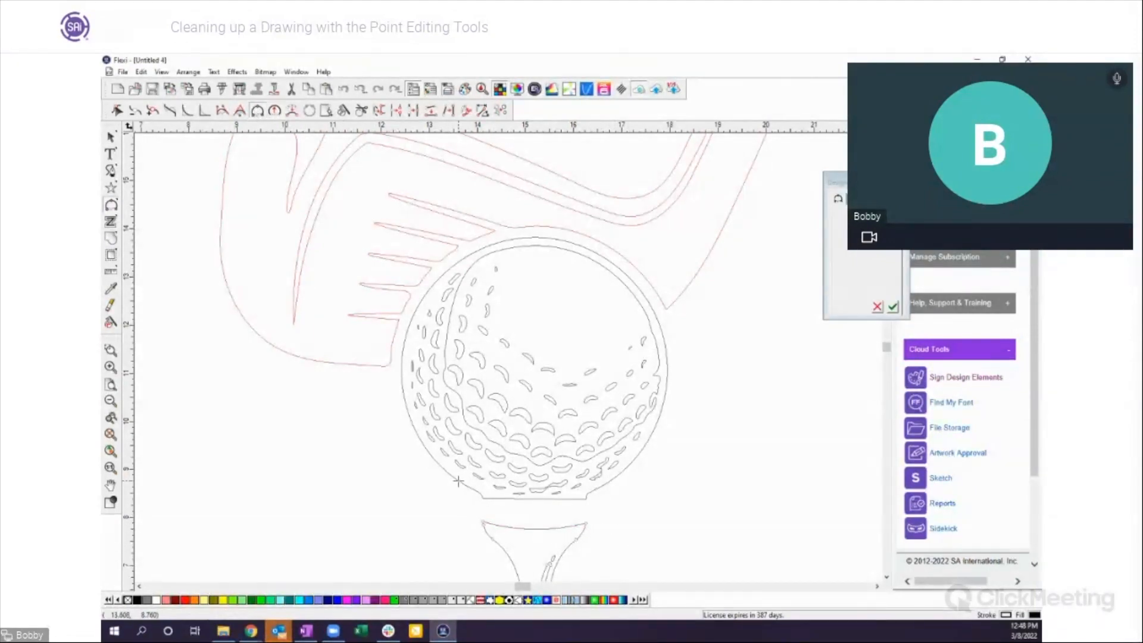
left_click(607, 483)
left_click(894, 307)
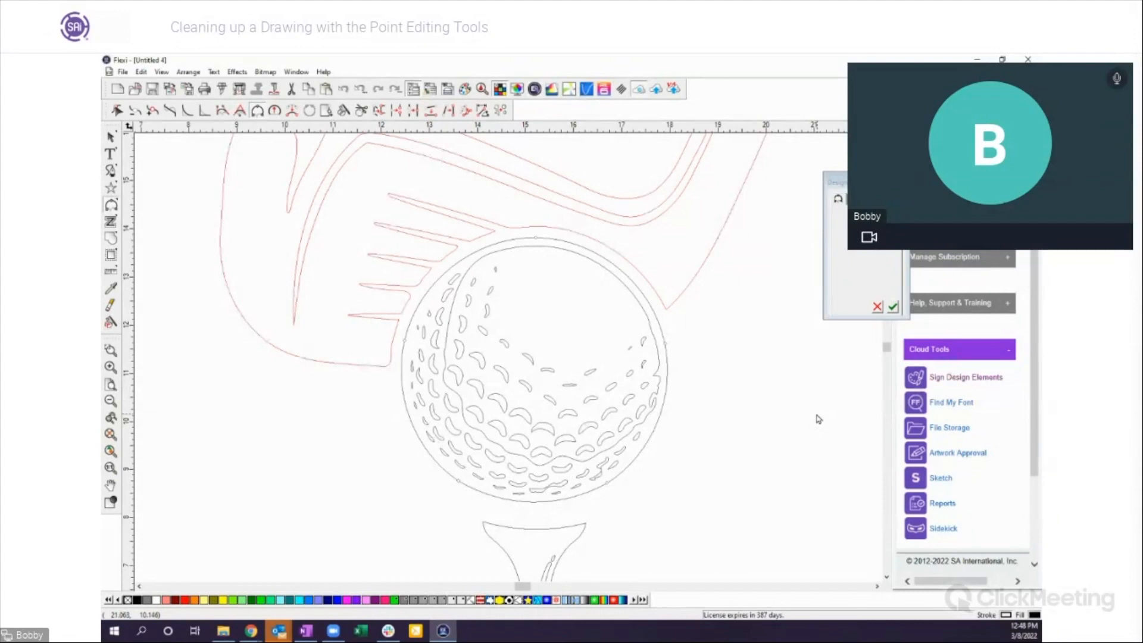
Step: Select the whole tee and nudge it straight up until it sits just below the golf ball
left_click(579, 536)
left_click(110, 137)
left_click(420, 533)
left_click_drag(420, 533, 598, 559)
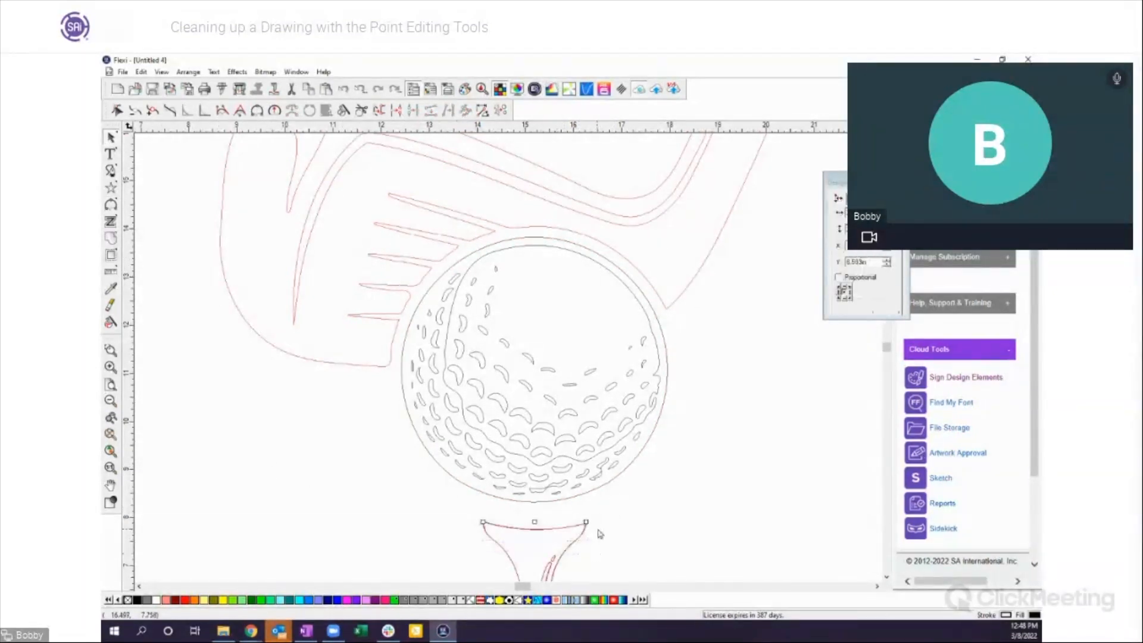
key("Up")
key("Up")
key("Up")
key("Up")
key("Up")
key("Up")
key("Up")
key("Up")
key("Up")
key("Up")
key("Up")
key("Up")
key("Up")
key("Up")
key("Up")
key("Up")
key("Up")
key("Up")
key("Up")
key("Up")
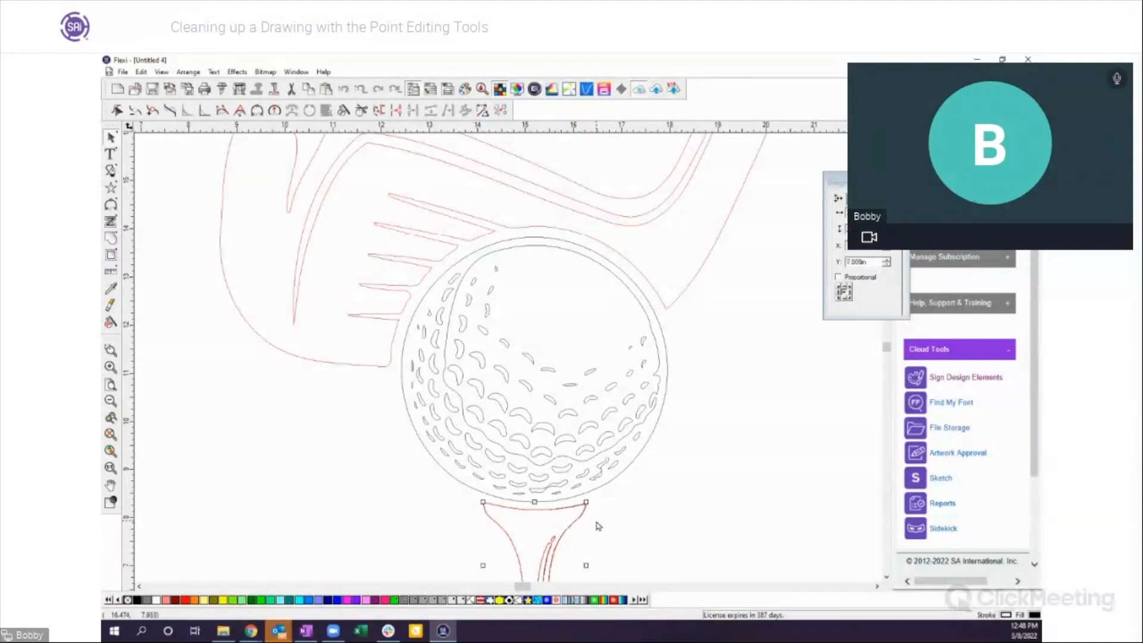
Step: Return to the filled view and color the tee light pink and the golf ball's black shape Pale Green
left_click(111, 503)
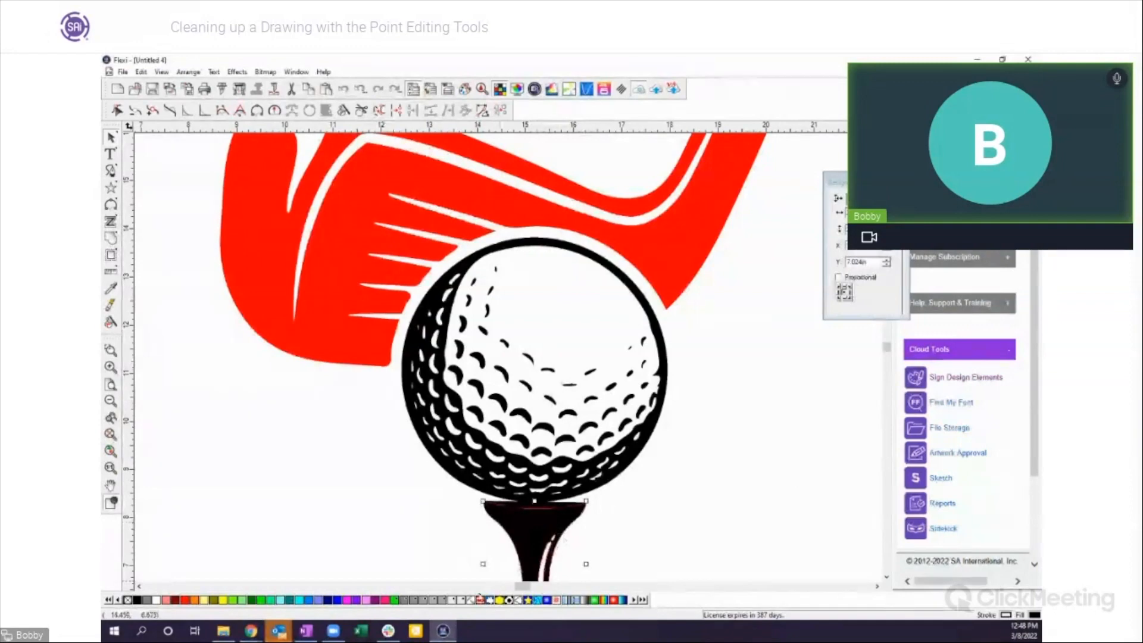
left_click(368, 600)
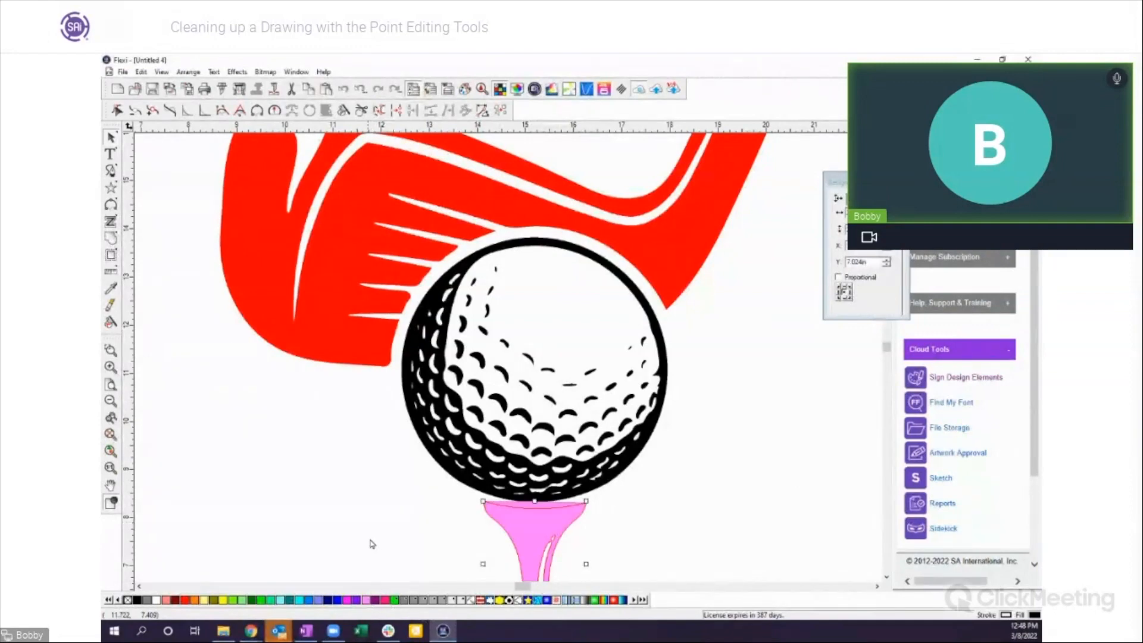
left_click(409, 436)
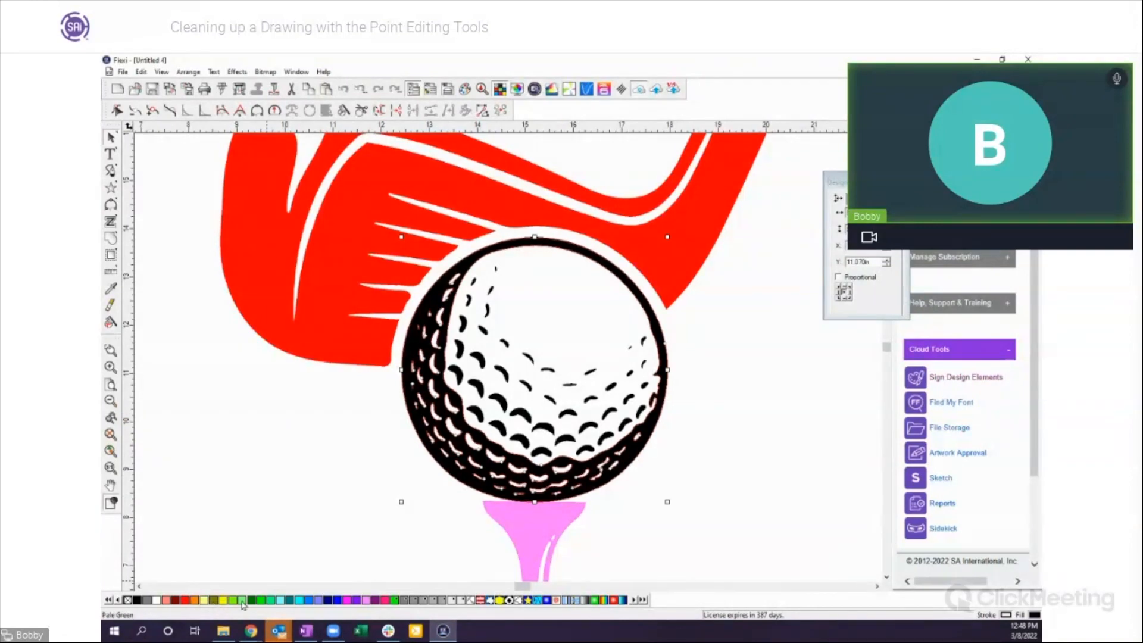
left_click(242, 601)
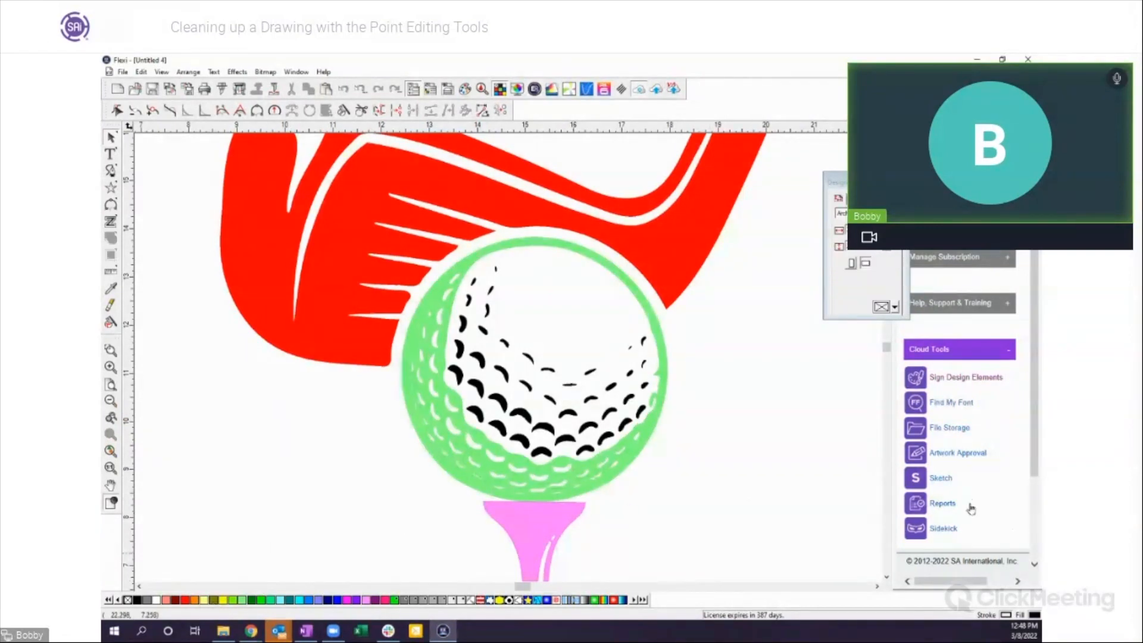
Step: Undo the ball's and tee's new fill colors and part of the tee's upward nudging
left_click(344, 90)
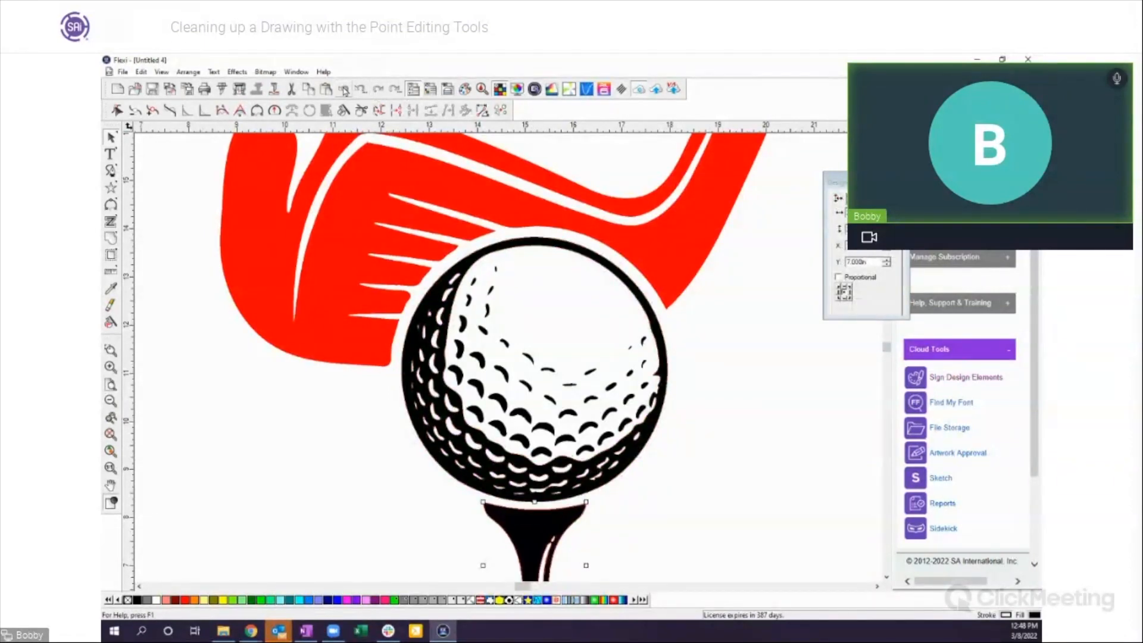
left_click(345, 90)
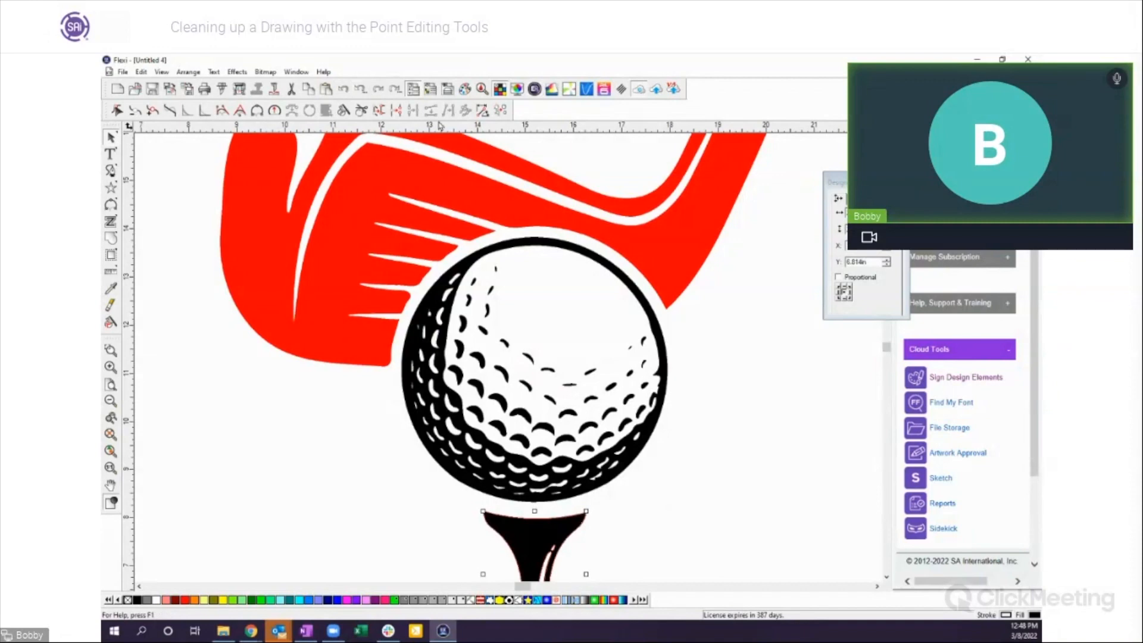
Step: Delete the edited drawing with the red club, ball and tee
left_click(111, 401)
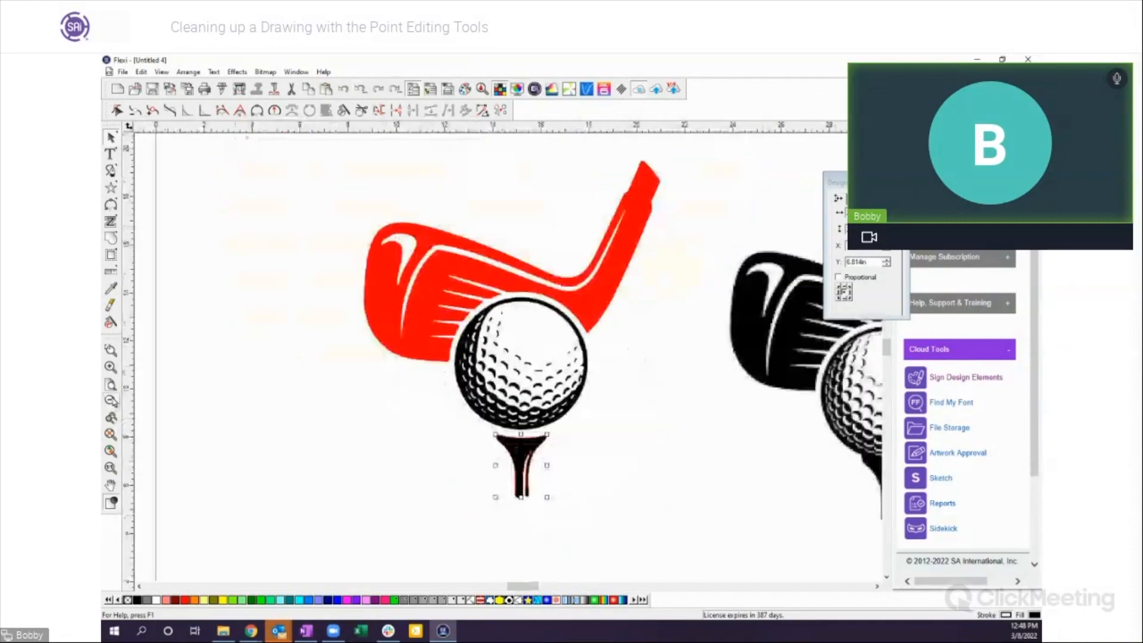
left_click_drag(310, 189, 651, 474)
key("Delete")
Step: Vectorize the remaining black golf bitmap with the Bezier option and move the bitmap clear of the traced drawing
left_click(746, 354)
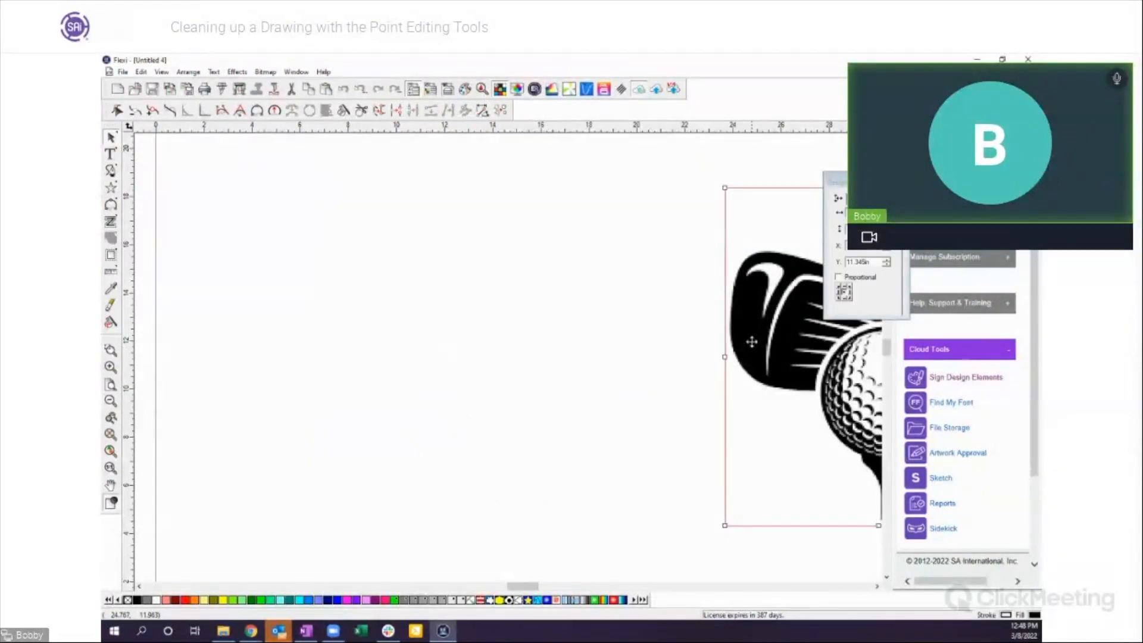
left_click(265, 72)
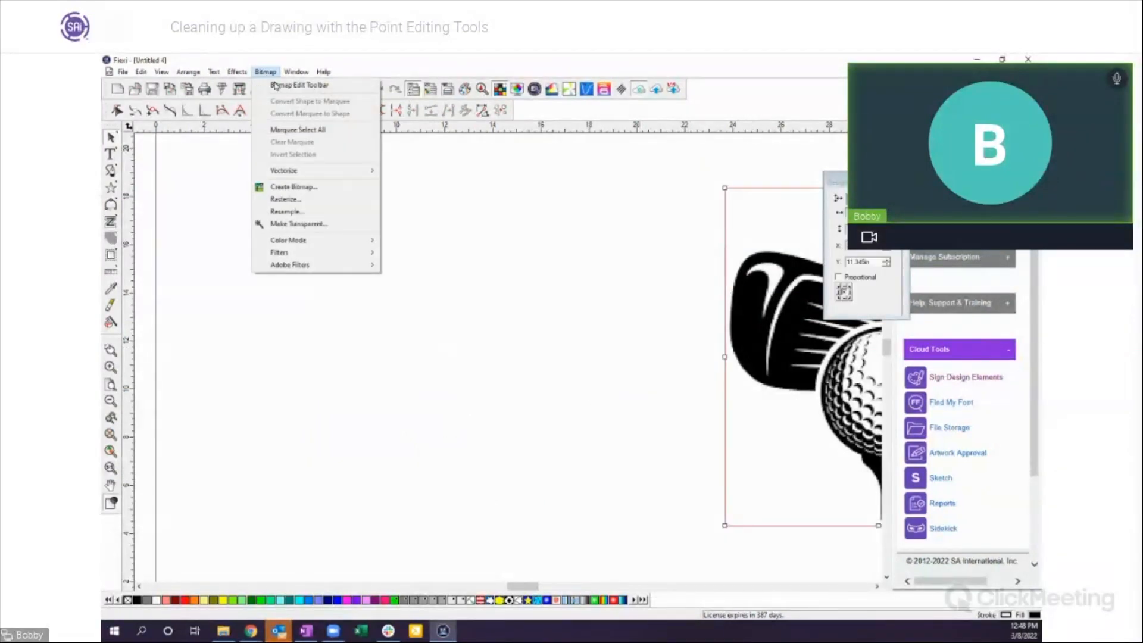
mouse_move(302, 169)
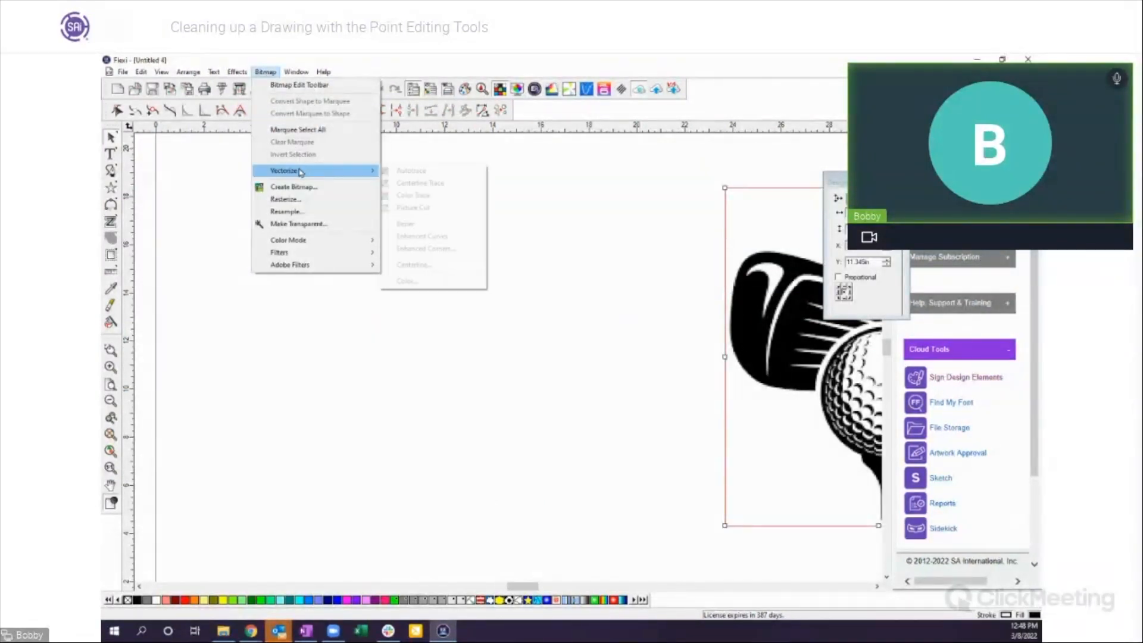
left_click(405, 225)
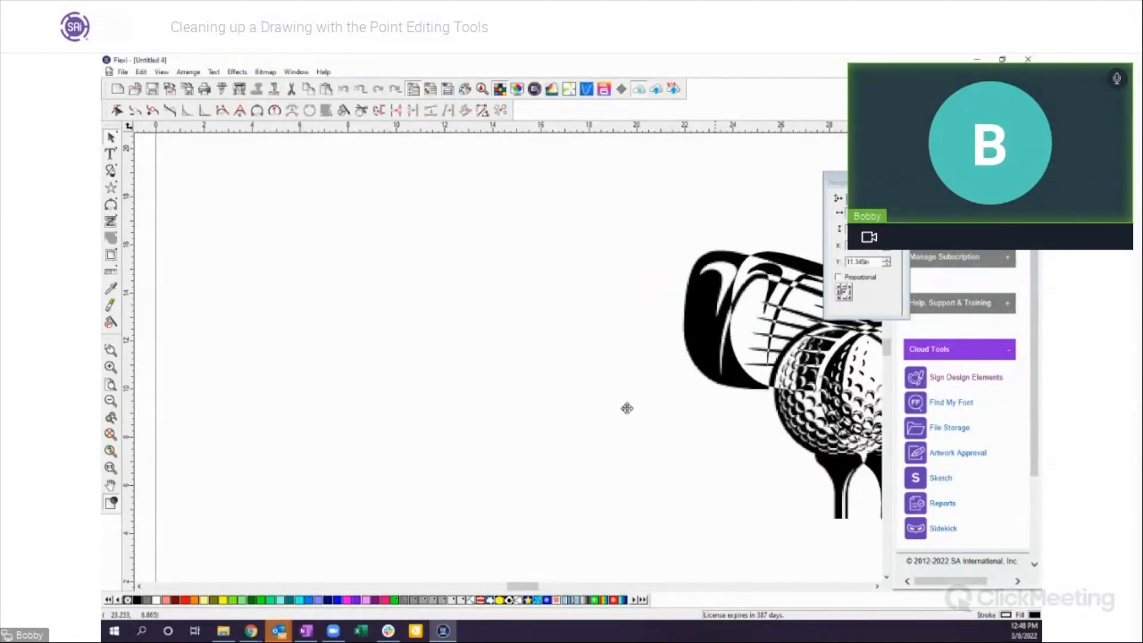
left_click(876, 587)
left_click(877, 586)
left_click(877, 586)
left_click(876, 586)
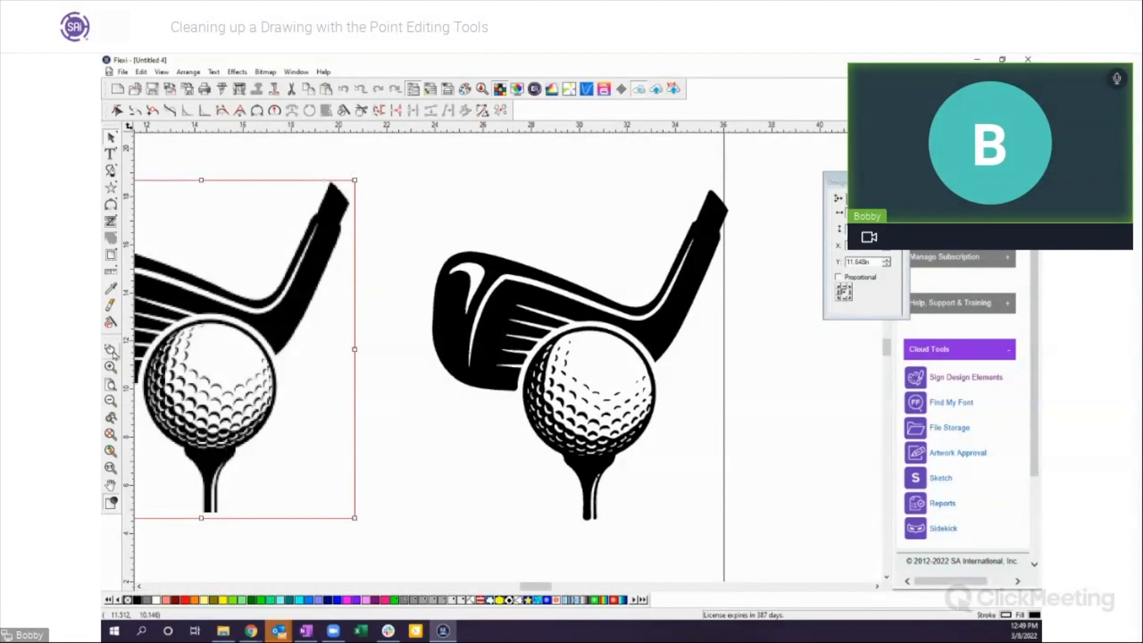
Step: Draw a nearly horizontal line about 3.5 in long across the traced shape where the ball meets the tee
left_click(111, 350)
left_click_drag(493, 381, 692, 531)
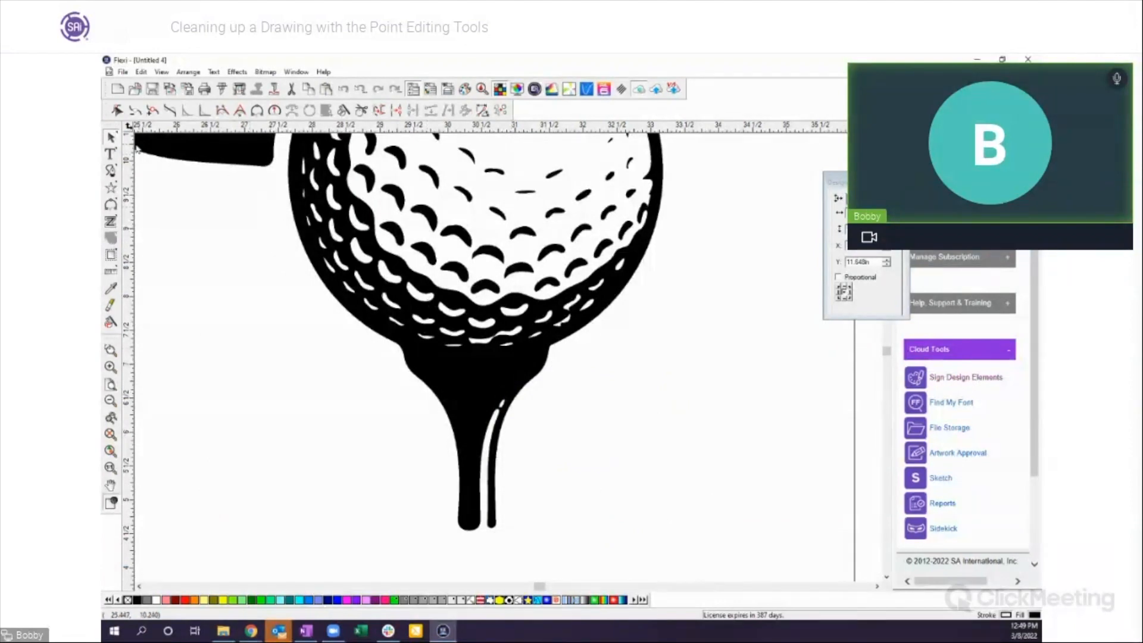
left_click(113, 174)
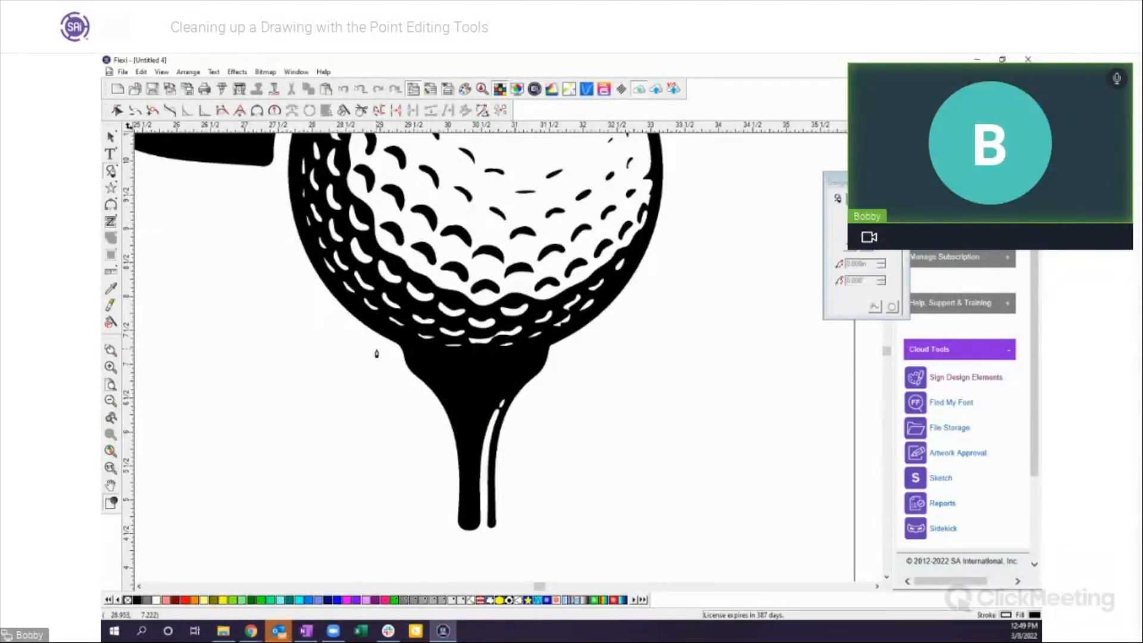
left_click(372, 342)
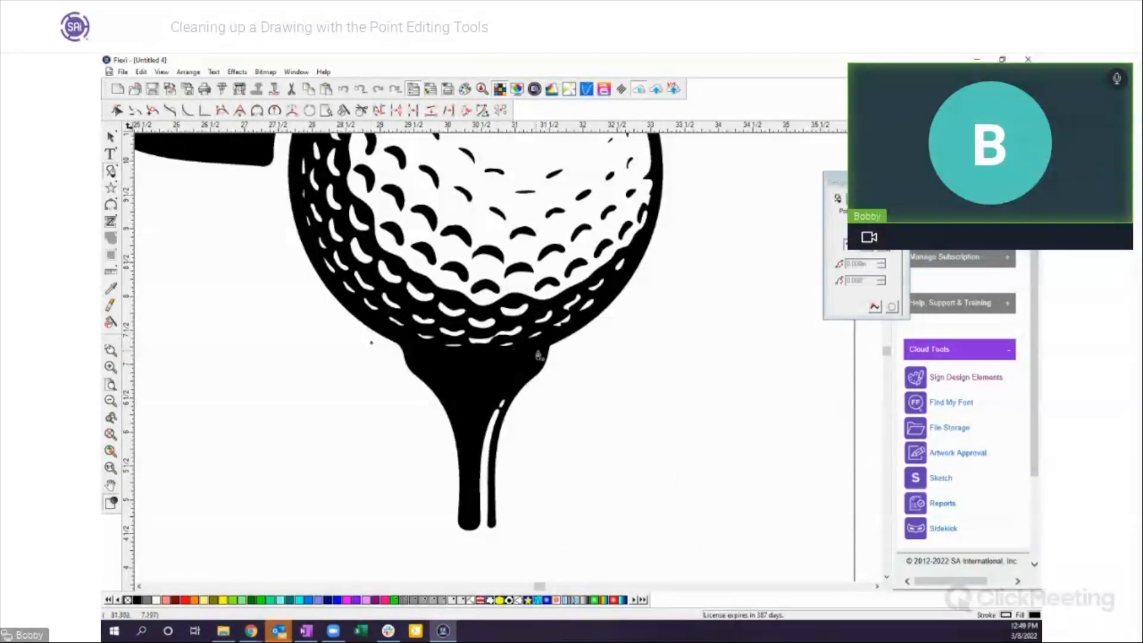
left_click(610, 344)
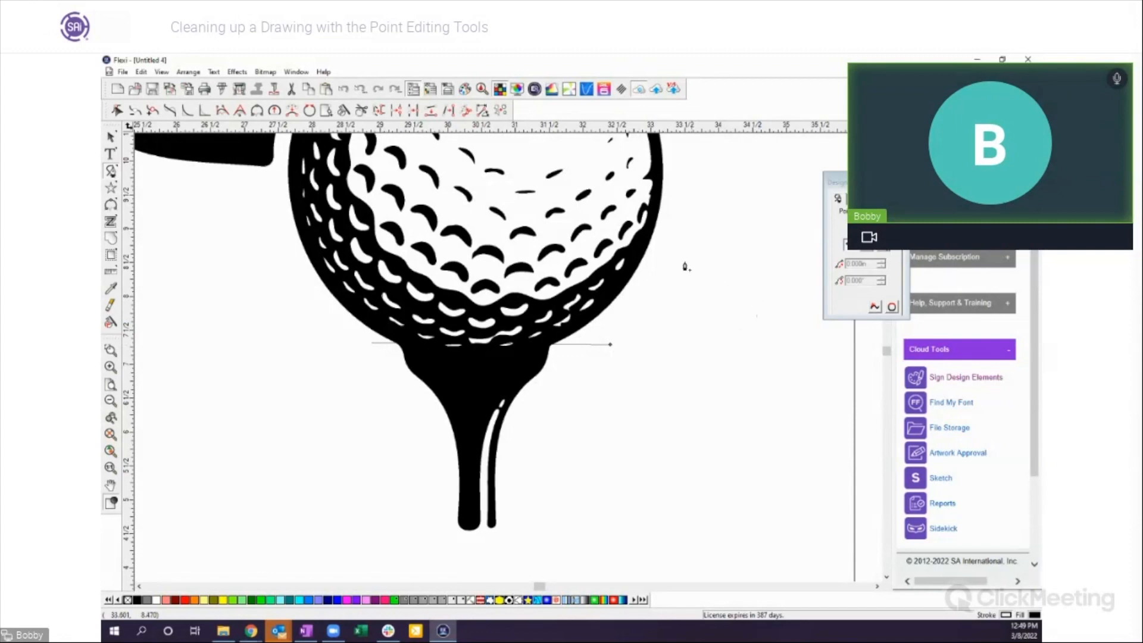
Step: Bend the line between ball and tee into a shallow arc that sags downward
left_click(110, 137)
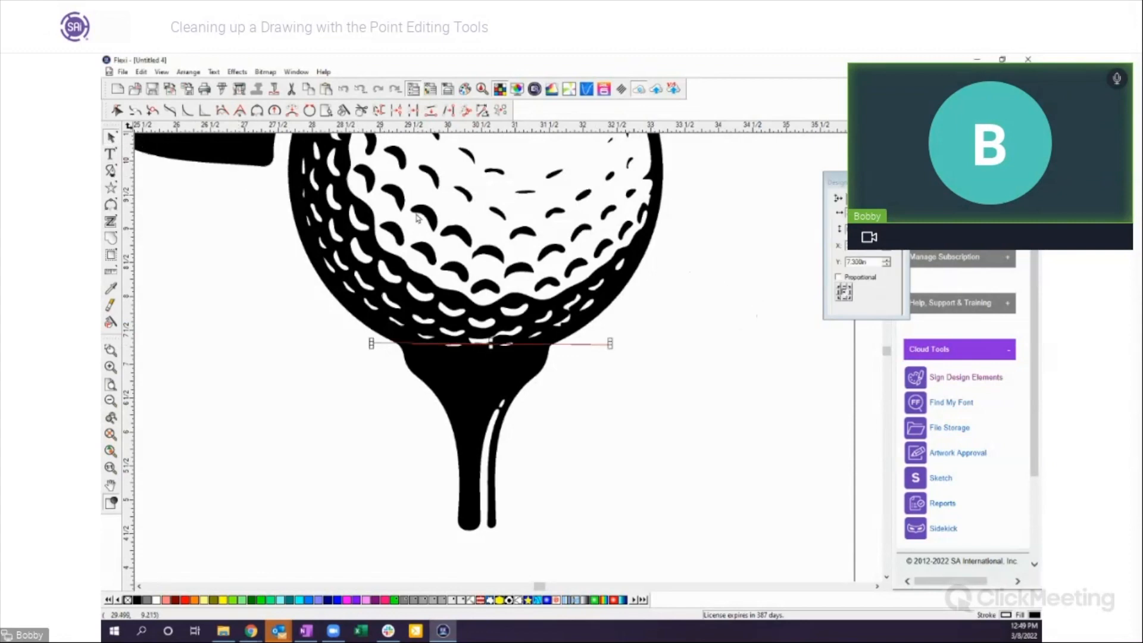
left_click(274, 111)
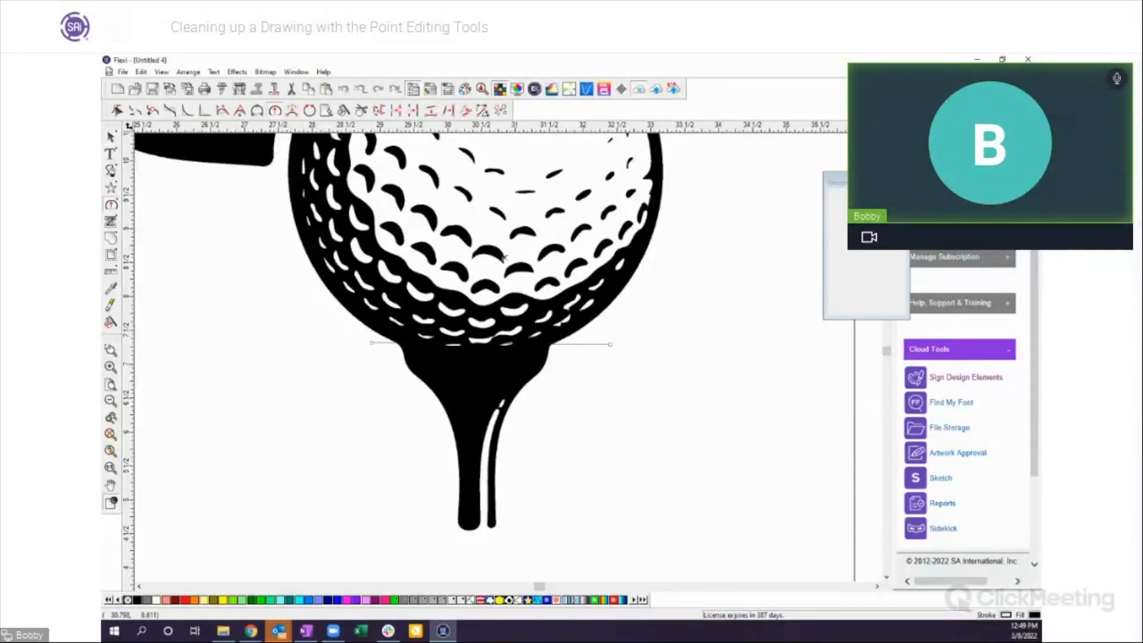
left_click(566, 343)
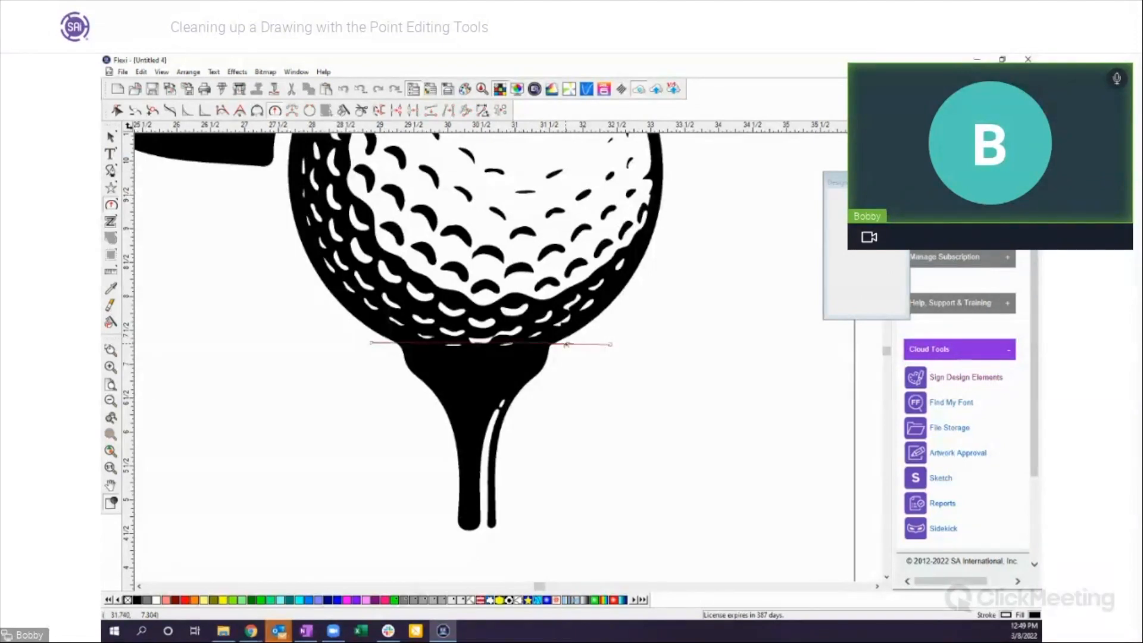
left_click_drag(566, 345, 565, 355)
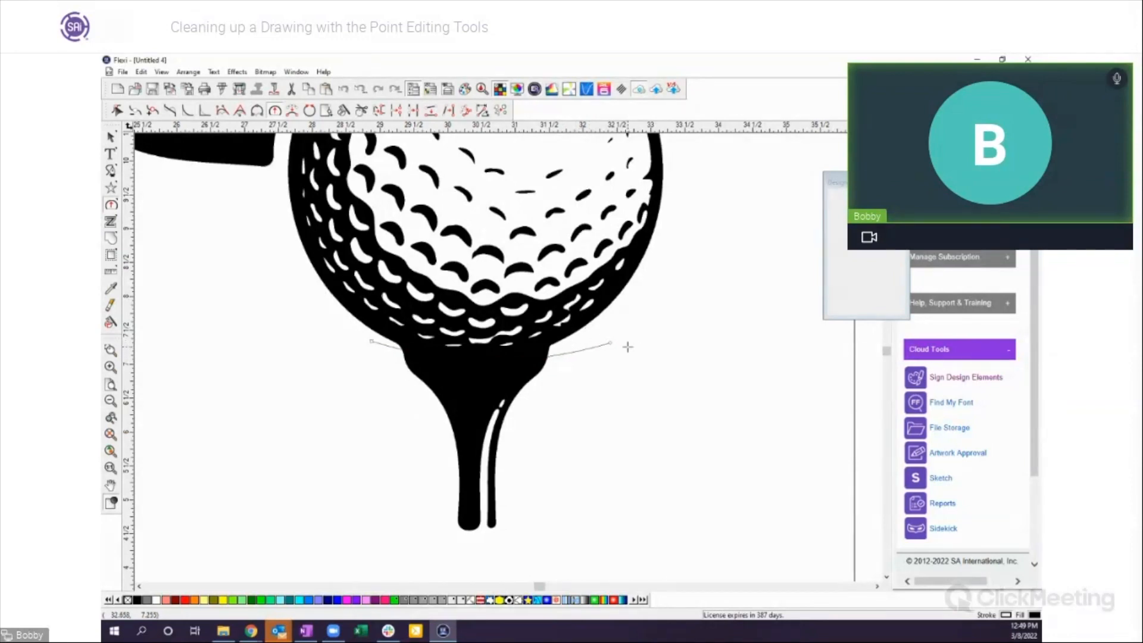
Step: Show the drawing as outlines and rotate the arc slightly counterclockwise to match the ball's lower curve
left_click(110, 503)
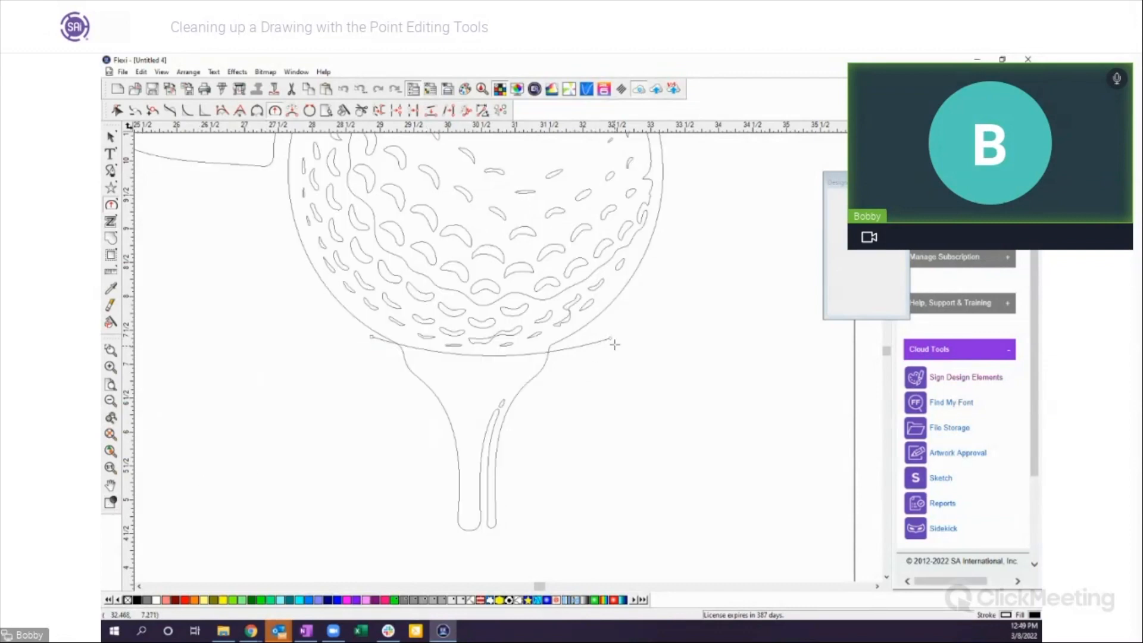
left_click(111, 137)
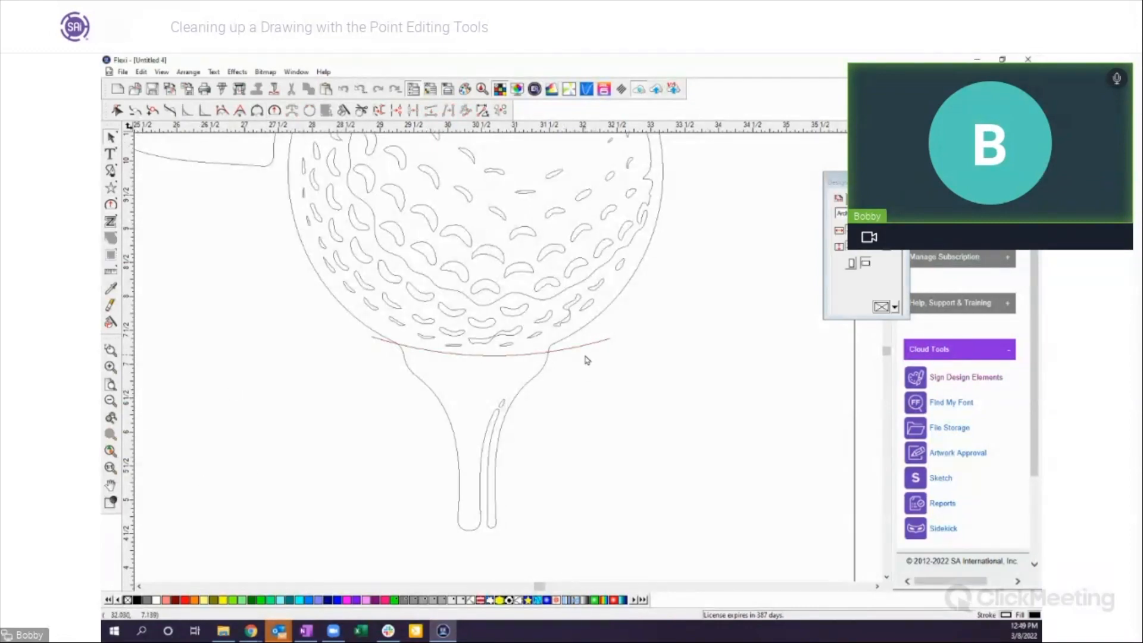
left_click(588, 350)
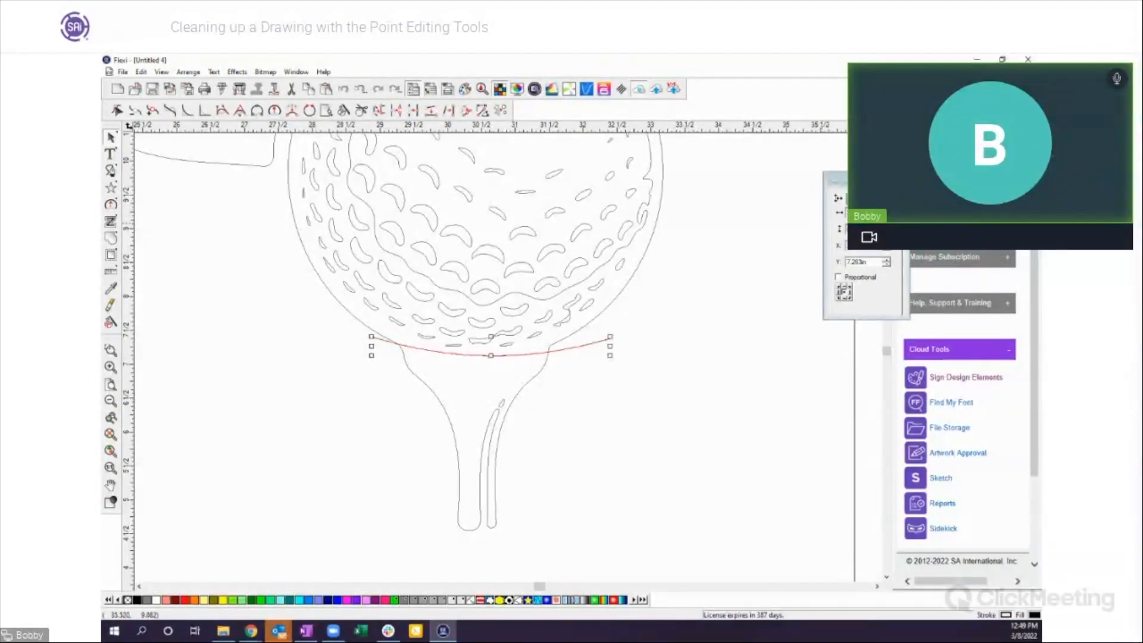
left_click(905, 208)
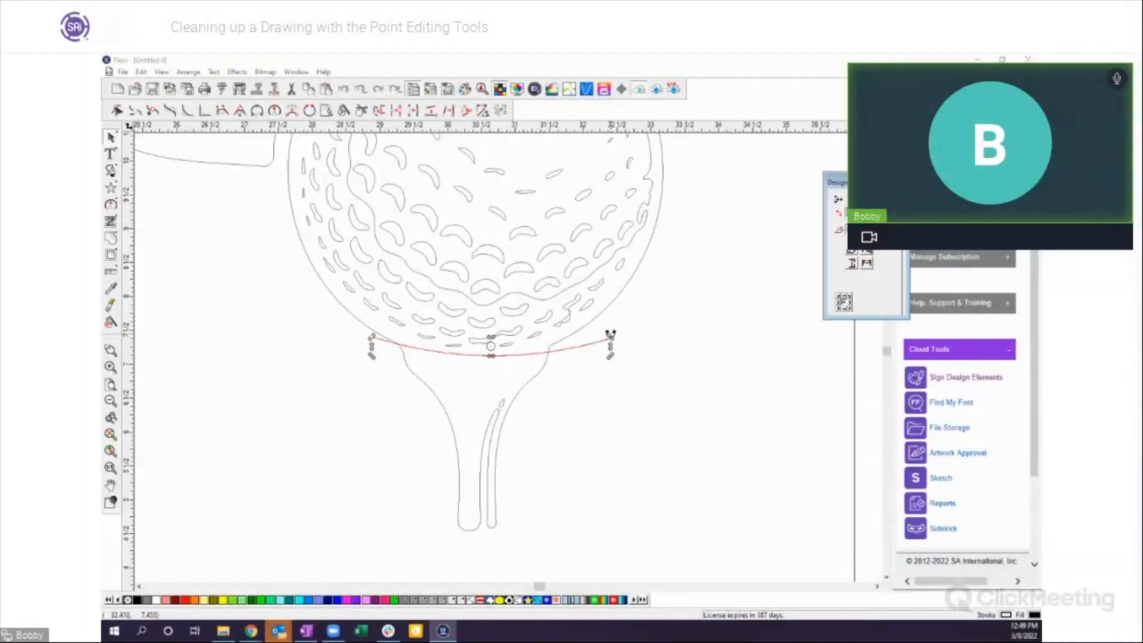
left_click_drag(609, 343, 611, 331)
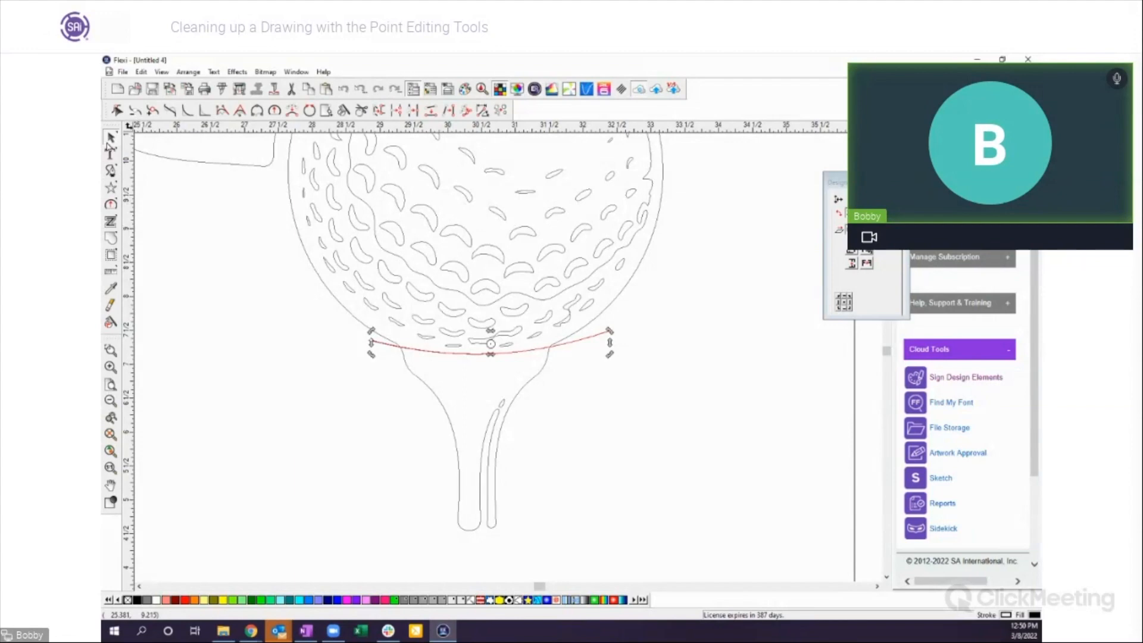
Step: Split the joined ball and tee along the arc, dropping the arc's overhanging ends
left_click(110, 139)
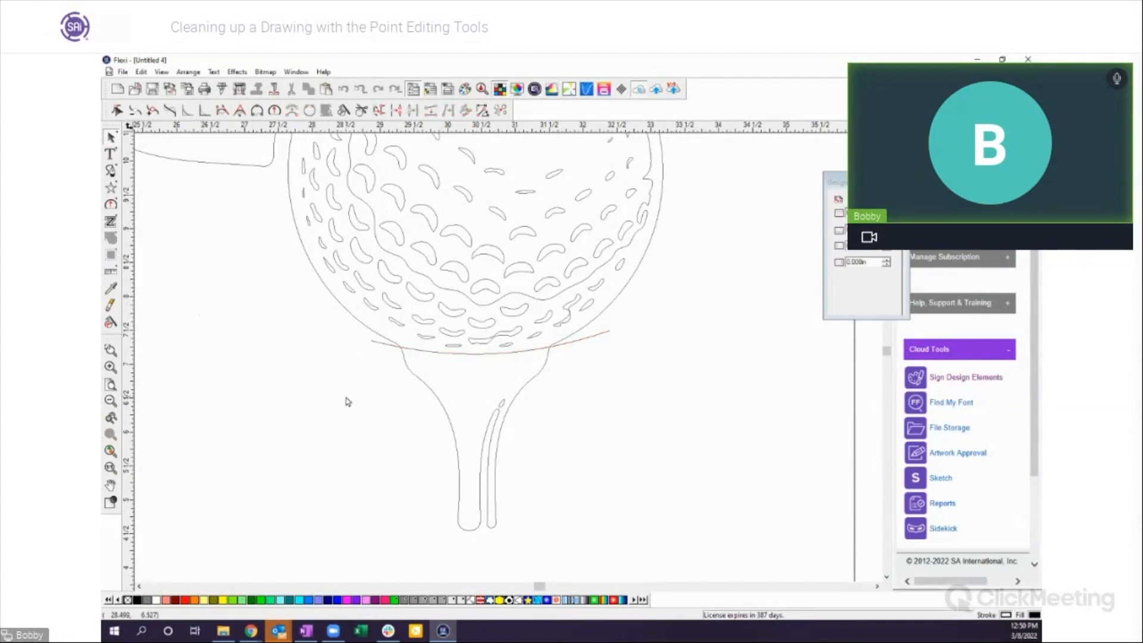
left_click_drag(356, 336, 408, 358)
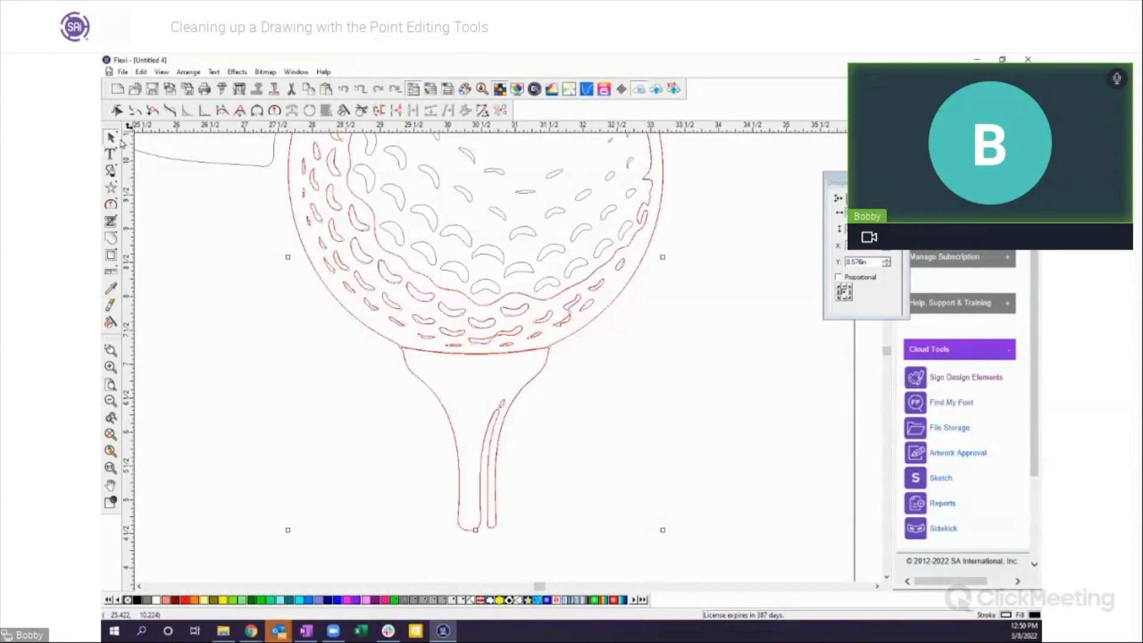
left_click(252, 316)
Step: Select the whole tee and nudge it straight down, leaving a clear gap below the ball
left_click_drag(402, 385, 535, 437)
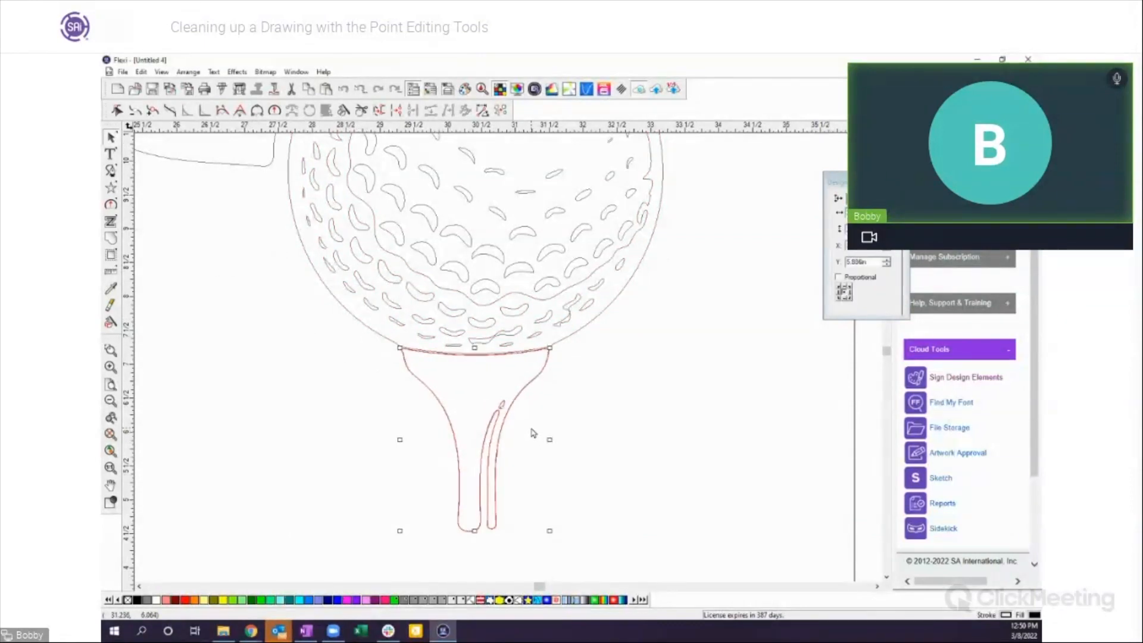
key("Down")
key("Down")
key("Down")
key("Down")
left_click(600, 425)
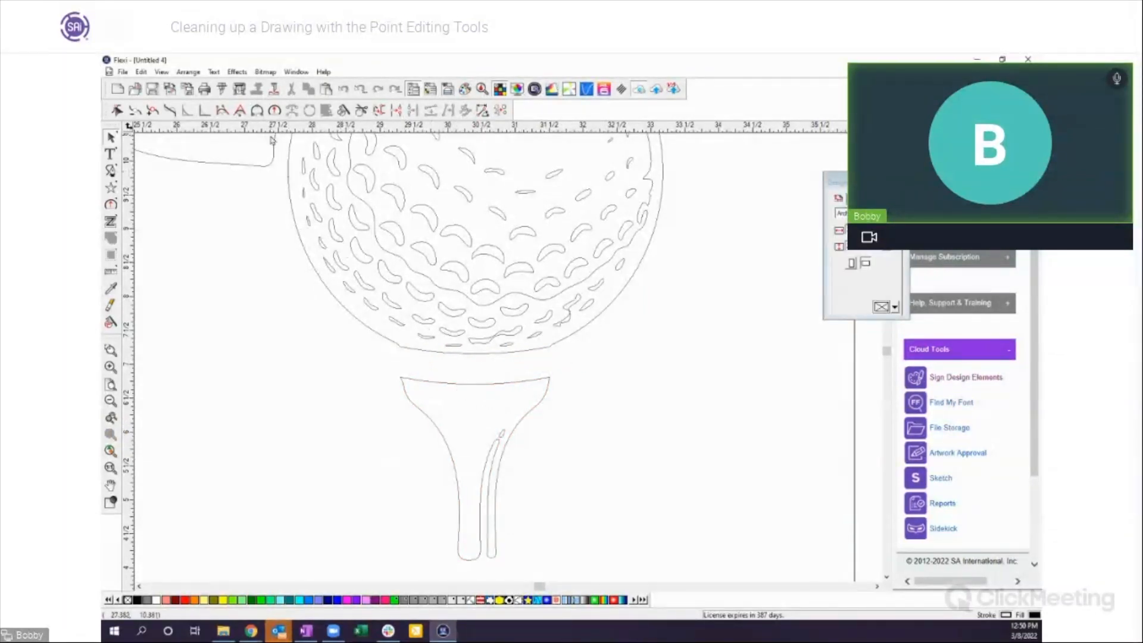
Step: Replace the ball's flattened bottom with a round arc between points on its lower left and lower right outline
double_click(374, 332)
left_click(372, 328)
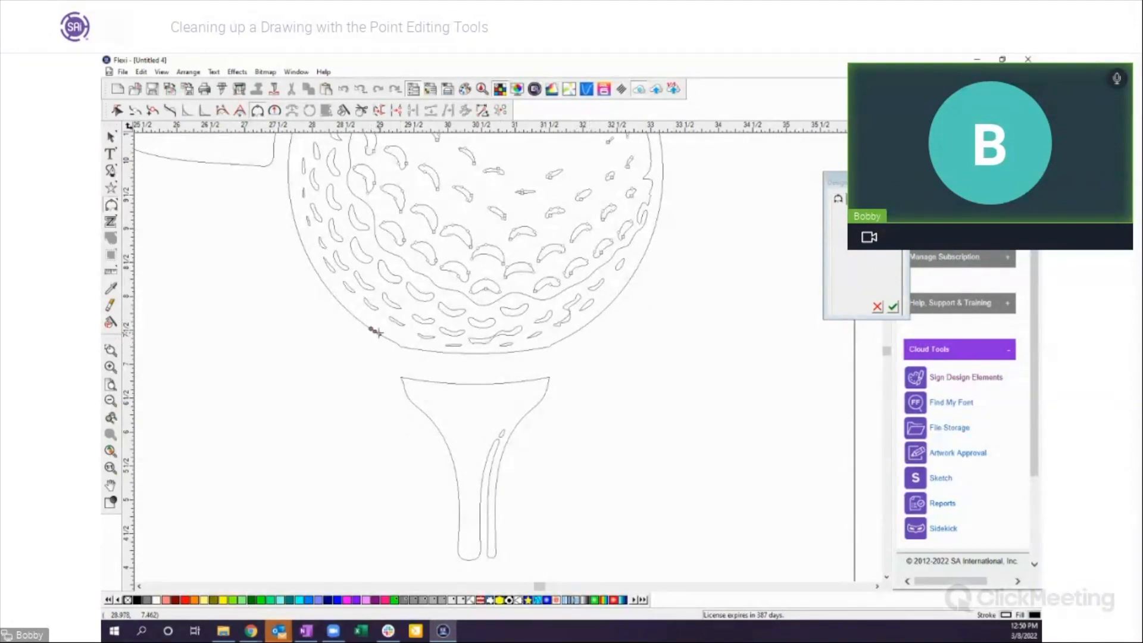
left_click_drag(376, 331, 588, 324)
left_click(894, 308)
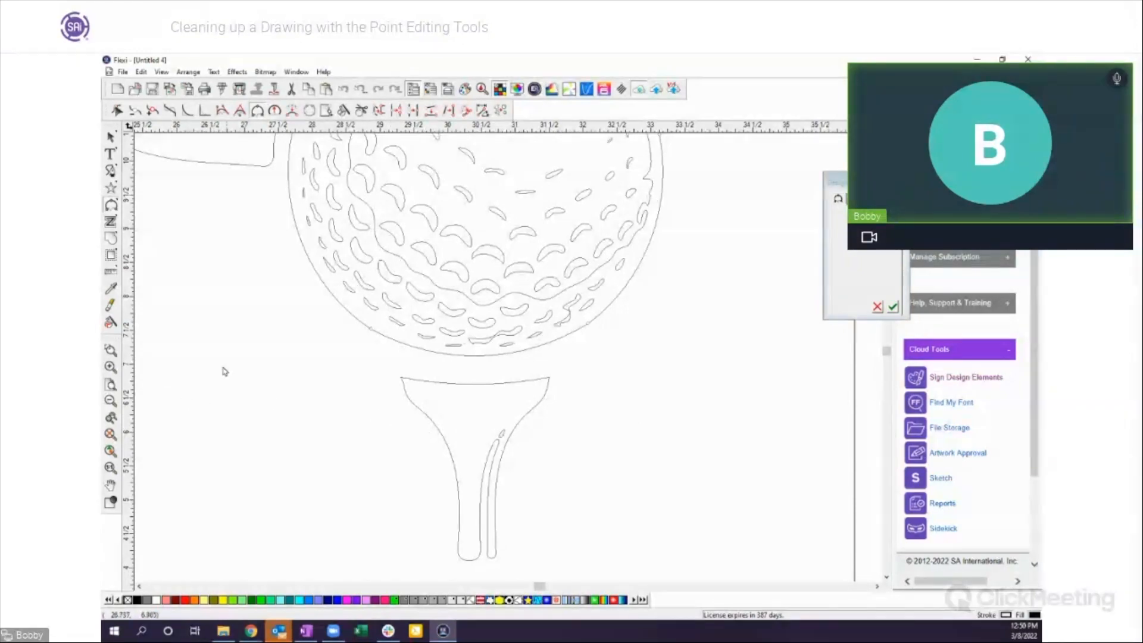
Step: Draw a wavy open line about 1.9 in wide beside the tee and move it across the tee's upper part
left_click(111, 172)
mouse_move(284, 438)
left_mouse_down()
mouse_move(320, 416)
mouse_move(349, 434)
mouse_move(373, 418)
mouse_move(427, 438)
left_mouse_up()
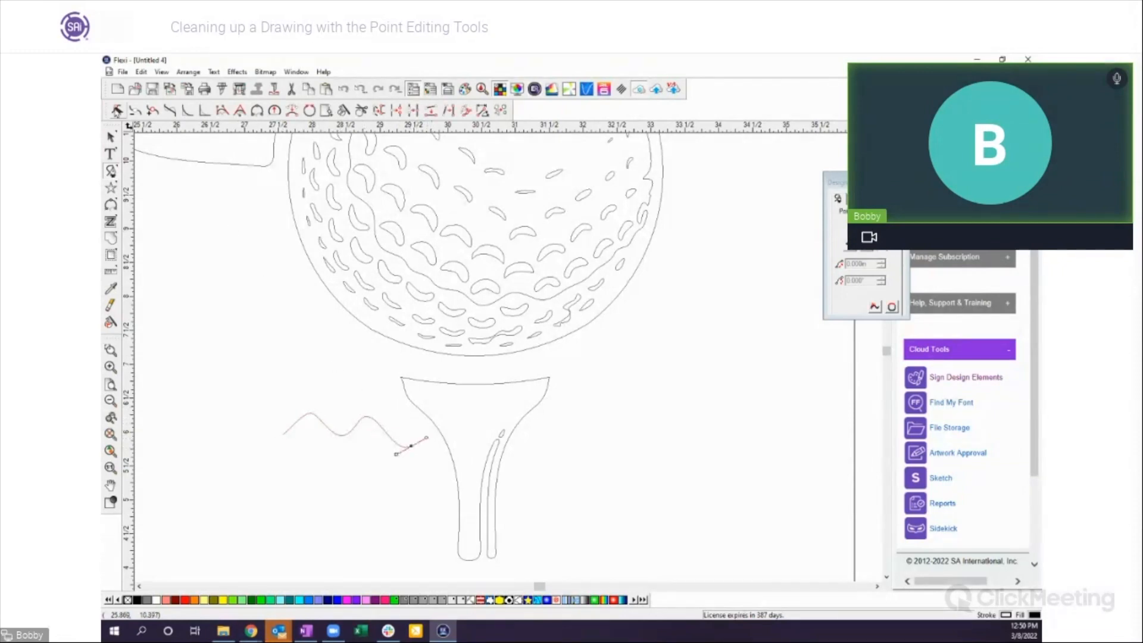
left_click(110, 137)
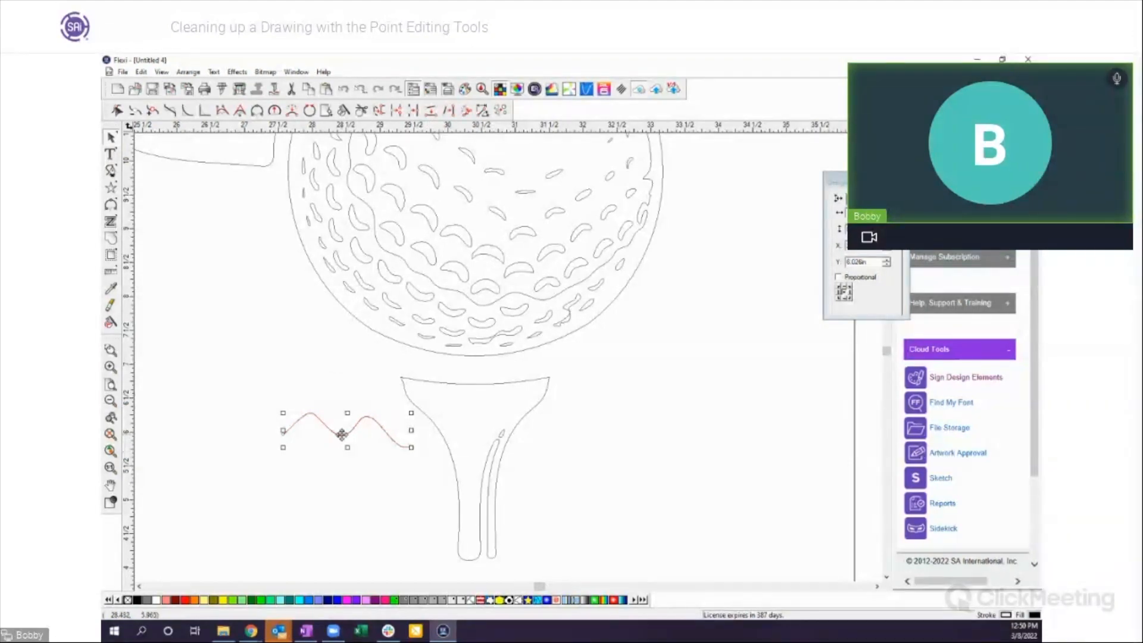
mouse_move(344, 434)
left_mouse_down()
mouse_move(454, 408)
mouse_move(475, 421)
left_mouse_up()
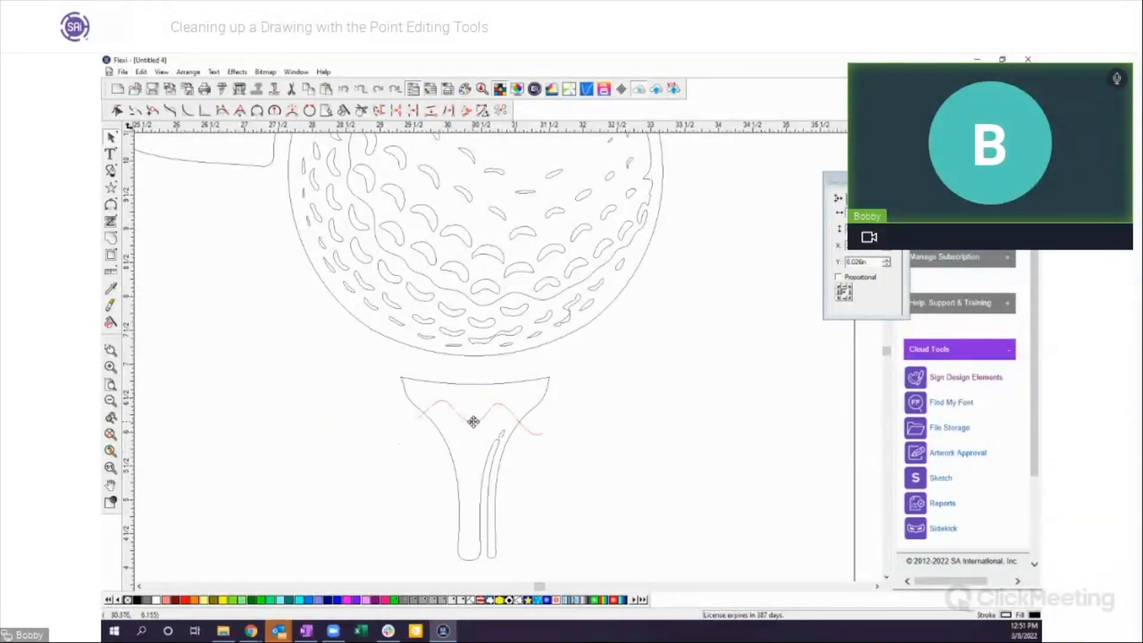
Step: Split the tee along the wavy line, move its upper and lower pieces apart and select both
left_click_drag(370, 380, 570, 472)
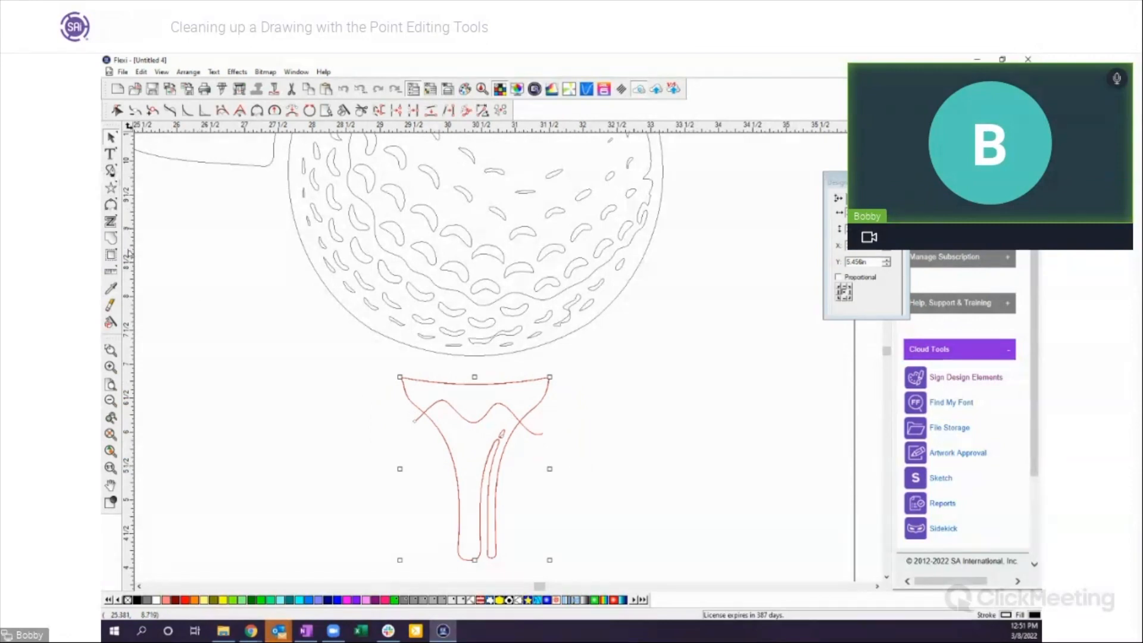
left_click(111, 323)
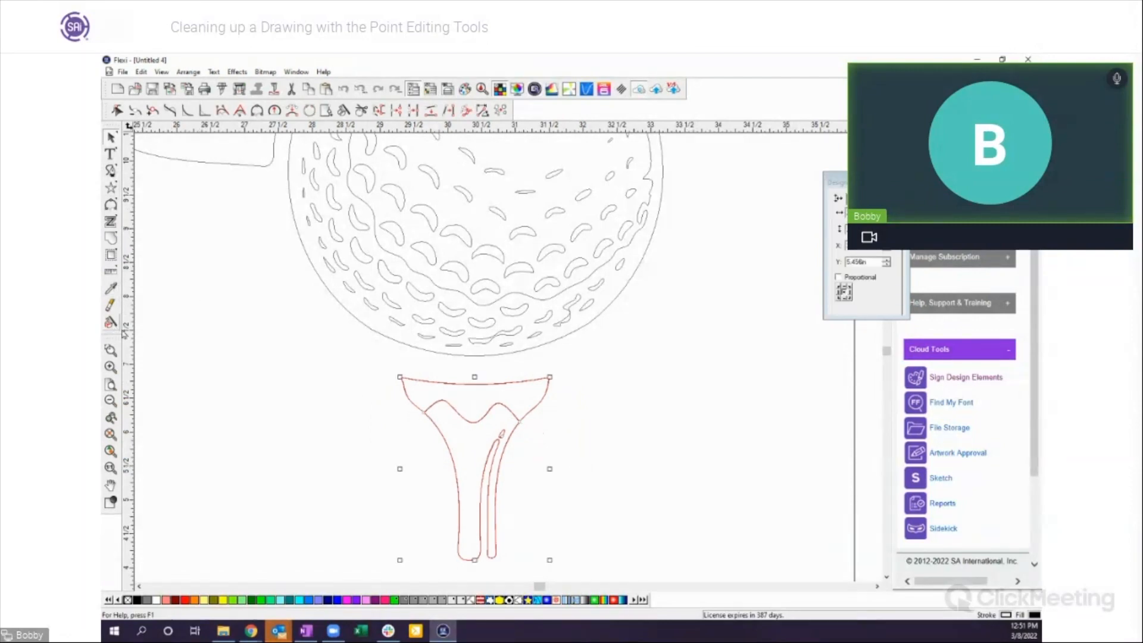
left_click_drag(384, 372, 265, 382)
left_click_drag(384, 458, 534, 482)
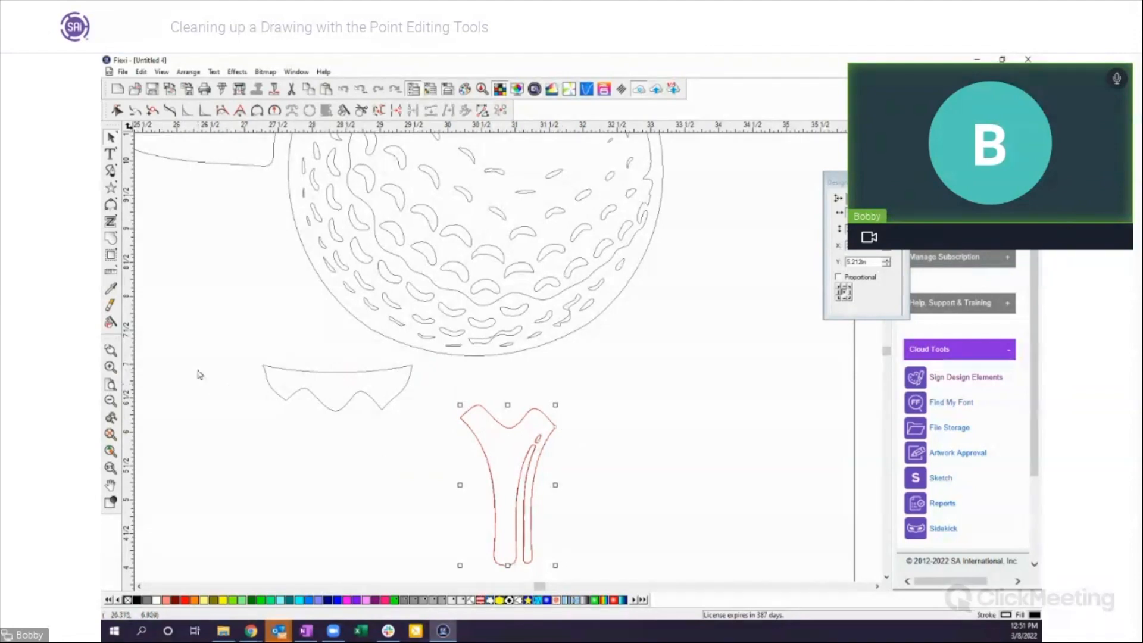
left_click_drag(200, 370, 590, 478)
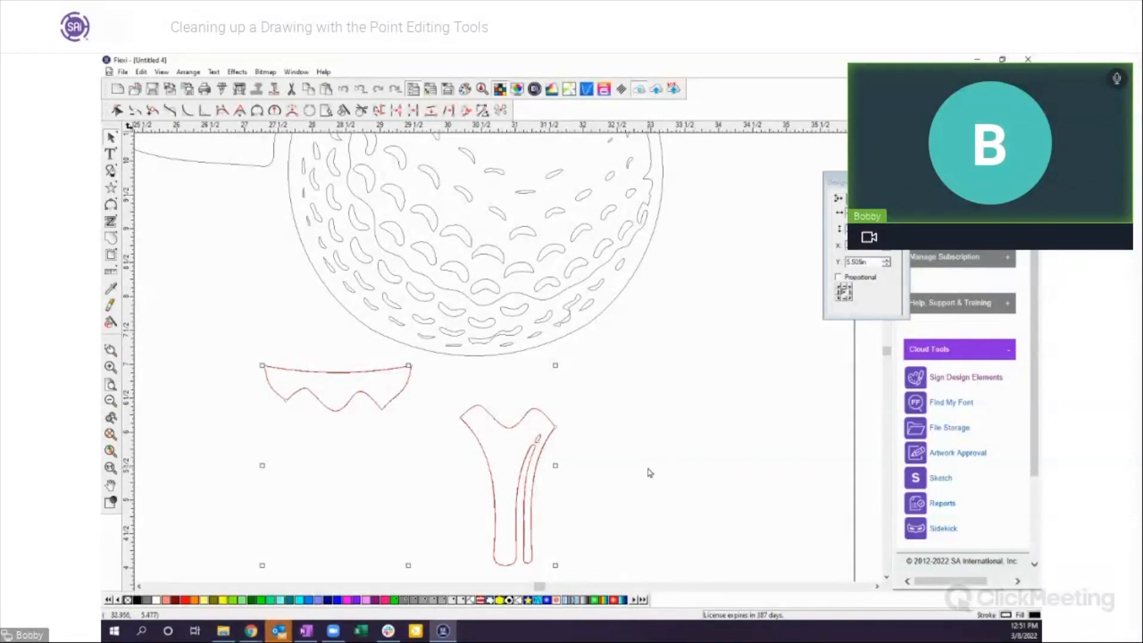
Step: Undo the tee's wavy split and the moving of its pieces, and delete the wavy line
left_click(344, 90)
left_click(343, 90)
left_click(344, 90)
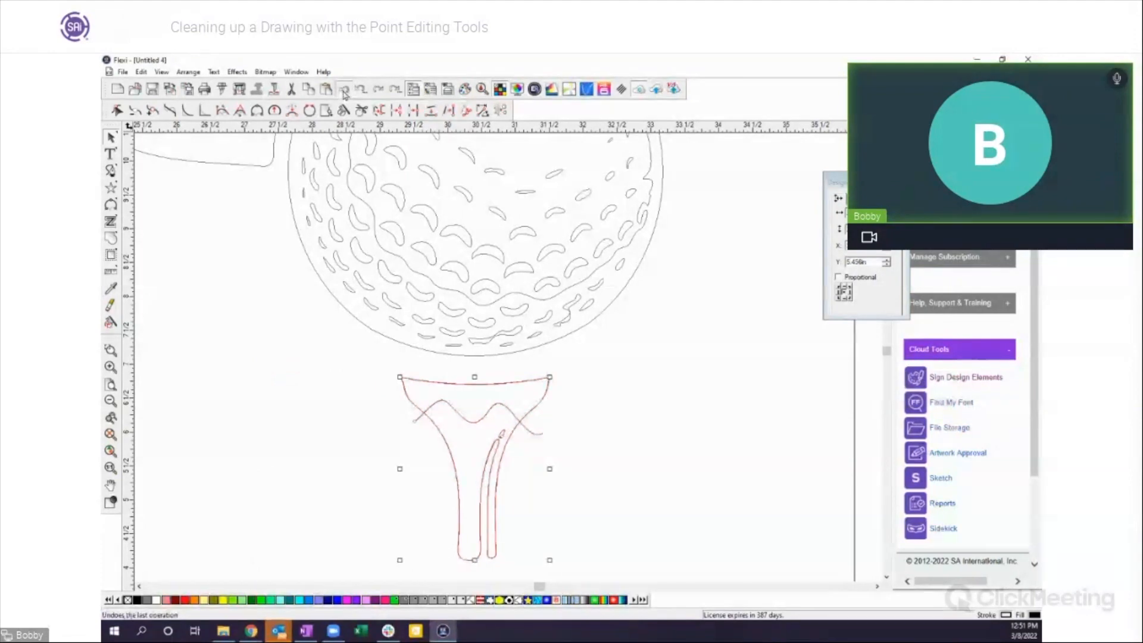
left_click_drag(268, 398, 378, 459)
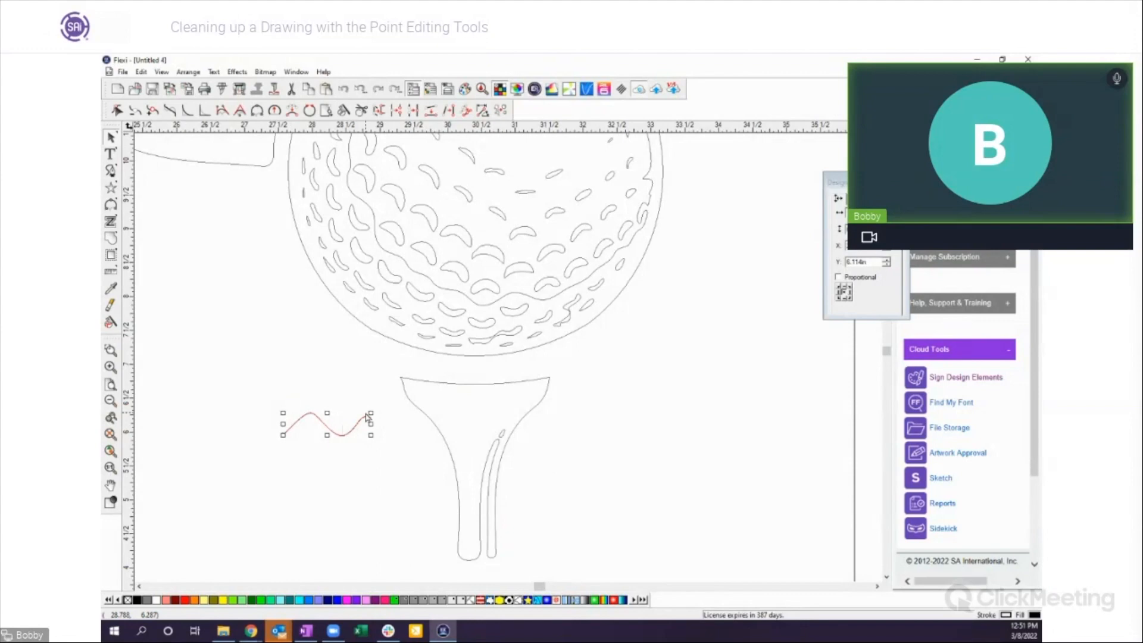
key("Delete")
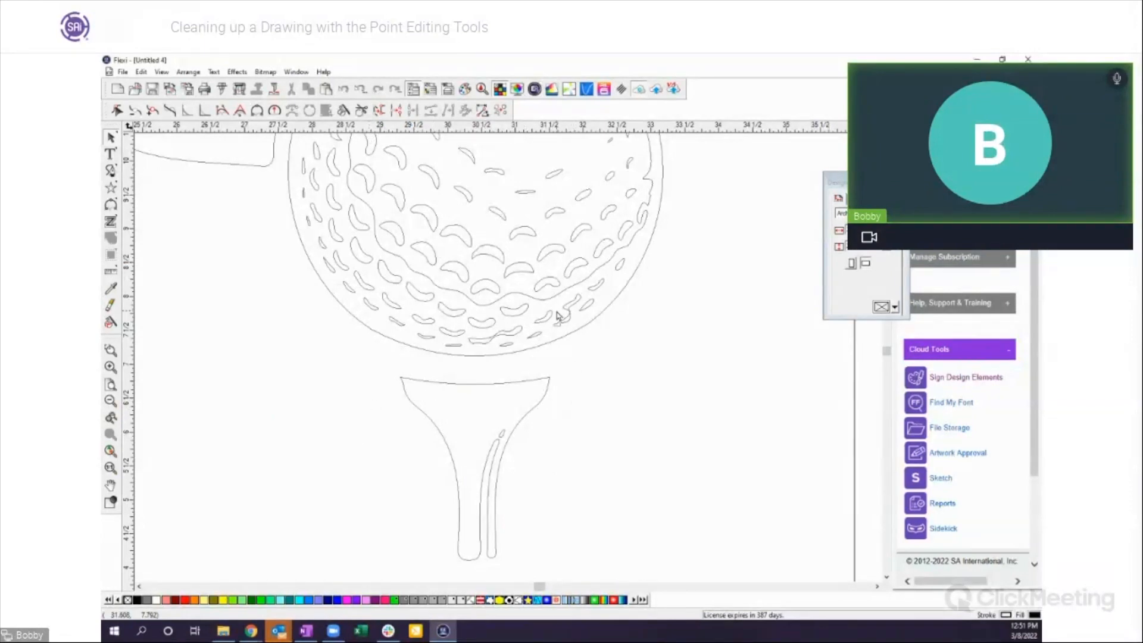
Step: Cut straight across the tee's upper flare just below its rim with a horizontal cutting stroke
left_click(361, 110)
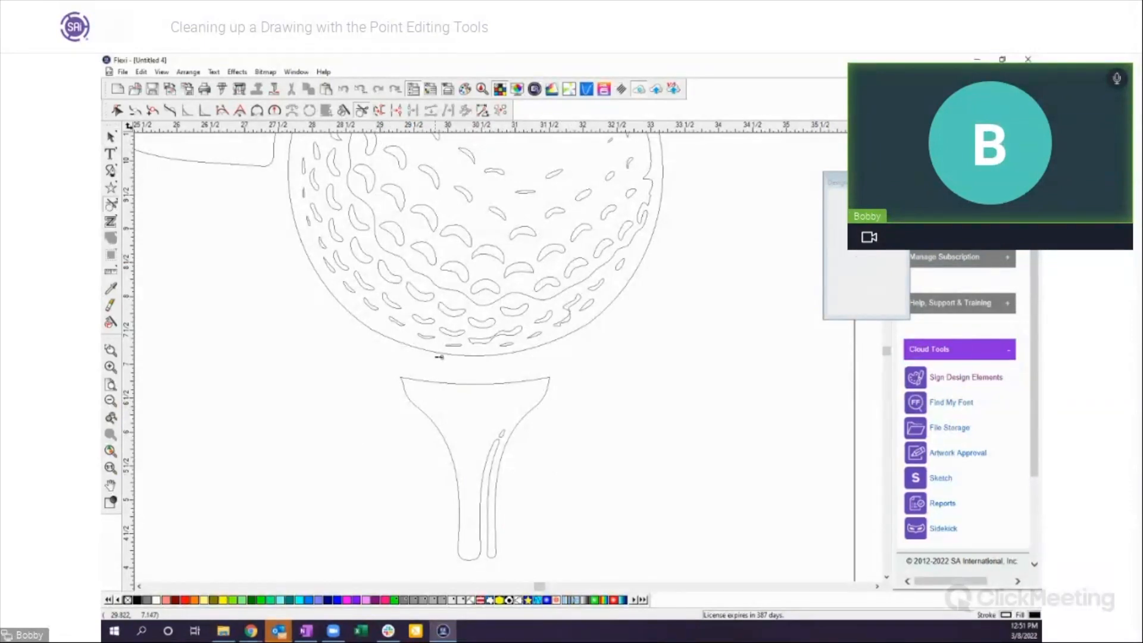
left_click_drag(373, 406, 570, 407)
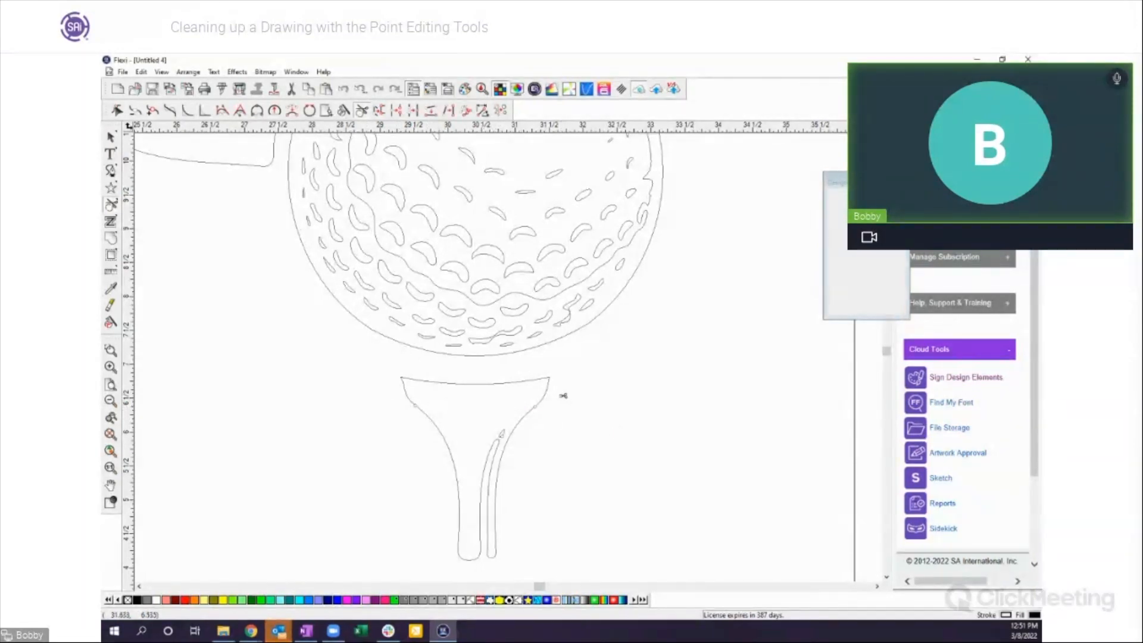
left_click(112, 137)
left_click(222, 355)
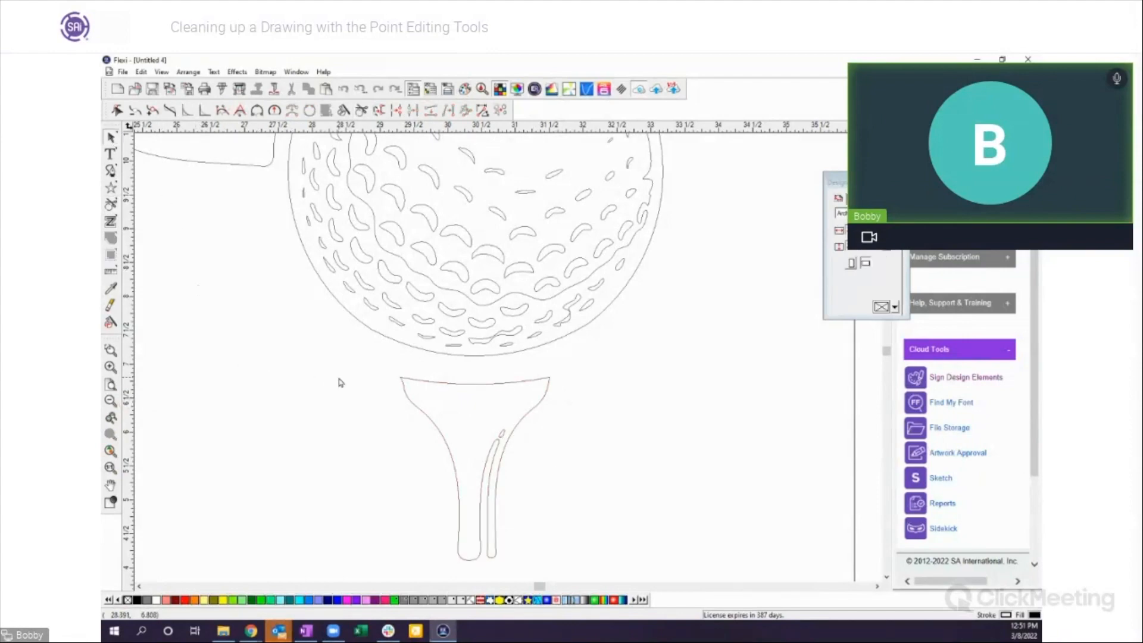
Step: Nudge the tee's cut-off top piece upward away from the stem and delete it
left_click(401, 378)
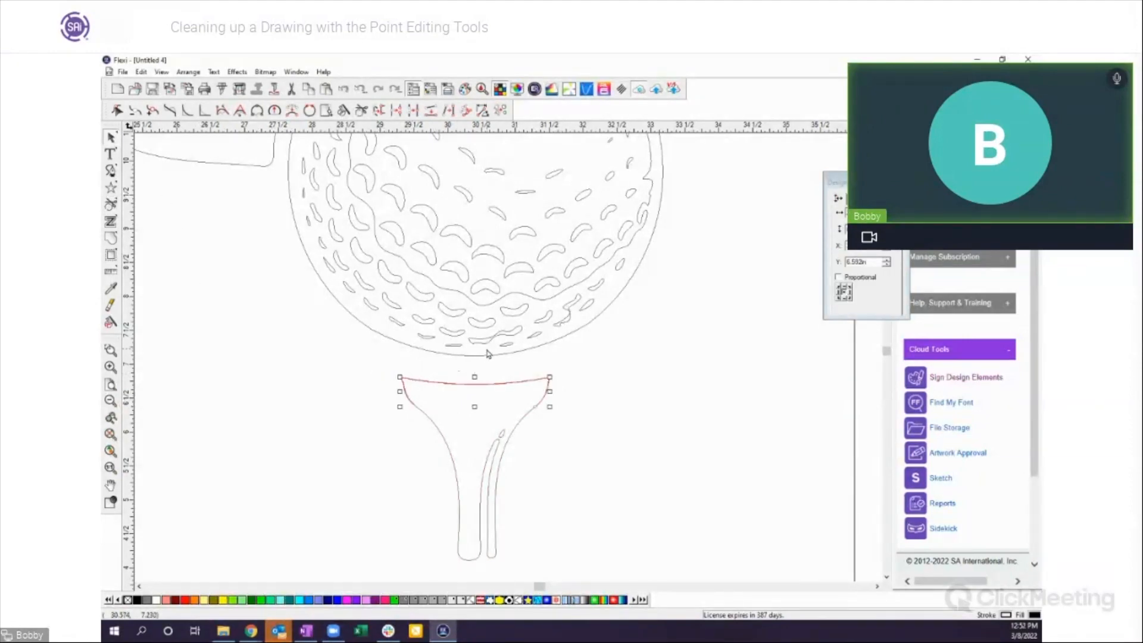
key("Up")
key("Up")
key("Up")
key("Up")
key("Up")
key("Up")
key("Up")
key("Up")
key("Up")
key("Up")
key("Up")
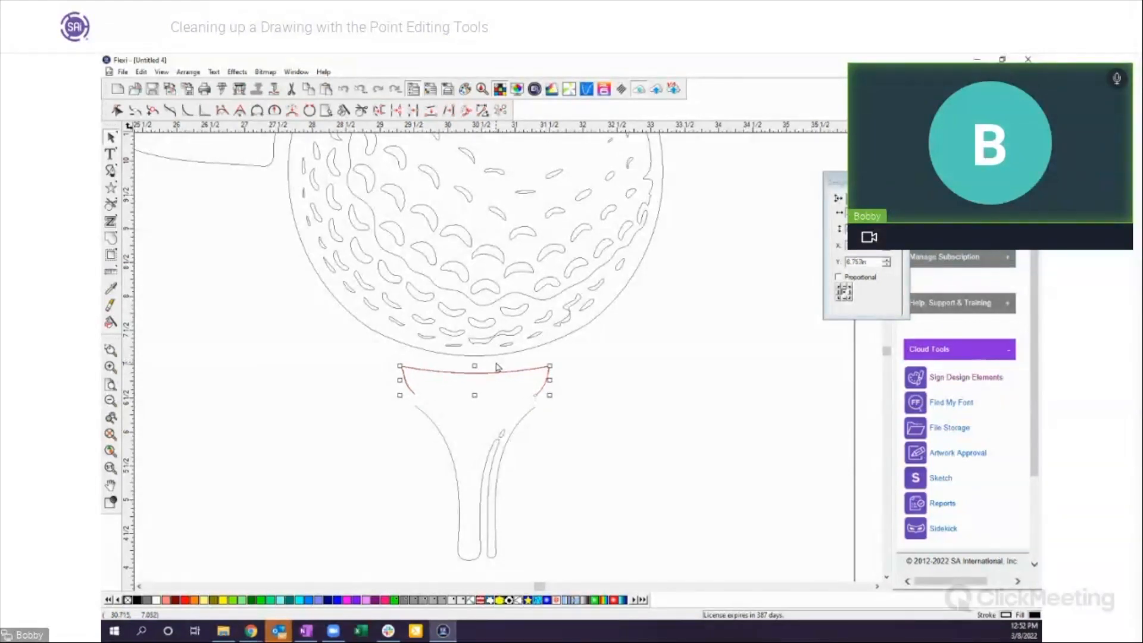
key("Up")
left_click(635, 397)
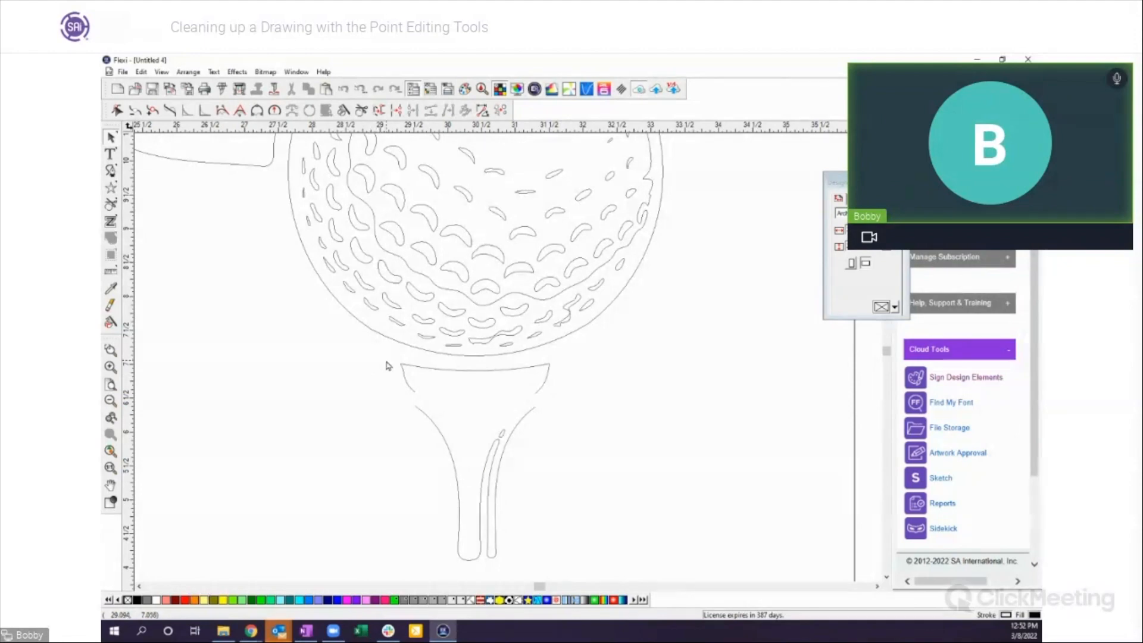
left_click(414, 380)
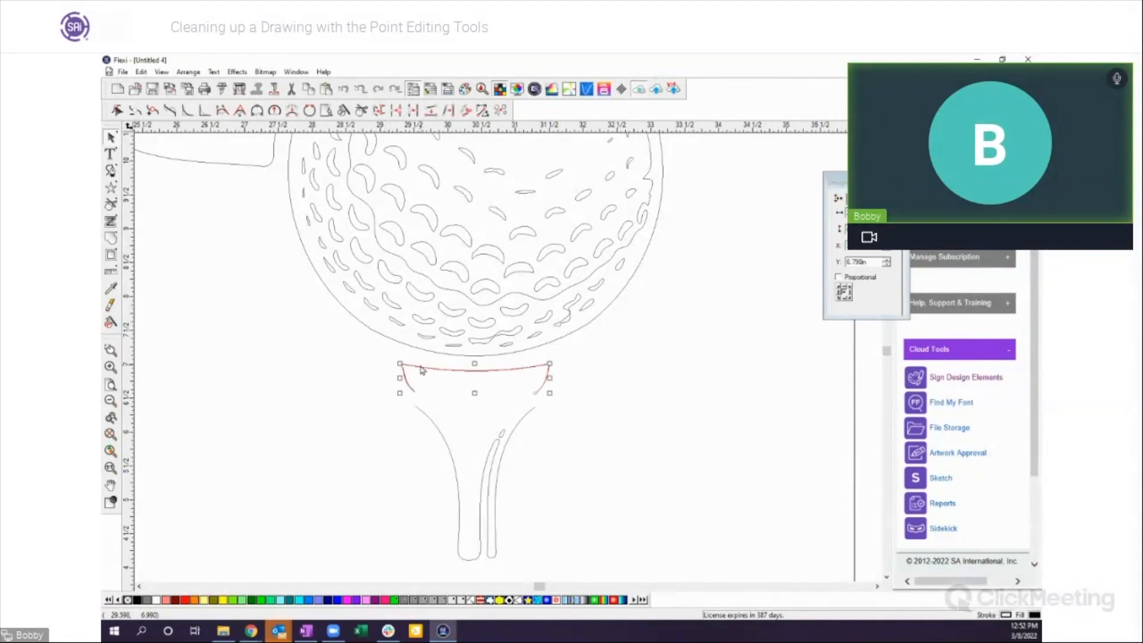
key("Delete")
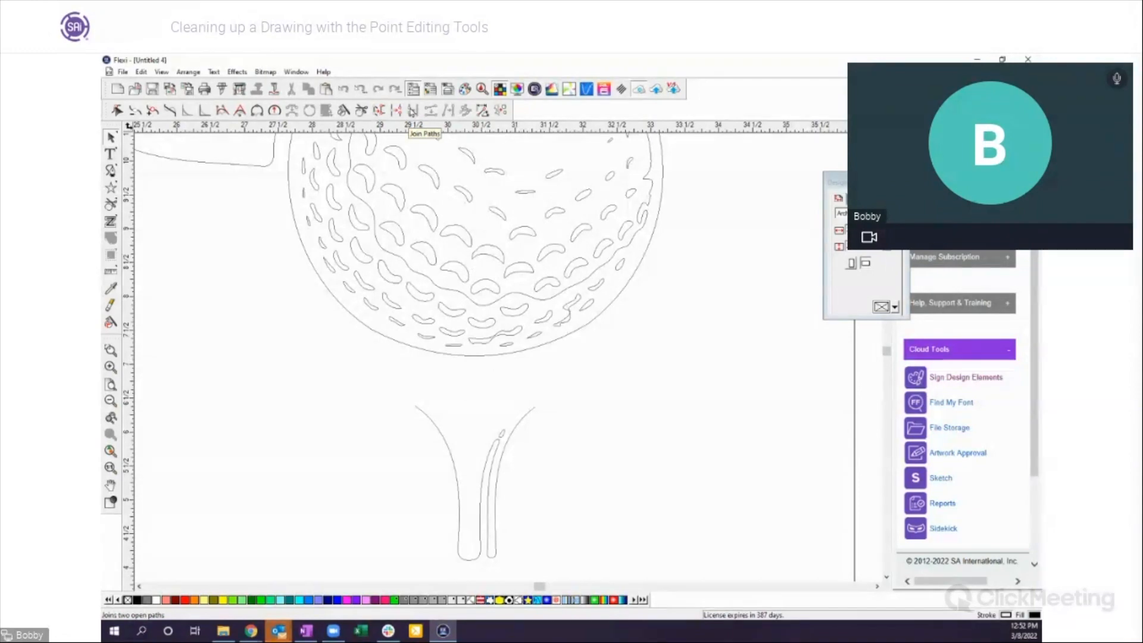
Step: Try to close the tee's open top by joining its left and right upper end points with Join Paths
left_click(118, 112)
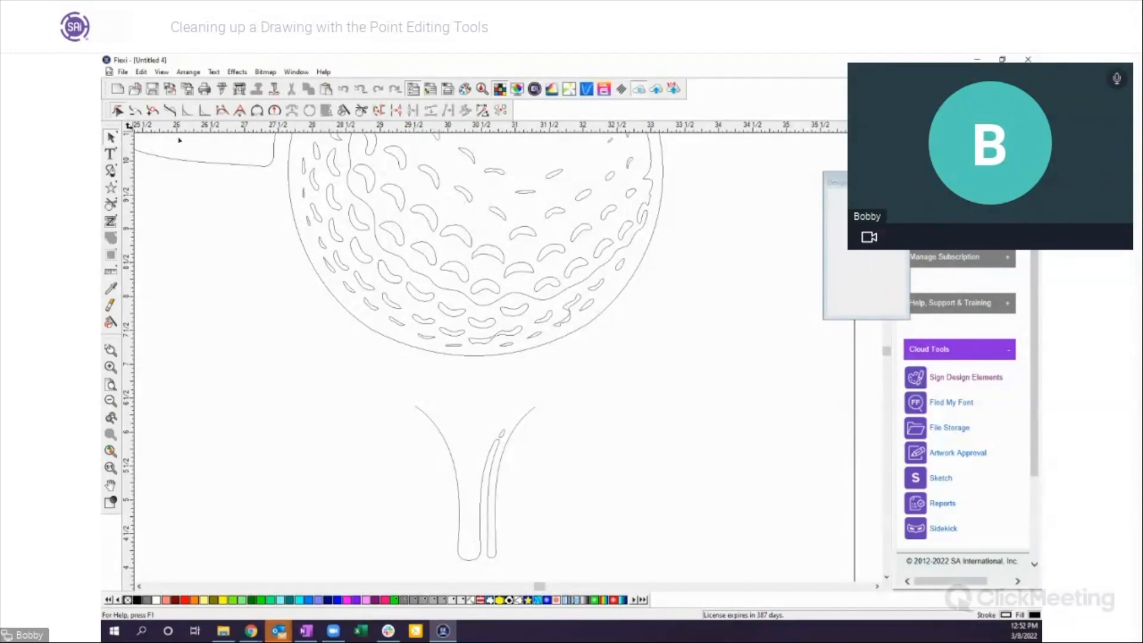
left_click(416, 407)
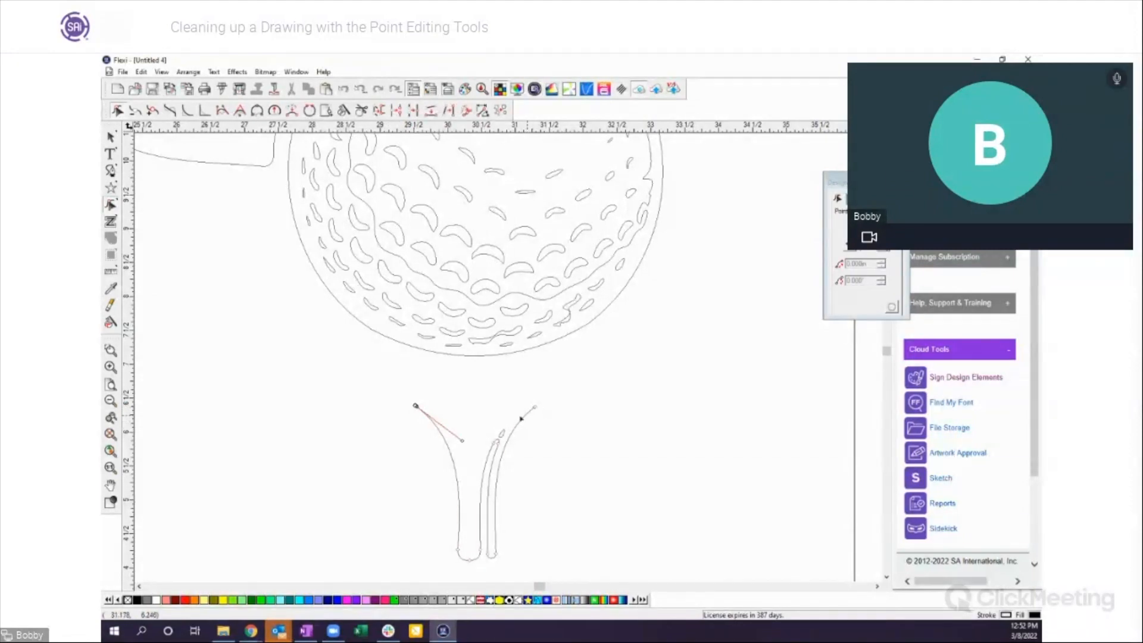
left_click(110, 351)
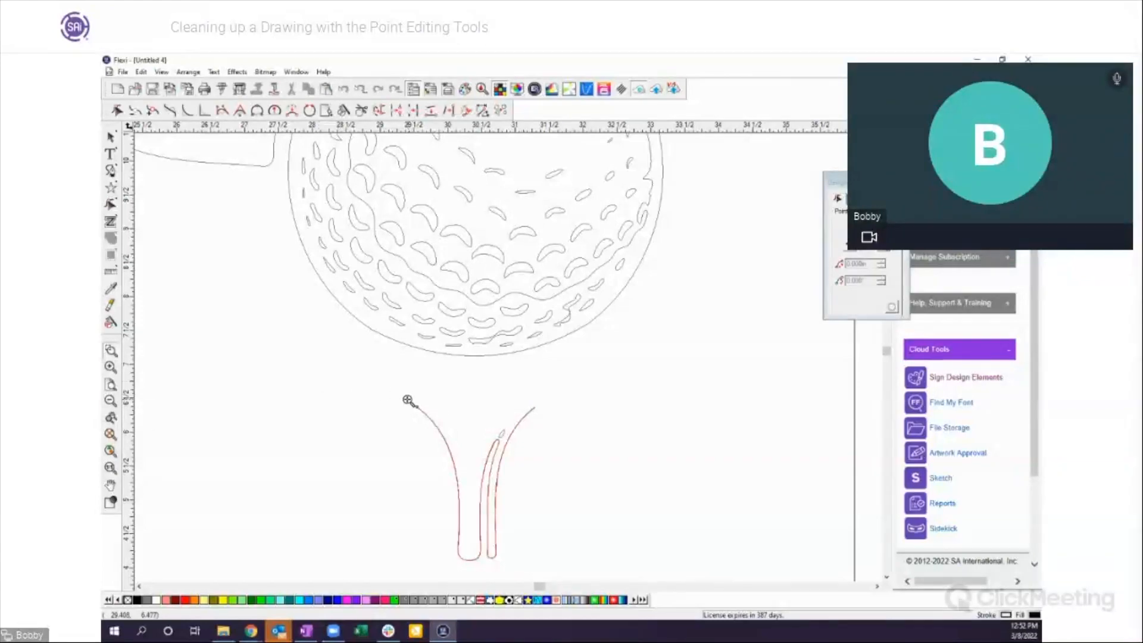
left_click(118, 111)
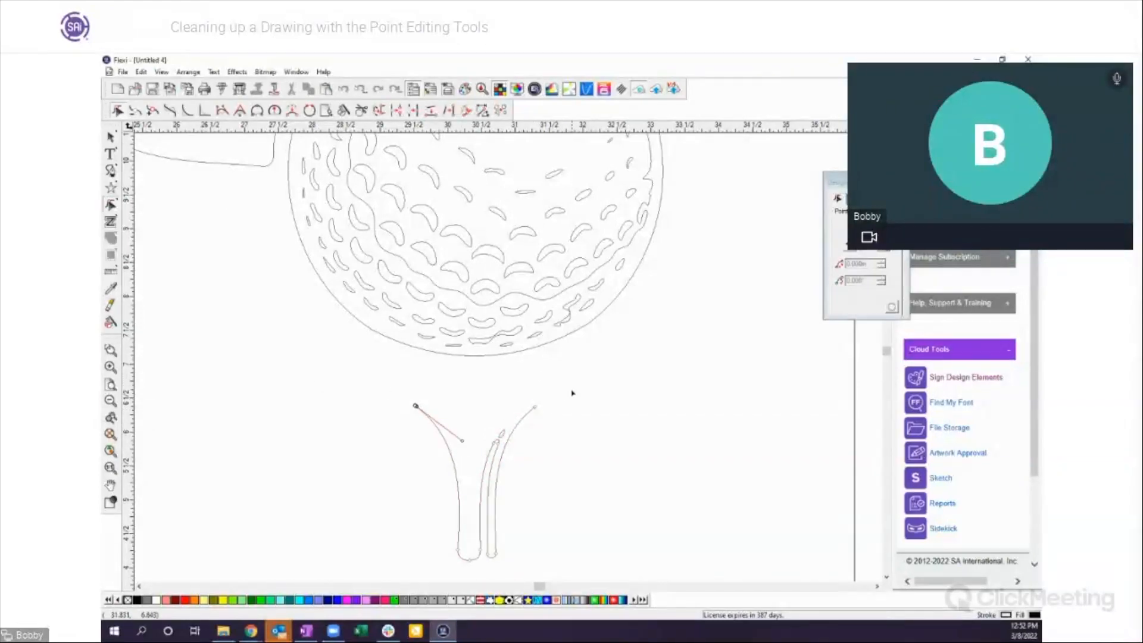
left_click(535, 406, "shift")
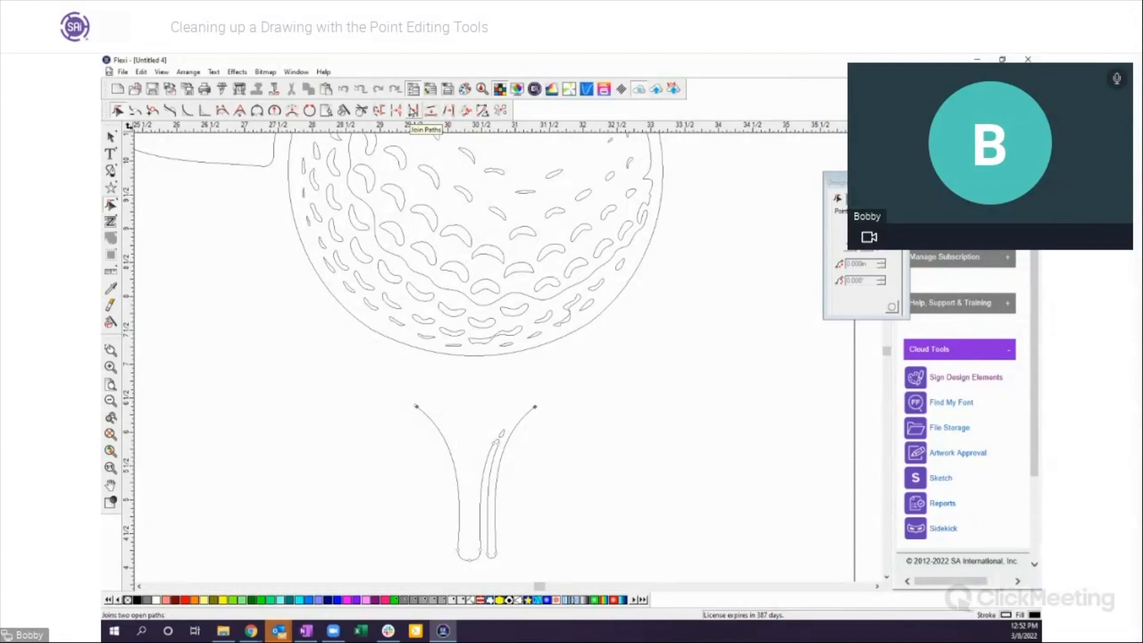
left_click(413, 110)
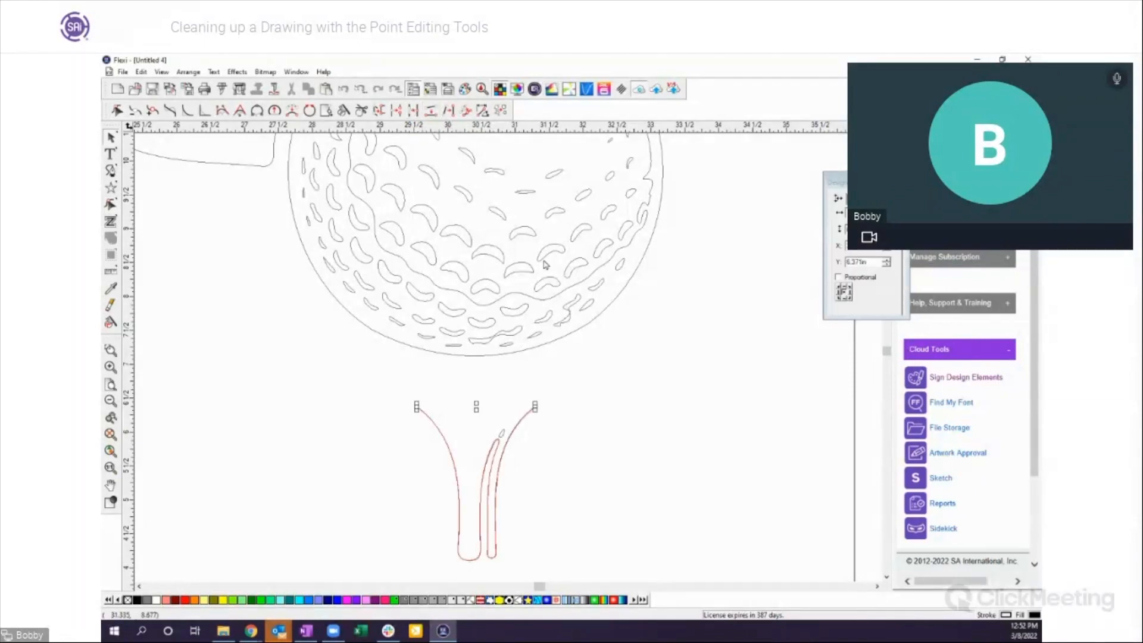
left_click(619, 384)
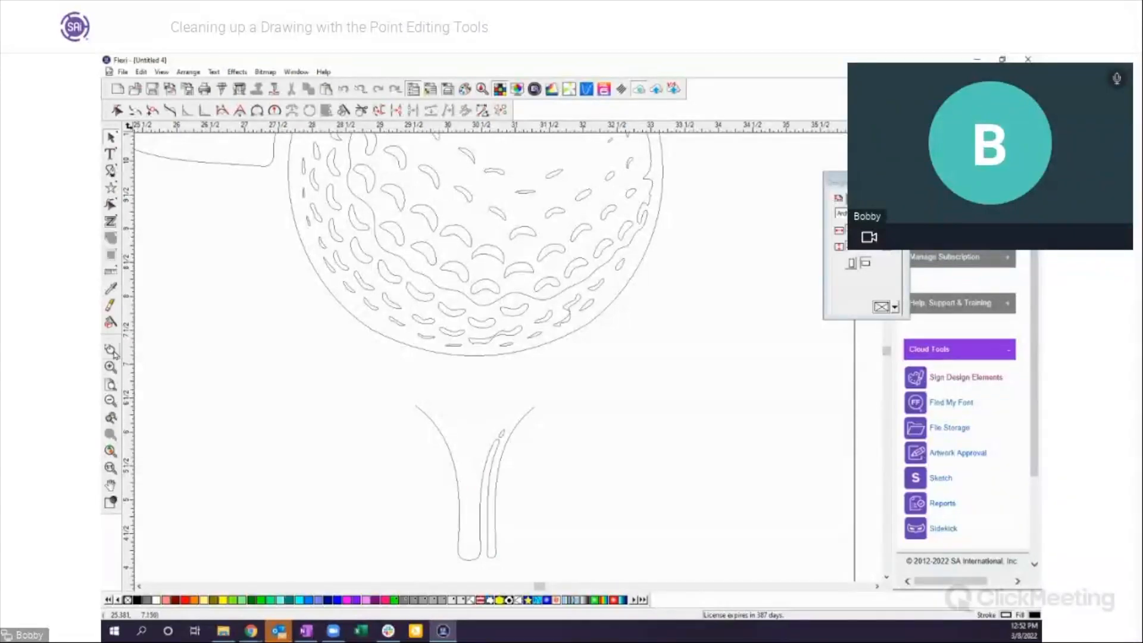
Step: Close the tee's open top by picking the outermost end points on both upper tips and joining them
left_click_drag(397, 396, 555, 419)
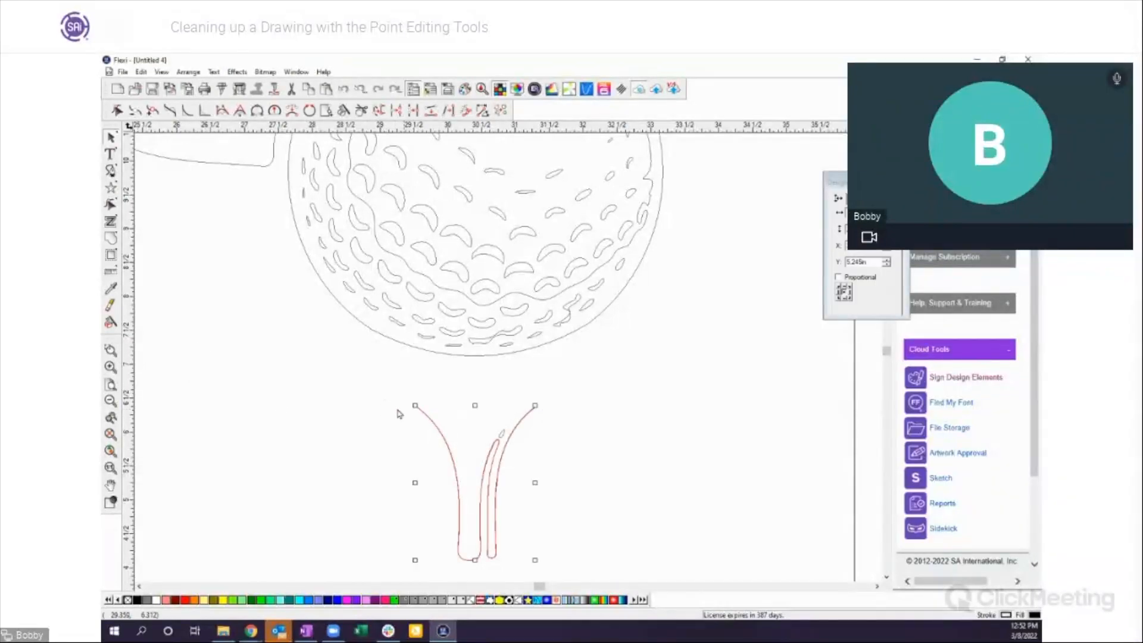
left_click(117, 110)
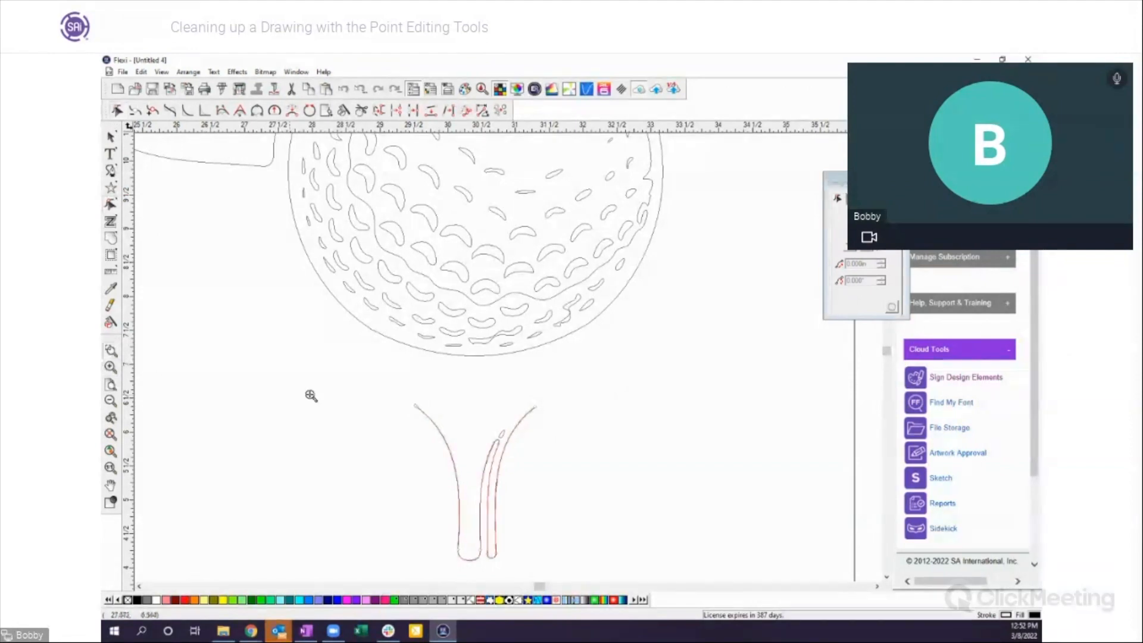
left_click_drag(405, 400, 453, 423)
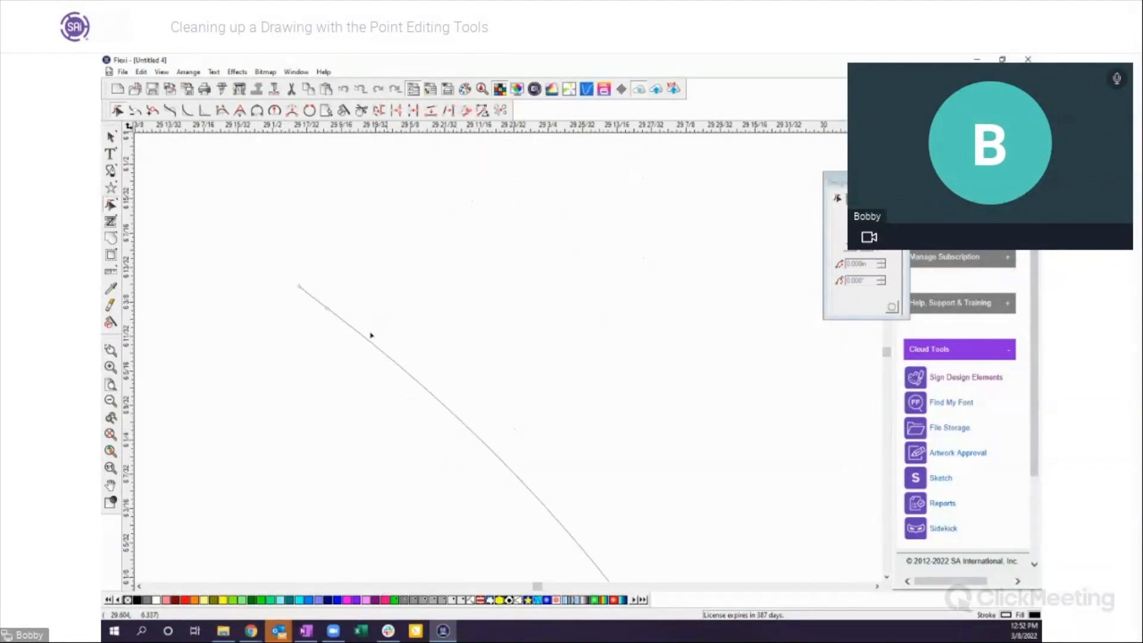
left_click(298, 287)
left_click(876, 588)
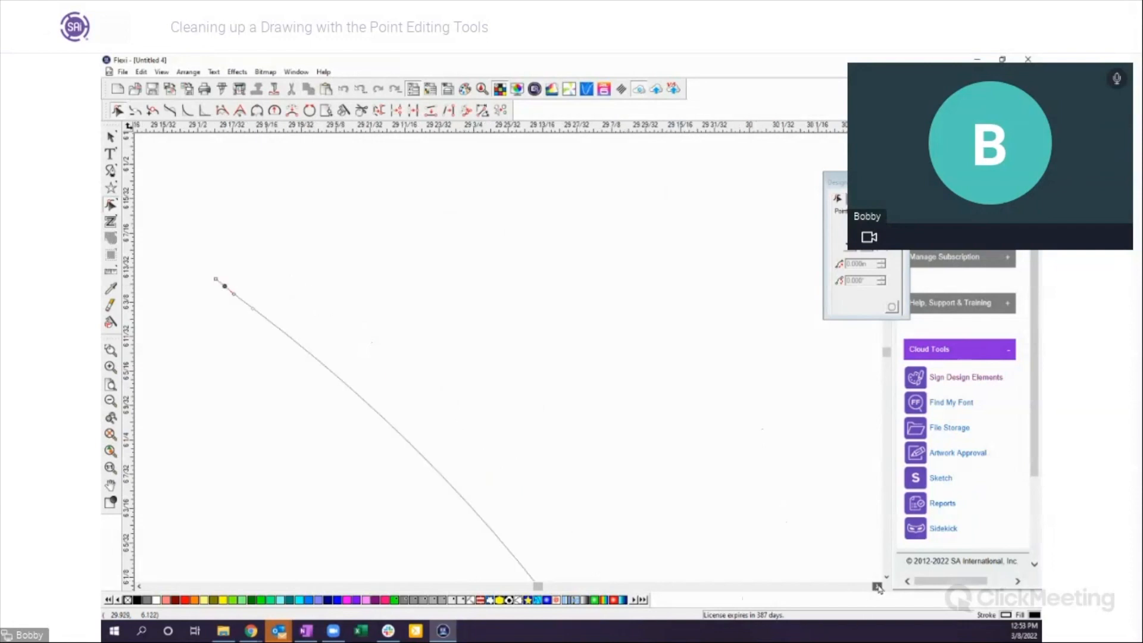
left_click(878, 588)
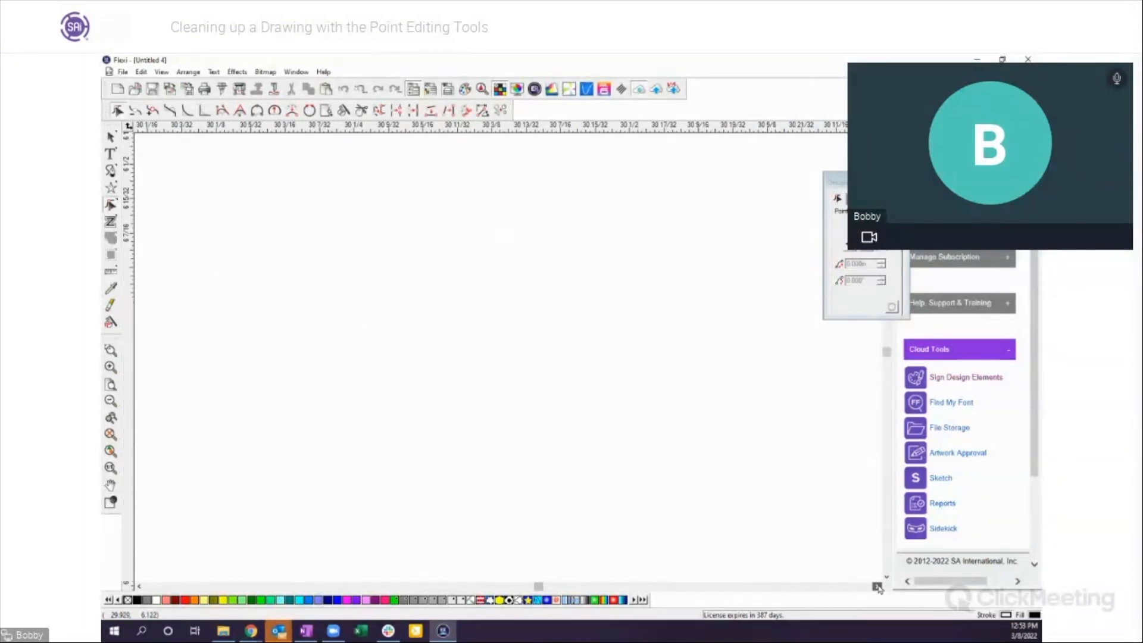
left_click(877, 588)
left_click(877, 588)
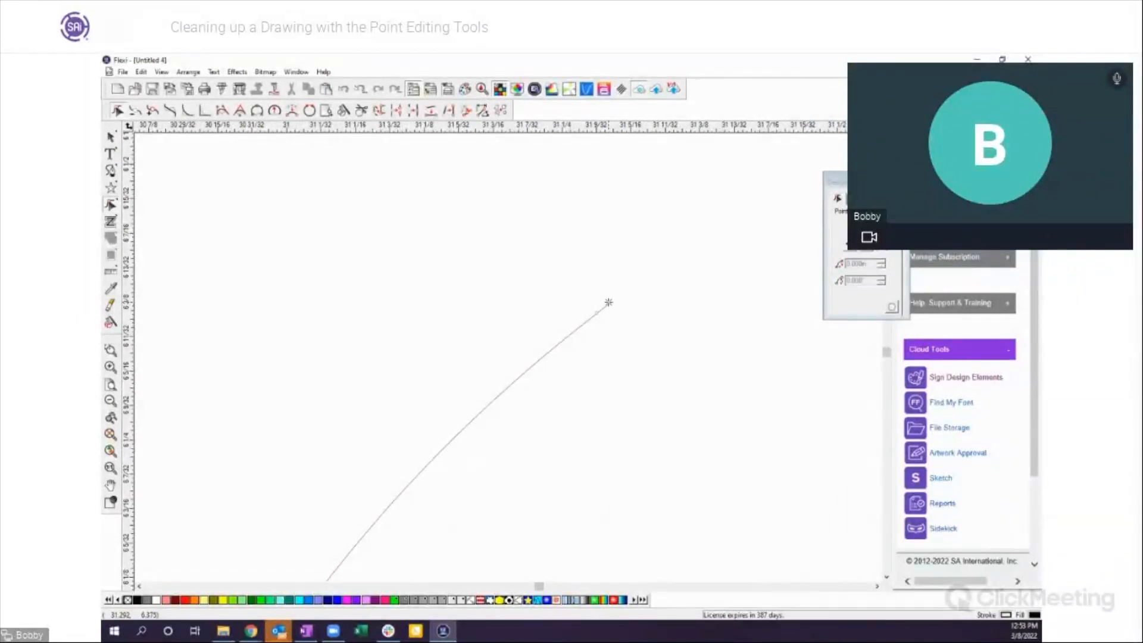
left_click(420, 112)
Step: Examine the closing line across the tee's top and compare the whole outline with the original golf bitmap
left_click(111, 402)
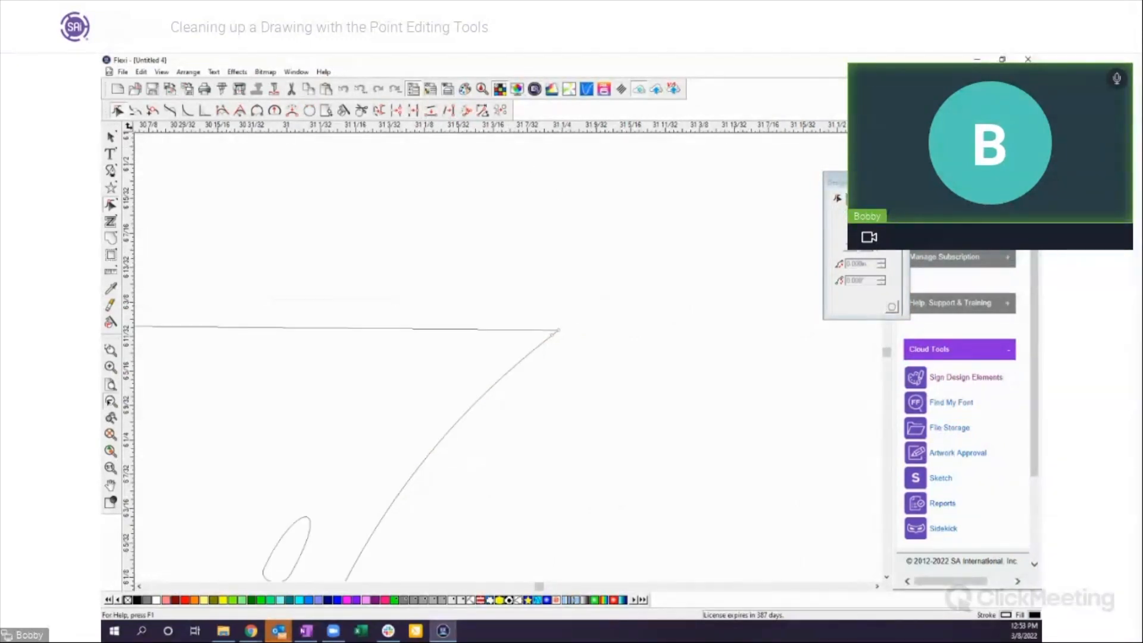
left_click(141, 587)
left_click(140, 587)
left_click(141, 587)
left_click(141, 587)
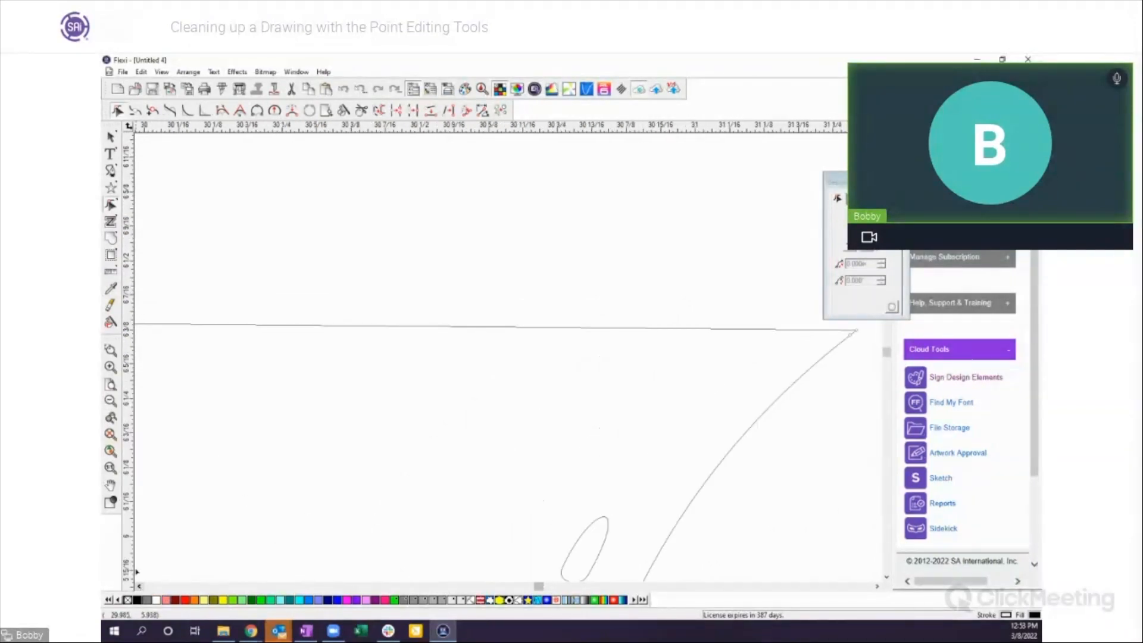
left_click(112, 402)
left_click(112, 402)
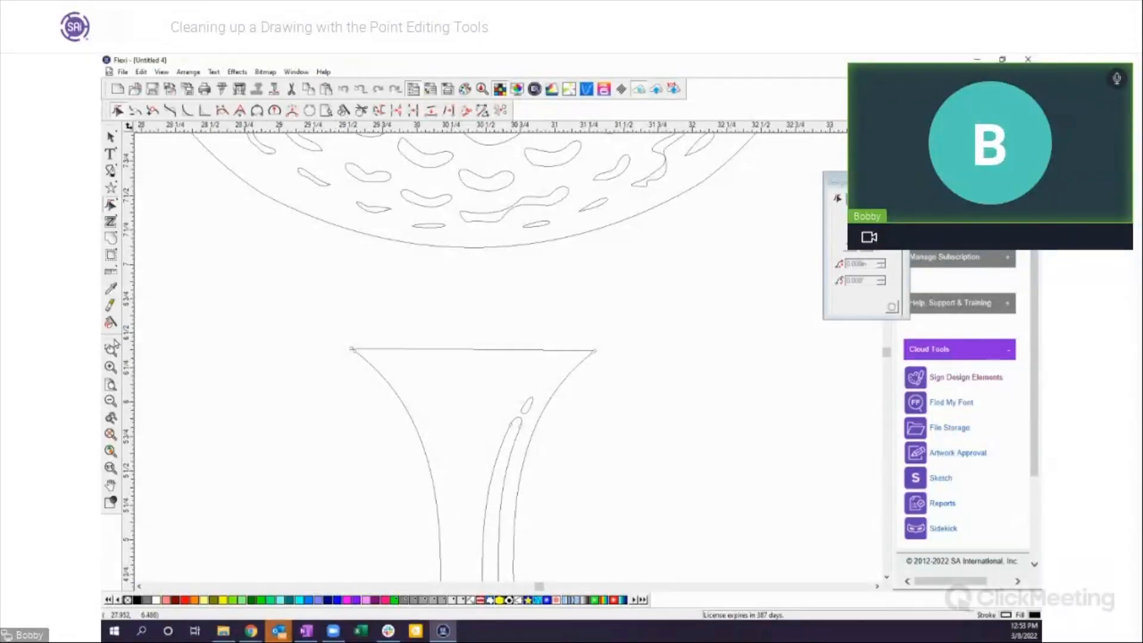
left_click(110, 400)
left_click(110, 400)
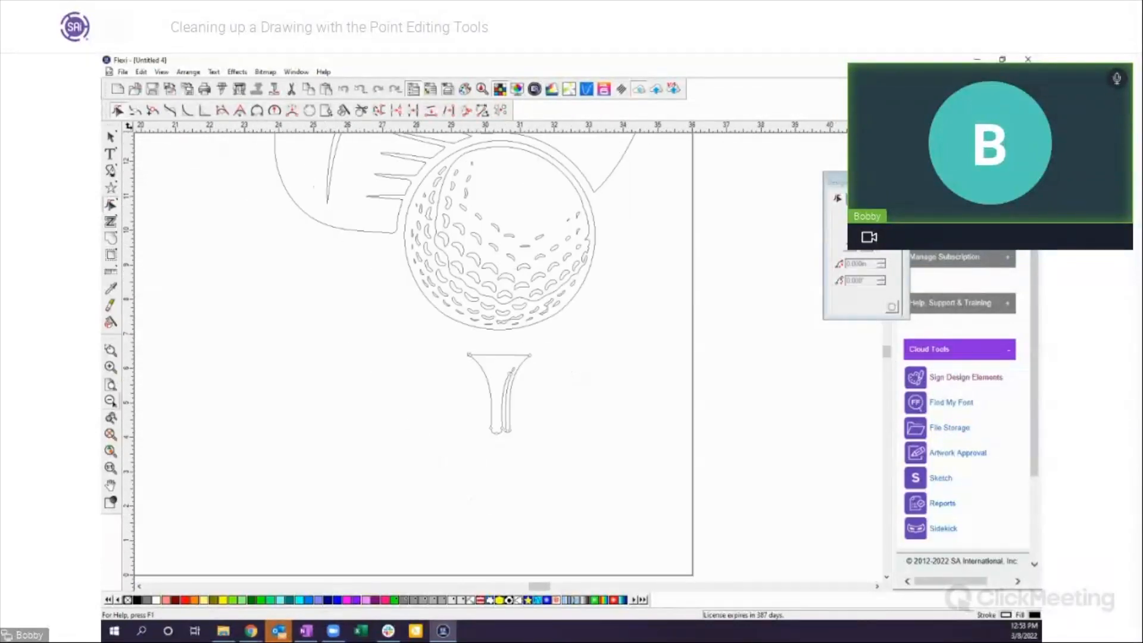
left_click(111, 400)
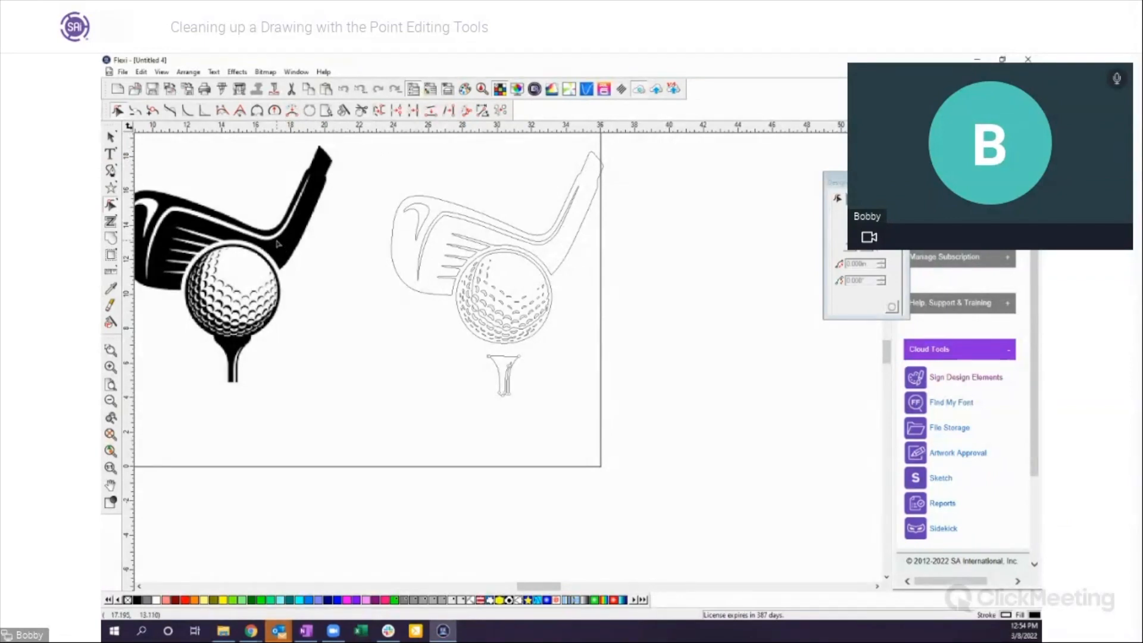
left_click(110, 417)
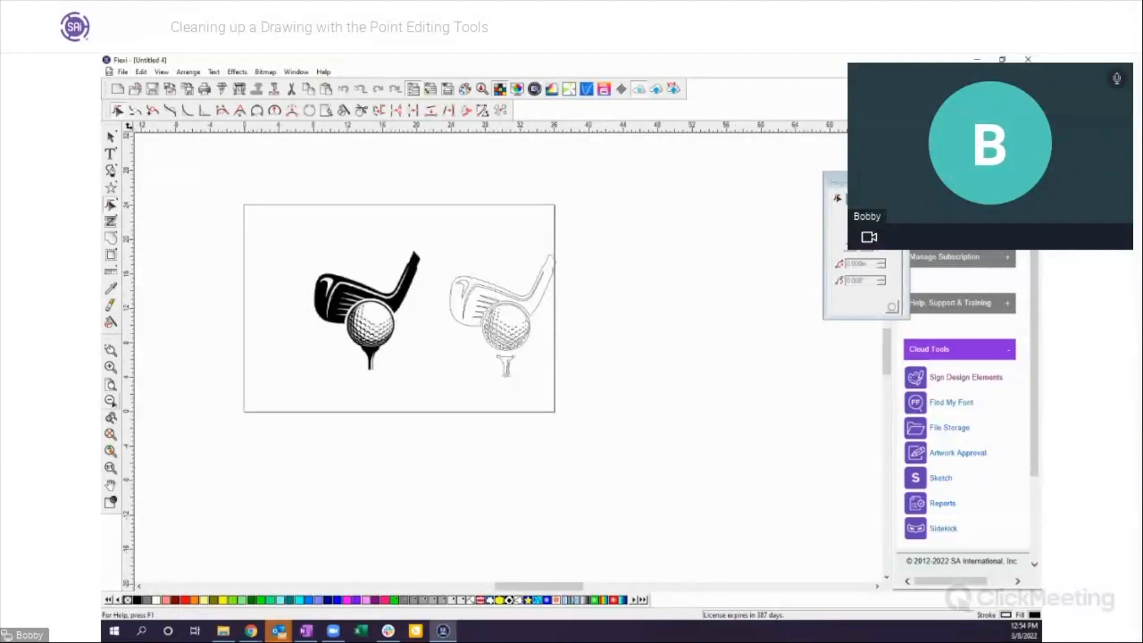
Step: Delete the golf club, ball and tee outlines together with the original golf bitmap to clear the page
left_click_drag(364, 265, 614, 375)
key("Delete")
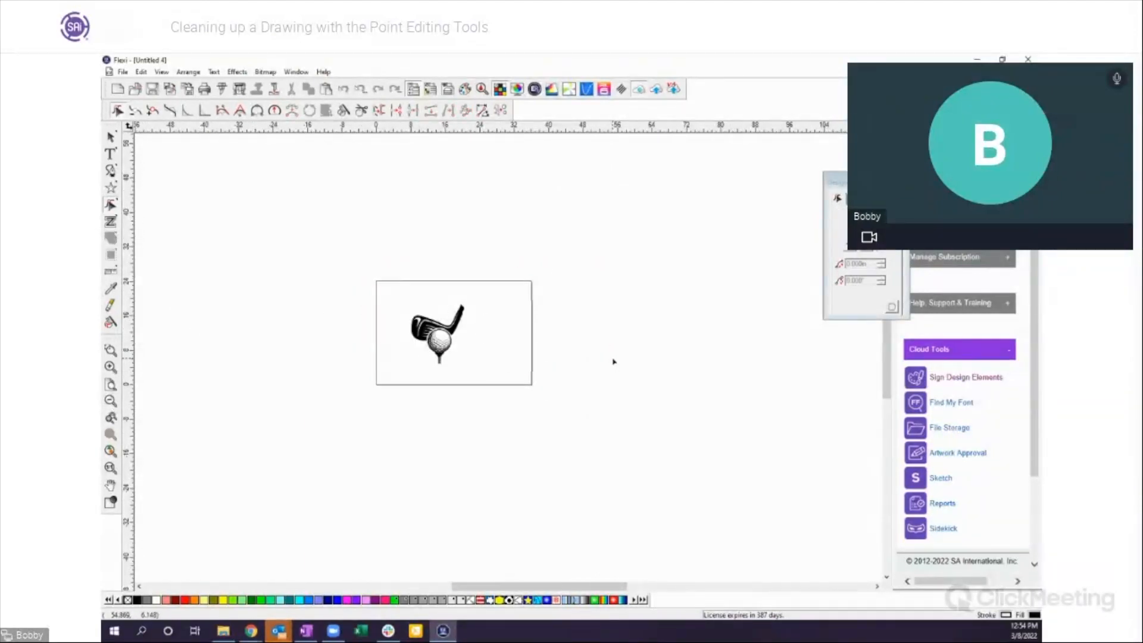
left_click_drag(422, 301, 512, 391)
left_click(110, 137)
left_click_drag(308, 248, 543, 415)
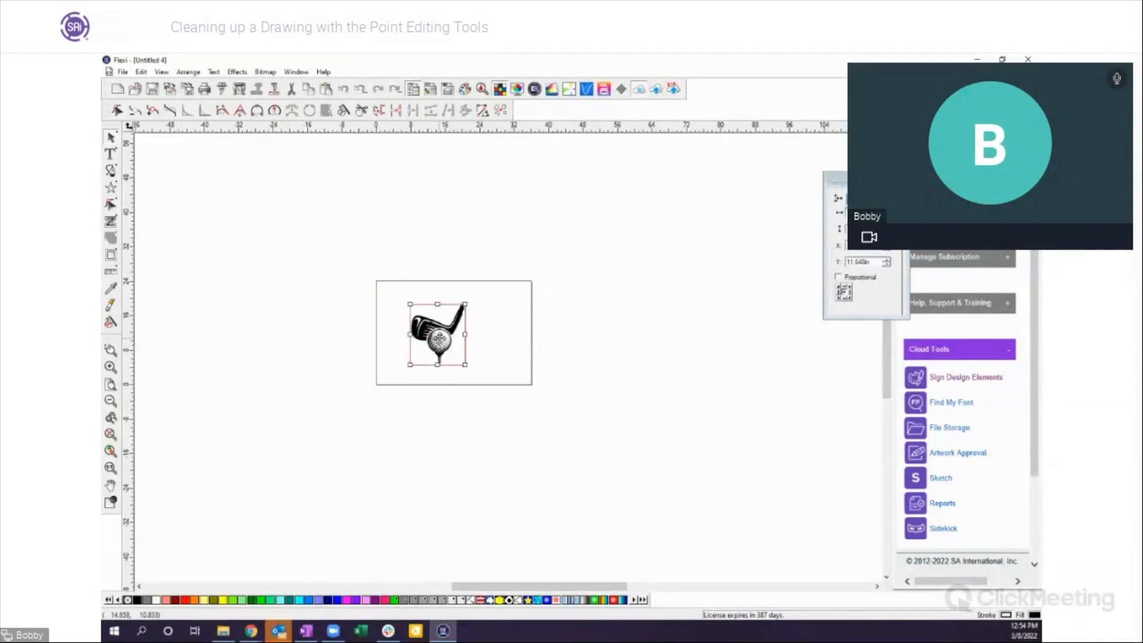
key("Delete")
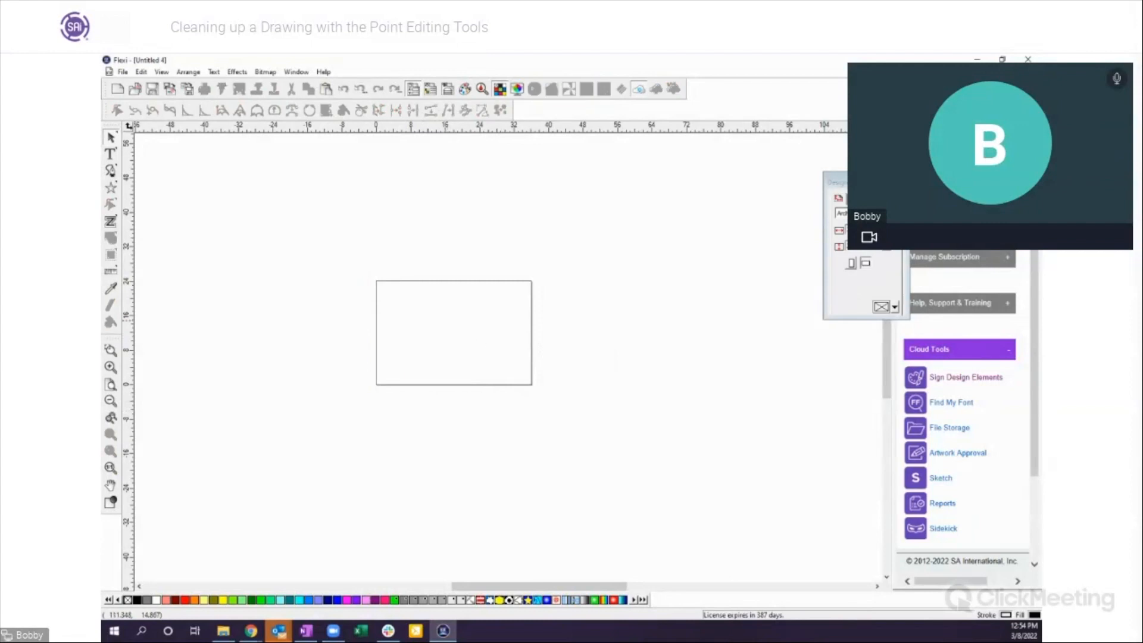
Step: Bring the ship bitmap and the 100%, 50% and 20% labels onto the page and select the bitmap
left_click_drag(738, 369, 443, 309)
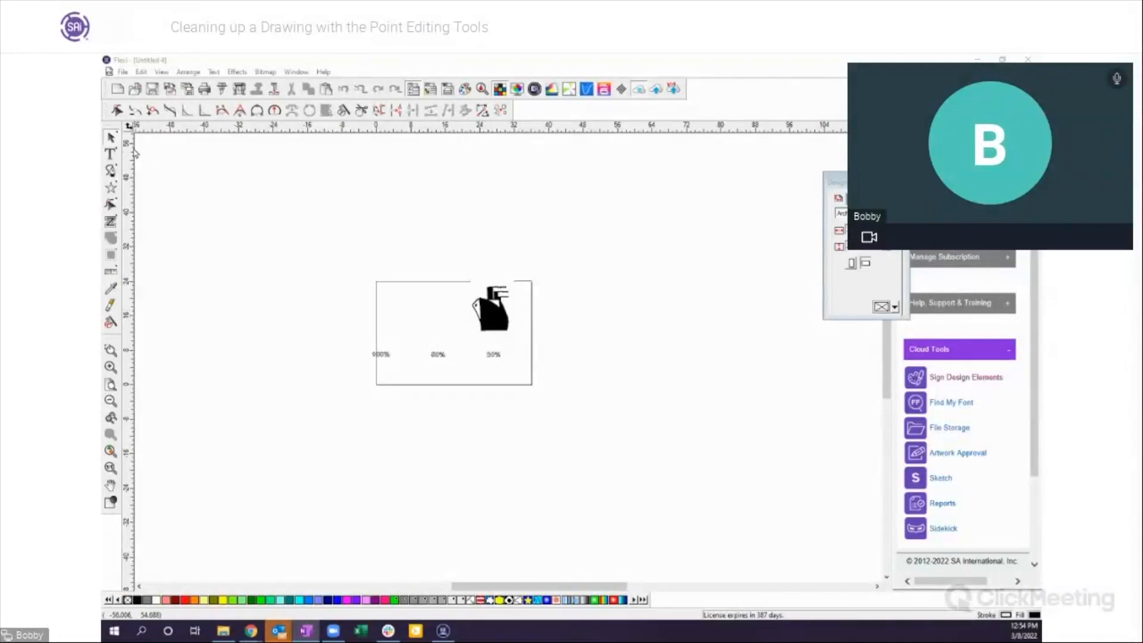
left_click(112, 350)
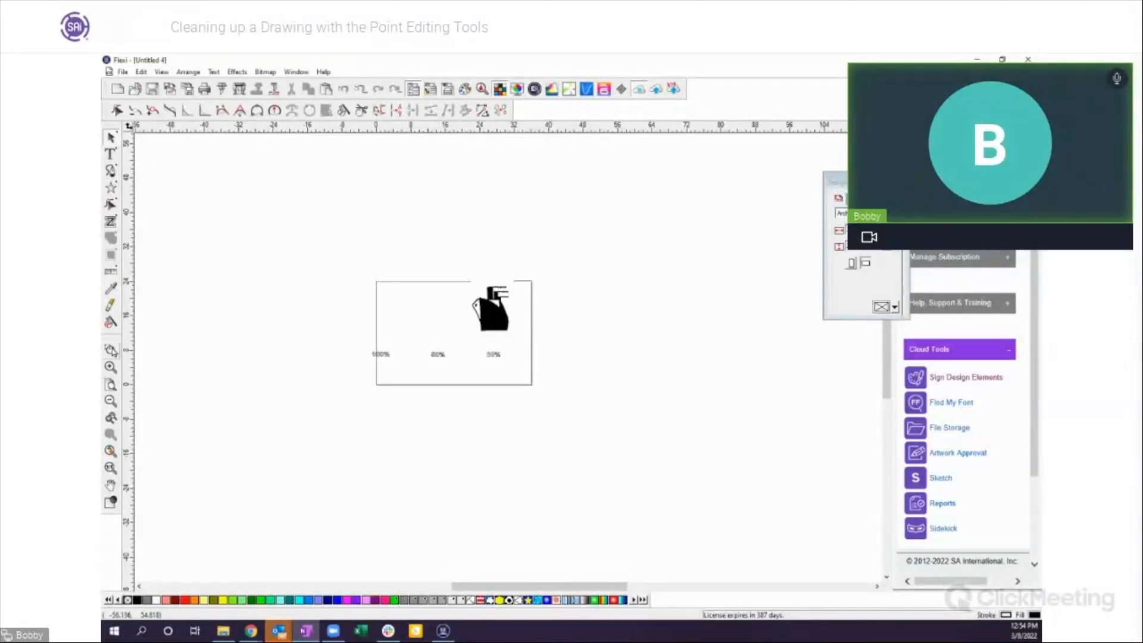
left_click_drag(370, 280, 355, 266)
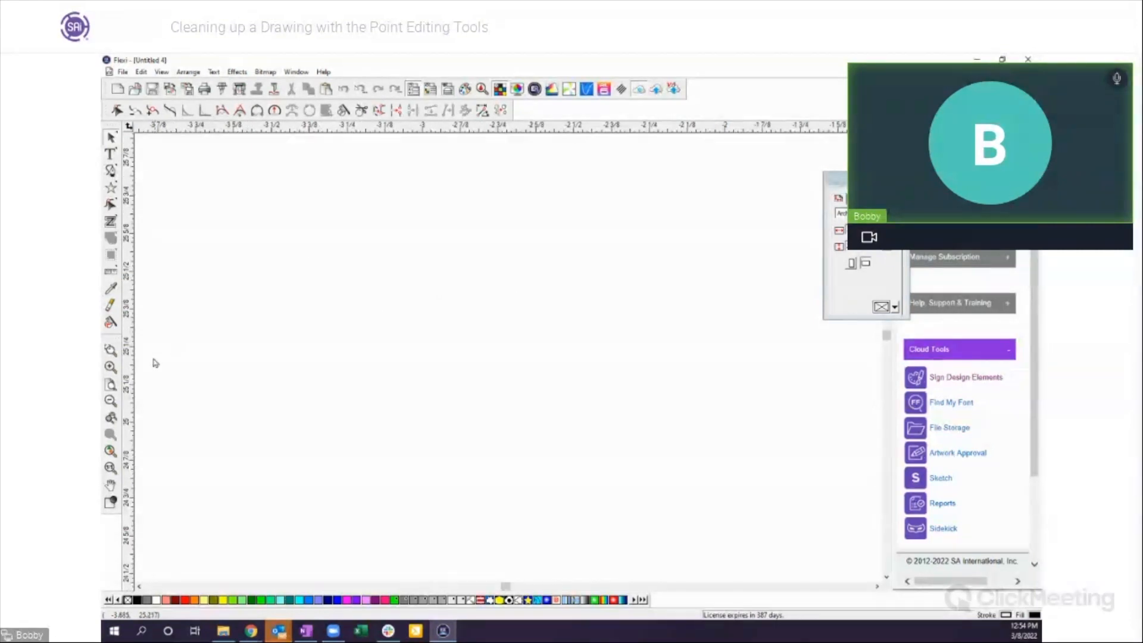
left_click(111, 385)
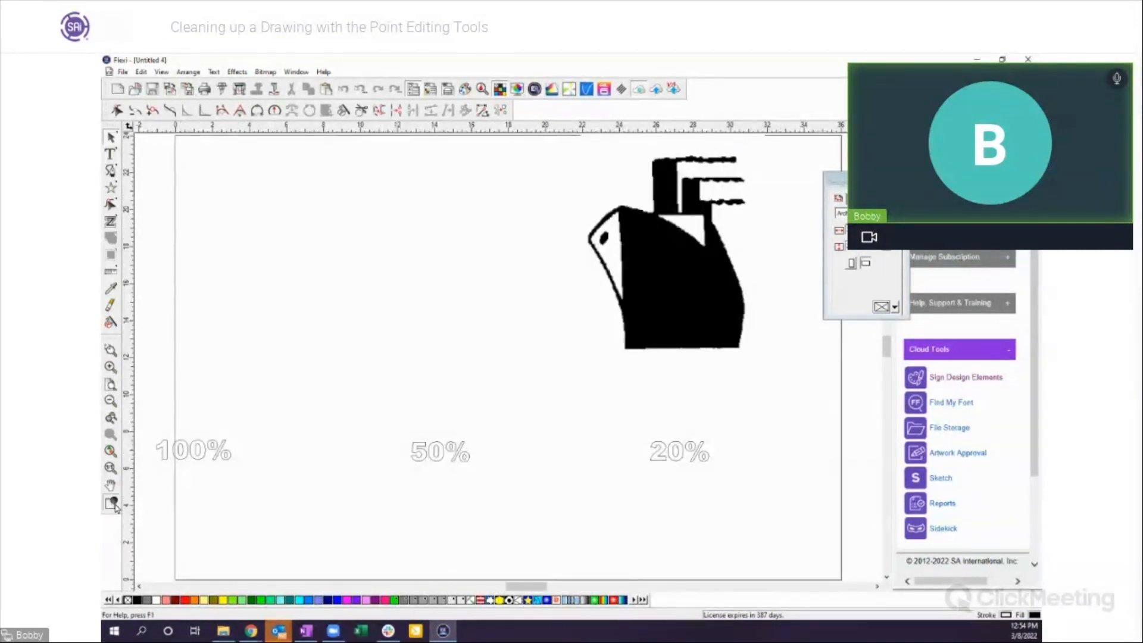
left_click(668, 323)
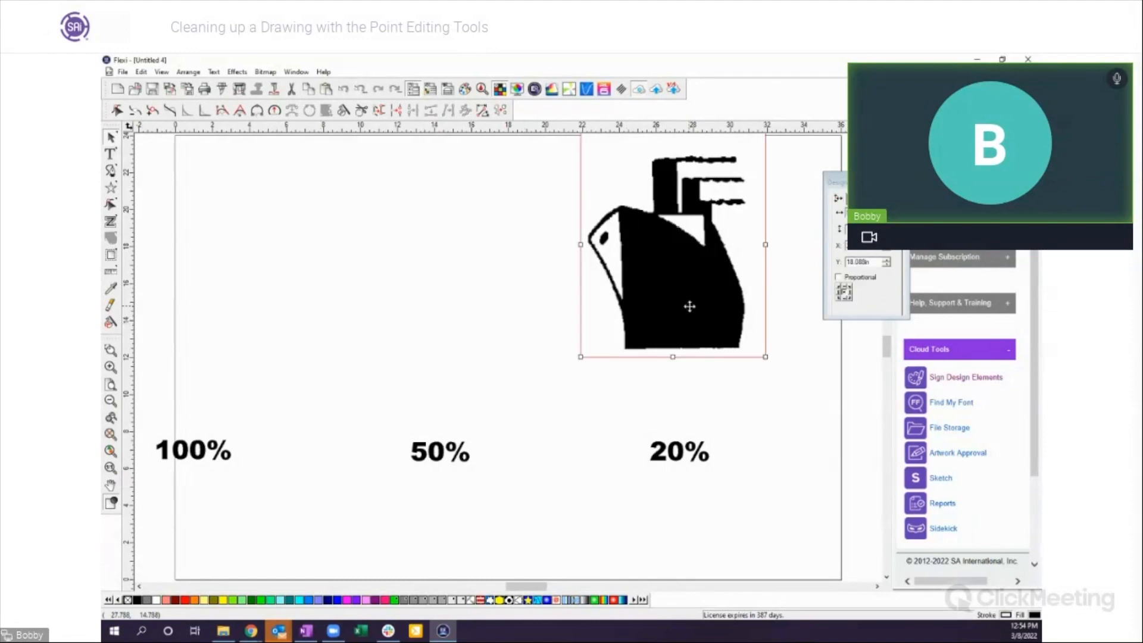
Step: Move the ship bitmap fully onto the page, trace it with a 5% tolerance, and move the bitmap aside past the page's right edge
left_click_drag(689, 306, 703, 322)
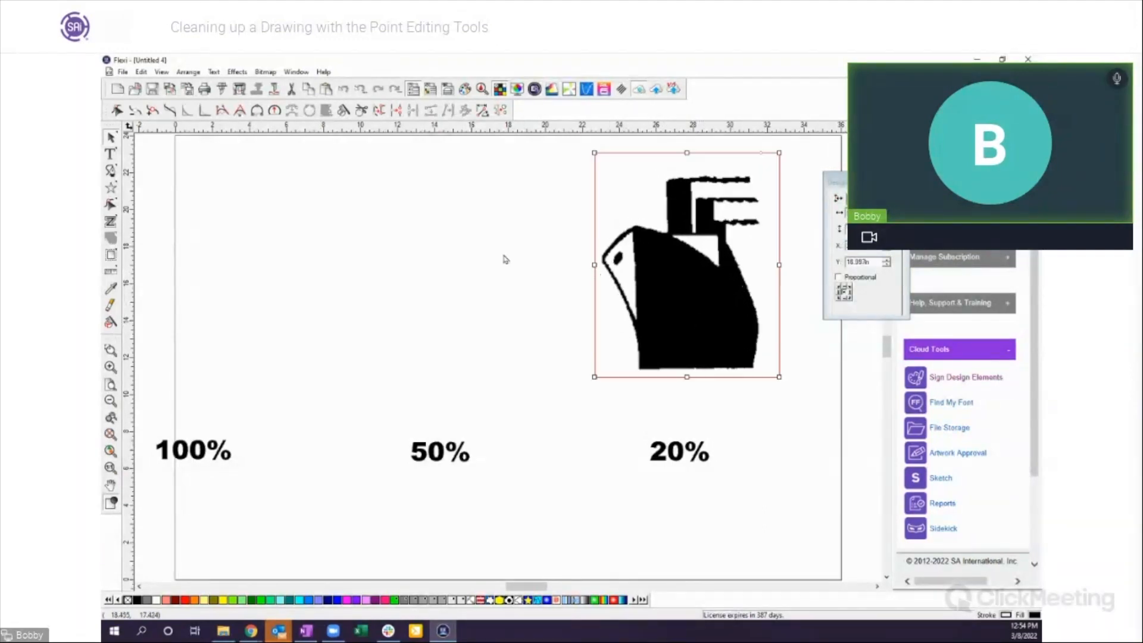
left_click(111, 223)
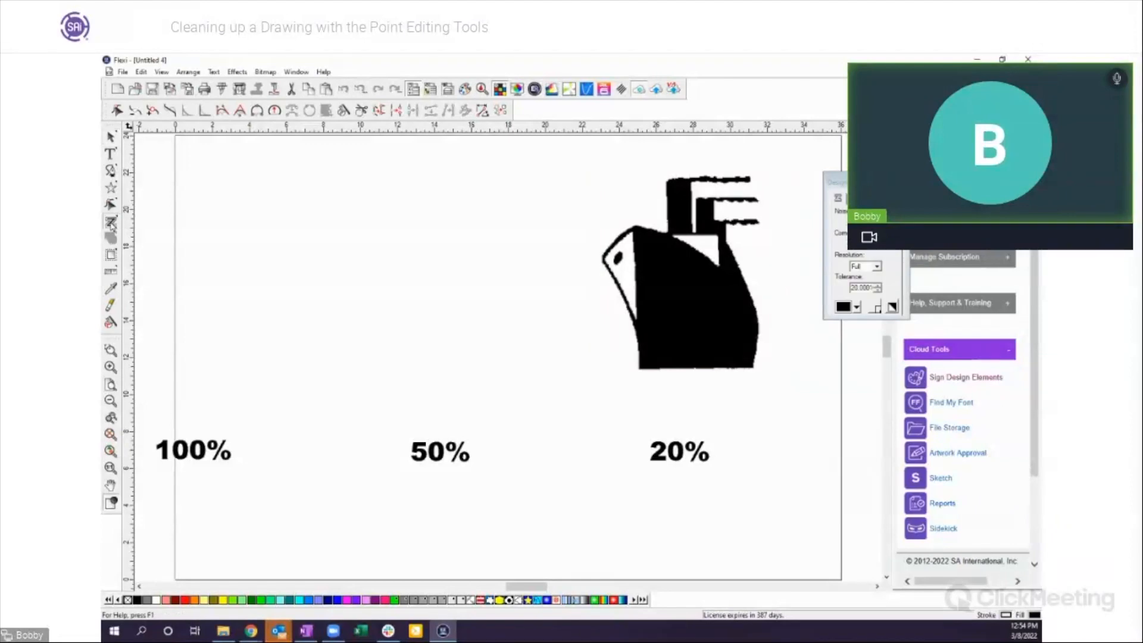
double_click(864, 288)
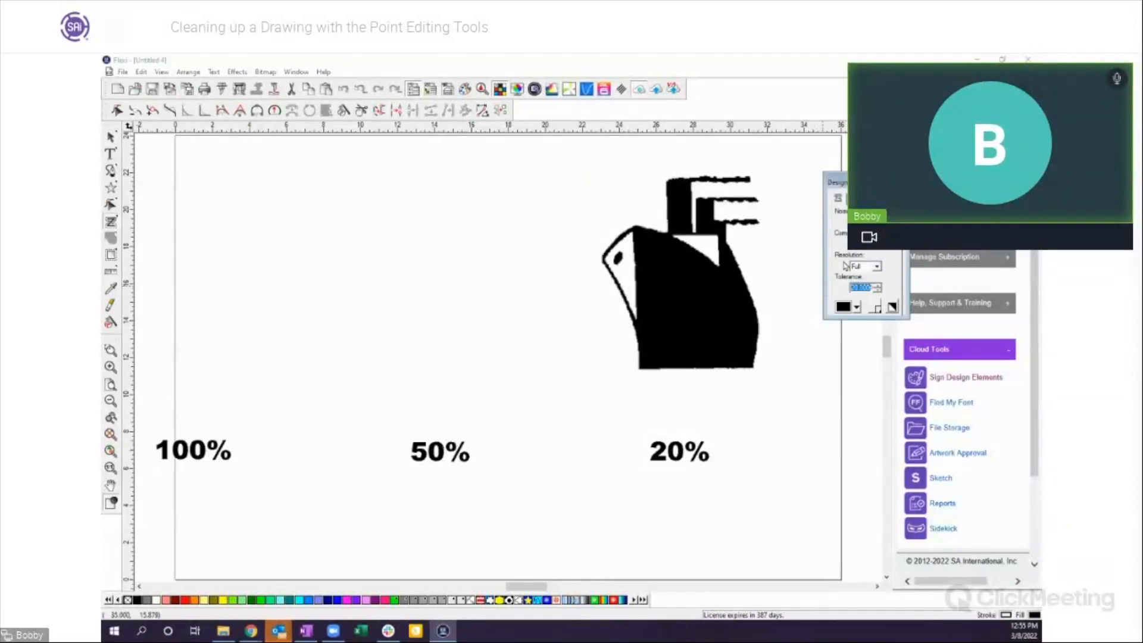
type("5")
key("Return")
left_click_drag(590, 169, 810, 386)
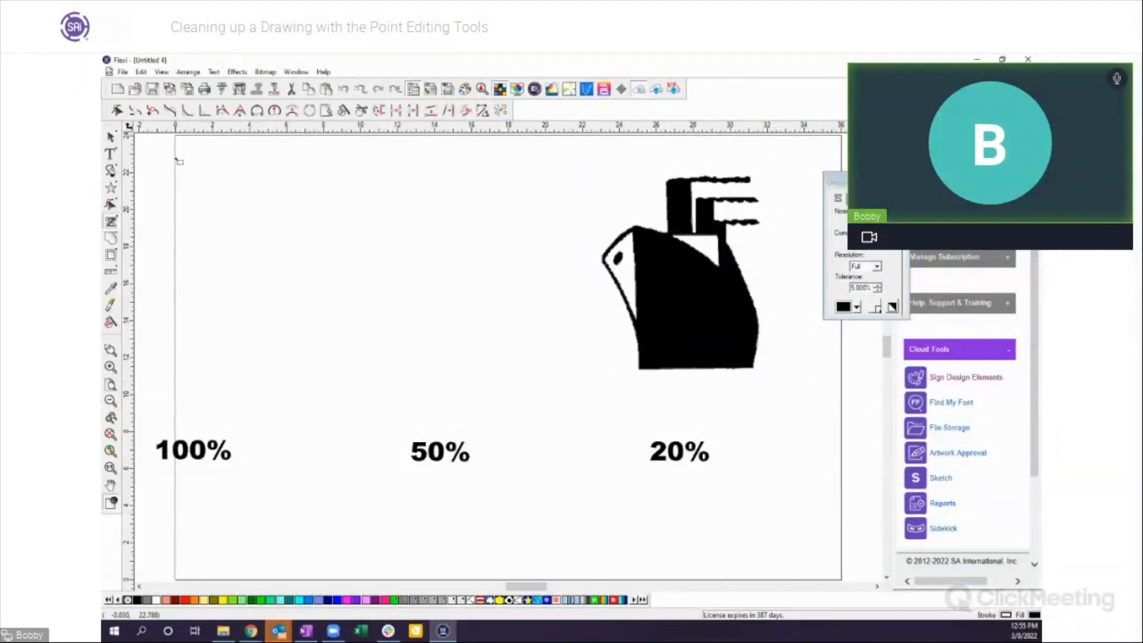
left_click(110, 137)
mouse_move(670, 315)
left_mouse_down()
mouse_move(770, 332)
mouse_move(876, 330)
left_mouse_up()
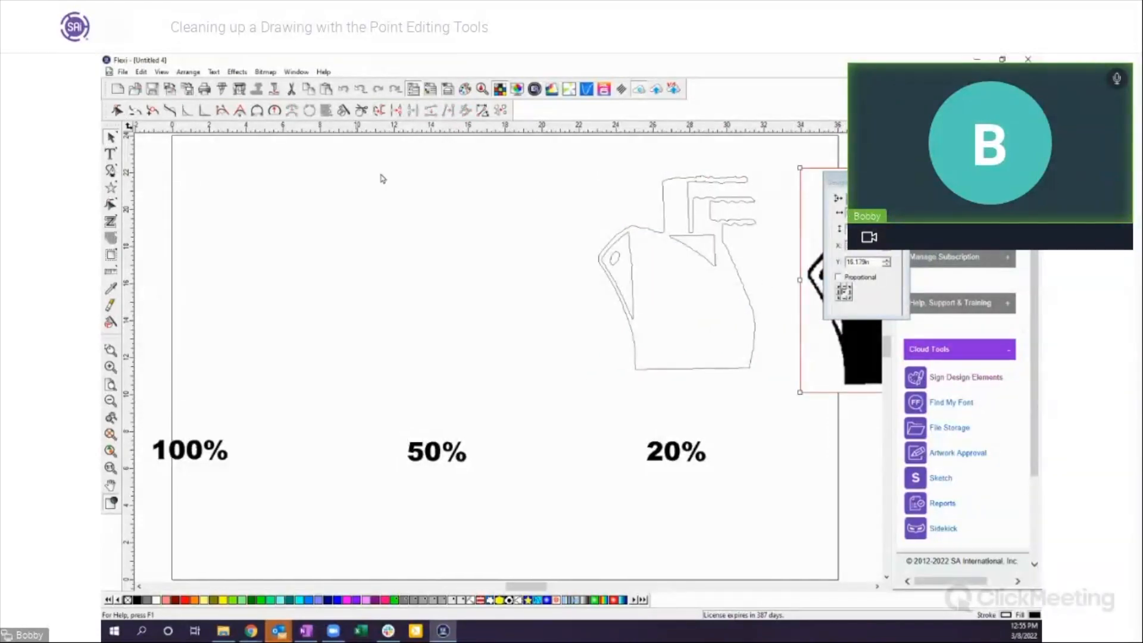
Step: Copy the traced ship outline so that one ship stands above each of the 100%, 50% and 20% labels
mouse_move(543, 160)
left_mouse_down()
mouse_move(658, 236)
mouse_move(760, 350)
left_mouse_up()
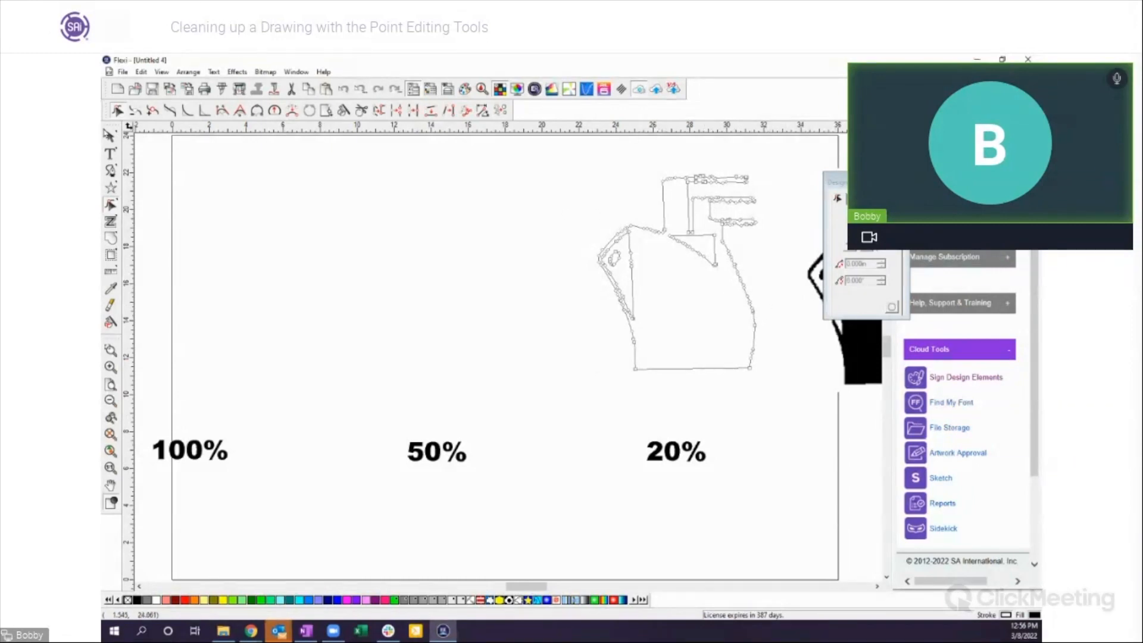
left_click(109, 136)
left_click(535, 206)
left_click_drag(589, 165, 775, 386)
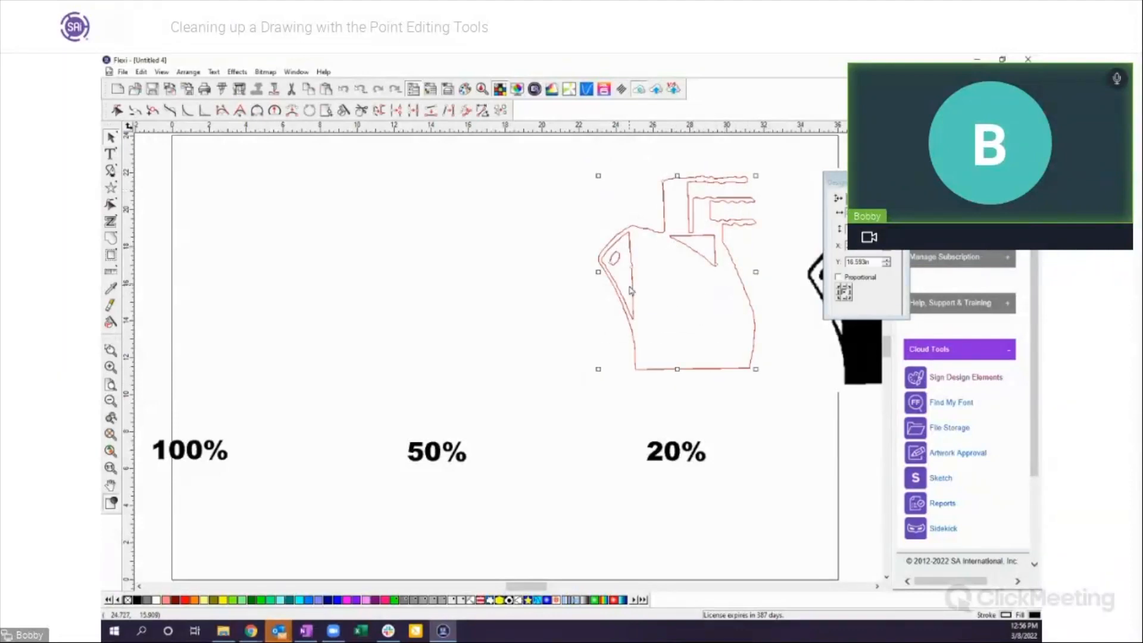
left_click_drag(632, 288, 172, 284)
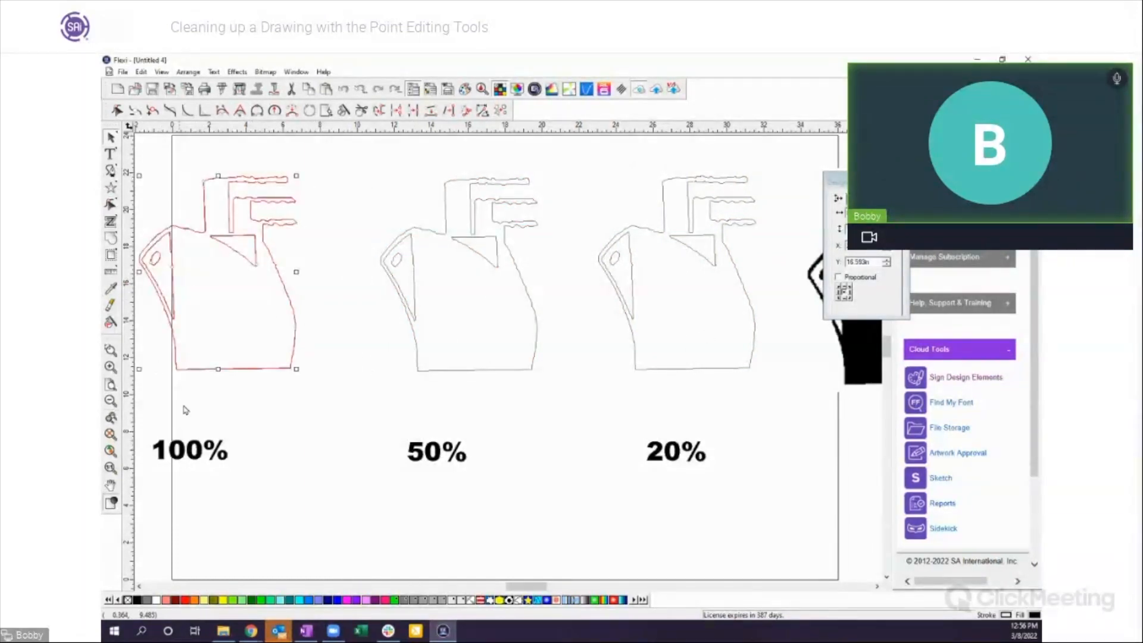
left_click(589, 392)
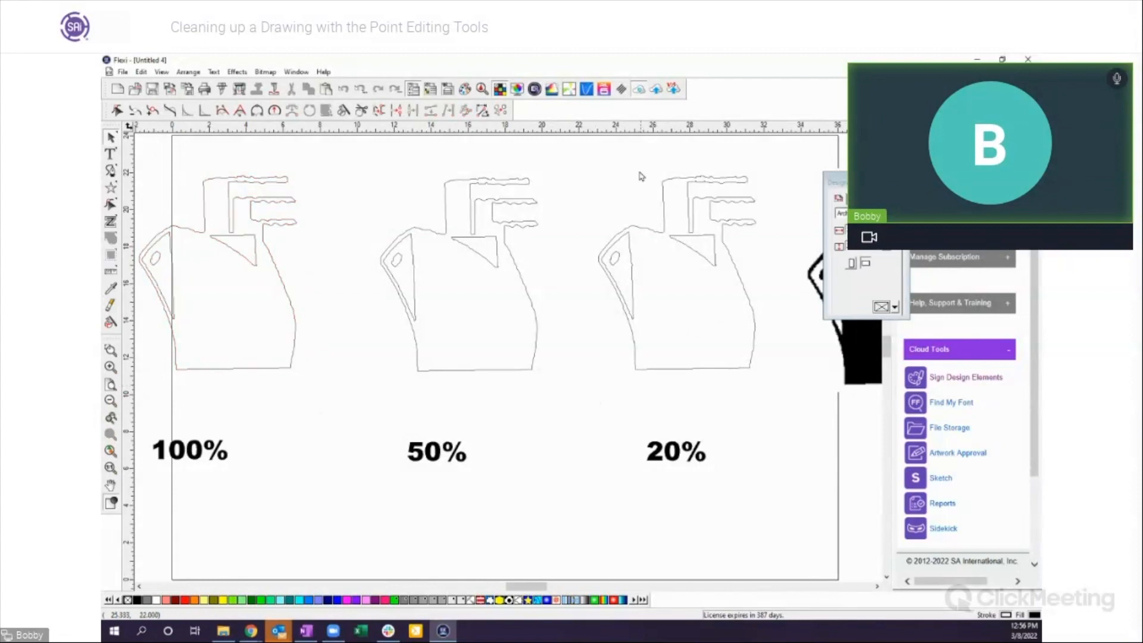
Step: Reduce the points of the ship outline above the 20% label, using the tolerance given by its label
mouse_move(616, 169)
left_mouse_down()
mouse_move(713, 277)
mouse_move(786, 384)
left_mouse_up()
mouse_move(576, 159)
left_mouse_down()
mouse_move(625, 178)
mouse_move(774, 397)
left_mouse_up()
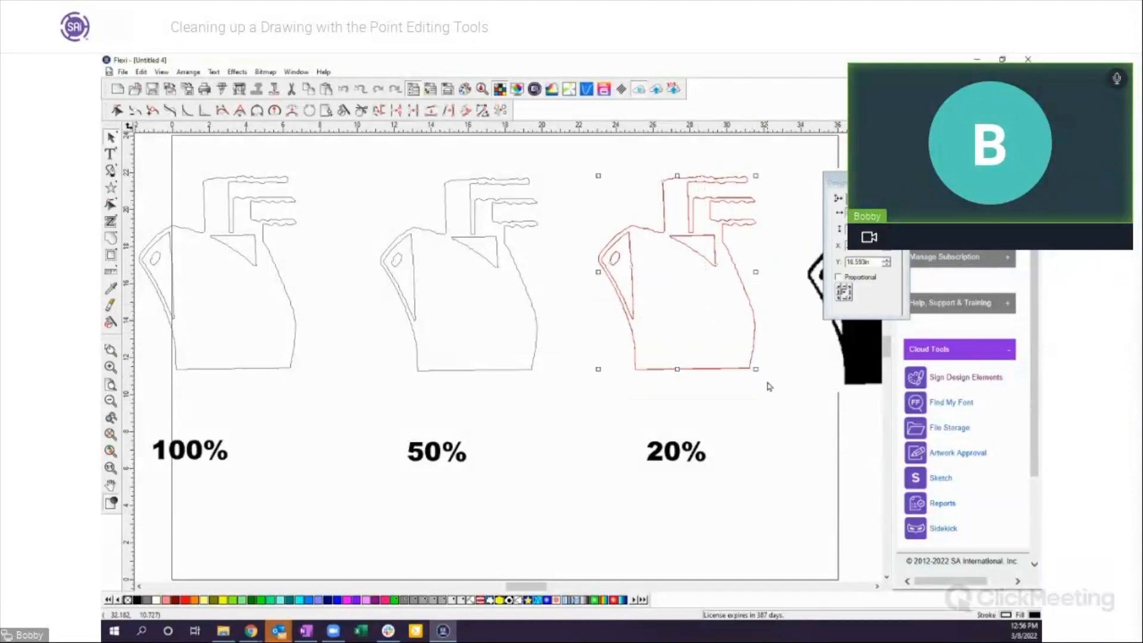
left_click(292, 110)
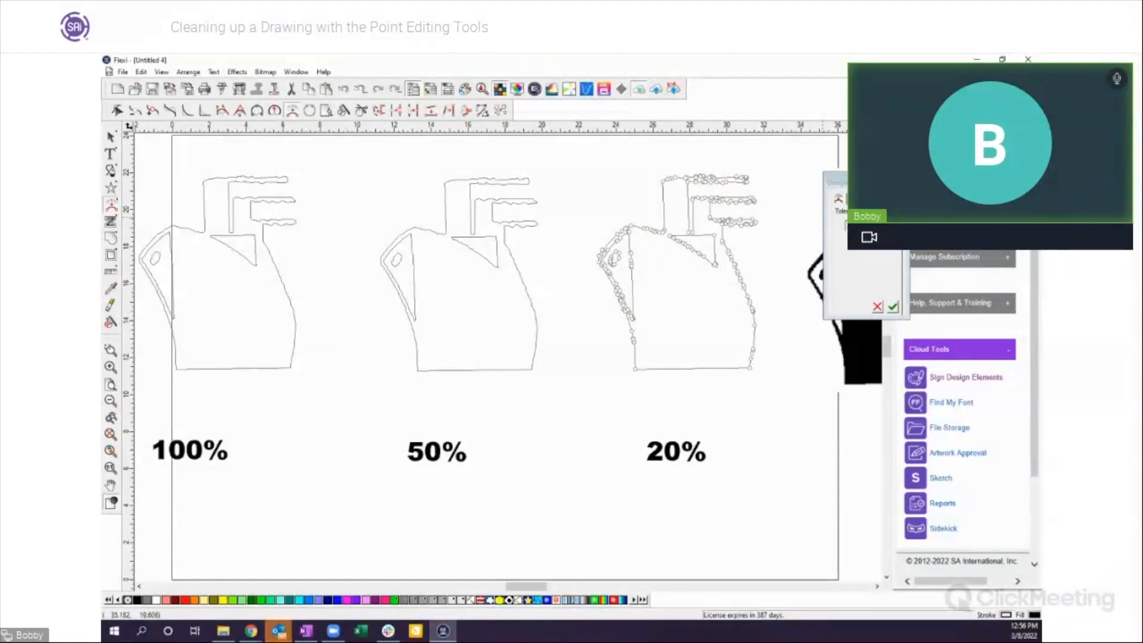
left_click_drag(860, 228, 809, 228)
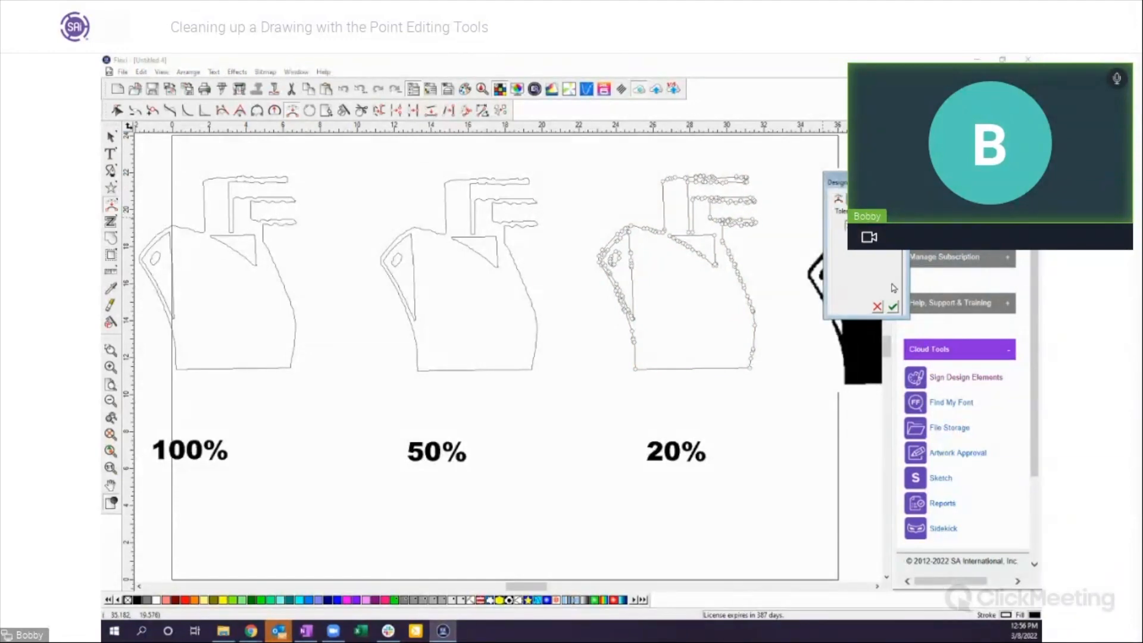
left_click(893, 308)
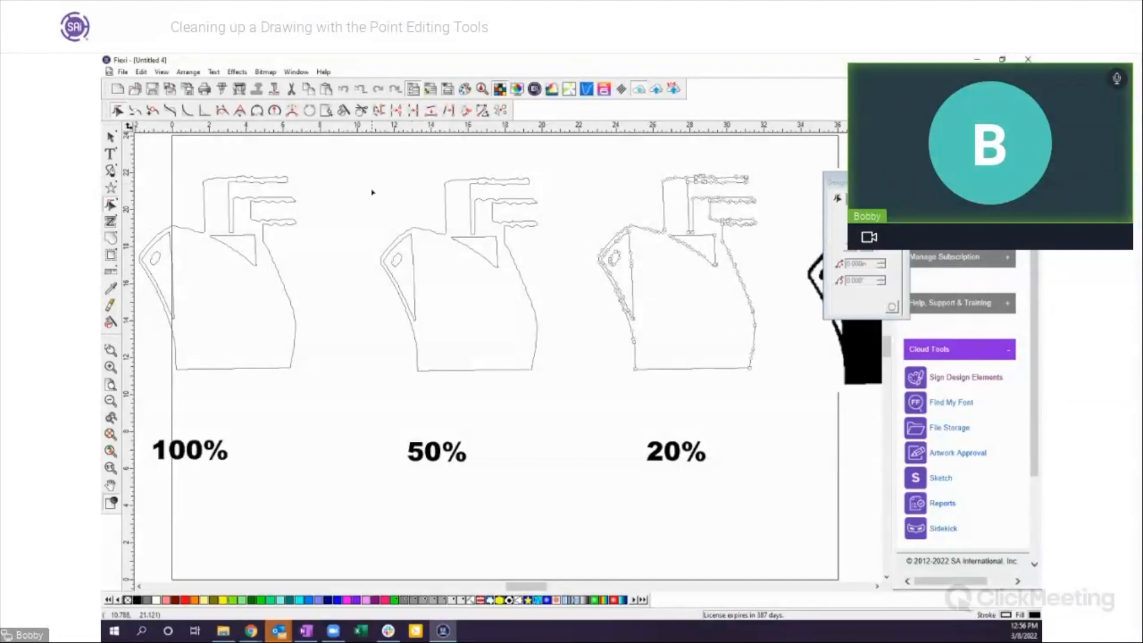
Step: Reduce the points of the ship outline above the 50% label, using the tolerance given by its label
mouse_move(370, 171)
left_mouse_down()
mouse_move(551, 307)
mouse_move(559, 388)
left_mouse_up()
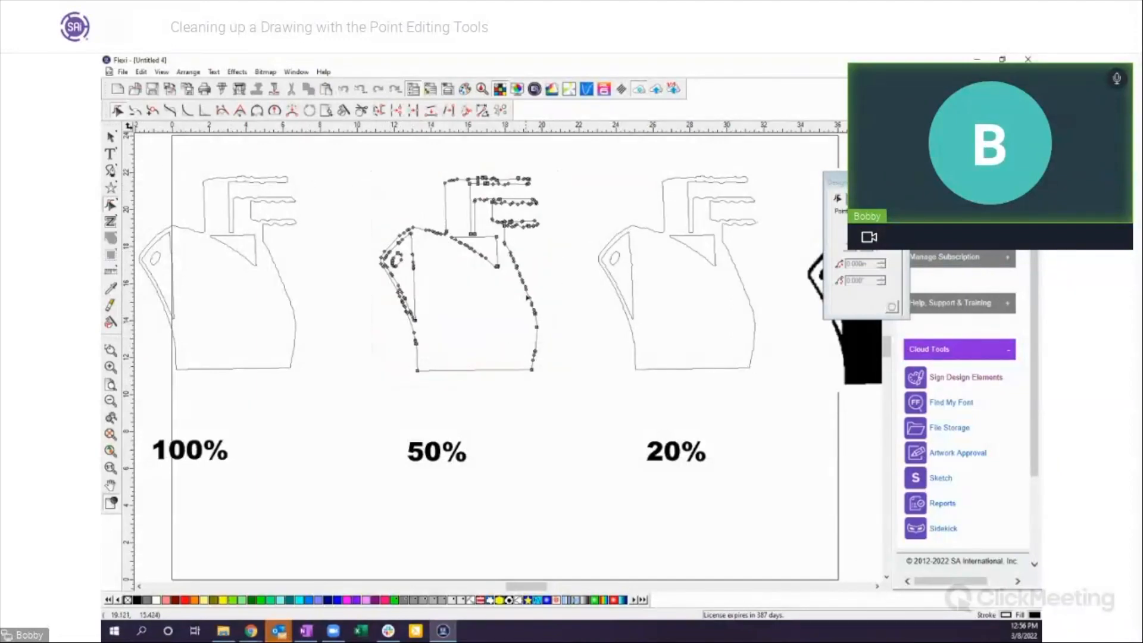
left_click(292, 110)
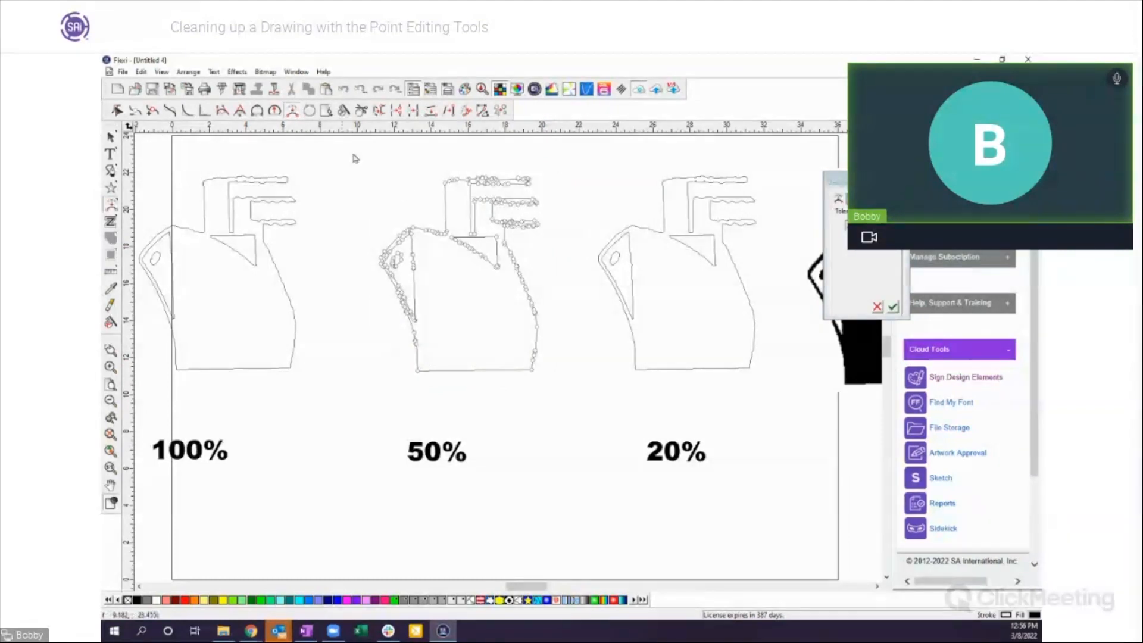
left_click_drag(865, 226, 806, 215)
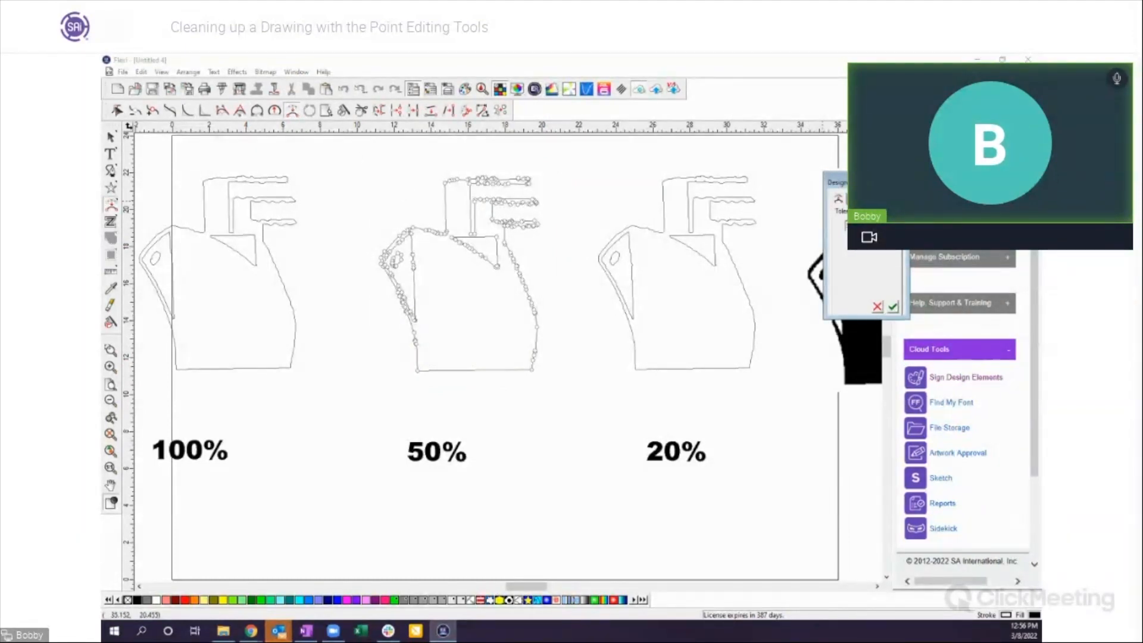
left_click(893, 307)
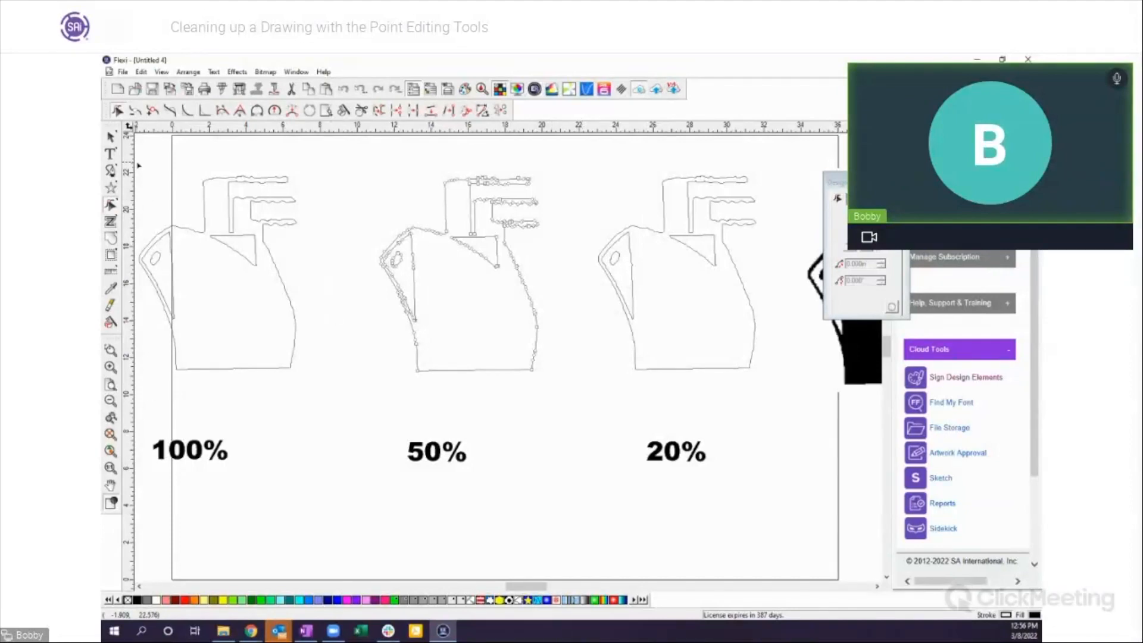
Step: Reduce the points of the ship outline above the 100% label, using the tolerance given by its label
mouse_move(139, 165)
left_mouse_down()
mouse_move(317, 346)
mouse_move(324, 384)
left_mouse_up()
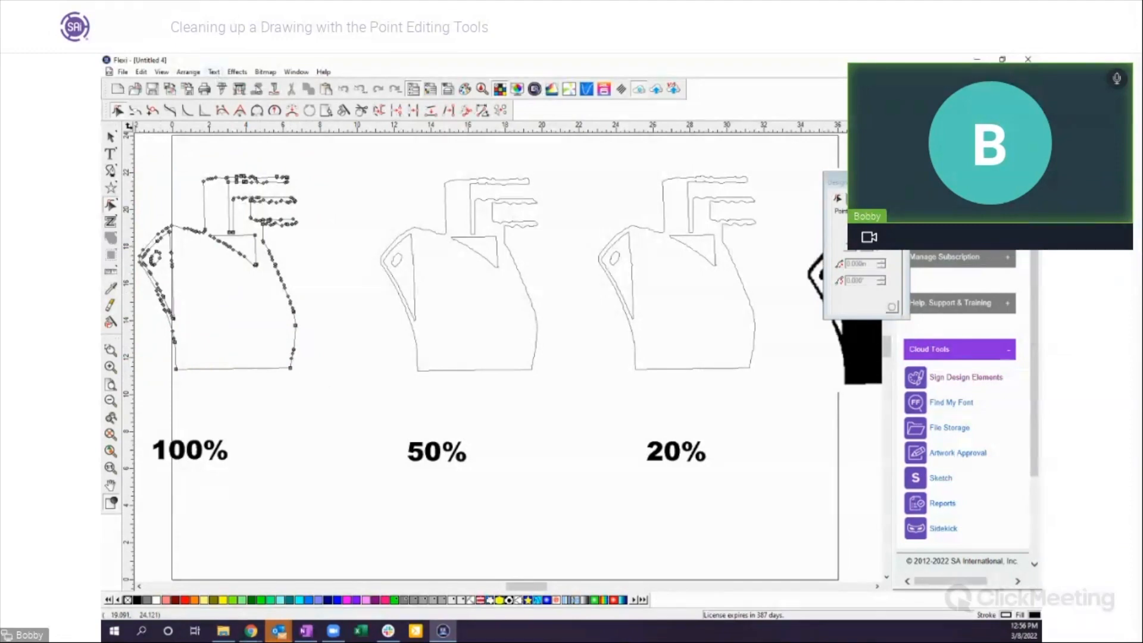
left_click(292, 110)
left_click_drag(863, 227, 781, 235)
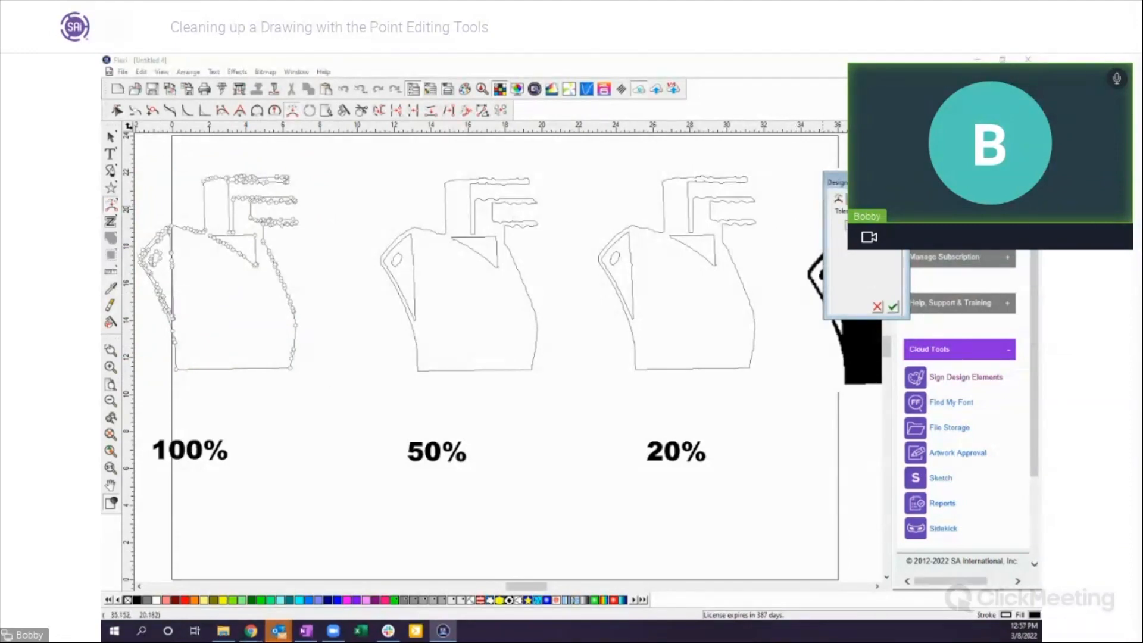
left_click(893, 308)
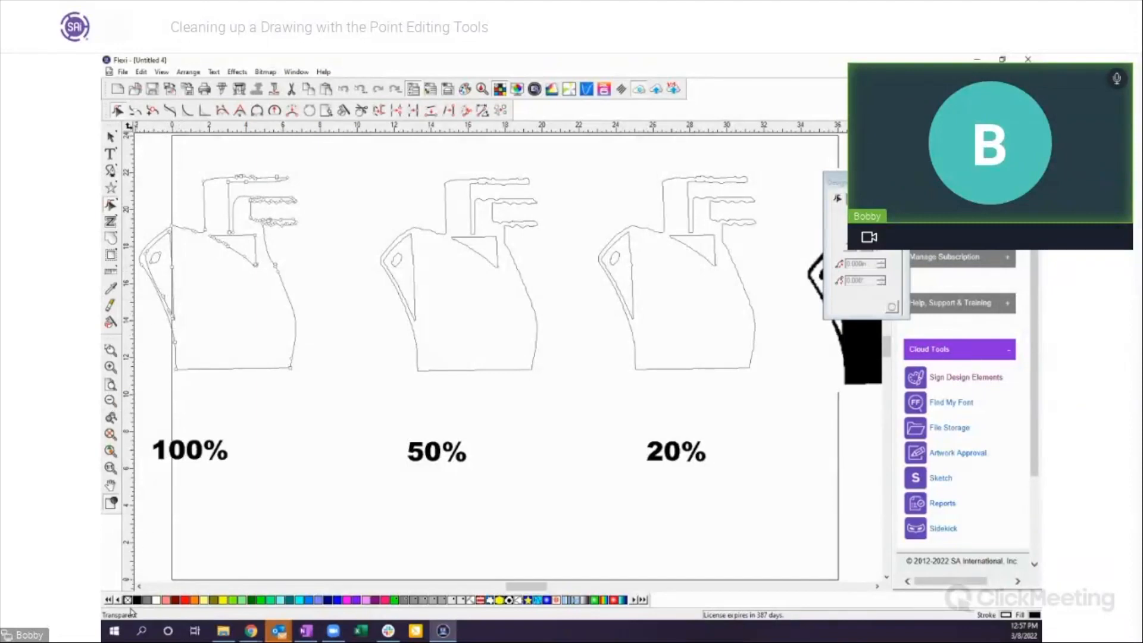
Step: Examine the bow, the small oval opening and the hull lines of the 100% ship outline close up
left_click(138, 587)
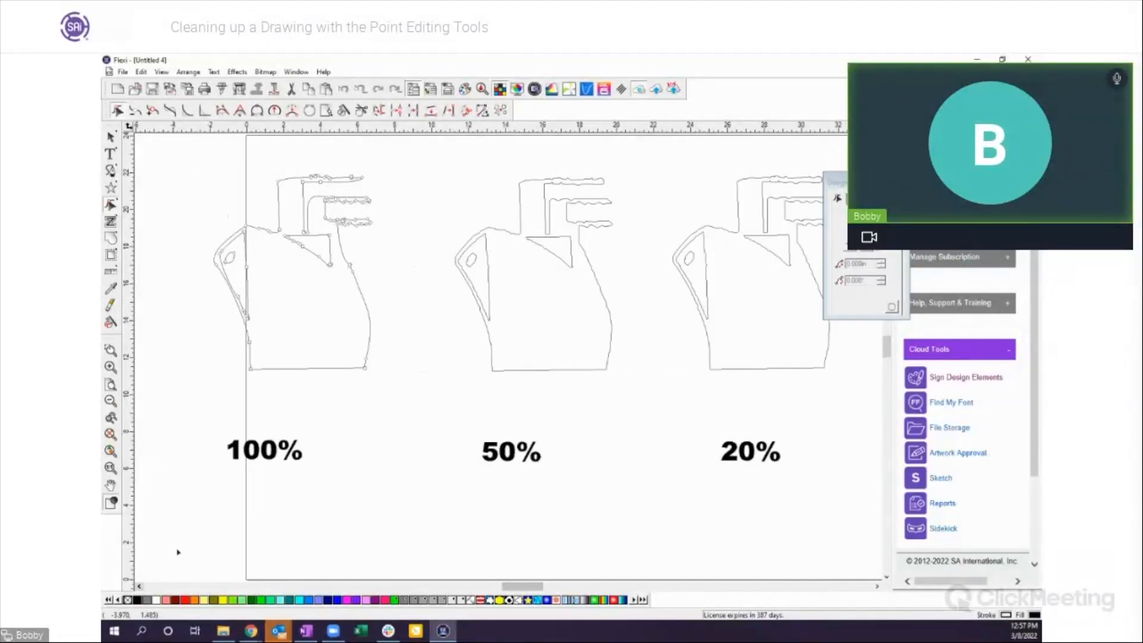
left_click(110, 136)
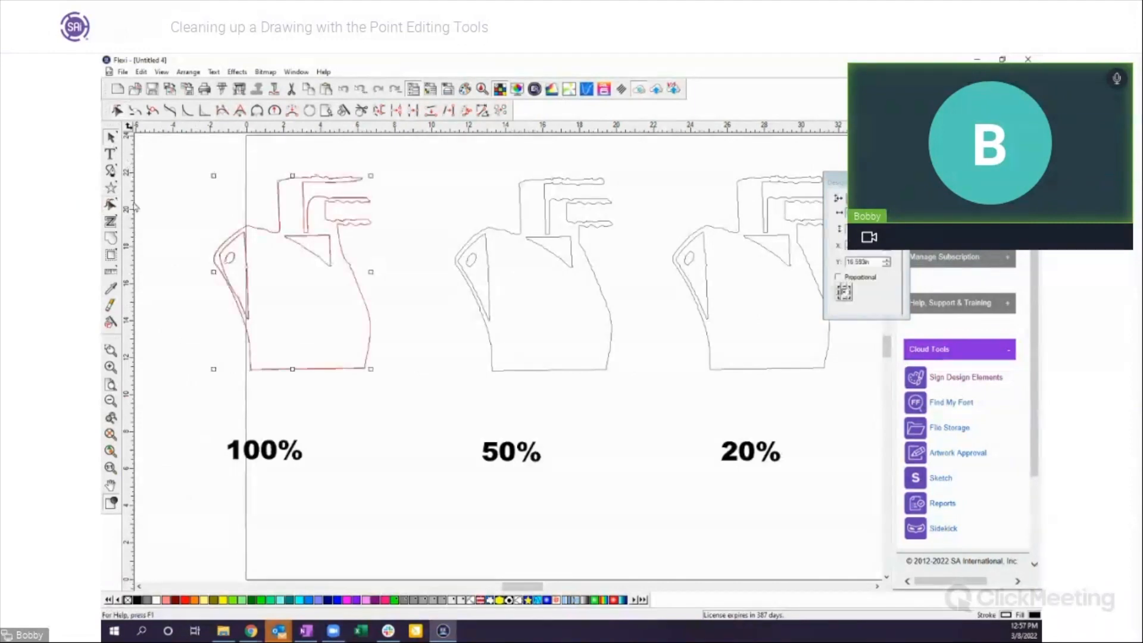
left_click(110, 350)
left_click_drag(214, 228, 261, 284)
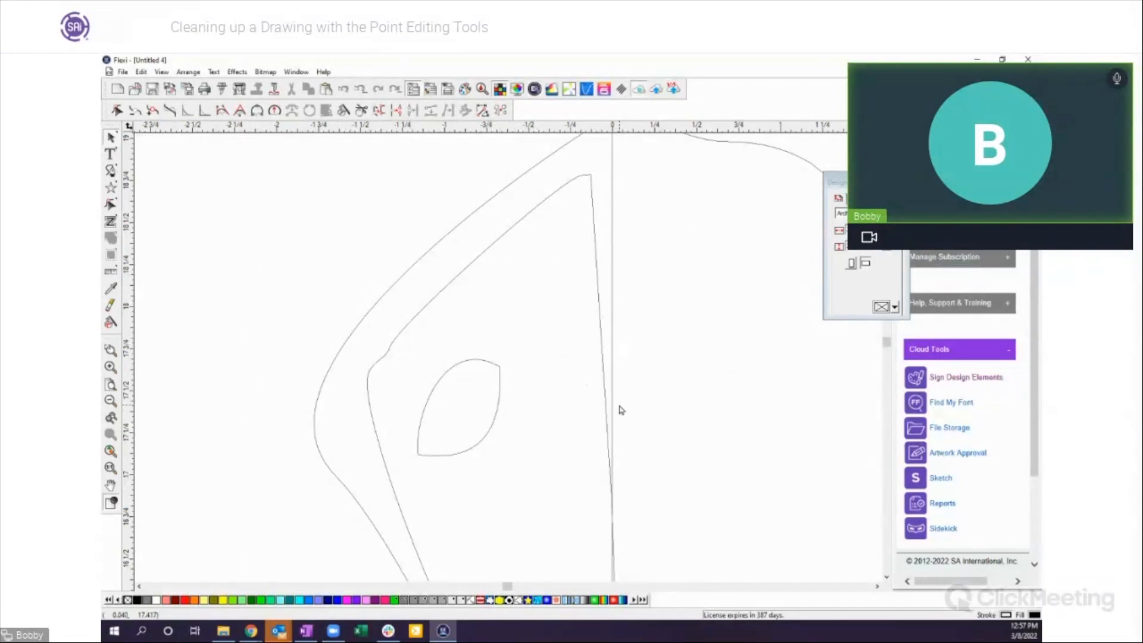
scroll(625, 415, "down", 10)
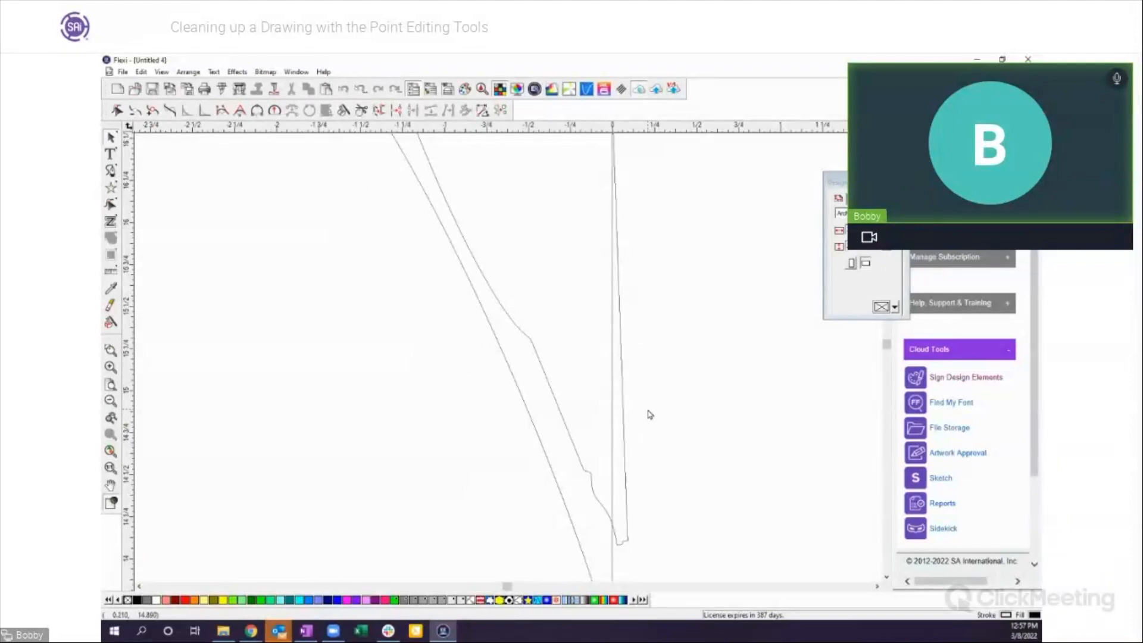
scroll(612, 402, "up", 6)
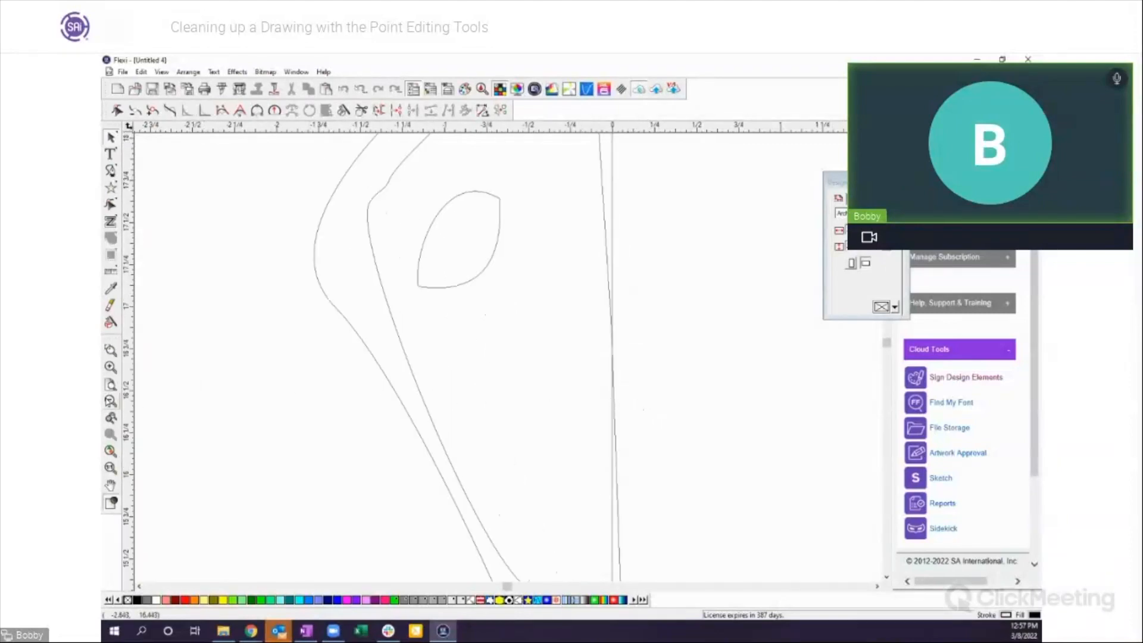
left_click(112, 400)
left_click(112, 401)
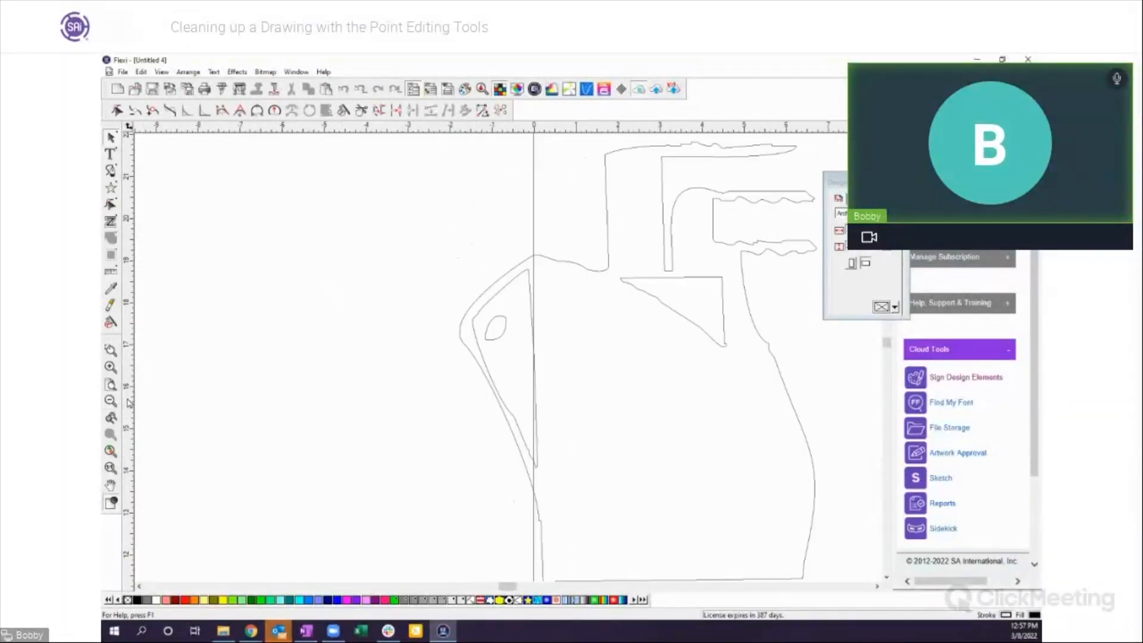
left_click(111, 401)
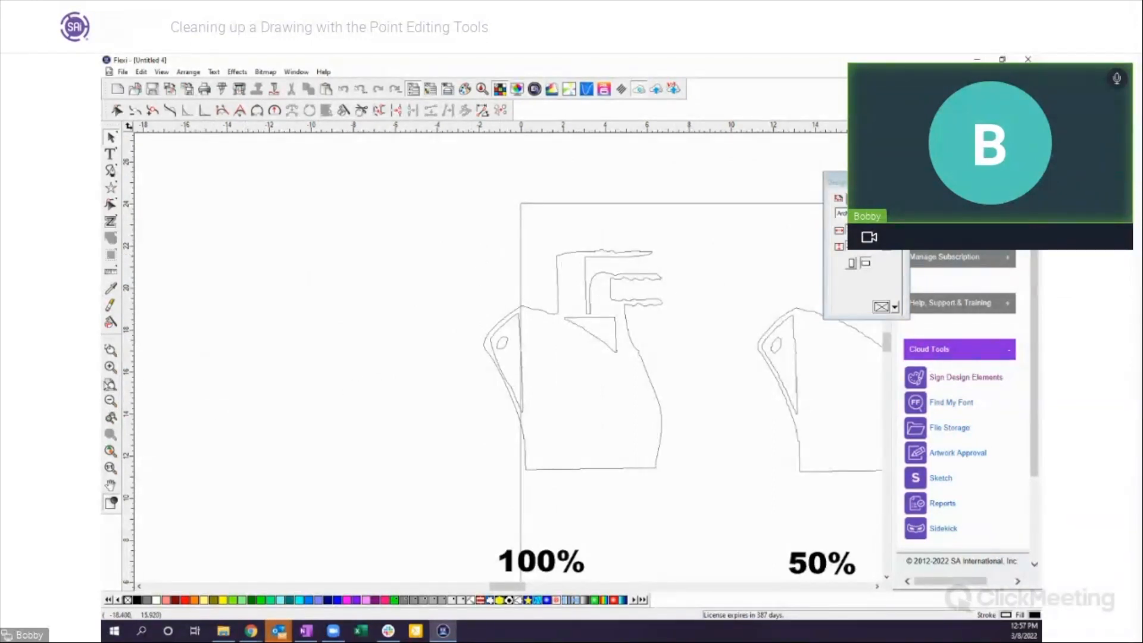
Step: Nudge all three ship outlines together with their percentage labels to the right until they sit inside the page's left edge
left_click(111, 401)
left_click_drag(500, 273, 854, 494)
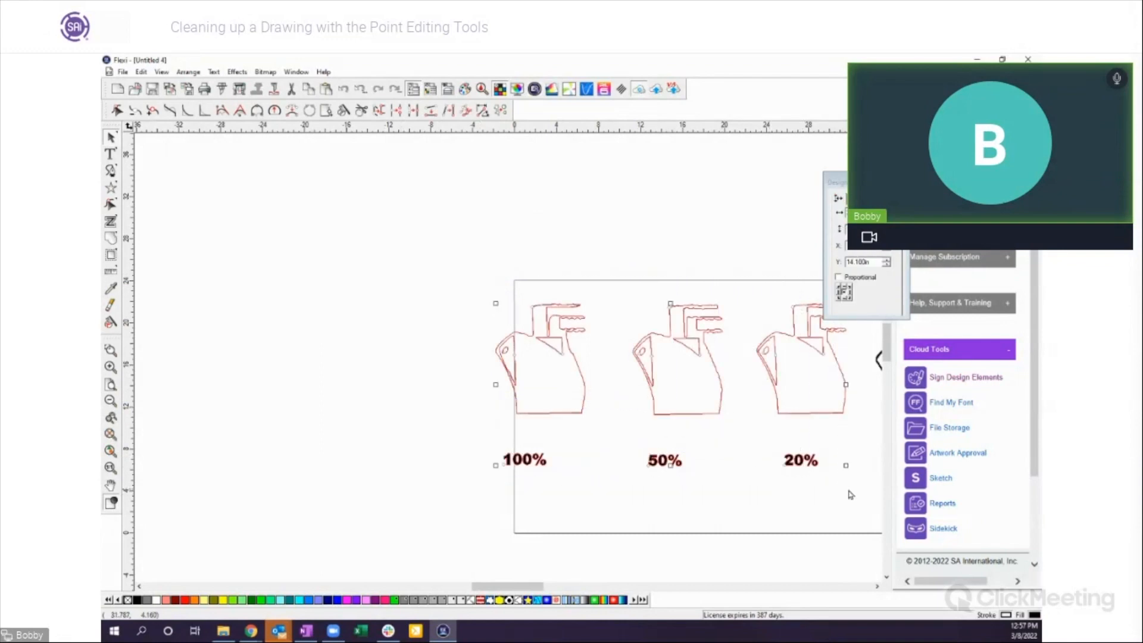
key("Right")
key("Right")
key("Right")
key("Right")
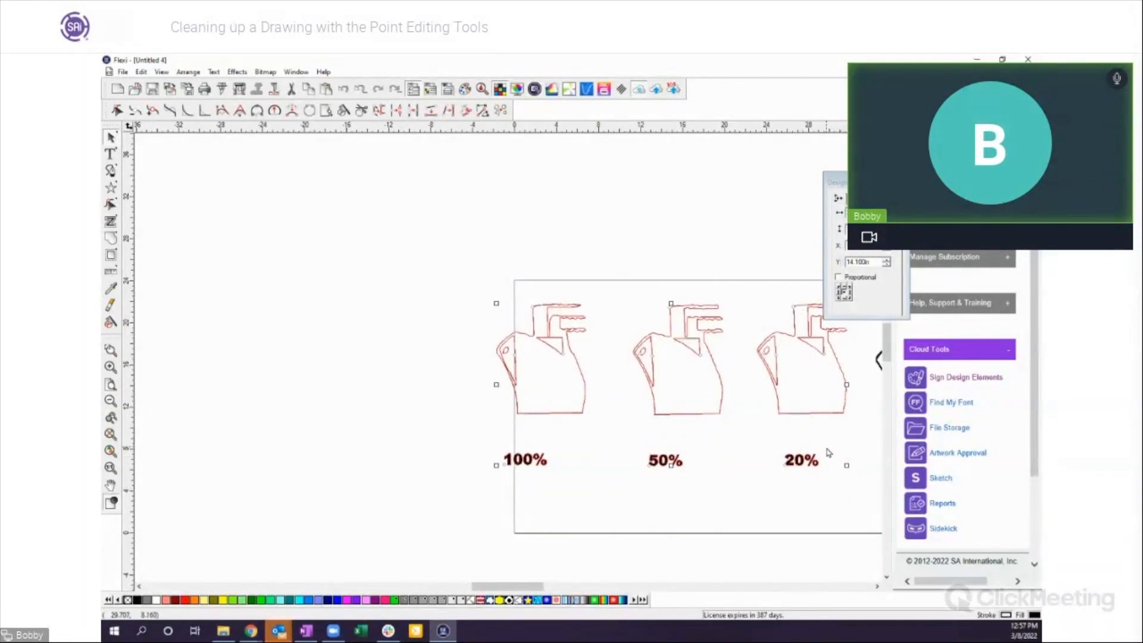
key("Right")
key("Right")
key("Right")
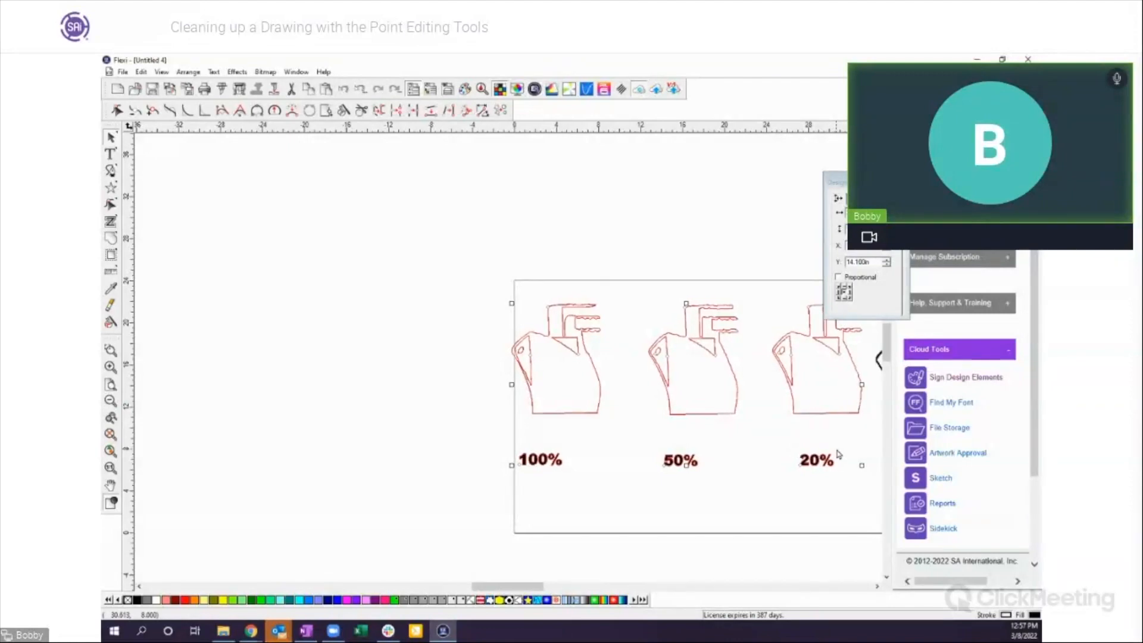
key("Right")
key("Right")
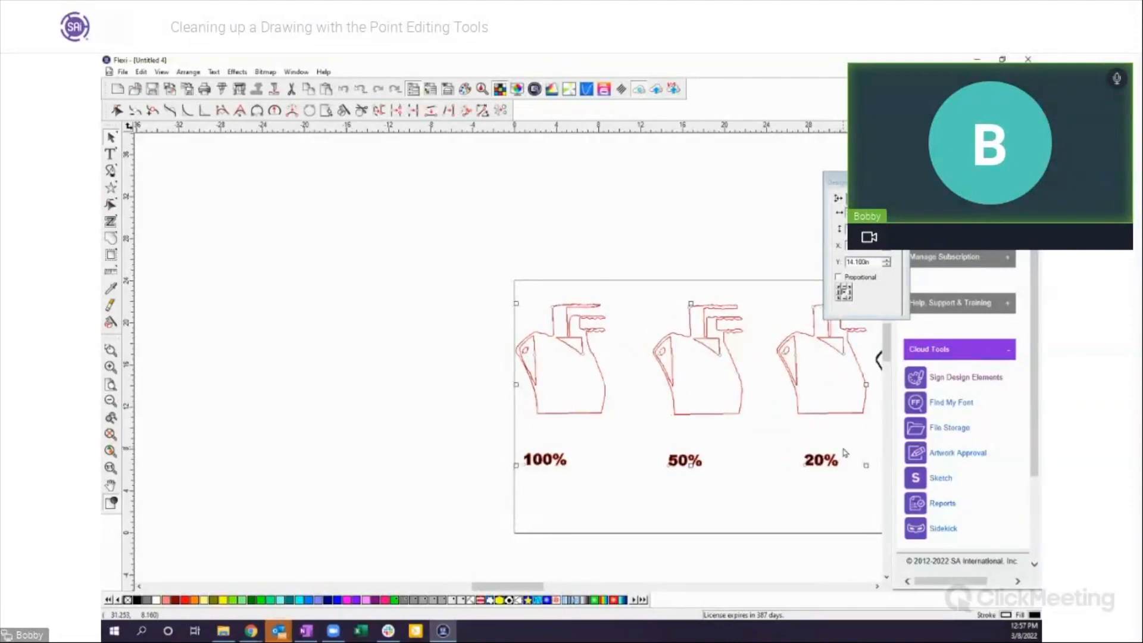
left_click(643, 442)
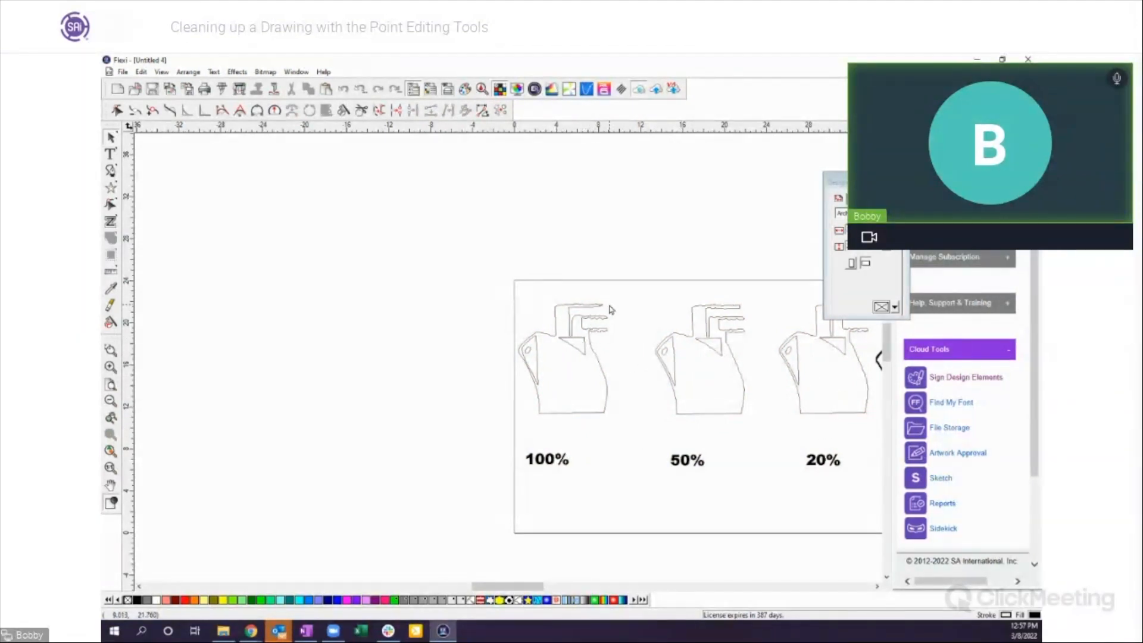
Step: Move the design settings window out of the way and compare the funnels and smoke lines of the 20% ship with those of the 100% ship
left_click_drag(857, 183, 925, 171)
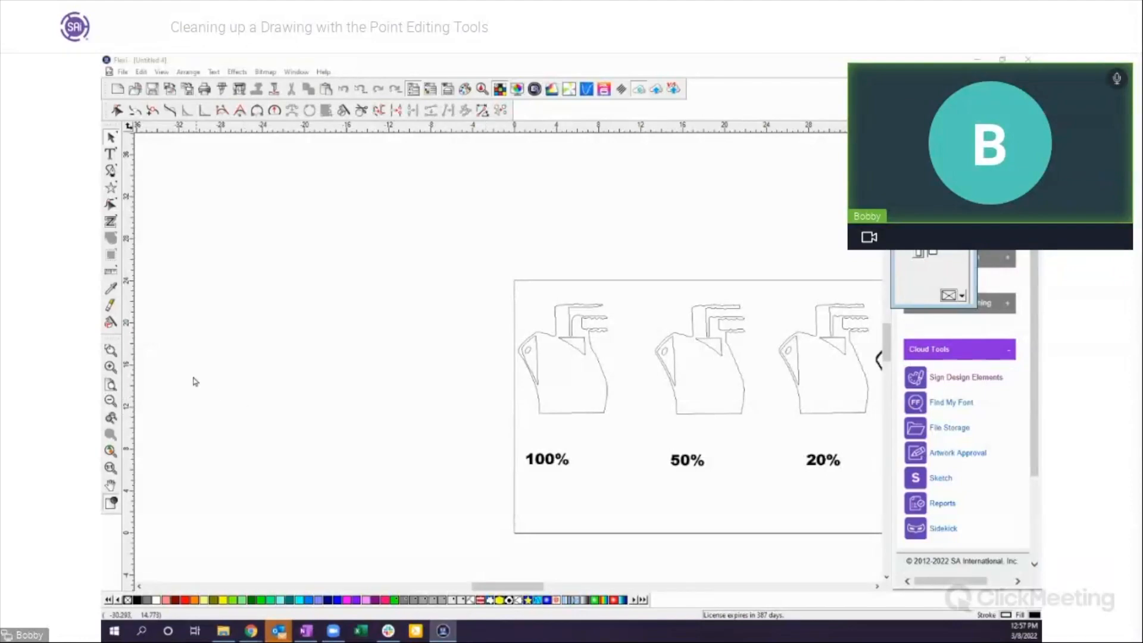
left_click(110, 351)
left_click_drag(787, 298, 875, 364)
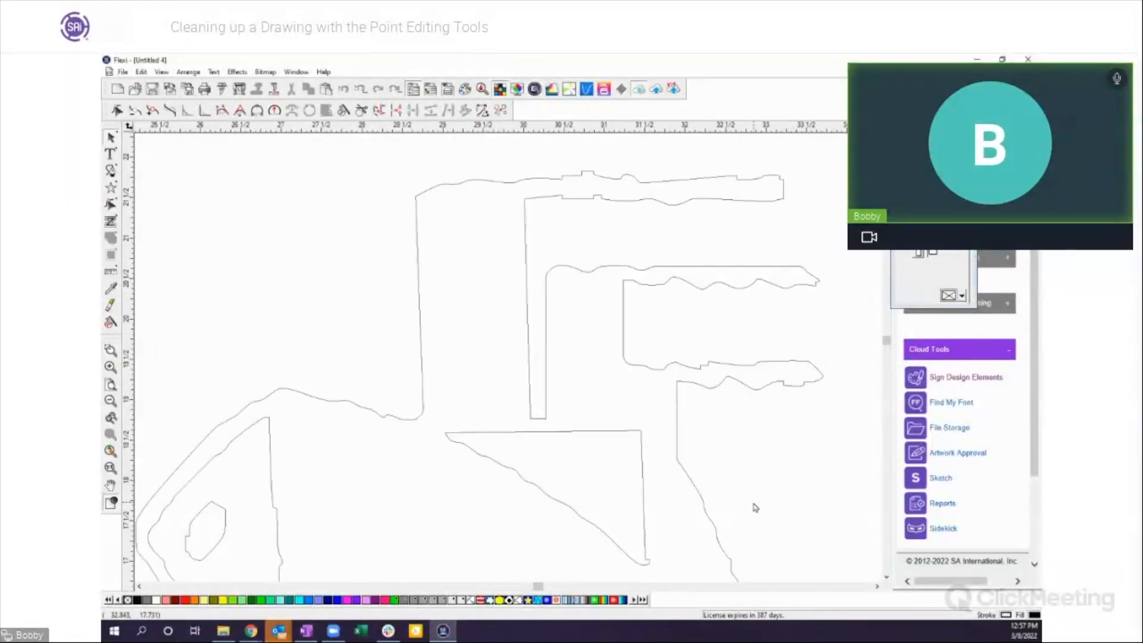
left_click(138, 586)
left_click(139, 586)
left_click(138, 587)
left_click(139, 586)
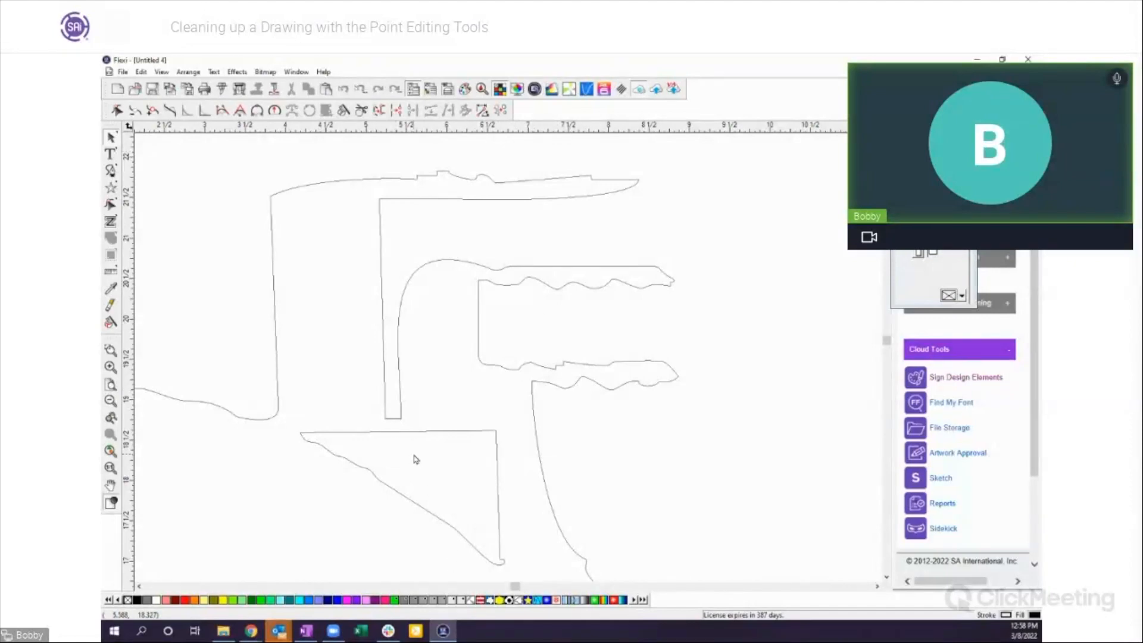
Step: Replace the jagged stern edge of the 50% ship outline with a single smooth arc down to the base corner
left_click(110, 403)
left_click(110, 403)
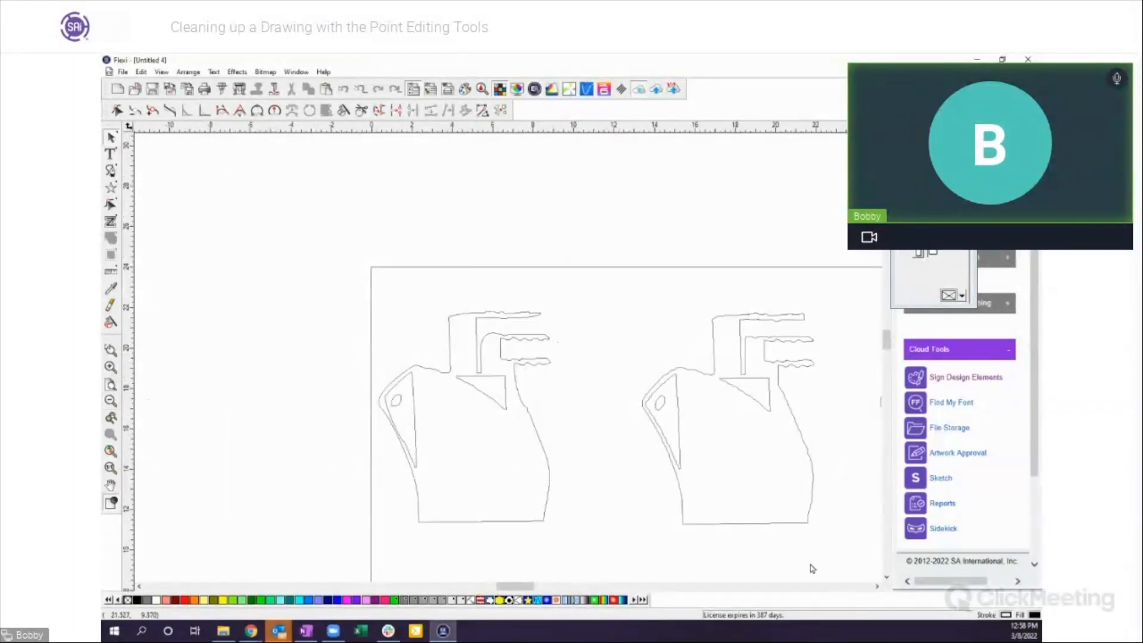
left_click(877, 586)
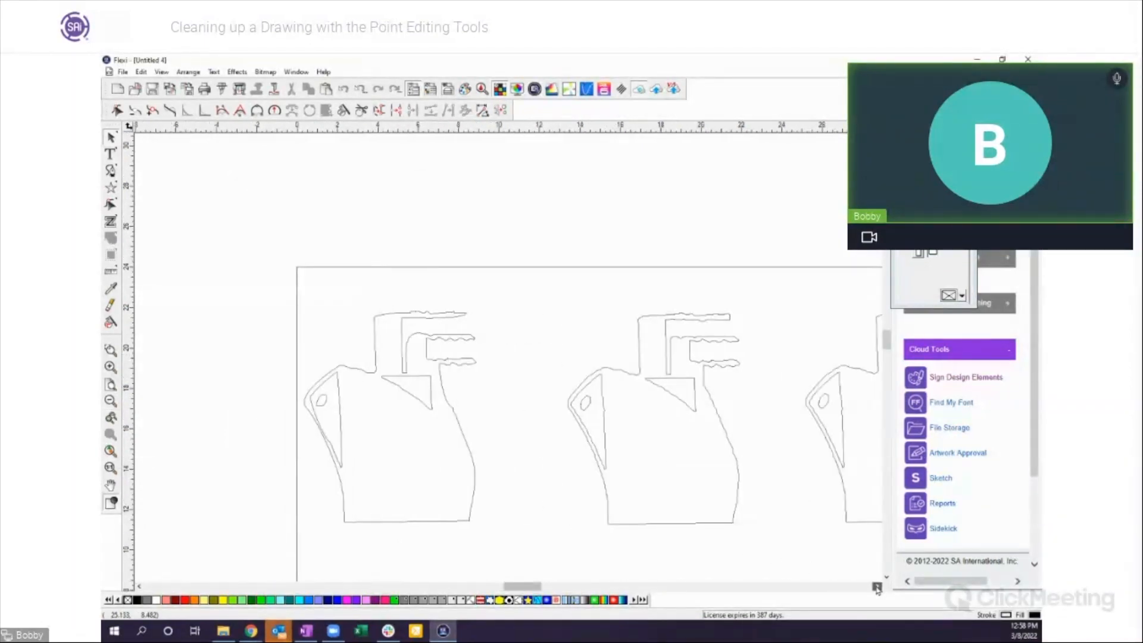
left_click(877, 587)
left_click(876, 586)
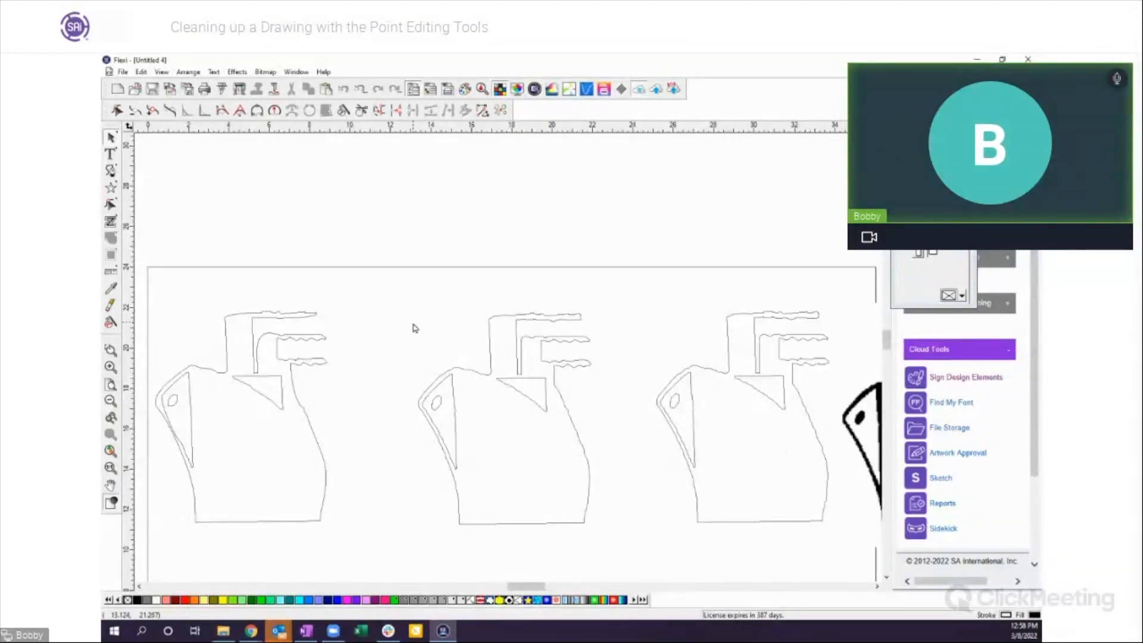
left_click(258, 112)
left_click(554, 385)
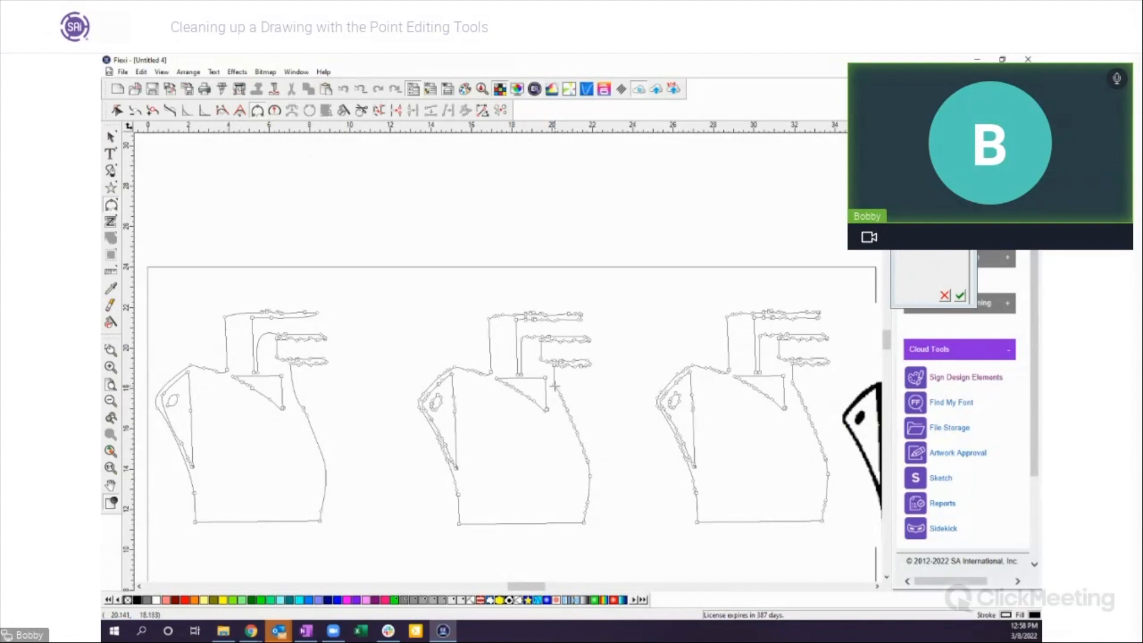
left_click(584, 522)
left_click(960, 296)
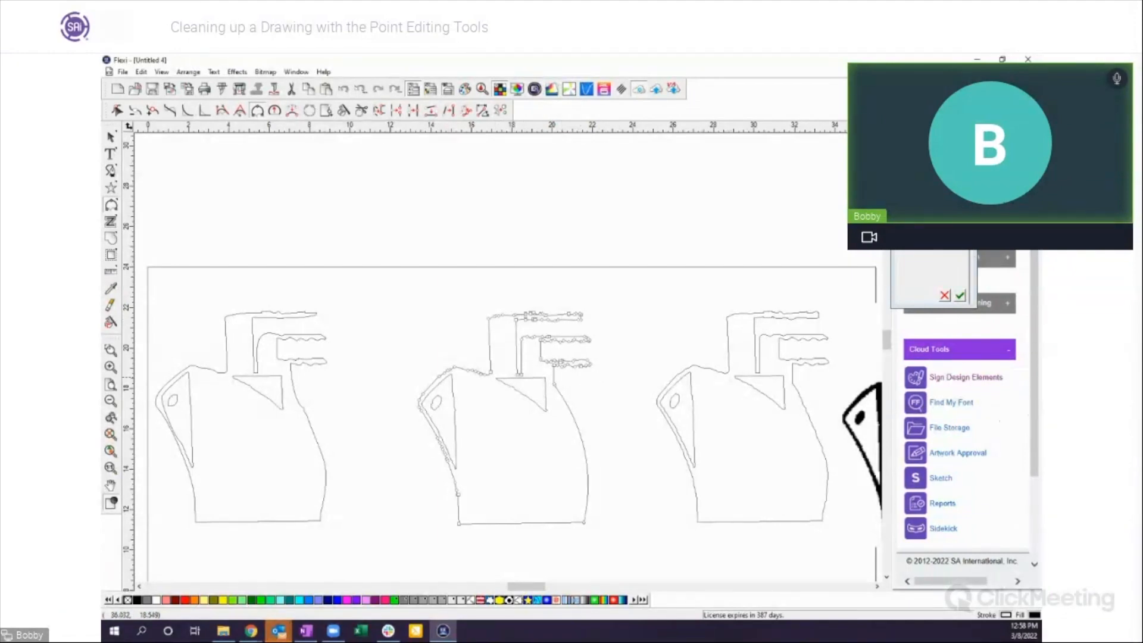
Step: Delete all three ship outlines, their percentage labels and the black ship bitmap from the design
left_click(110, 400)
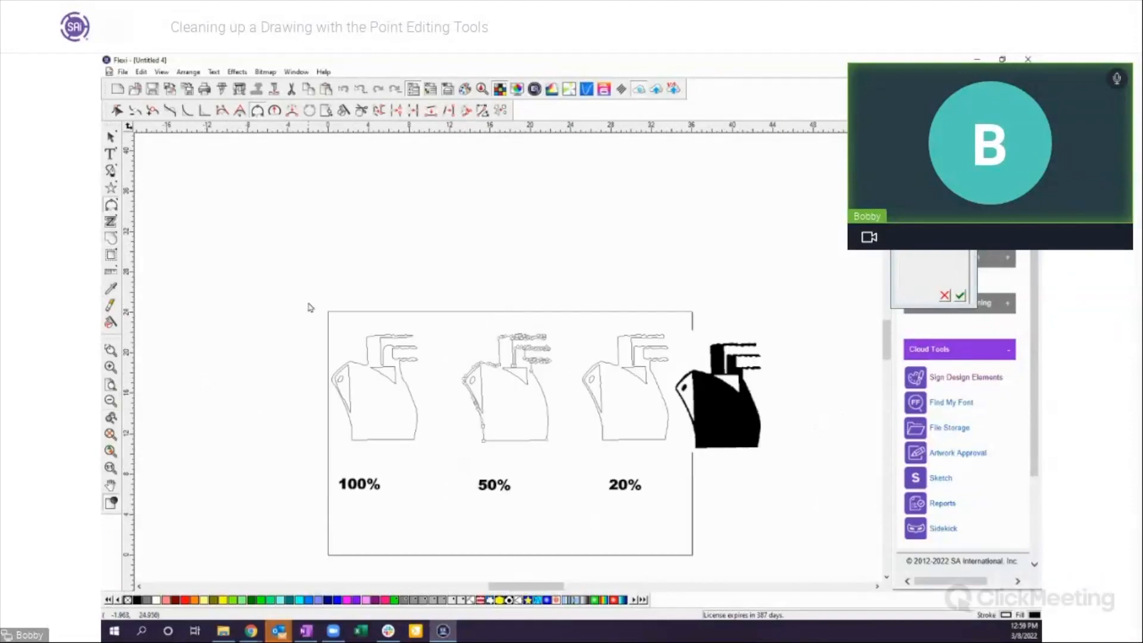
left_click(110, 137)
left_click_drag(266, 260, 814, 528)
key("Delete")
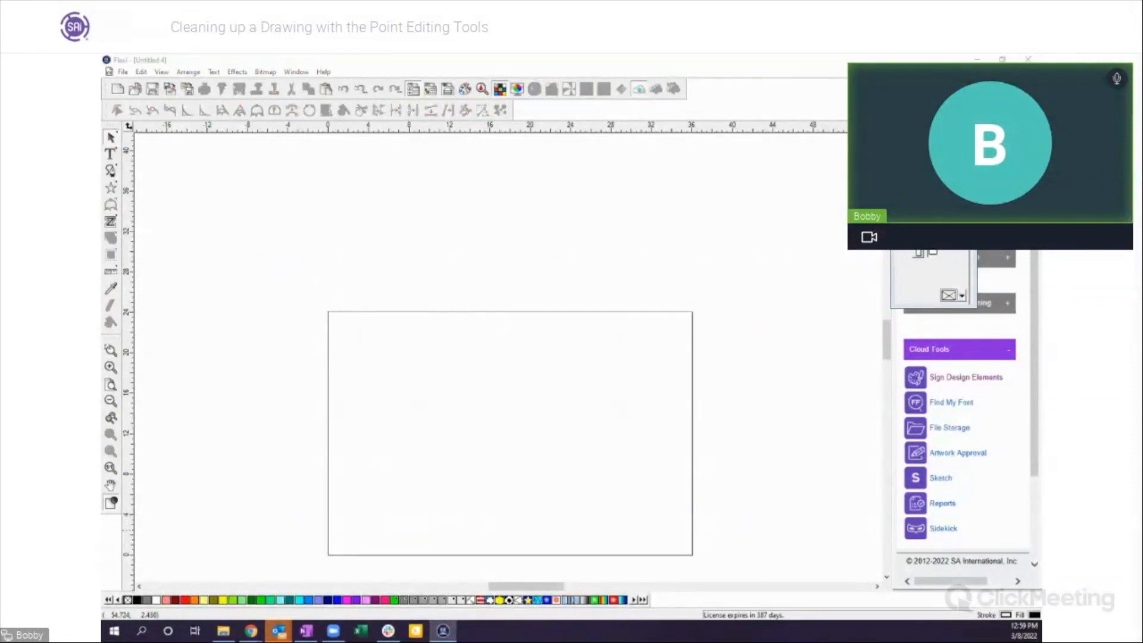
Step: Place the black city skyline artwork on the empty page, enlarge it to about 16 inches wide and inspect its windows close up
left_click_drag(781, 444, 466, 407)
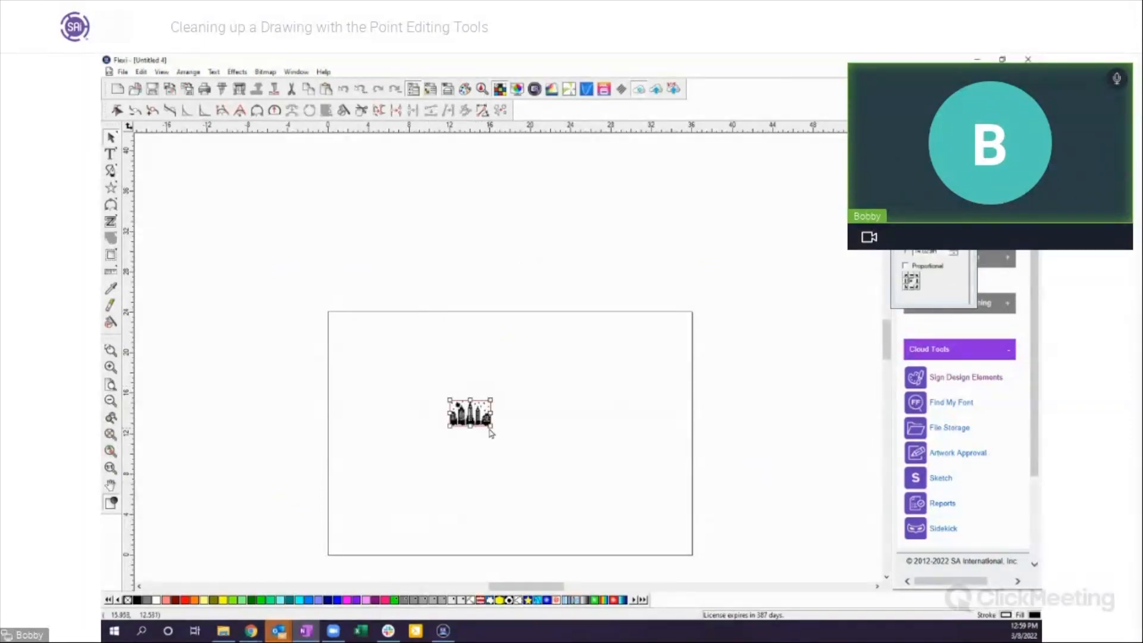
left_click_drag(492, 427, 514, 455)
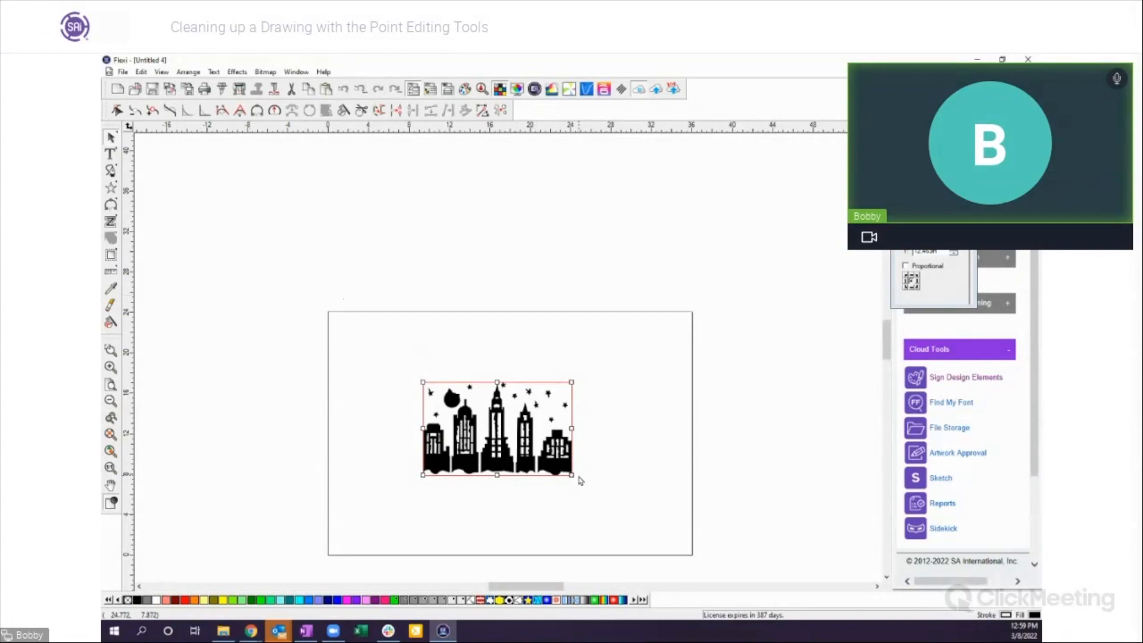
left_click_drag(572, 474, 584, 482)
left_click(110, 350)
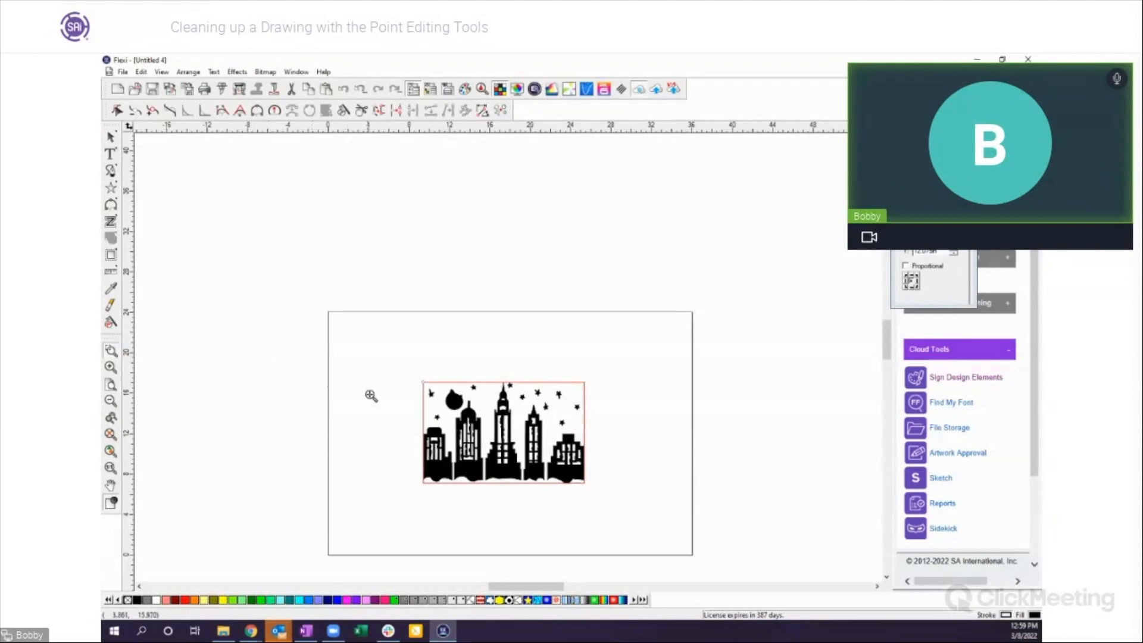
left_click_drag(439, 410, 485, 445)
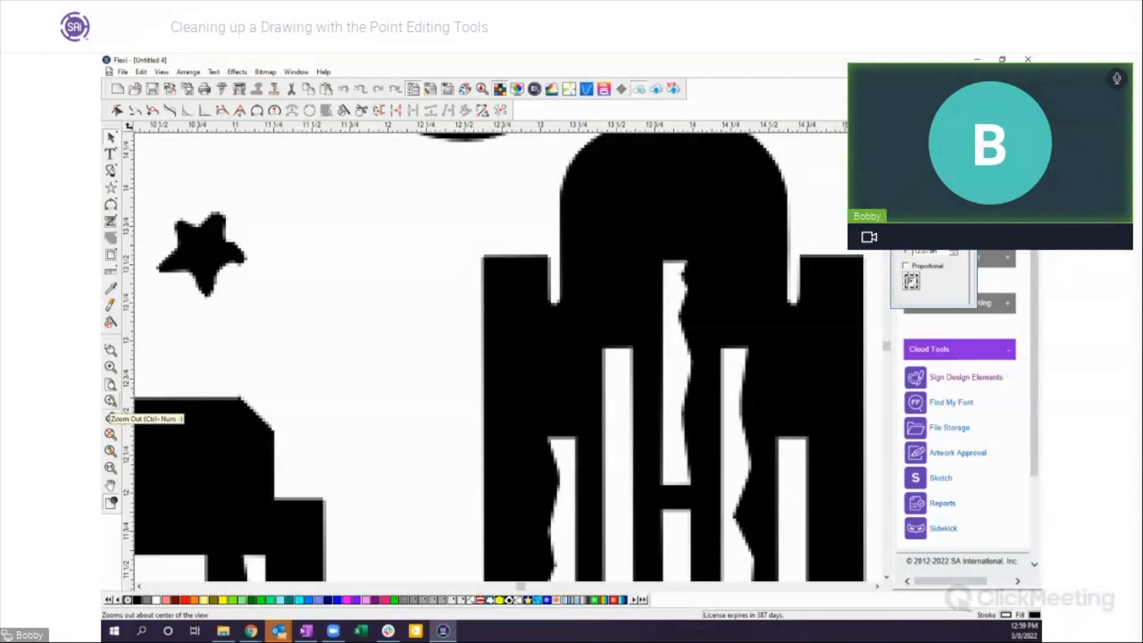
left_click(111, 401)
left_click(110, 401)
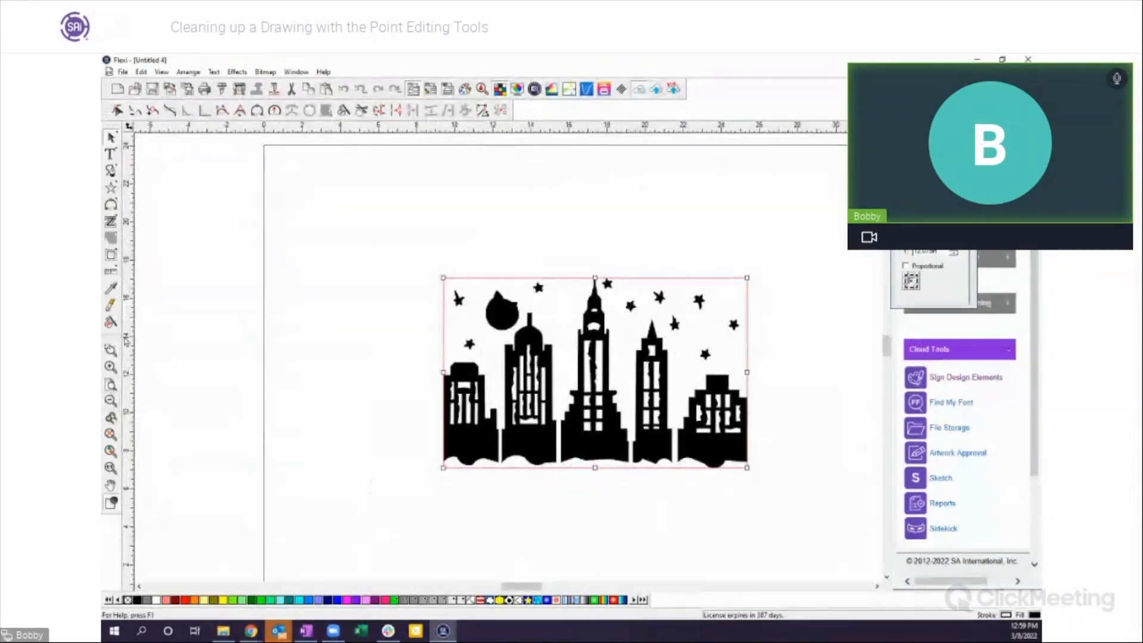
Step: Try to trace the whole skyline artwork while it is still masked
left_click(111, 223)
left_click_drag(423, 240, 868, 526)
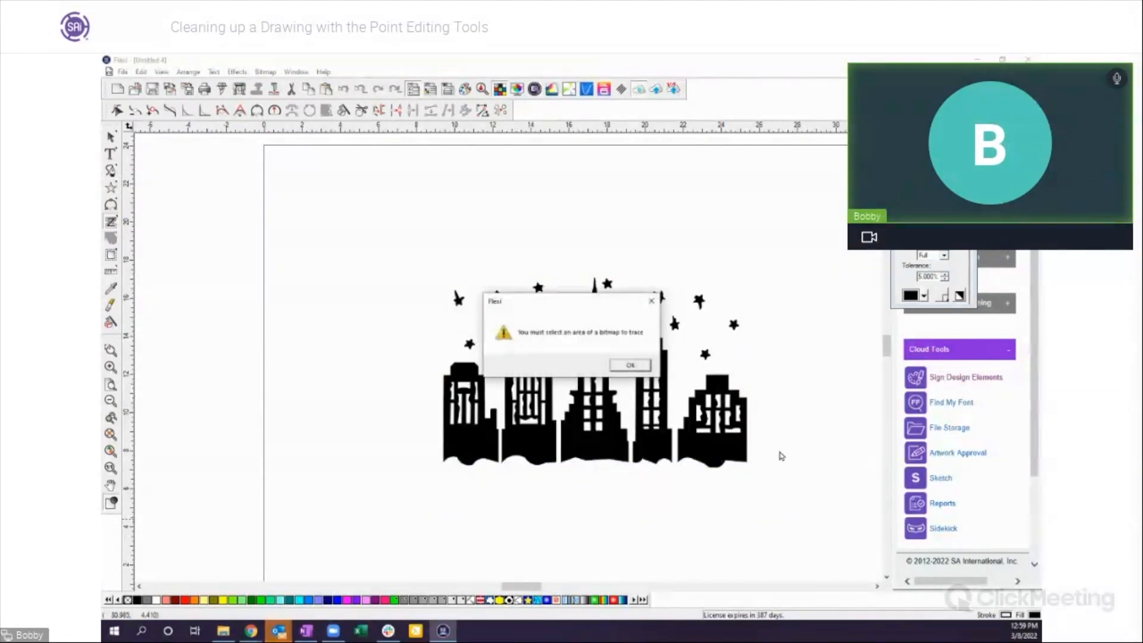
left_click(630, 366)
left_click_drag(408, 260, 776, 502)
left_click(630, 365)
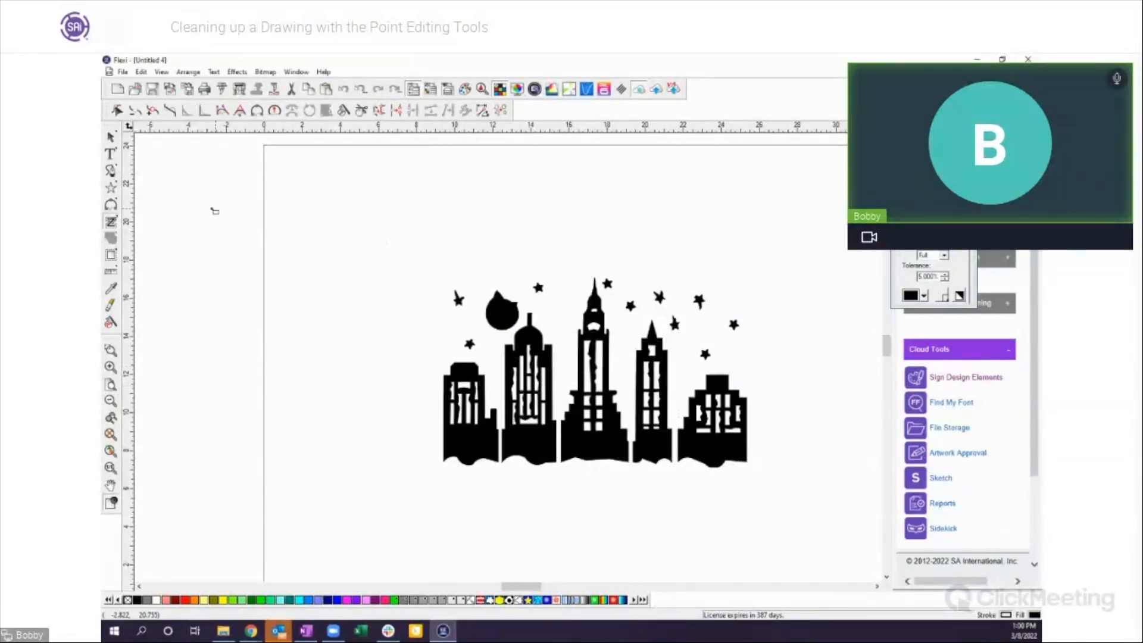
Step: Unmask the skyline artwork and delete the black rectangle that covers the bitmap
left_click(111, 138)
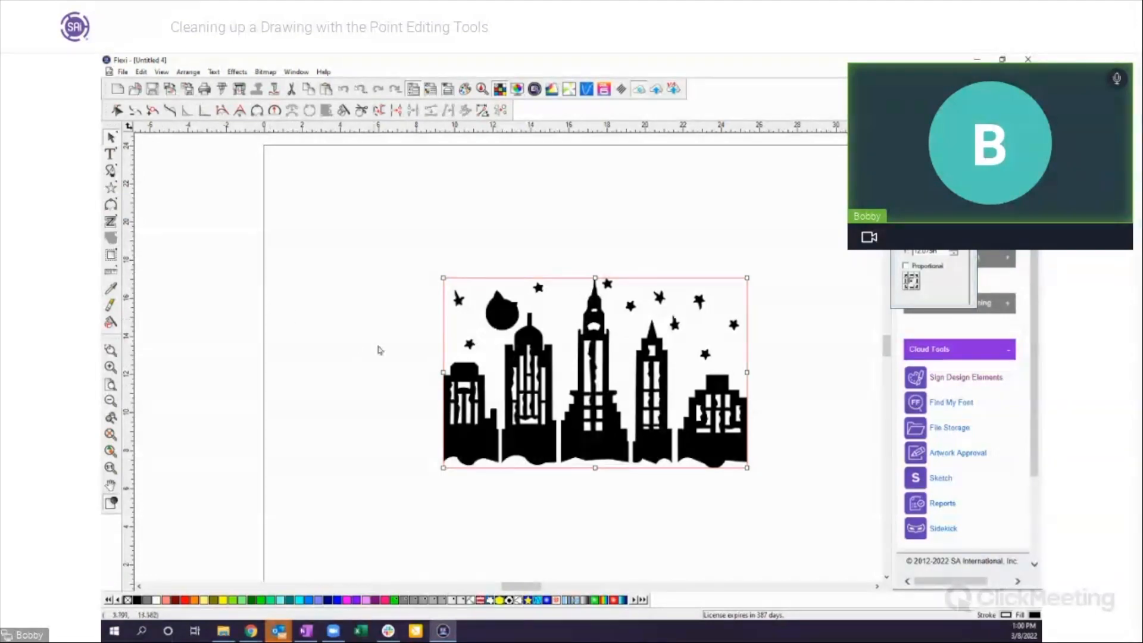
right_click(530, 337)
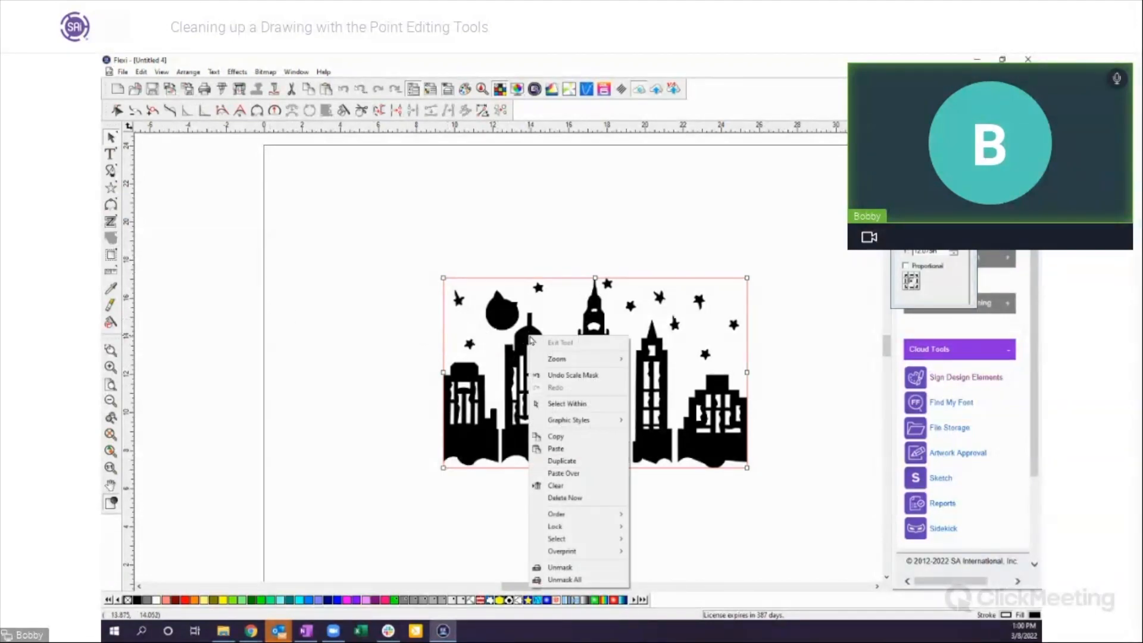
left_click(560, 568)
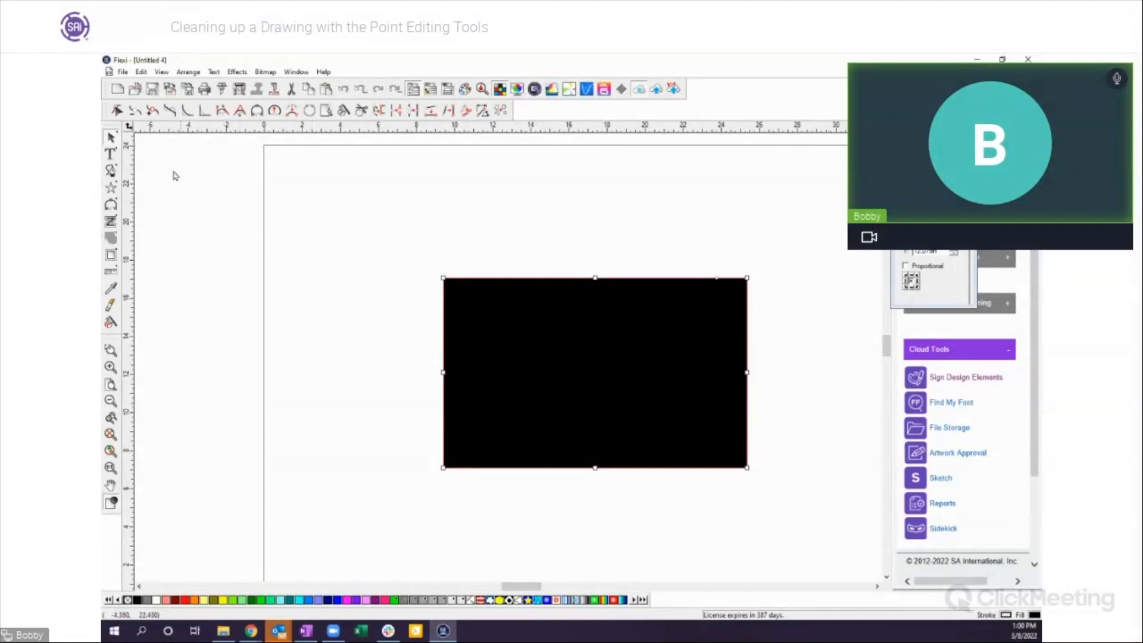
left_click(202, 194)
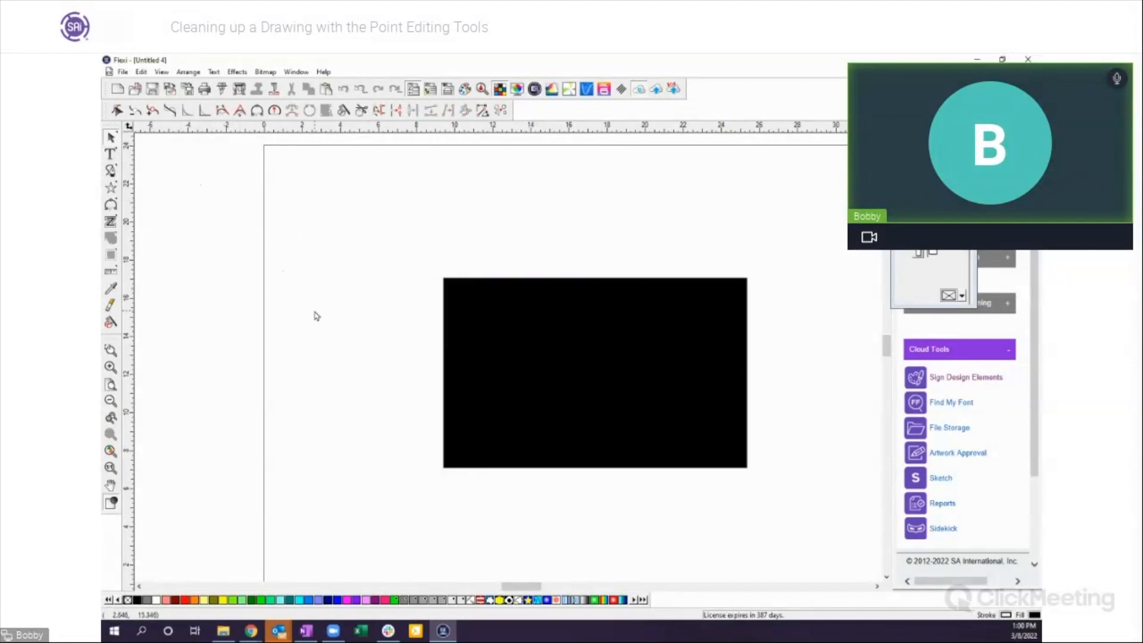
left_click(549, 386)
left_click_drag(592, 369, 267, 277)
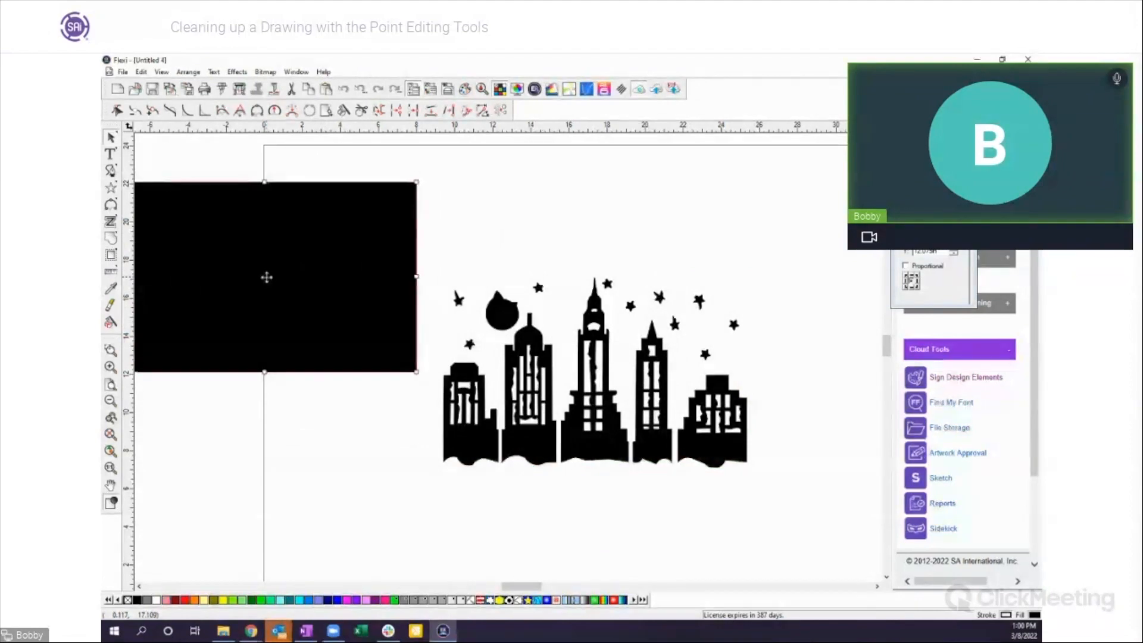
key("Delete")
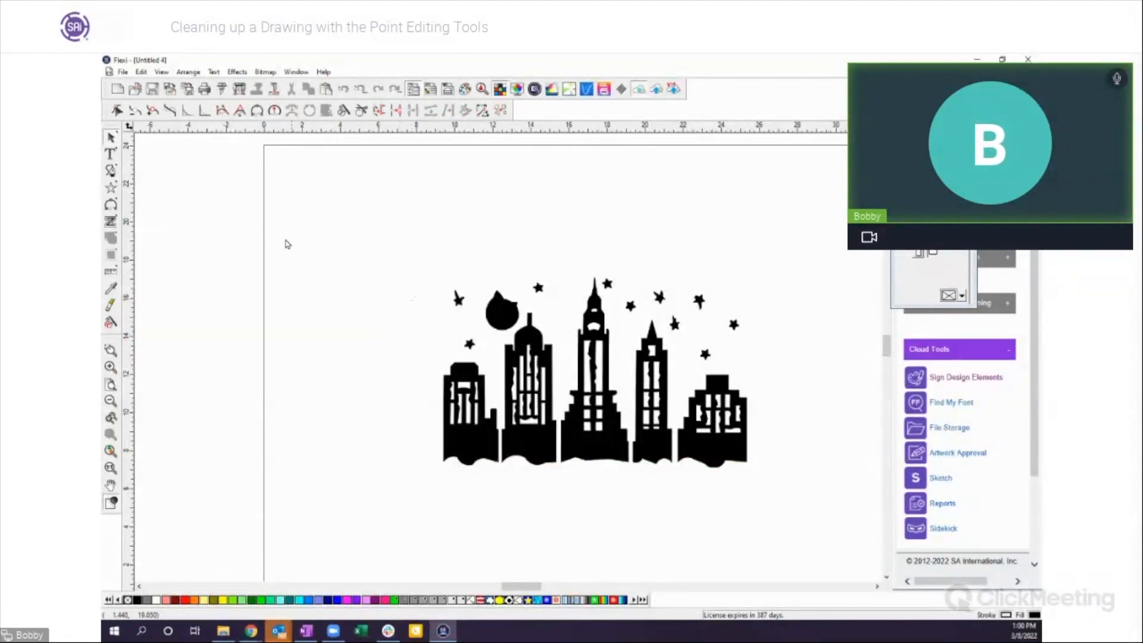
Step: Trace the whole skyline bitmap and move the bitmap to the left of the traced outlines
left_click(110, 221)
left_click_drag(408, 256, 800, 482)
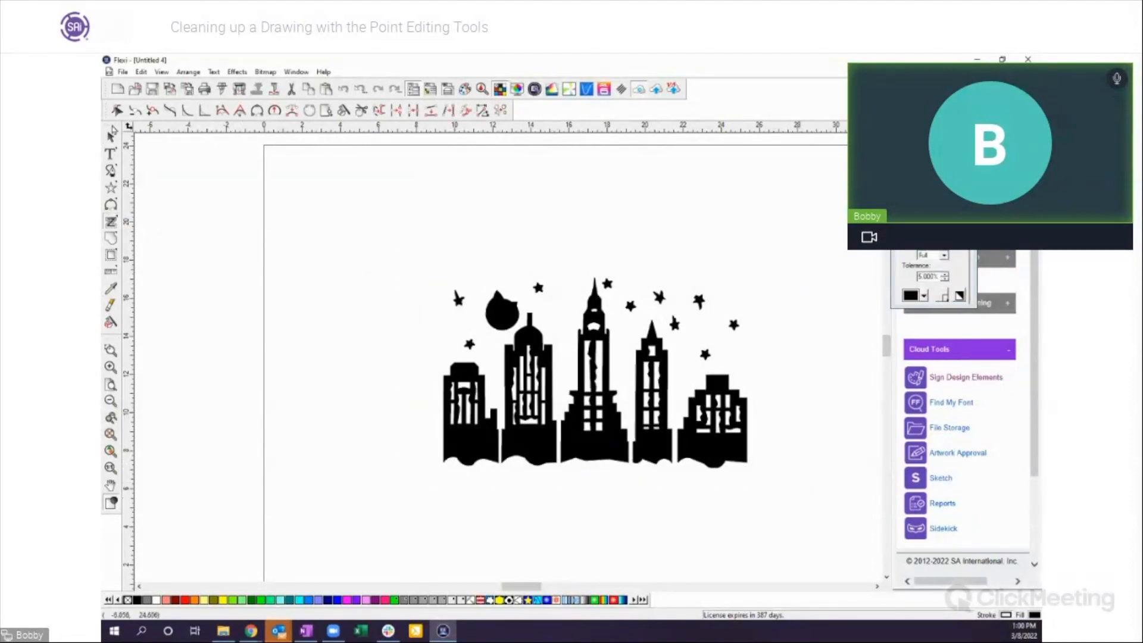
left_click(111, 137)
left_click(441, 333)
left_click(452, 327)
left_click_drag(453, 325, 300, 409)
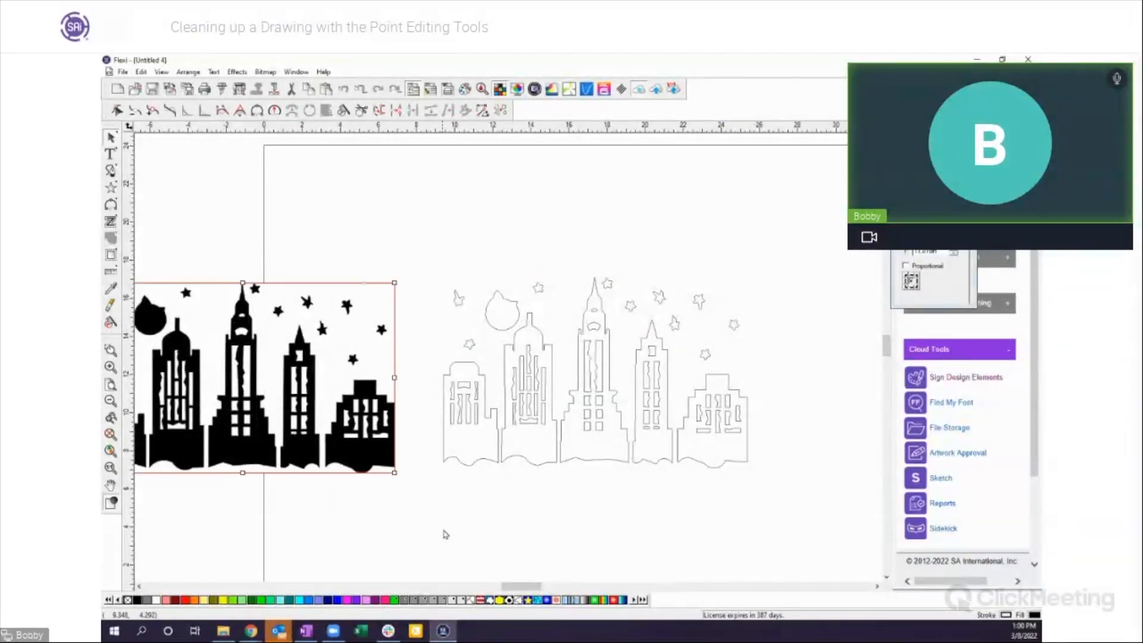
Step: Move all the traced skyline outlines together slightly to the right, farther from the bitmap
left_click(472, 547)
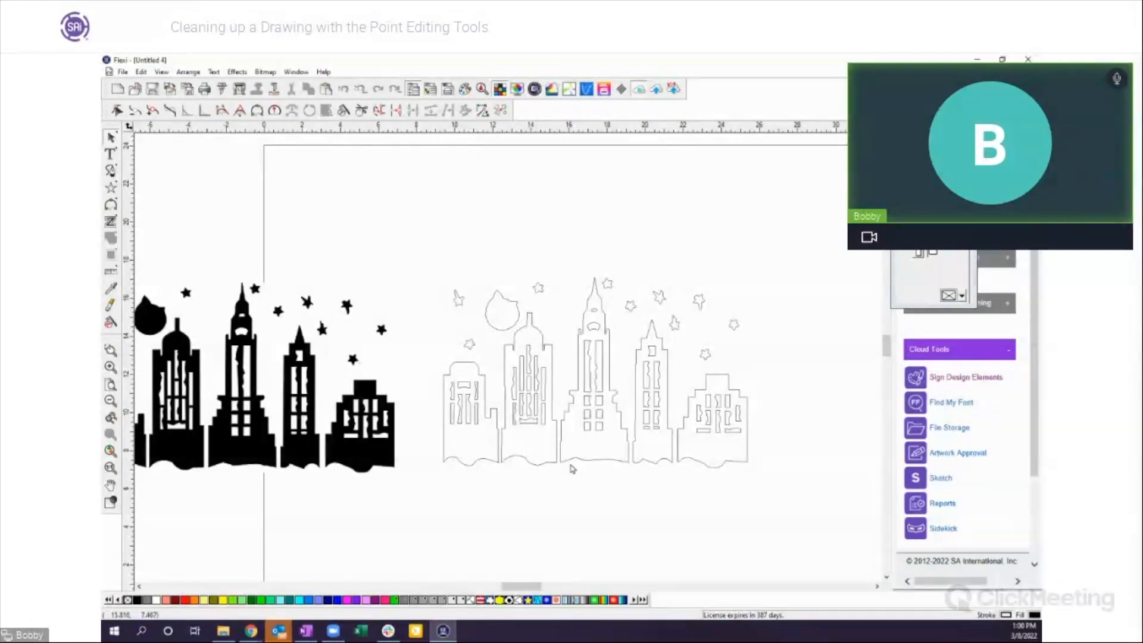
left_click_drag(435, 278, 789, 480)
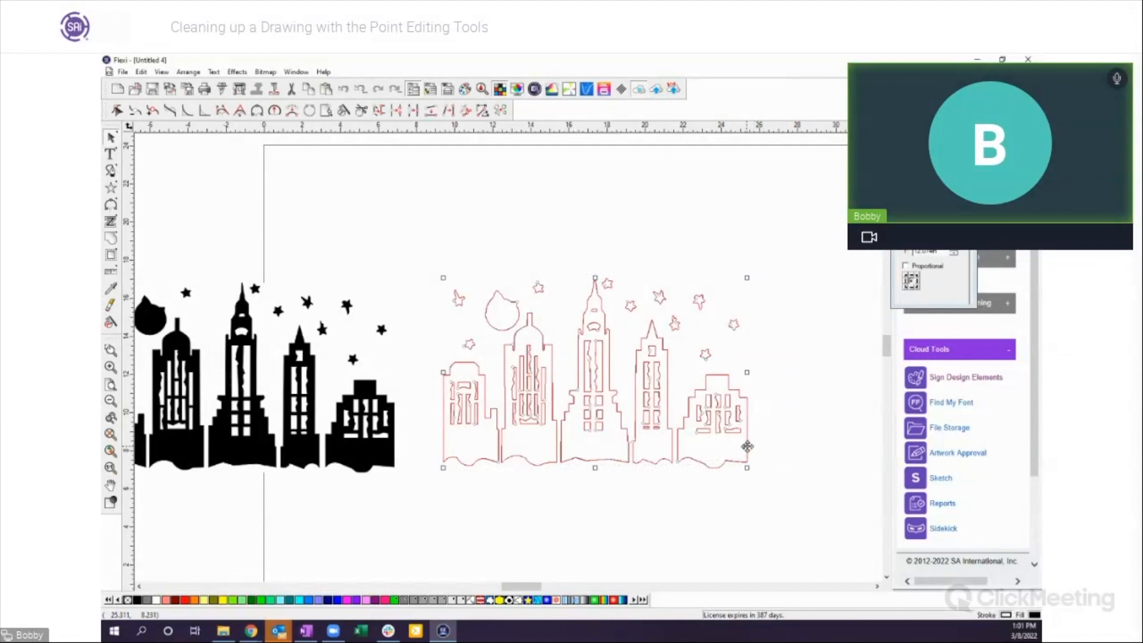
left_click_drag(748, 445, 775, 448)
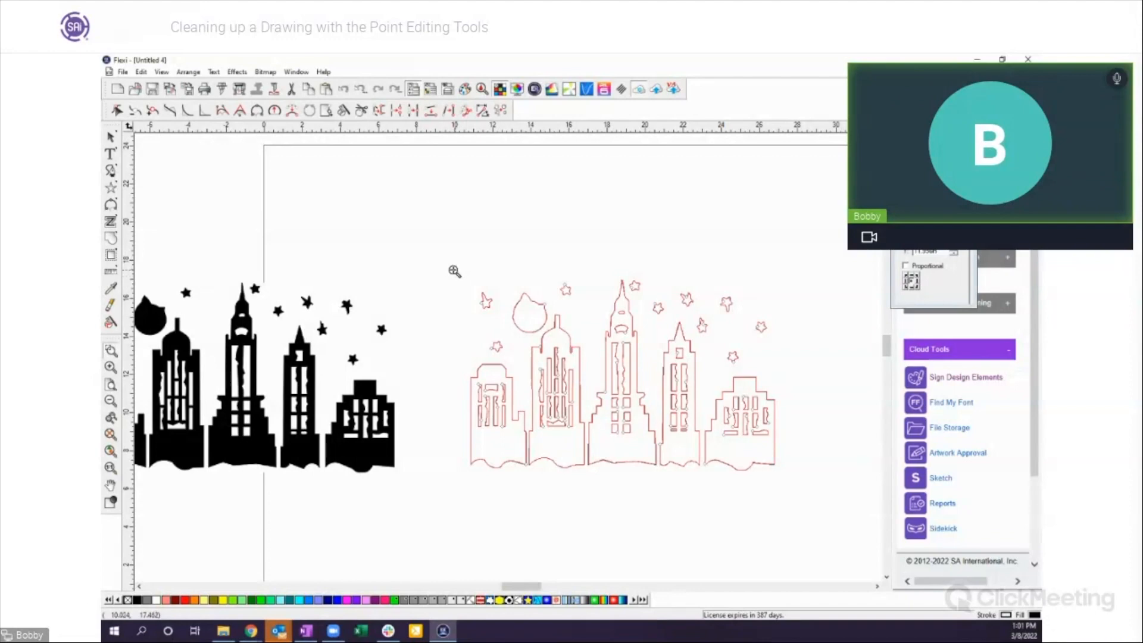
Step: Align the points along the wavy bases of all five buildings horizontally to form straight bottom edges
left_click_drag(429, 254, 792, 512)
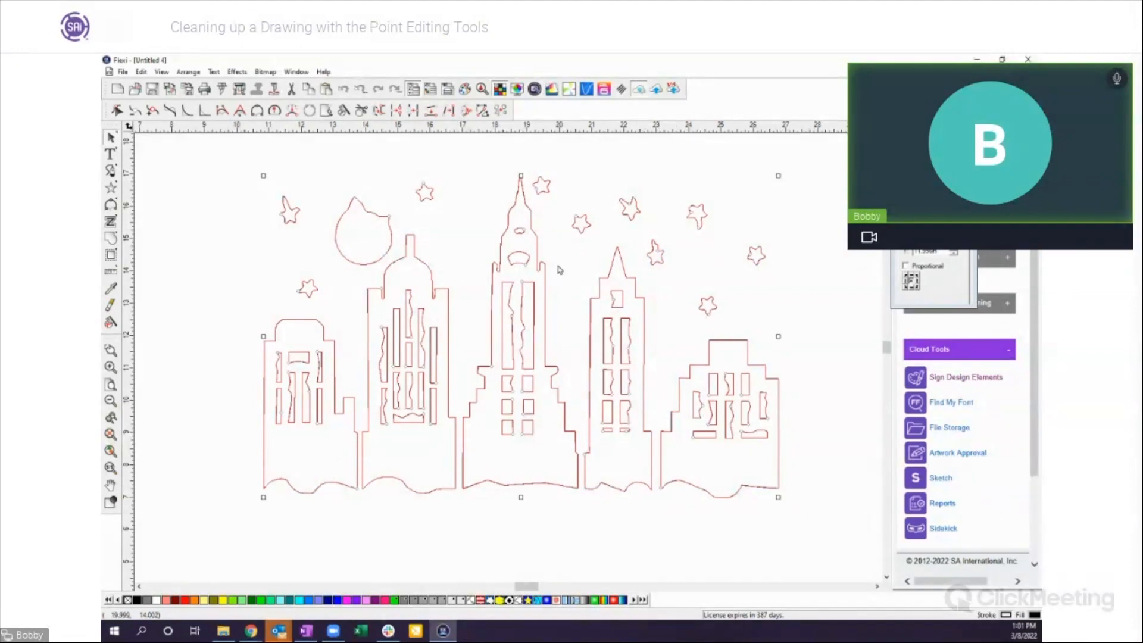
left_click(117, 110)
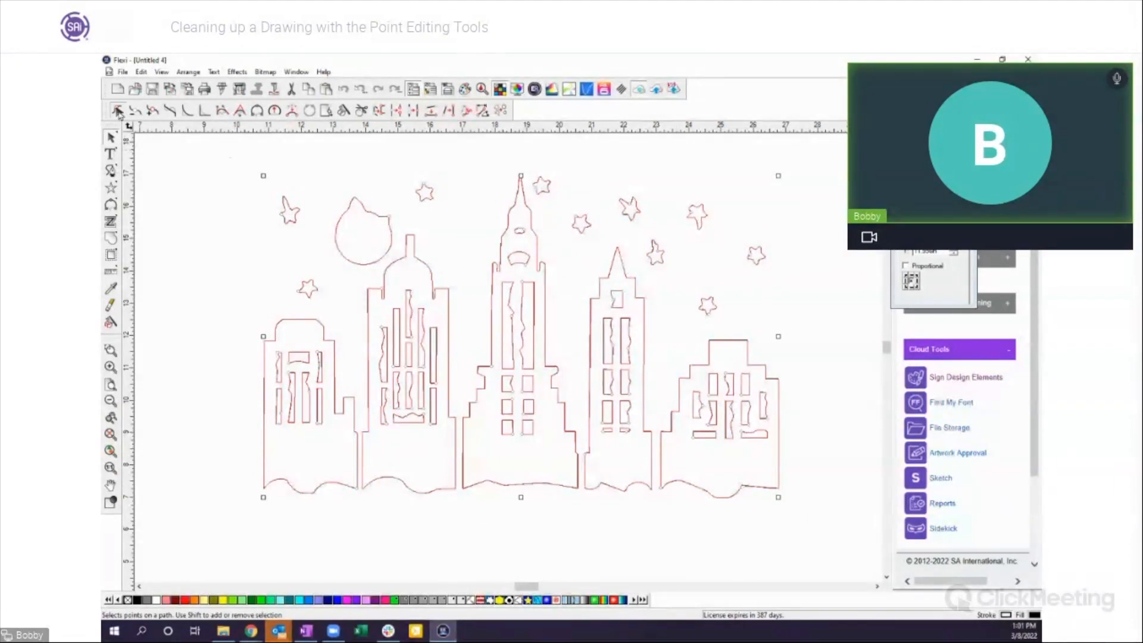
left_click_drag(243, 463, 795, 506)
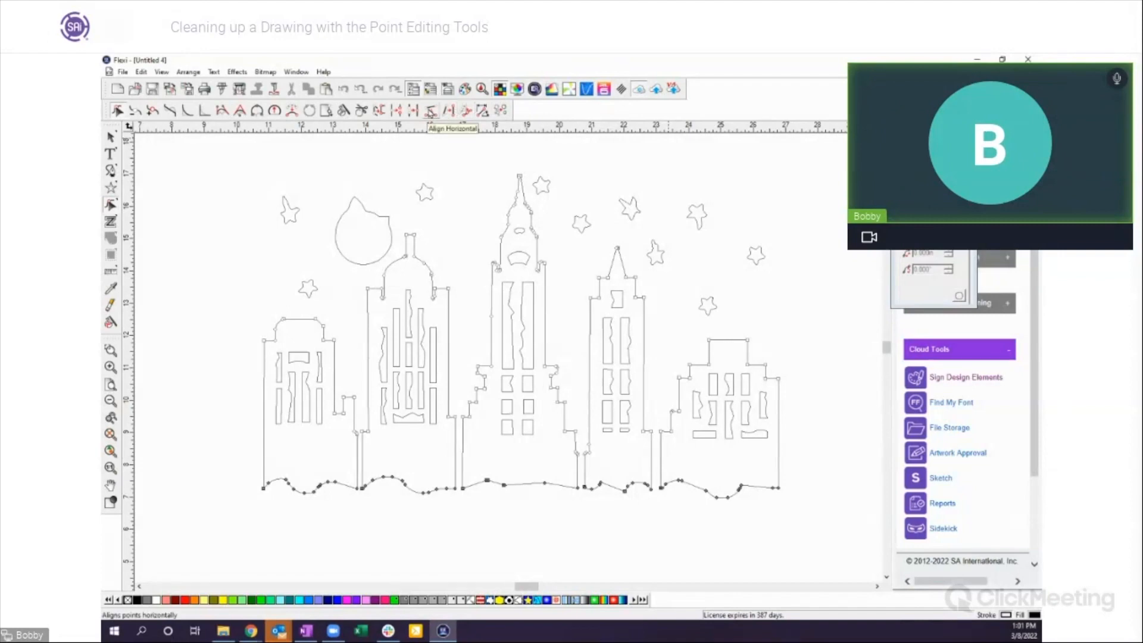
left_click(431, 112)
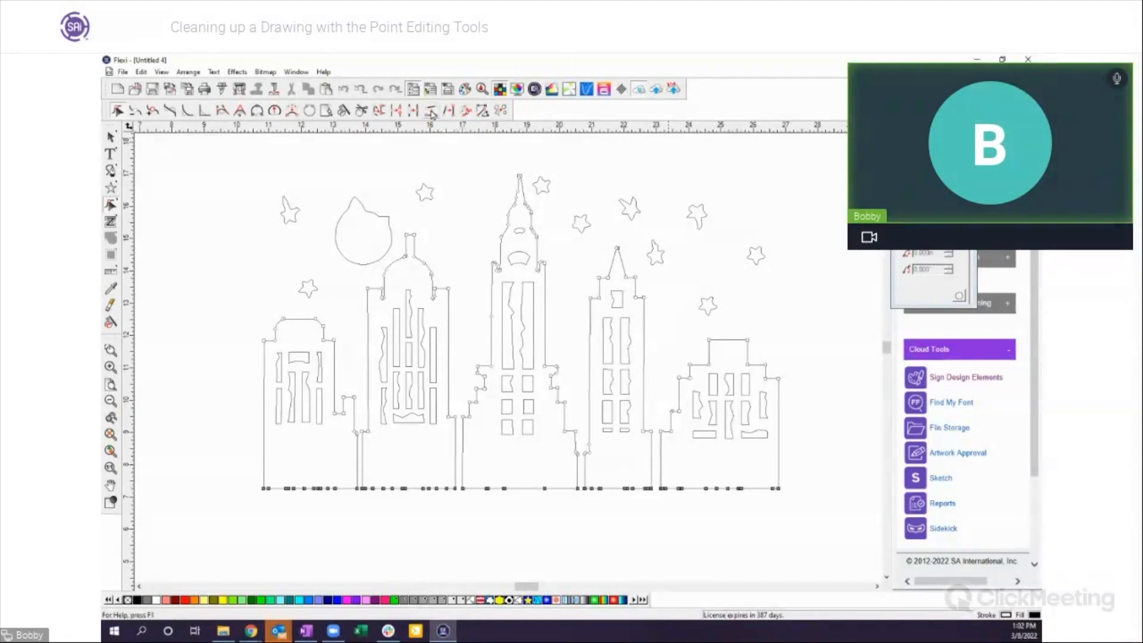
left_click(546, 550)
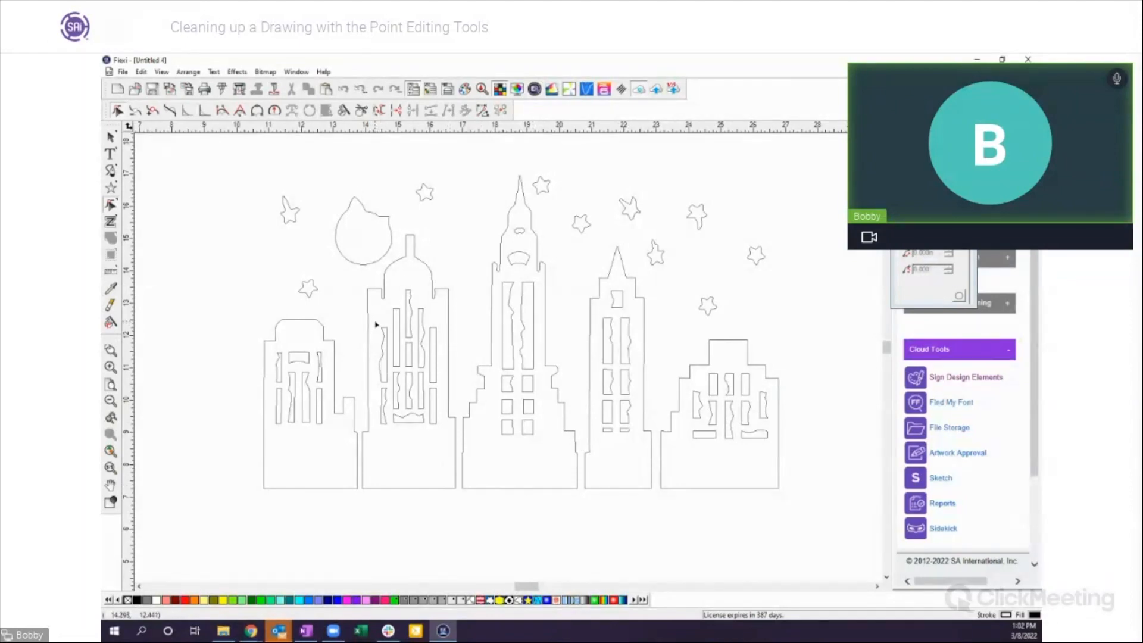
Step: Straighten the left edges of the two stacked windows in the domed building's leftmost column by aligning their points vertically
left_click_drag(376, 324, 385, 391)
left_click_drag(386, 391, 386, 388)
key("Delete")
left_click(110, 351)
left_click_drag(369, 322, 410, 438)
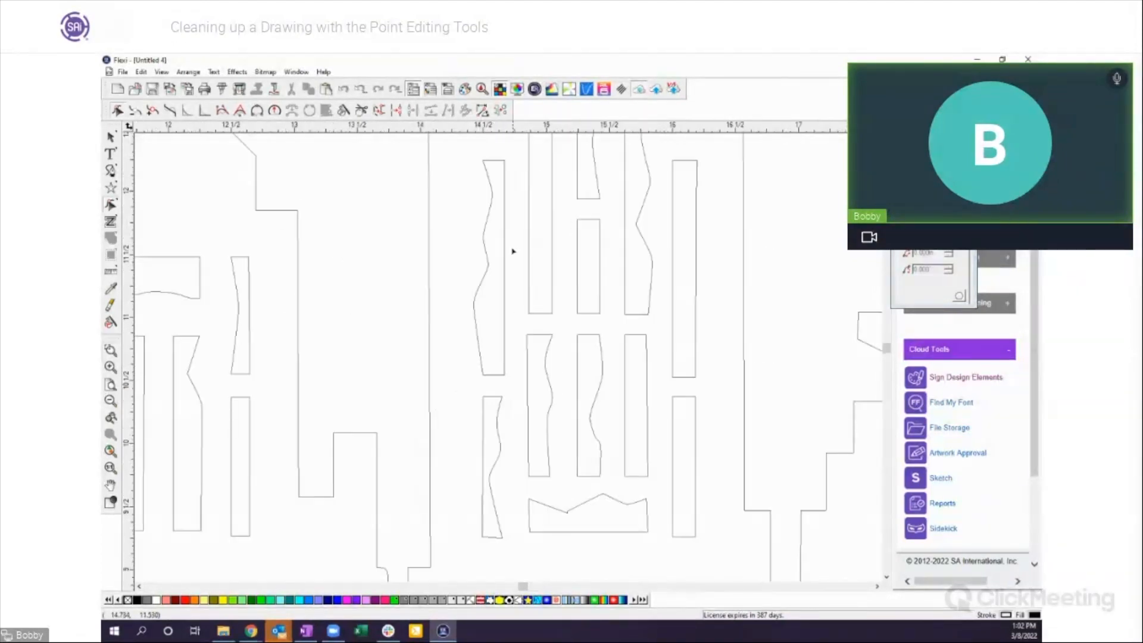
mouse_move(469, 150)
left_mouse_down()
mouse_move(484, 230)
mouse_move(487, 558)
left_mouse_up()
left_click(489, 267)
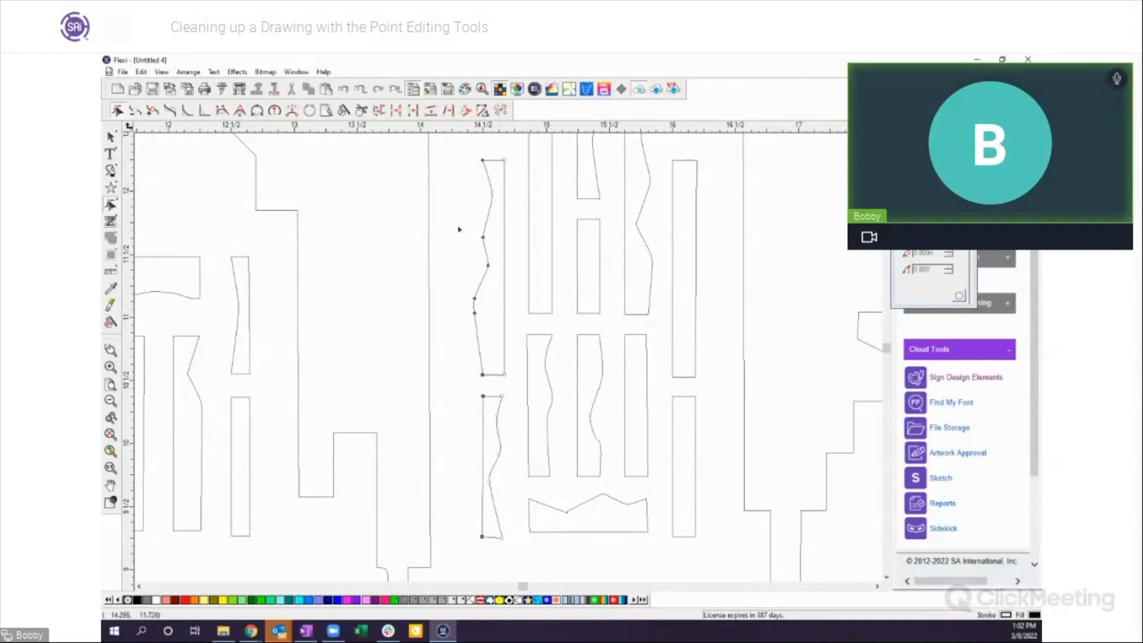
left_click(448, 111)
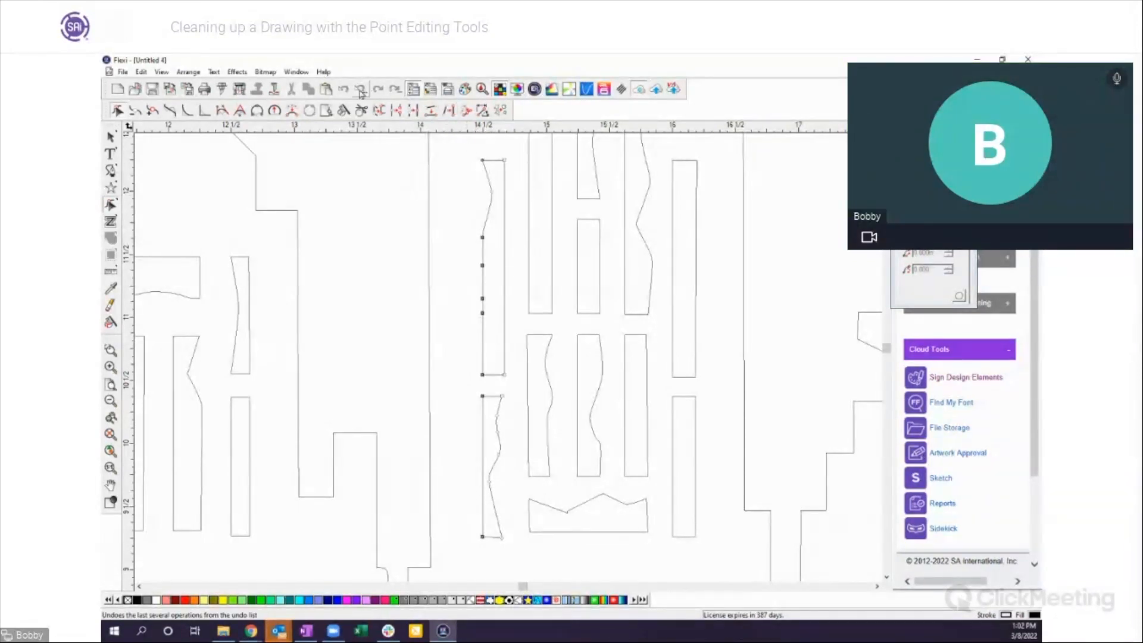
left_click(492, 192, "shift")
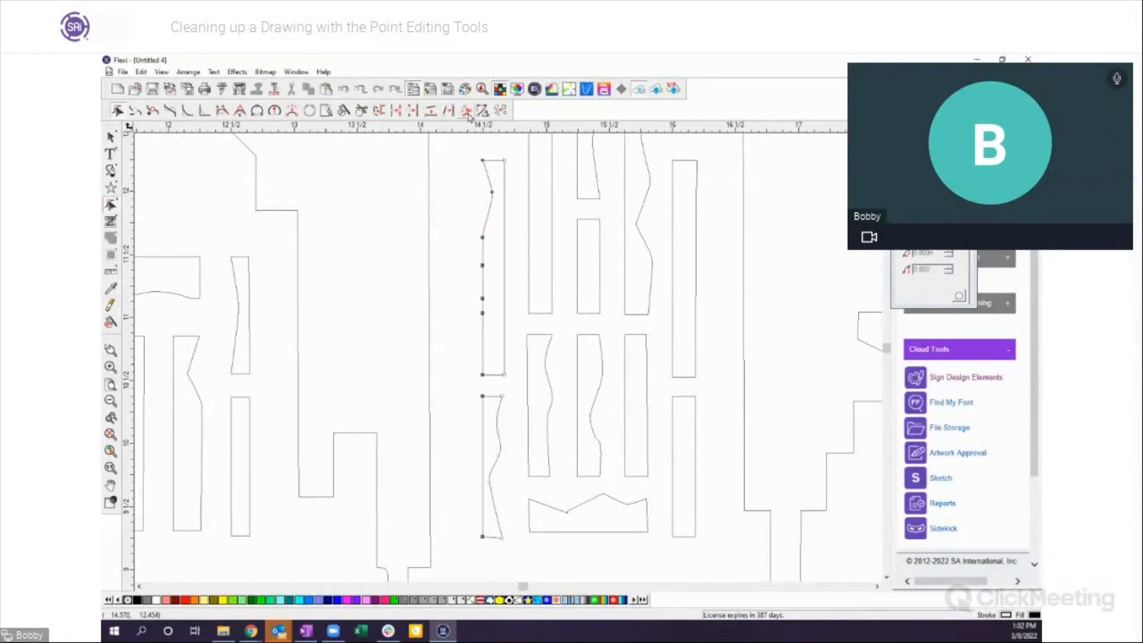
left_click(448, 111)
Step: Align the right-edge points of the domed building's two leftmost-column windows vertically and the bottom points of its lowest window row horizontally
mouse_move(487, 153)
left_mouse_down()
mouse_move(515, 214)
mouse_move(507, 537)
left_mouse_up()
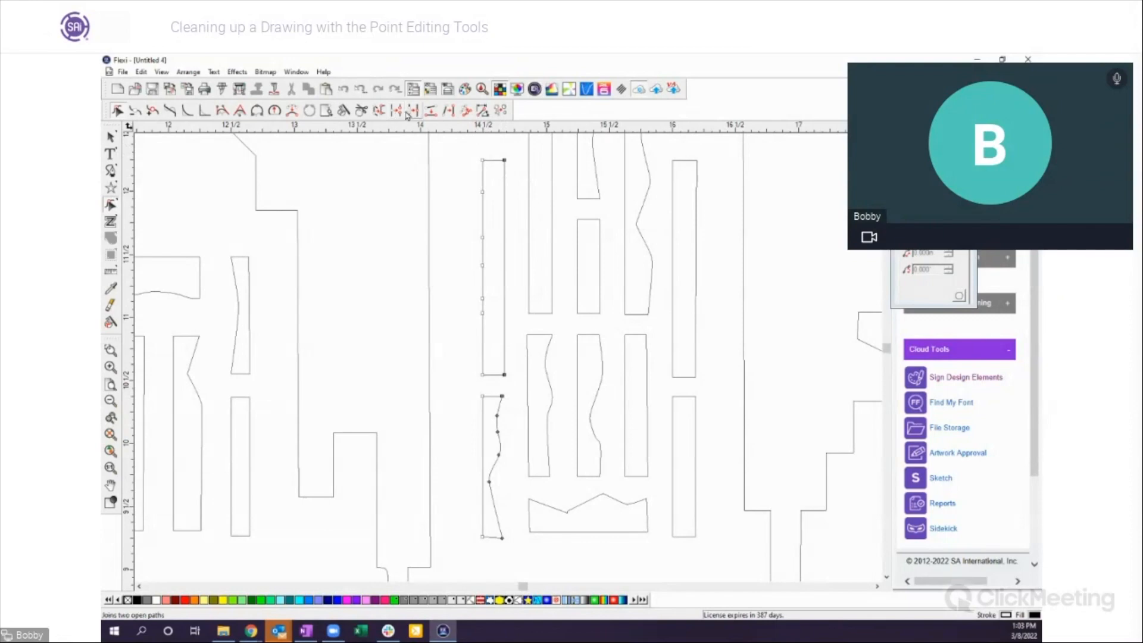
left_click(448, 111)
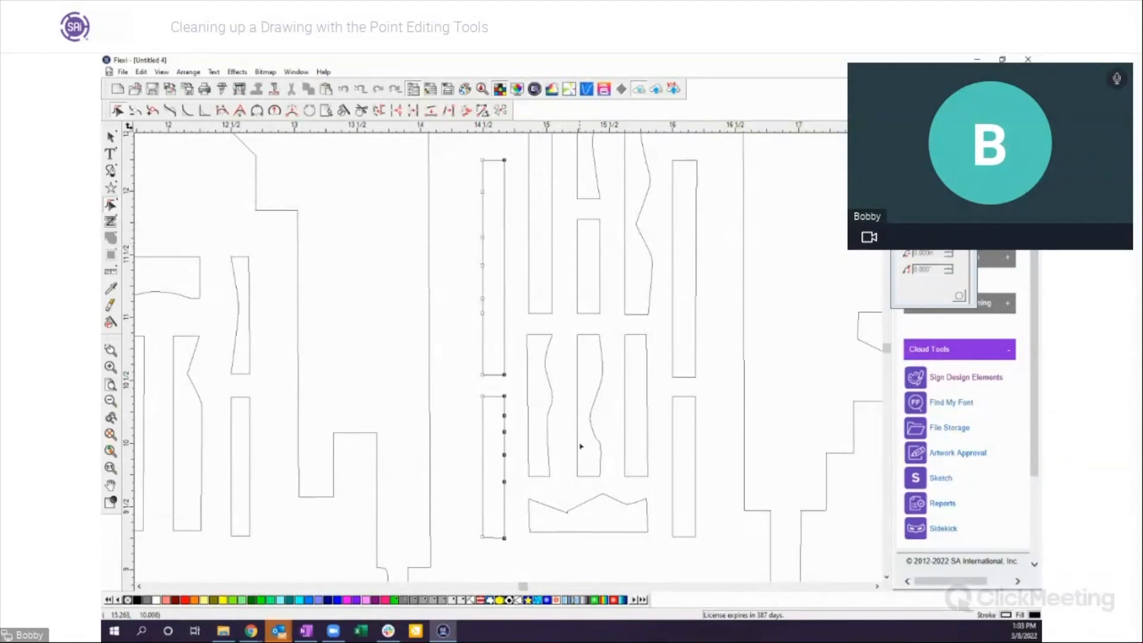
left_click_drag(473, 521, 722, 546)
left_click(431, 110)
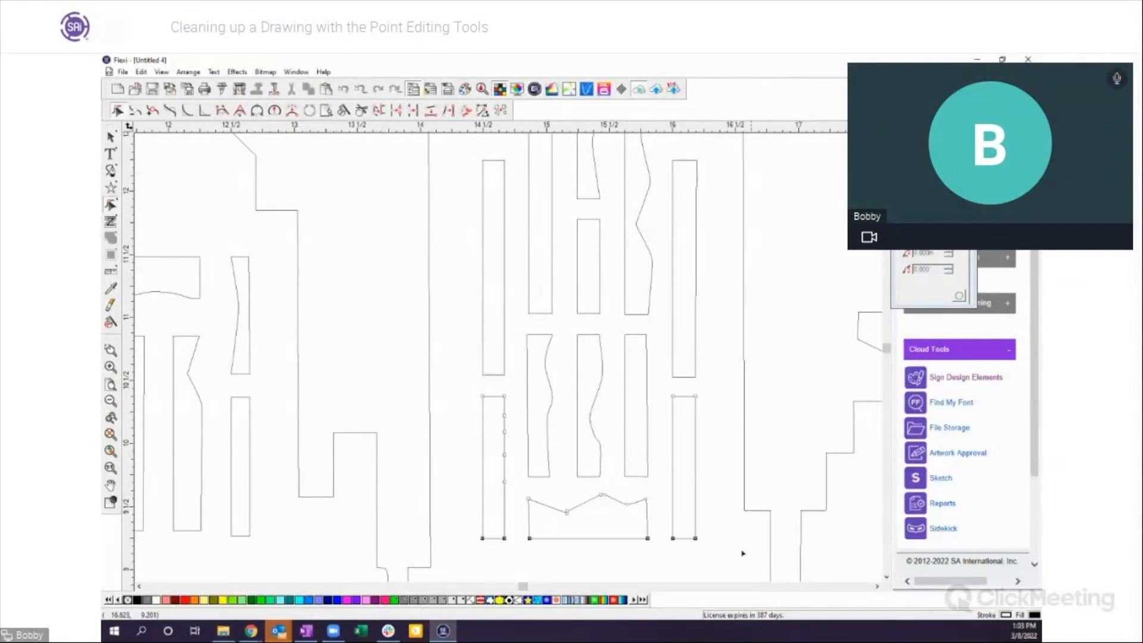
left_click(532, 547)
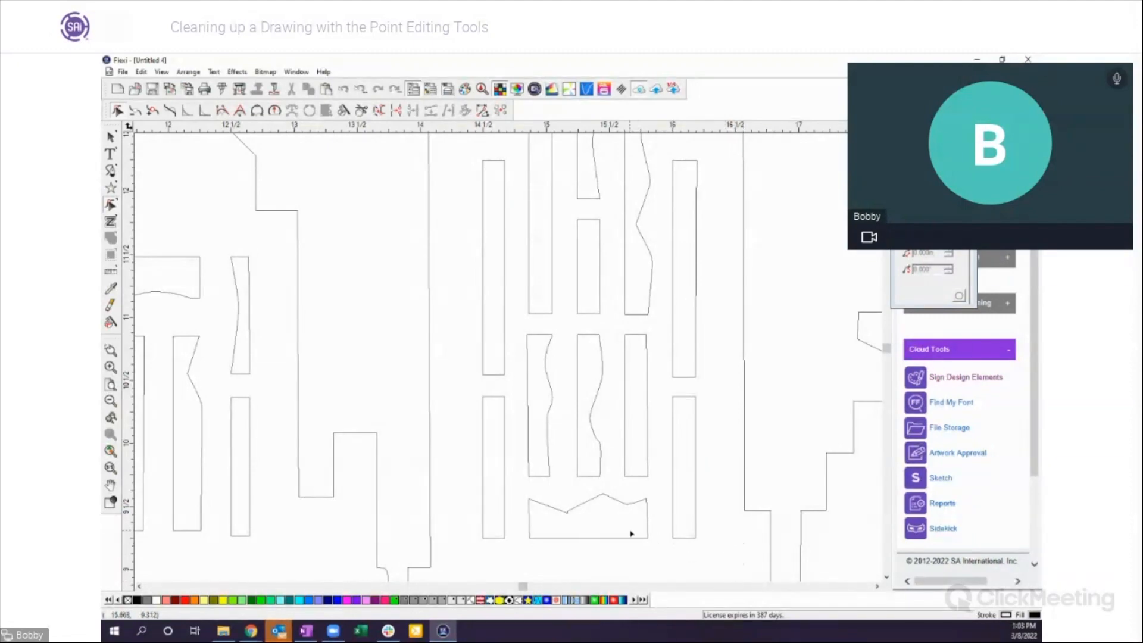
Step: Make the lower-right corner of the slanted-base window in the next building's left column a 90° angle
left_click(877, 588)
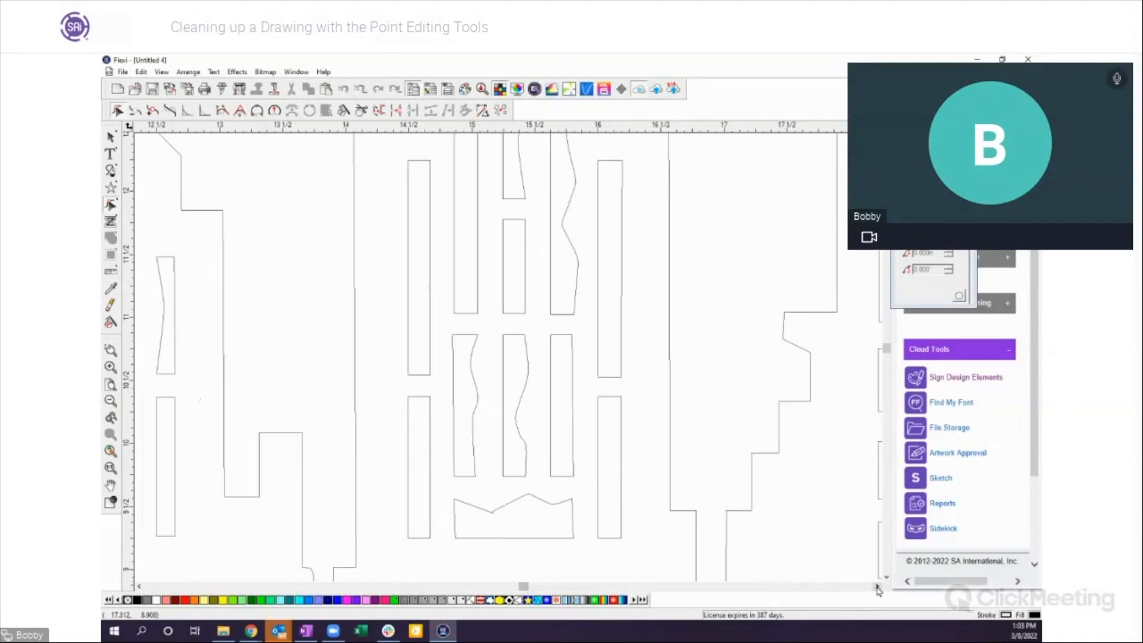
left_click(877, 588)
left_click(877, 587)
left_click(877, 588)
left_click(877, 587)
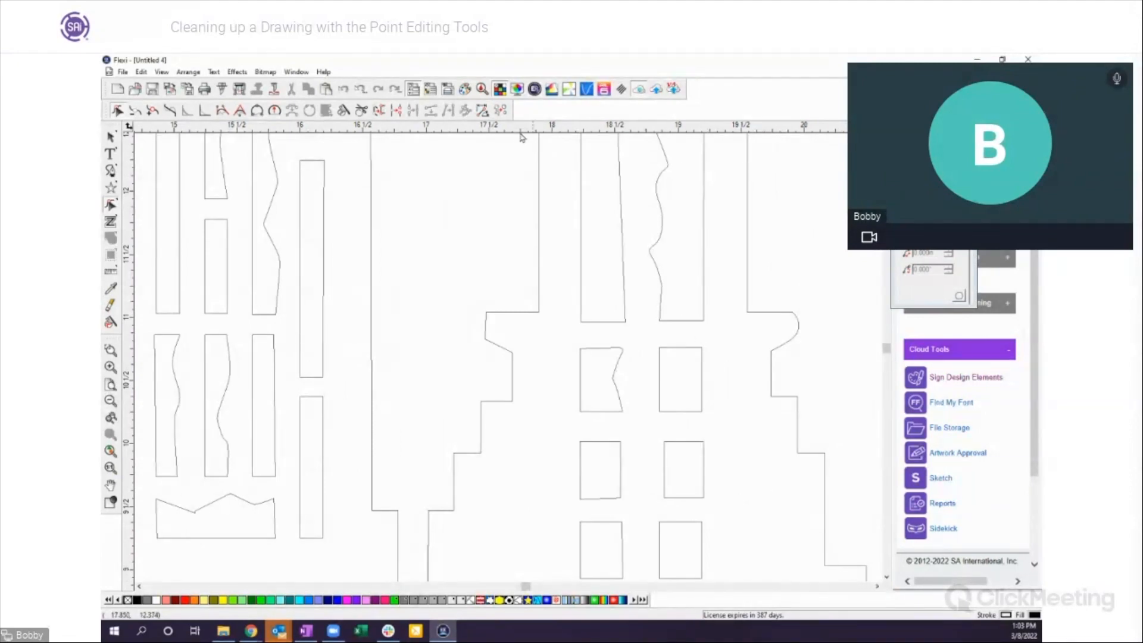
left_click(620, 496)
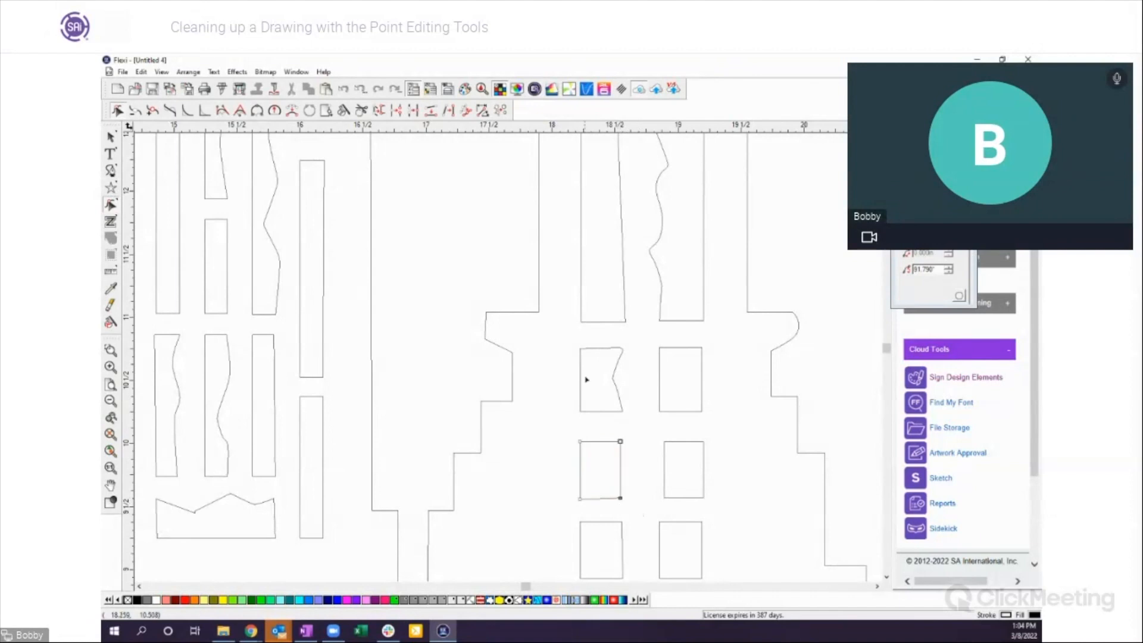
left_click(379, 112)
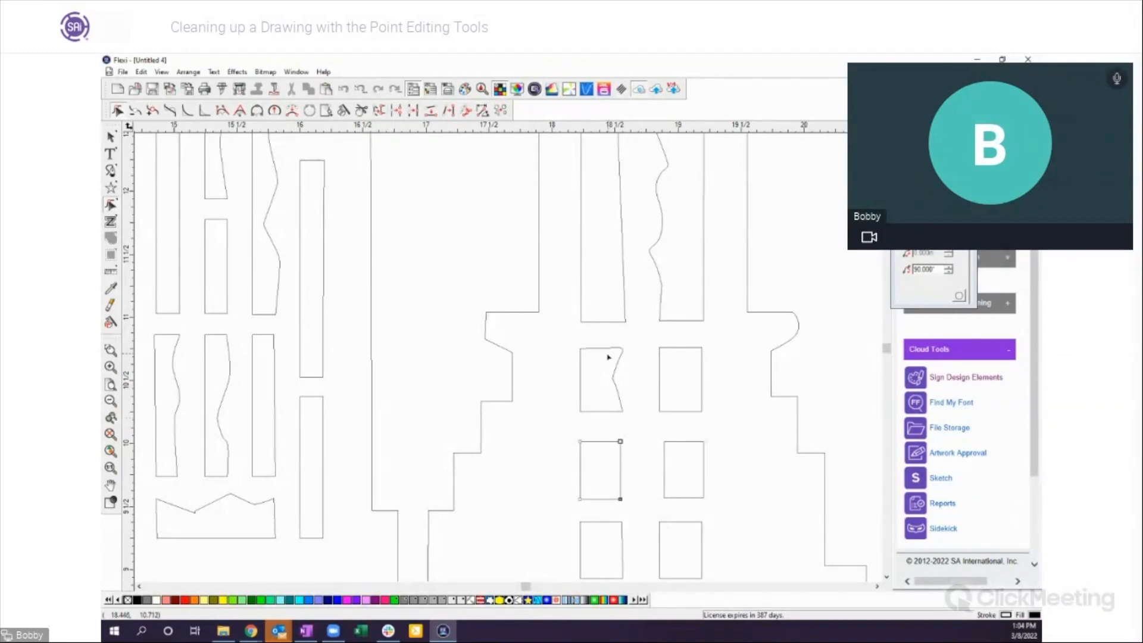
Step: Square the upper-left corner of the notched window directly above, then select the point at its upper-right corner
left_click(581, 350)
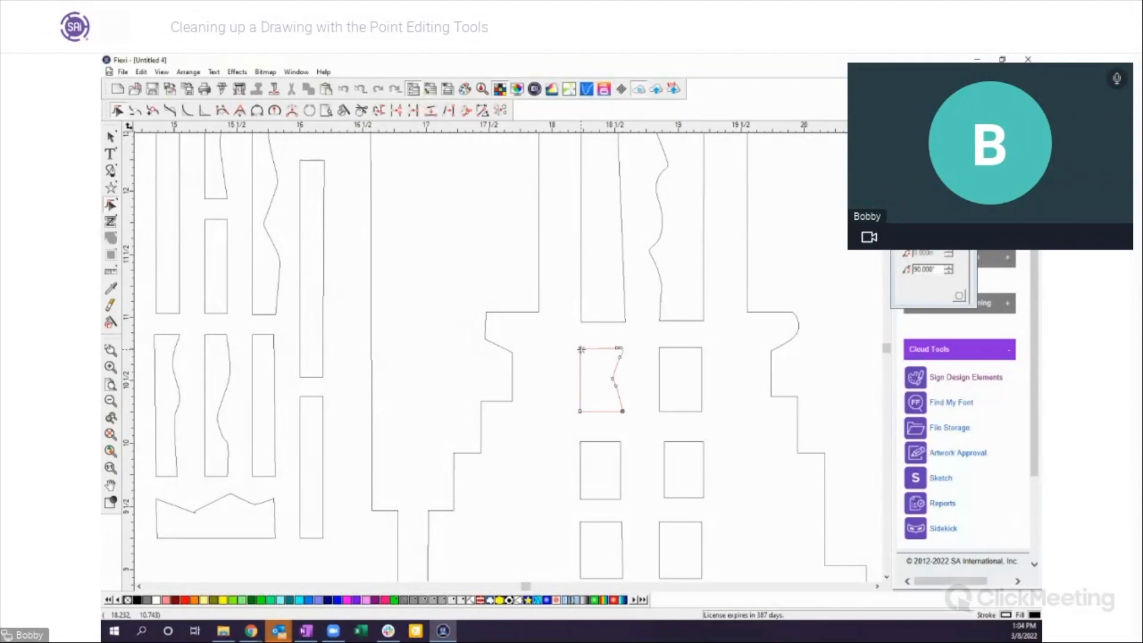
left_click(380, 112)
left_click(620, 348)
Step: Make the upper-right corner of the lowest window in the same left column a 90° angle
left_click(110, 351)
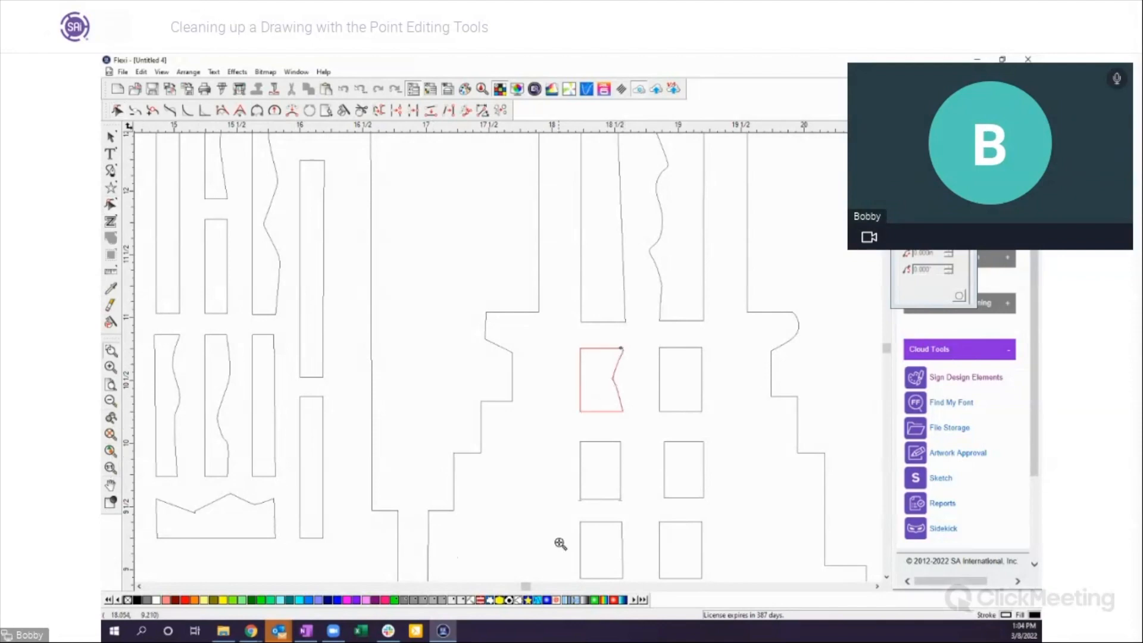
left_click_drag(571, 516, 647, 582)
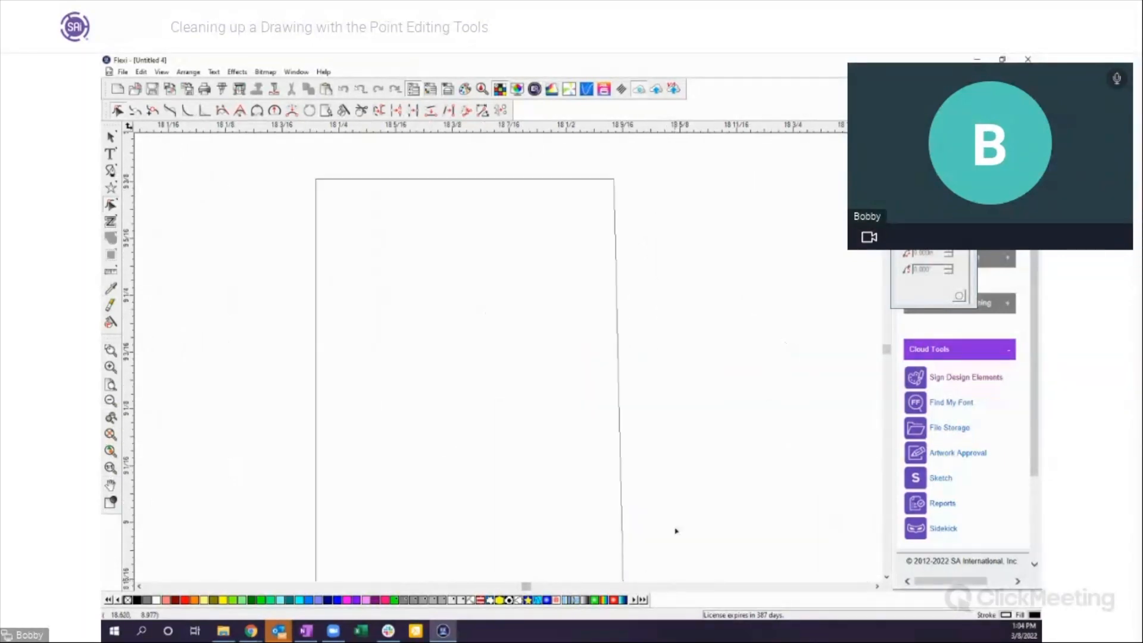
left_click(613, 179)
left_click(379, 111)
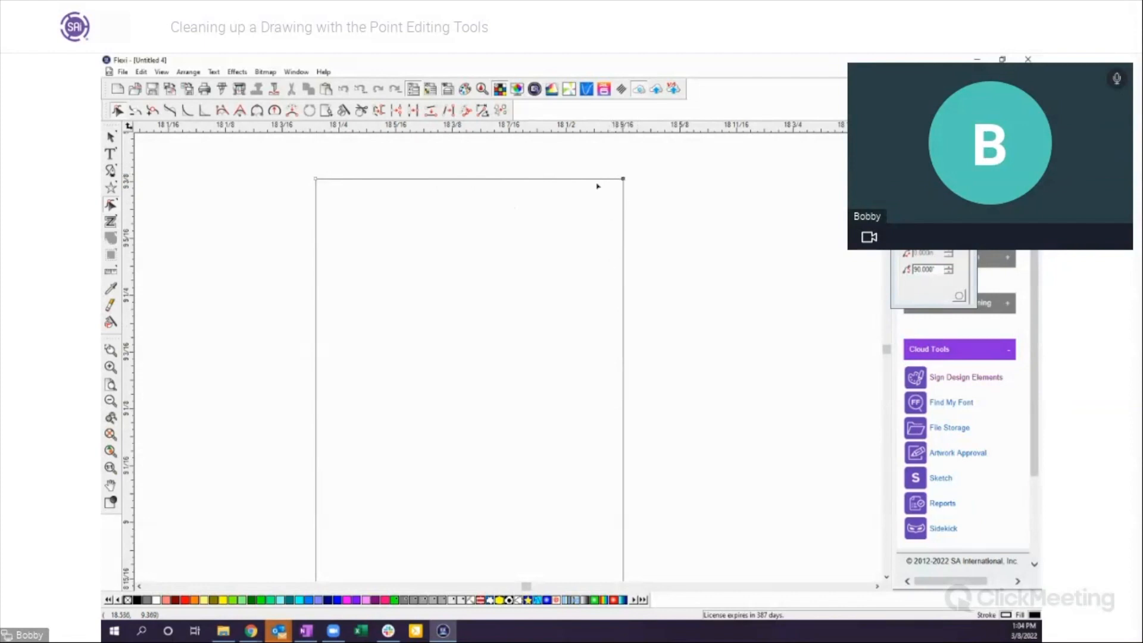
Step: Move the jagged-top window shape from the second building's window group down into the building's empty lower area
left_click(110, 403)
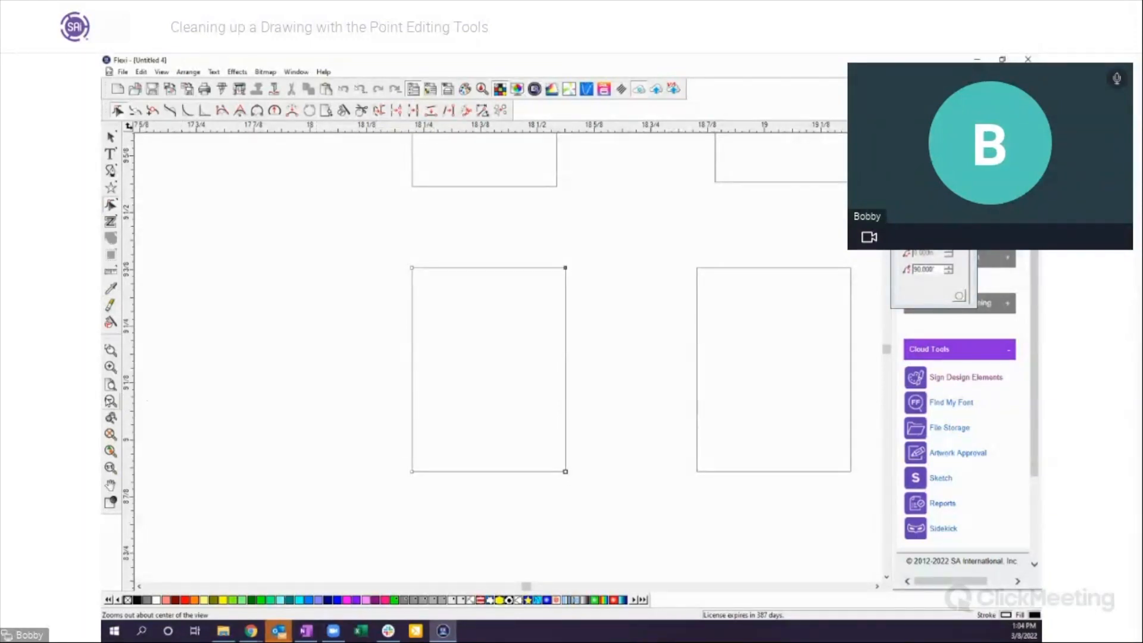
left_click(111, 402)
left_click(111, 403)
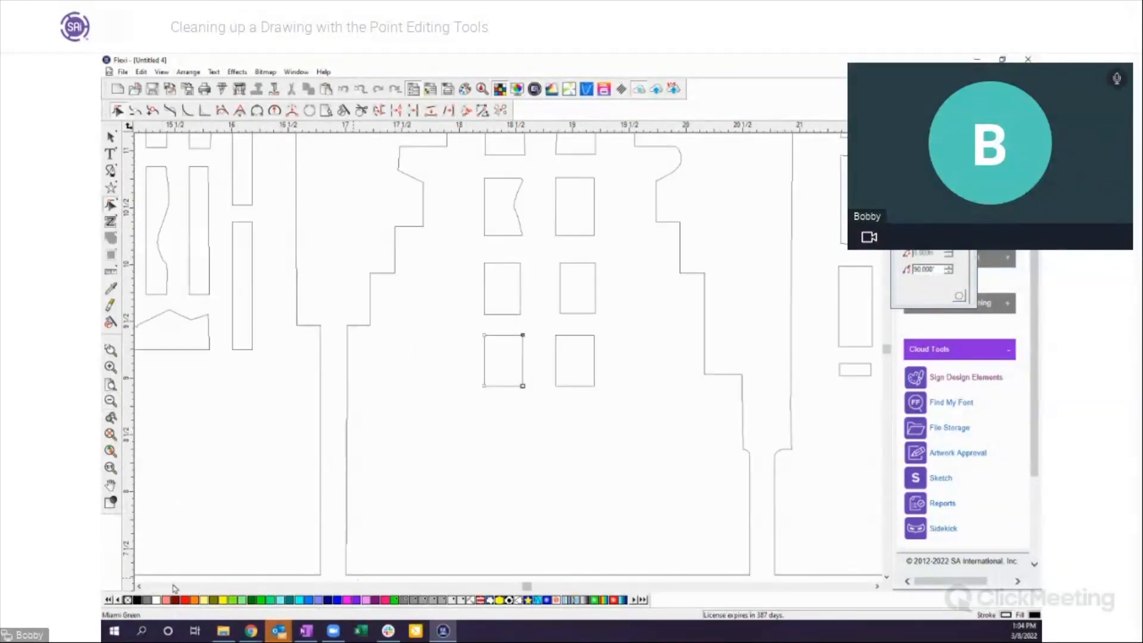
left_click(139, 587)
left_click(139, 587)
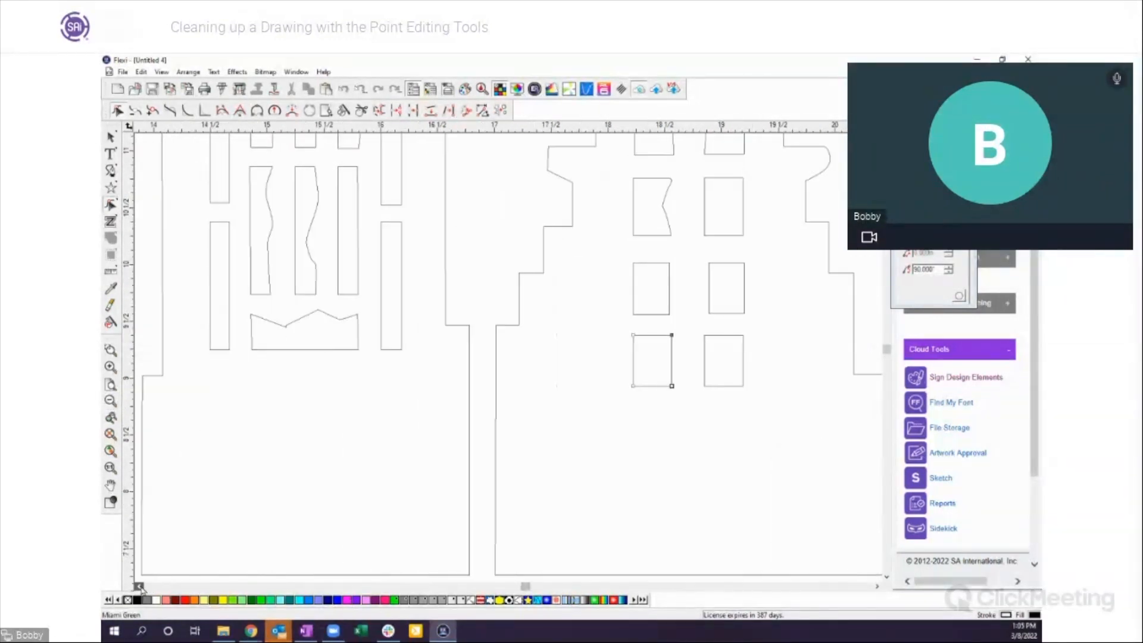
left_click(247, 306)
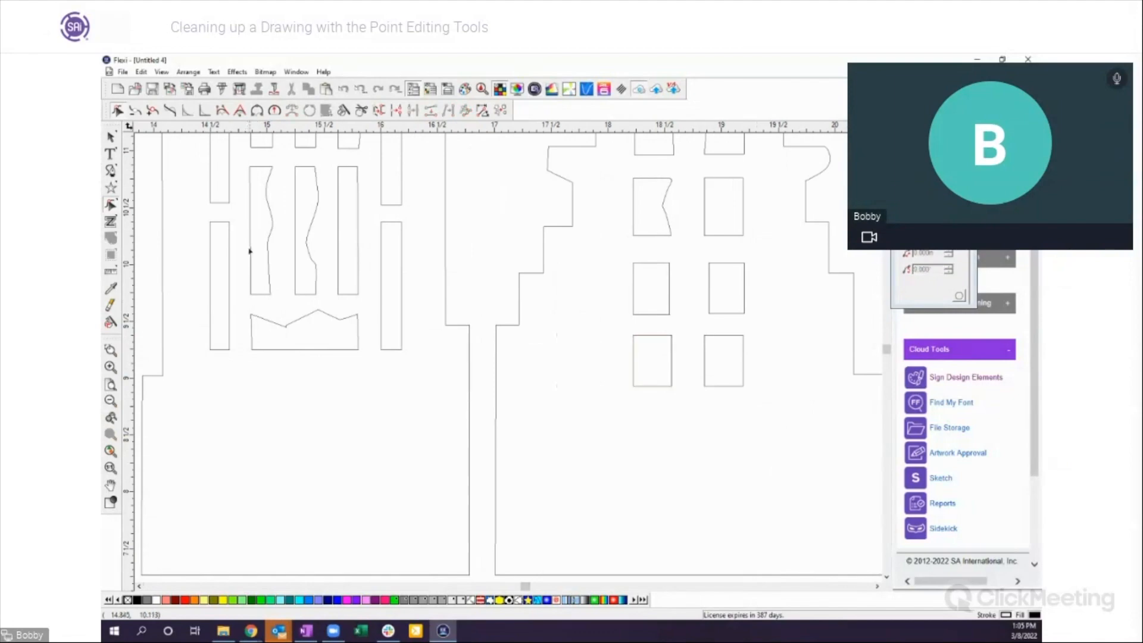
left_click(309, 350)
left_click_drag(278, 324, 275, 461)
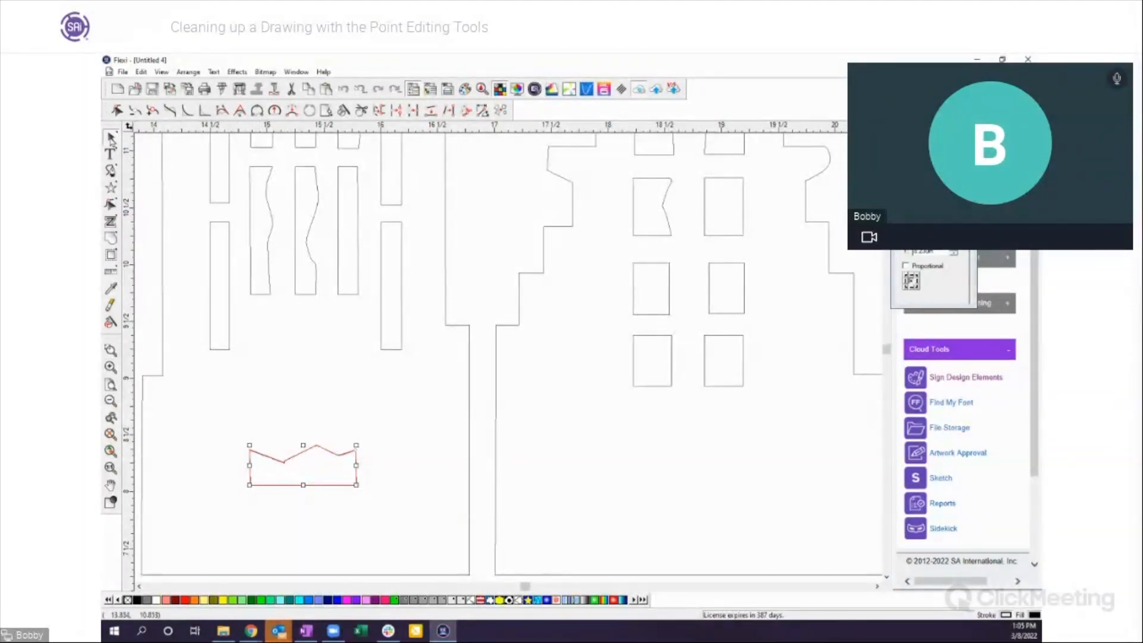
Step: Select the jagged shape's upper points and align them onto a straight line sloping up through the shape
left_click_drag(240, 437, 373, 467)
left_click(111, 204)
left_click_drag(240, 438, 350, 460)
left_click_drag(370, 469, 370, 470)
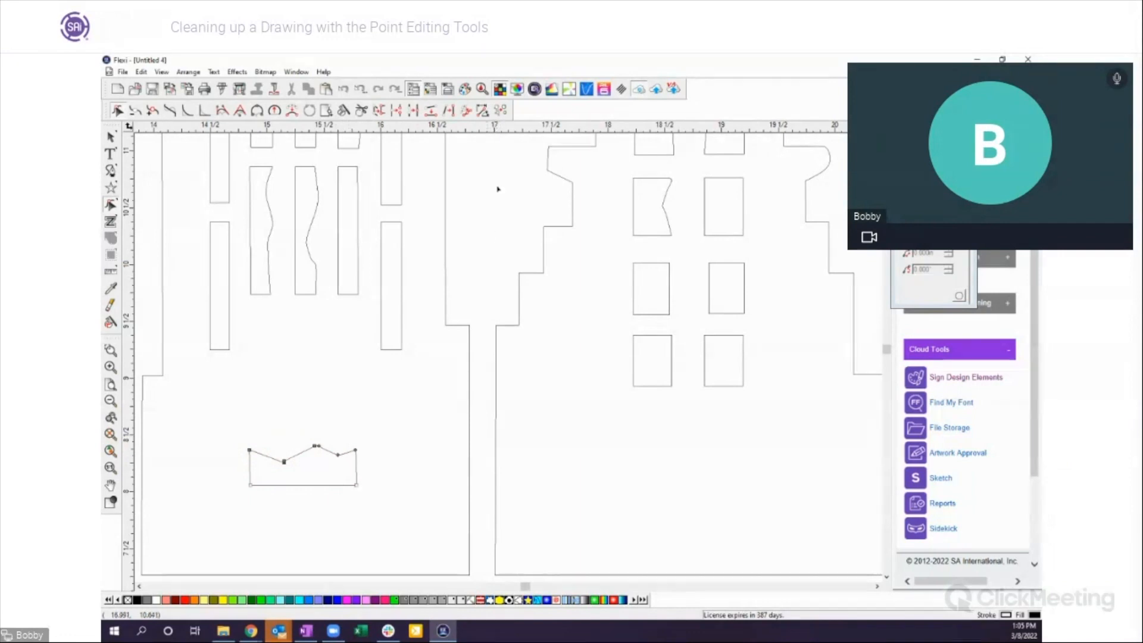
left_click(468, 112)
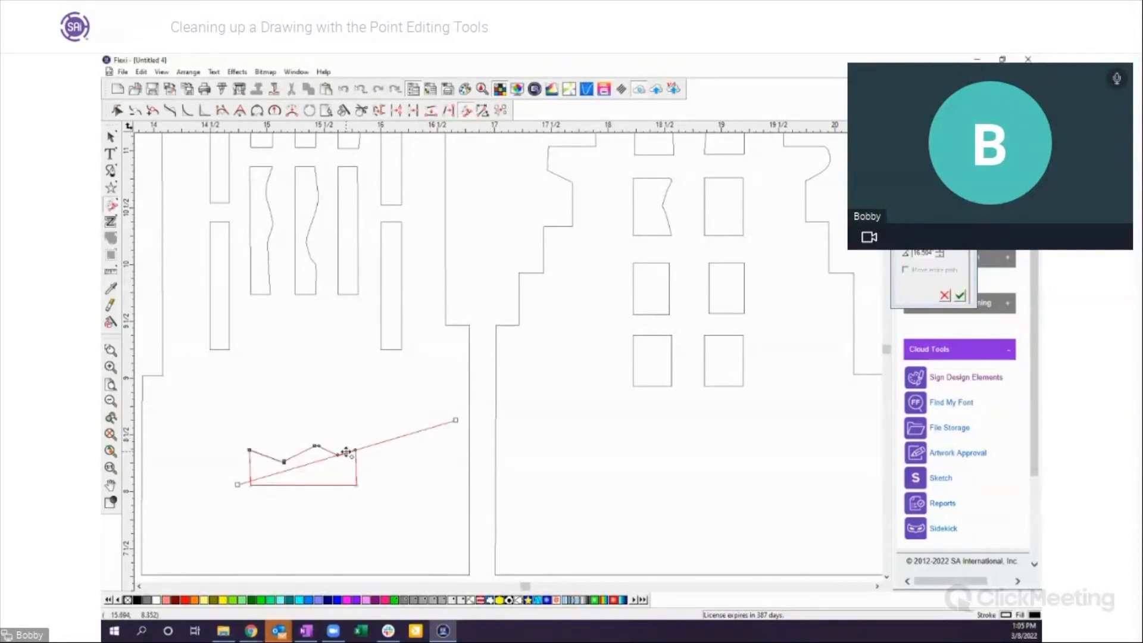
left_click_drag(345, 453, 317, 428)
left_click_drag(425, 396, 419, 372)
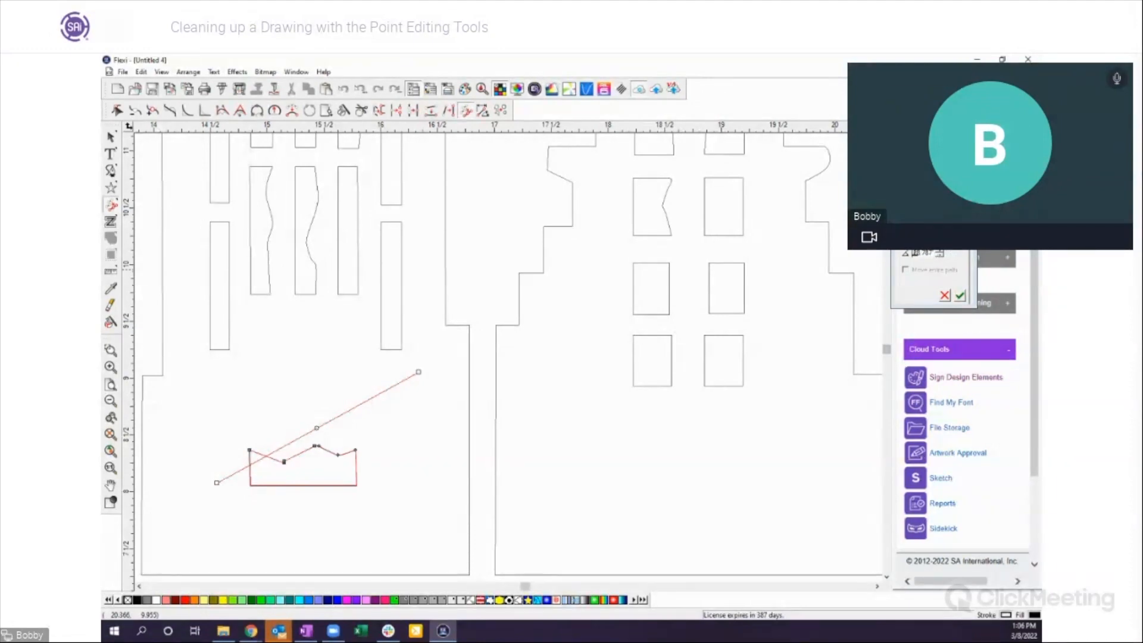
left_click(960, 296)
Step: Delete the reshaped window piece from the second building's lower area
left_click(423, 462)
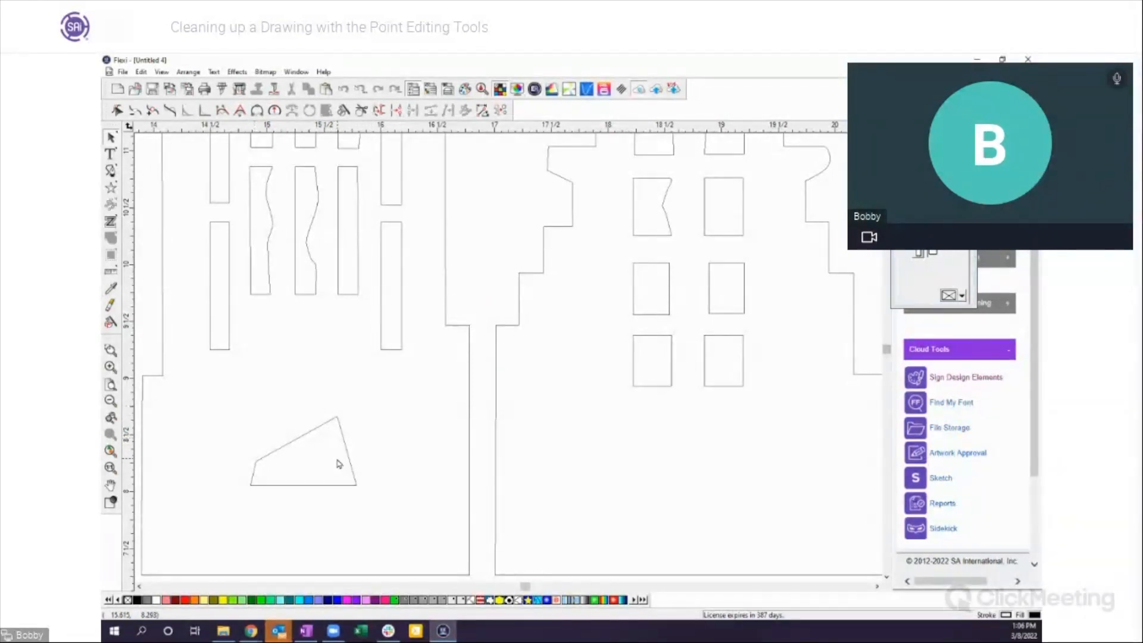
left_click_drag(237, 405, 396, 489)
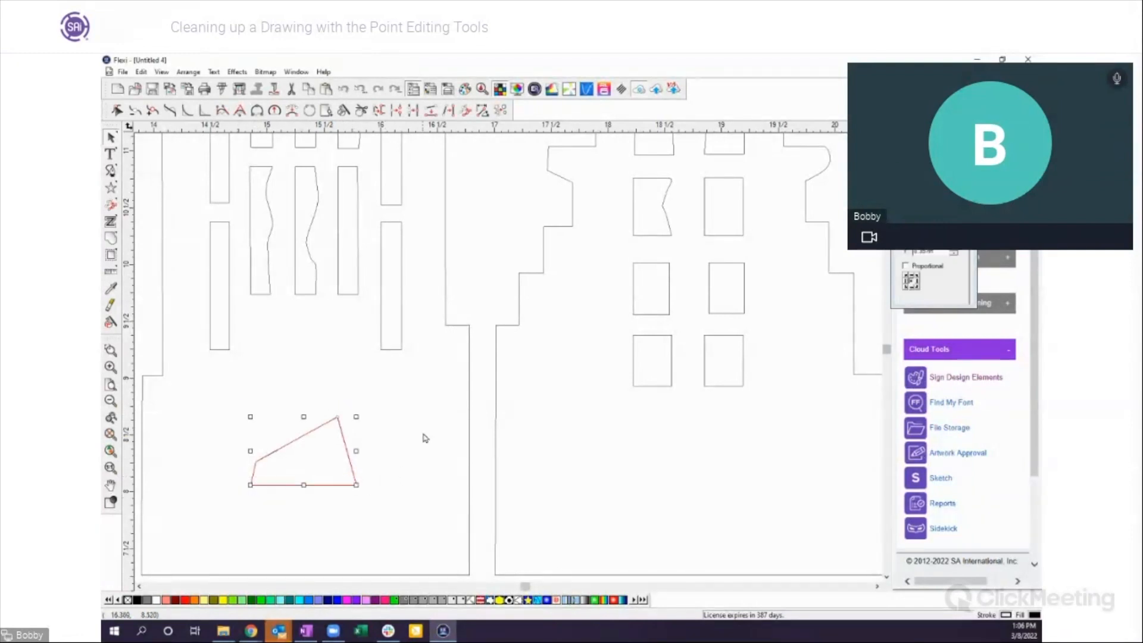
key("Delete")
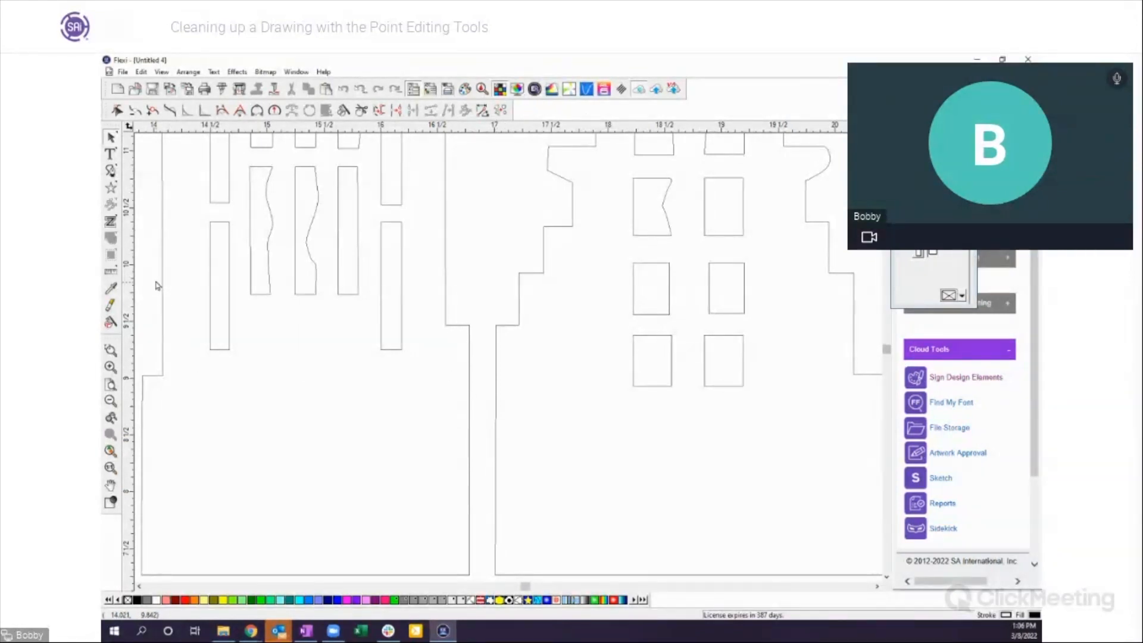
Step: Draw an open five-segment zigzag path about 1.37 in by 0.52 in inside the second building's lower area, and shift it slightly
left_click(111, 172)
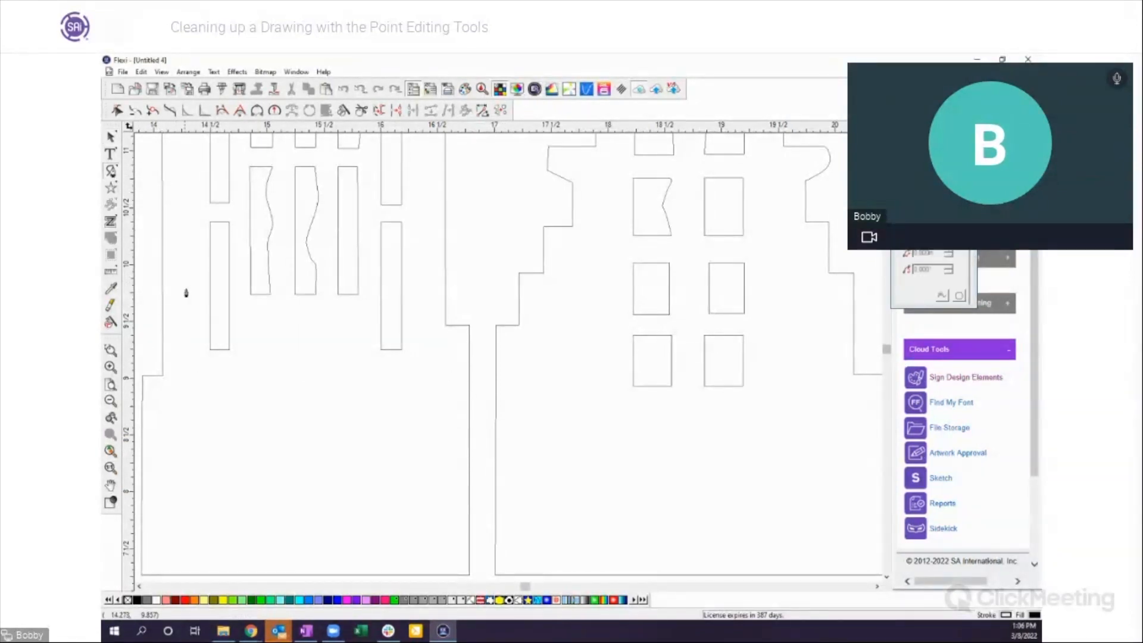
left_click(192, 464)
left_click(244, 426)
left_click(244, 459)
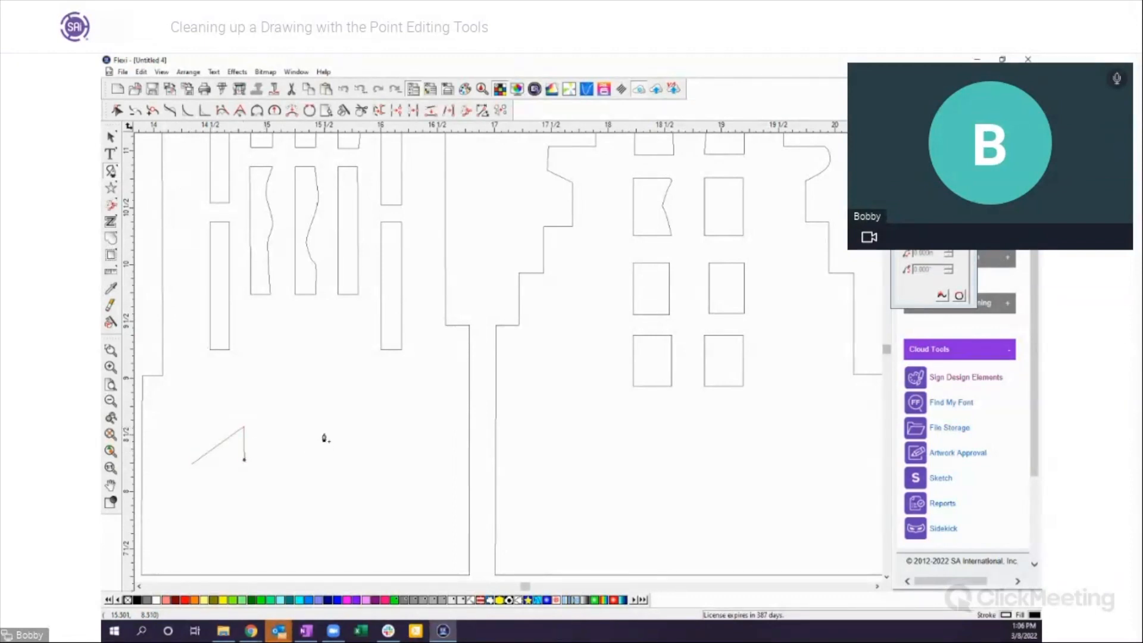
left_click(270, 452)
left_click(273, 485)
left_click(348, 441)
left_click(111, 137)
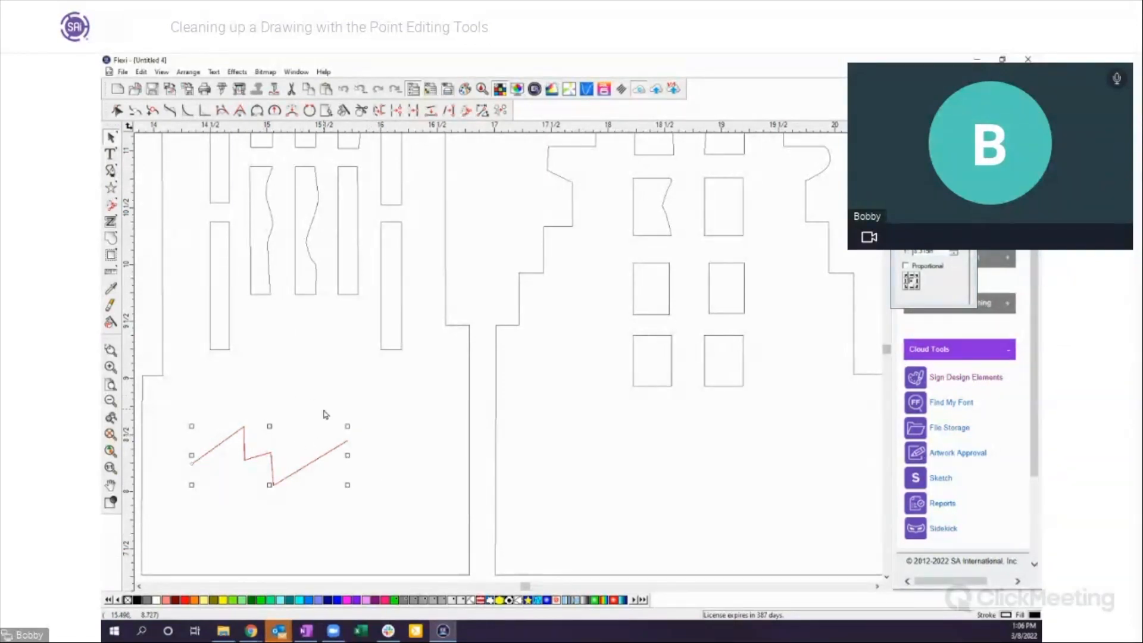
left_click_drag(272, 468, 315, 456)
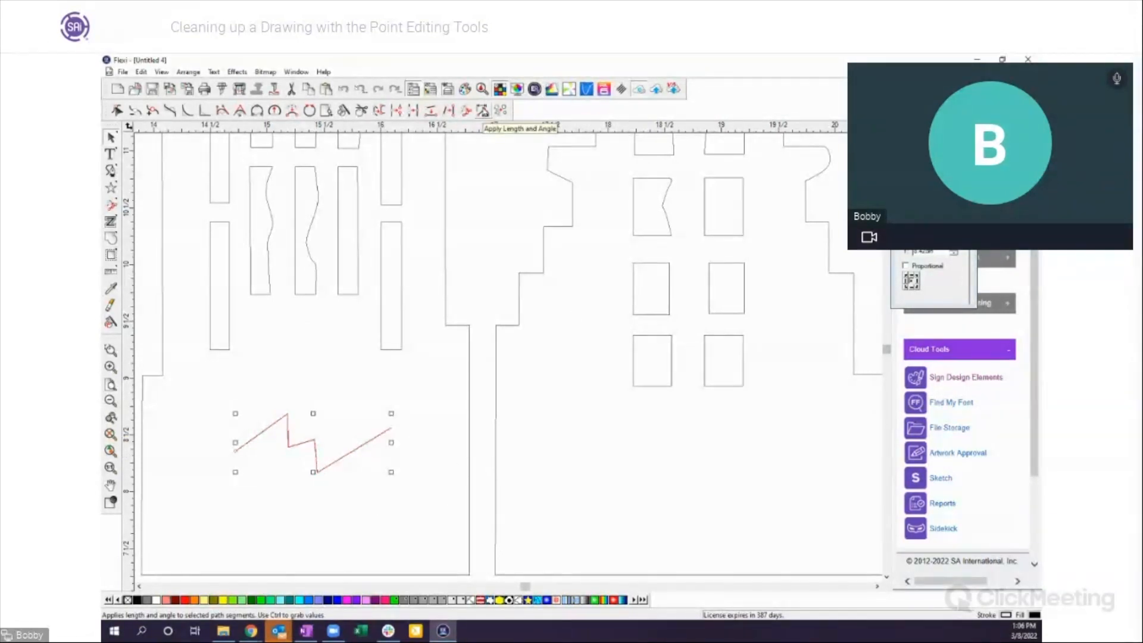
Step: Open the Apply Length and Angle settings and move the DesignCentral window into the drawing area
left_click(421, 378)
left_click(483, 111)
left_click_drag(908, 169, 565, 228)
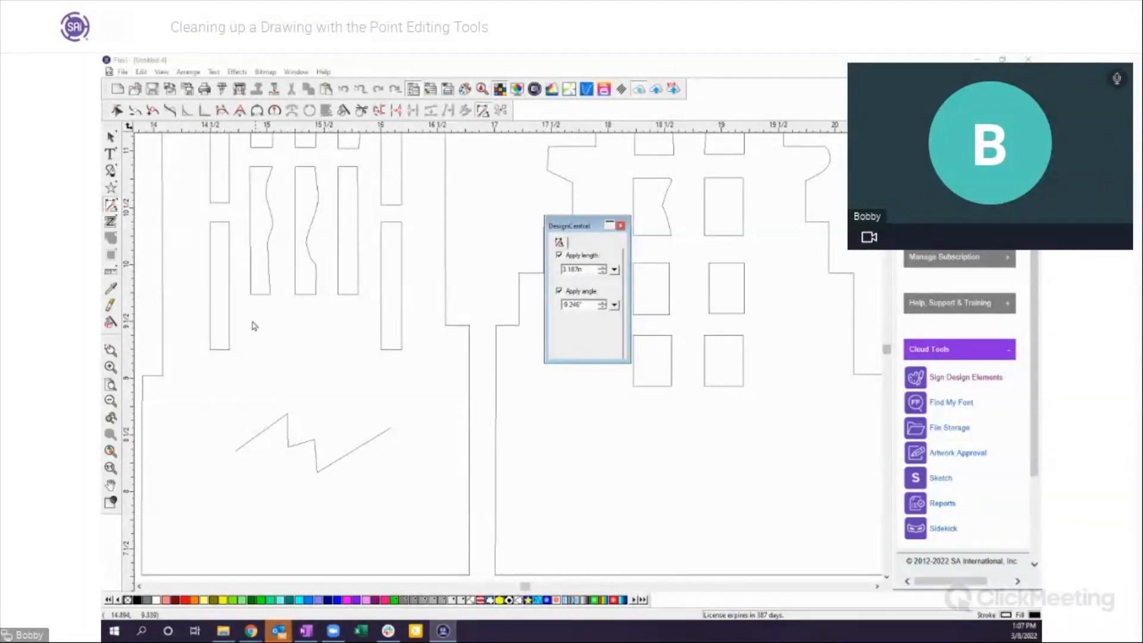
Step: Move the small zigzag path out below the buildings and delete it
left_click(114, 137)
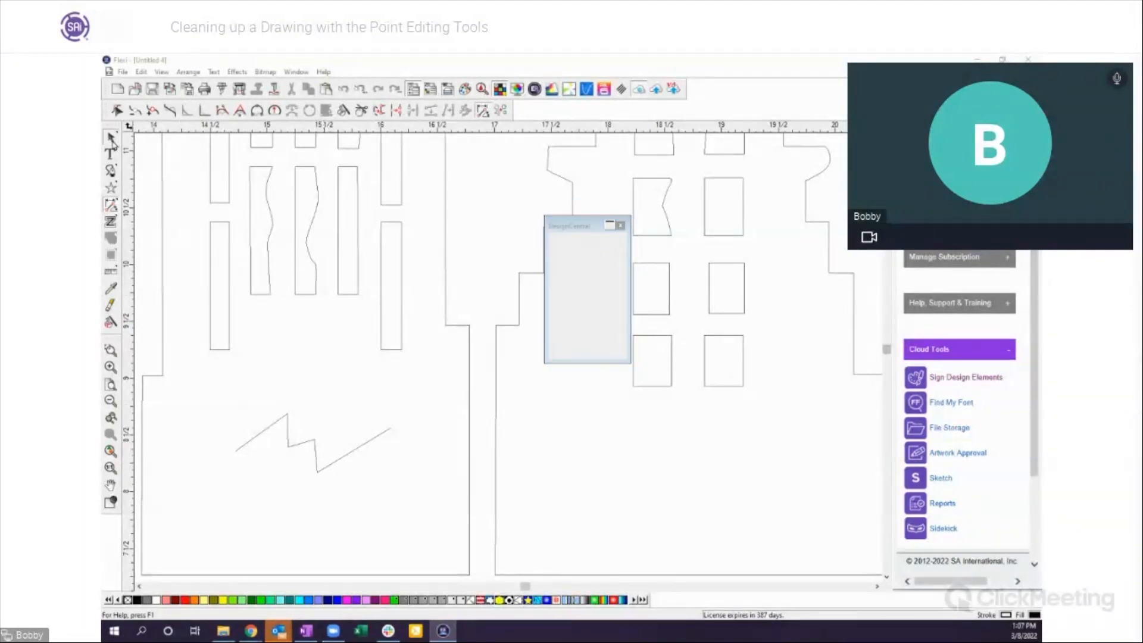
left_click(246, 448)
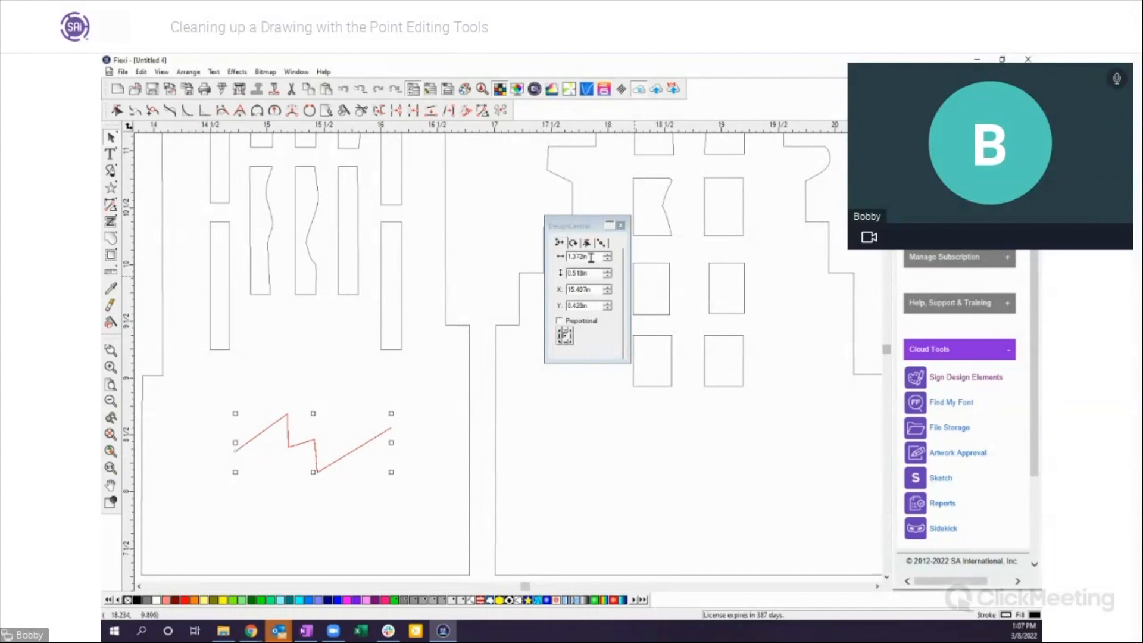
left_click(111, 401)
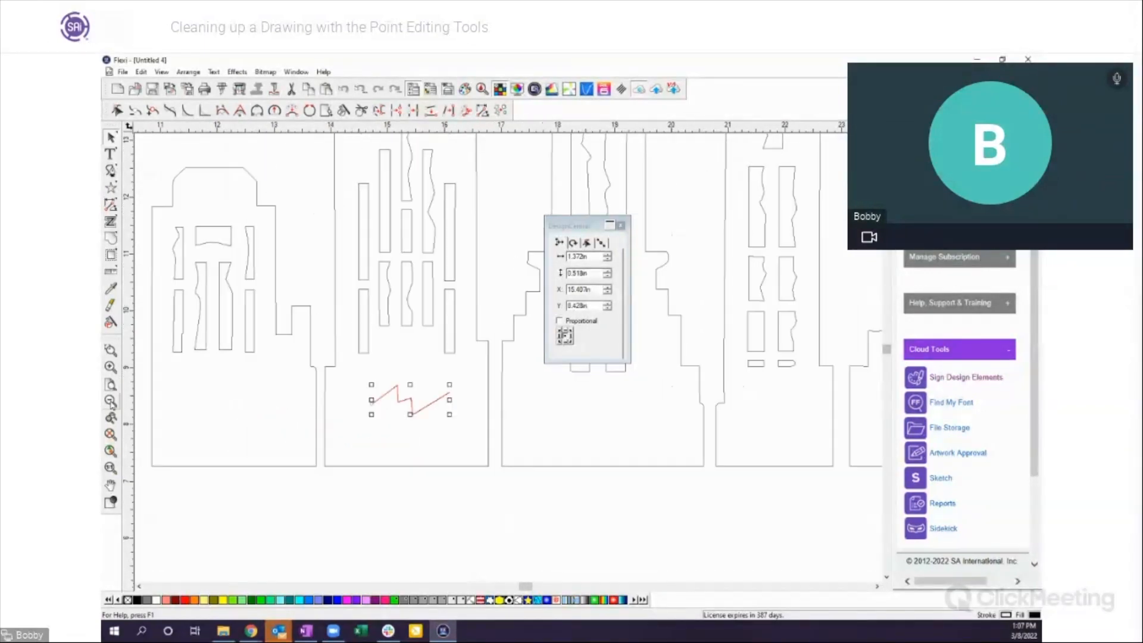
left_click(110, 401)
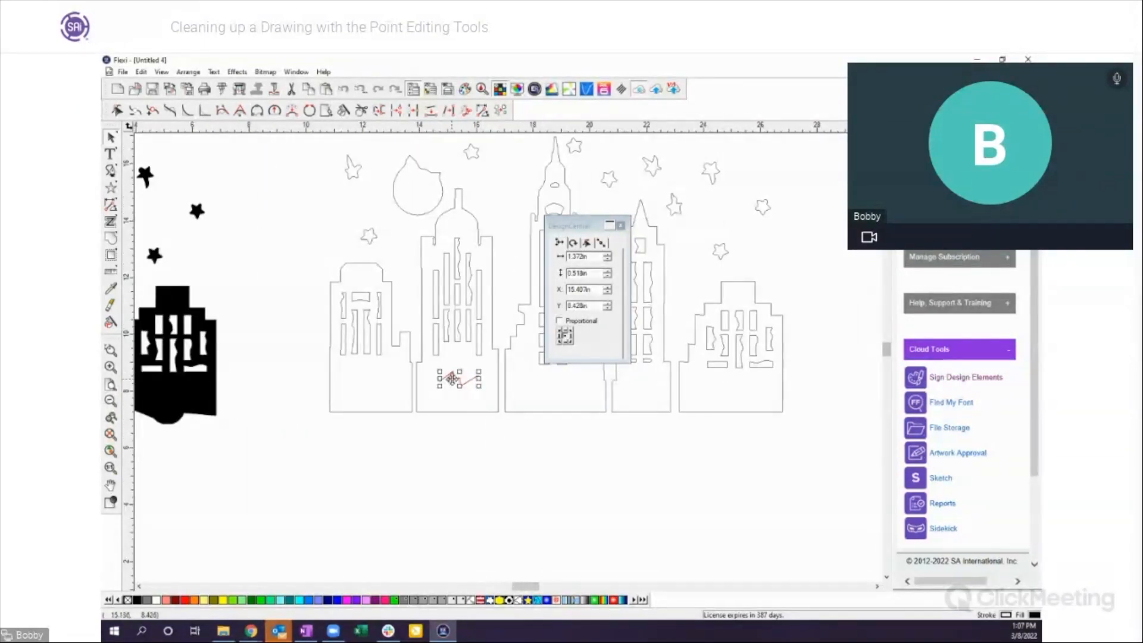
left_click_drag(452, 380, 400, 433)
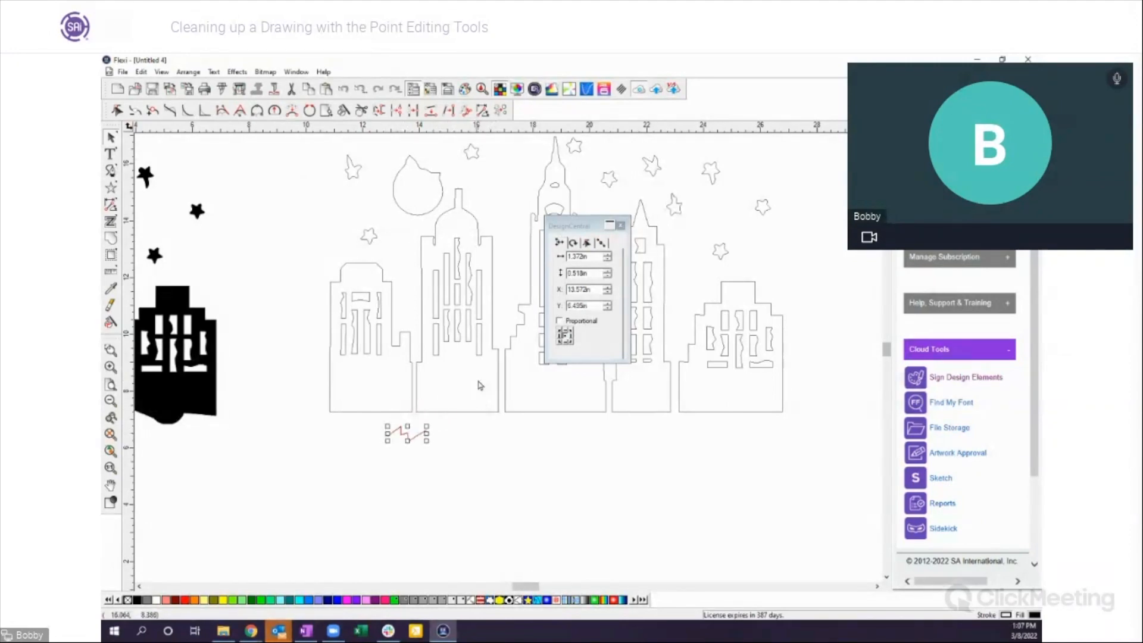
key("Delete")
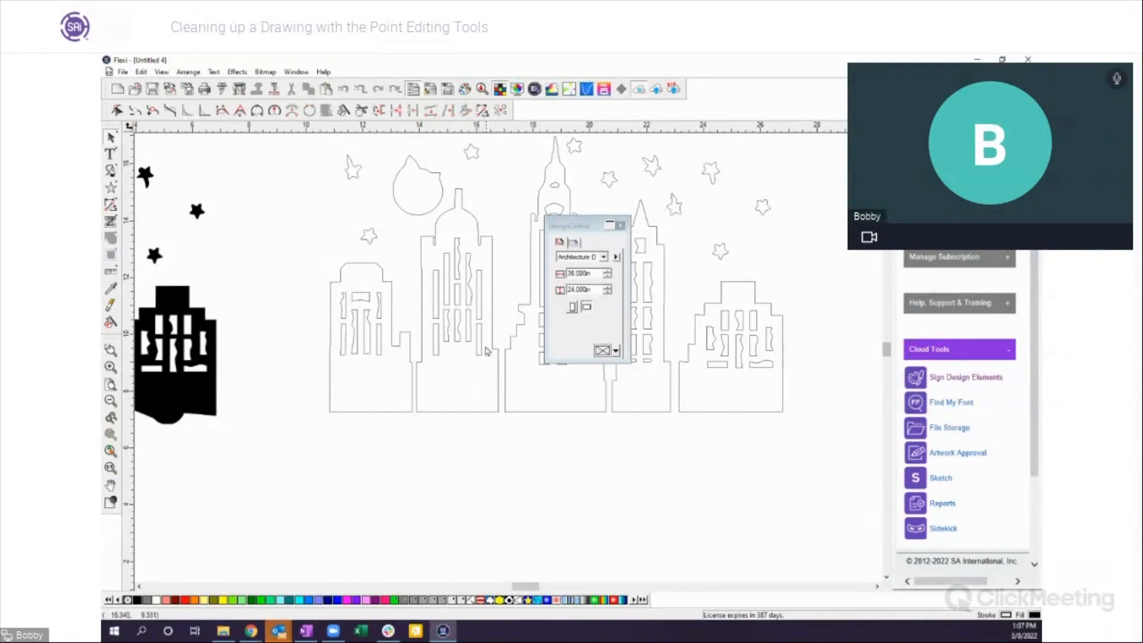
Step: Draw an open five-segment zigzag path about 48 in wide and 8 in high below the page
left_click(112, 403)
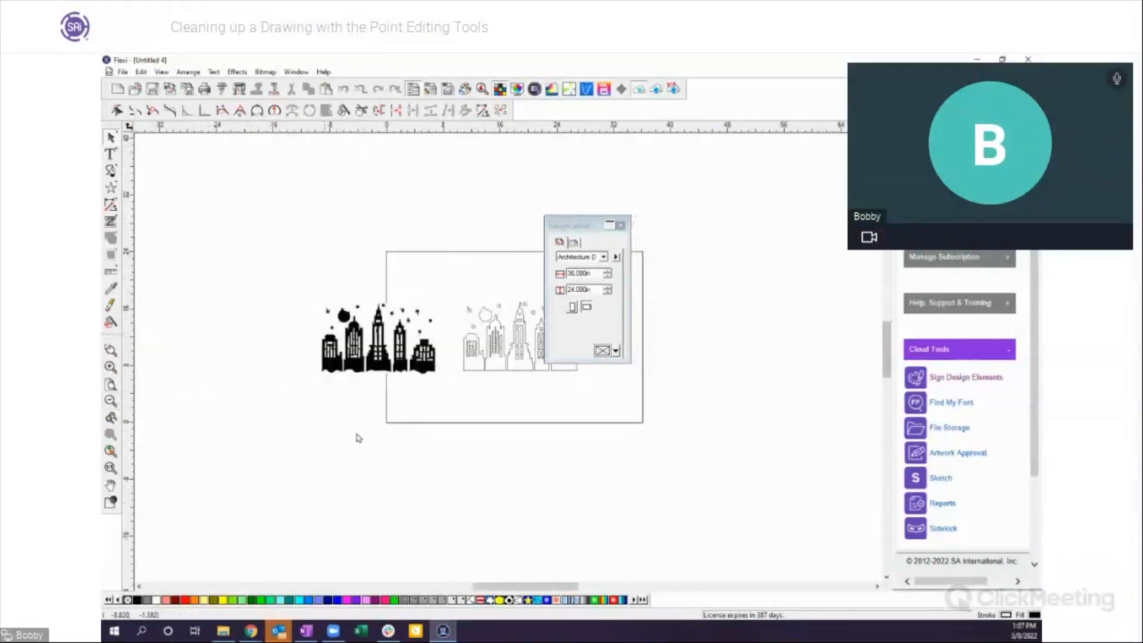
left_click(111, 171)
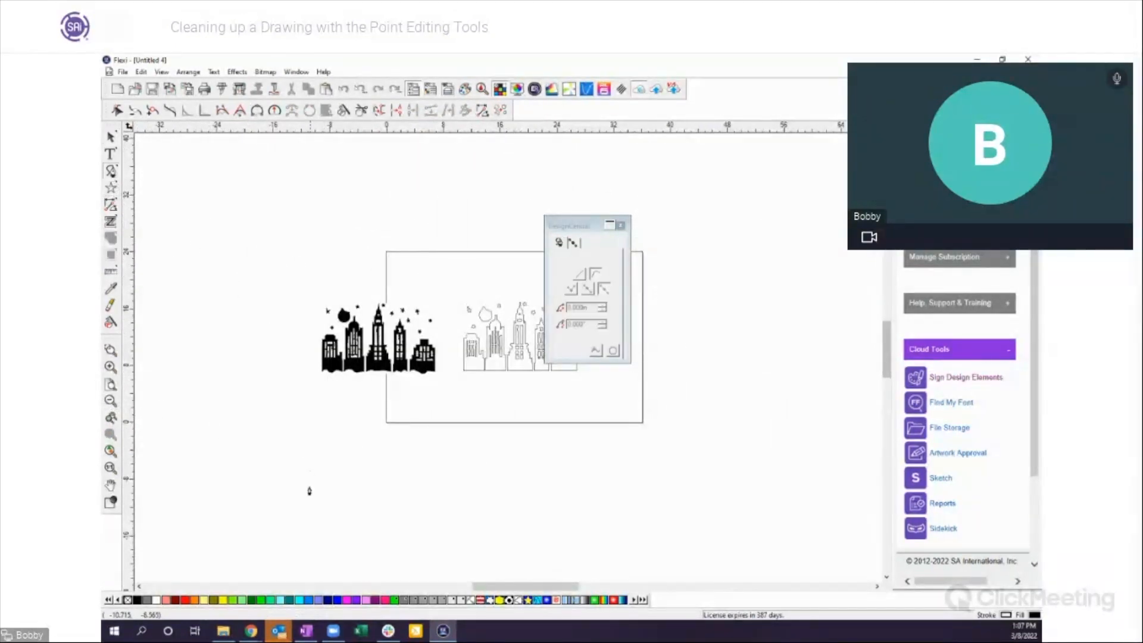
left_click(297, 509)
left_click(396, 472)
left_click(414, 513)
left_click(518, 469)
left_click(521, 522)
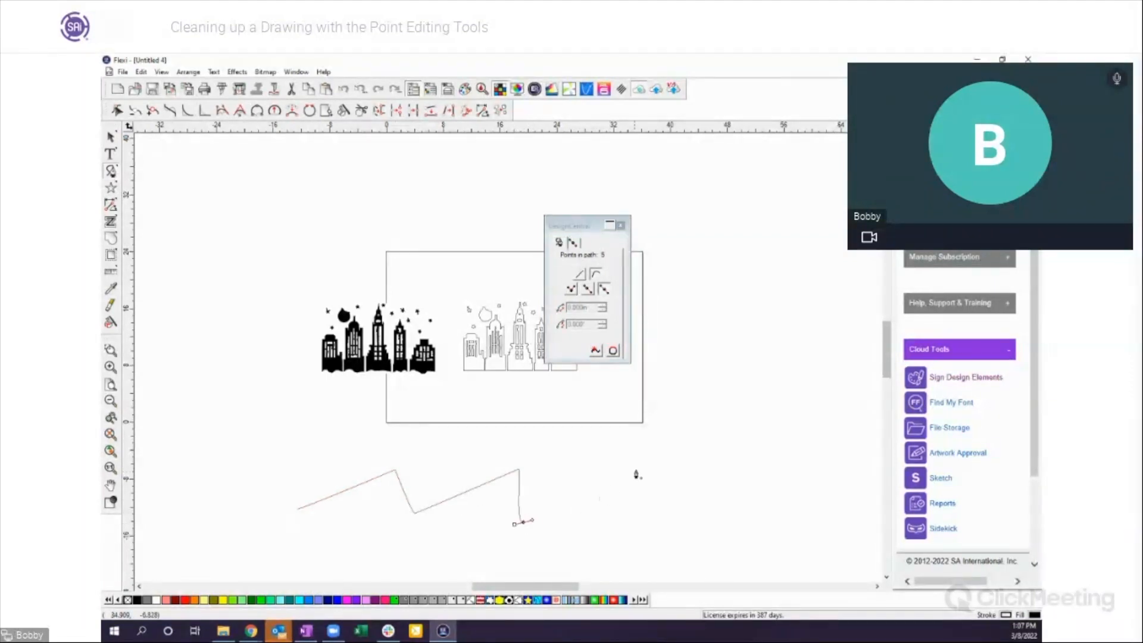
left_click(644, 463)
left_click(112, 137)
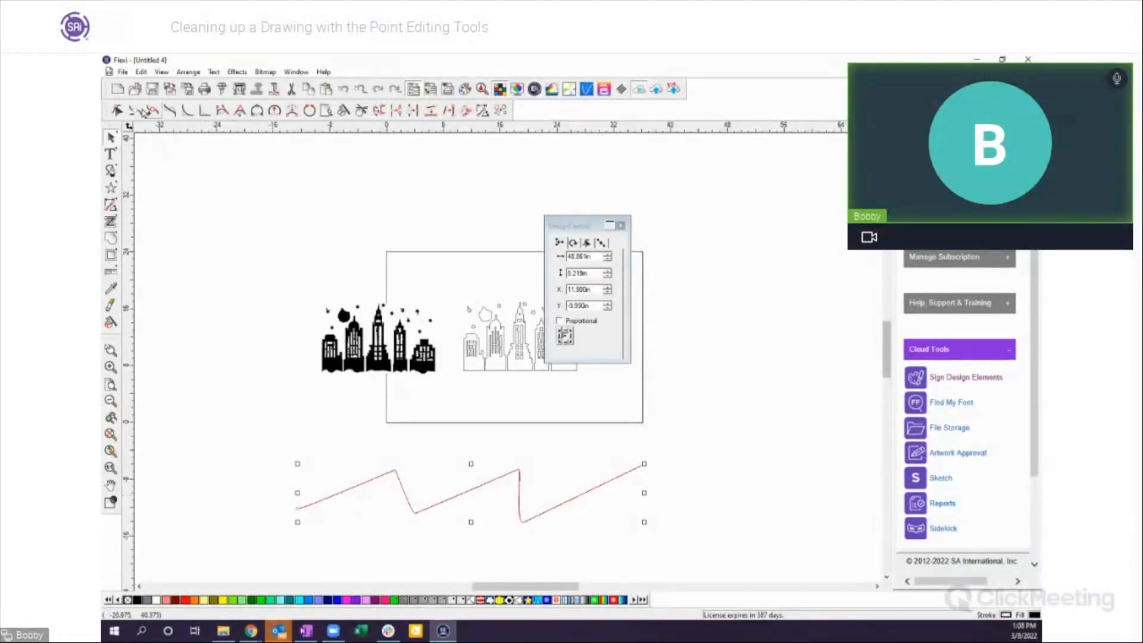
Step: Apply a 5 in length and 45° angle to the zigzag's last, third and first segments with Apply Length and Angle
left_click(169, 254)
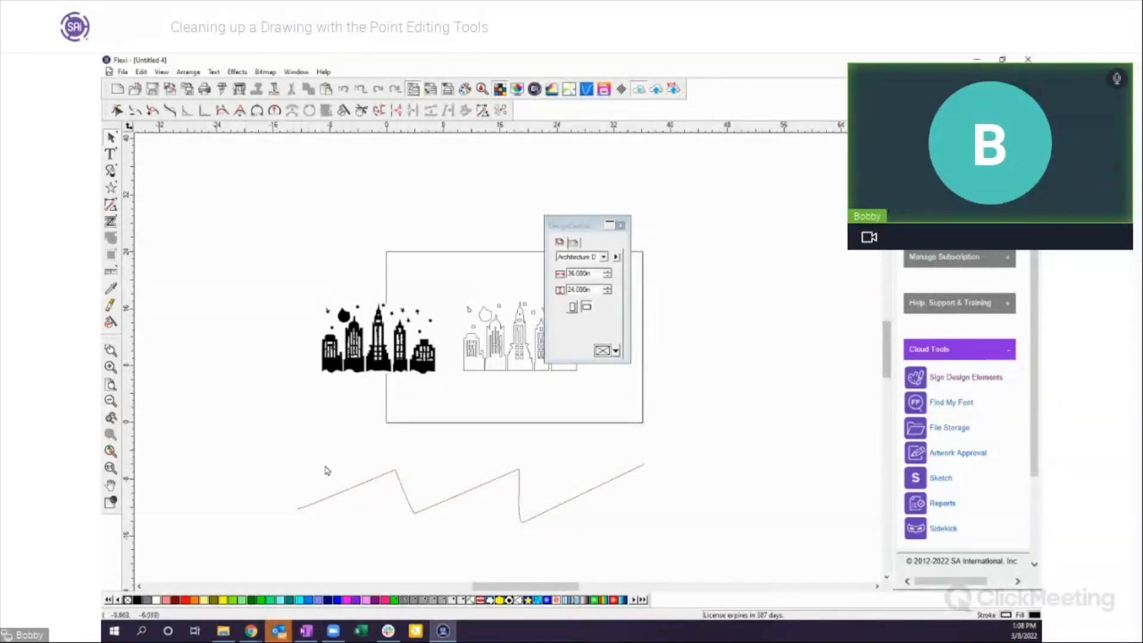
left_click(483, 111)
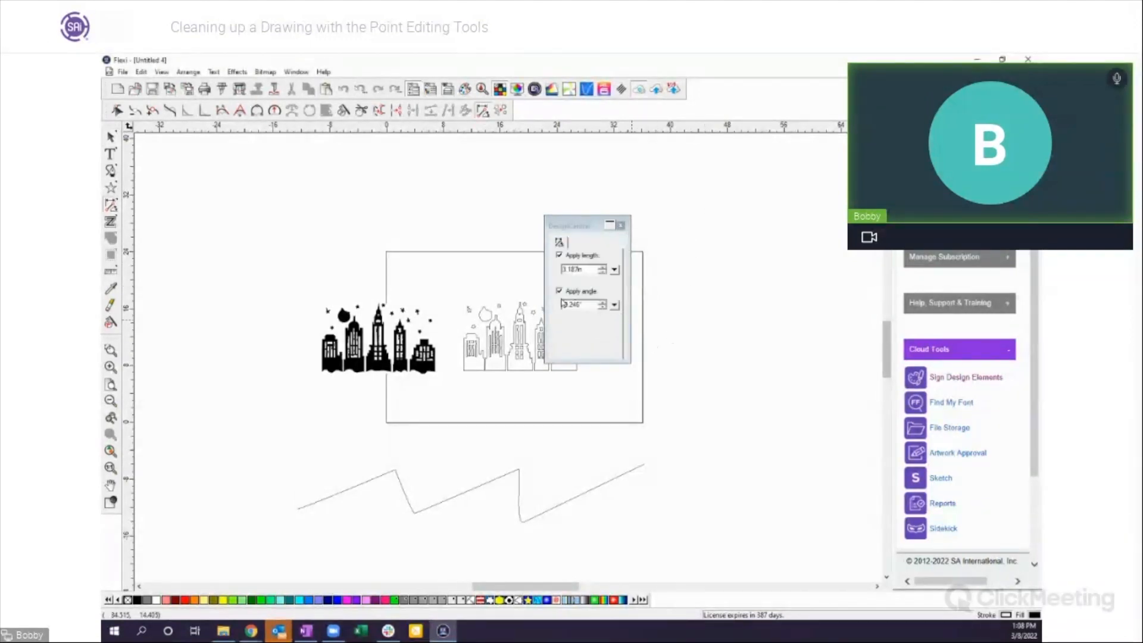
left_click_drag(590, 303, 546, 302)
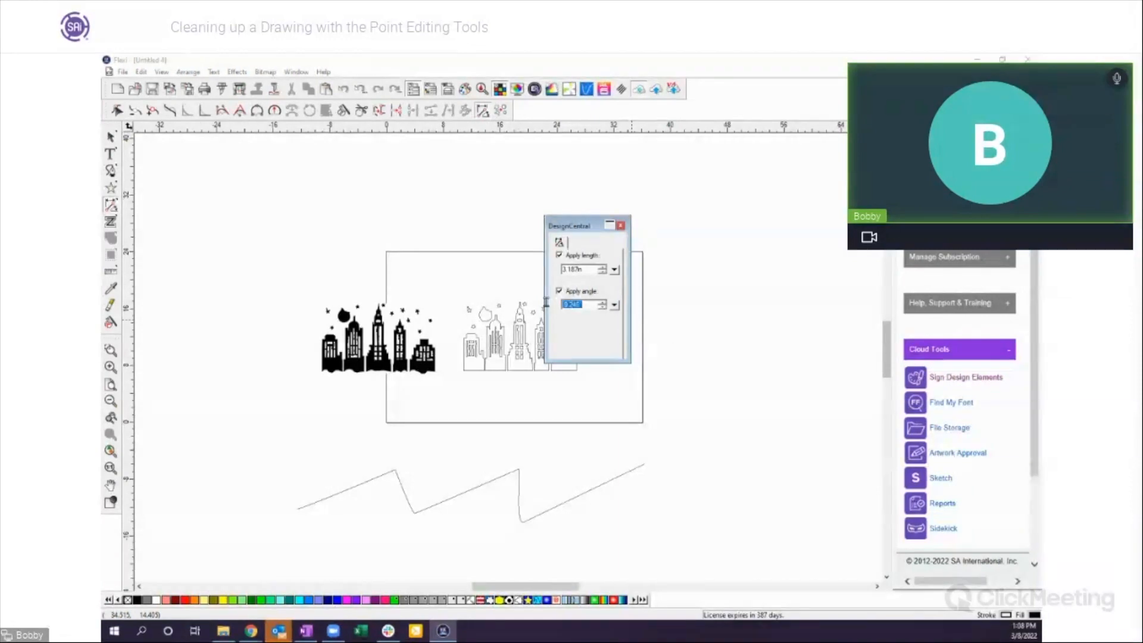
type("45")
left_click_drag(593, 267, 545, 270)
type("5")
left_click(579, 495)
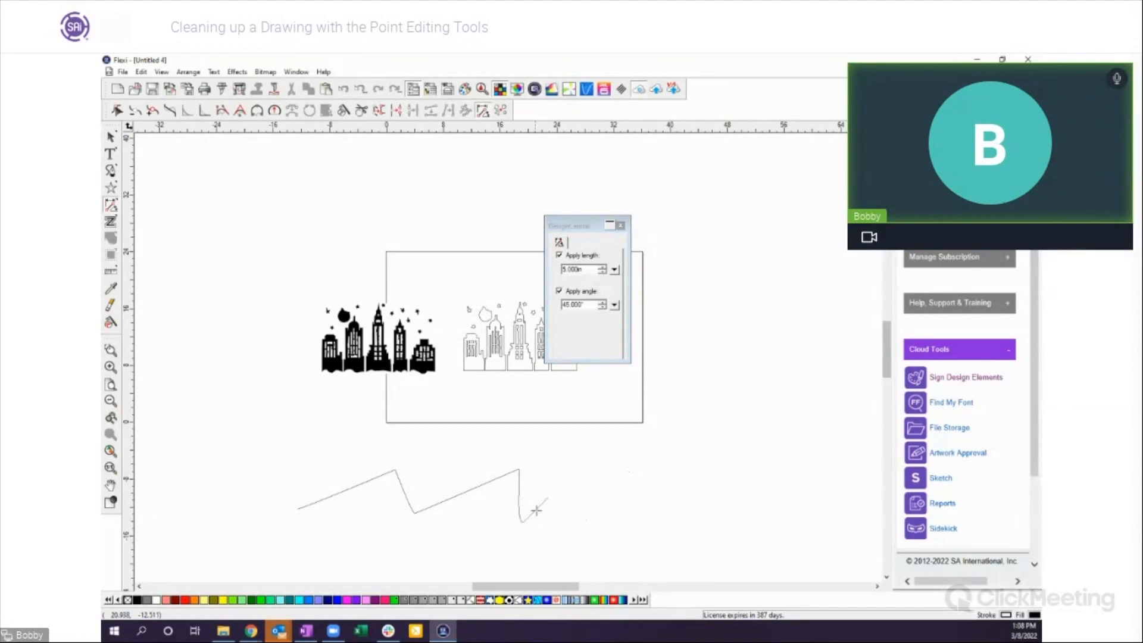
left_click(470, 489)
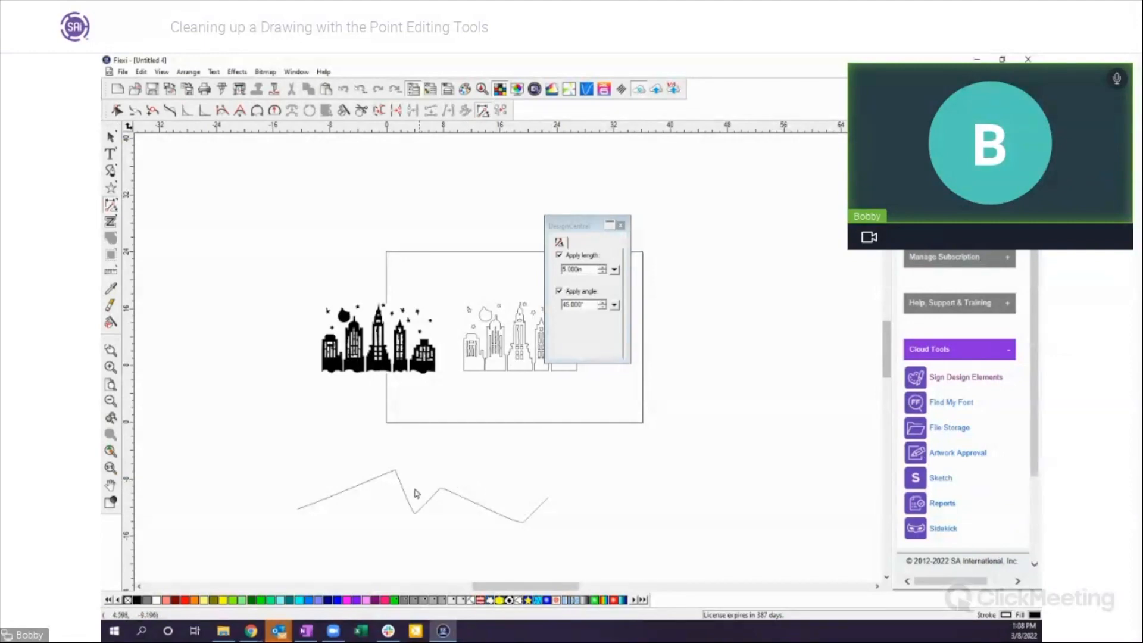
left_click(363, 482)
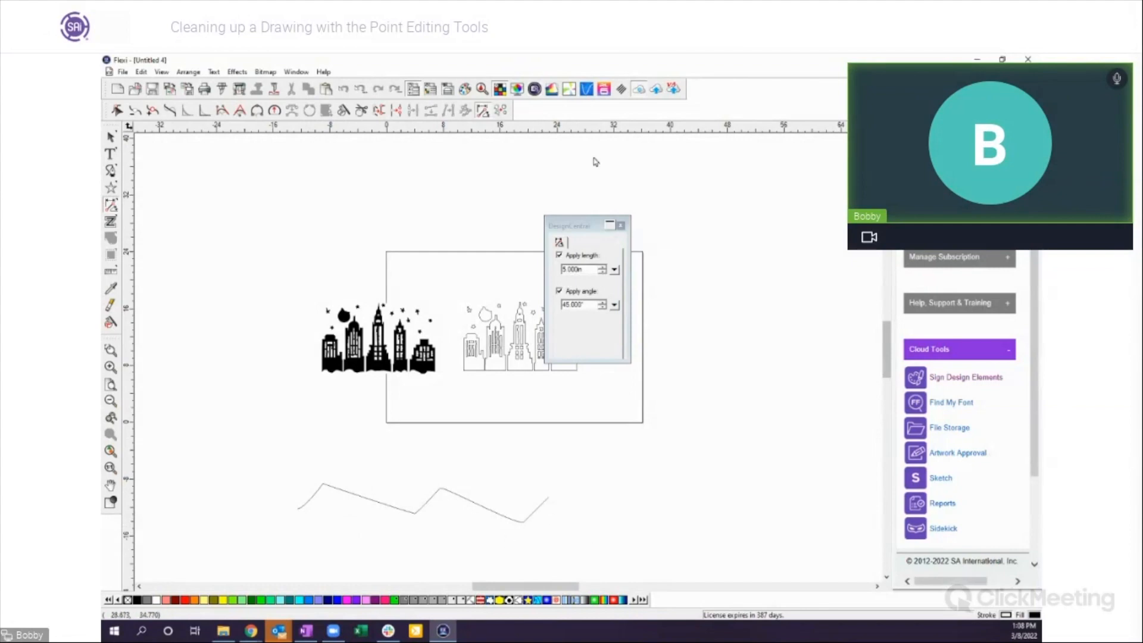
Step: Undo the three length and angle changes made to the zigzag path
left_click(346, 90)
left_click(346, 90)
left_click(345, 90)
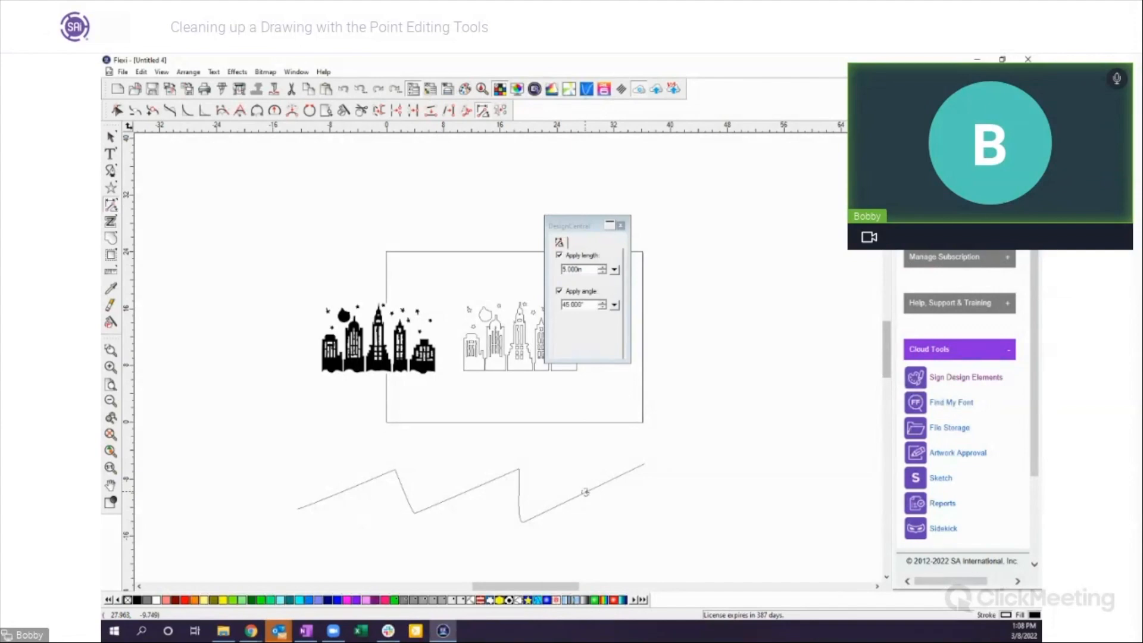
Step: Grab the length and angle of the zigzag's last segment and apply them to its third segment
left_click(585, 492)
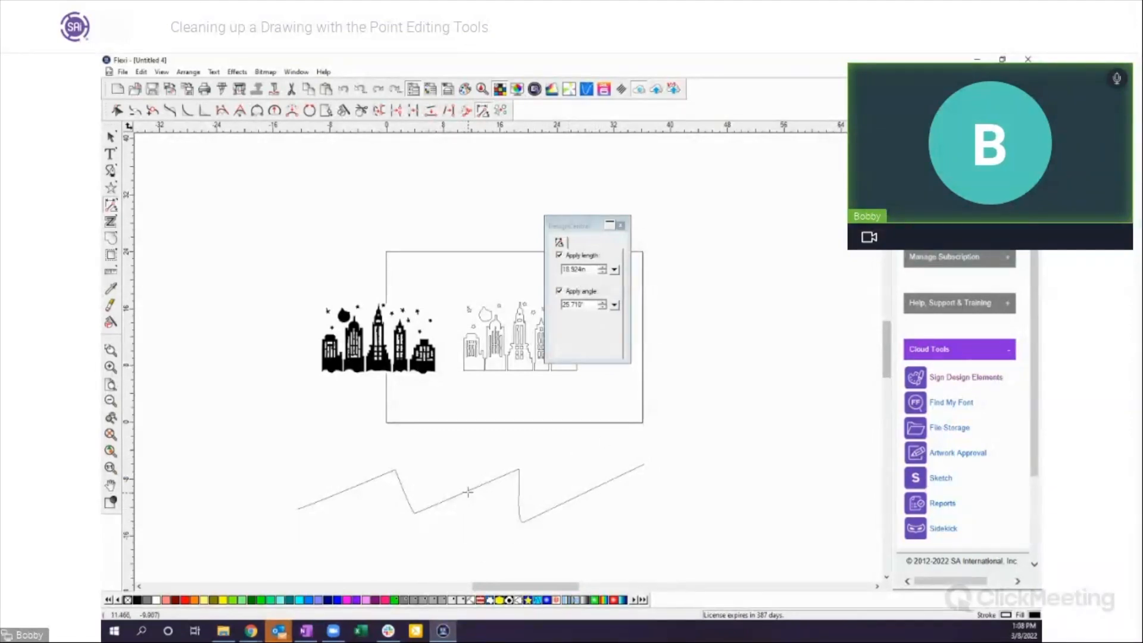
left_click_drag(518, 469, 533, 456)
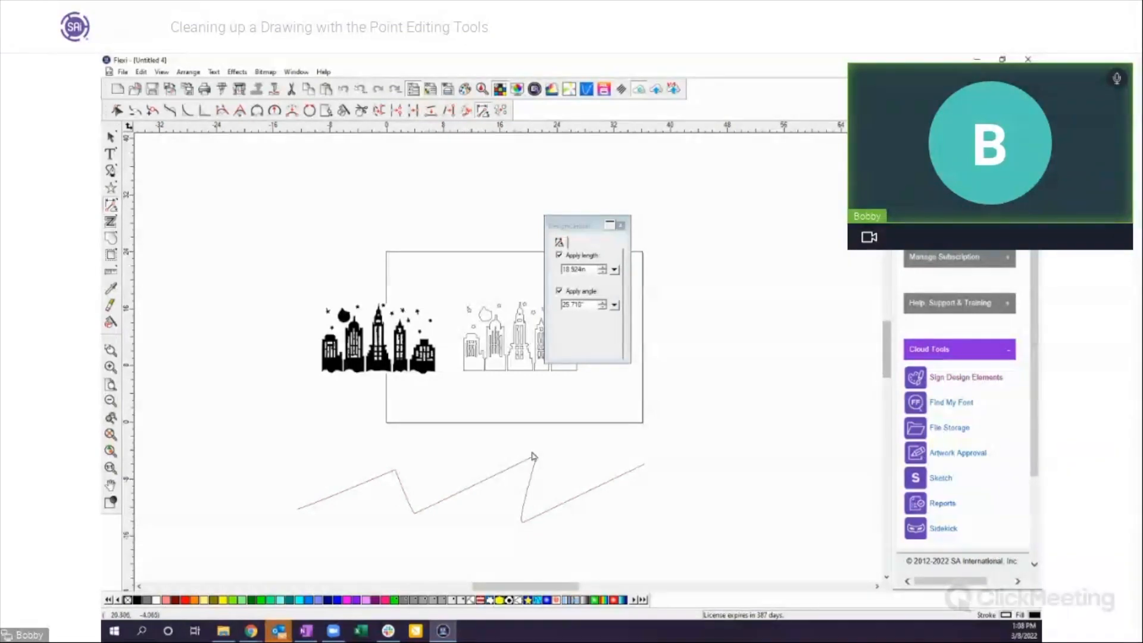
Step: Apply the grabbed length and angle to the zigzag's first segment and delete the whole zigzag path
left_click(359, 492)
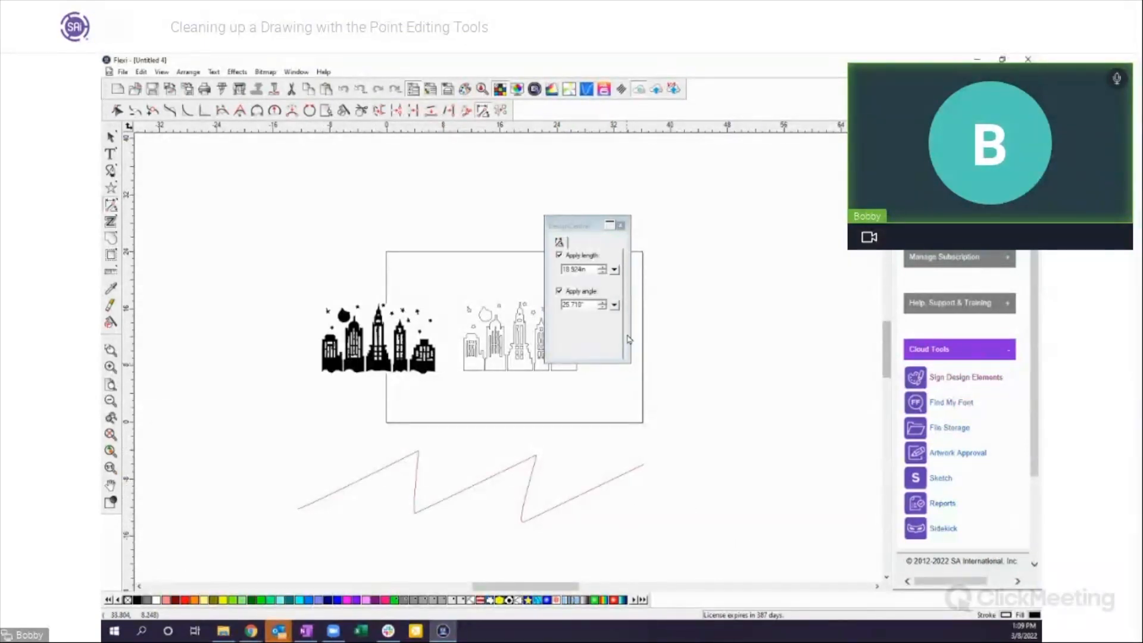
left_click_drag(588, 226, 748, 179)
left_click(112, 137)
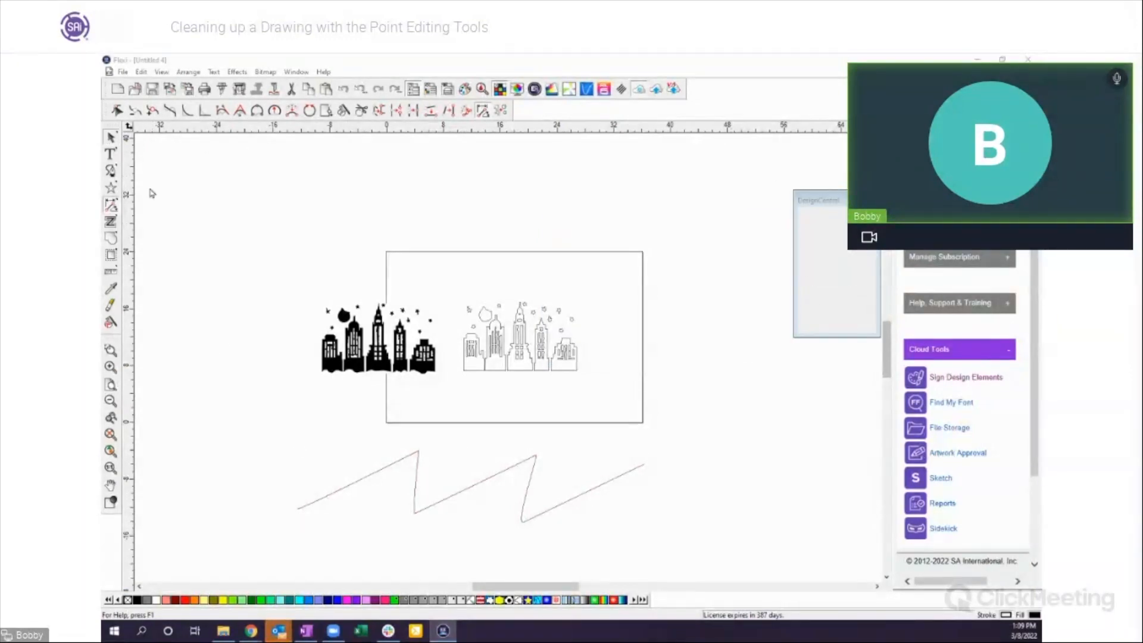
left_click(246, 476)
left_click_drag(242, 449, 686, 527)
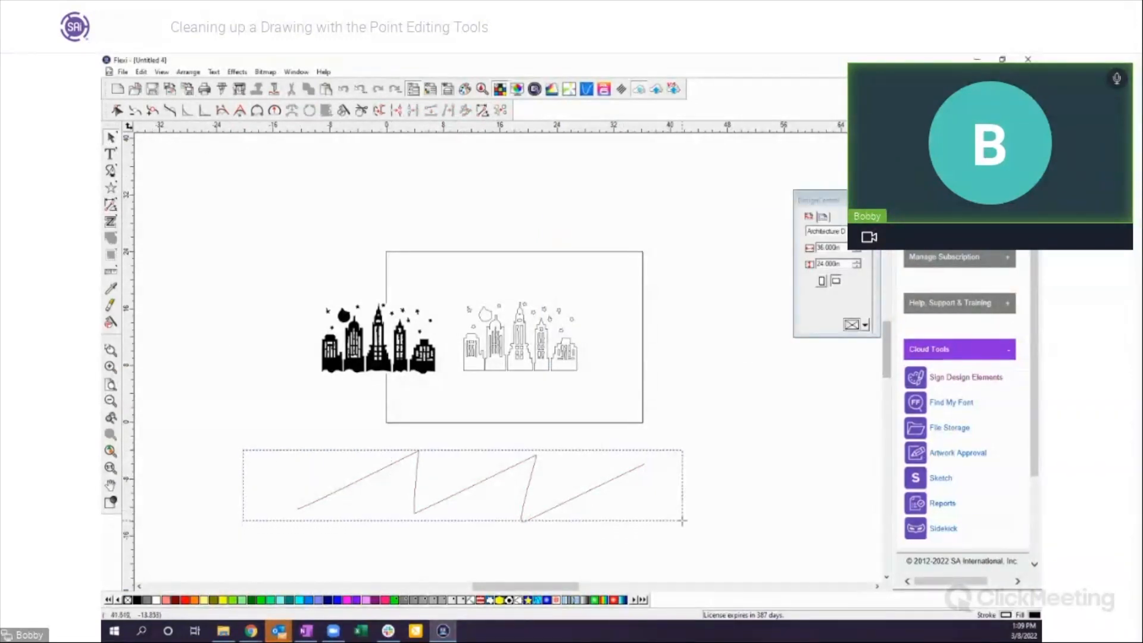
key("Delete")
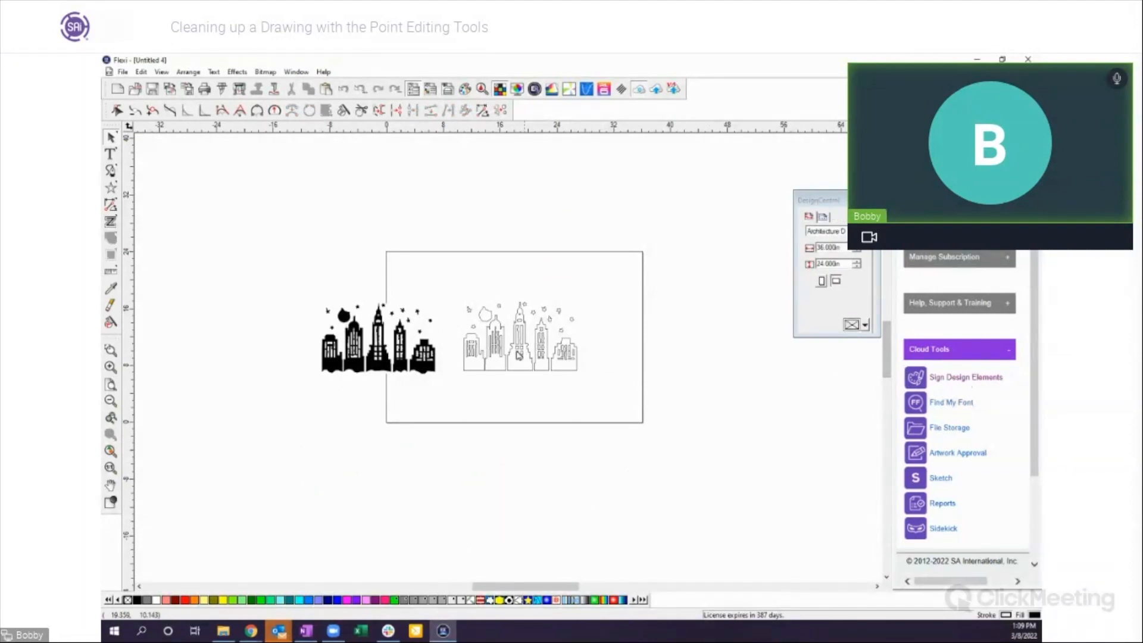
Step: Cut horizontally across the three lower rows of window pairs in the skyline's tallest central building
left_click(111, 350)
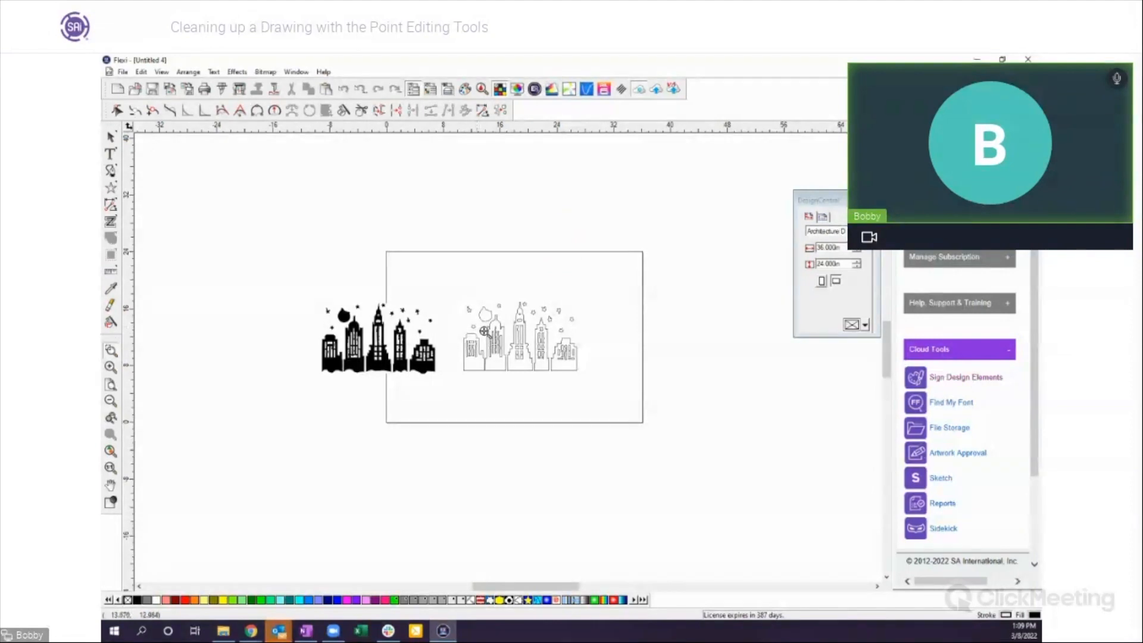
left_click_drag(502, 336, 542, 373)
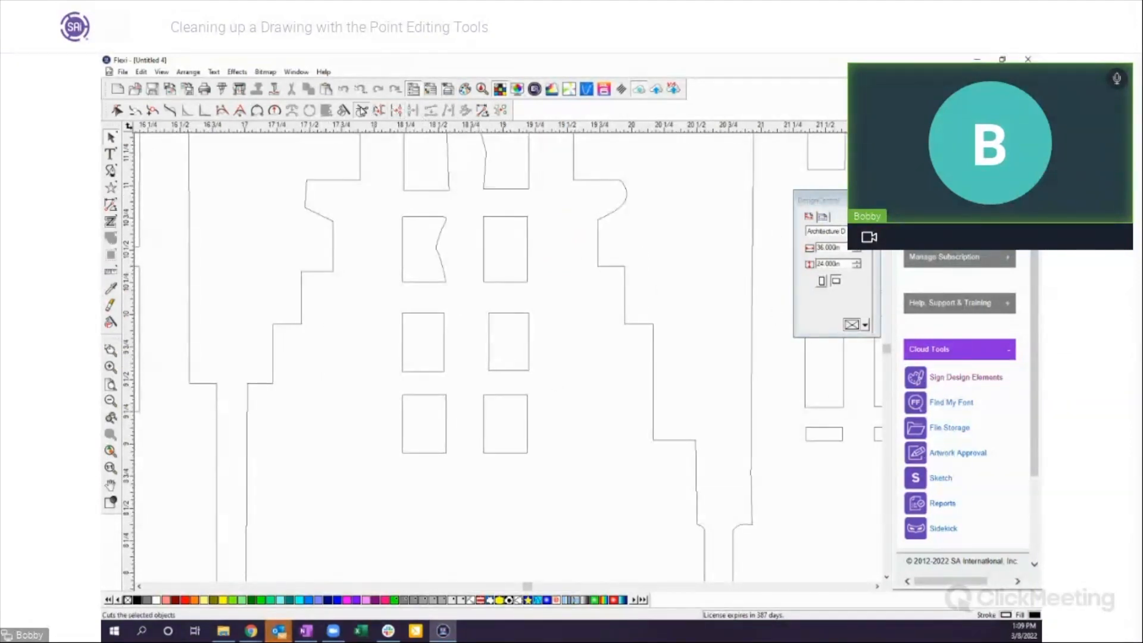
left_click(361, 110)
left_click_drag(391, 248, 545, 250)
left_click_drag(380, 344, 562, 341)
left_click_drag(380, 424, 563, 423)
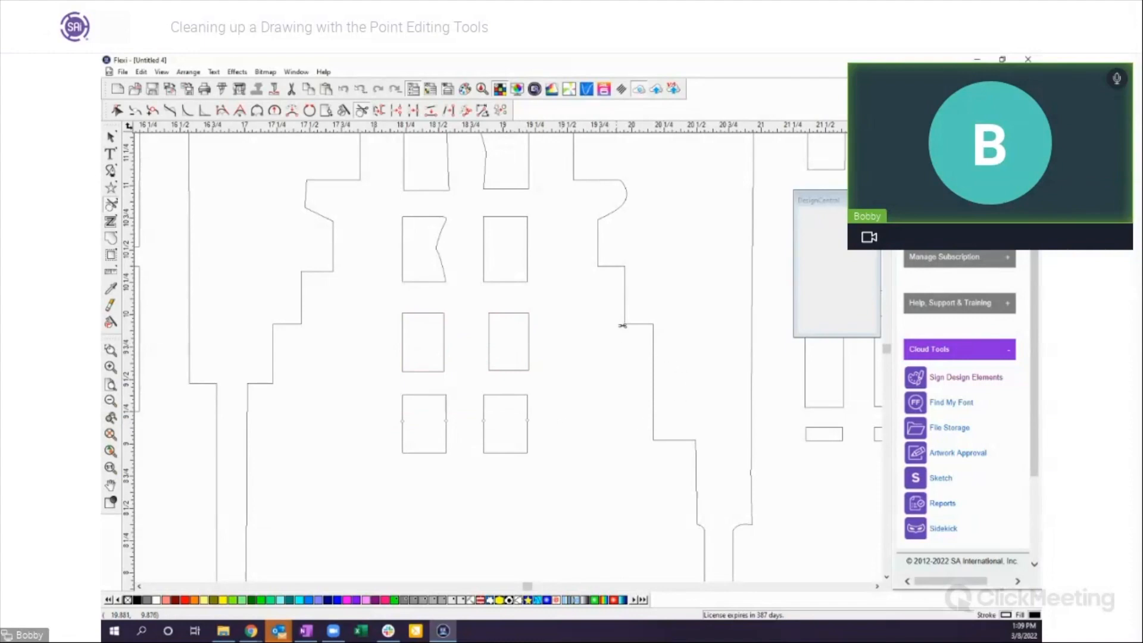
Step: Move the upper halves of the top cut window pair up about 0.1 in to open a gap
left_click(110, 137)
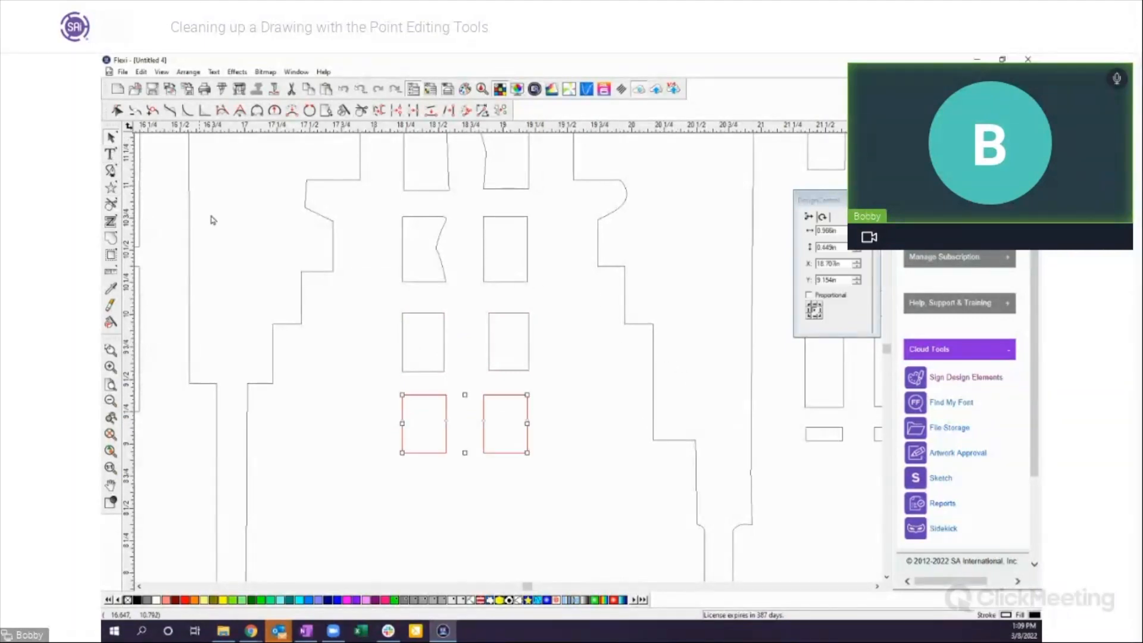
left_click(381, 266)
left_click_drag(376, 205, 543, 233)
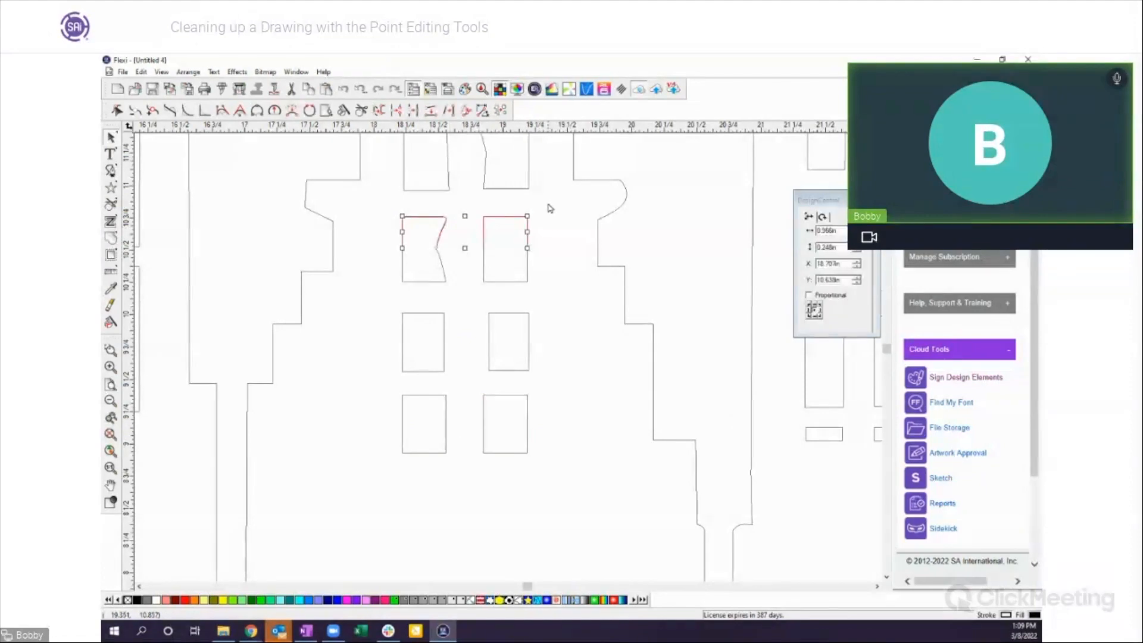
key("Up")
key("Up")
key("Up")
key("Up")
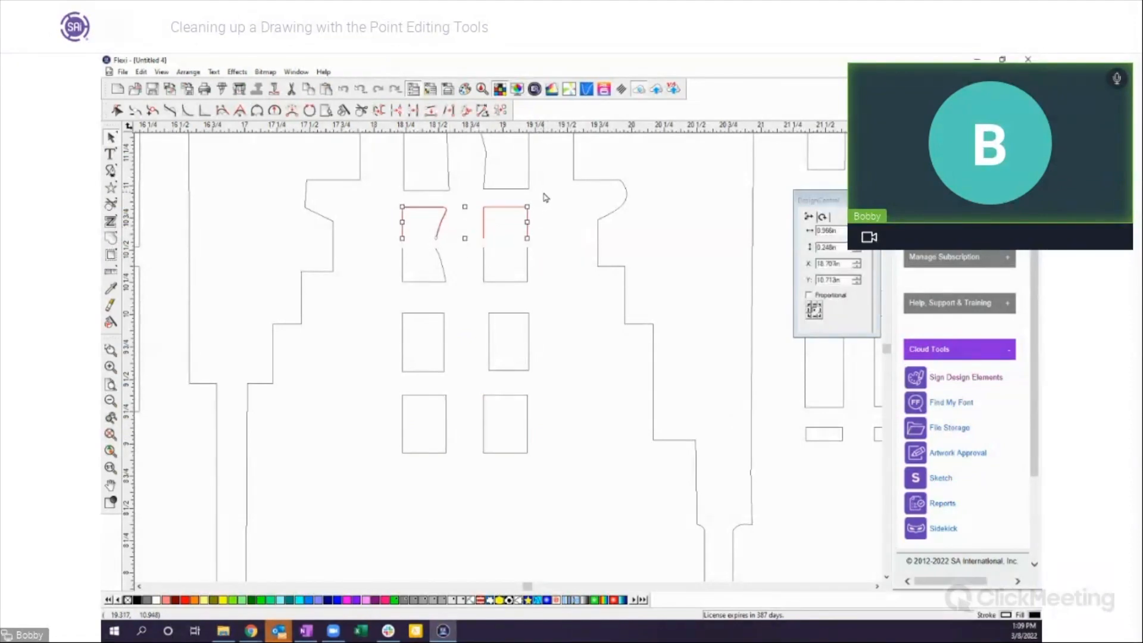
Step: Move the lower halves of the middle cut window pair down about 0.07 in
left_click_drag(397, 355, 548, 380)
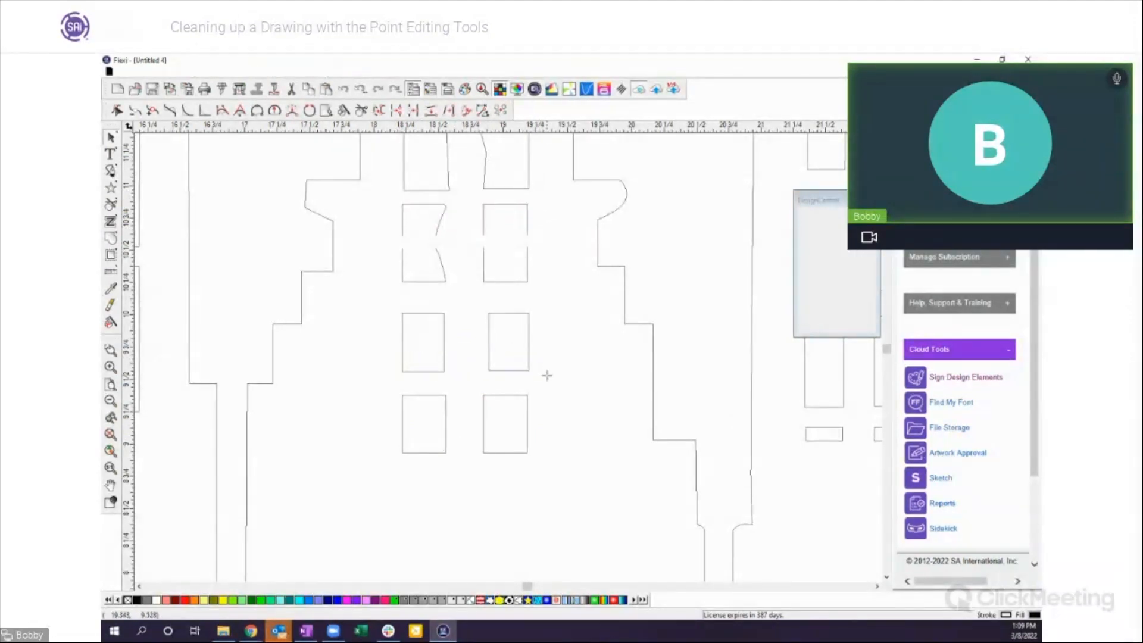
key("Down")
key("Down")
key("Down")
key("Down")
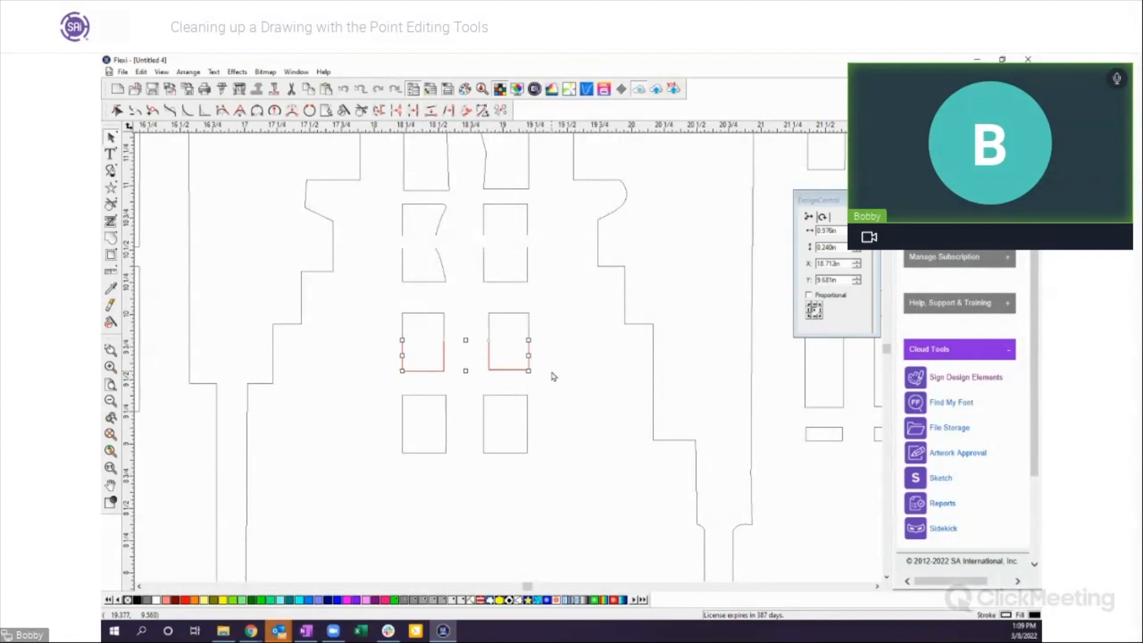
key("Down")
key("Down")
Step: Move the lower halves of the bottom cut window pair down about 0.13 in and deselect them
left_click_drag(388, 441, 538, 470)
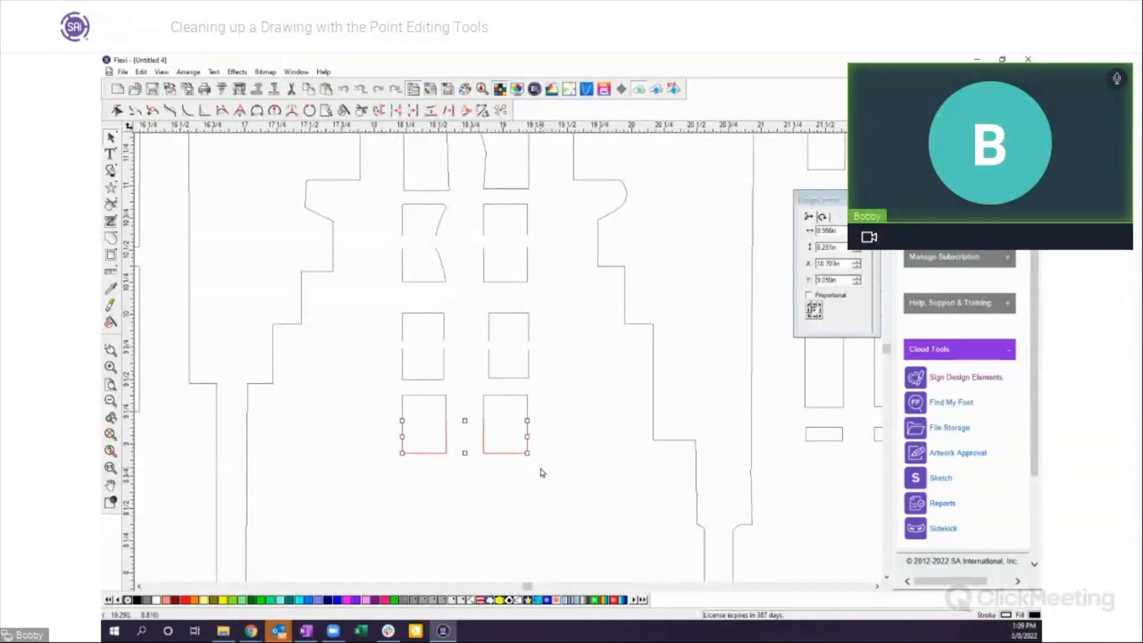
key("Down")
key("Down")
key("Down")
key("Down")
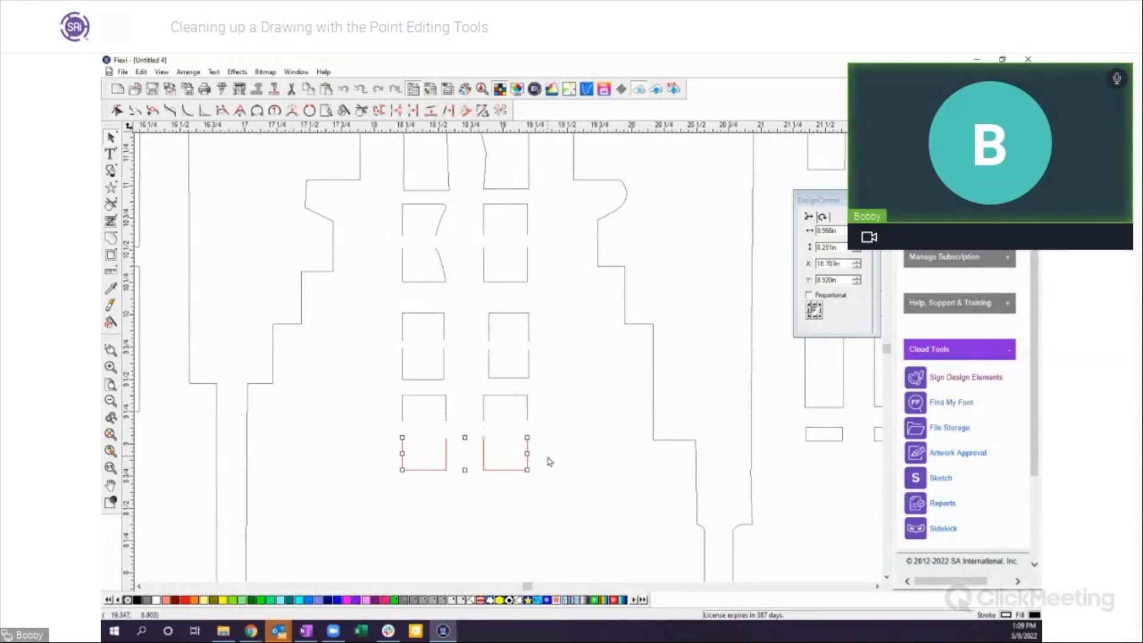
left_click(604, 412)
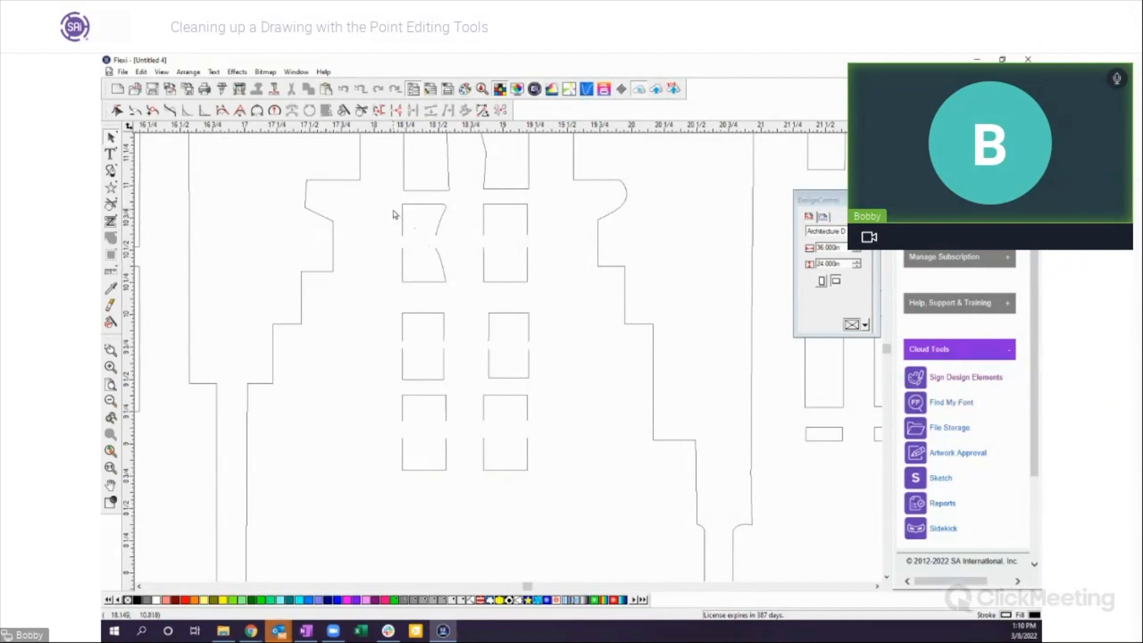
Step: Join the open ends of all the separated window halves into closed paths automatically with a tolerance of 2 in
left_click_drag(386, 200, 564, 482)
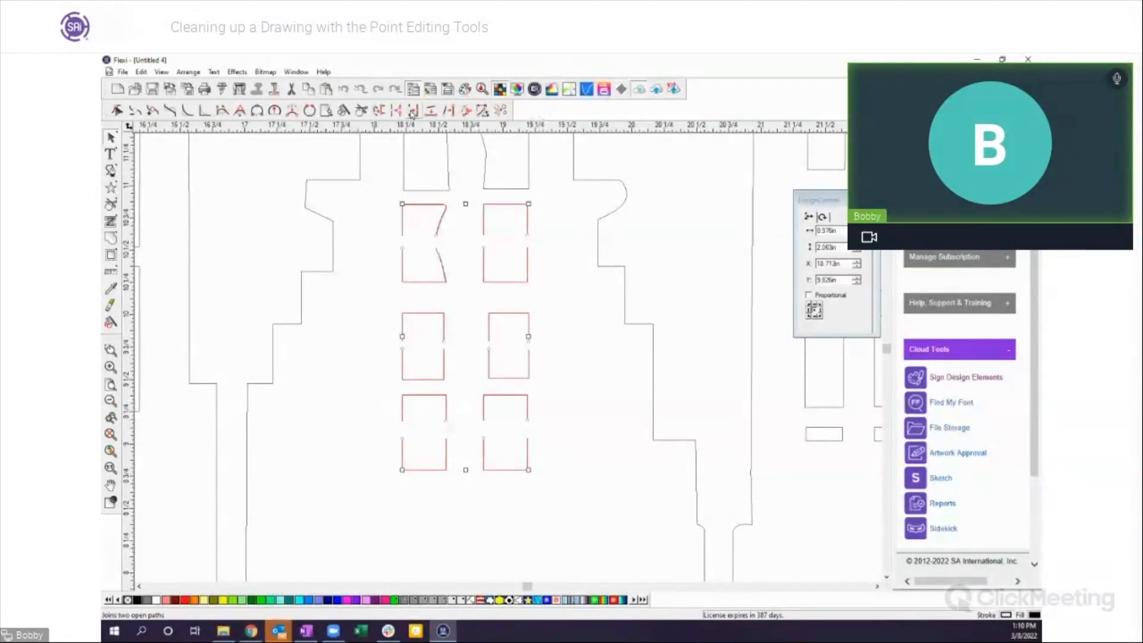
left_click(413, 111)
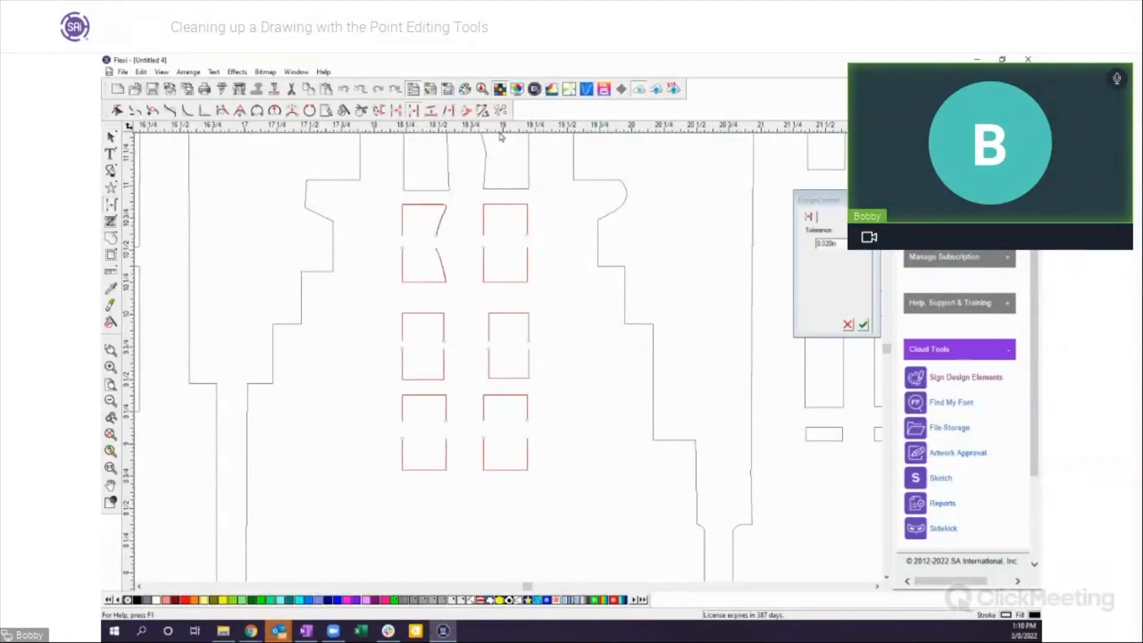
left_click_drag(816, 200, 680, 196)
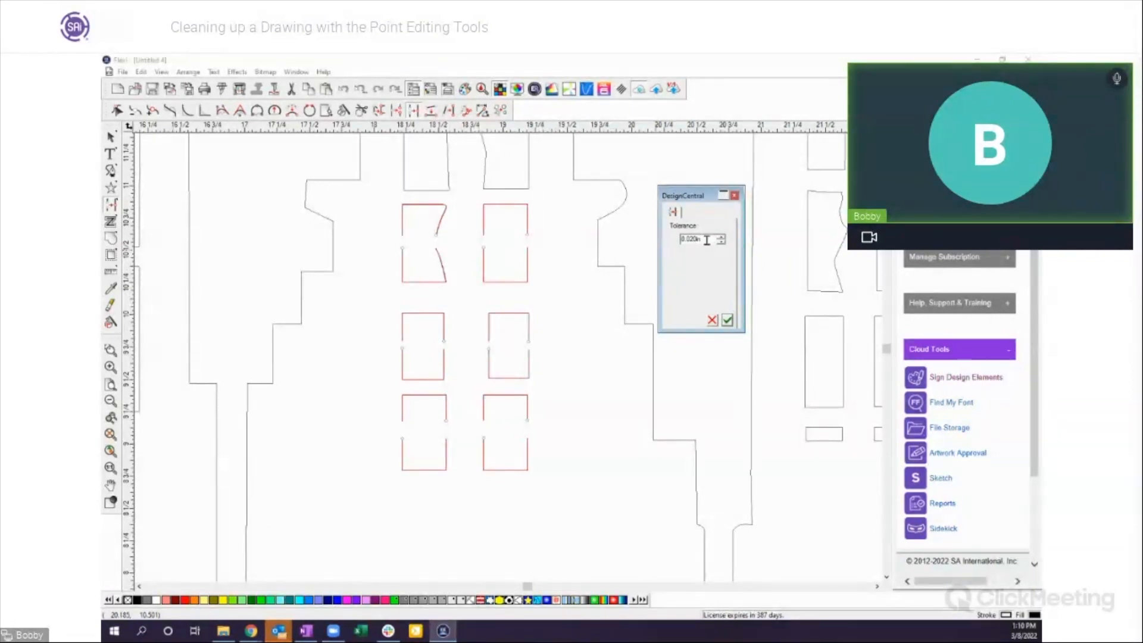
left_click_drag(707, 240, 682, 238)
type("2")
key("Return")
left_click(729, 322)
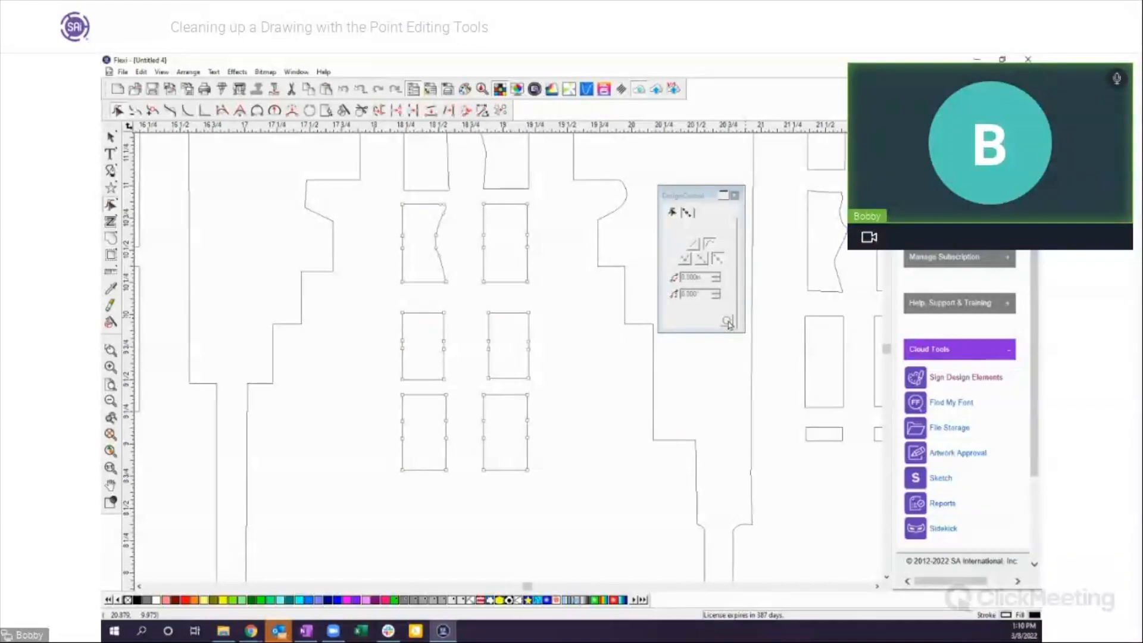
left_click(618, 406)
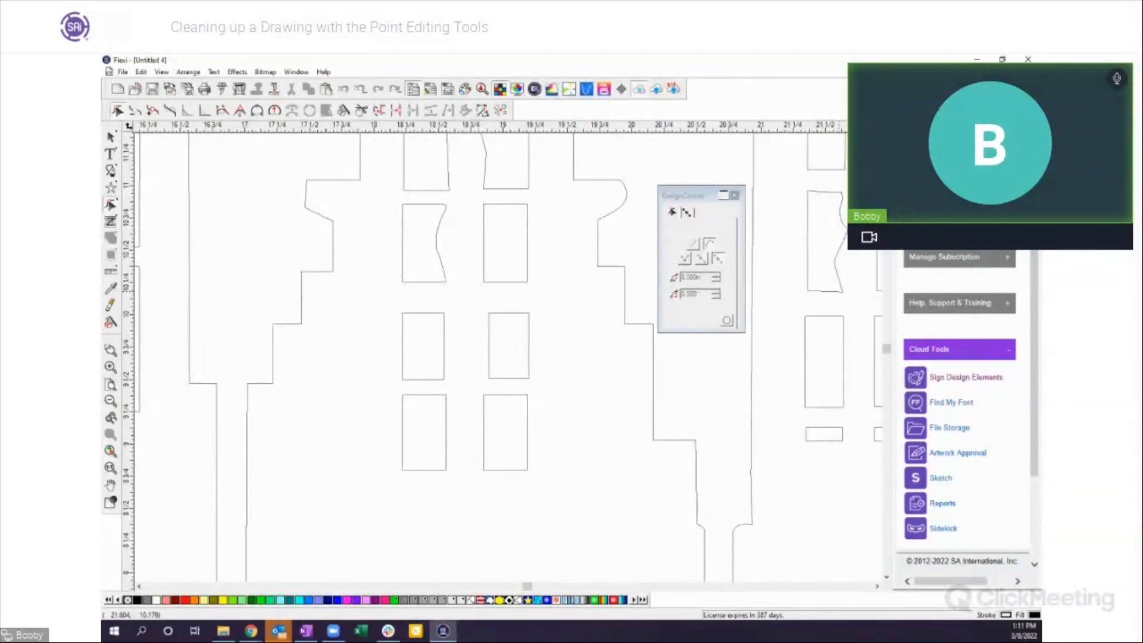
Step: Convert all windows of the skyline's leftmost building to rectangles with Convert to Shape
left_click(110, 400)
left_click(110, 401)
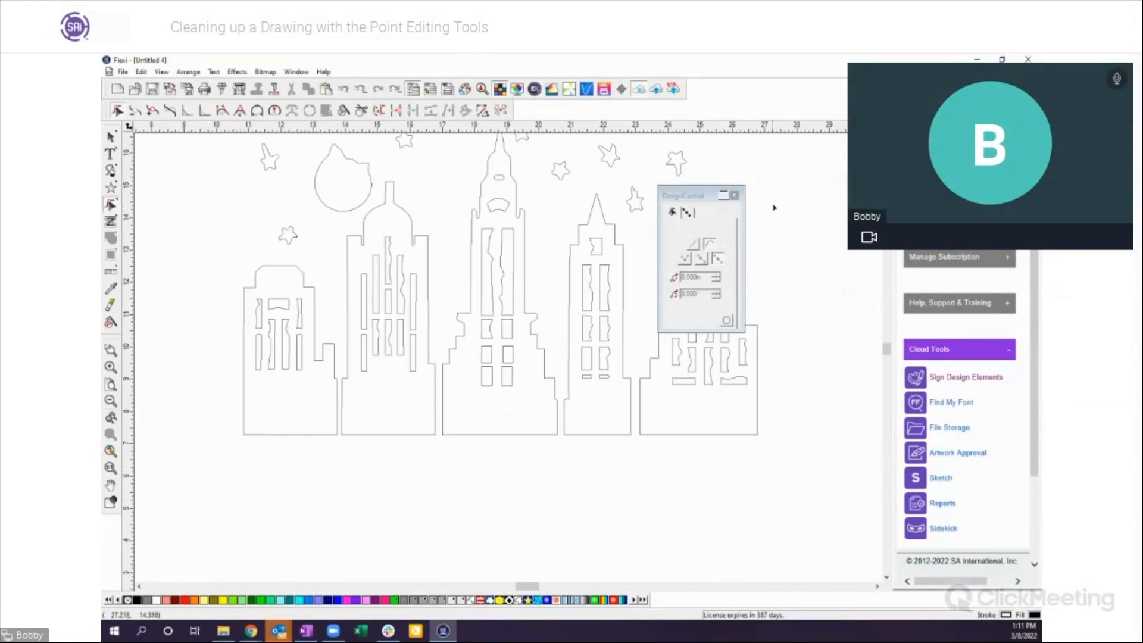
left_click_drag(694, 200, 813, 367)
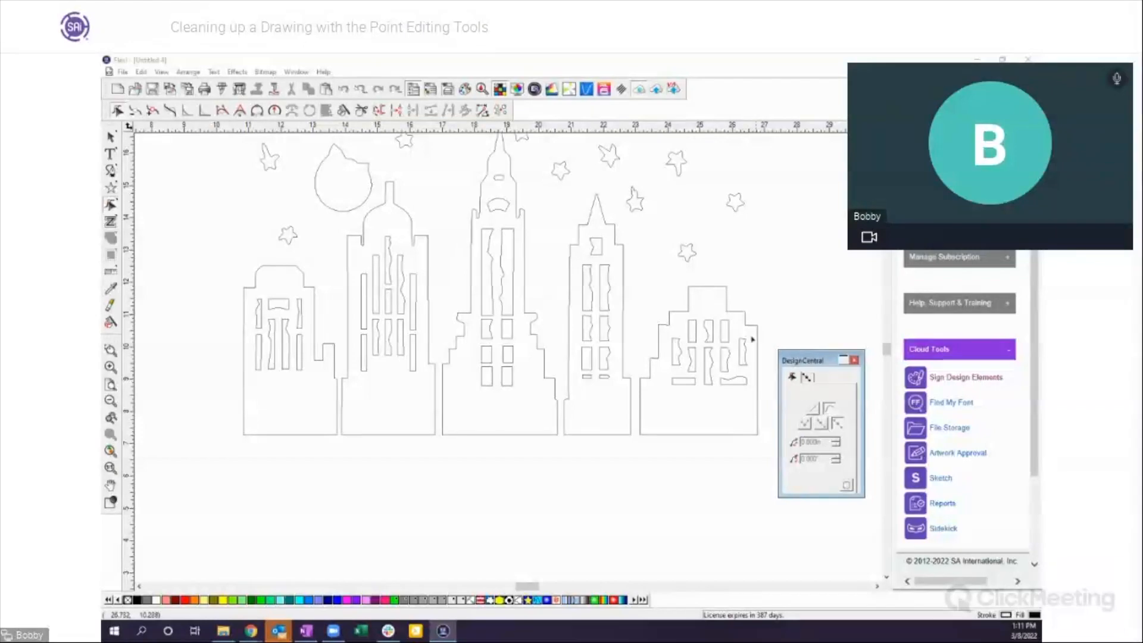
scroll(814, 283, "up", 2)
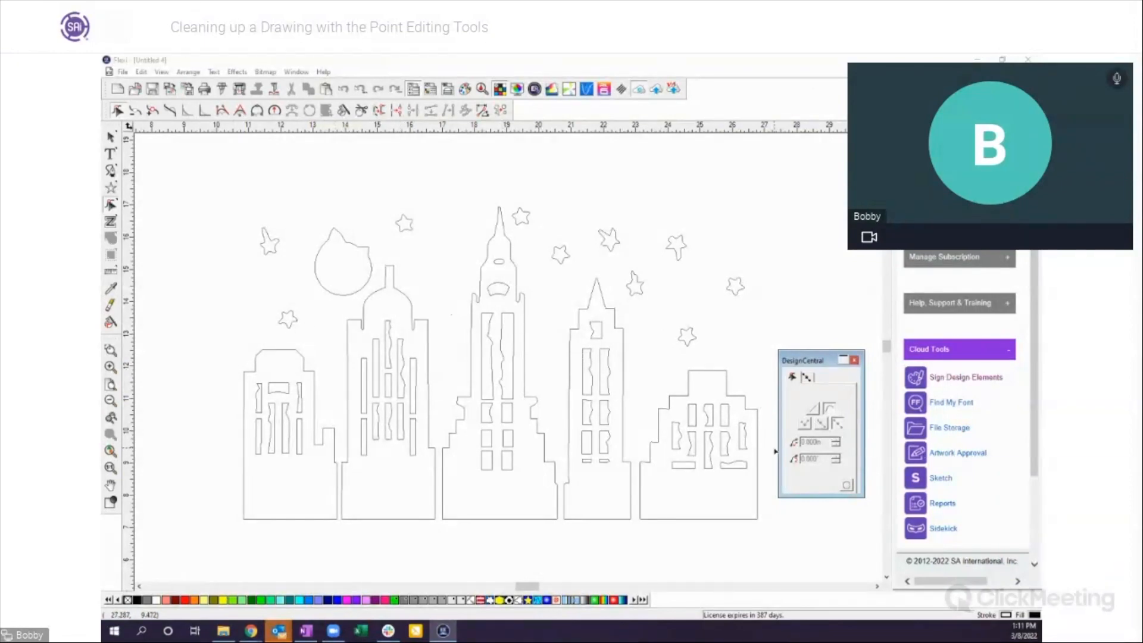
left_click(111, 137)
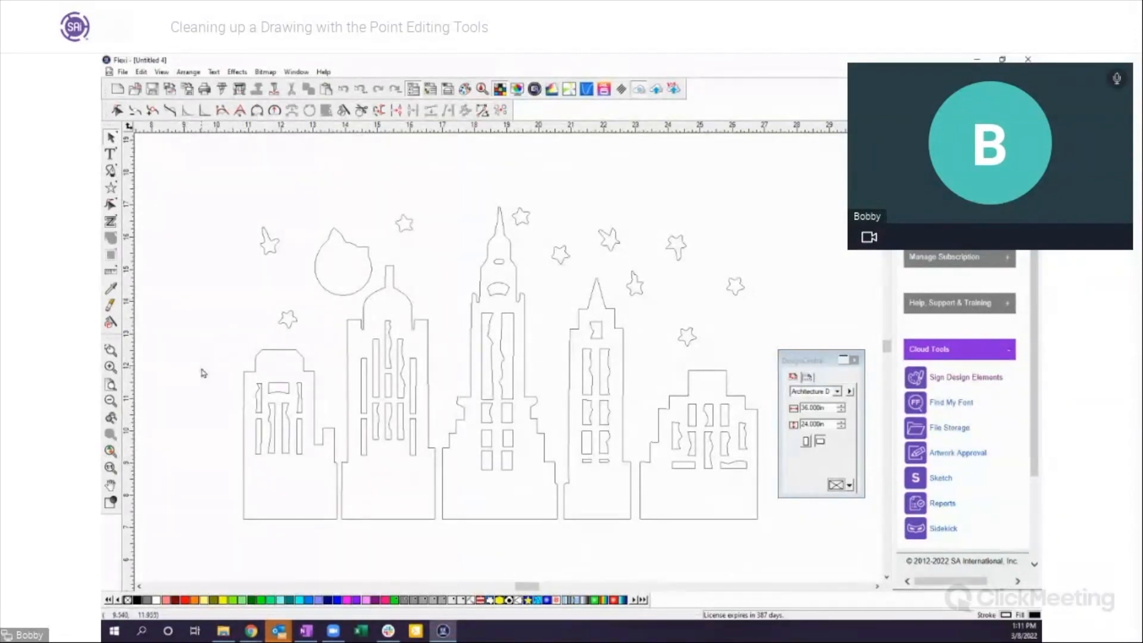
left_click_drag(223, 361, 324, 475)
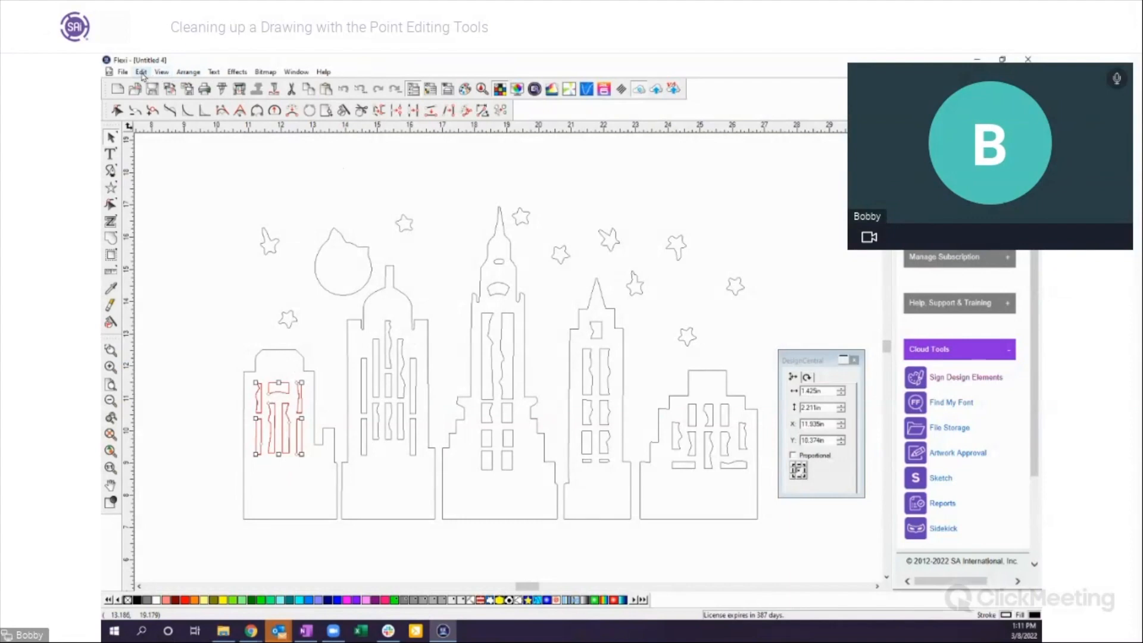
left_click(189, 74)
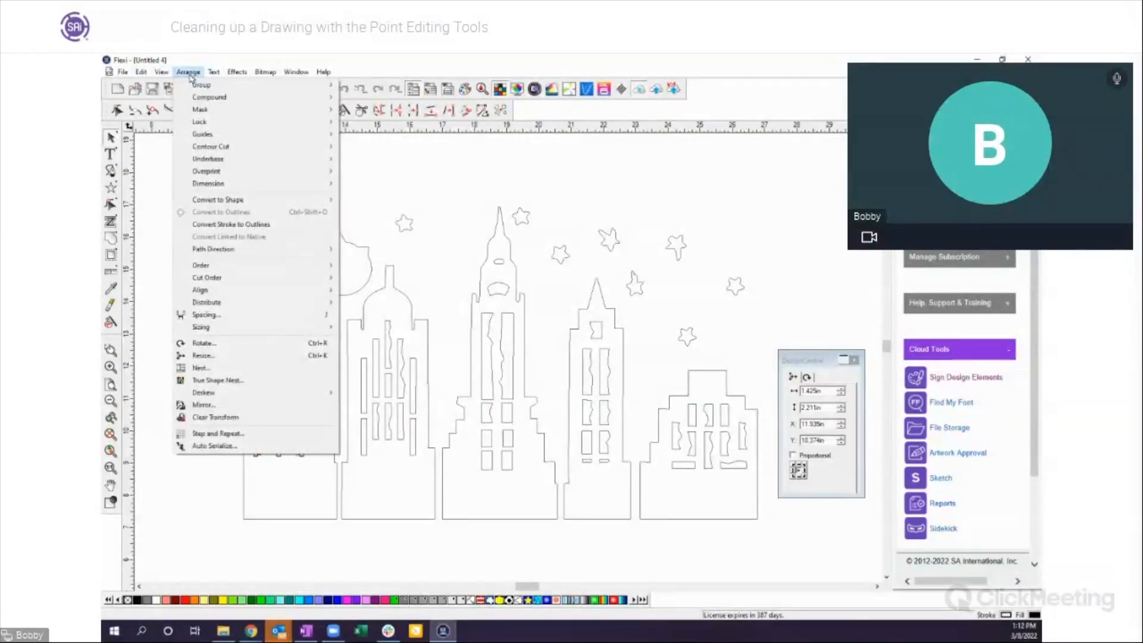
mouse_move(241, 204)
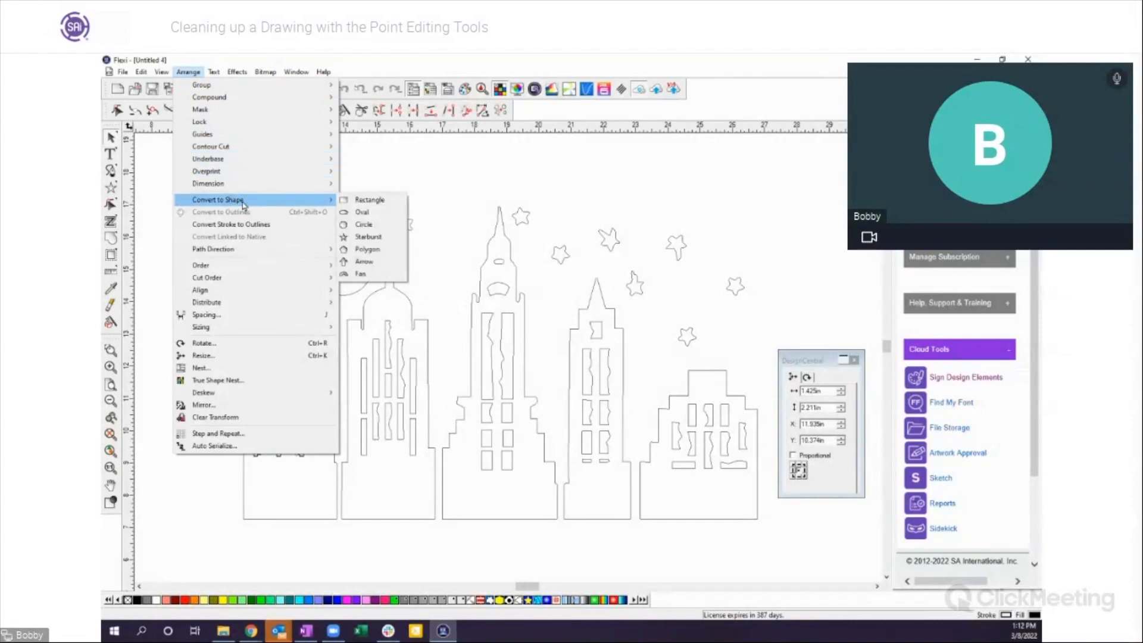
left_click(383, 202)
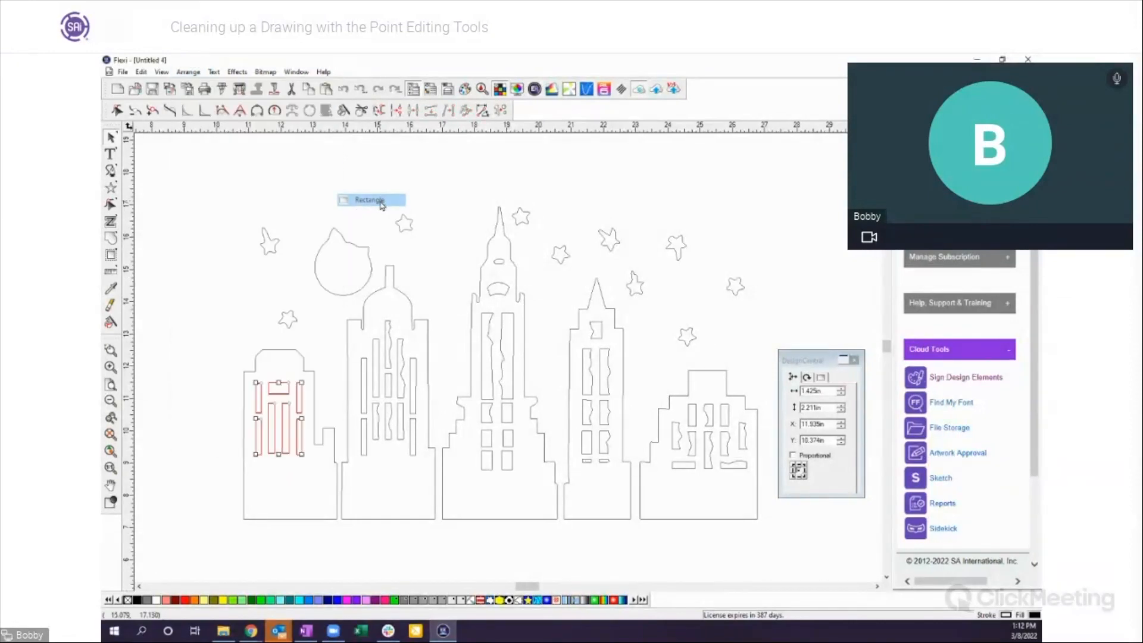
left_click(353, 546)
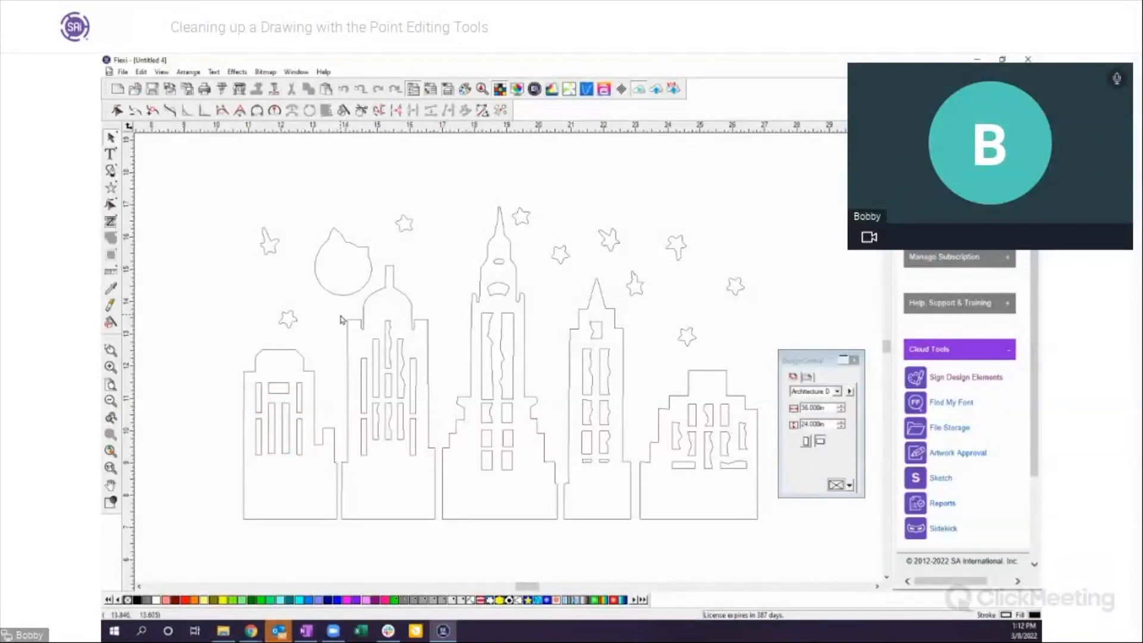
Step: Select only the windows of the domed second building and convert them to rectangle shapes
left_click_drag(340, 316, 441, 470)
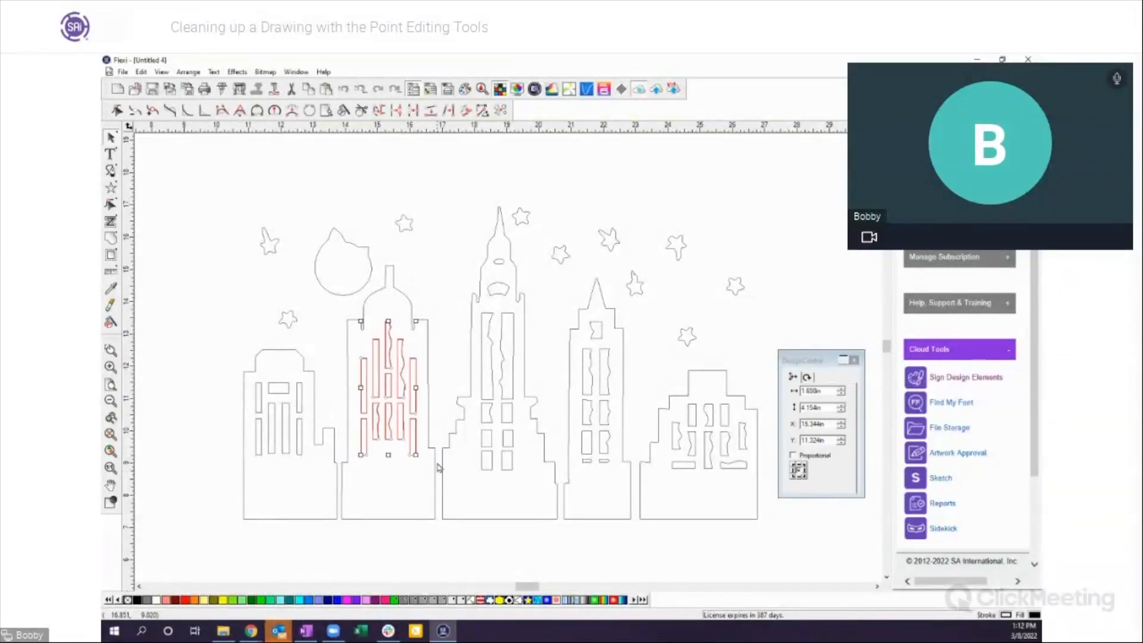
left_click(330, 331)
left_click_drag(332, 309, 458, 464)
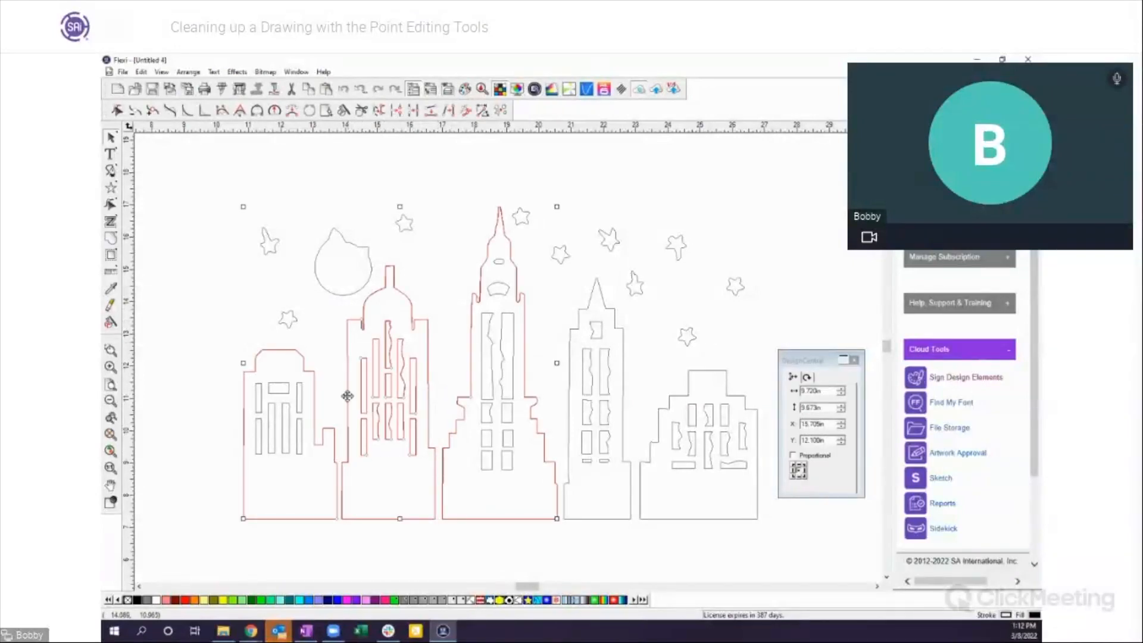
left_click(326, 330)
left_click_drag(328, 307, 436, 464)
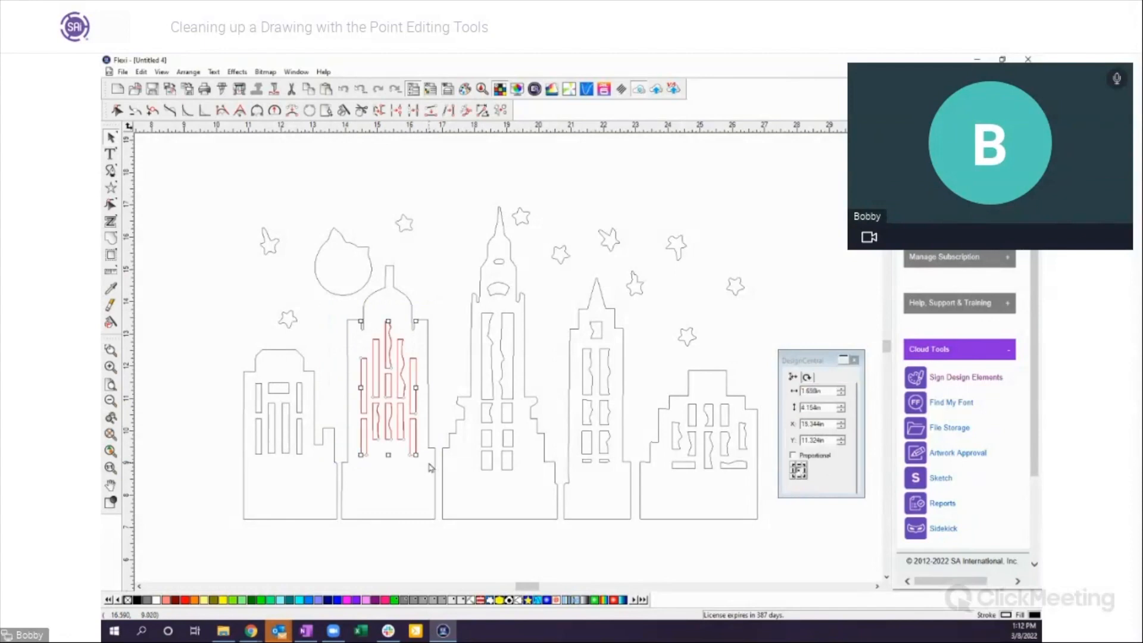
left_click(188, 71)
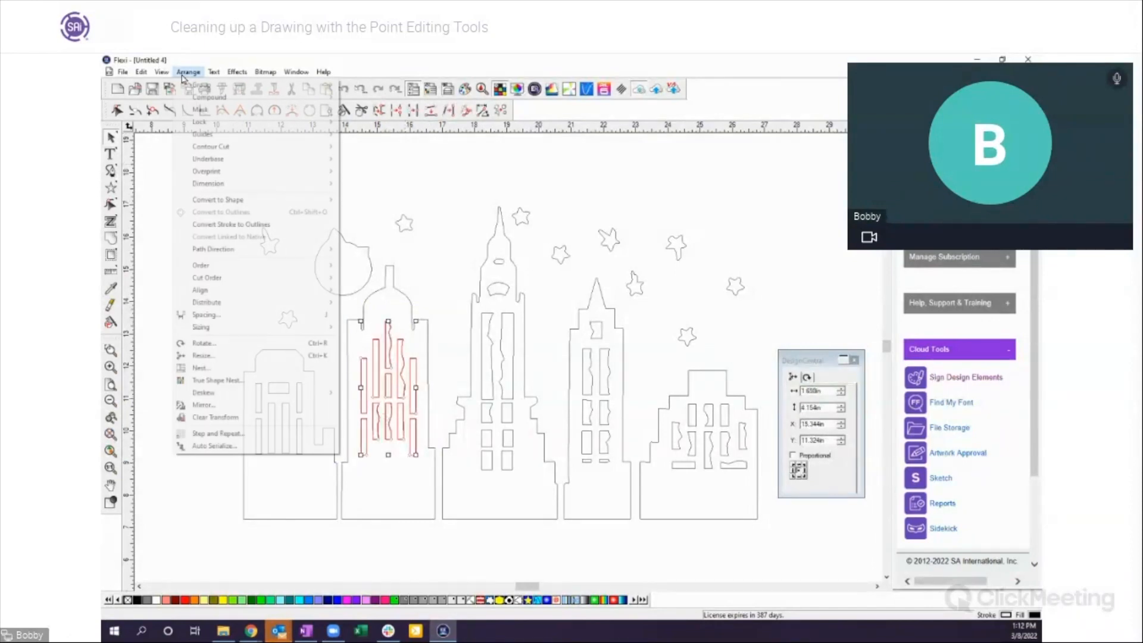
mouse_move(312, 202)
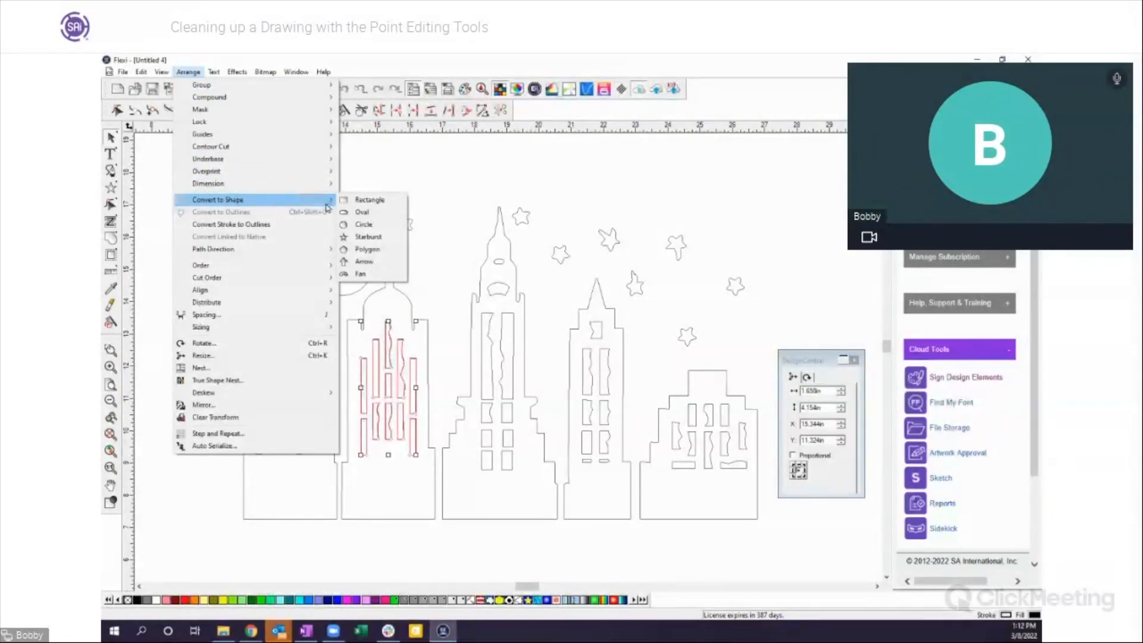
left_click(376, 206)
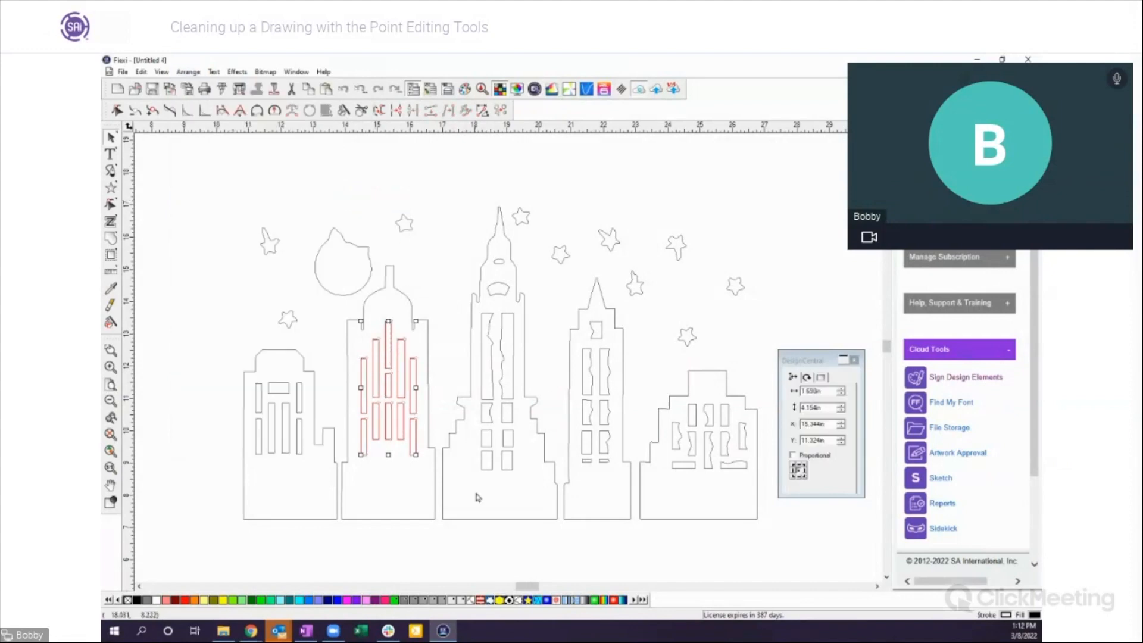
Step: Convert the misshapen moon above the domed building to a circle shape and deselect it
left_click(479, 555)
left_click(345, 296)
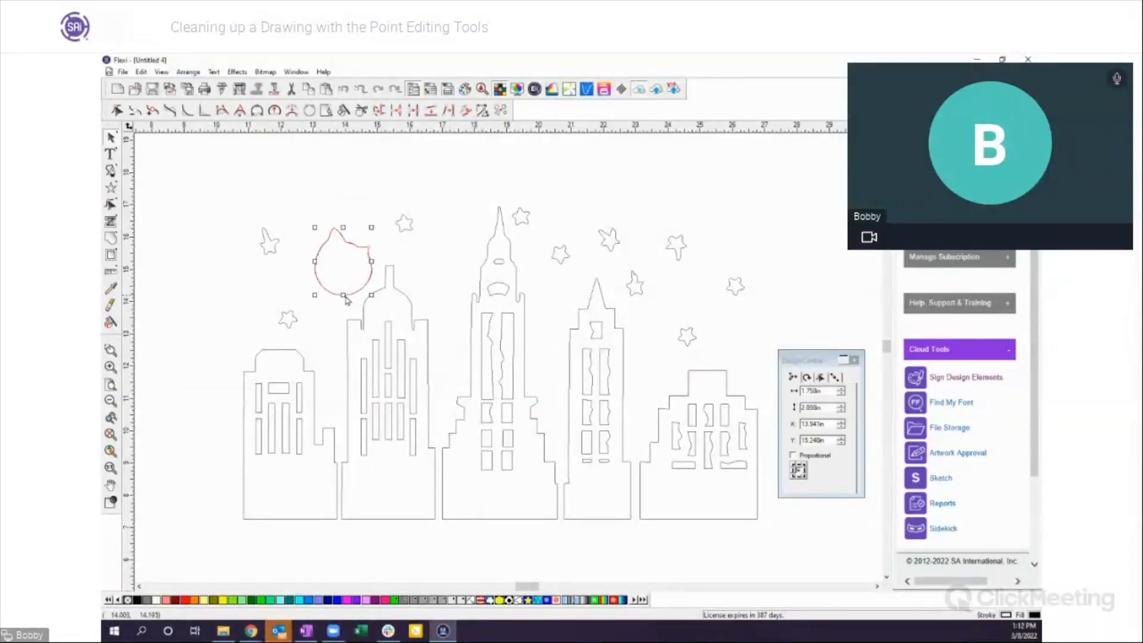
left_click(188, 72)
mouse_move(256, 200)
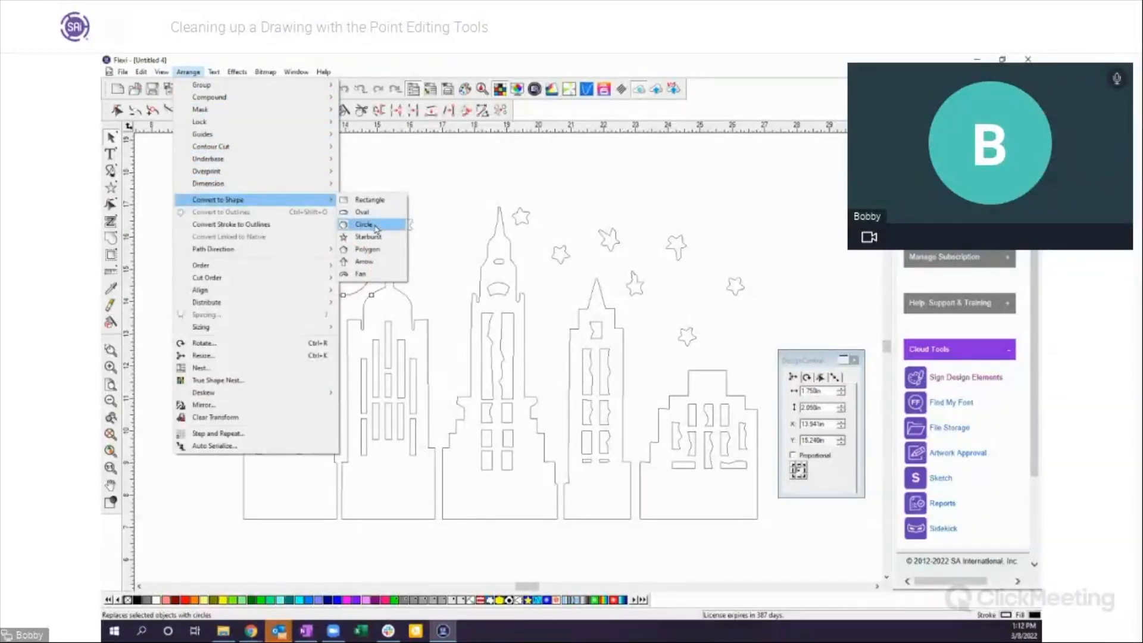
left_click(364, 224)
left_click(256, 241)
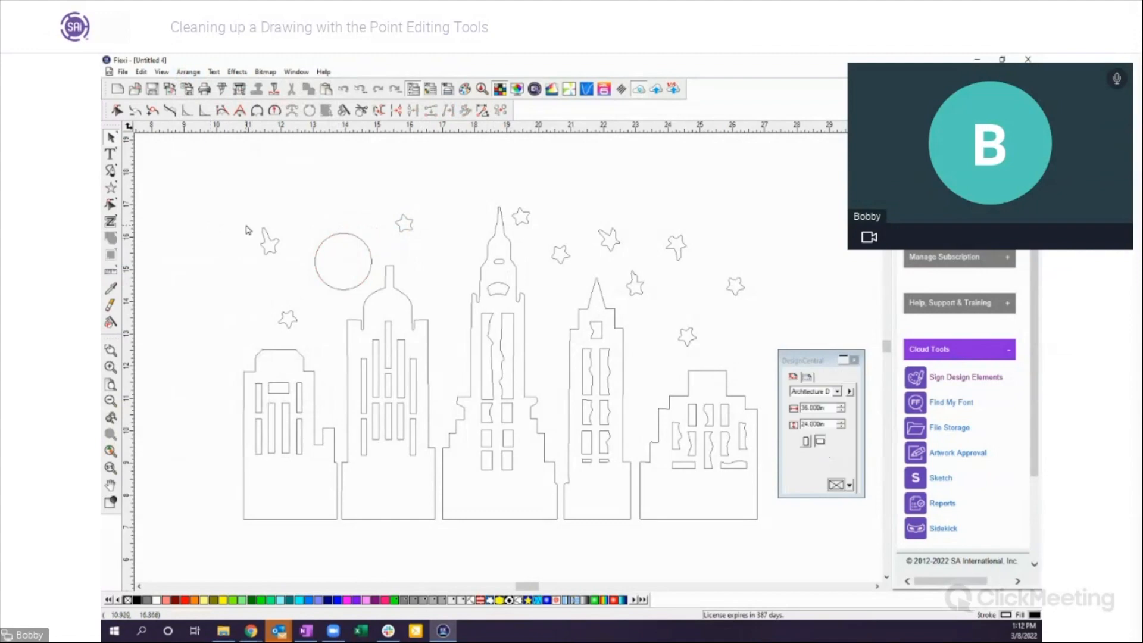
Step: Select all the stars in the sky together and convert them to Starburst shapes
left_click(267, 253)
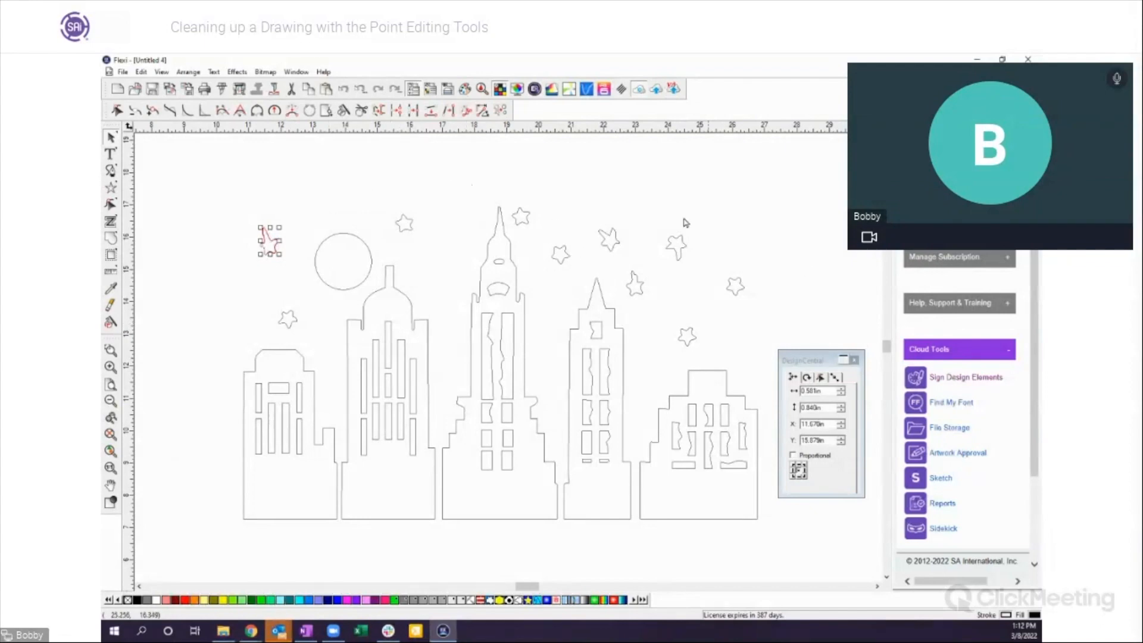
left_click(289, 324, "shift")
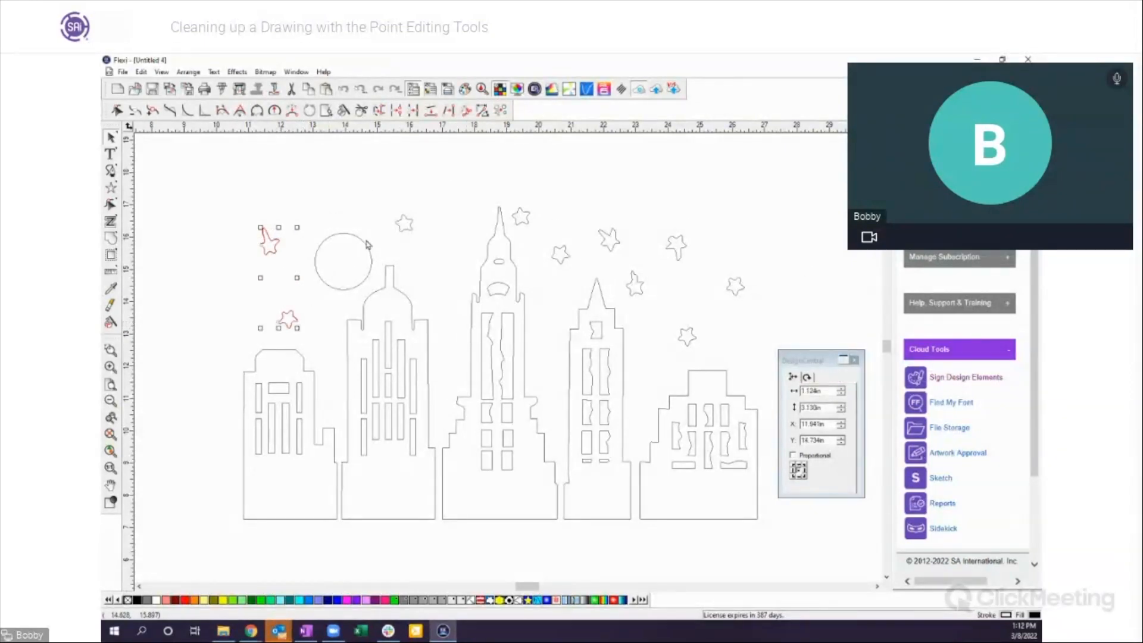
left_click(402, 228, "shift")
left_click(523, 222, "shift")
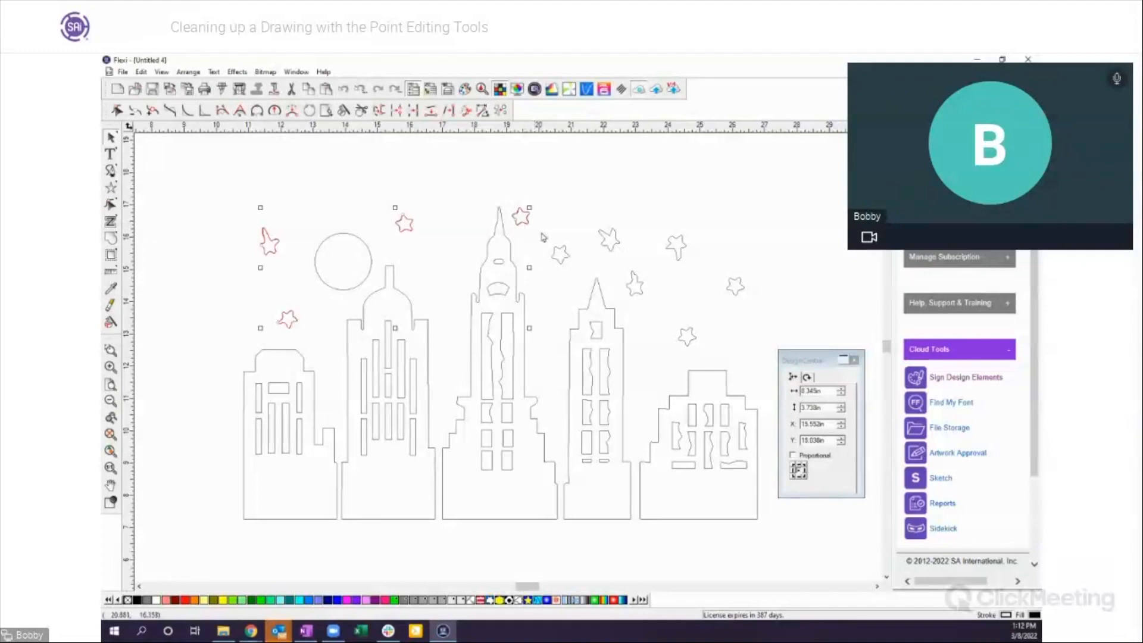
left_click(563, 266, "shift")
left_click(612, 245, "shift")
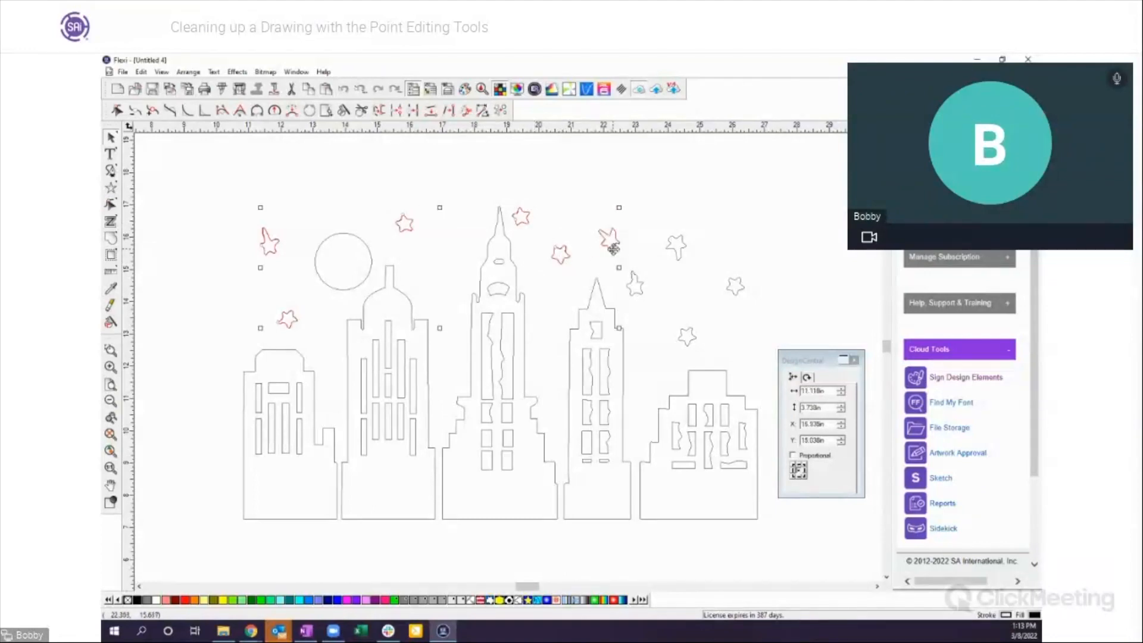
left_click(636, 281, "shift")
left_click(678, 250, "shift")
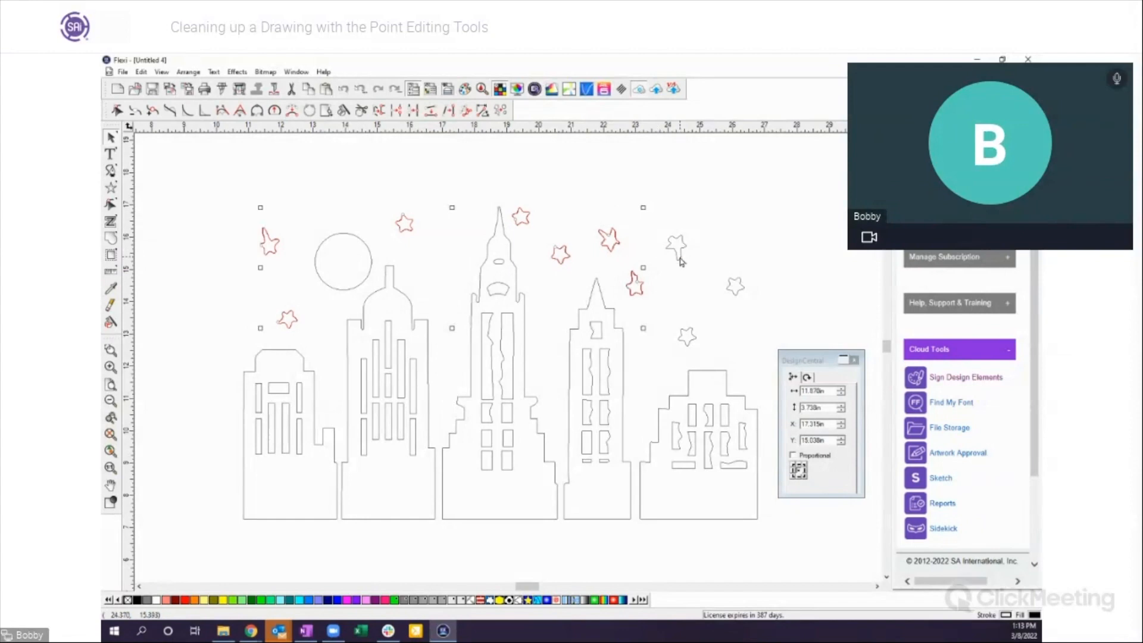
left_click(733, 291, "shift")
left_click(694, 339, "shift")
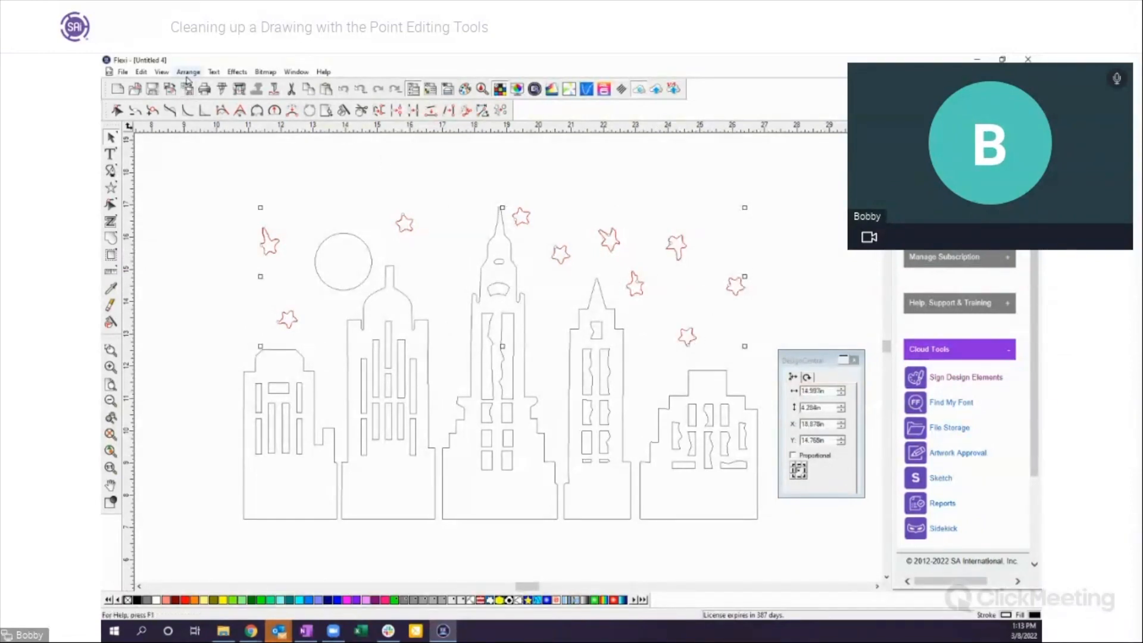
left_click(188, 72)
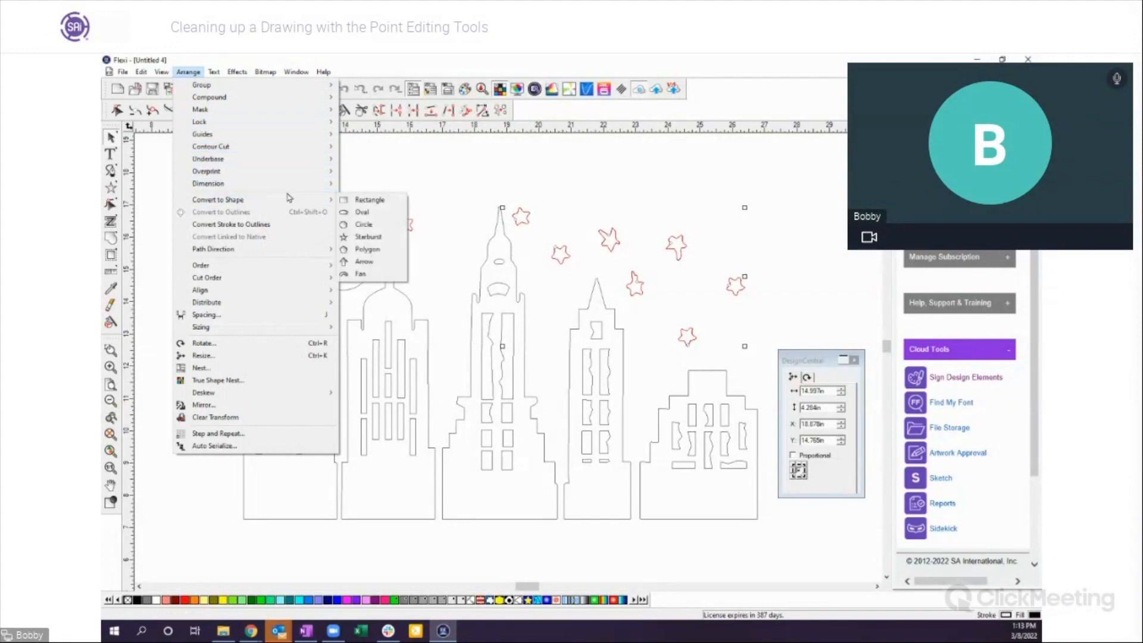
mouse_move(331, 200)
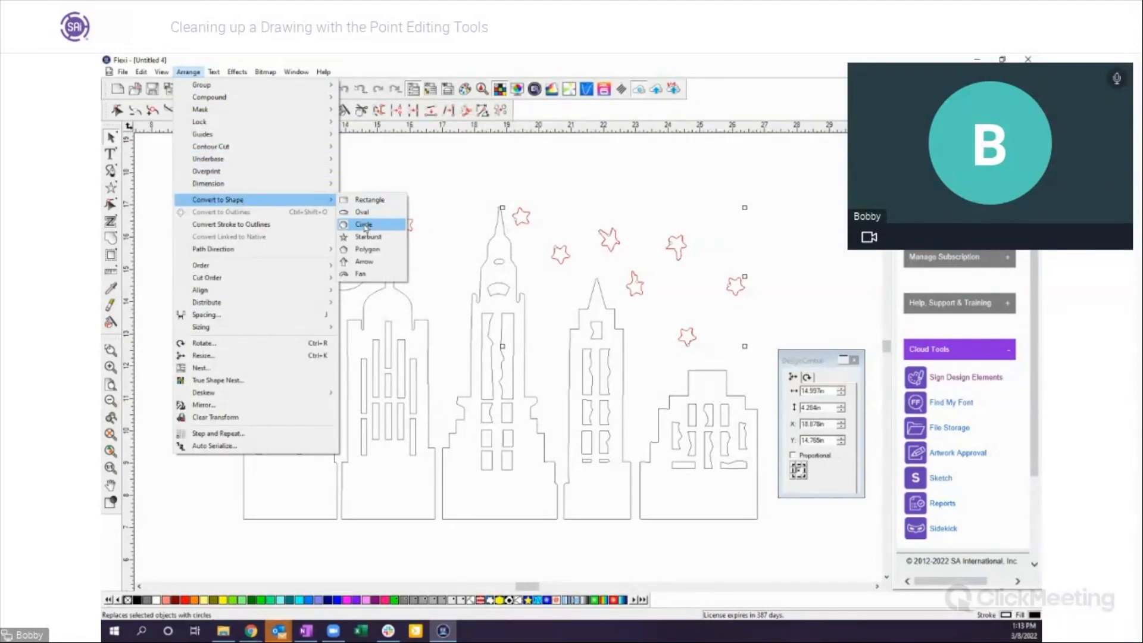
left_click(369, 238)
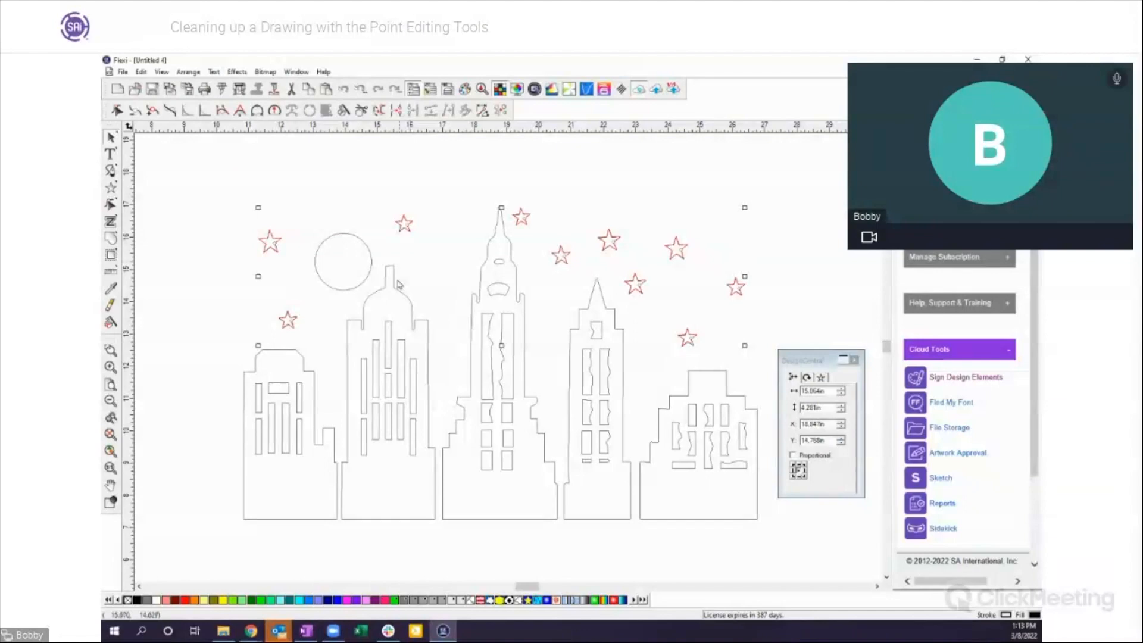
Step: Increase the number of points on all the starbursts and deselect them
left_click(820, 377)
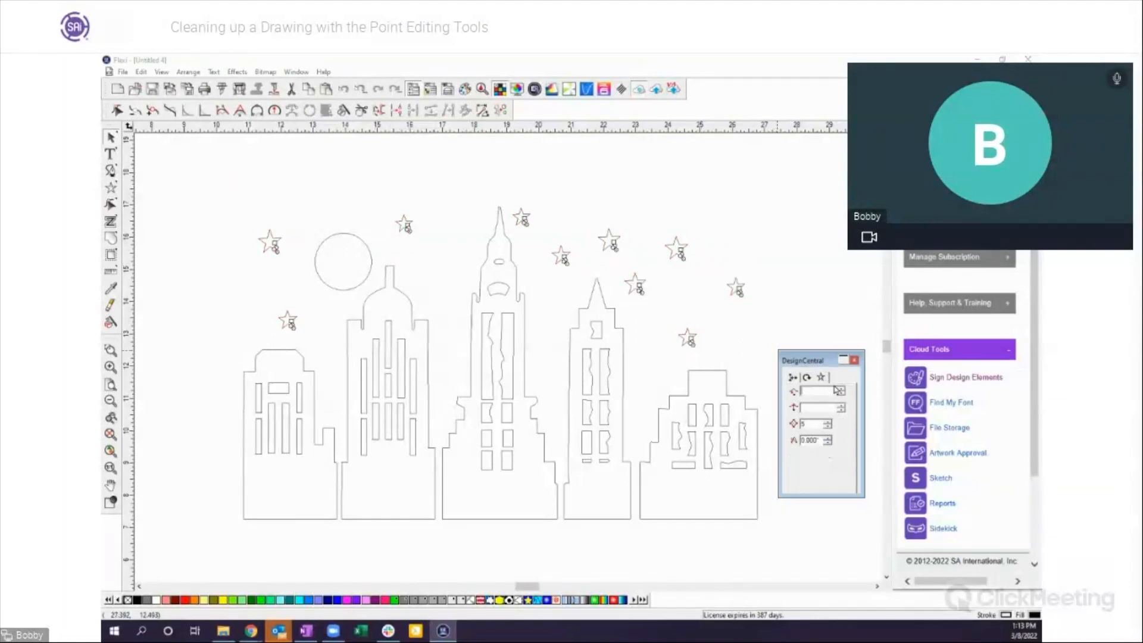
left_click(828, 422)
left_click(828, 423)
left_click(828, 422)
left_click(828, 422)
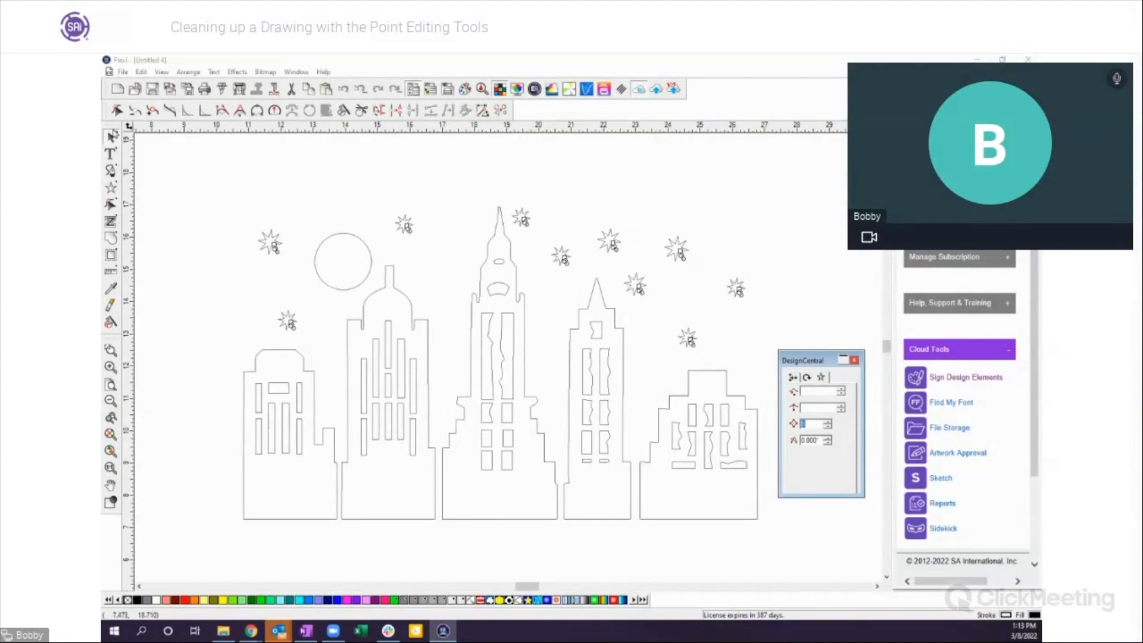
left_click(111, 136)
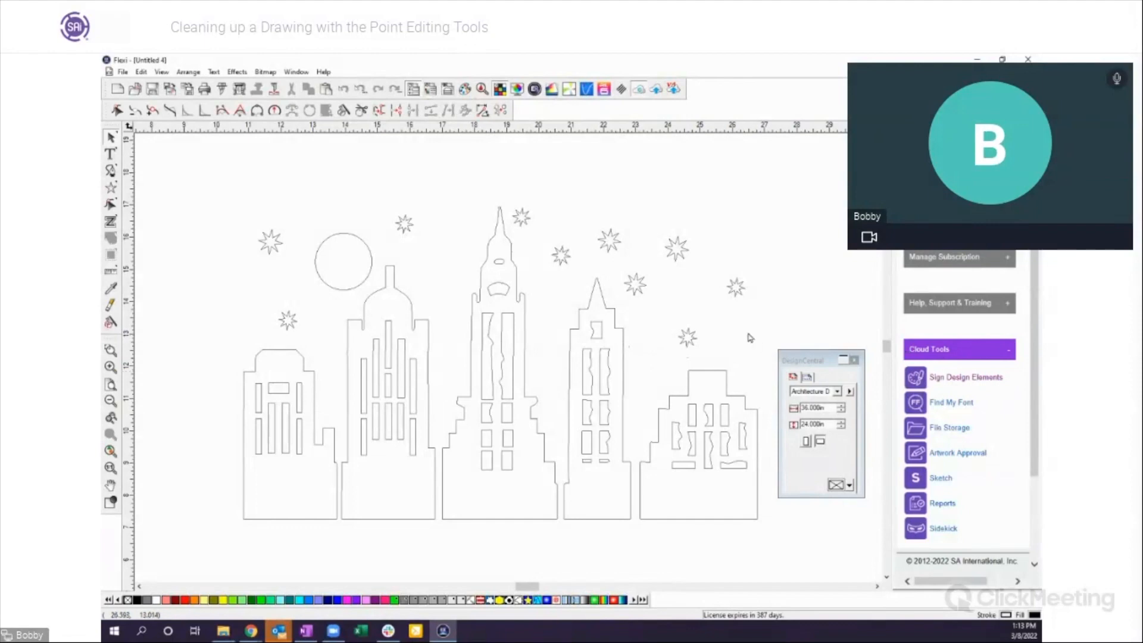
Step: Sharpen the upper-left corner of the tall spire building's arched fan-shaped window with the Sharpen Corner tool, using its left side and arch top
left_click(111, 350)
left_click_drag(470, 272, 540, 312)
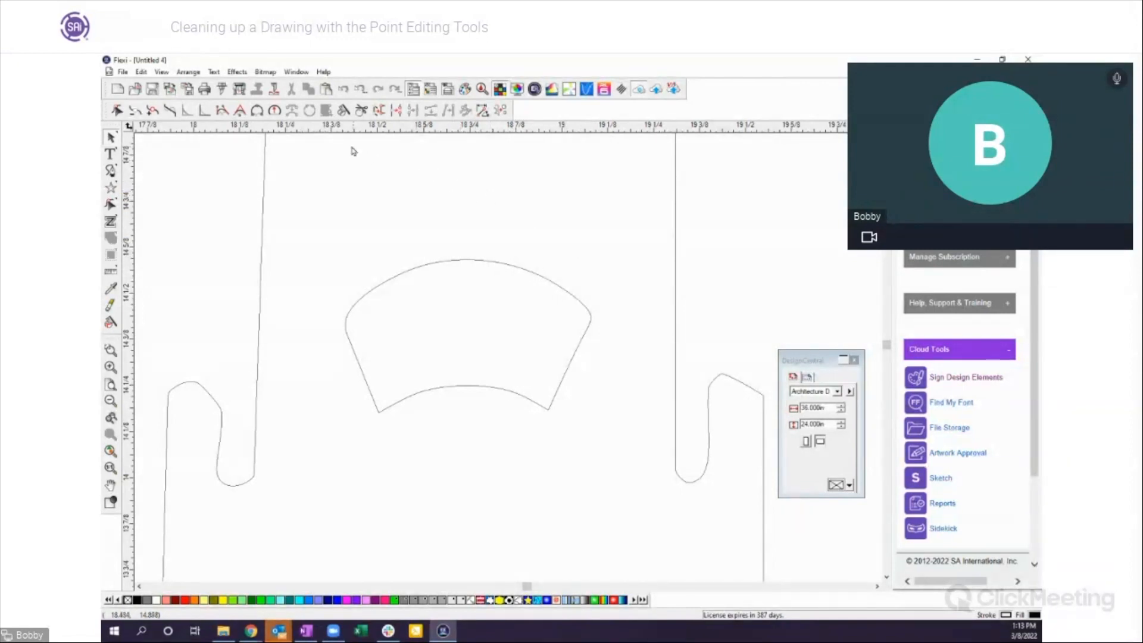
left_click(420, 266)
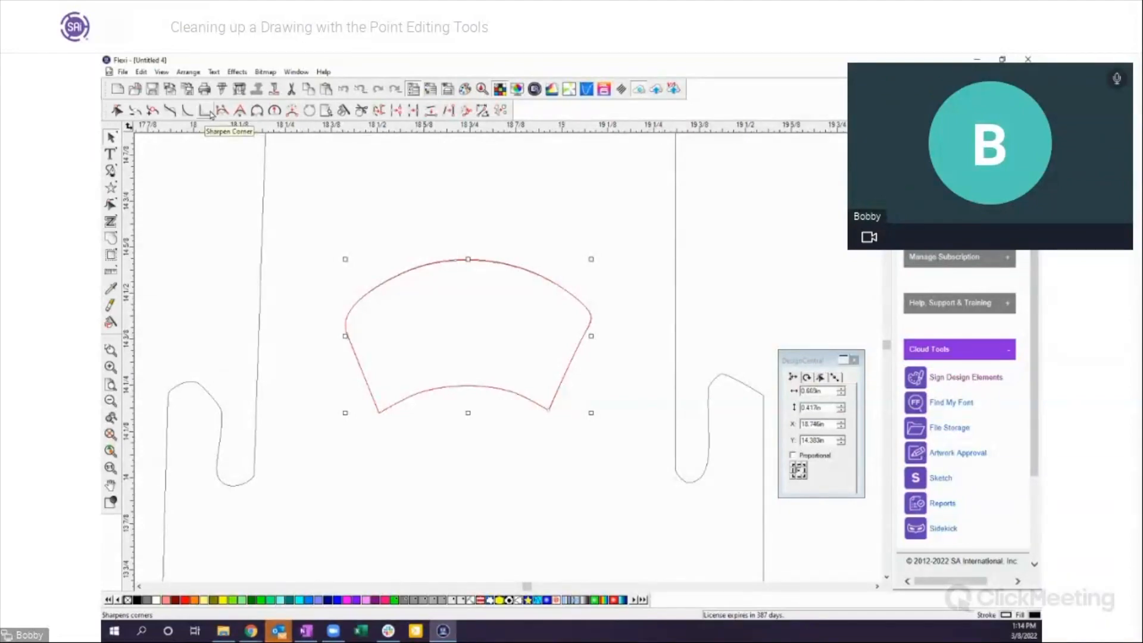
left_click(210, 113)
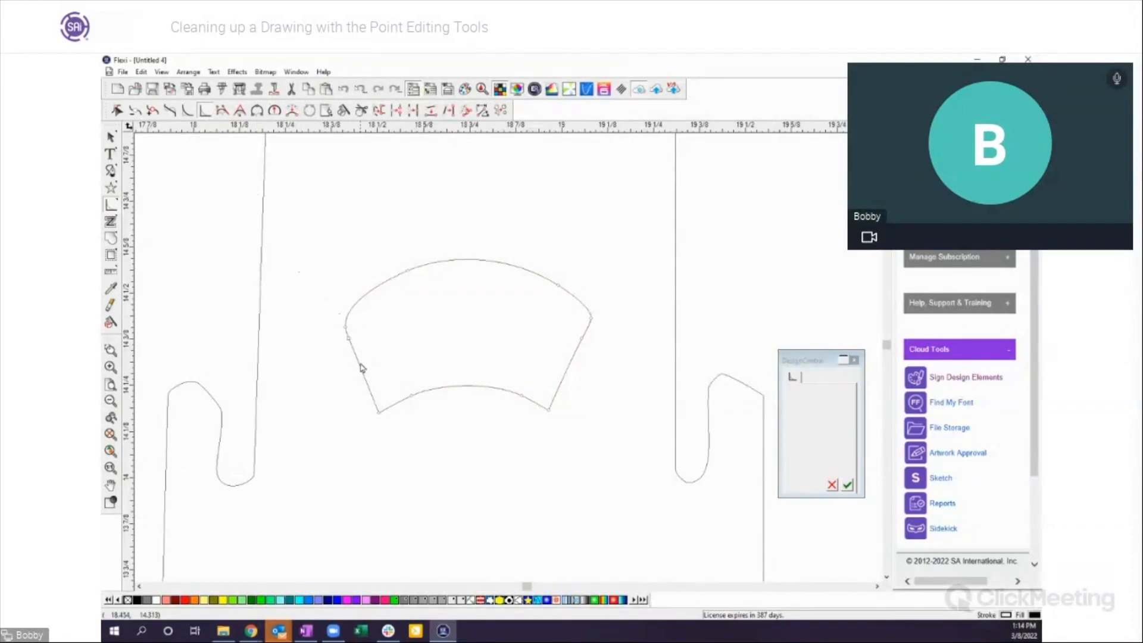
left_click(363, 375)
left_click(395, 277)
left_click_drag(393, 276, 466, 259)
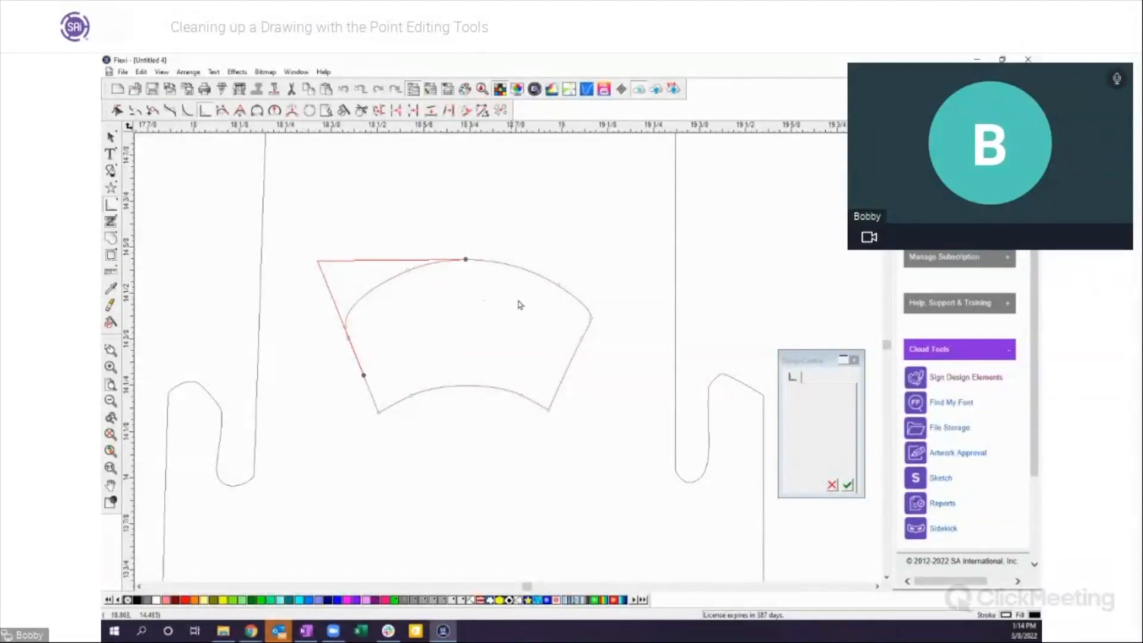
left_click(847, 486)
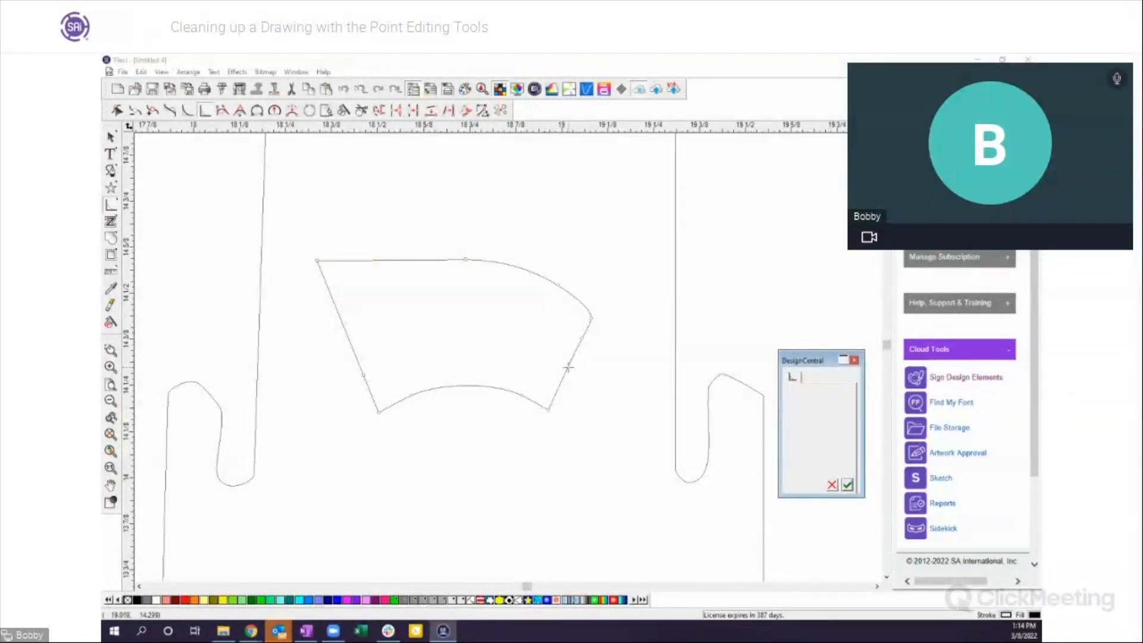
Step: Sharpen the upper-right corner of the same arched window to meet the flat top edge and deselect it
left_click(567, 366)
left_click(507, 264)
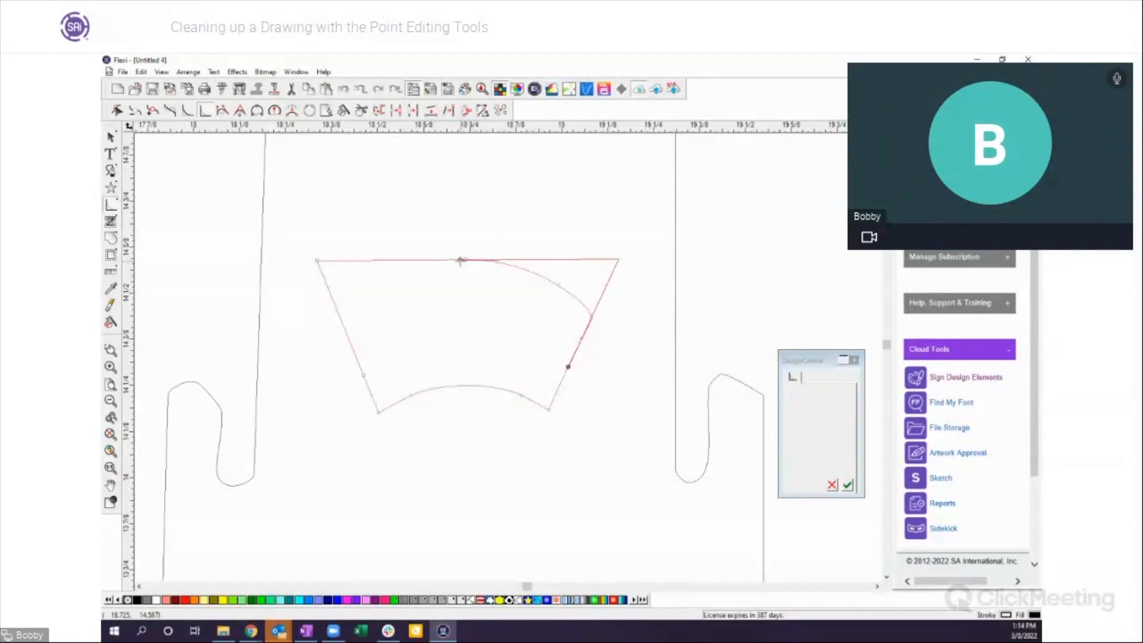
left_click(847, 487)
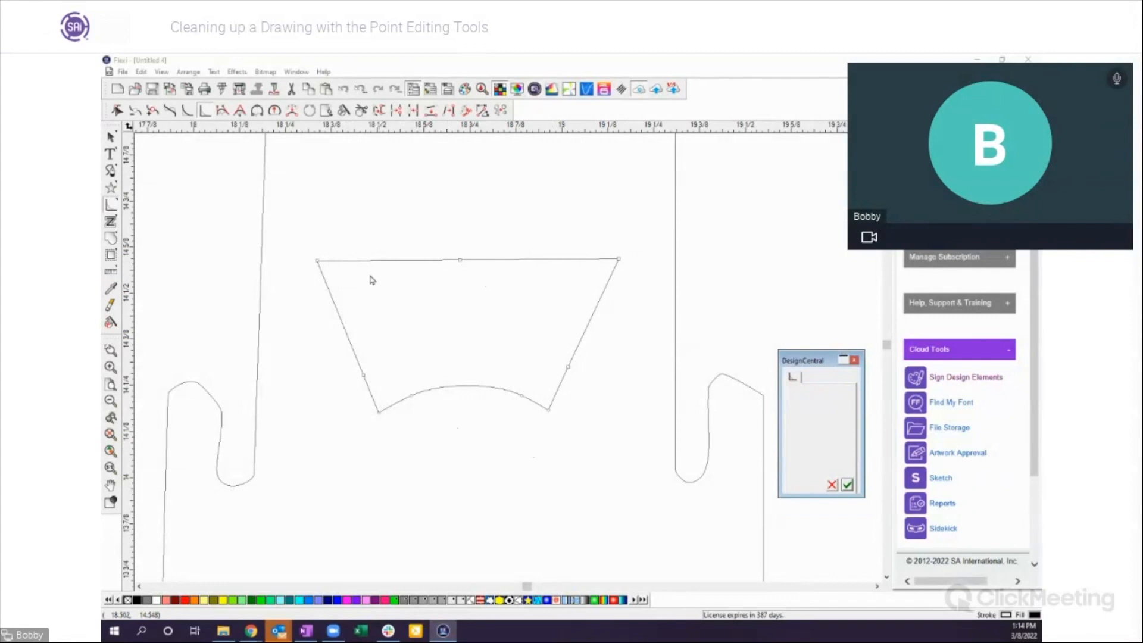
left_click(111, 136)
left_click(184, 207)
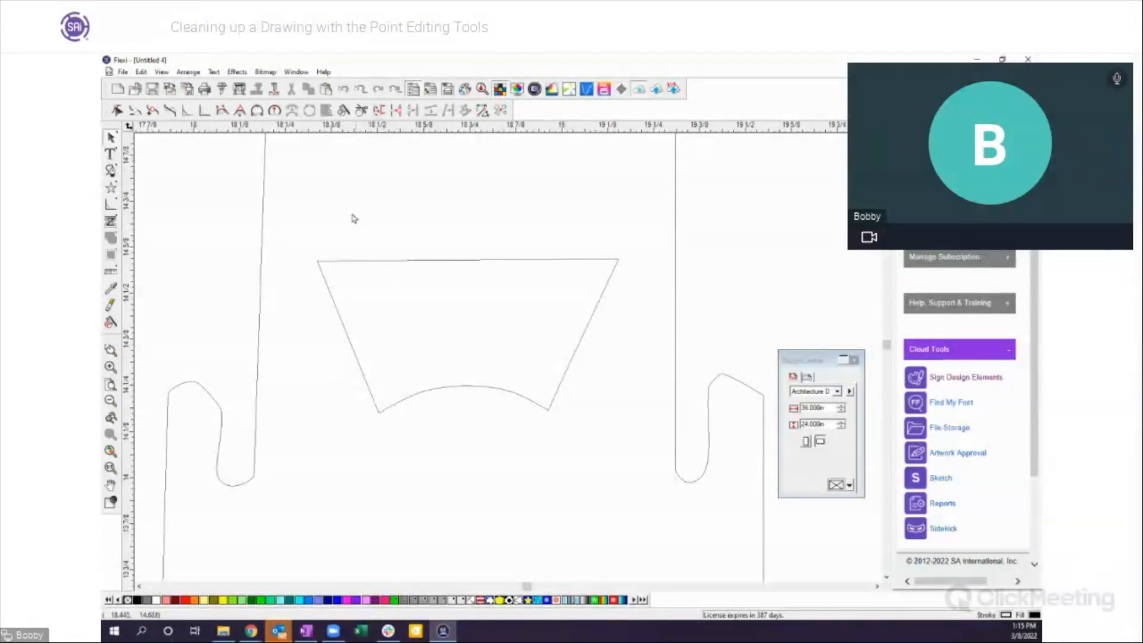
Step: Inspect the point at the window's sharpened upper-left corner and set corner rounding to affect Selected corners only
left_click(117, 110)
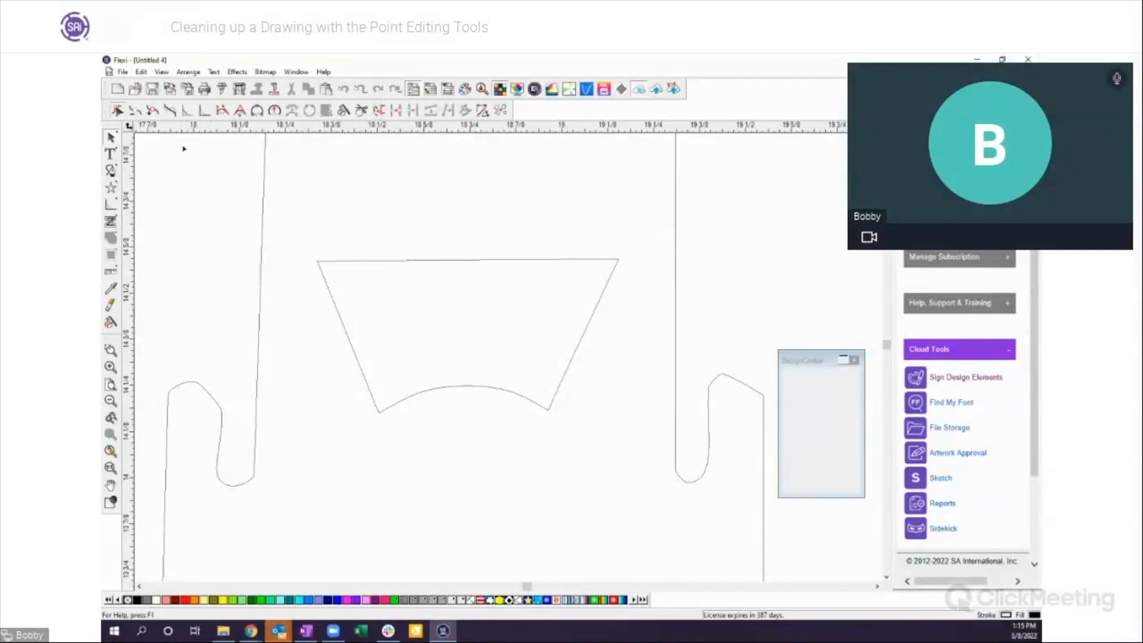
left_click(317, 262)
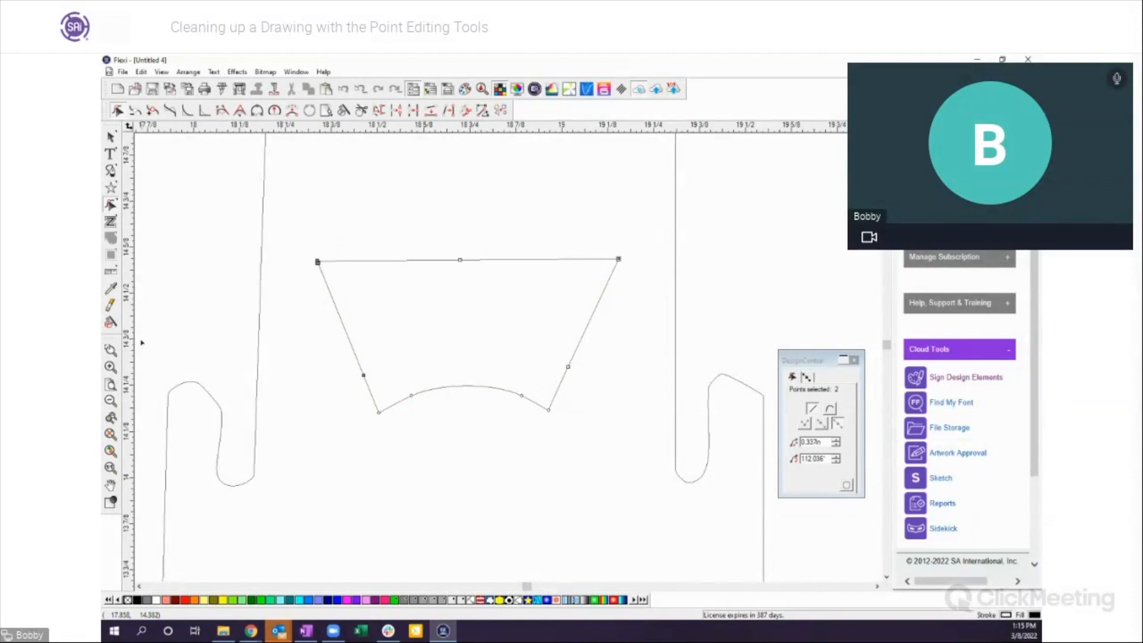
left_click(111, 350)
left_click_drag(305, 251, 335, 278)
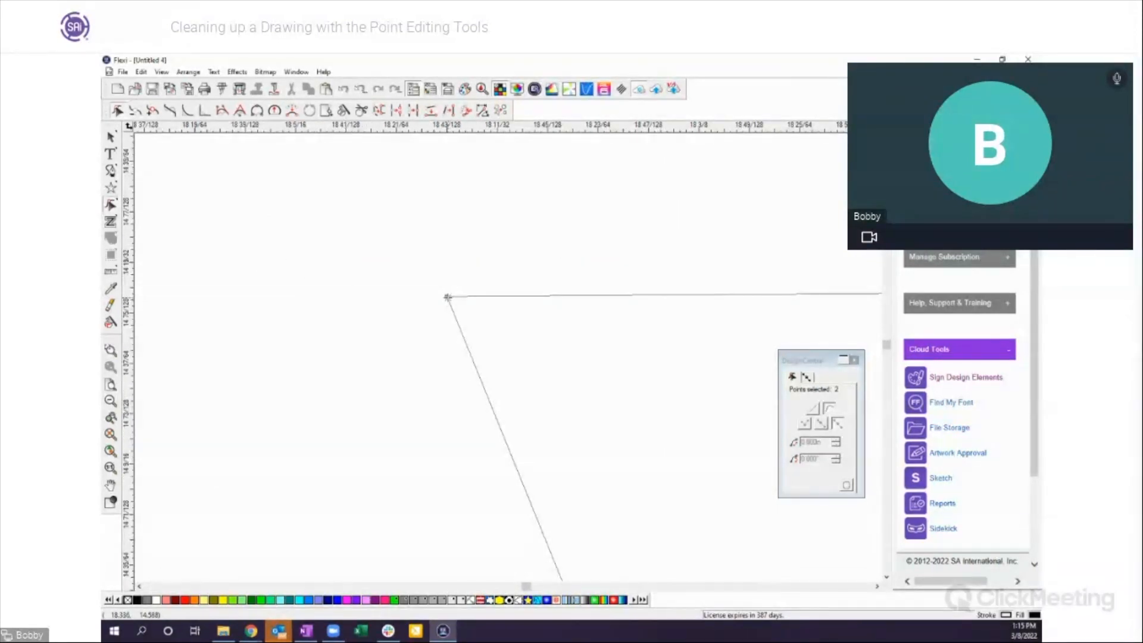
left_click(188, 112)
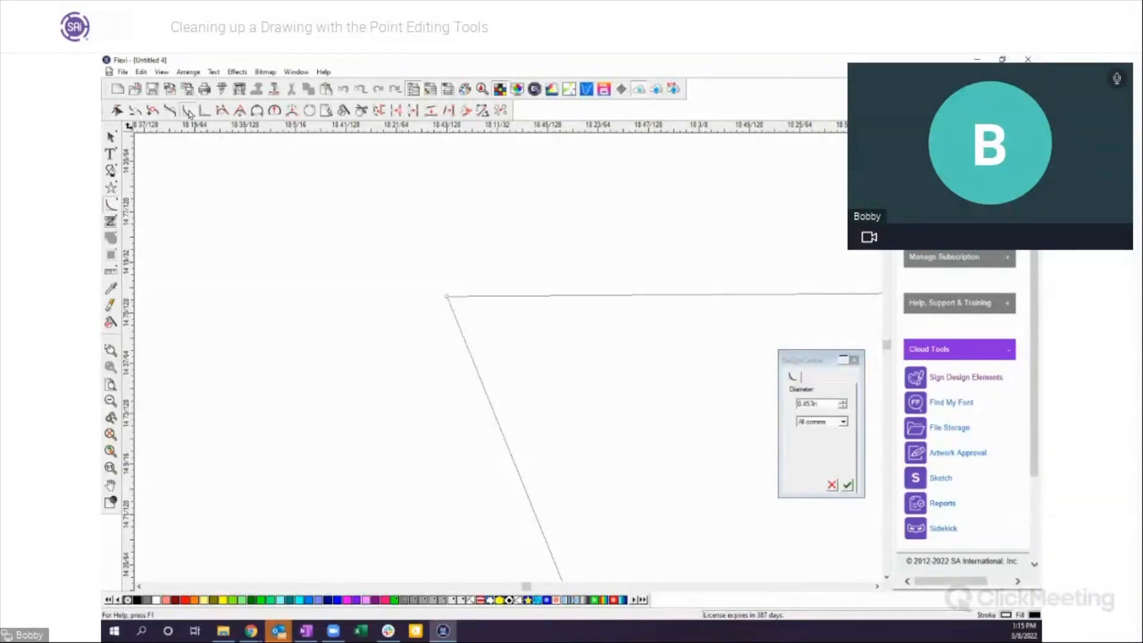
left_click(843, 422)
left_click(808, 453)
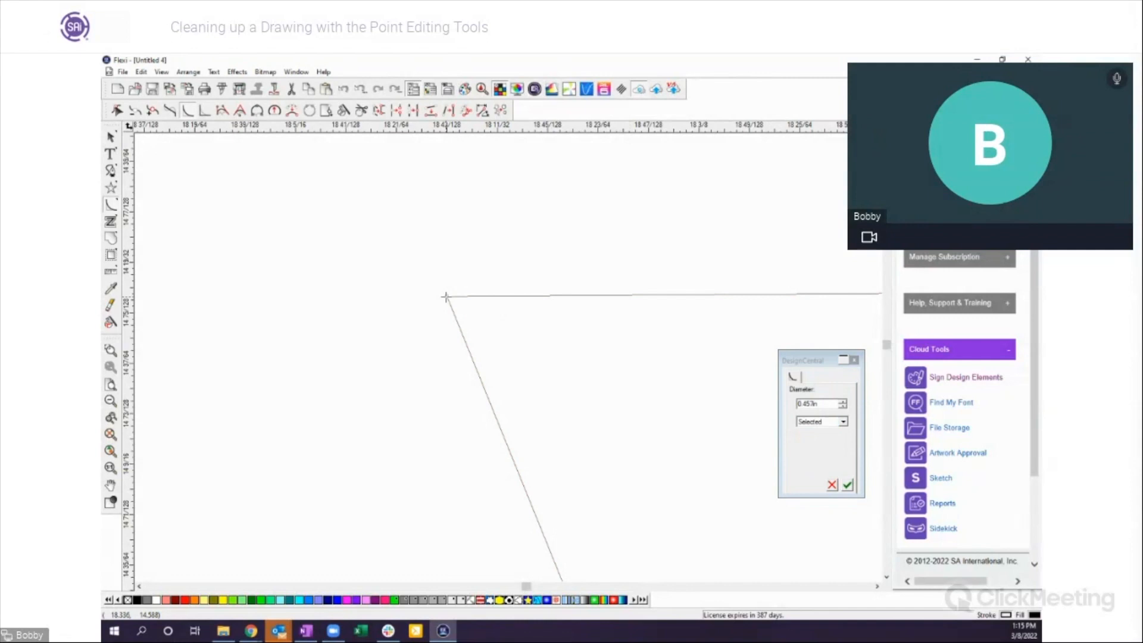
Step: Round the window's upper-left corner with a circle about 0.05 in in diameter and deselect the window
left_click(110, 400)
left_click(111, 400)
left_click(111, 400)
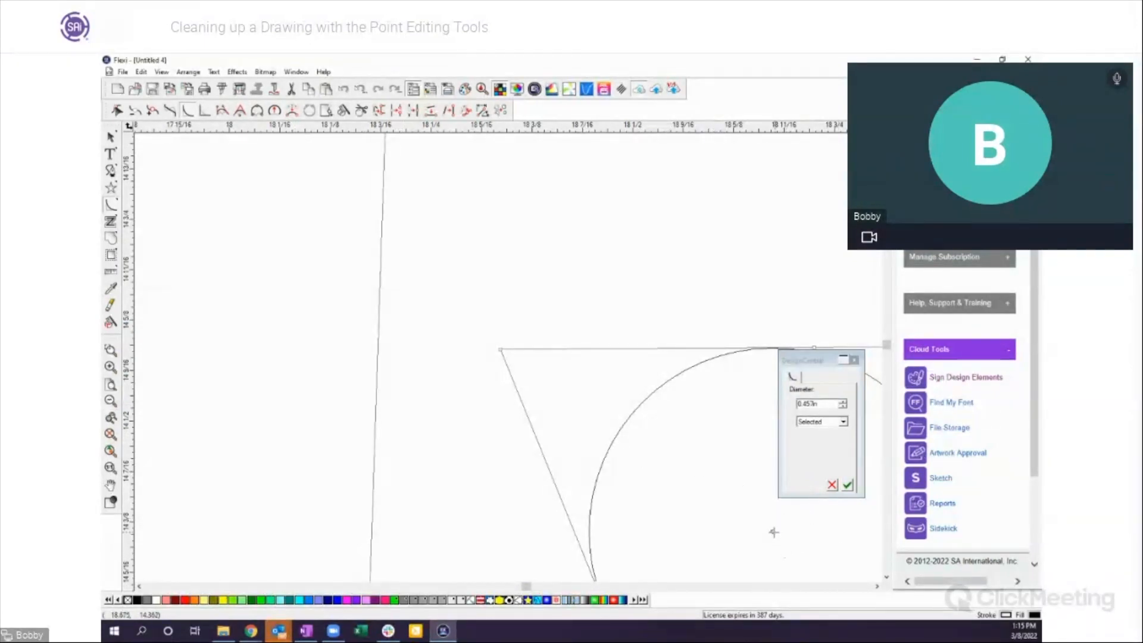
left_click_drag(771, 531, 561, 380)
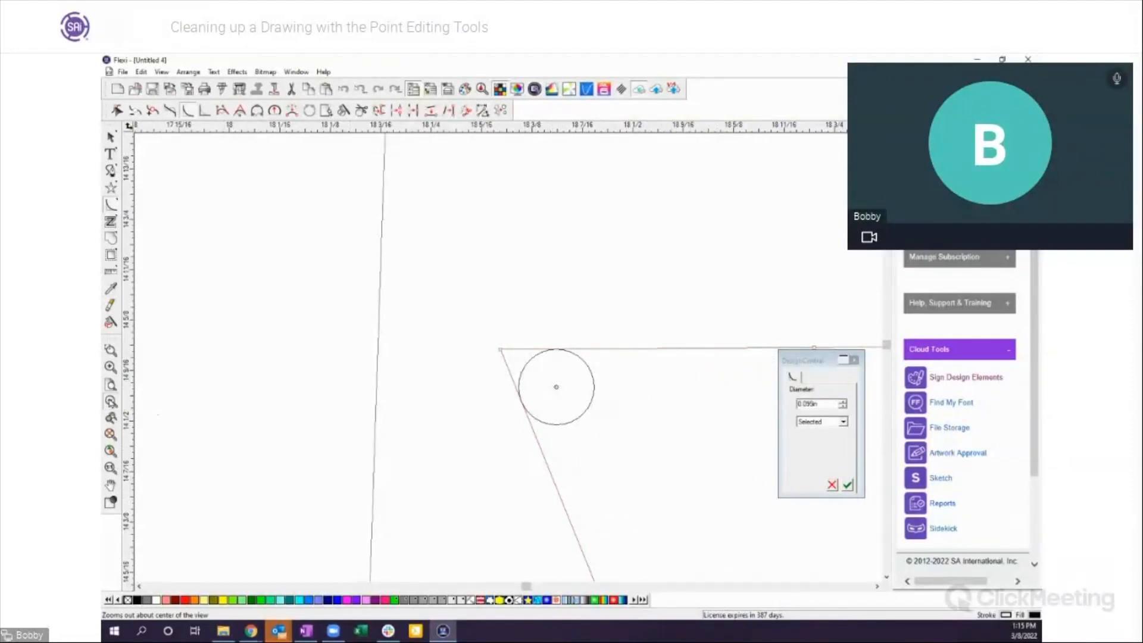
left_click(110, 401)
left_click_drag(532, 373, 608, 412)
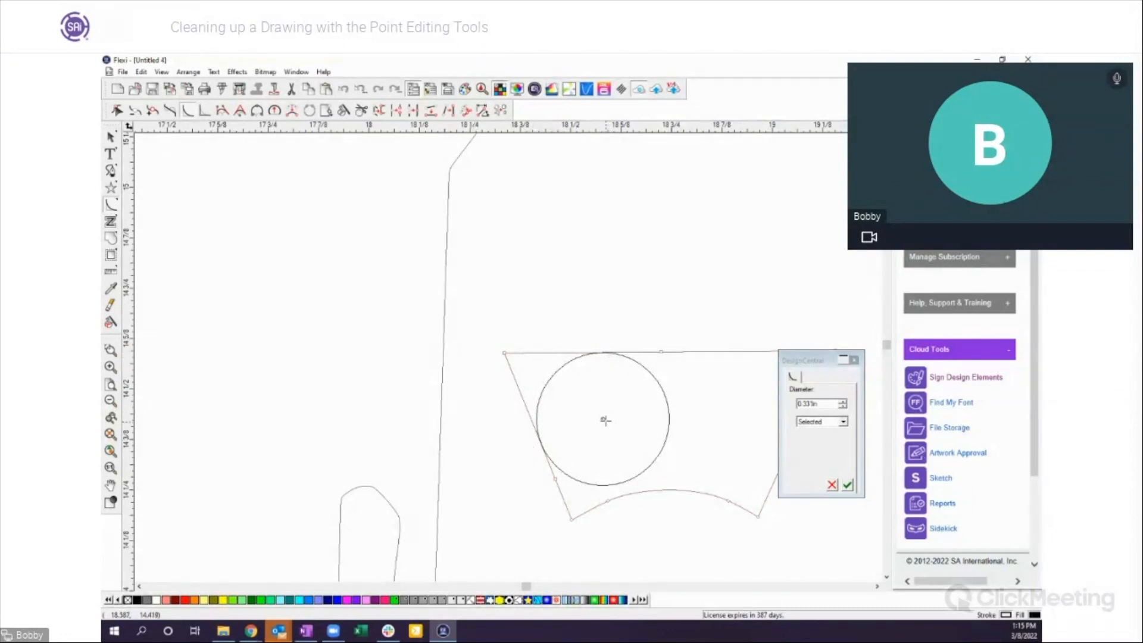
left_click_drag(603, 420, 519, 363)
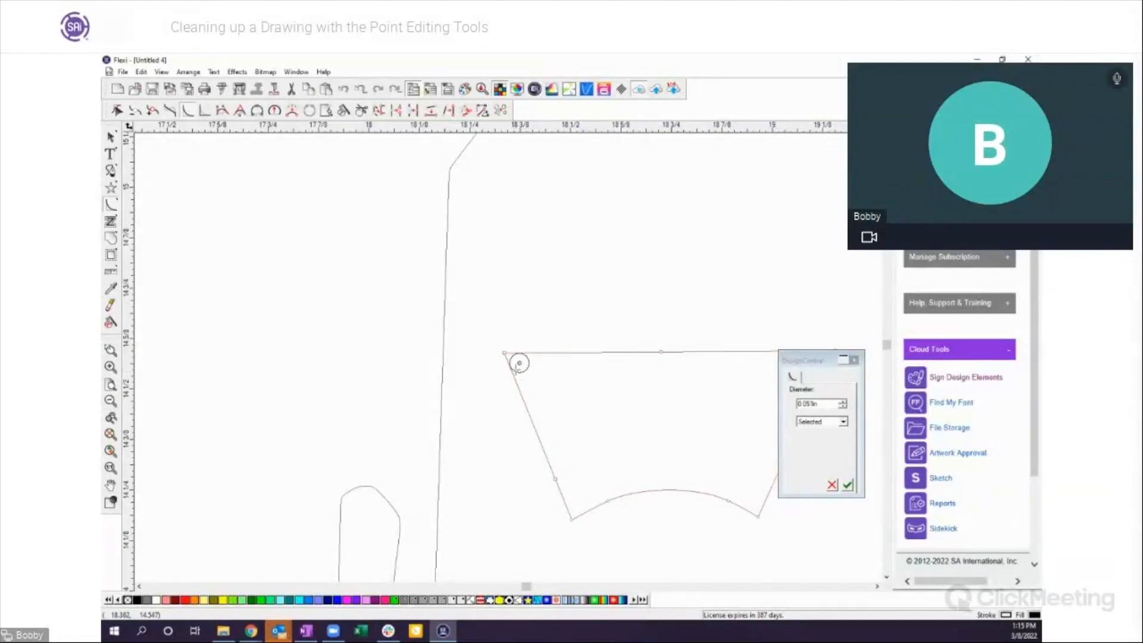
double_click(827, 406)
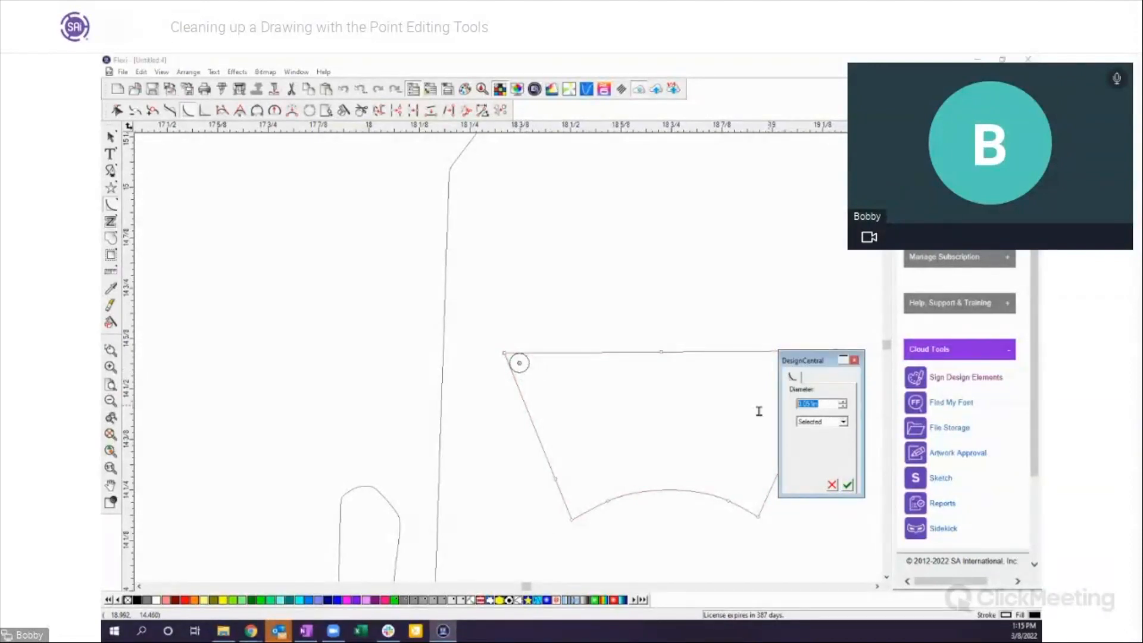
type("1")
left_click(848, 486)
left_click(637, 318)
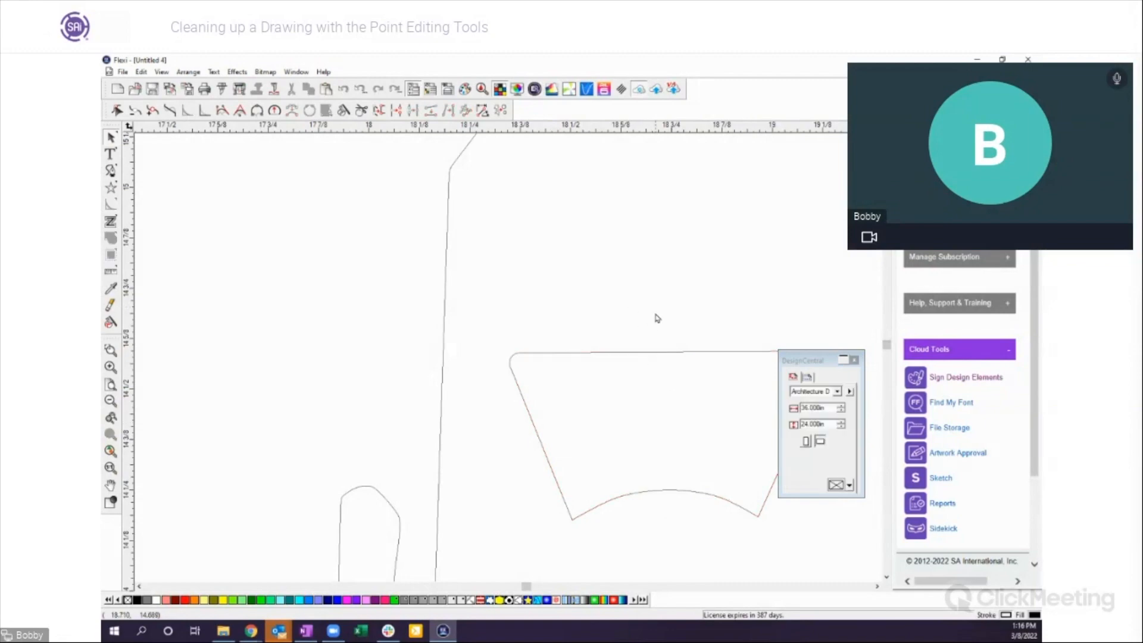
Step: Move the DesignCentral palette above the window so it no longer covers the window's right side
left_click(823, 356)
left_click_drag(823, 356, 694, 150)
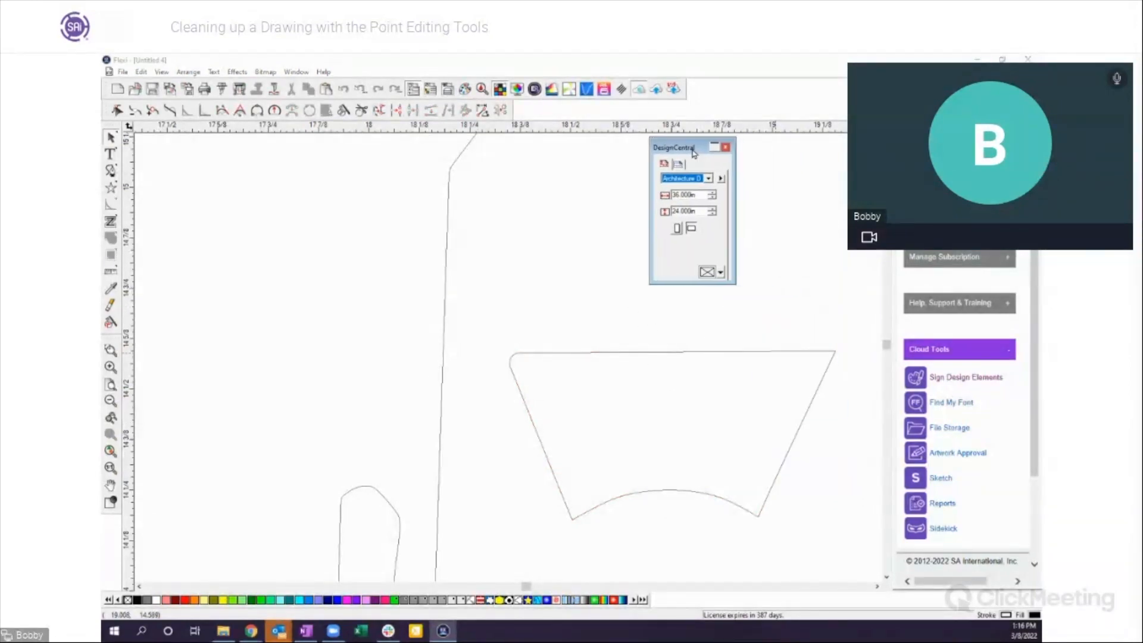
Step: Round all the remaining sharp corners of the arched window with a 0.05 in diameter and deselect the window
left_click(678, 353)
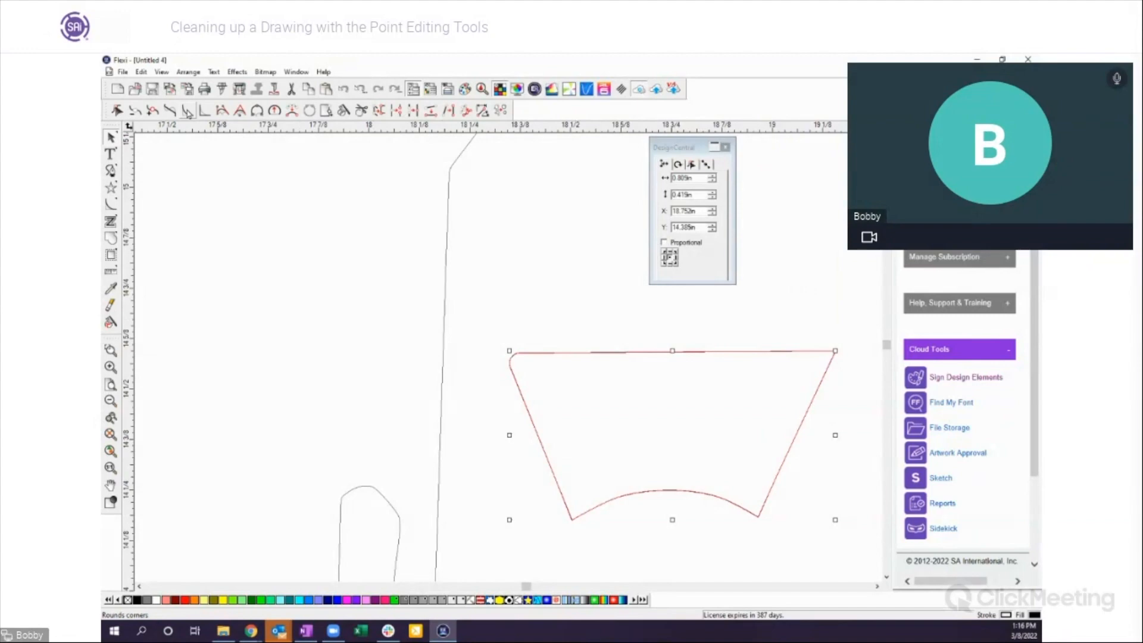
left_click(187, 111)
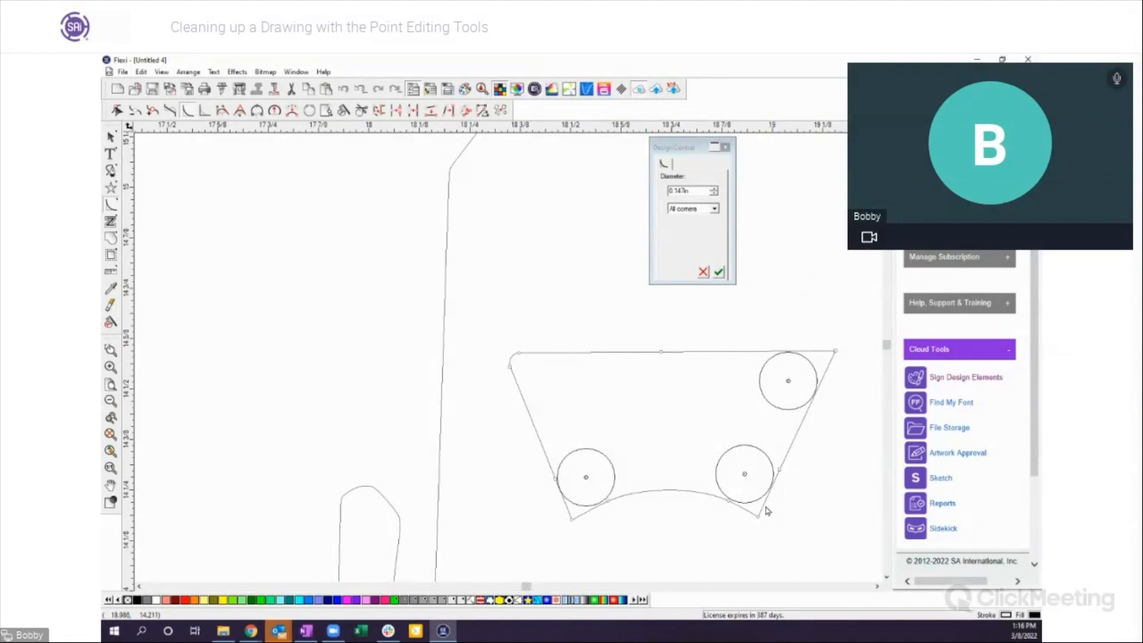
double_click(688, 190)
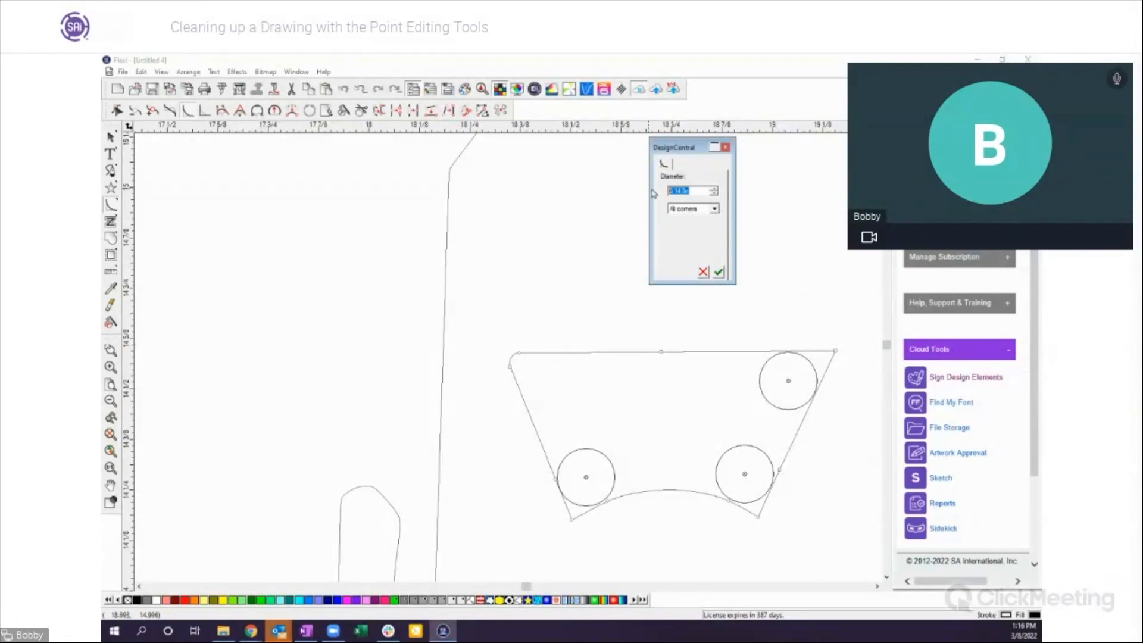
type(".05")
left_click(720, 272)
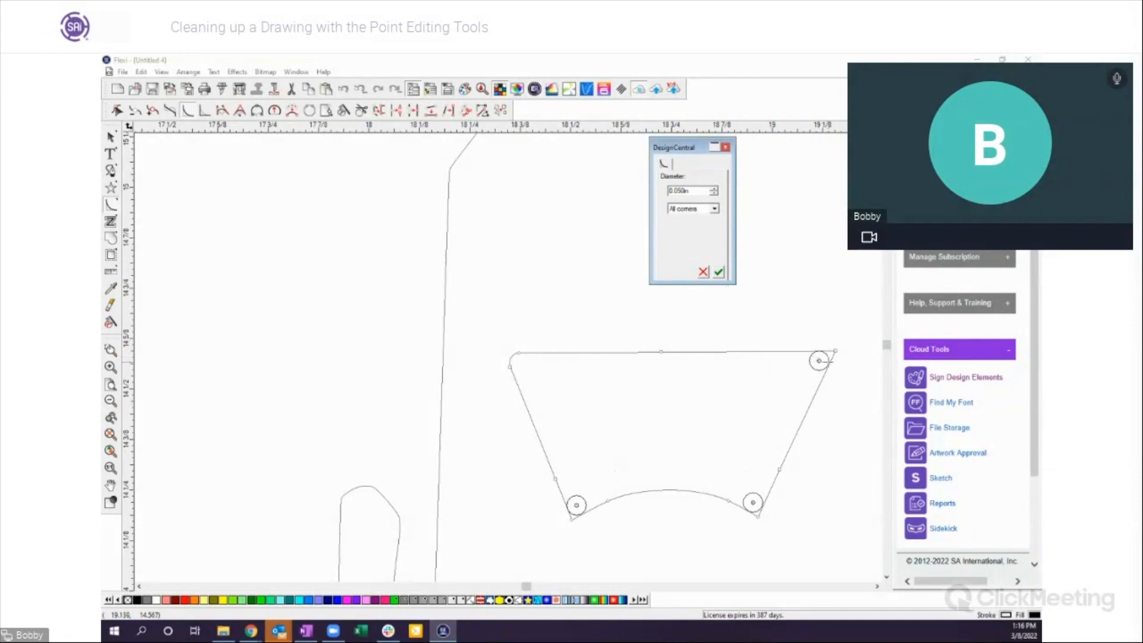
left_click(720, 275)
left_click(804, 309)
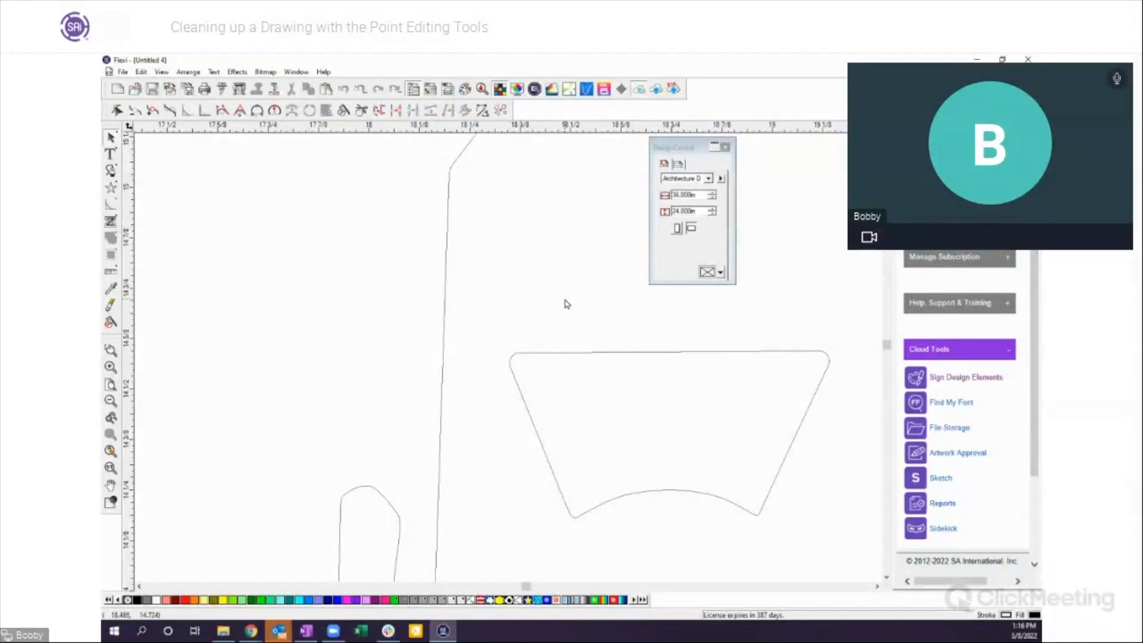
Step: Sharpen the rounded outer corner on top of the tower's left shoulder by intersecting its side and top edges
left_click_drag(494, 336, 837, 537)
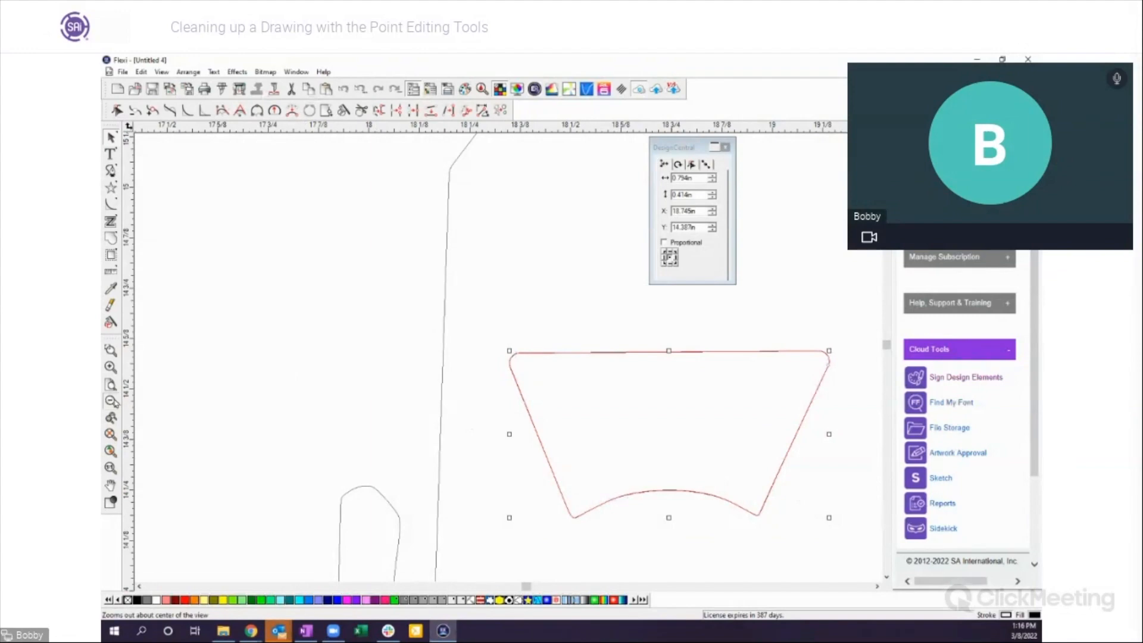
left_click(111, 400)
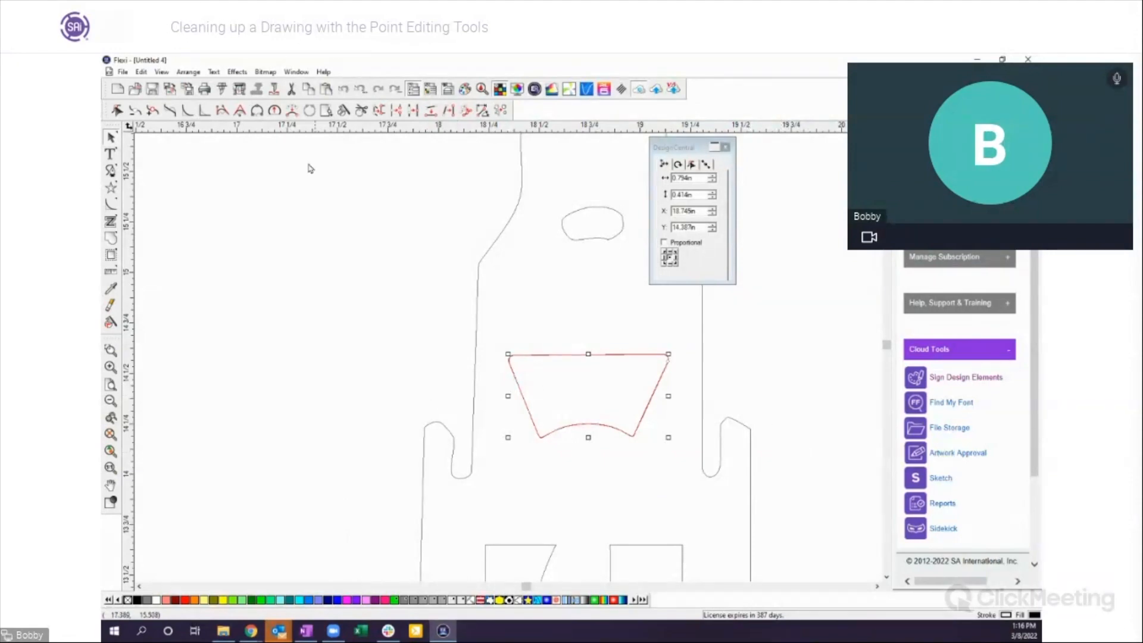
left_click(205, 110)
left_click(422, 471)
left_click(448, 430)
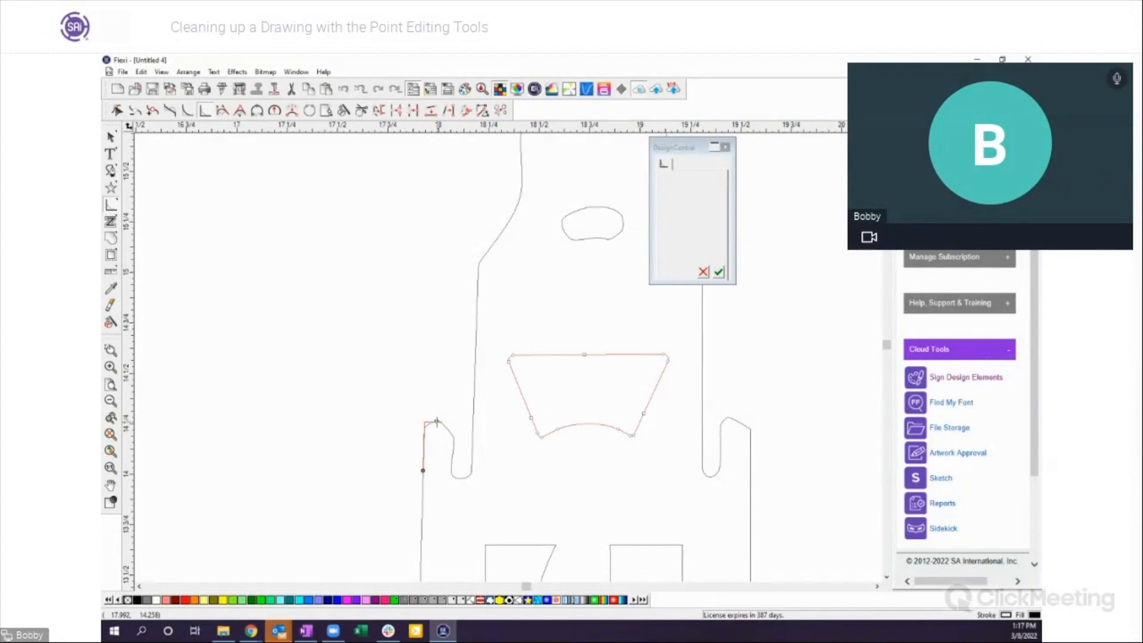
left_click(719, 273)
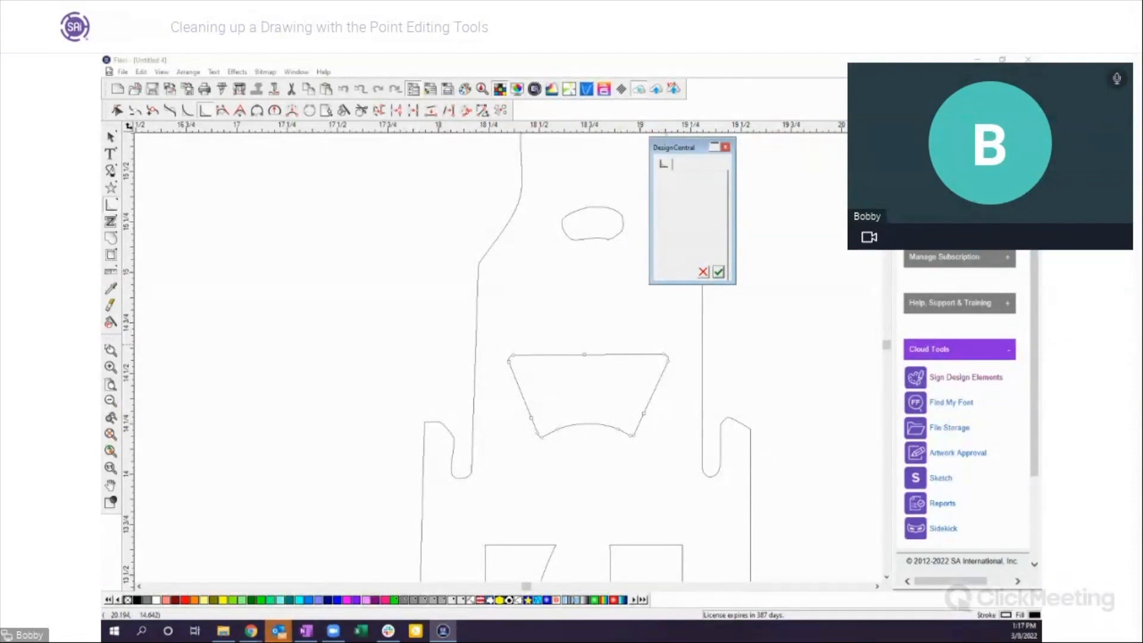
Step: Delete both the filled skyline and its outlined copy from the drawing
left_click(110, 401)
left_click(111, 400)
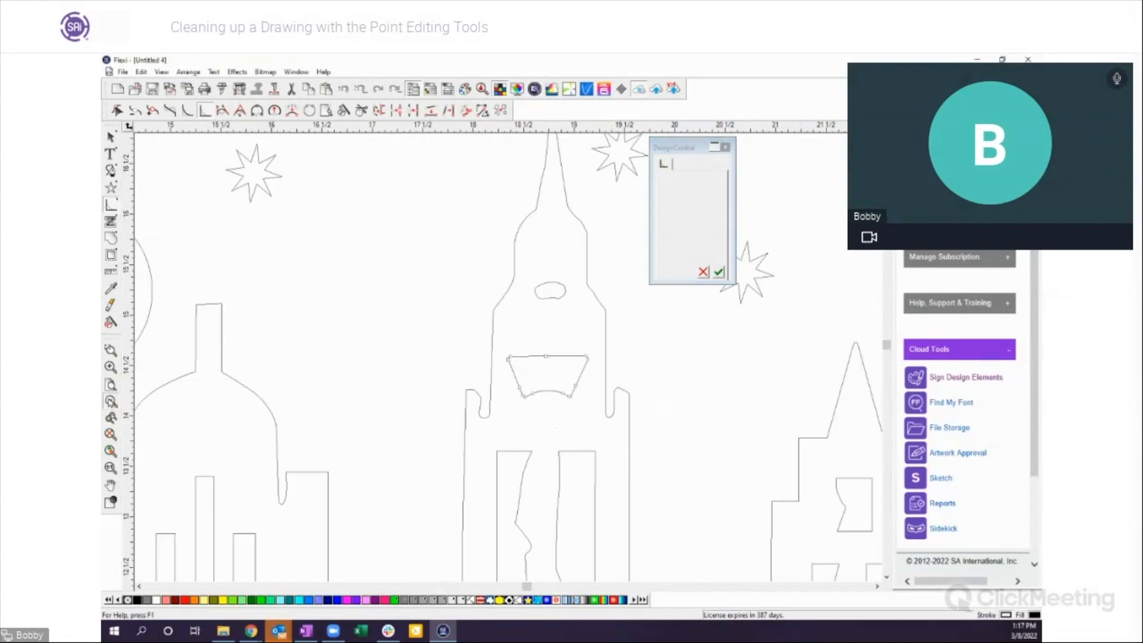
left_click(111, 400)
left_click(110, 401)
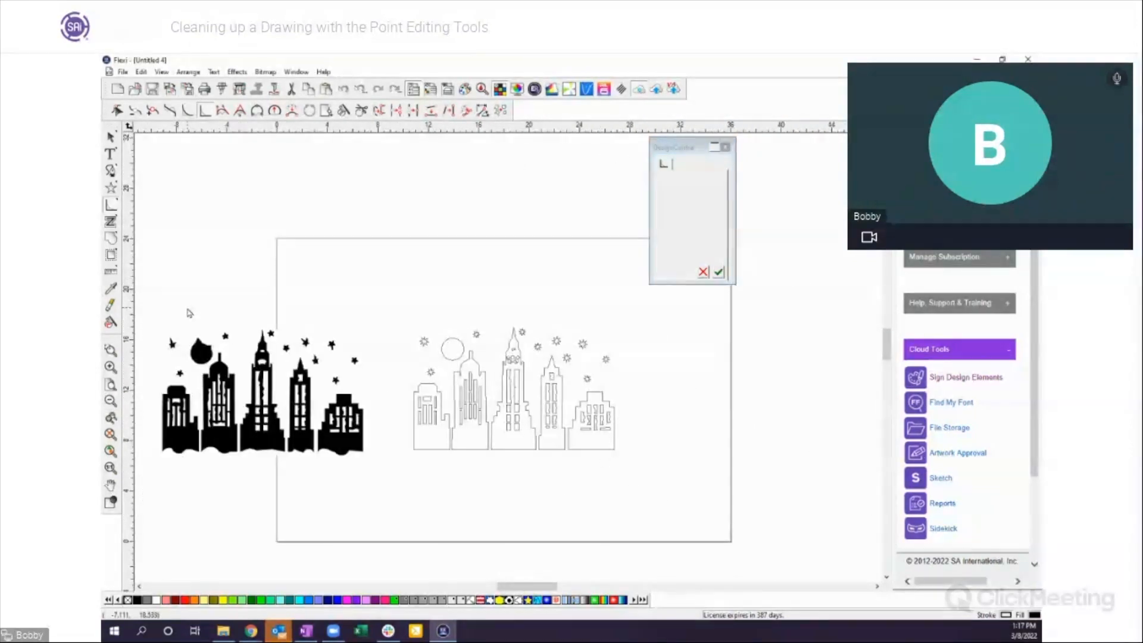
key("space")
left_click_drag(165, 225, 675, 457)
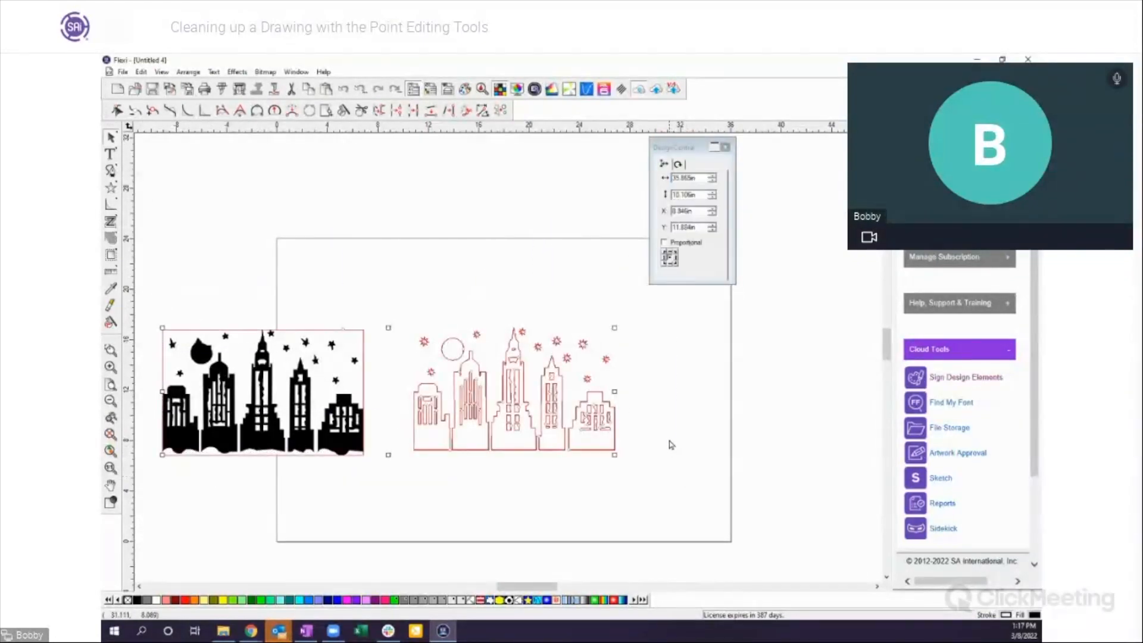
key("Delete")
Step: Add the text "Edit Text" in Arial Black near the top of the page and display it with solid fill
left_click(111, 155)
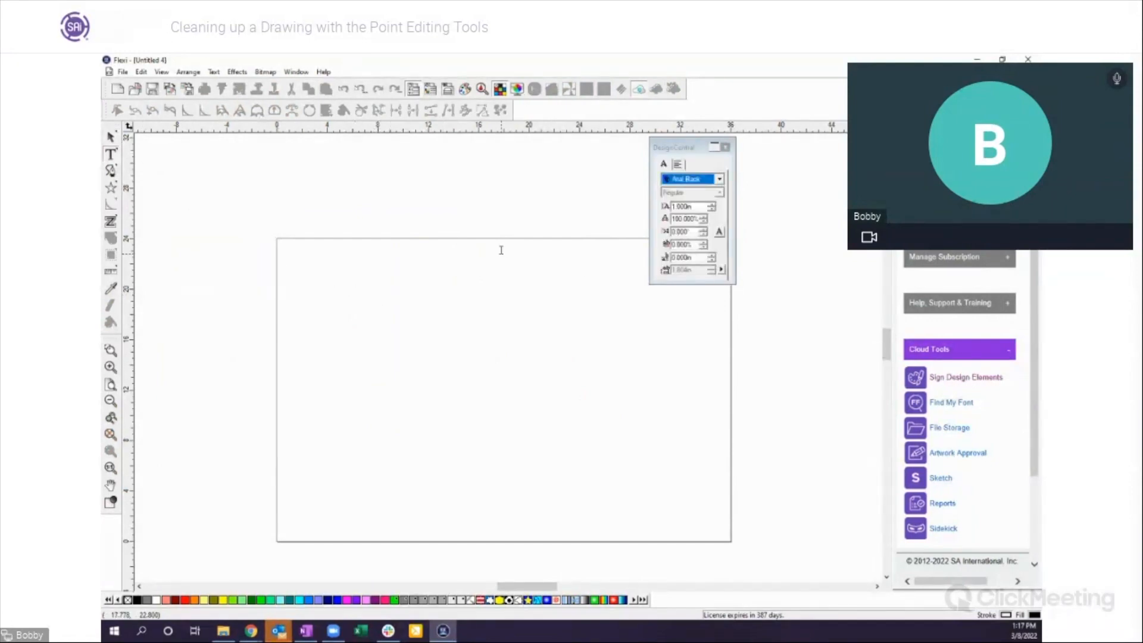
type("Edi")
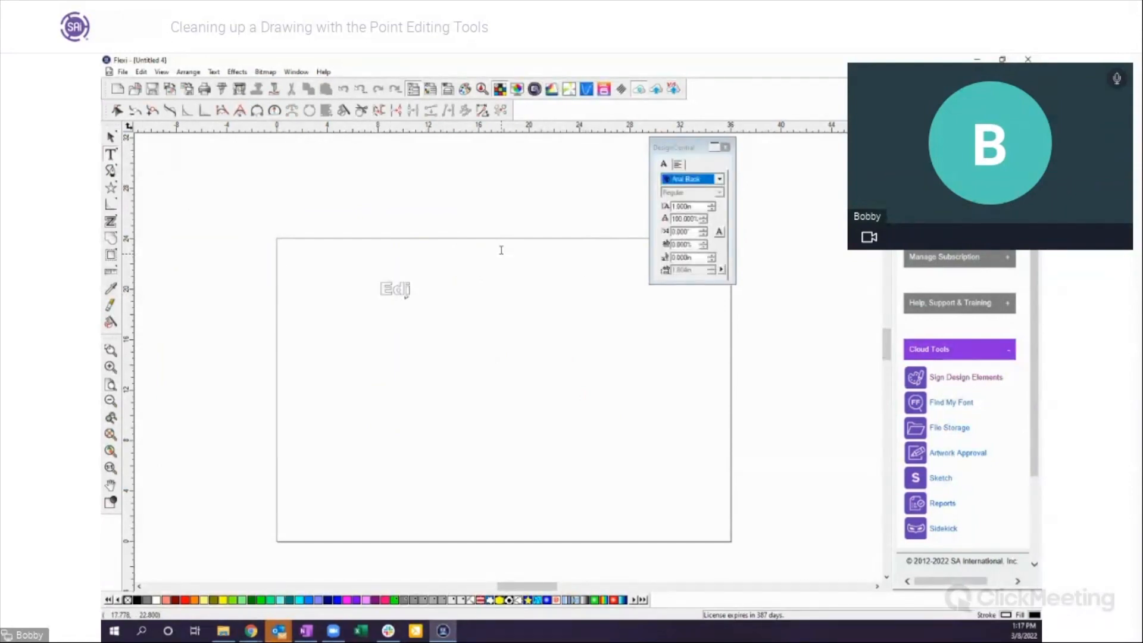
type("t Text")
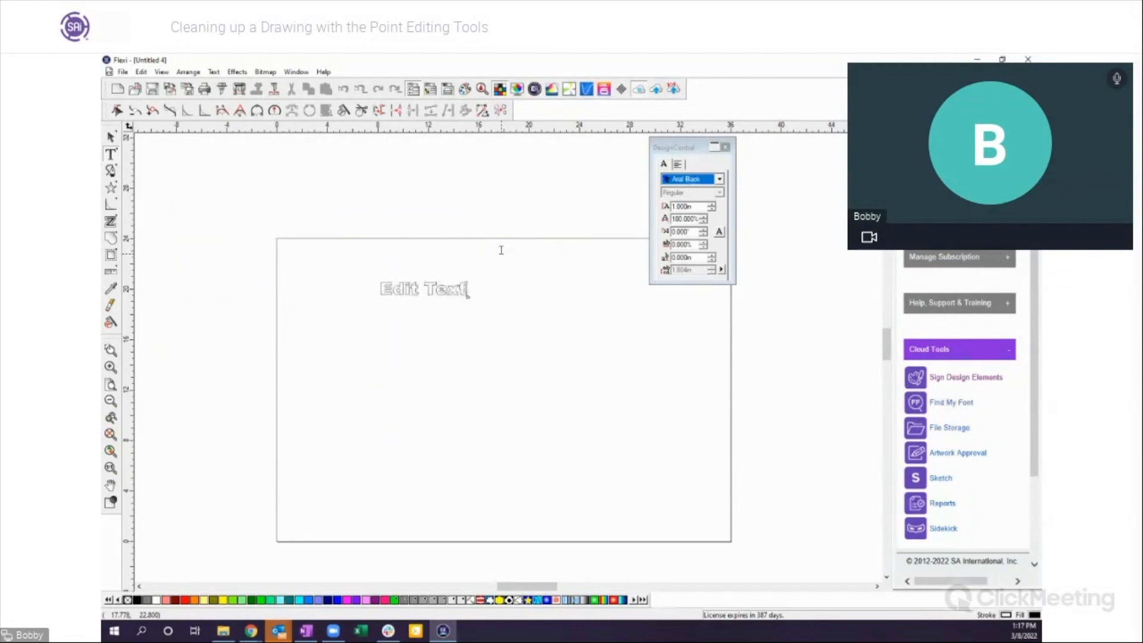
left_click(110, 137)
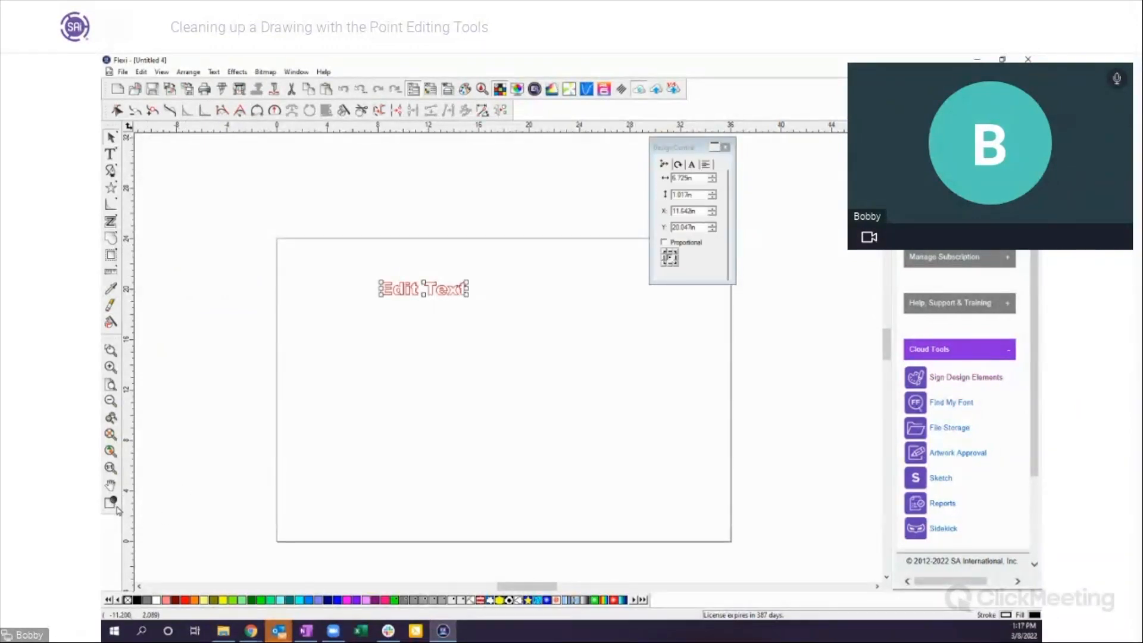
left_click(328, 430)
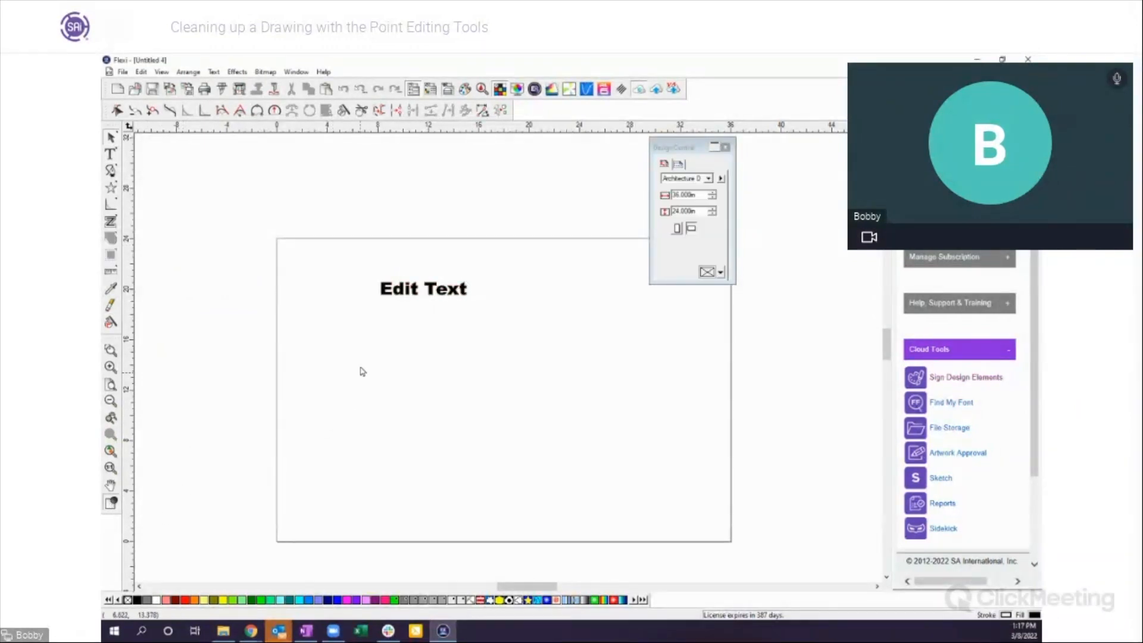
Step: Enlarge the text to about 24.8 in wide by 3.8 in high, reposition it and try to select its points
left_click(450, 291)
left_click_drag(467, 296, 459, 352)
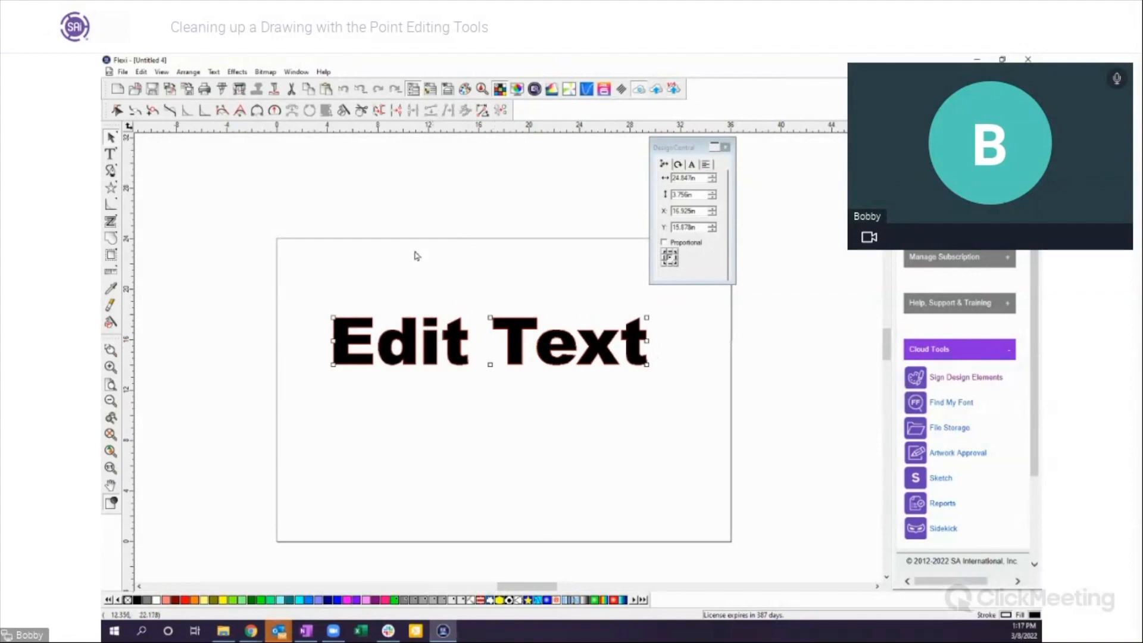
left_click(117, 110)
left_click_drag(329, 305, 698, 397)
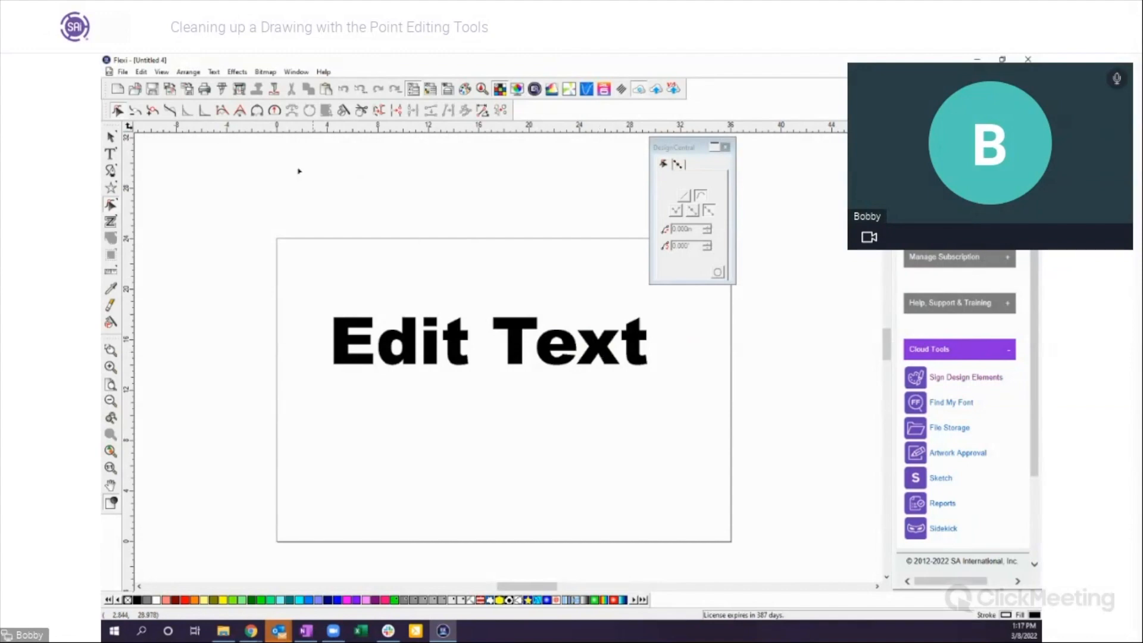
Step: Draw a rectangle about 17 in wide by 4.8 in high below the text and try to edit its points
left_click_drag(111, 189, 129, 195)
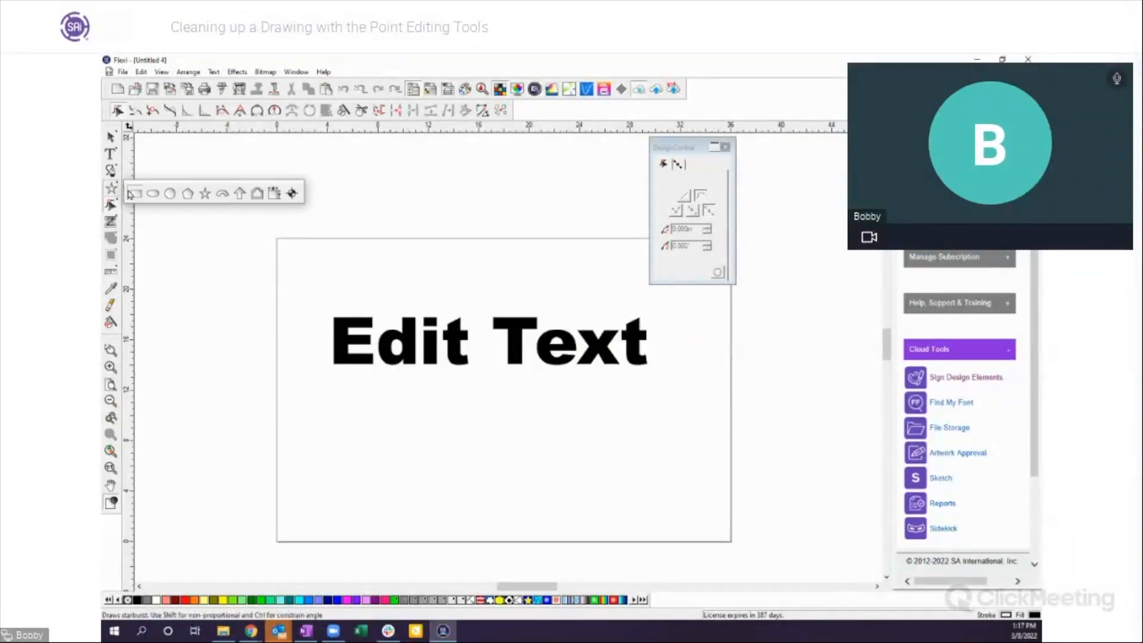
left_click(136, 197)
left_click_drag(369, 420, 583, 480)
key("space")
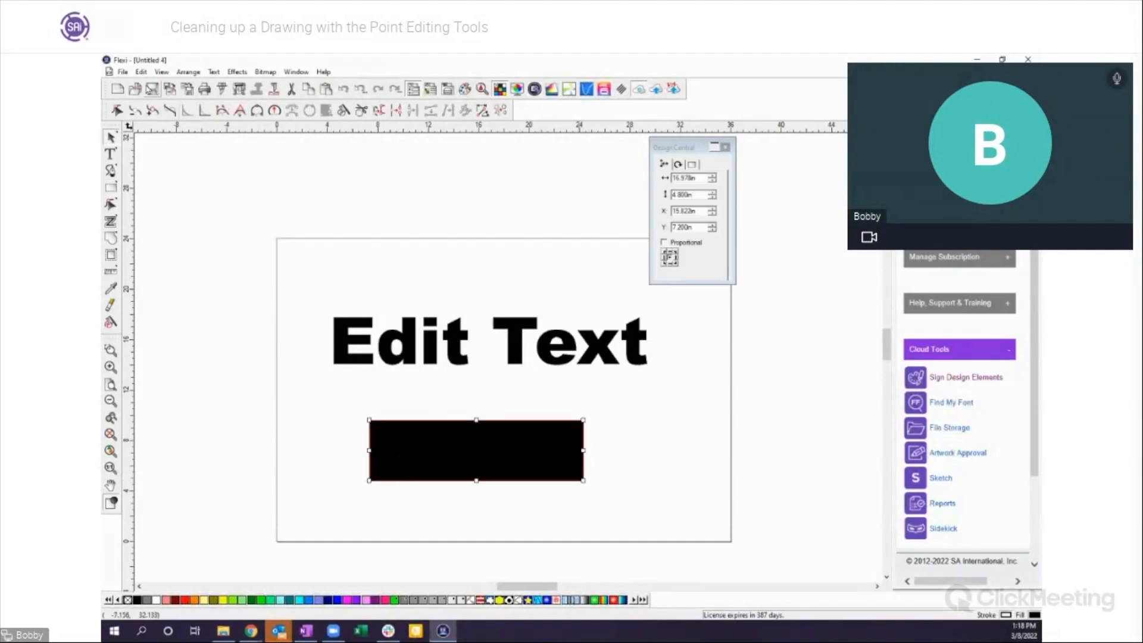
left_click(119, 111)
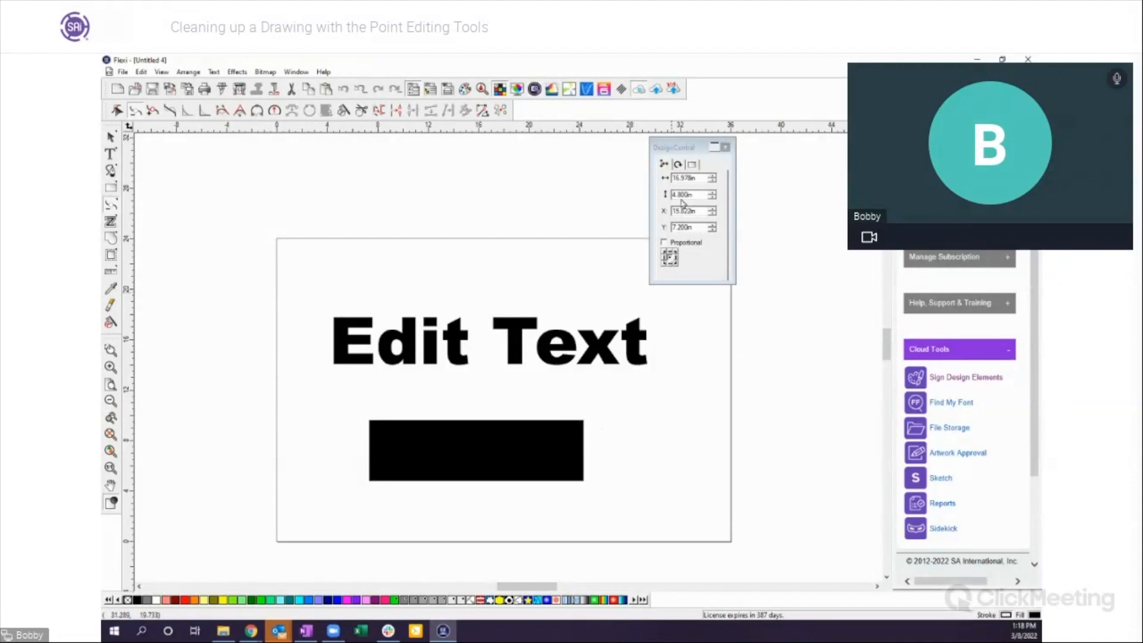
Step: Shift the rectangle slightly right and round its corners to a radius of about 0.62 in
left_click(111, 137)
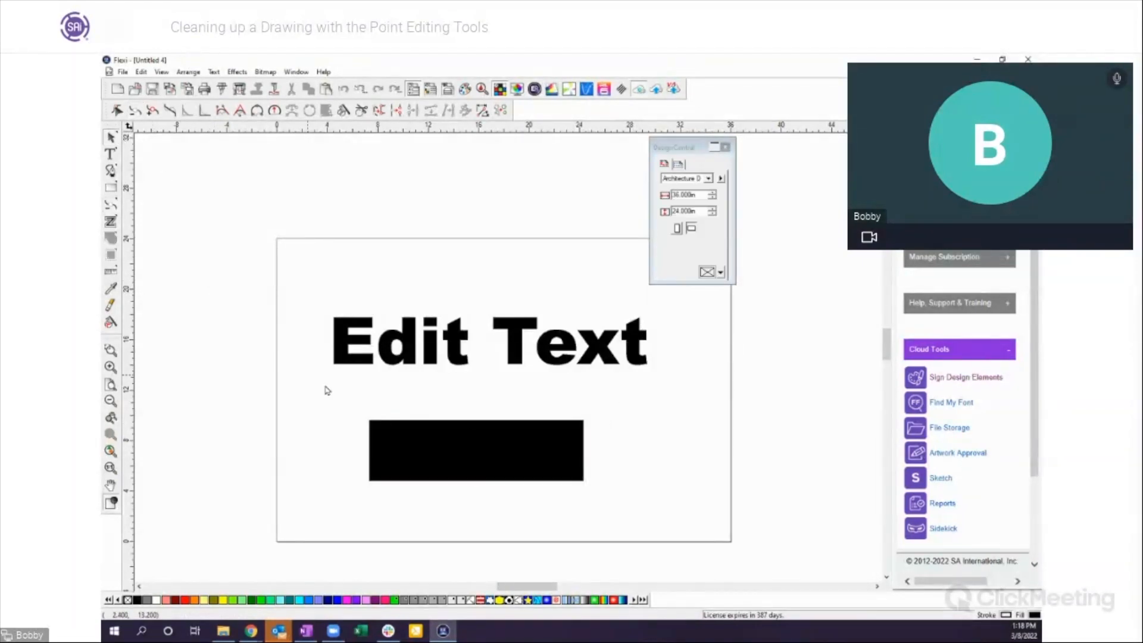
left_click_drag(382, 421, 398, 422)
left_click(691, 164)
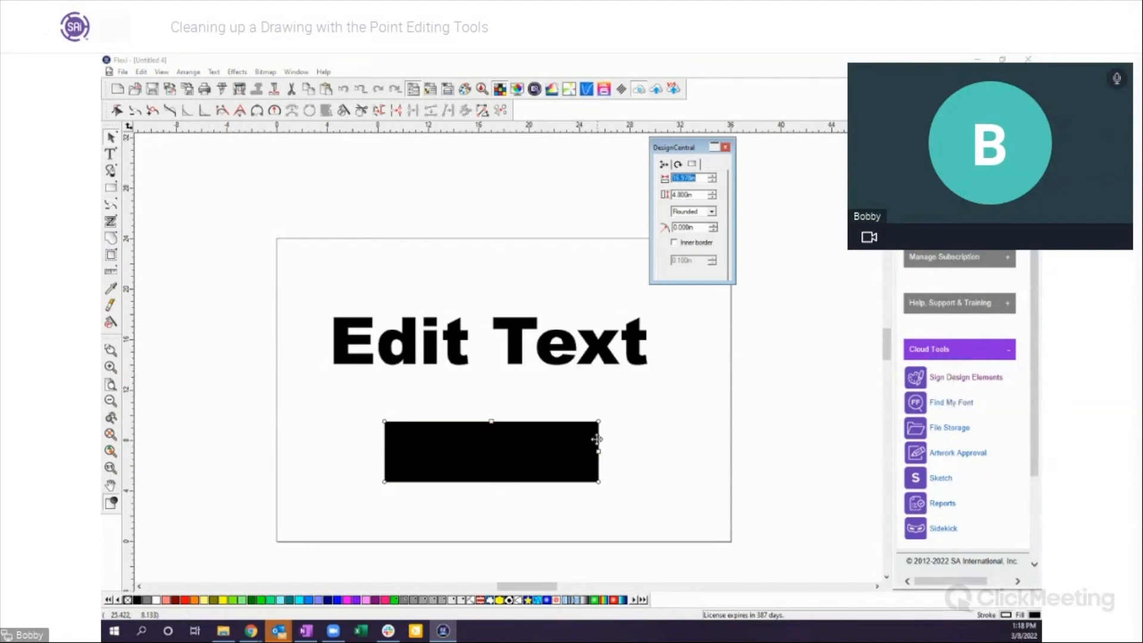
left_click_drag(598, 421, 593, 452)
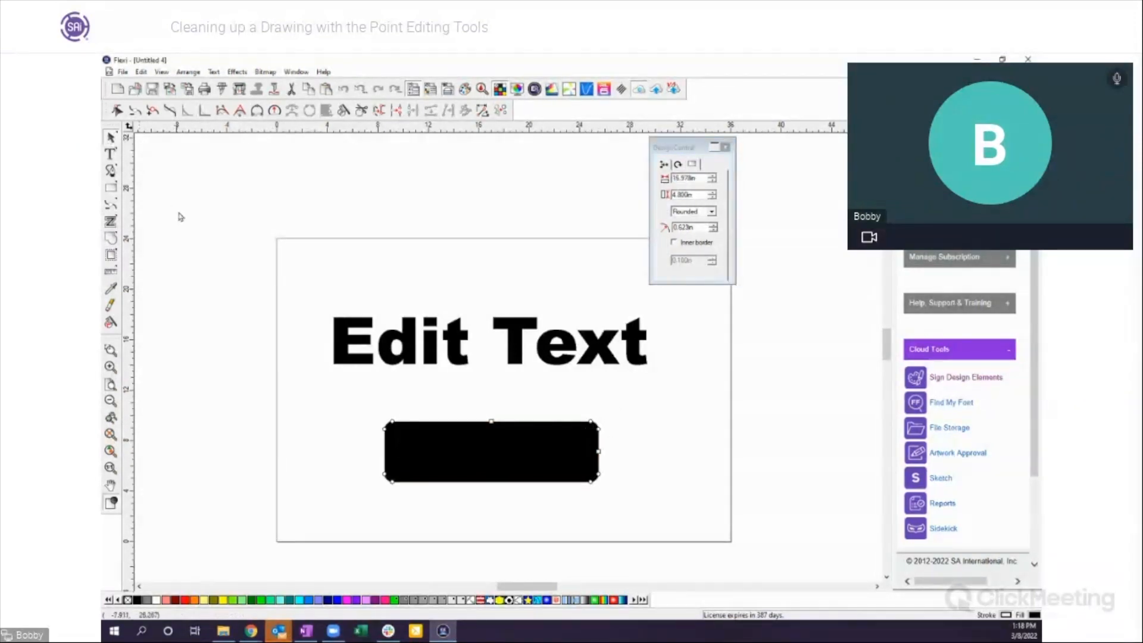
left_click(261, 359)
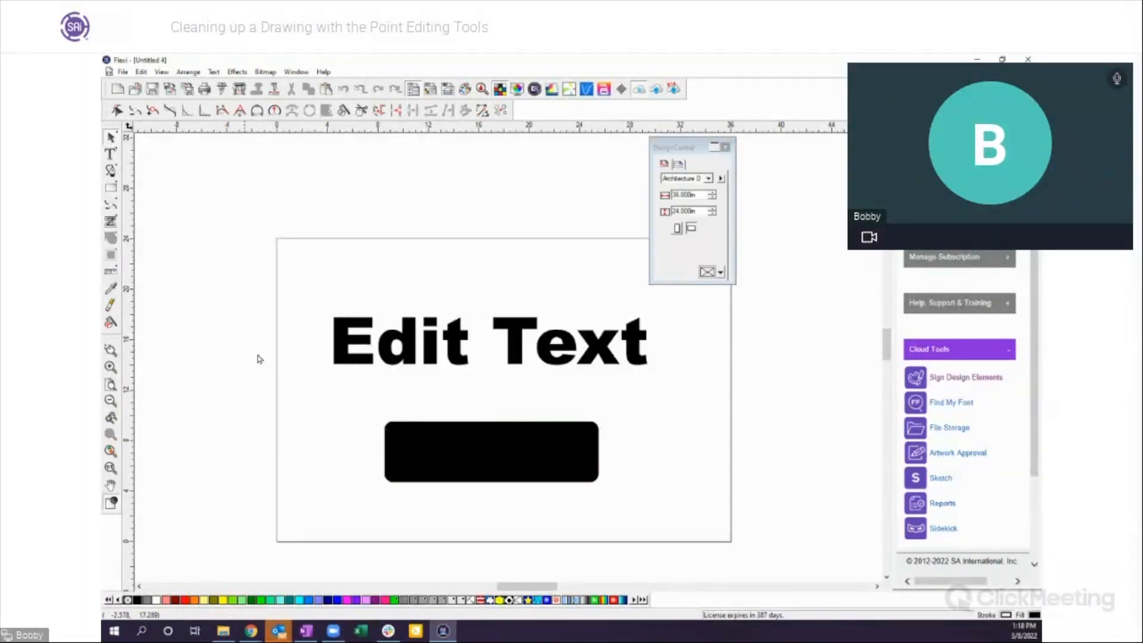
Step: Examine the text object's character settings and editing handles
left_click(407, 360)
left_click(693, 165)
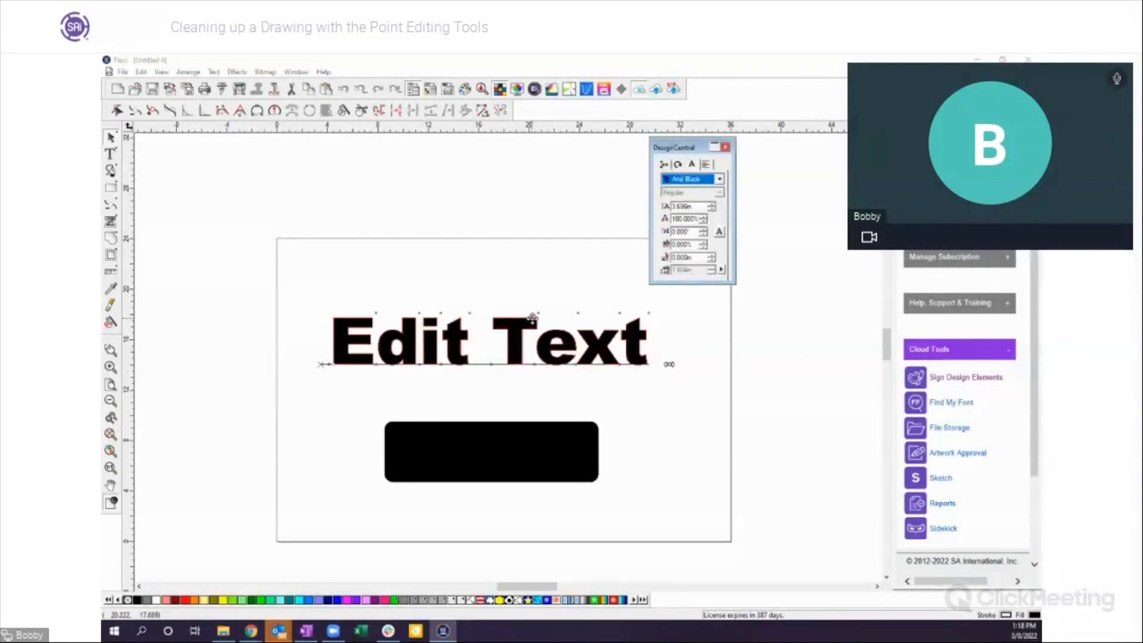
left_click(608, 381)
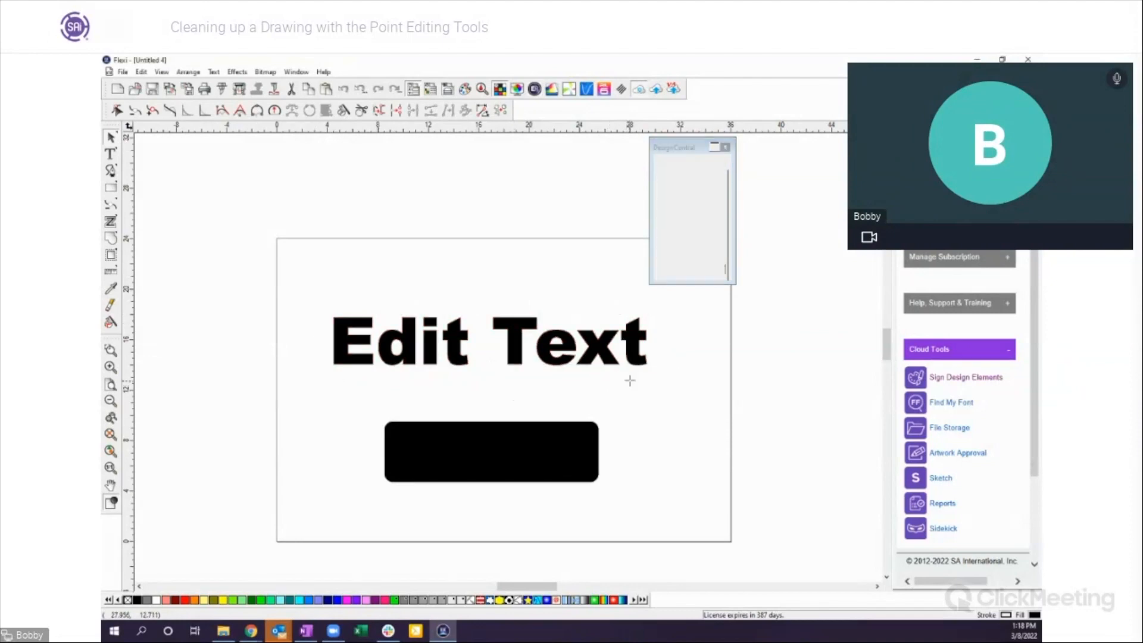
Step: Convert the "Edit Text" object to outlines
left_click_drag(321, 310, 689, 365)
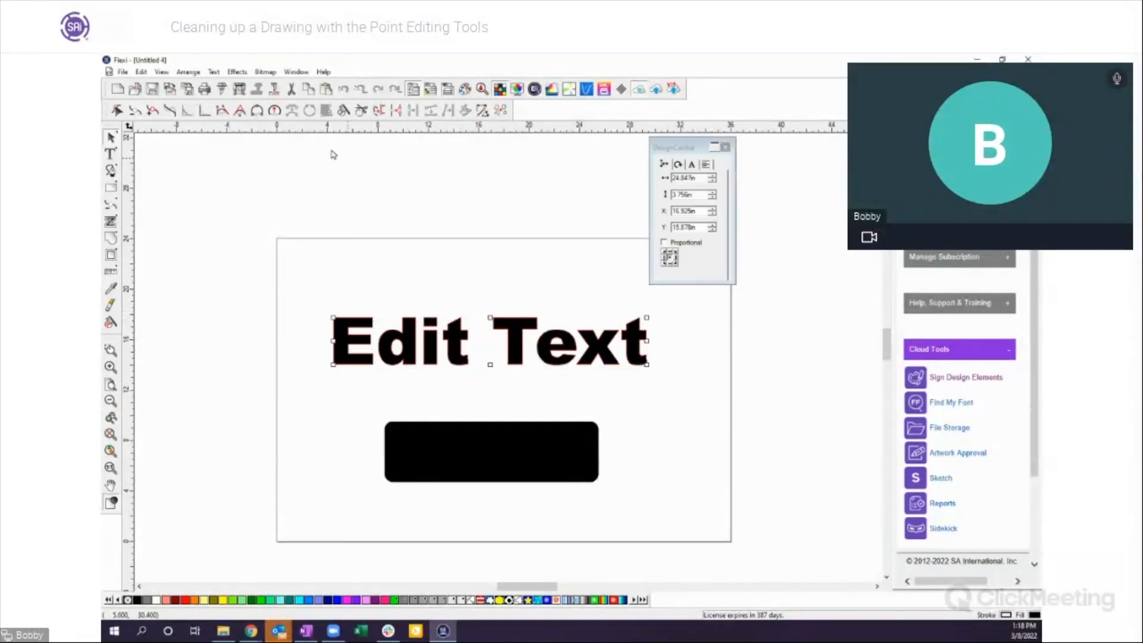
left_click(161, 72)
mouse_move(185, 77)
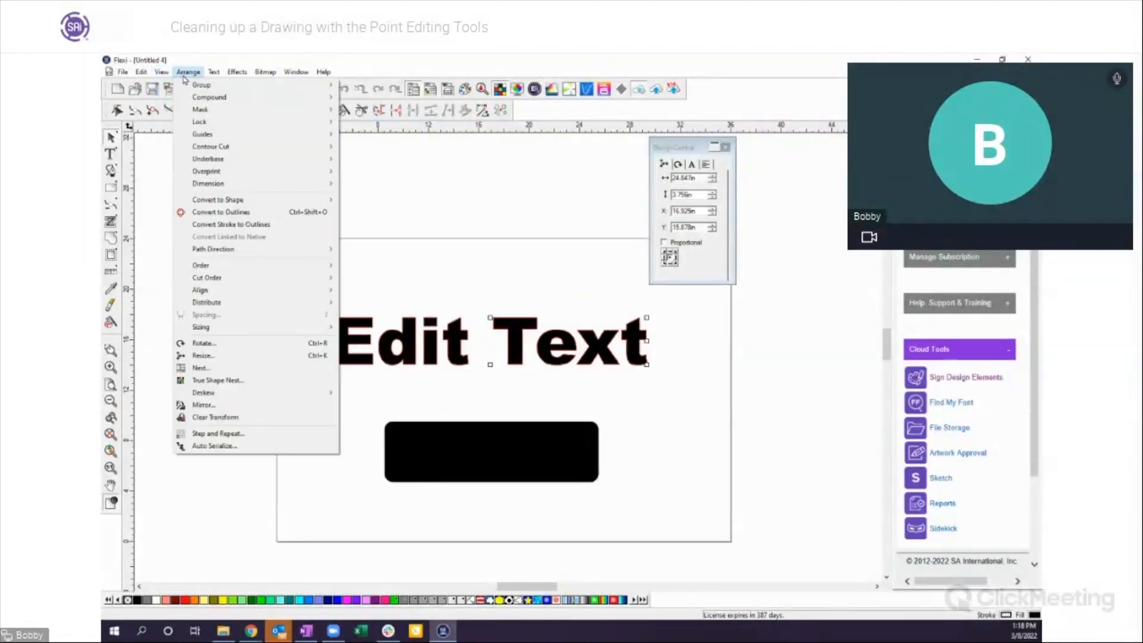
left_click(219, 213)
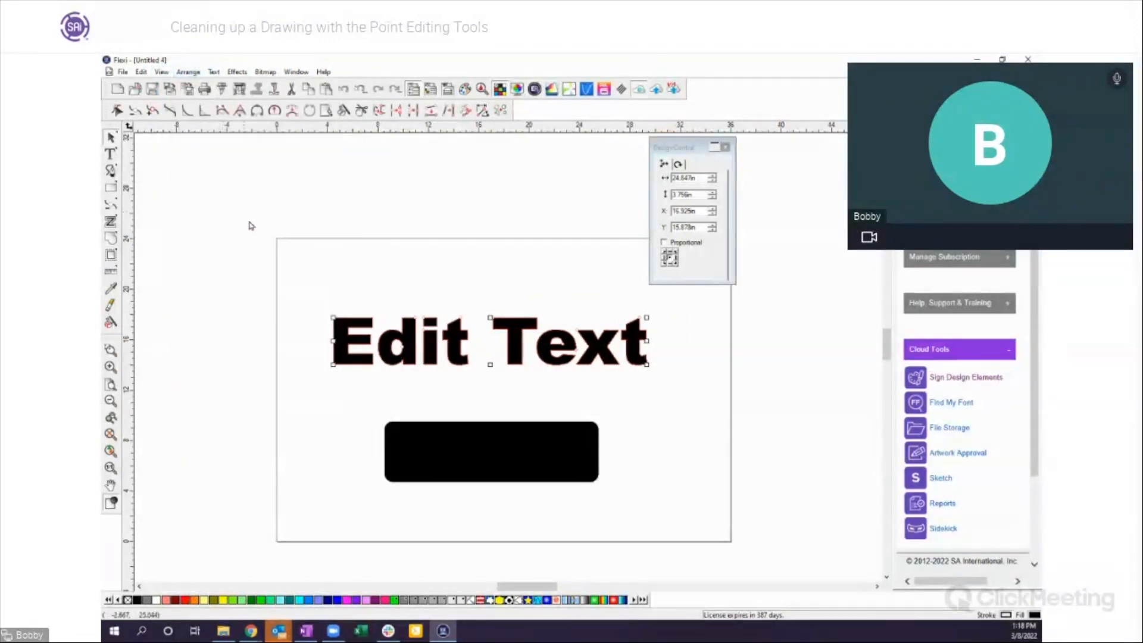
Step: Reshape the letter T of "Text" by moving its upper-left corner point upward and raising both inner points beneath the crossbar
left_click(520, 360)
left_click(513, 352)
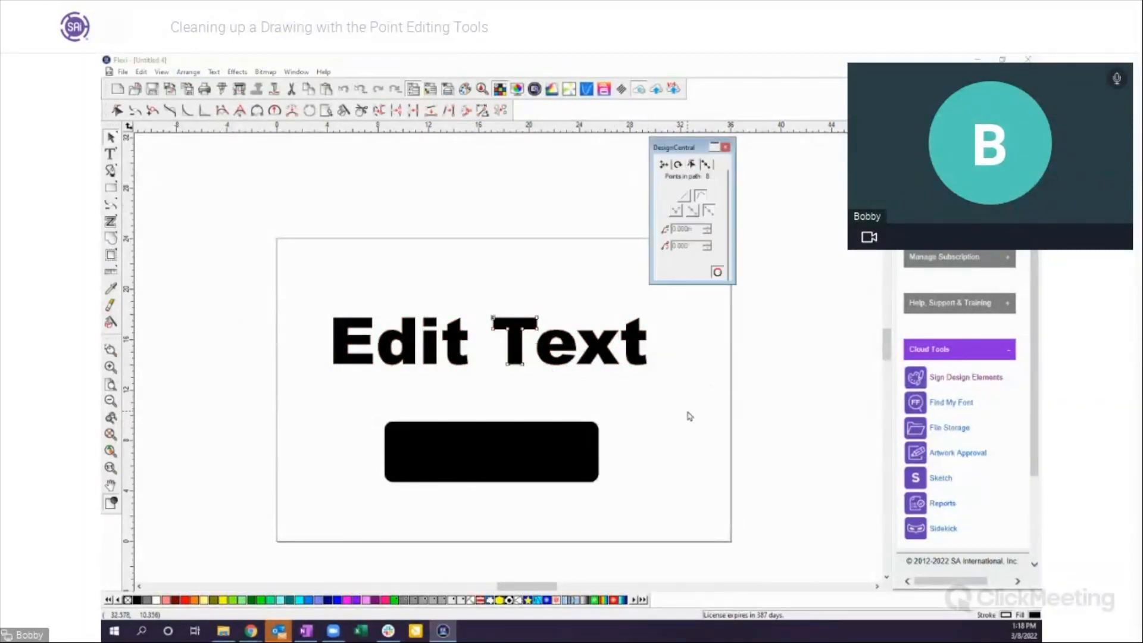
left_click(117, 110)
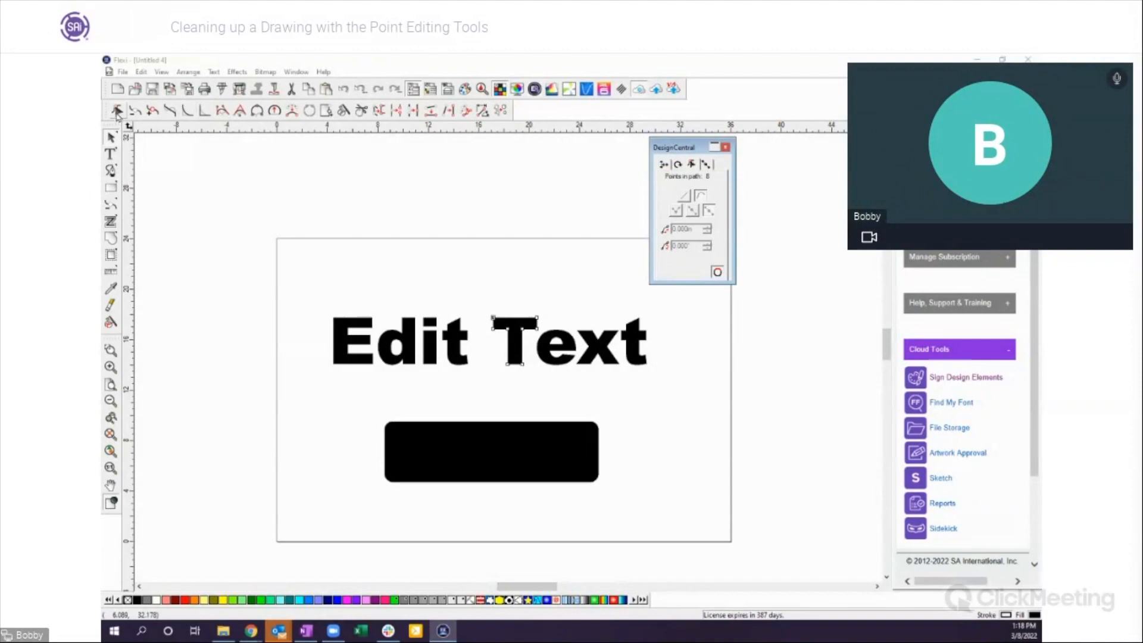
left_click(492, 317)
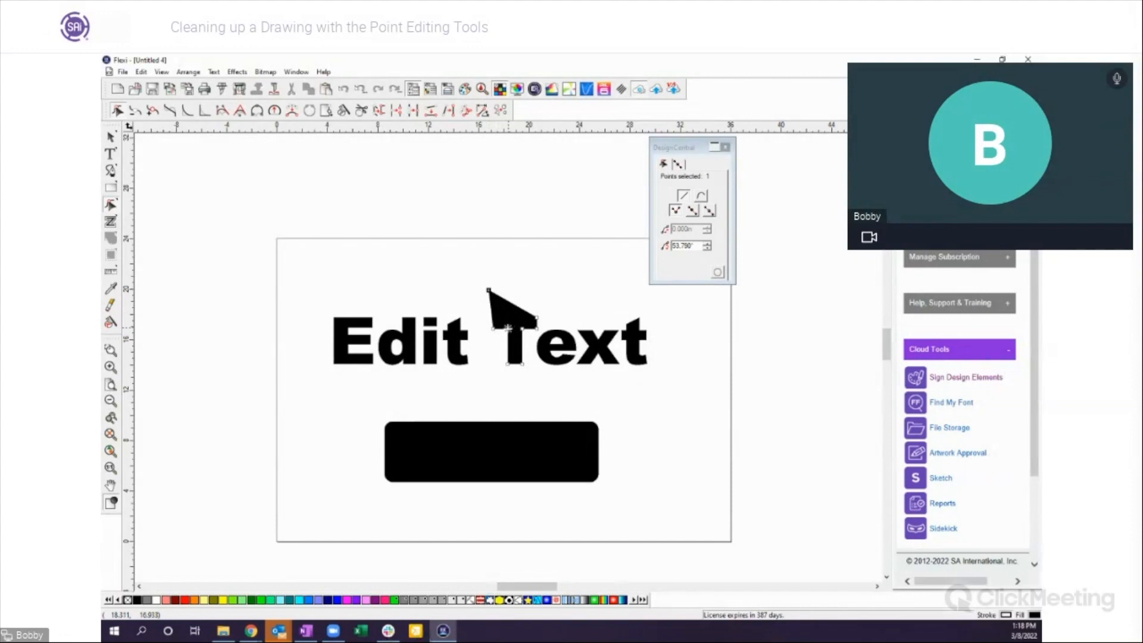
left_click_drag(508, 328, 512, 320)
left_click_drag(522, 328, 522, 321)
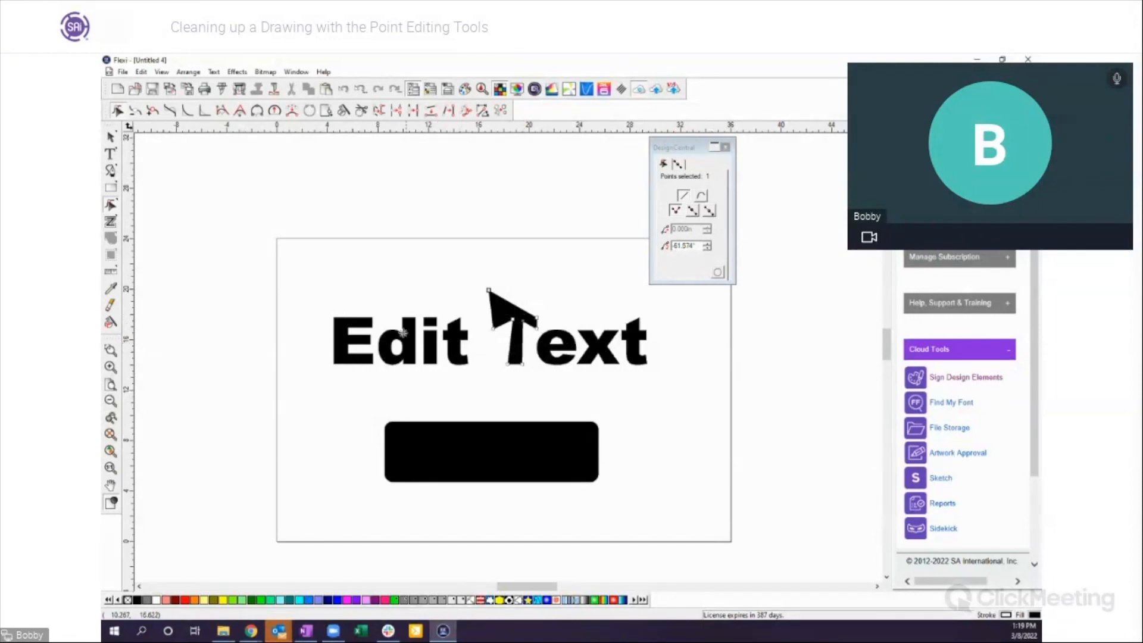
Step: Reshape the letter E of "Edit" by moving its upper-left corner point outward, up and to the left
left_click(110, 137)
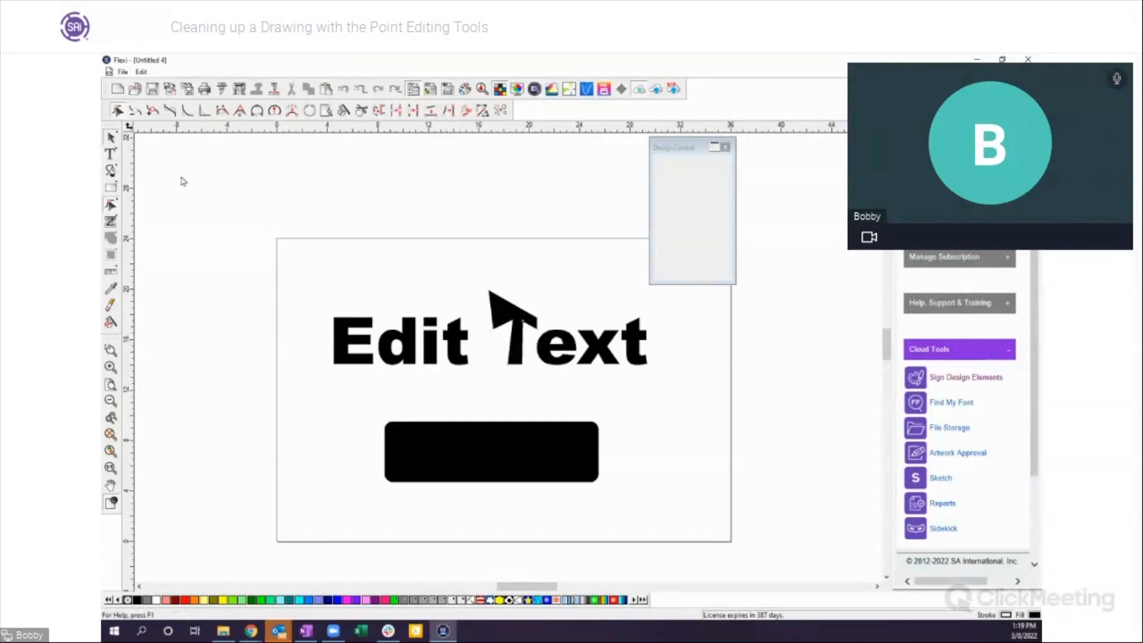
left_click(340, 342)
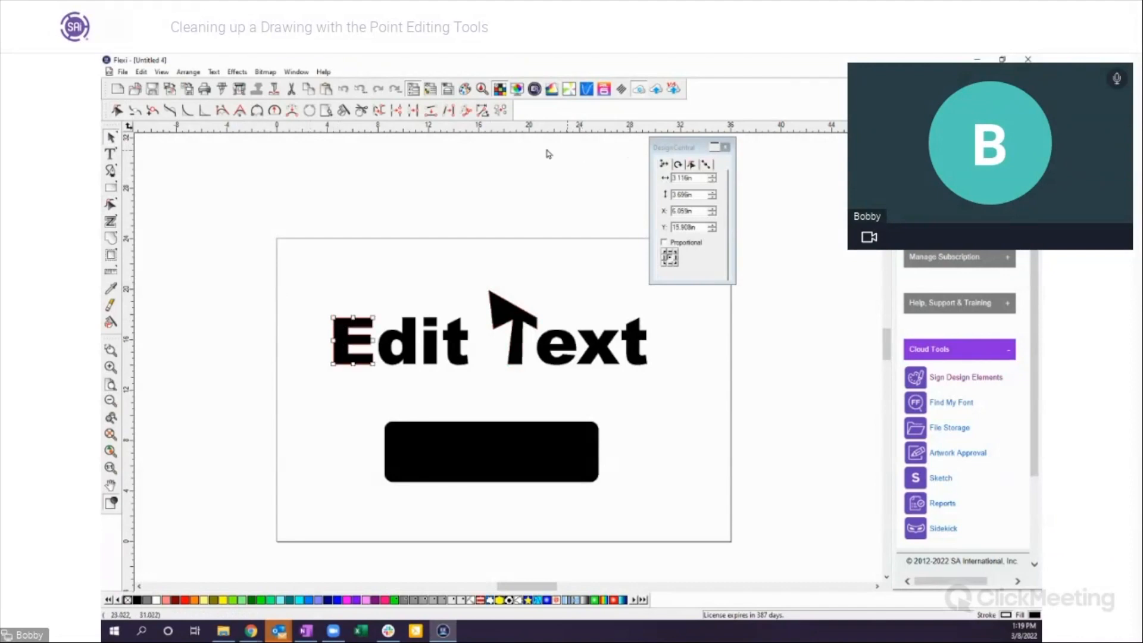
left_click(117, 110)
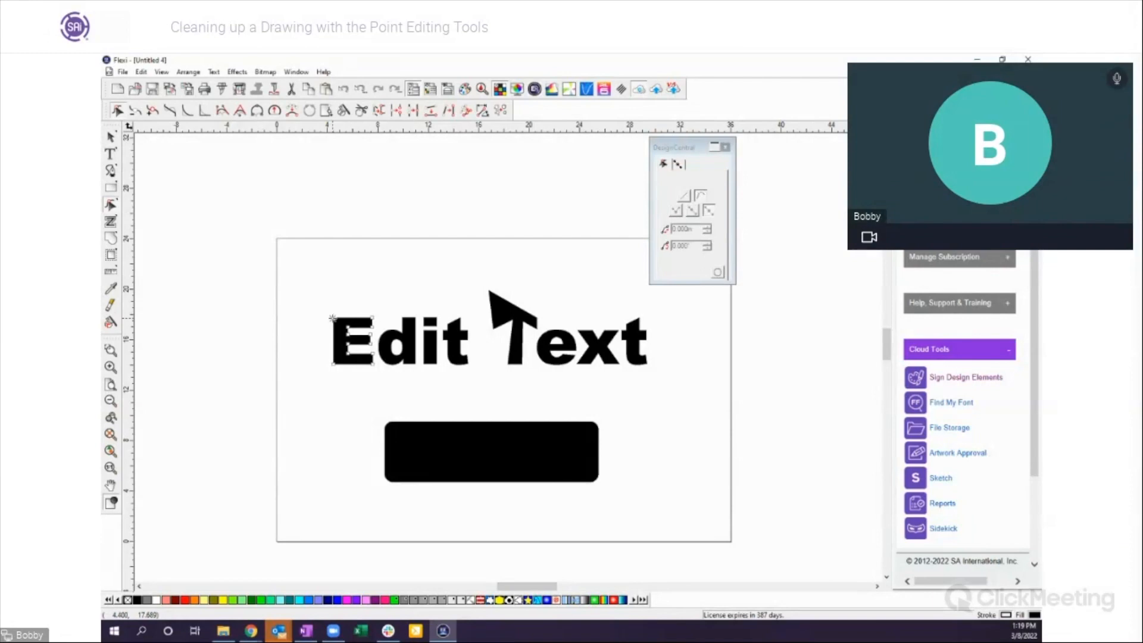
left_click_drag(332, 318, 313, 280)
left_click(110, 137)
left_click(450, 449)
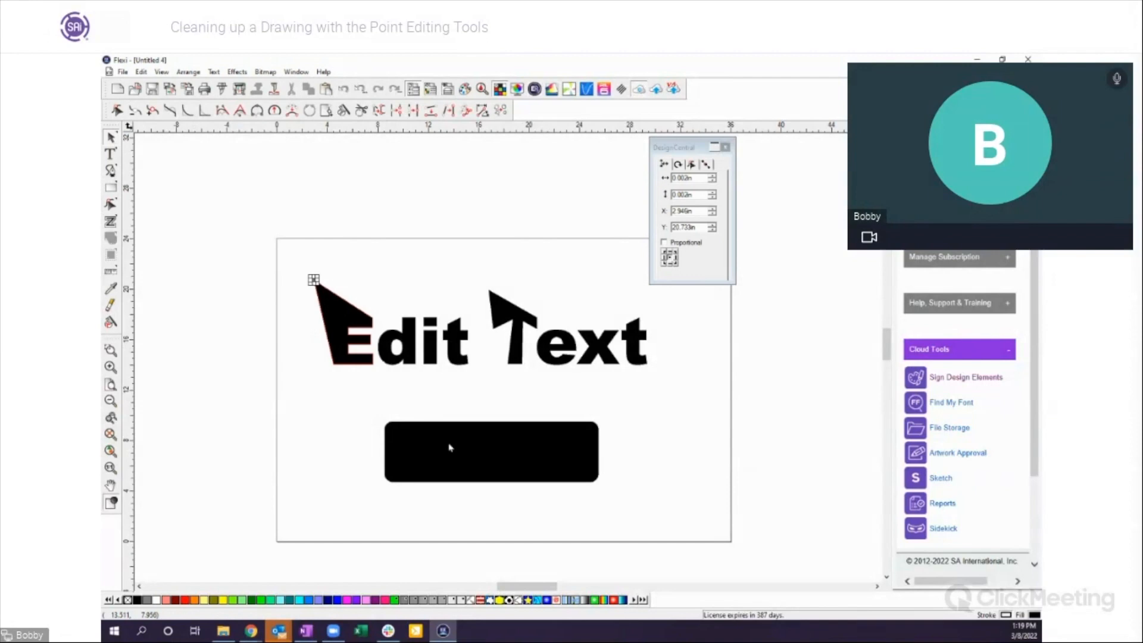
left_click(162, 71)
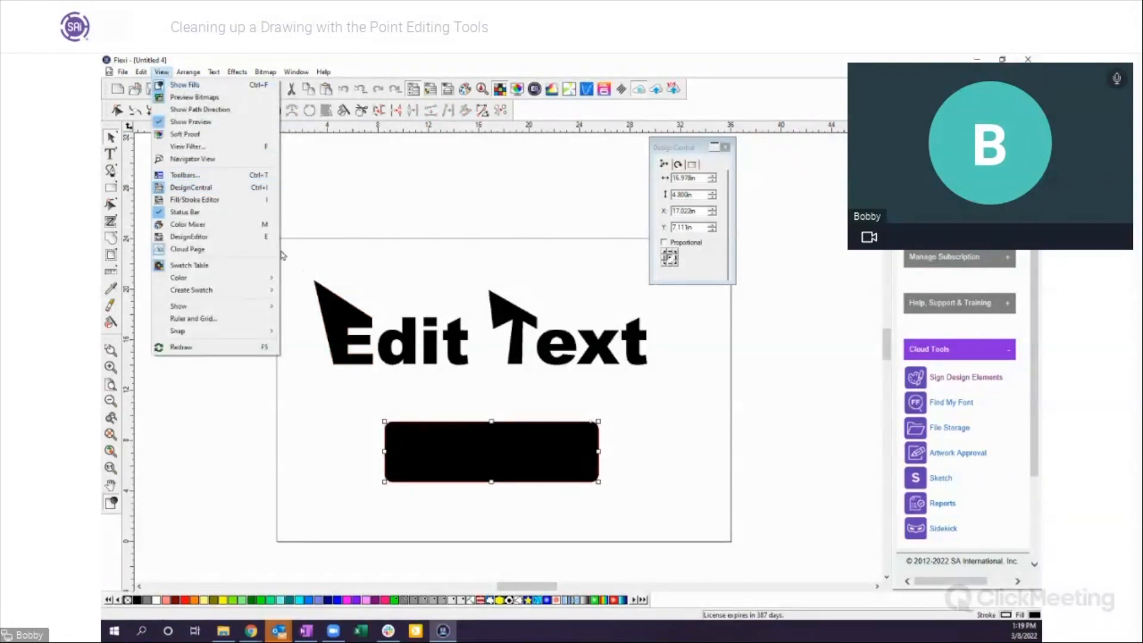
left_click(382, 170)
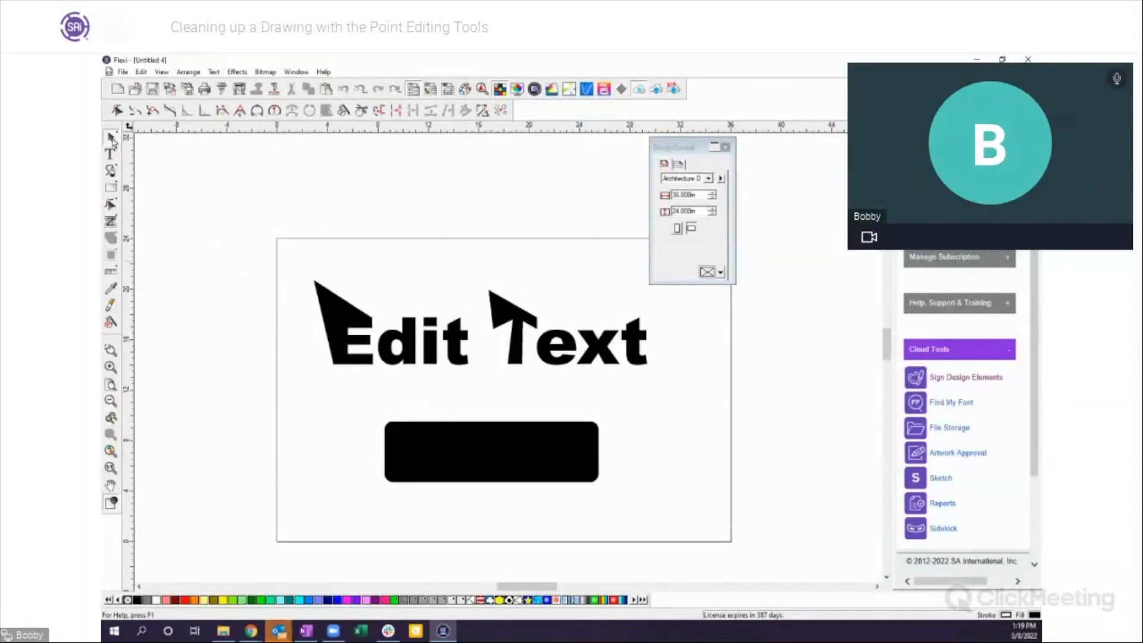
Step: Delete the reshaped text and the rectangle from the page
left_click_drag(294, 264, 709, 518)
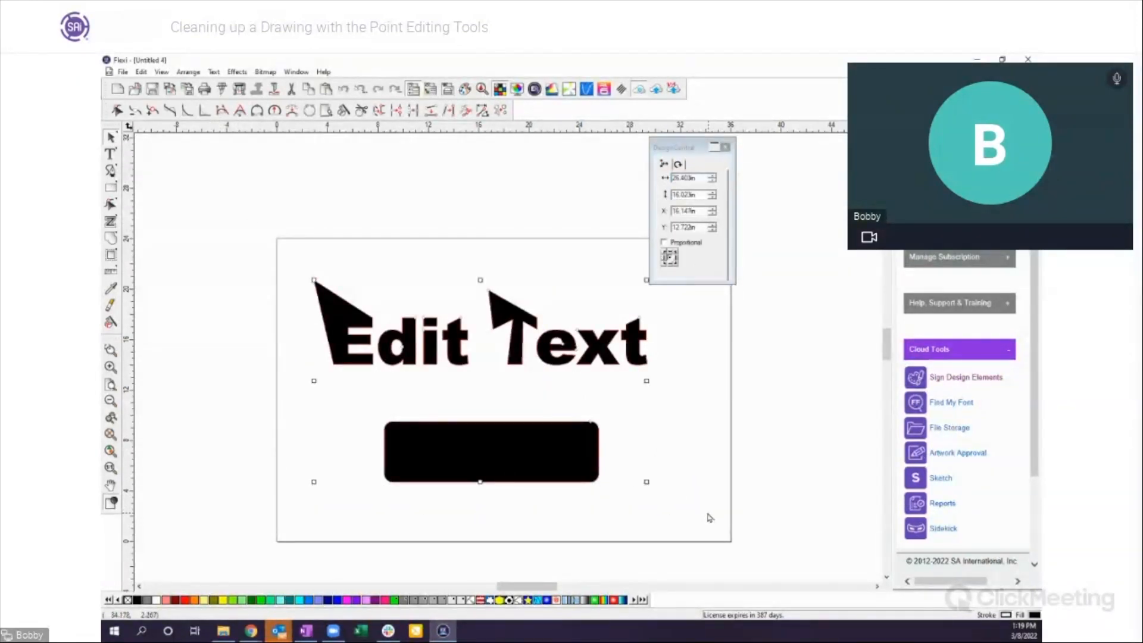
key("Delete")
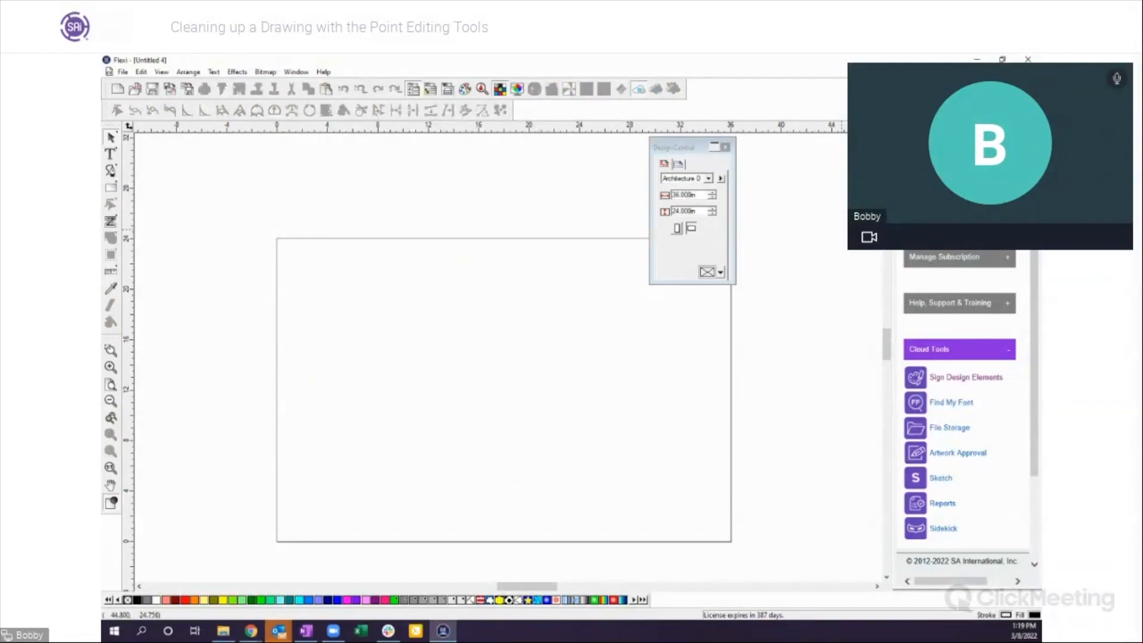
Step: Place the fish bitmap and the tree artwork on the page and shift both slightly right
left_click_drag(645, 442, 448, 377)
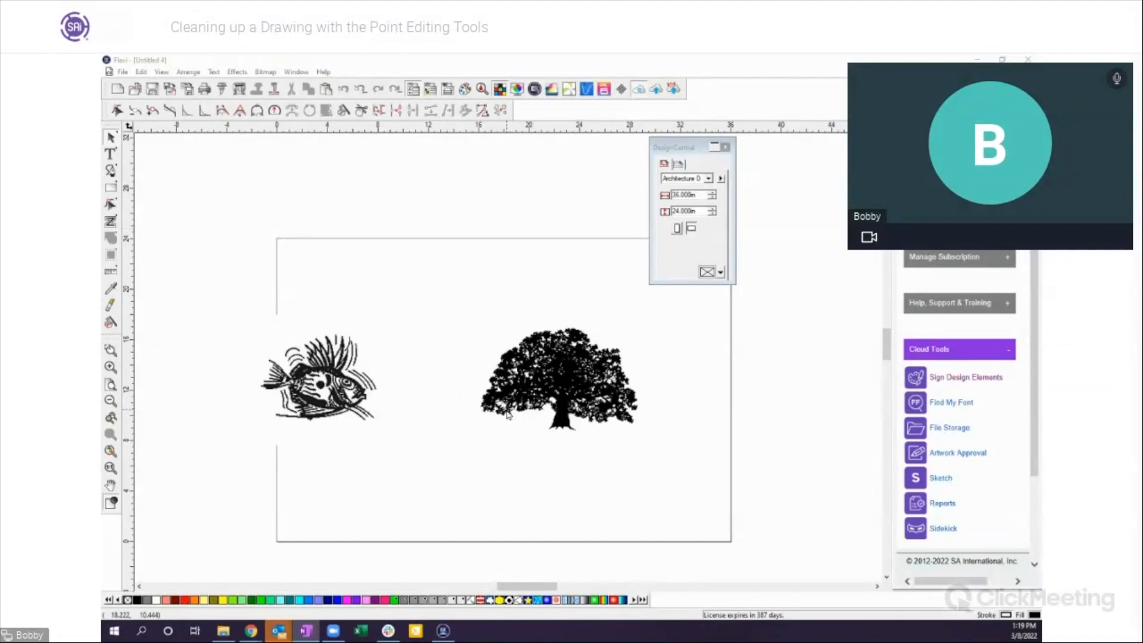
left_click_drag(222, 275, 670, 492)
left_click_drag(570, 397, 619, 396)
left_click(538, 510)
Step: Inspect the fish bitmap's pixelated edges up close and autotrace the whole fish into vector outlines
left_click(111, 350)
left_click_drag(322, 344, 389, 416)
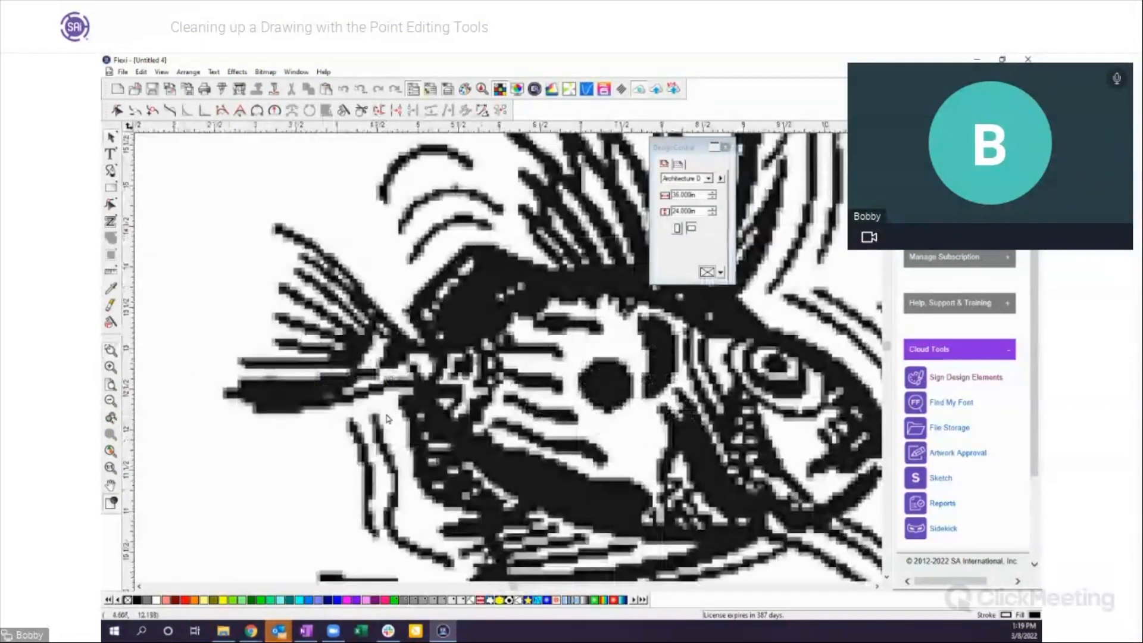
left_click(111, 385)
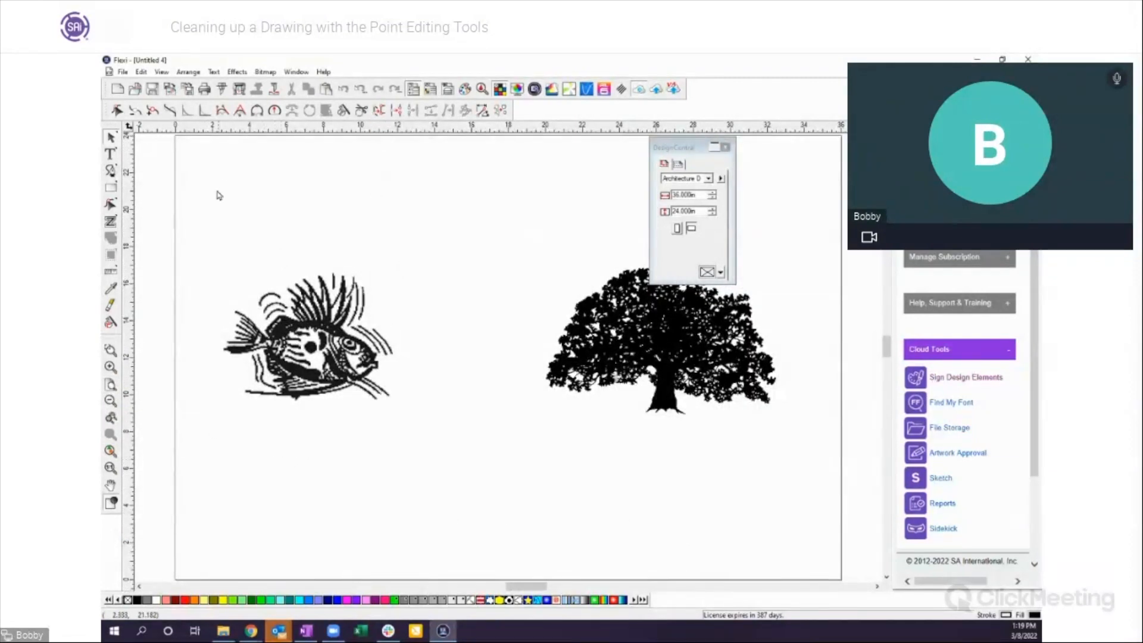
left_click(111, 221)
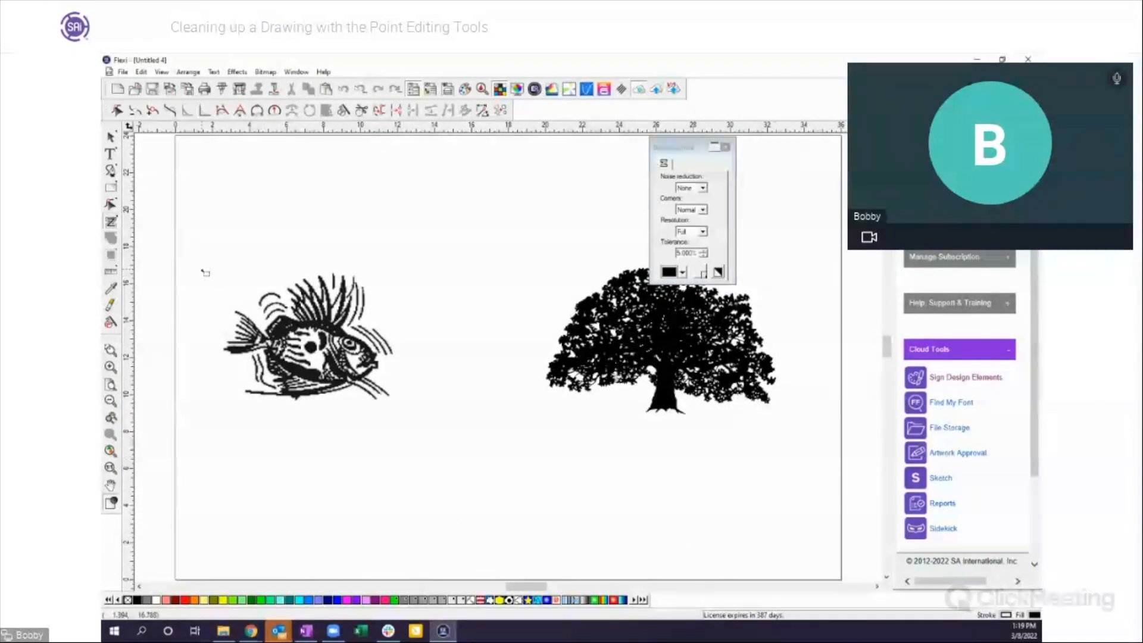
mouse_move(205, 268)
left_mouse_down()
mouse_move(426, 419)
mouse_move(436, 449)
left_mouse_up()
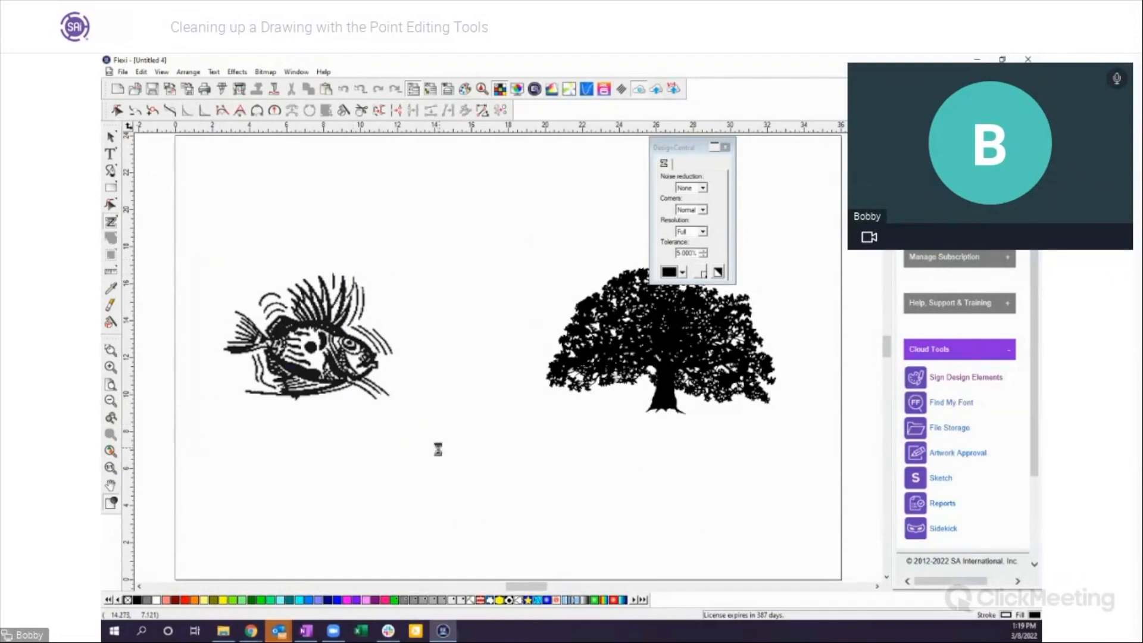
Step: Move the original fish bitmap below its traced outlines
left_click(110, 137)
left_click(337, 372)
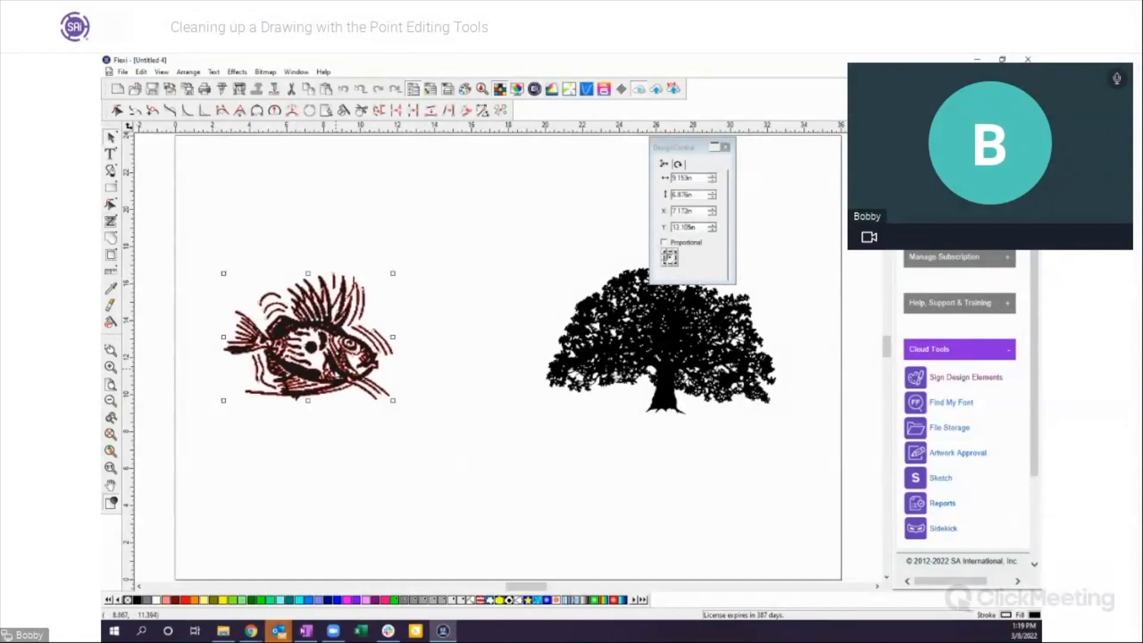
mouse_move(396, 377)
left_mouse_down()
mouse_move(402, 457)
mouse_move(381, 570)
left_mouse_up()
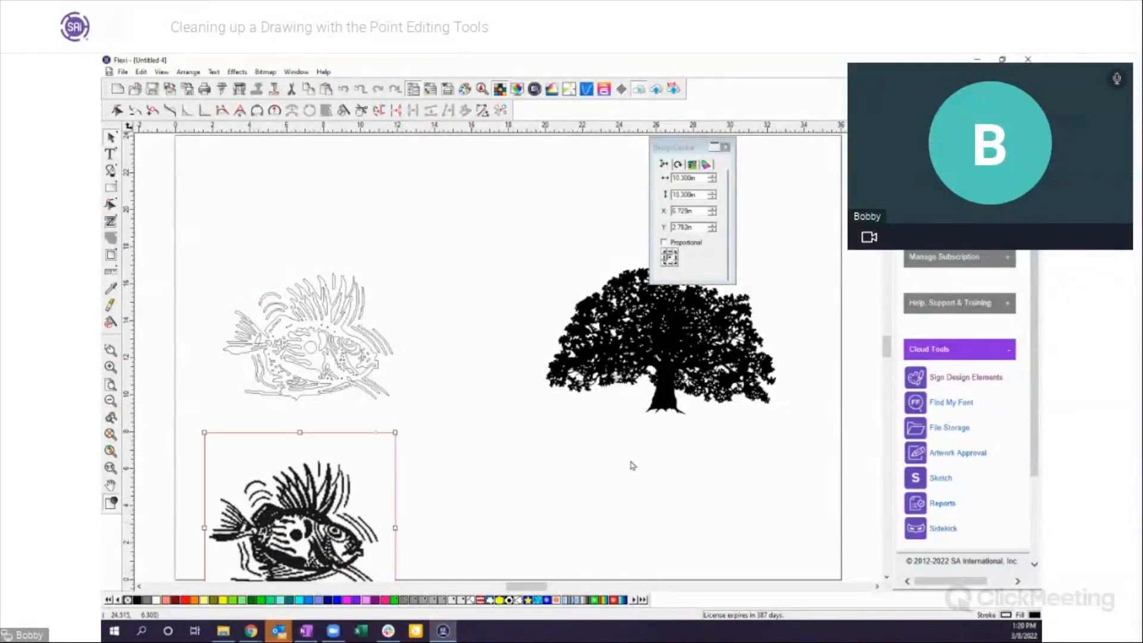
Step: Hide the fills to examine the selected tree's outlines, and show the fills again
left_click(666, 374)
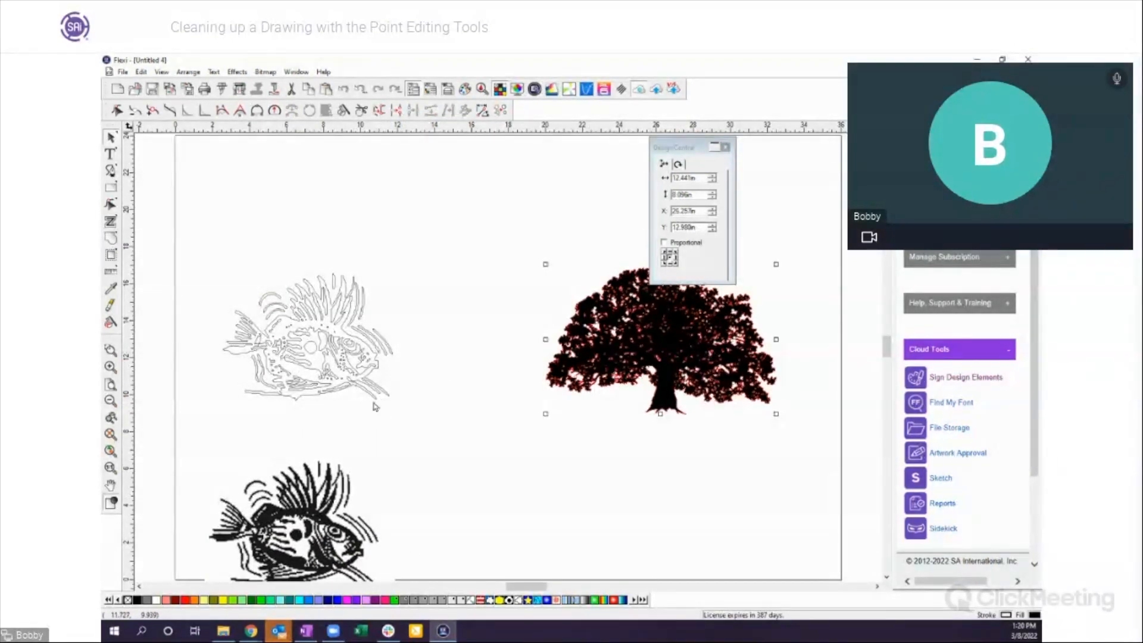
left_click(112, 505)
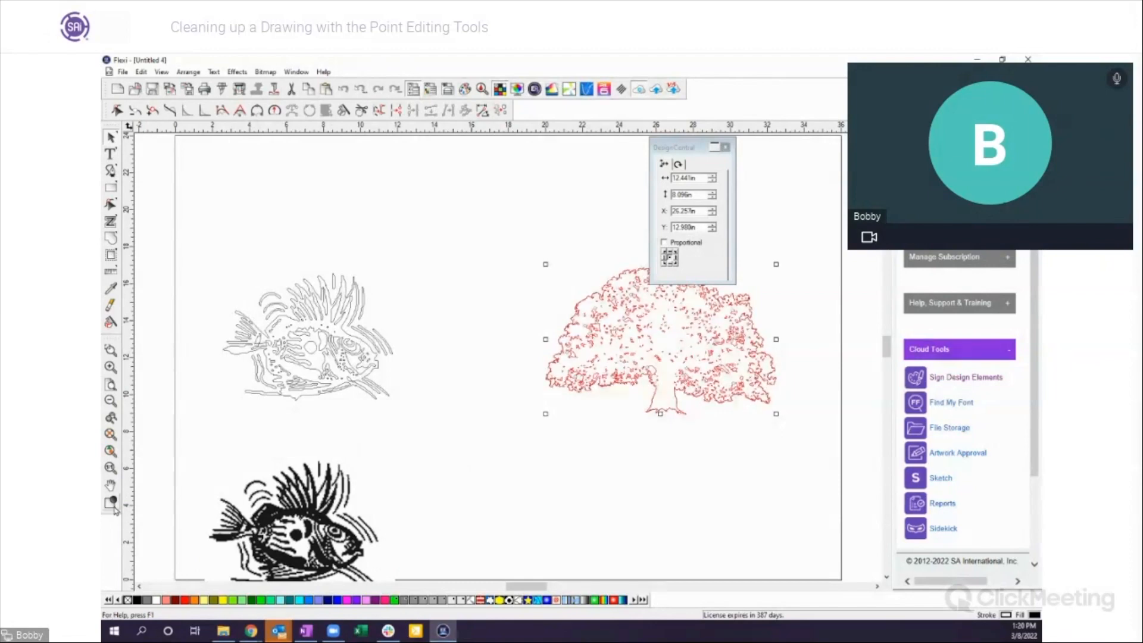
left_click(112, 505)
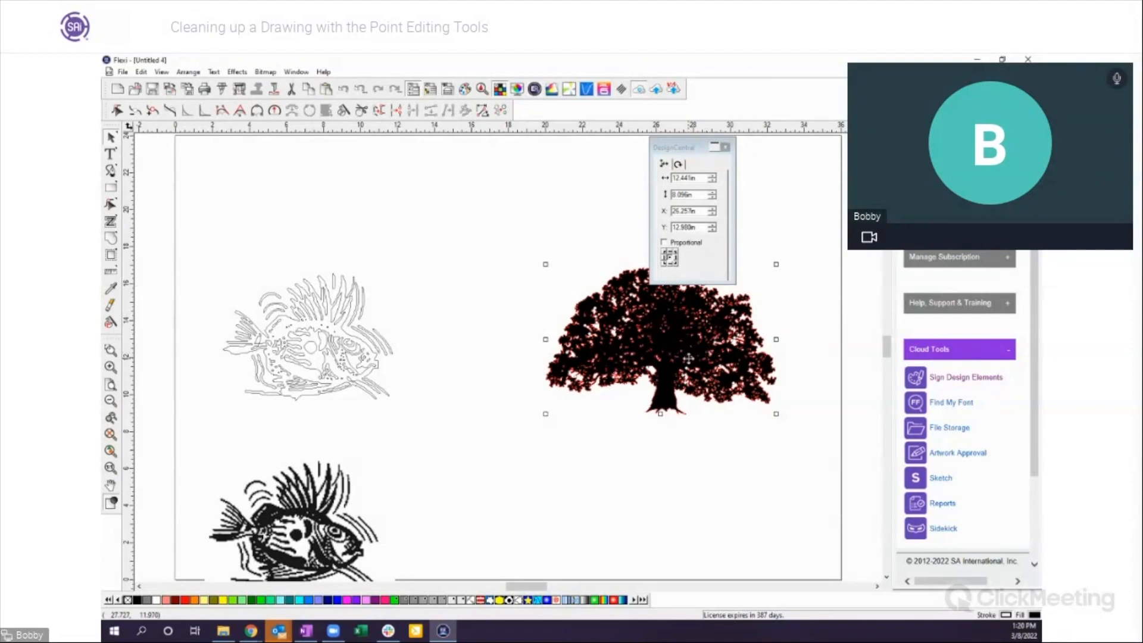
left_click(563, 487)
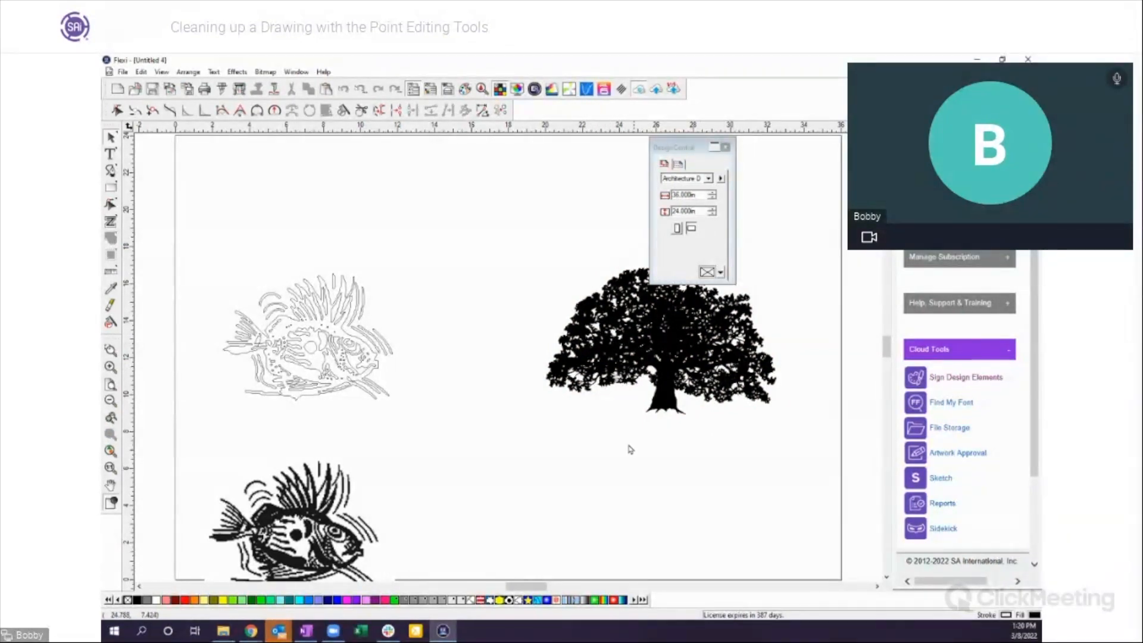
Step: Set the page's substrate color to yellow and ungroup the tree artwork
left_click_drag(203, 605, 479, 528)
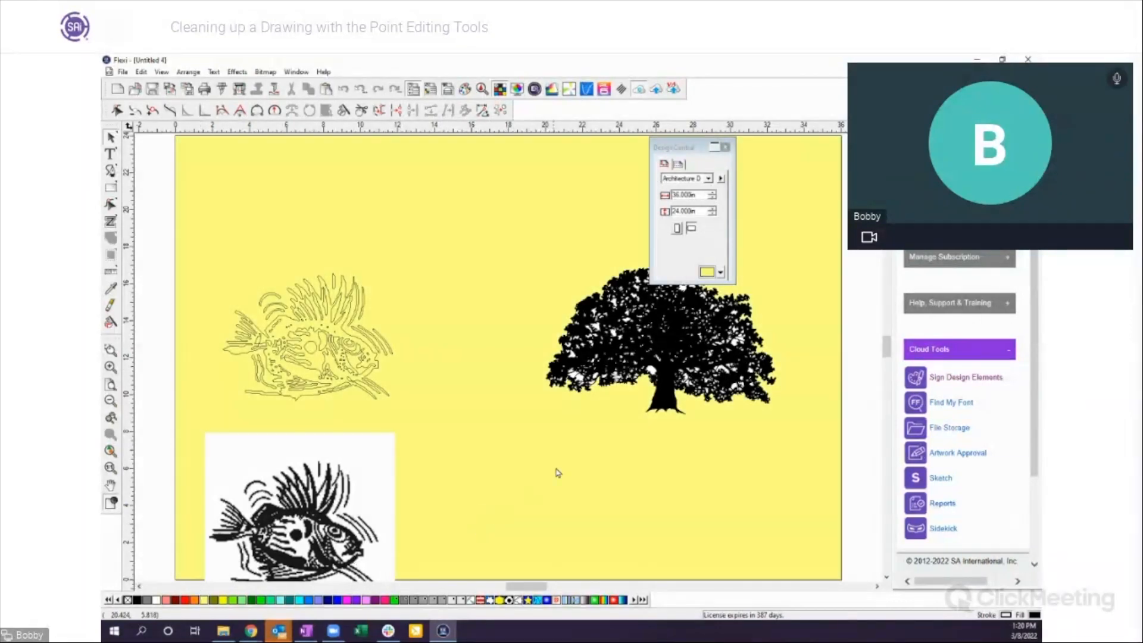
left_click(600, 334)
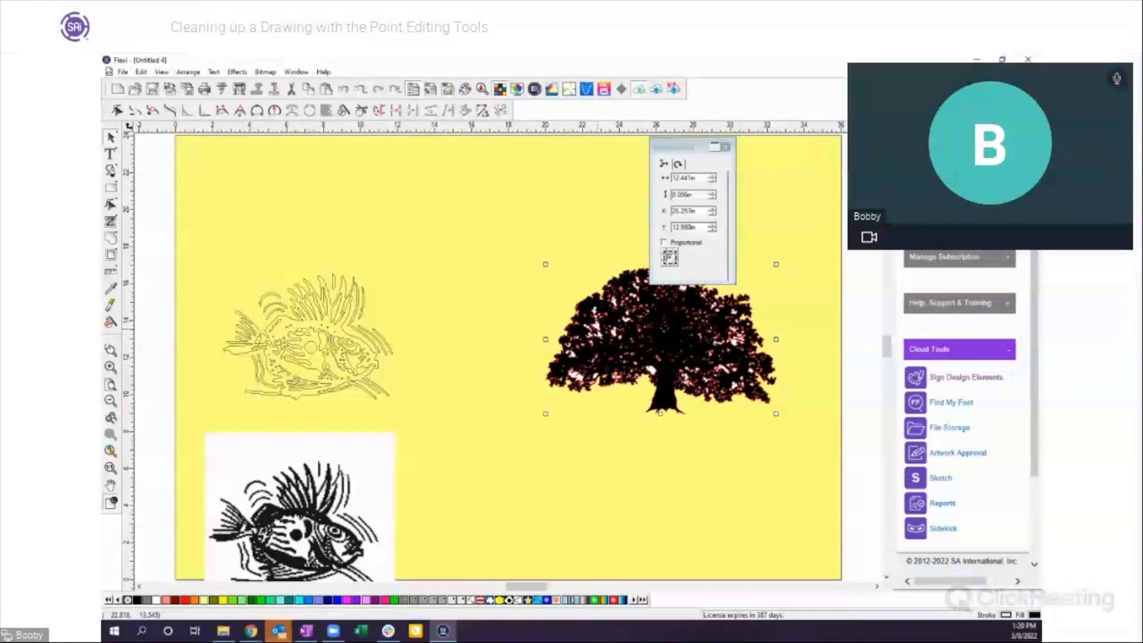
right_click(610, 339)
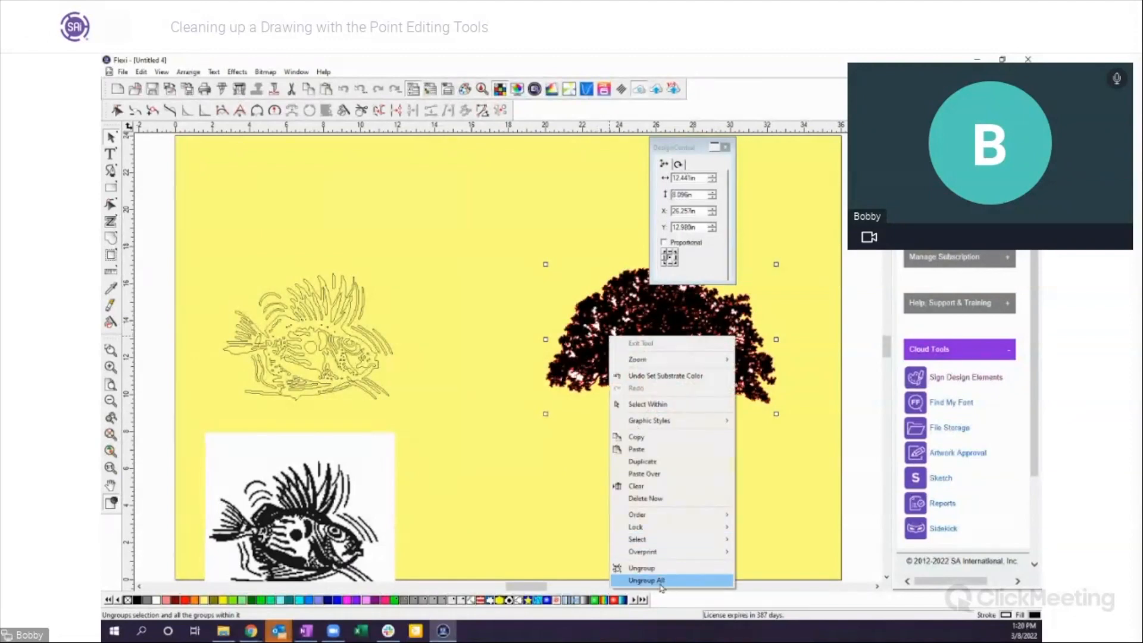
left_click(650, 569)
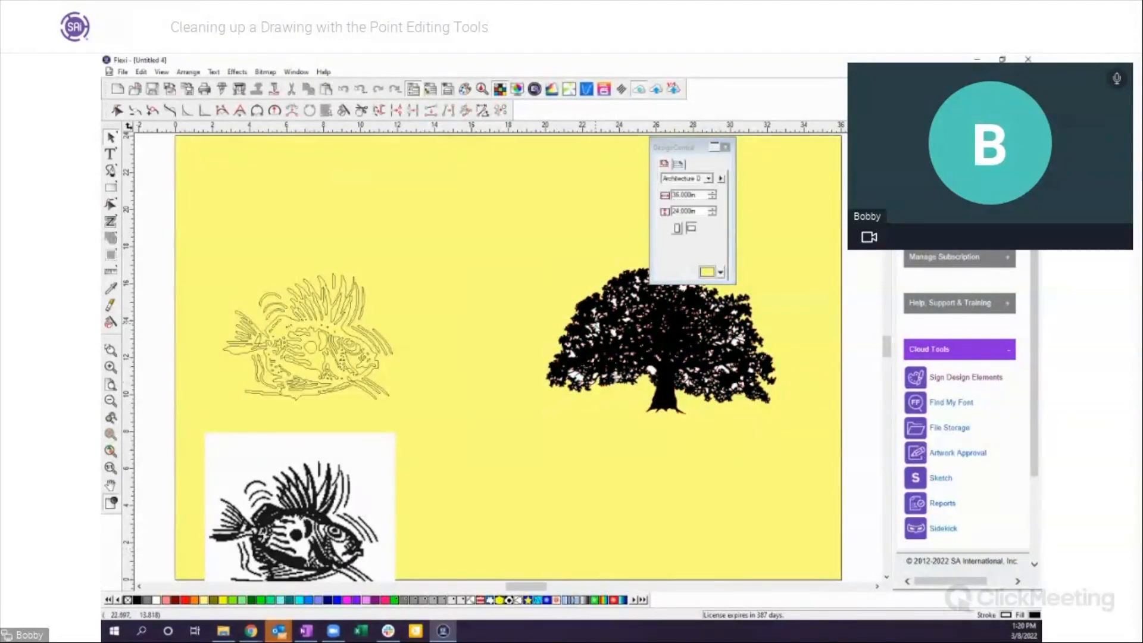
Step: Try pulling one small shape out of the tree's crown and deleting it, and undo the tree and page color edits
left_click(596, 327)
left_click_drag(596, 327, 541, 299)
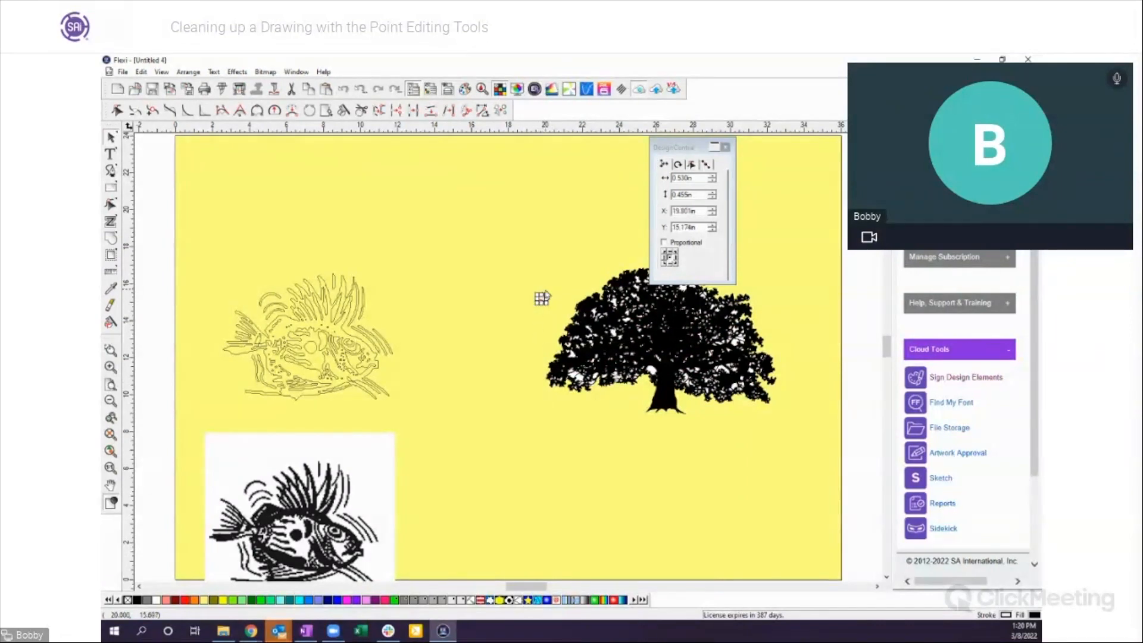
key("Delete")
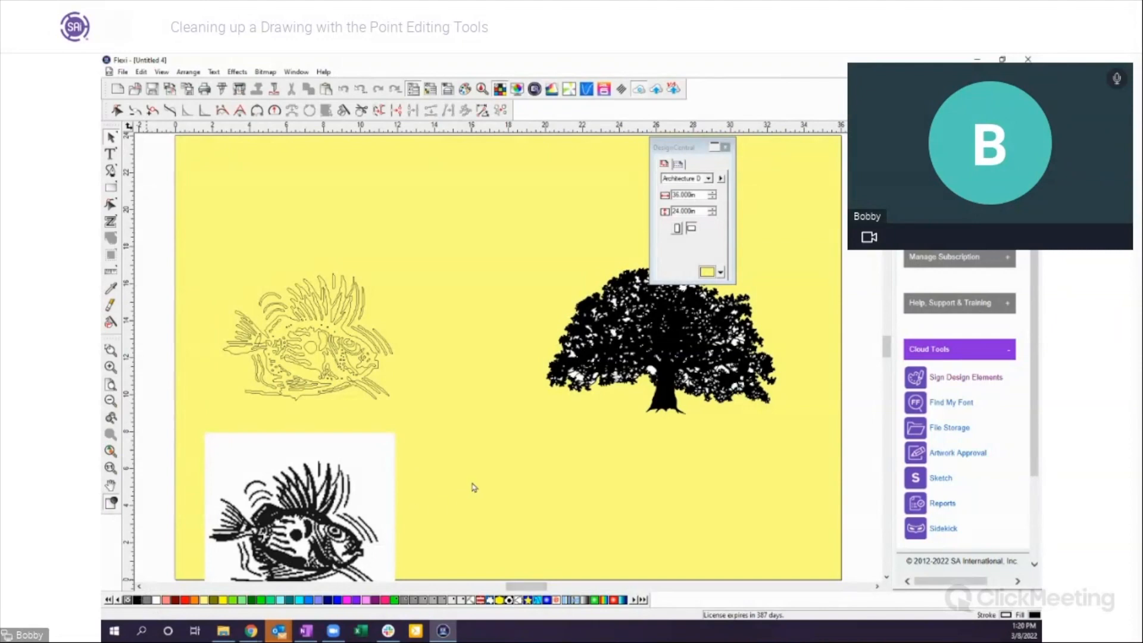
key("ctrl+z")
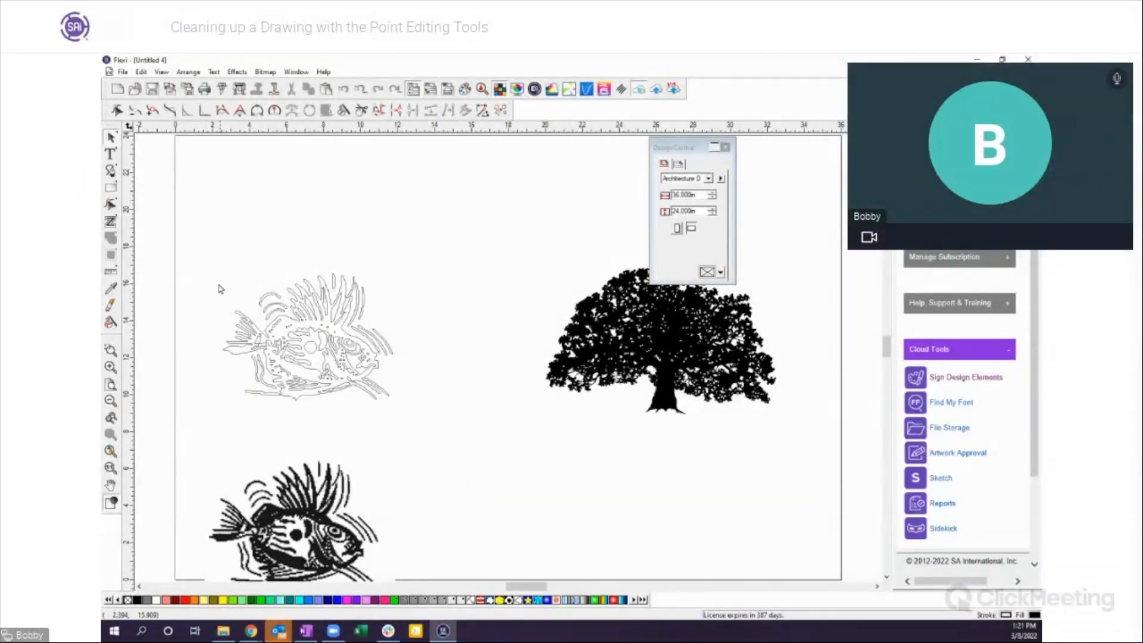
Step: Remove the tiny objects from the traced fish outlines with a threshold of 0.200 in
left_click_drag(216, 266, 409, 422)
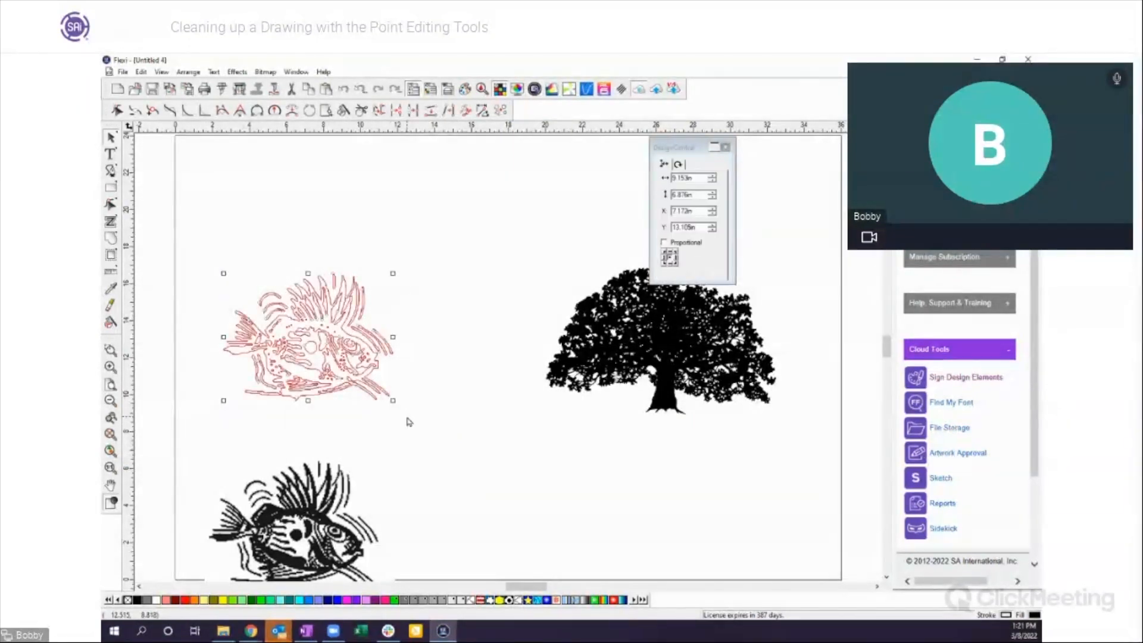
left_click(501, 111)
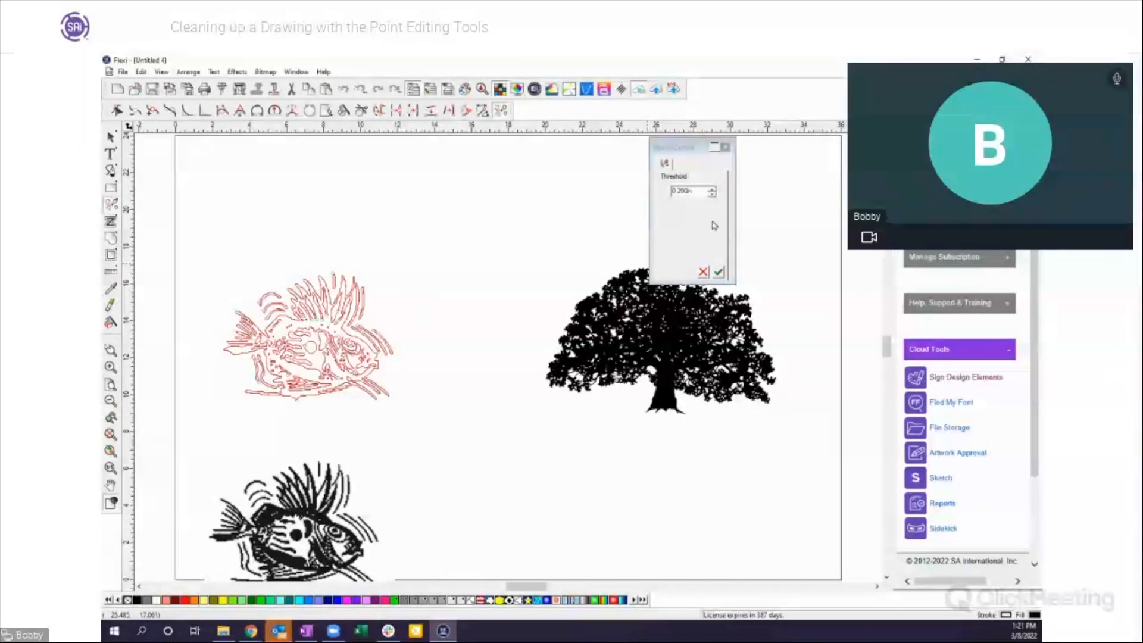
left_click(719, 273)
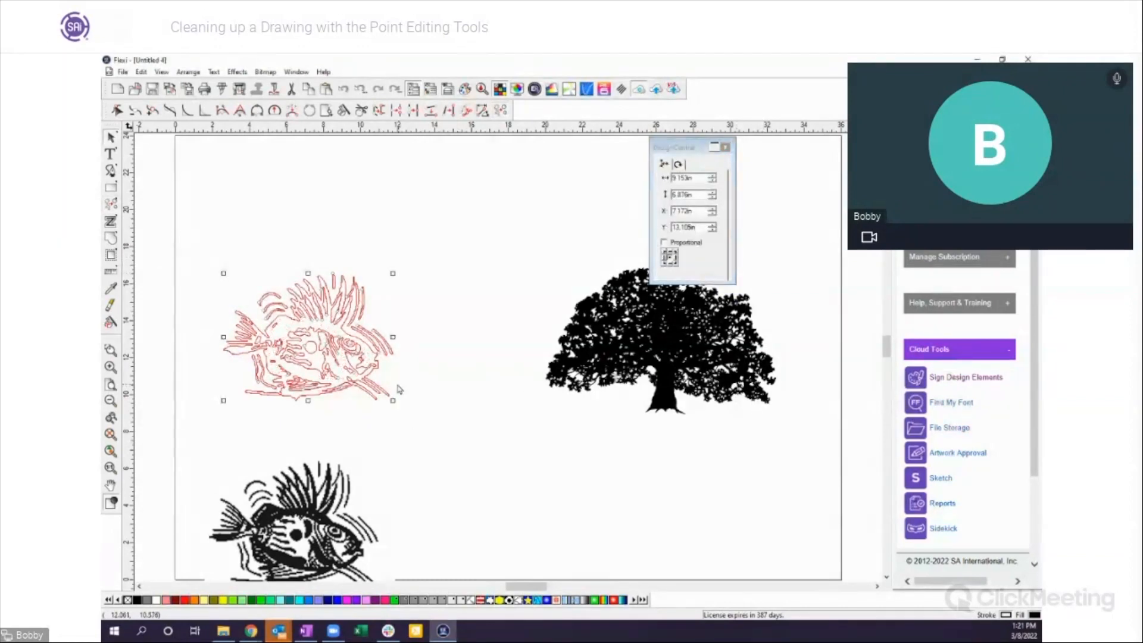
left_click(413, 426)
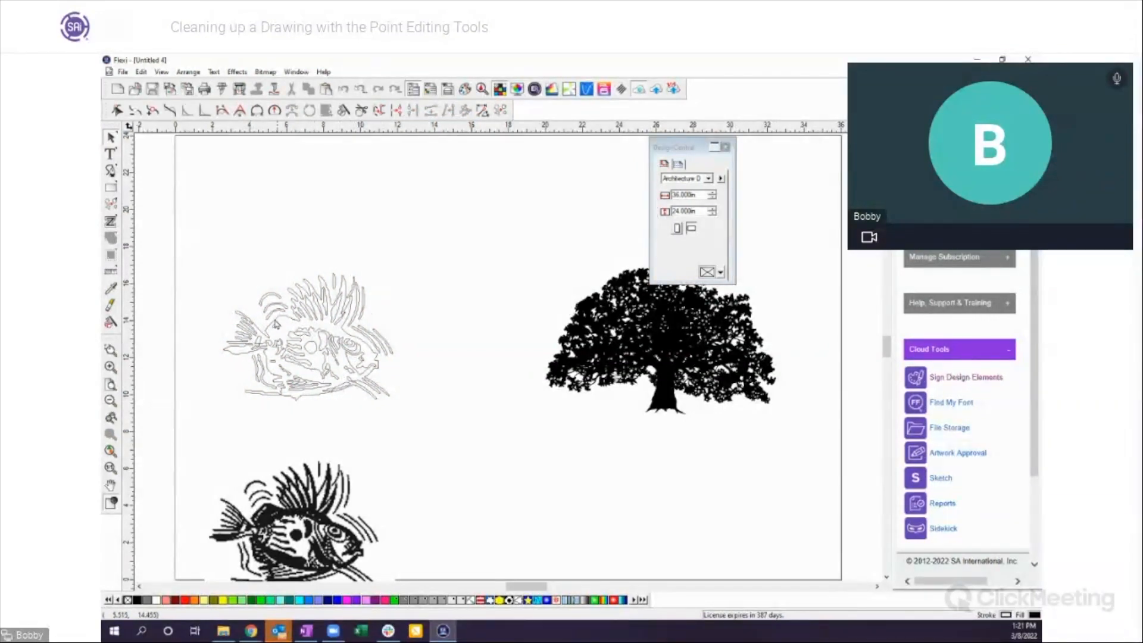
Step: Remove the tiny objects from the tree artwork with a threshold of 0.200 in
left_click_drag(533, 254, 782, 430)
left_click(501, 111)
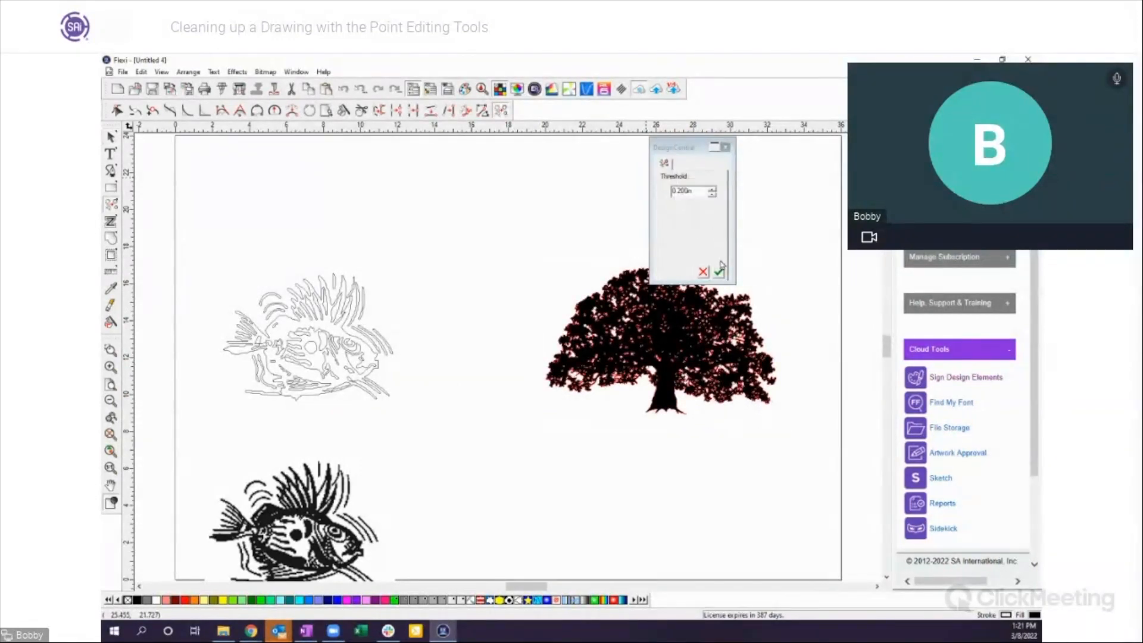
left_click(719, 272)
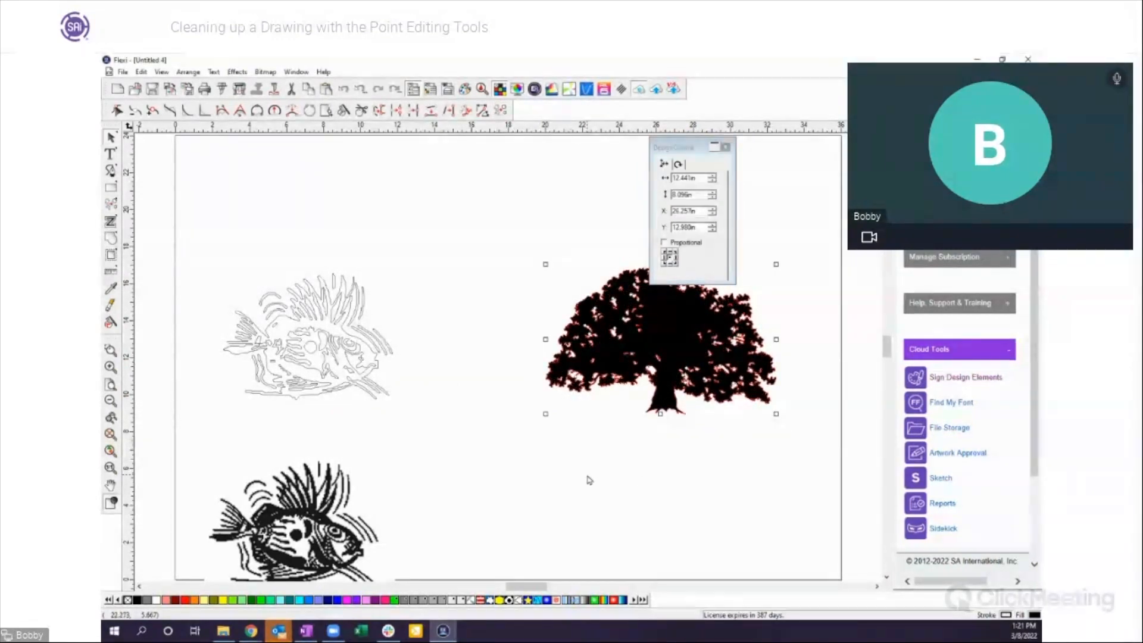
left_click(640, 481)
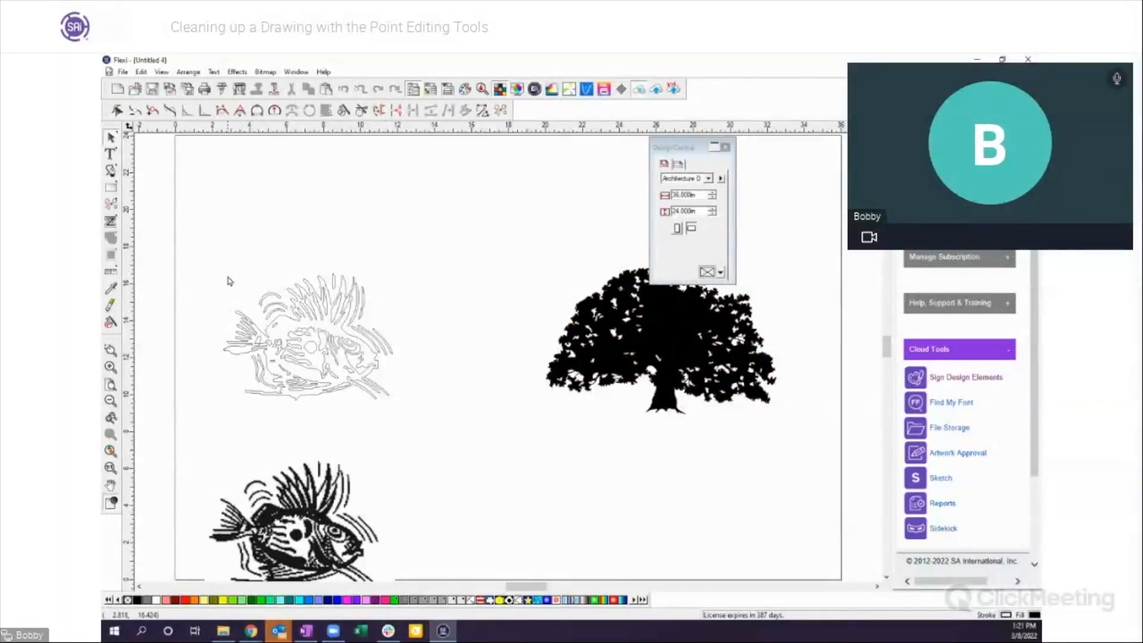
Step: Remove the tiny objects from the traced fish outlines again with a larger threshold
left_click_drag(207, 261, 419, 418)
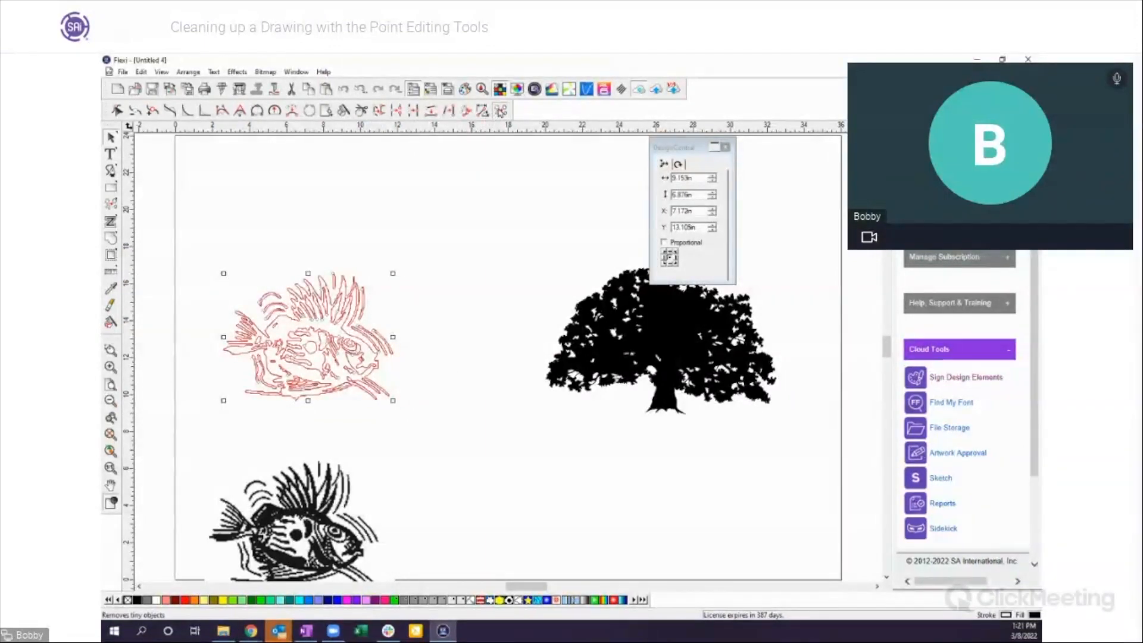
left_click(500, 111)
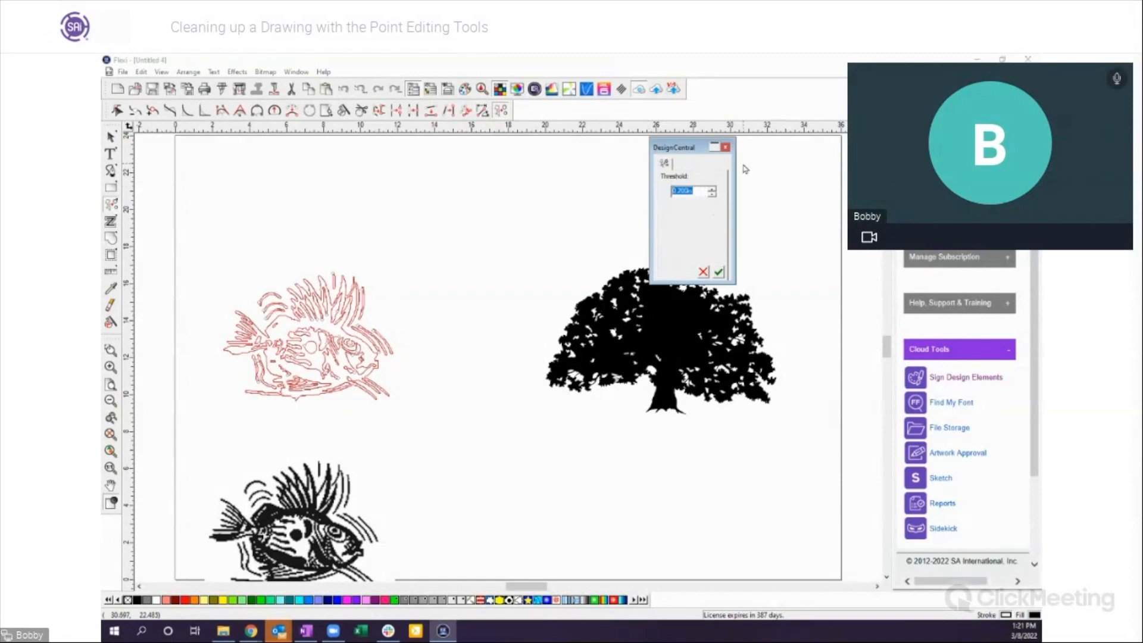
type("5")
left_click(720, 274)
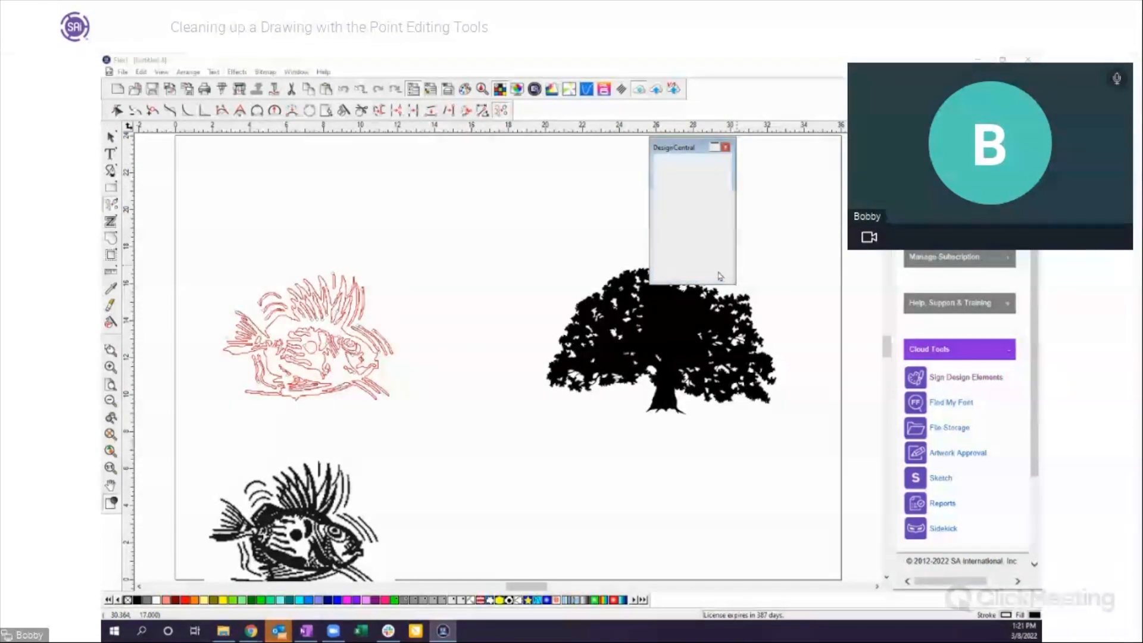
left_click(390, 437)
left_click(461, 426)
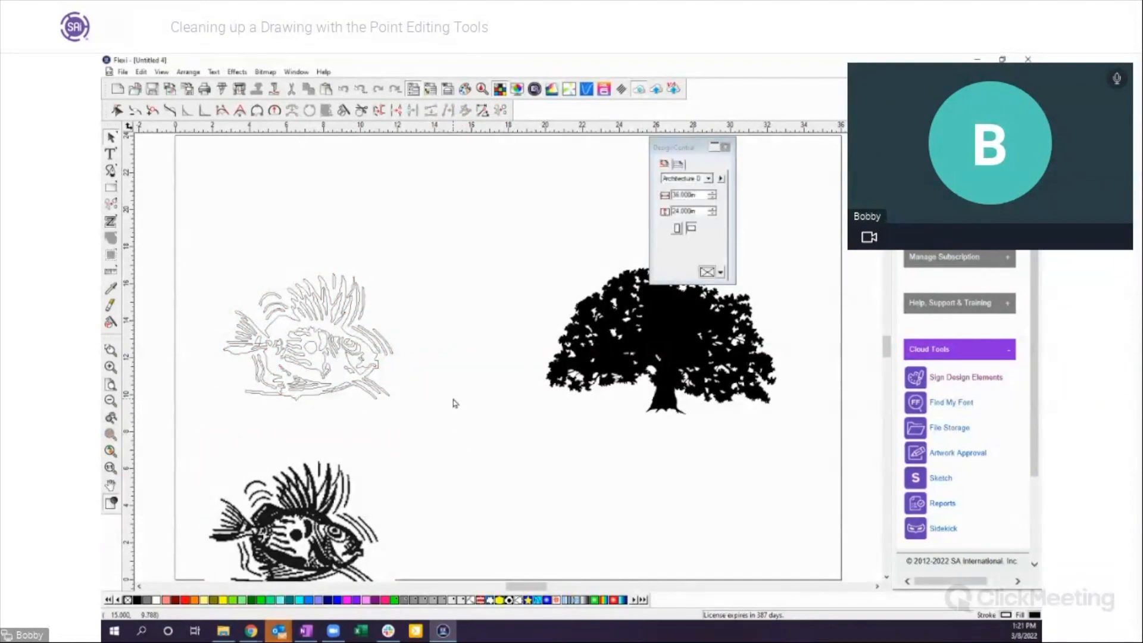
Step: Compound all the traced fish outlines into one object and fill it with black
left_click_drag(210, 269, 415, 422)
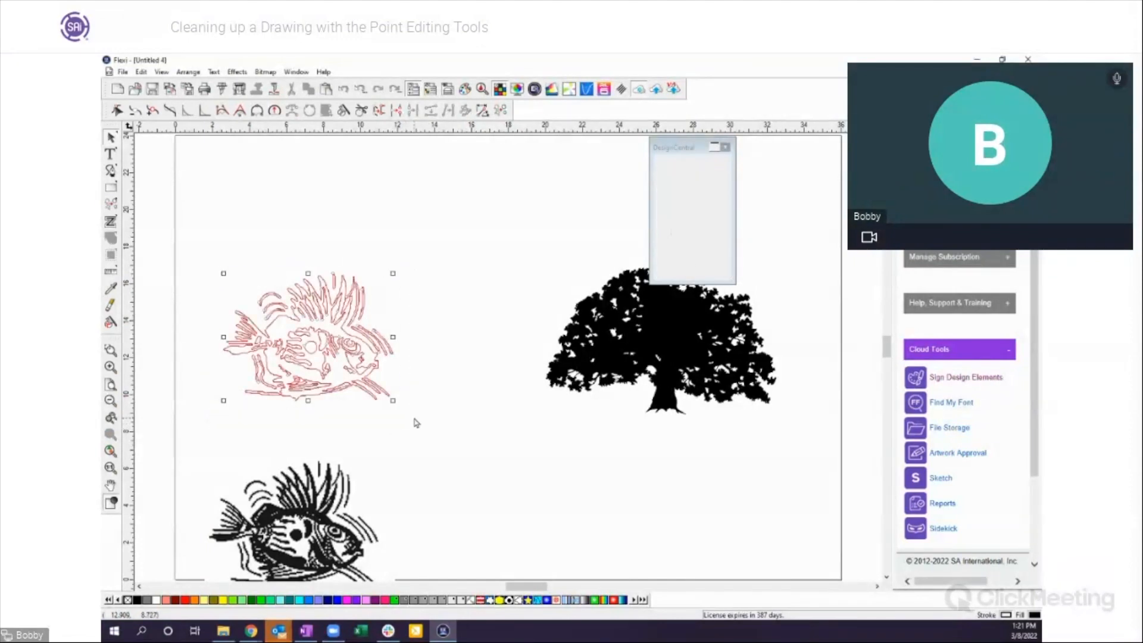
left_click(111, 504)
left_click(110, 504)
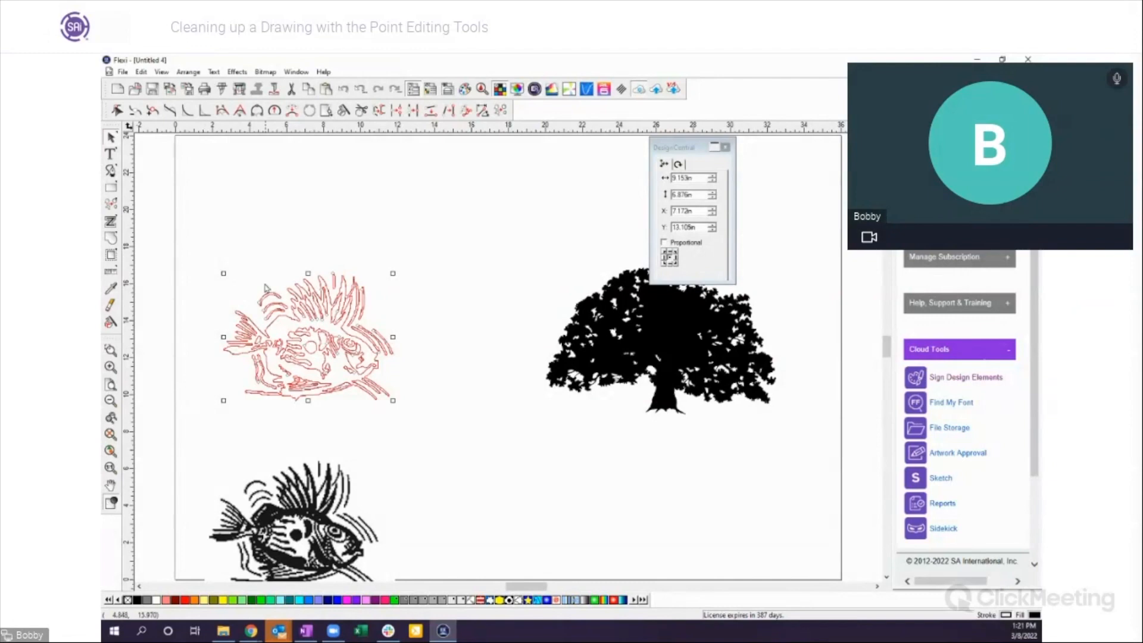
left_click(188, 72)
mouse_move(201, 98)
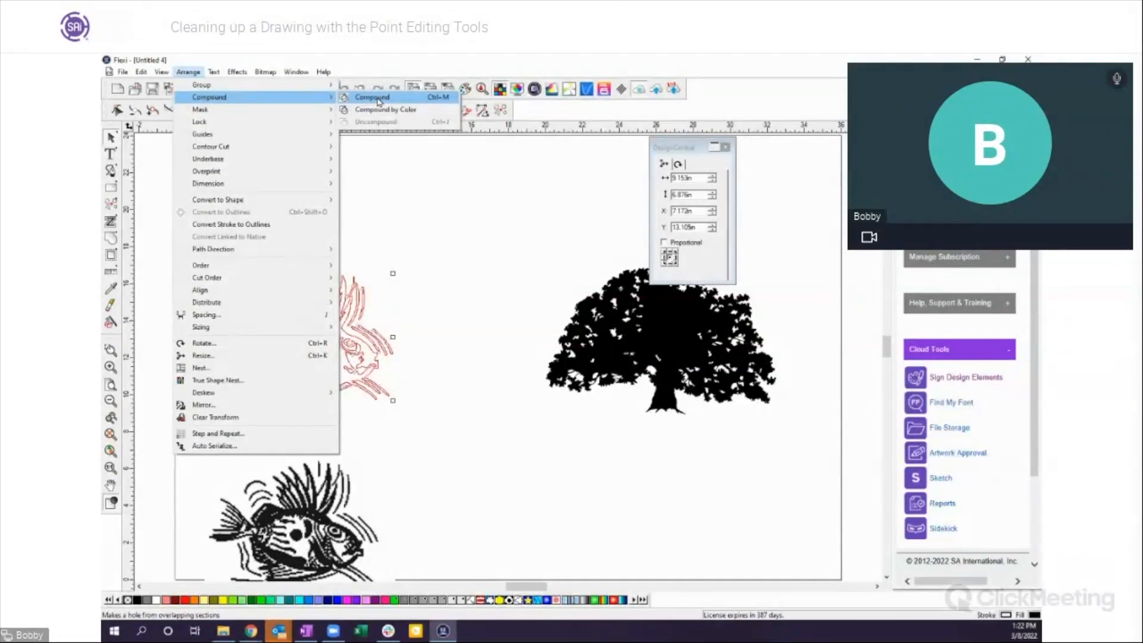
left_click(377, 100)
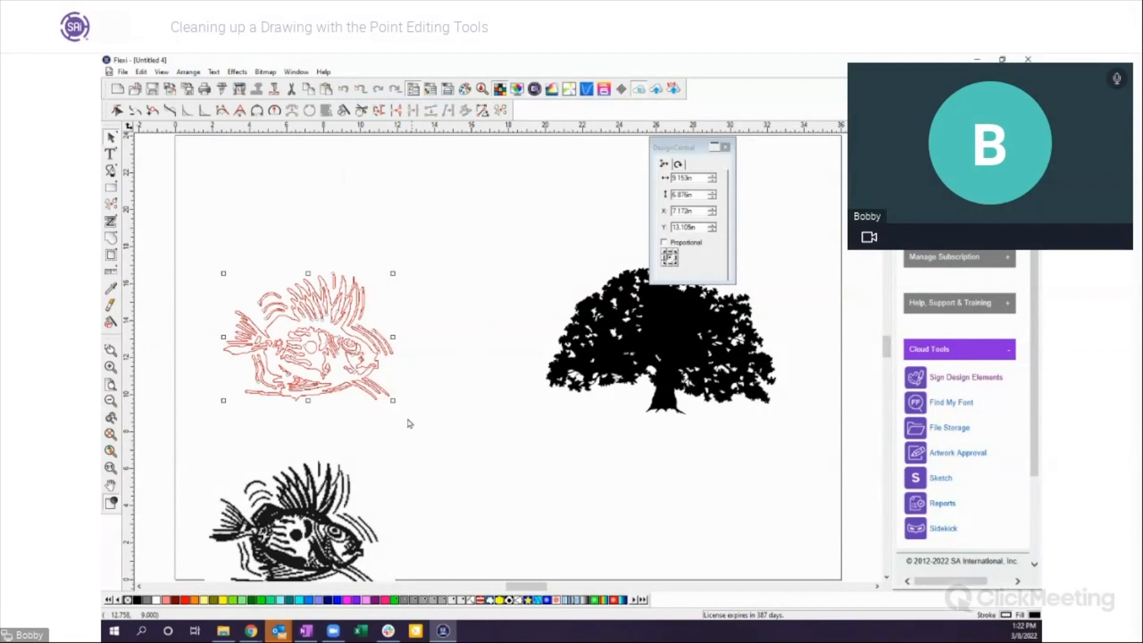
left_click(138, 600)
left_click(444, 458)
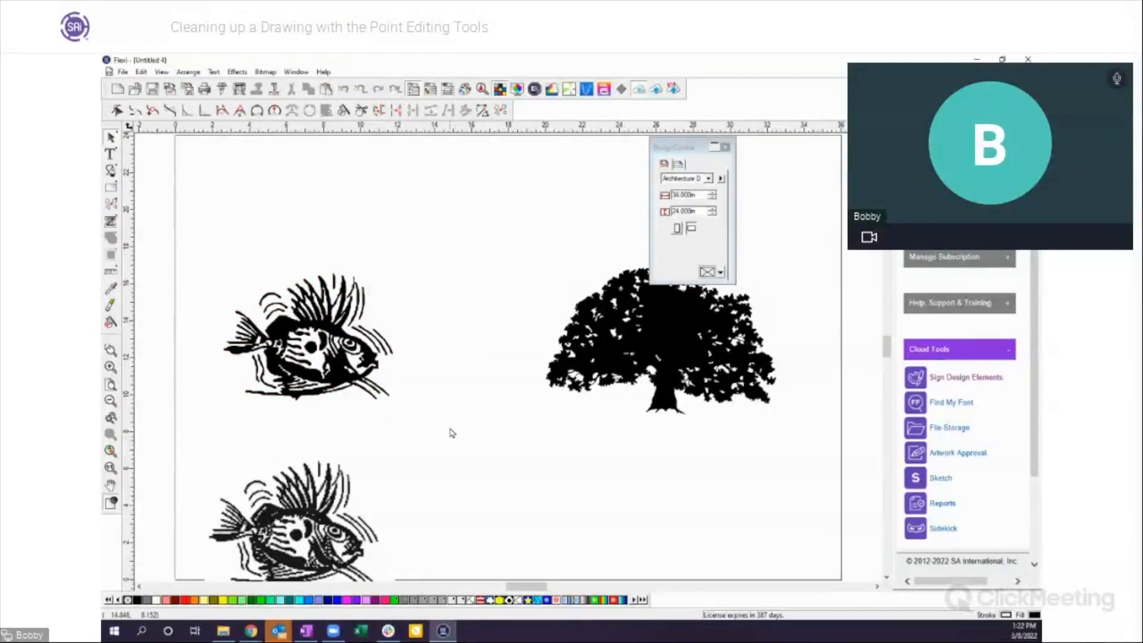
Step: Inspect the black fish trace up close and compare it with the original bitmap fish below it
left_click(111, 504)
left_click(111, 504)
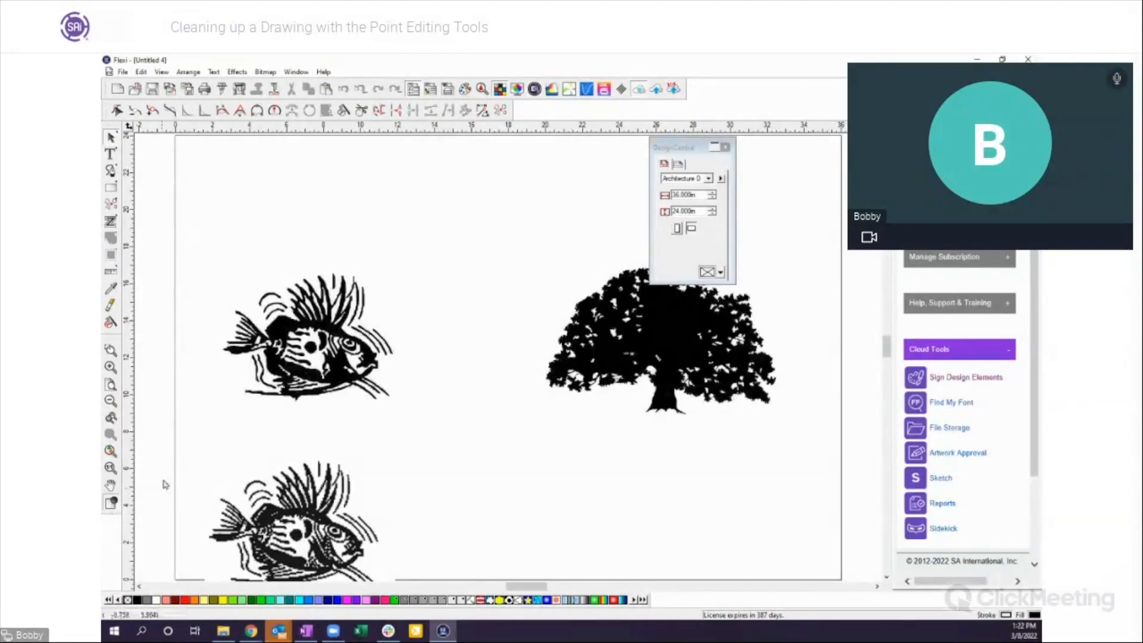
left_click(111, 367)
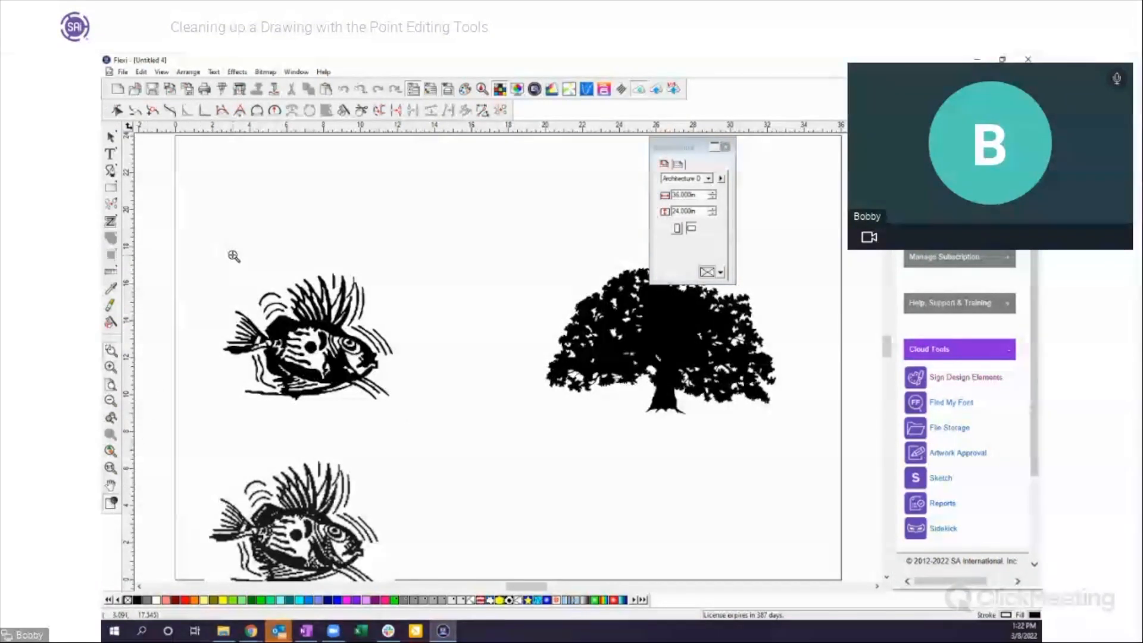
left_click_drag(224, 264, 419, 403)
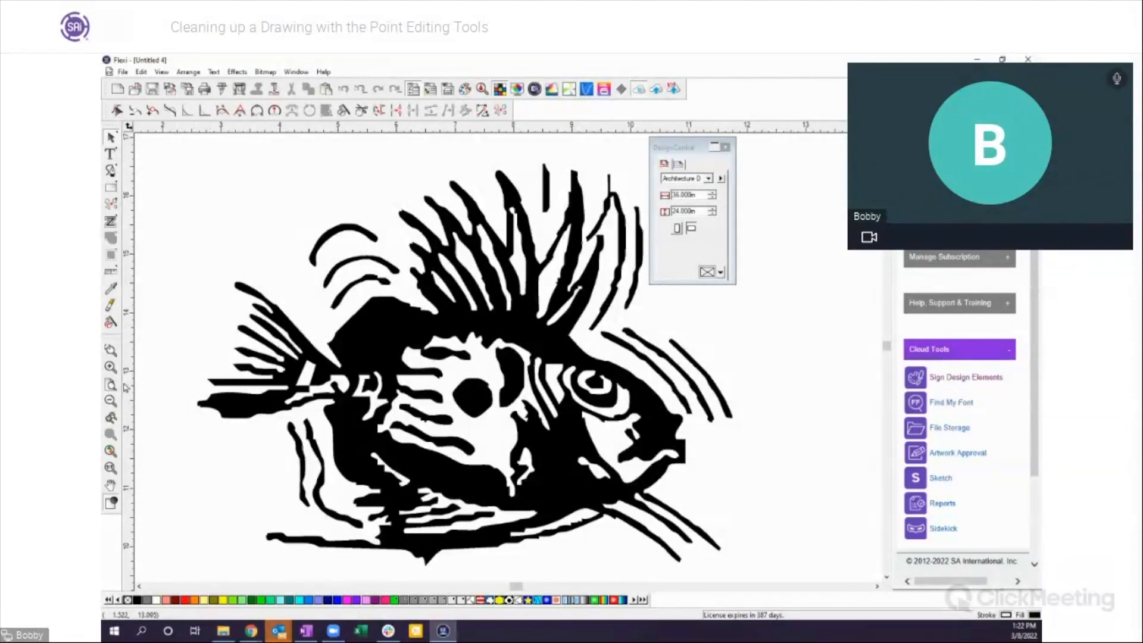
left_click(111, 401)
scroll(249, 485, "down", 2)
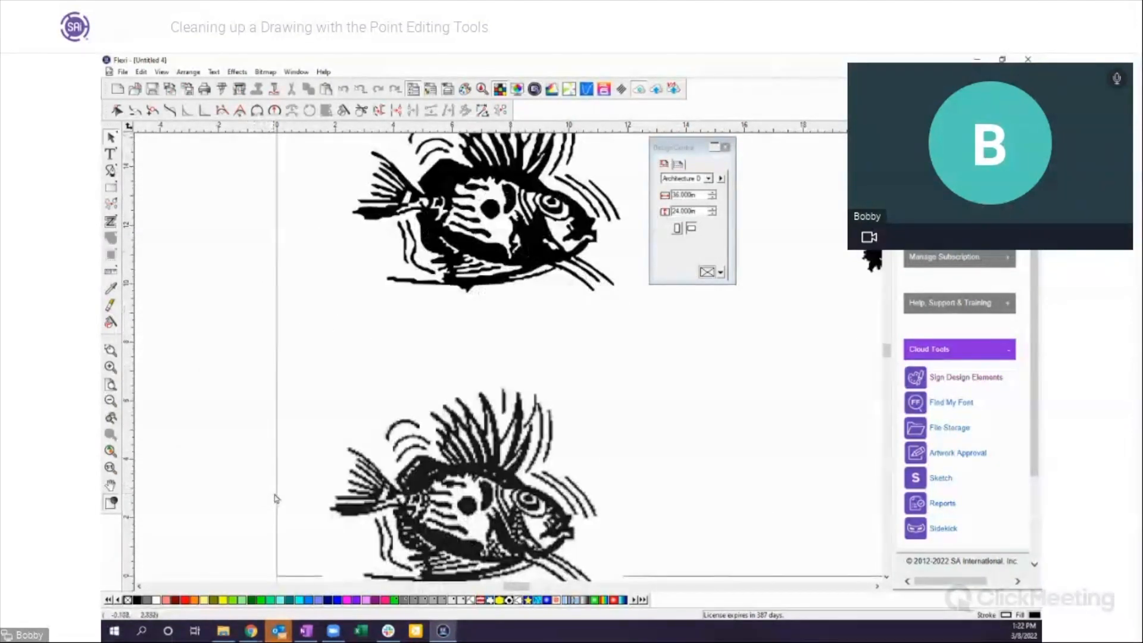
scroll(635, 432, "up", 2)
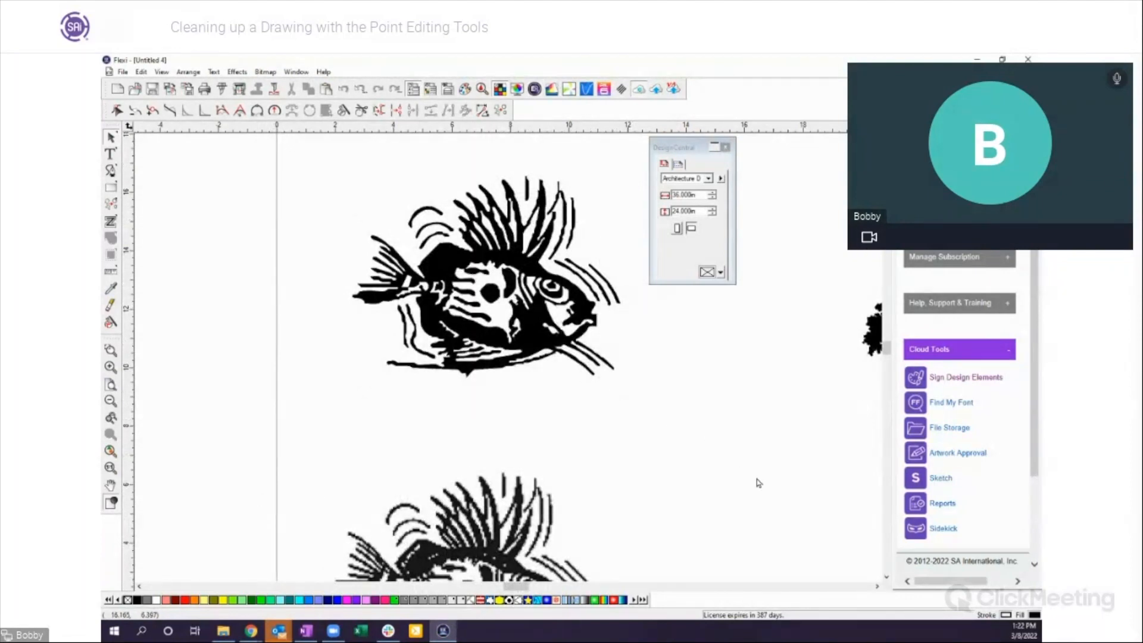
Step: Compound all the pieces of the tree artwork into one object
left_click(876, 586)
left_click(877, 586)
left_click_drag(692, 154, 563, 142)
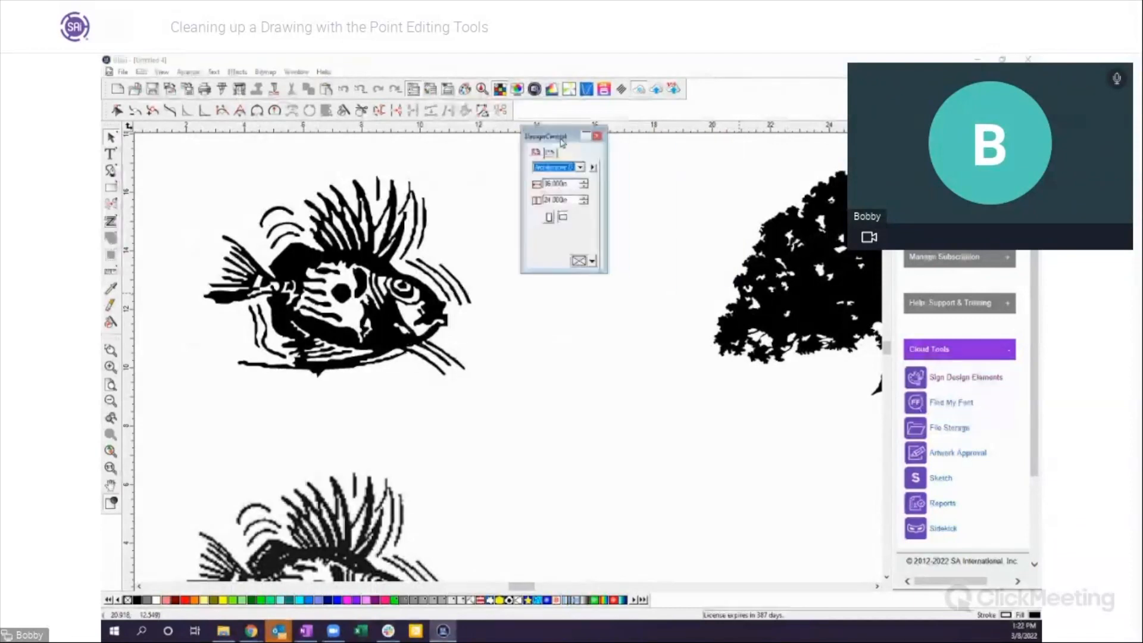
left_click(878, 587)
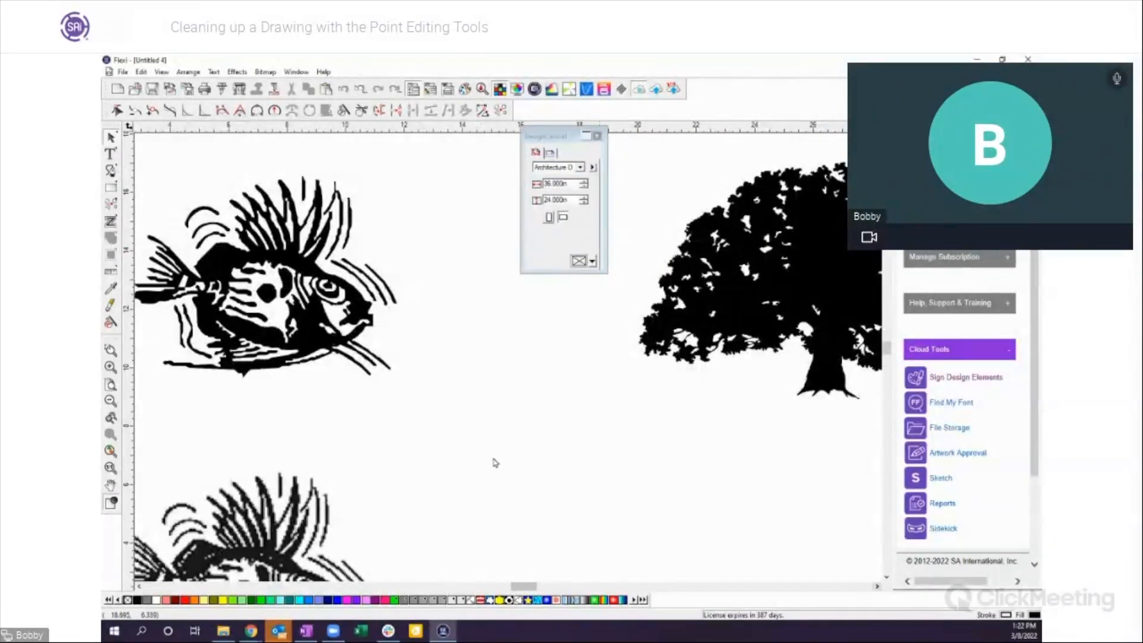
left_click(110, 419)
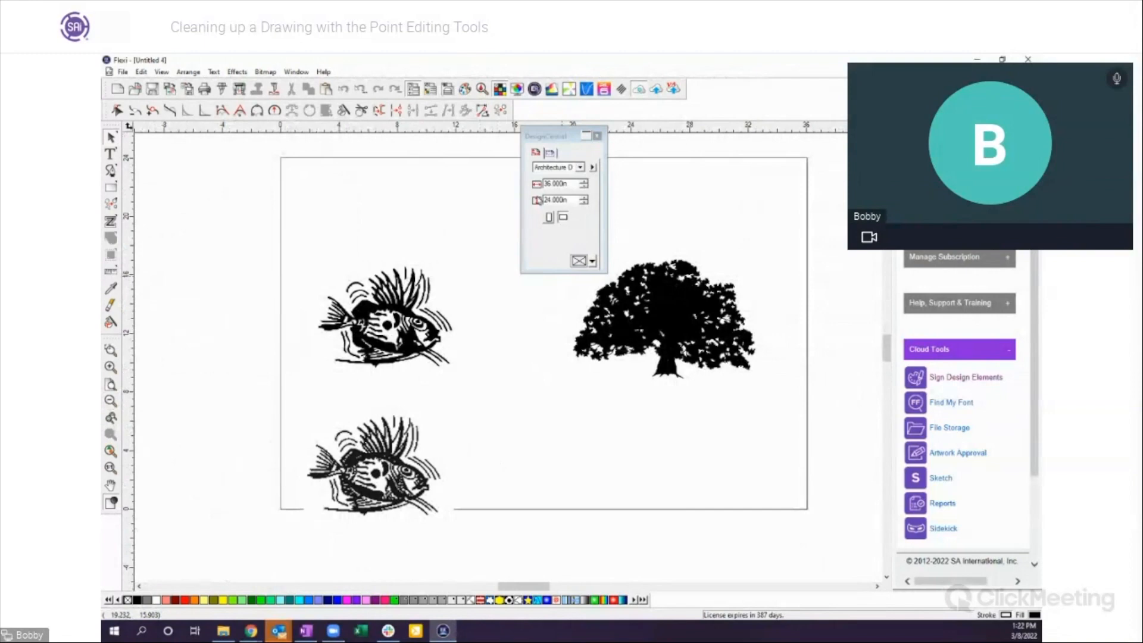
left_click_drag(554, 136, 468, 134)
left_click_drag(570, 250, 774, 414)
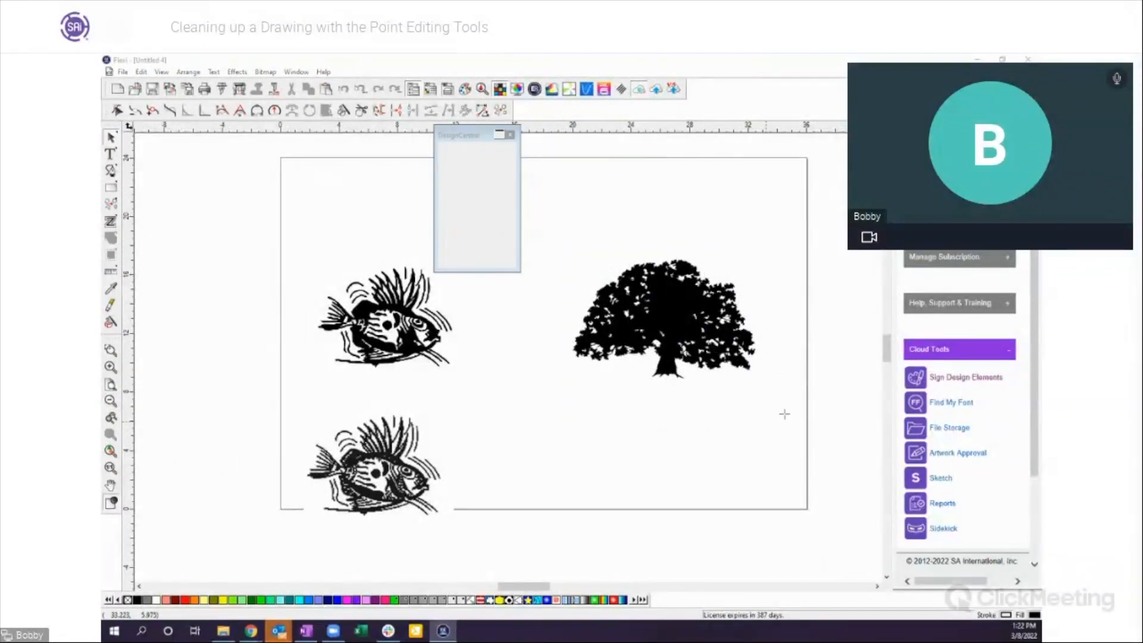
left_click(188, 71)
mouse_move(215, 103)
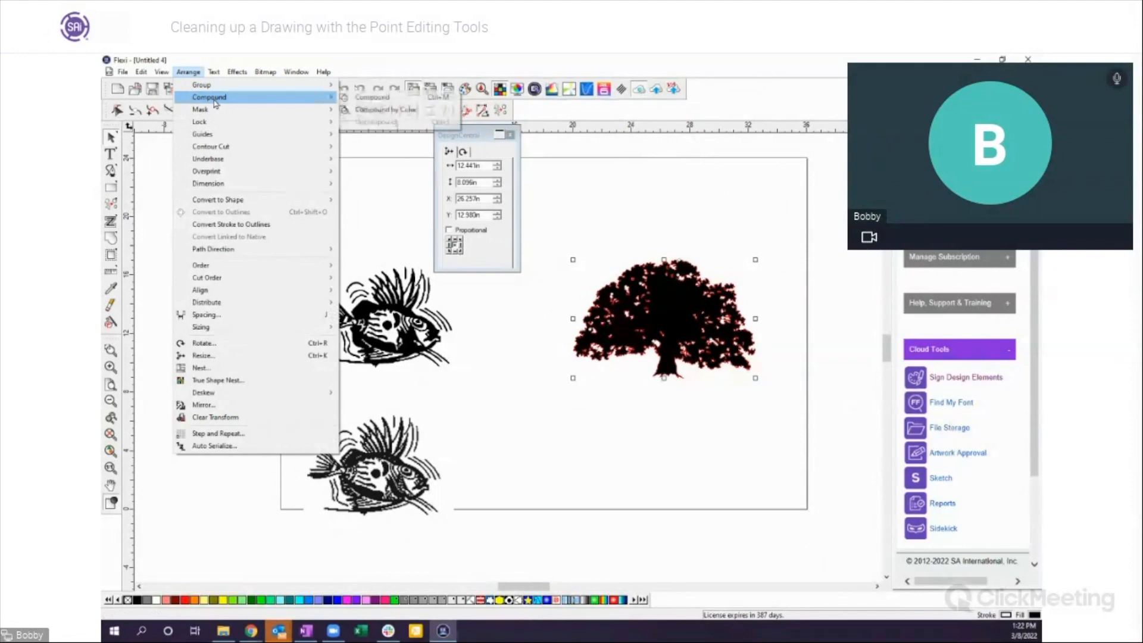
left_click(384, 99)
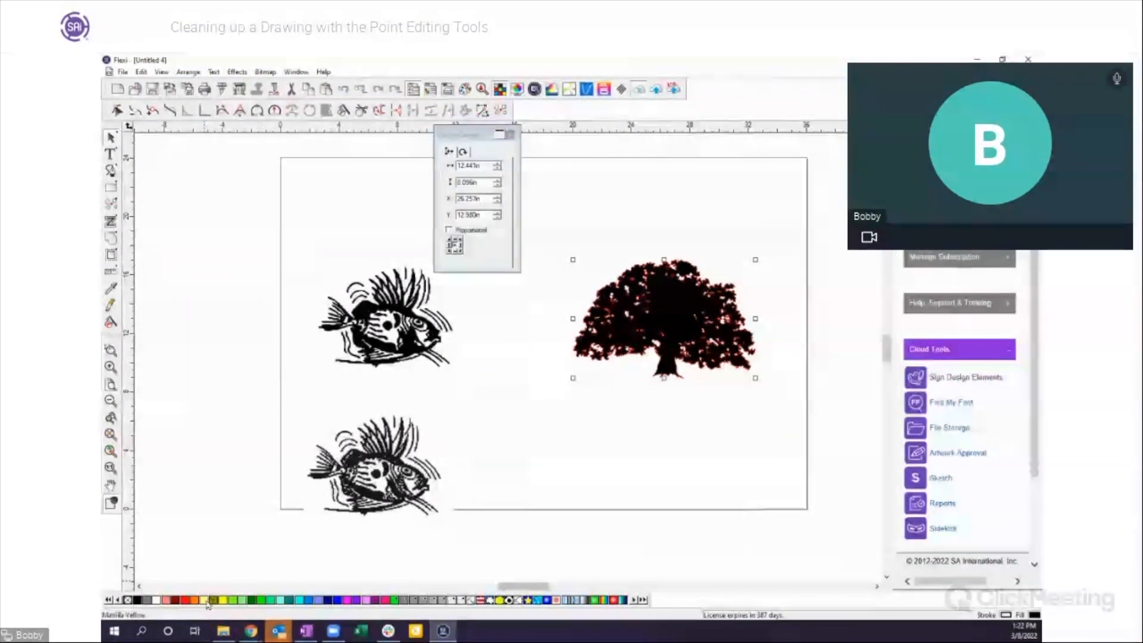
Step: Set the page's substrate color to yellow behind the compounded fish and tree
left_click(542, 468)
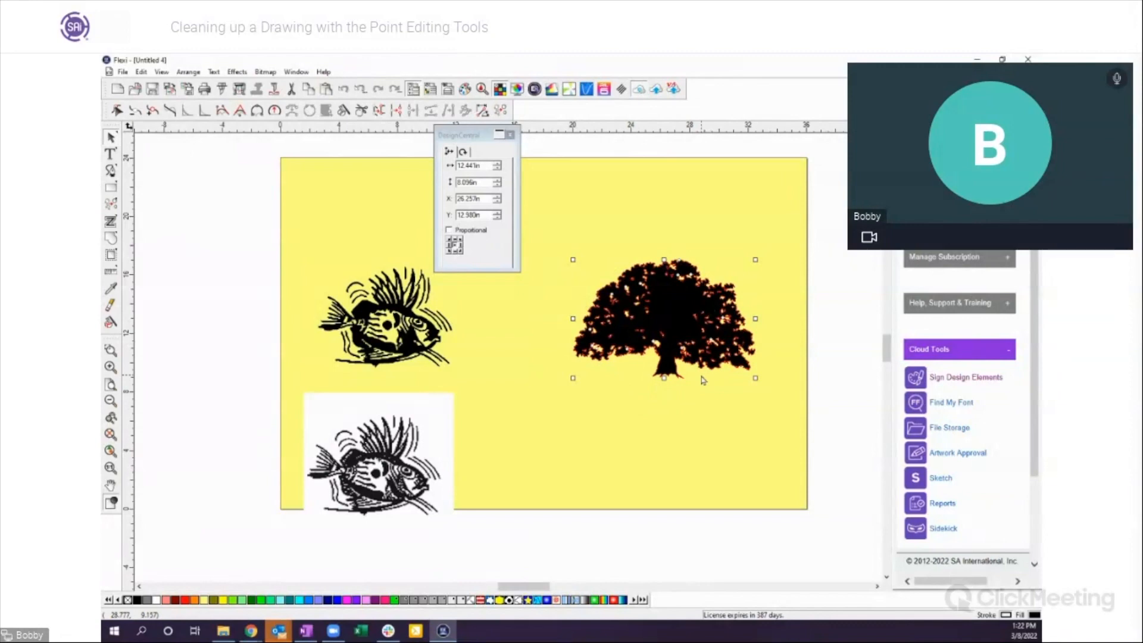
left_click_drag(464, 136, 551, 170)
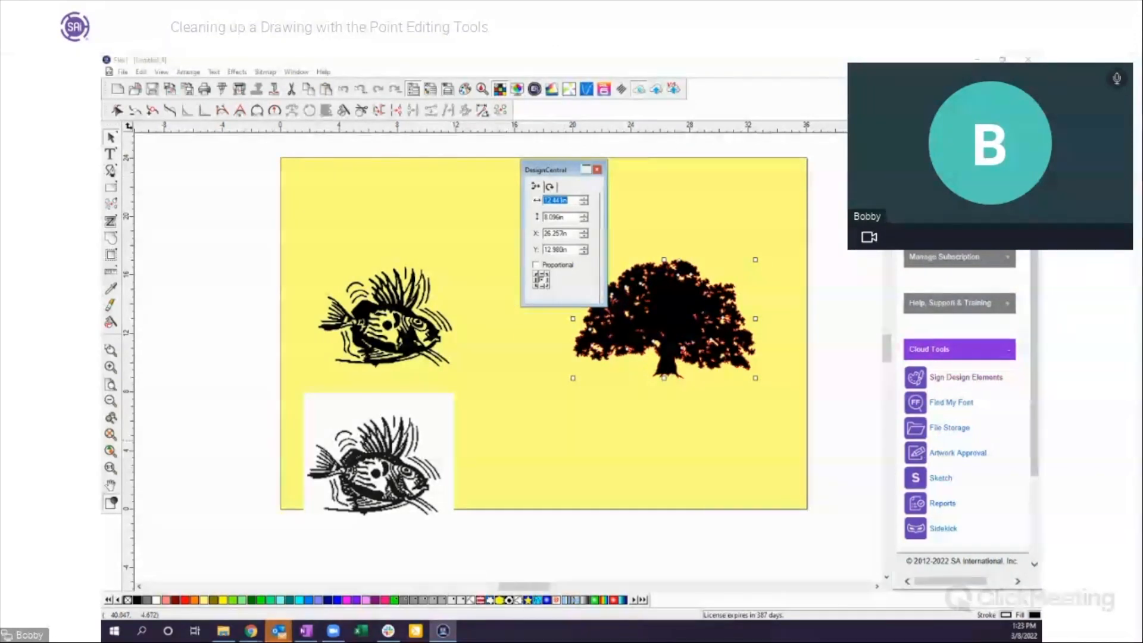
left_click_drag(1142, 66, 1062, 72)
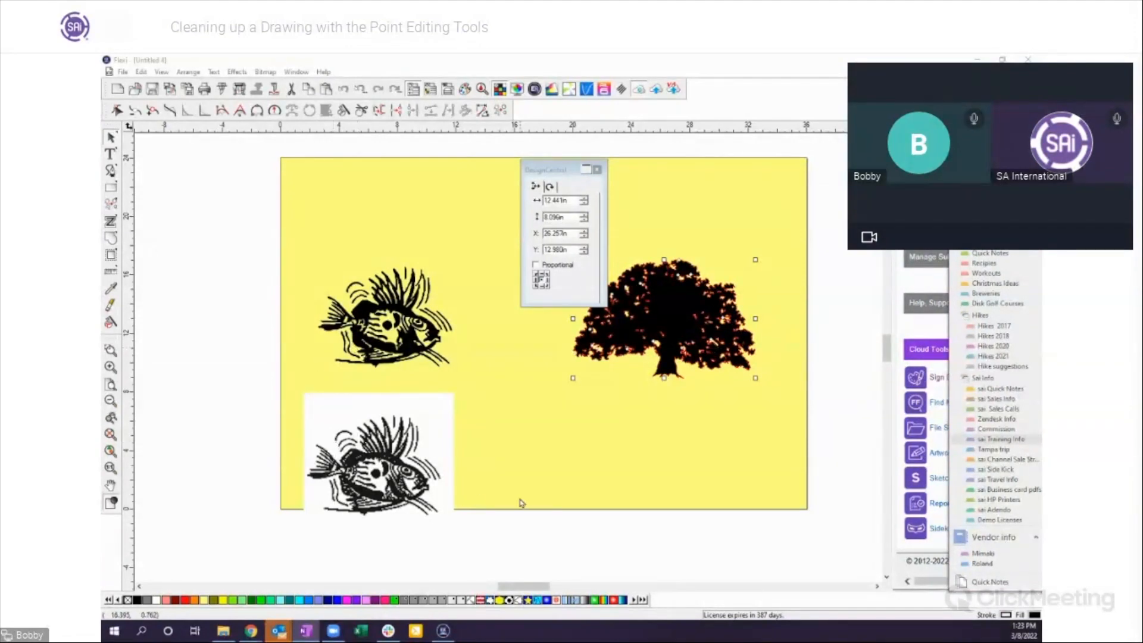
Step: Delete the fish trace, the fish bitmap and the tree, and reset the page's substrate color to none
left_click(405, 454)
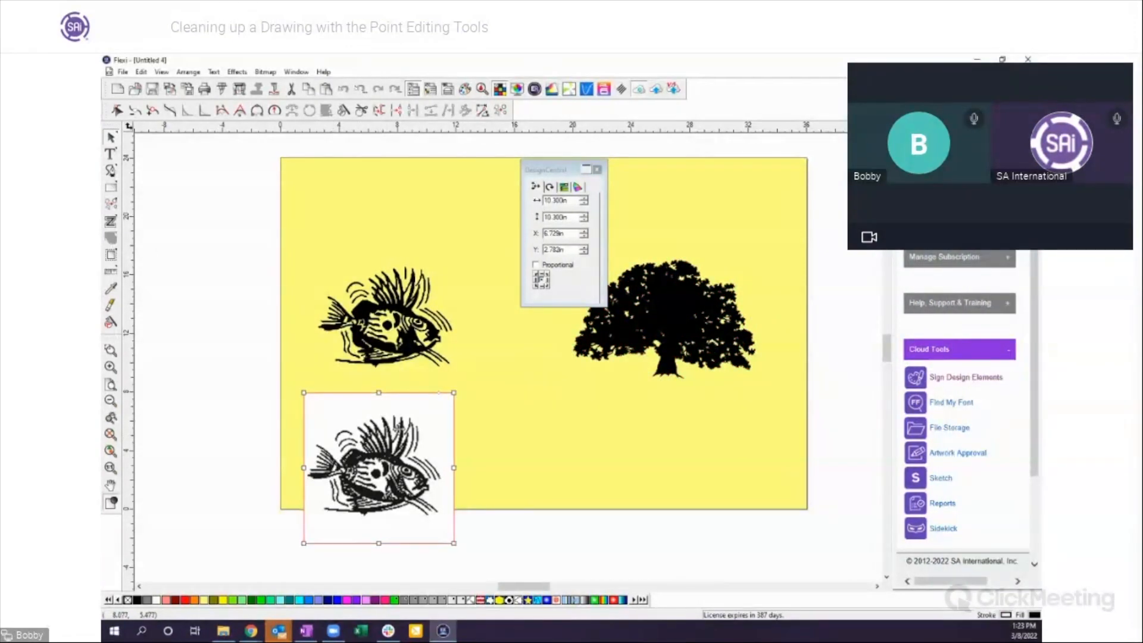
left_click_drag(262, 228, 784, 538)
key("Delete")
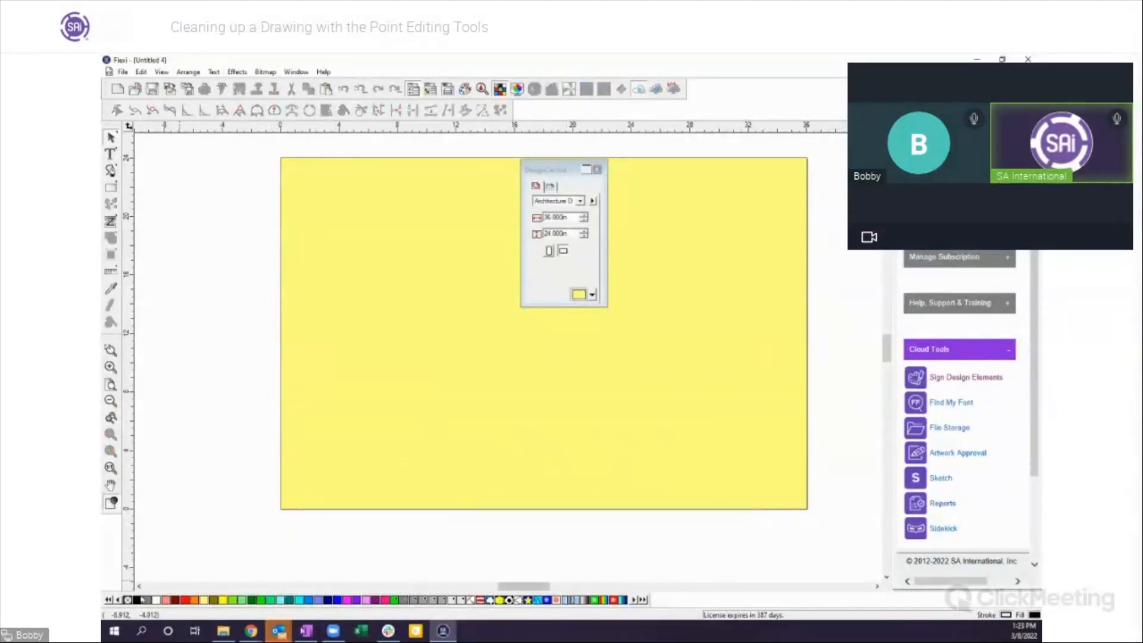
left_click_drag(127, 600, 321, 473)
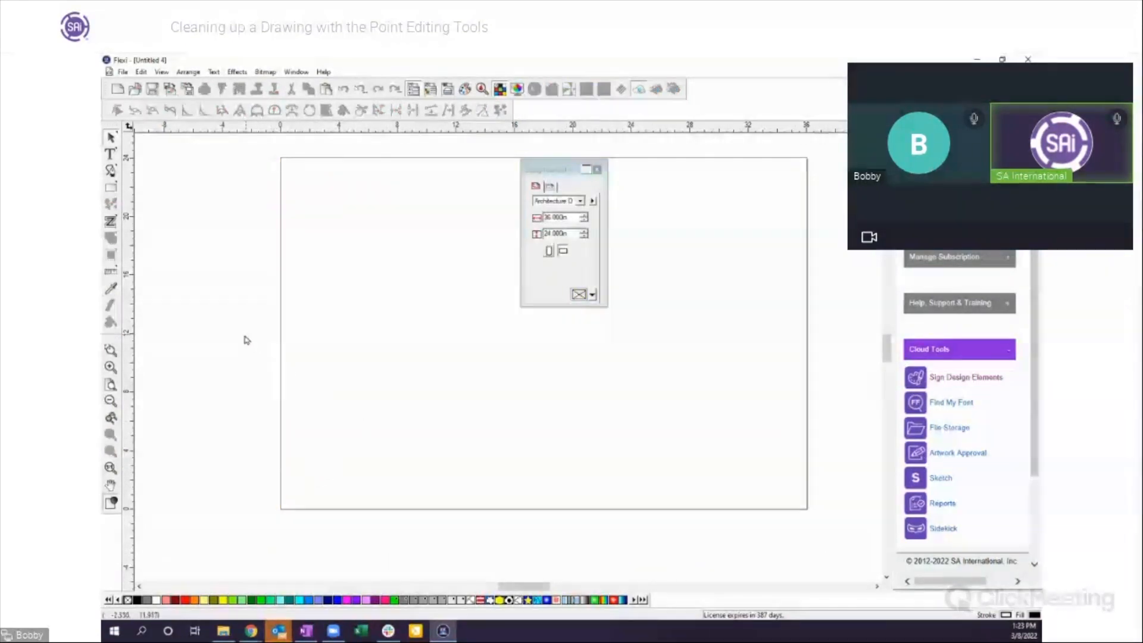
Step: Draw a black rectangle about 21.6 in wide and 12.4 in high in the middle of the empty page
left_click(112, 403)
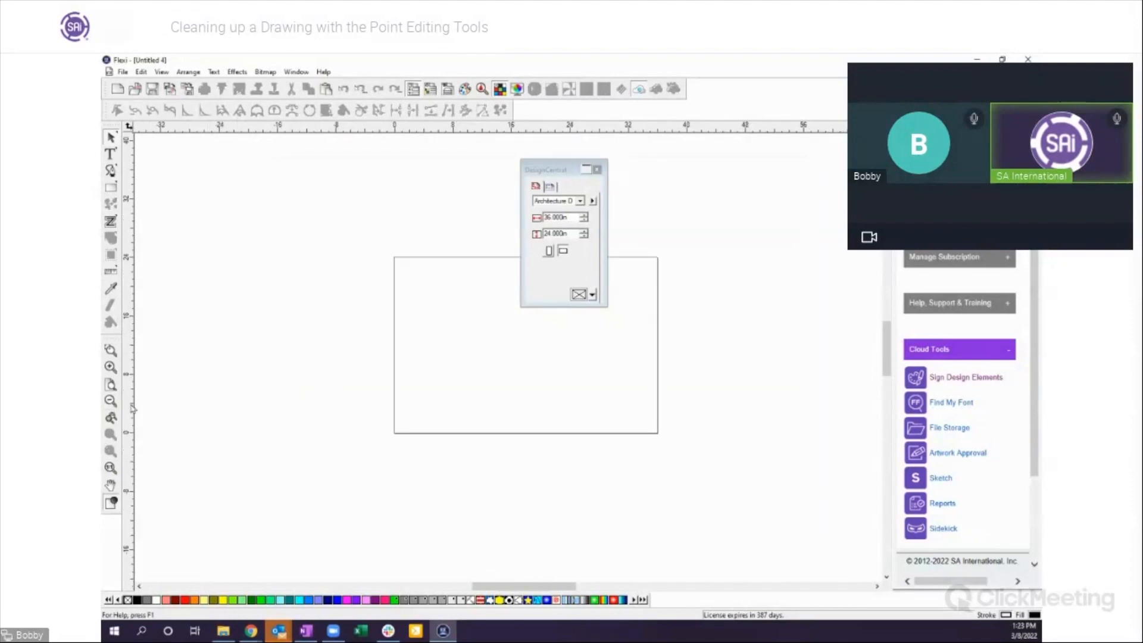
left_click_drag(548, 171, 791, 144)
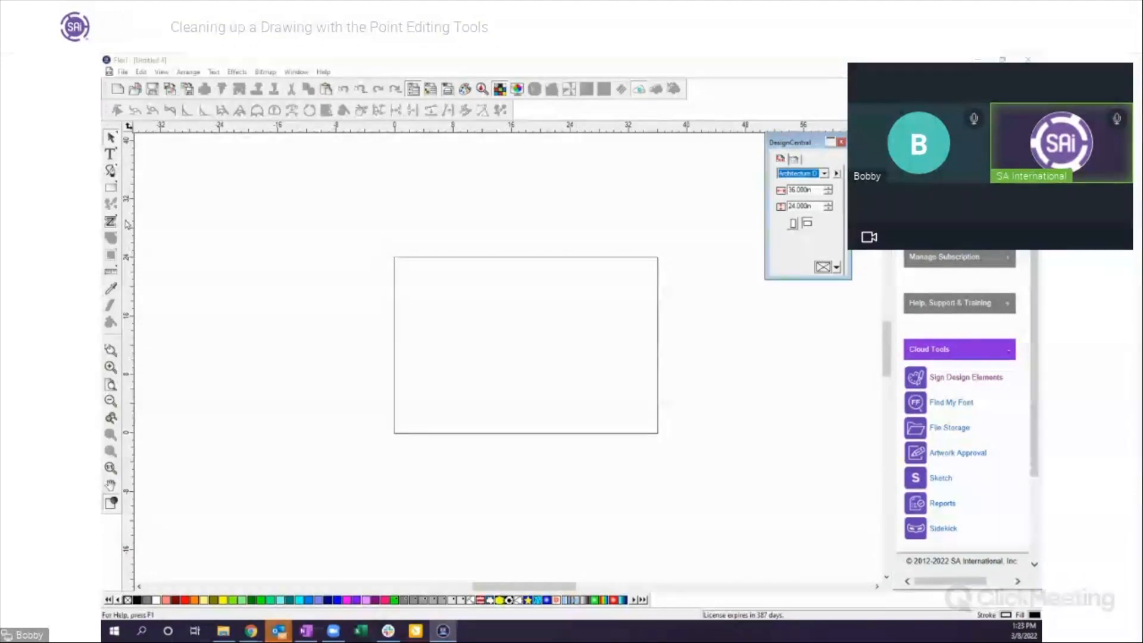
left_click(111, 188)
left_click_drag(449, 304, 607, 394)
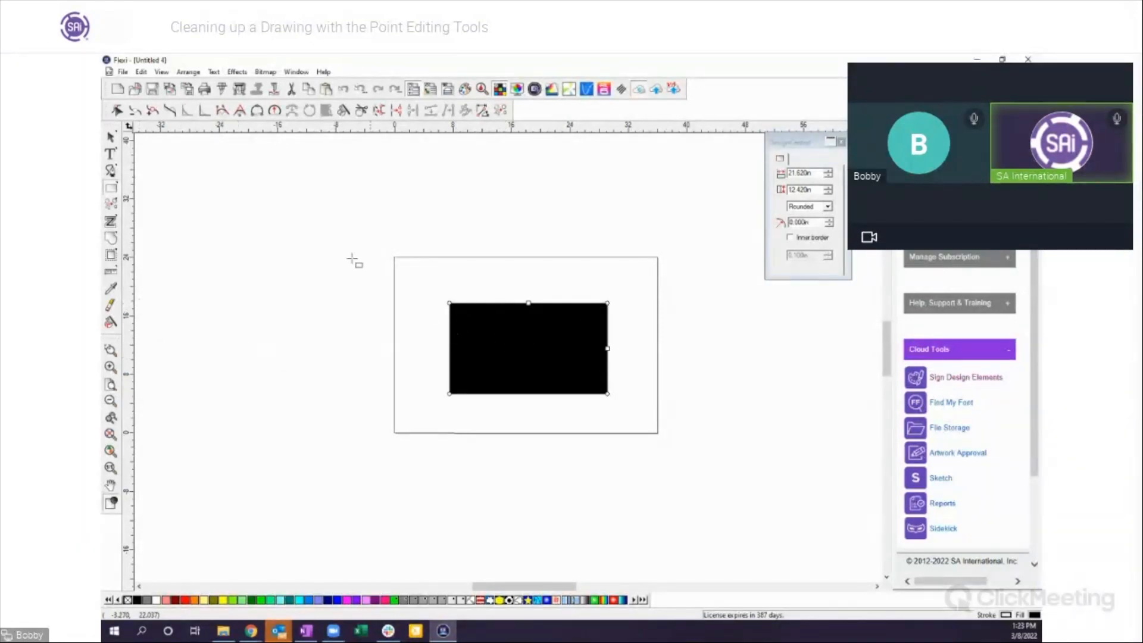
Step: Draw an open, four-point wavy path about 28.4 in wide and 6 in high to the left of the rectangle
left_click(111, 172)
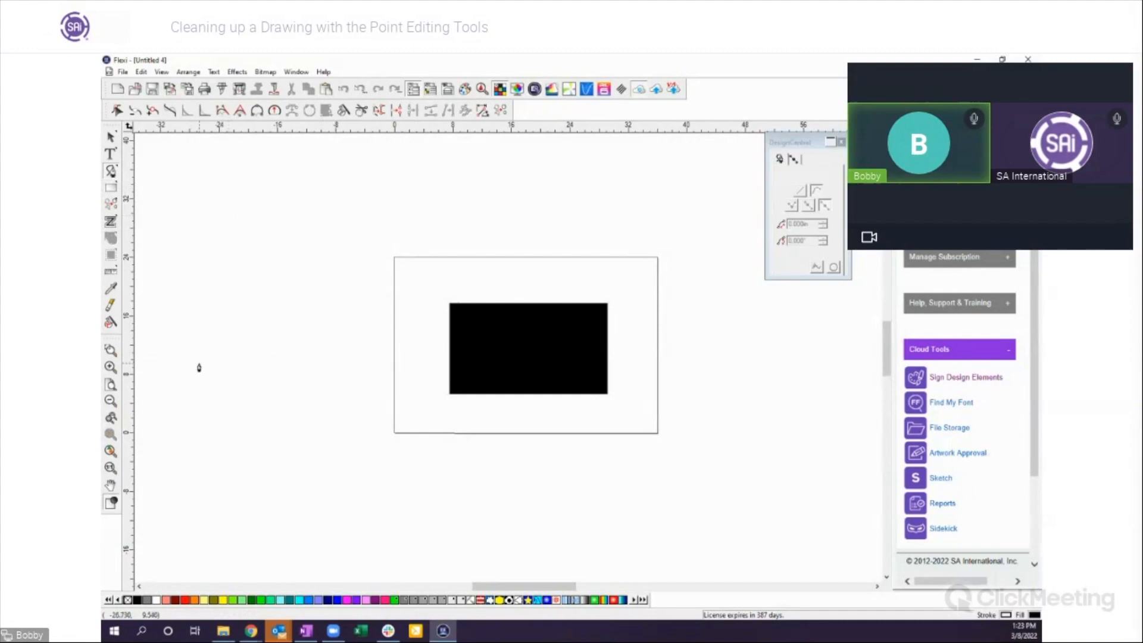
mouse_move(199, 362)
left_mouse_down()
mouse_move(222, 344)
mouse_move(308, 355)
mouse_move(375, 344)
left_mouse_up()
left_click(408, 327)
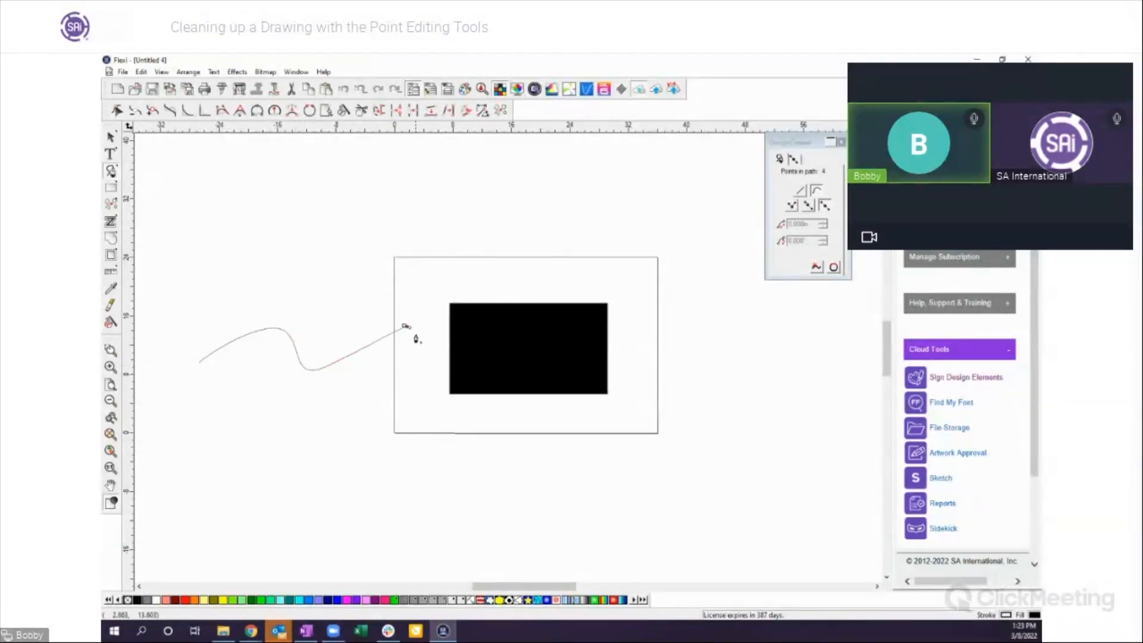
left_click(111, 137)
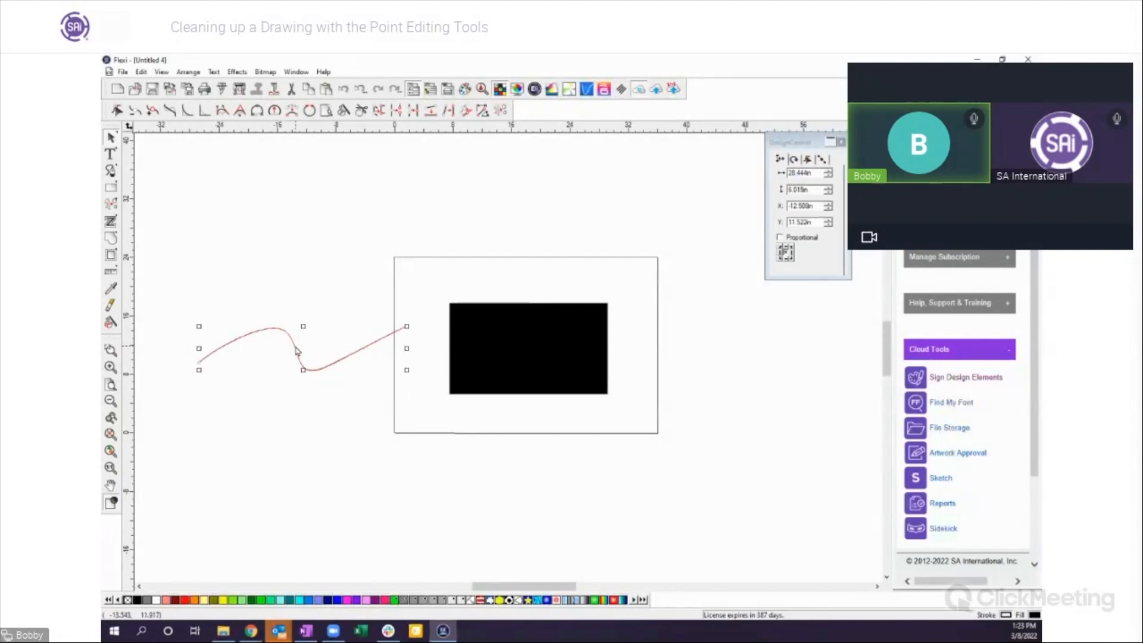
Step: Move the wavy path across the rectangle so its ends extend past both sides, and select both shapes together
left_click_drag(296, 349, 523, 356)
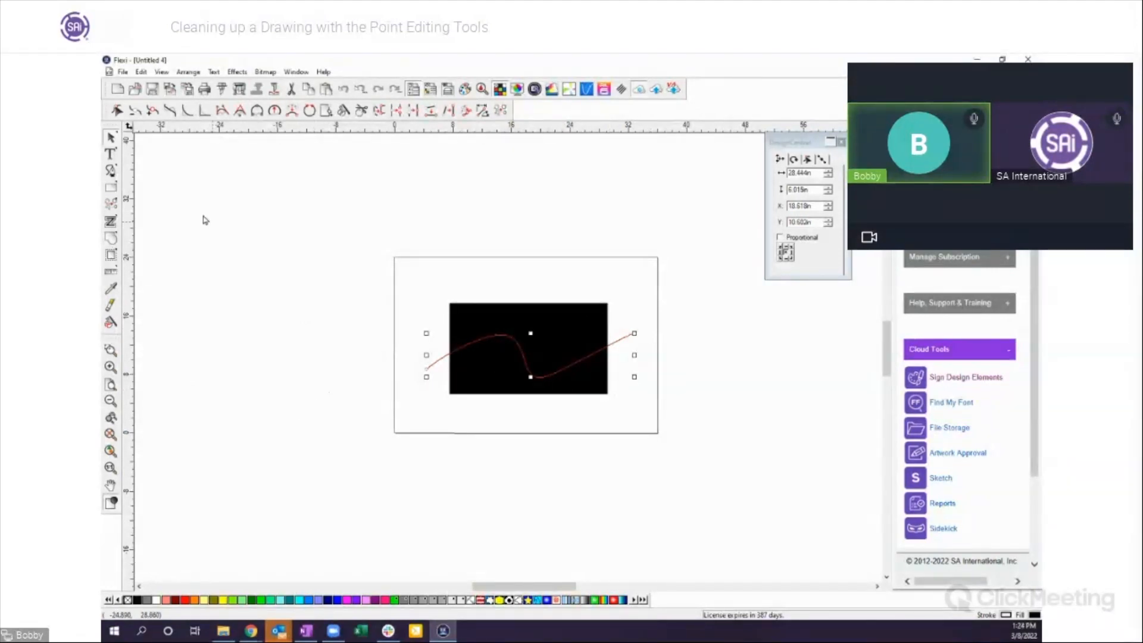
left_click(226, 211)
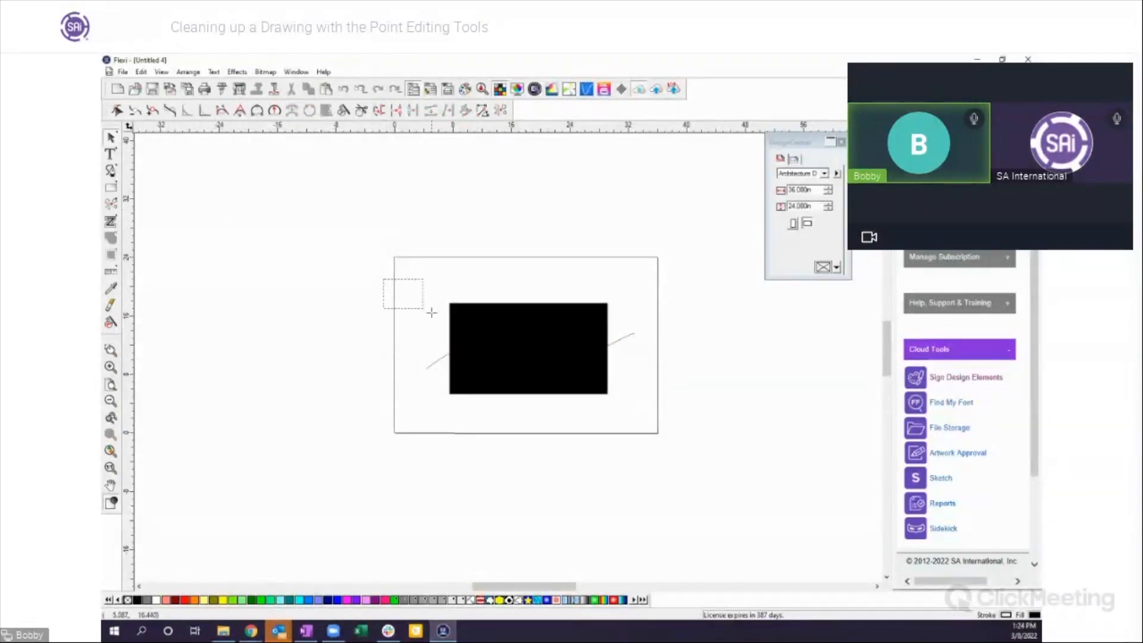
left_click_drag(389, 284, 700, 432)
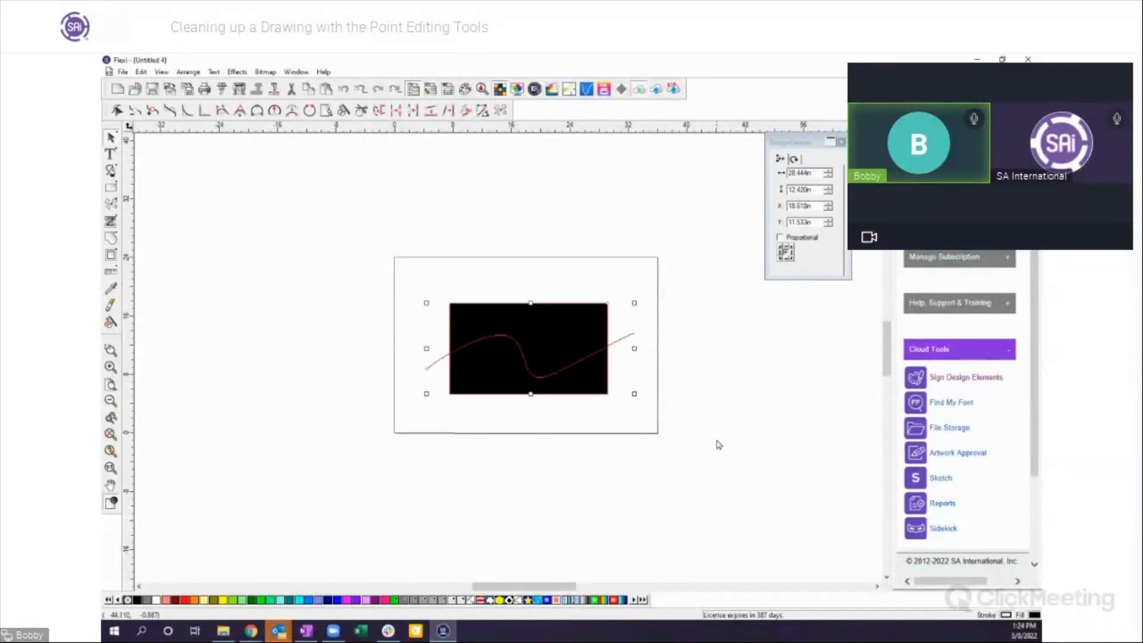
Step: Split the black rectangle along the wavy path and move the upper piece above the lower one, with their side edges aligned
left_click(110, 324)
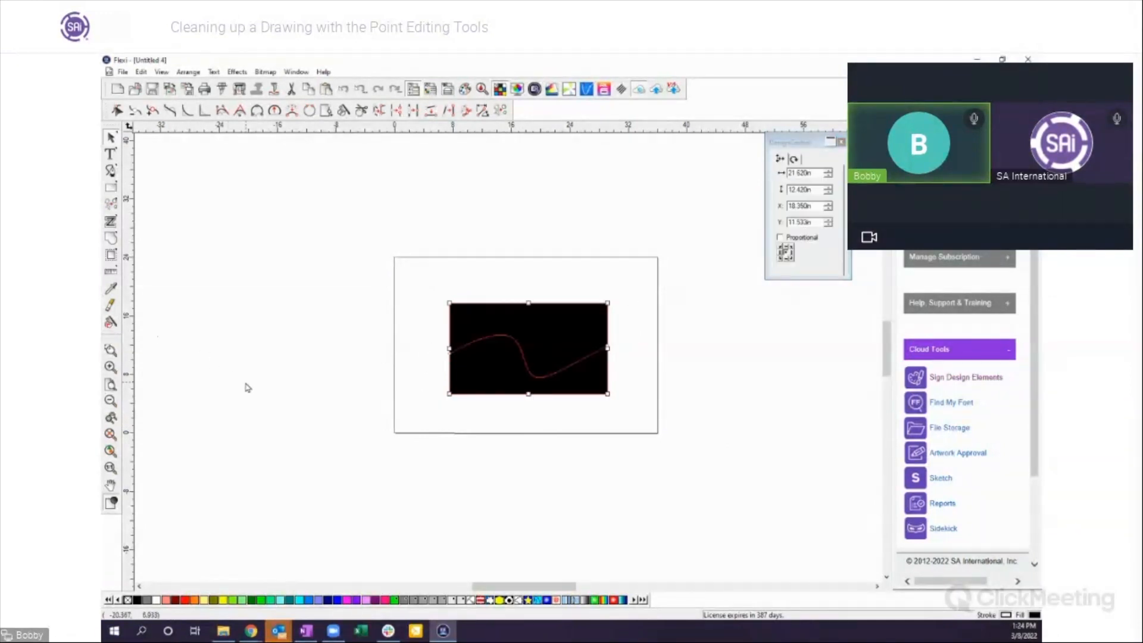
left_click(572, 331)
left_click_drag(566, 326, 555, 264)
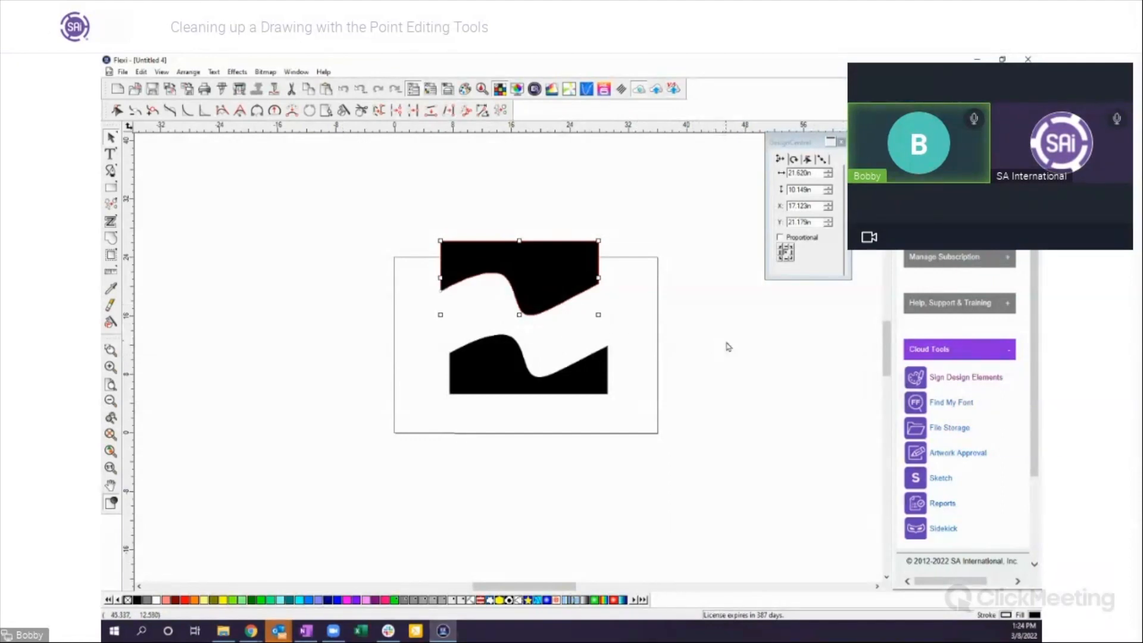
left_click_drag(529, 276, 538, 268)
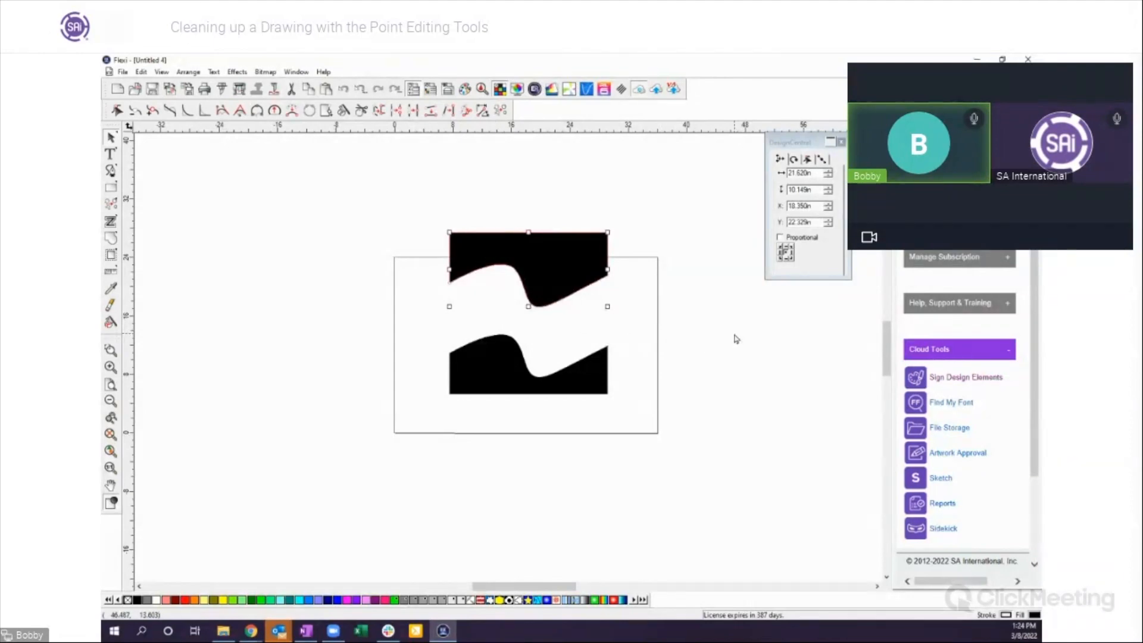
Step: Delete both pieces of the split rectangle from the page
left_click(684, 316)
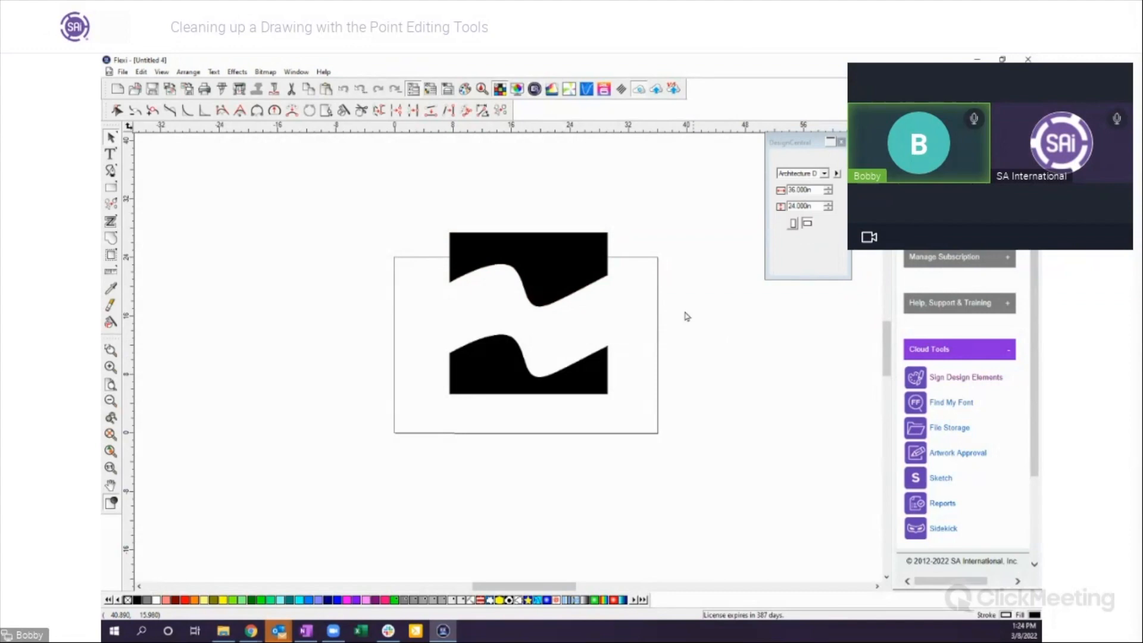
left_click_drag(398, 212, 661, 407)
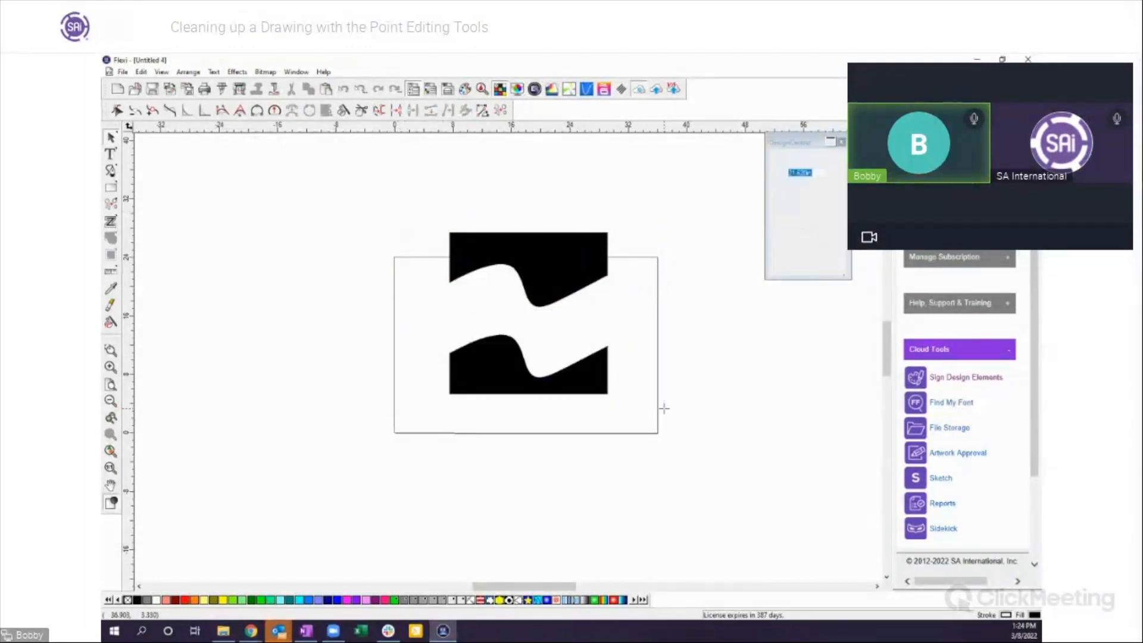
key("Delete")
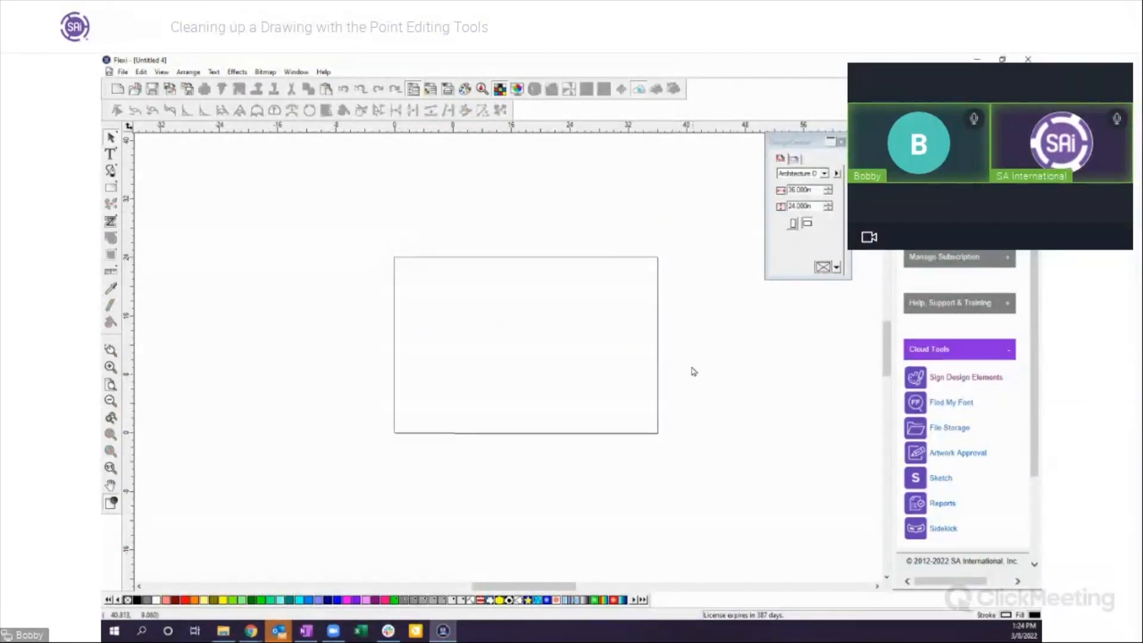
Step: Start a file import and browse to C: > Program Files > SAi > SAi Production Suite 21 3614
left_click(123, 72)
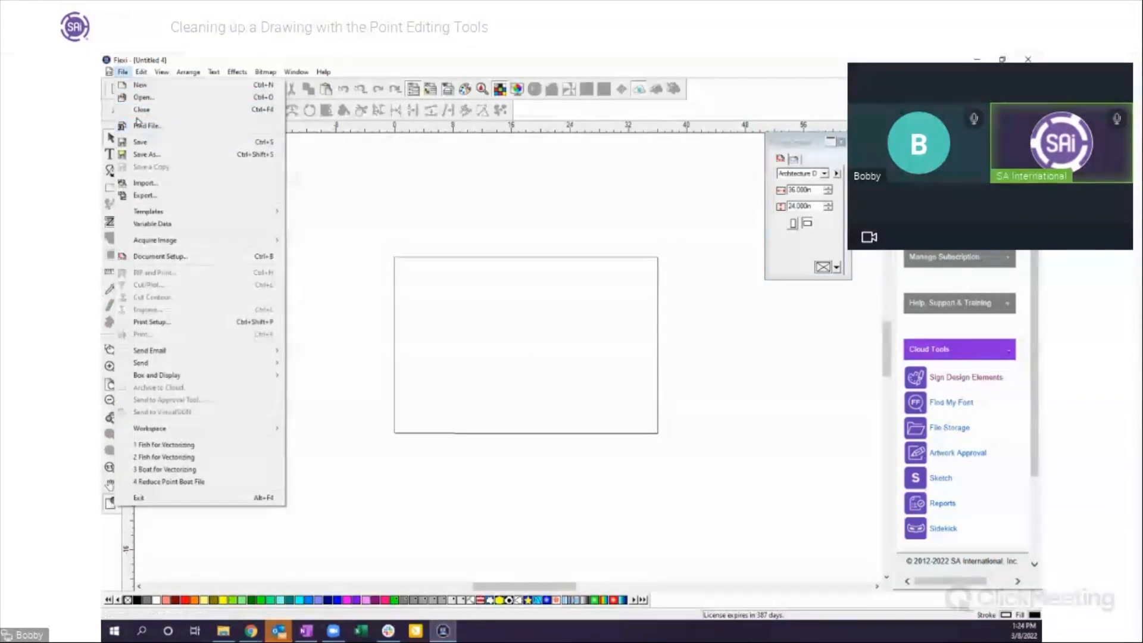
left_click(368, 182)
left_click(170, 90)
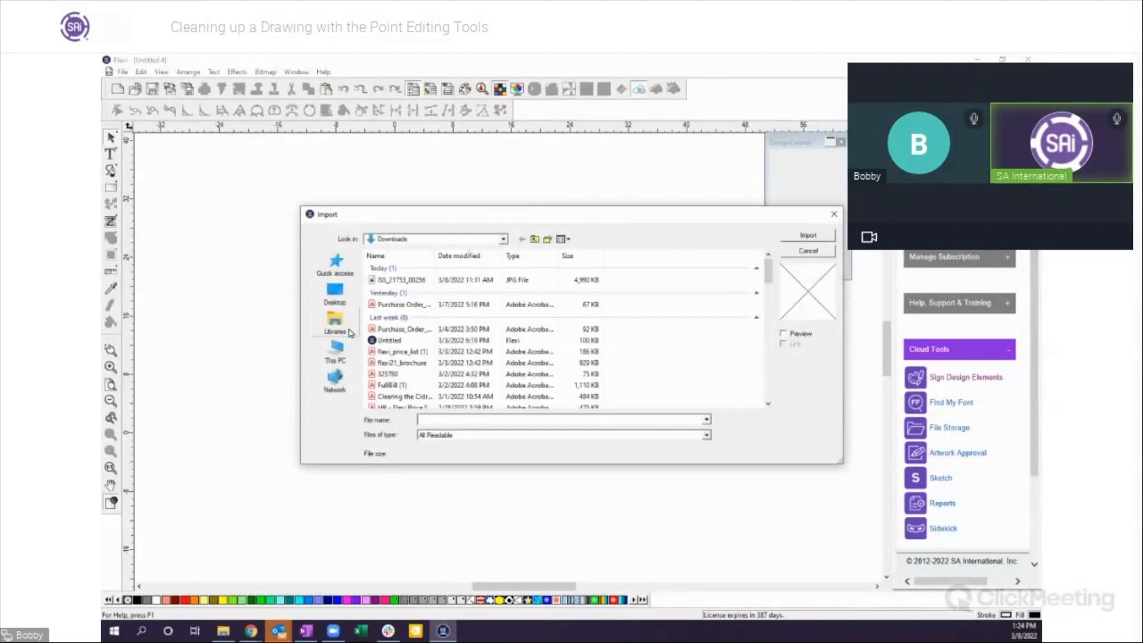
left_click(338, 350)
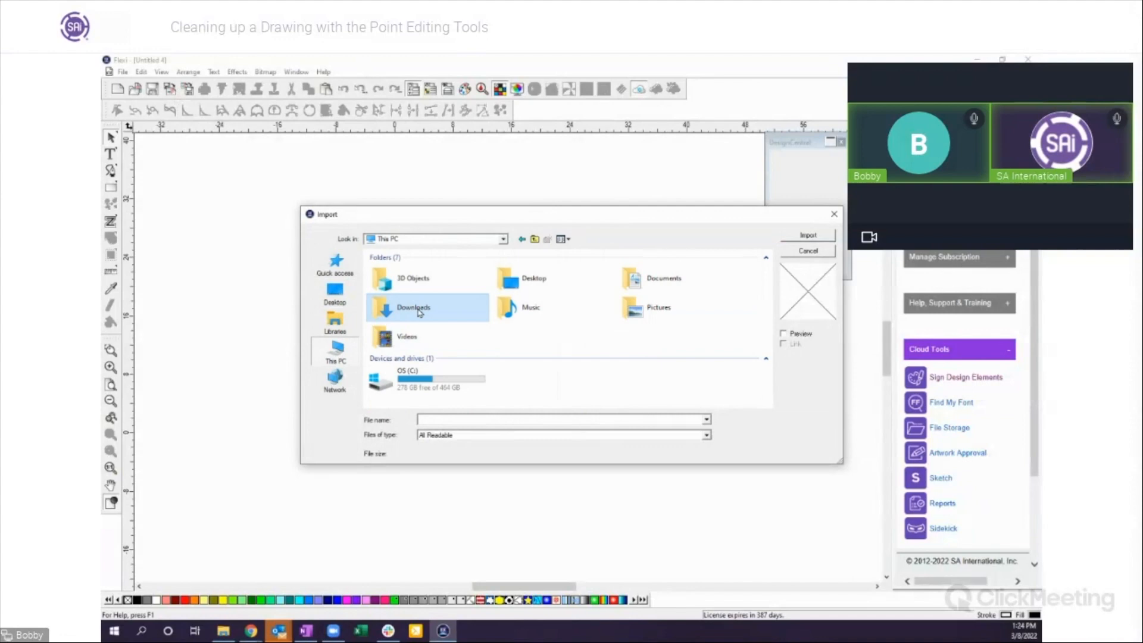
double_click(385, 389)
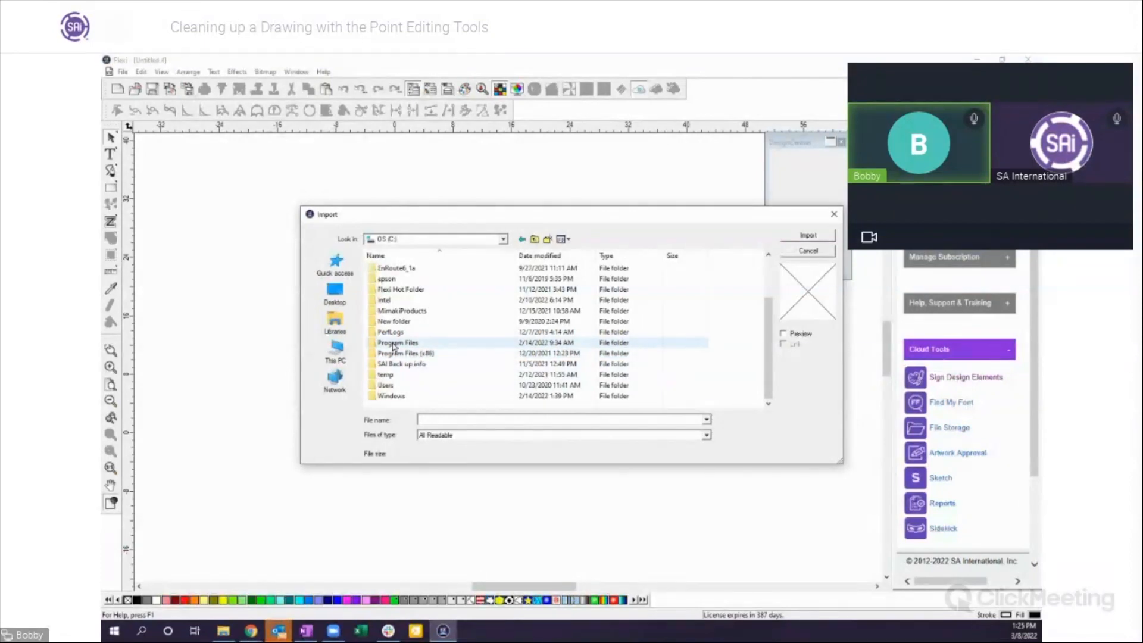
double_click(393, 343)
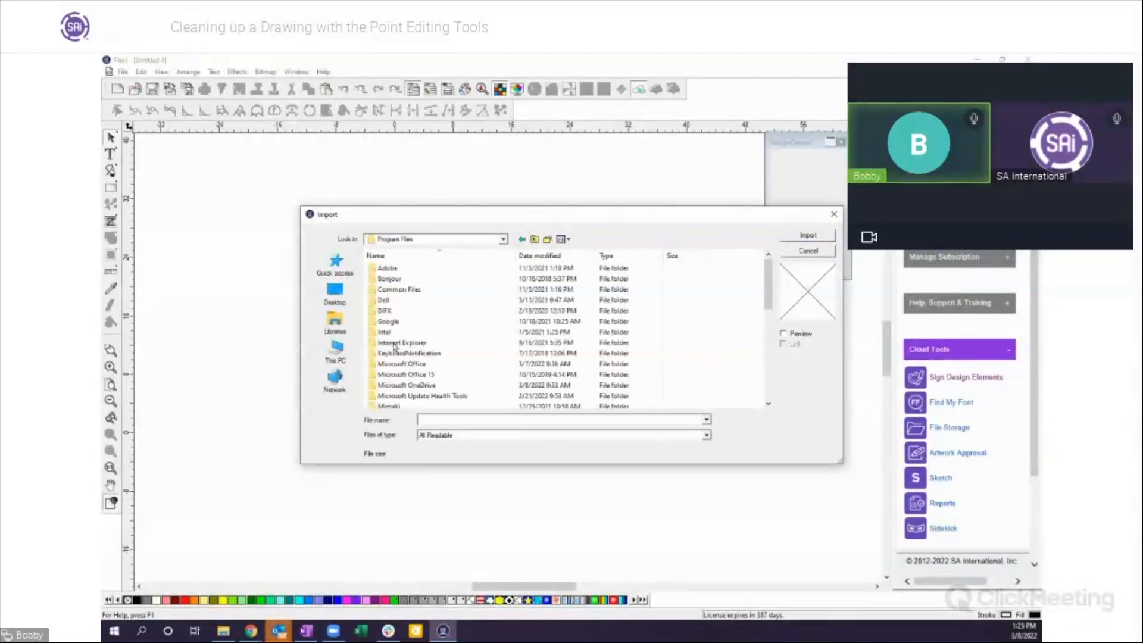
scroll(403, 352, "down", 3)
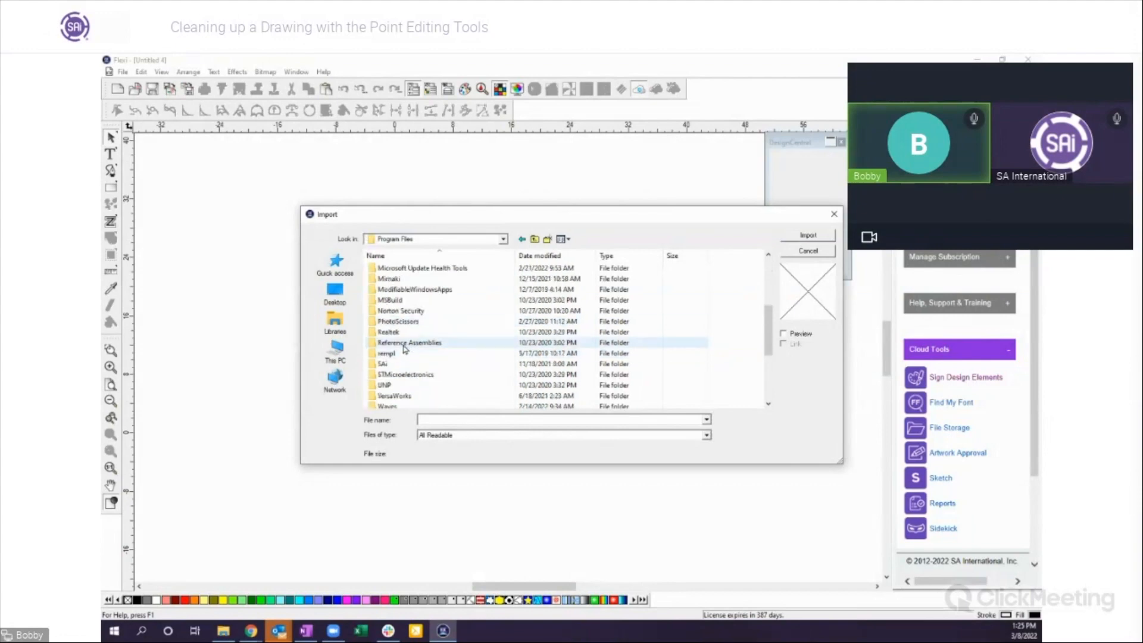
left_click(374, 364)
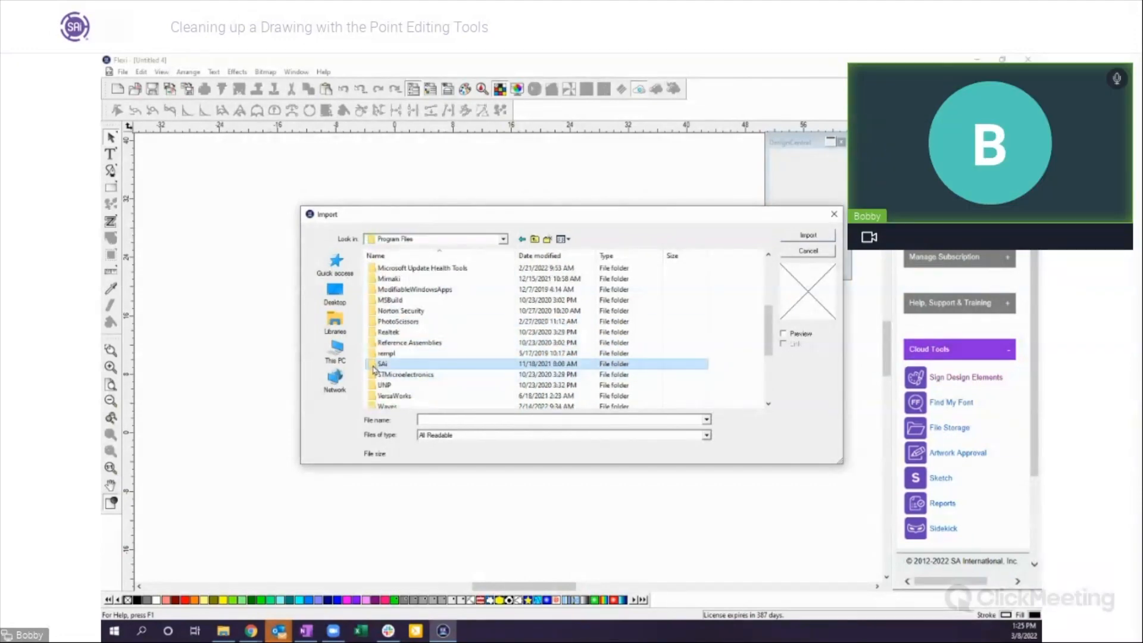
double_click(381, 364)
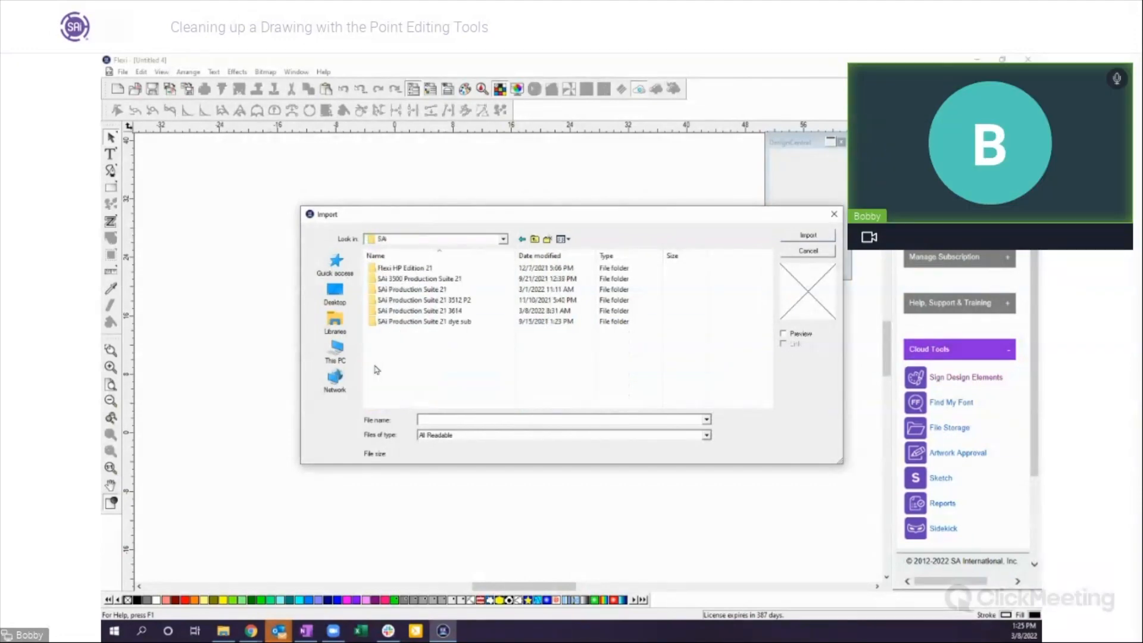
double_click(424, 313)
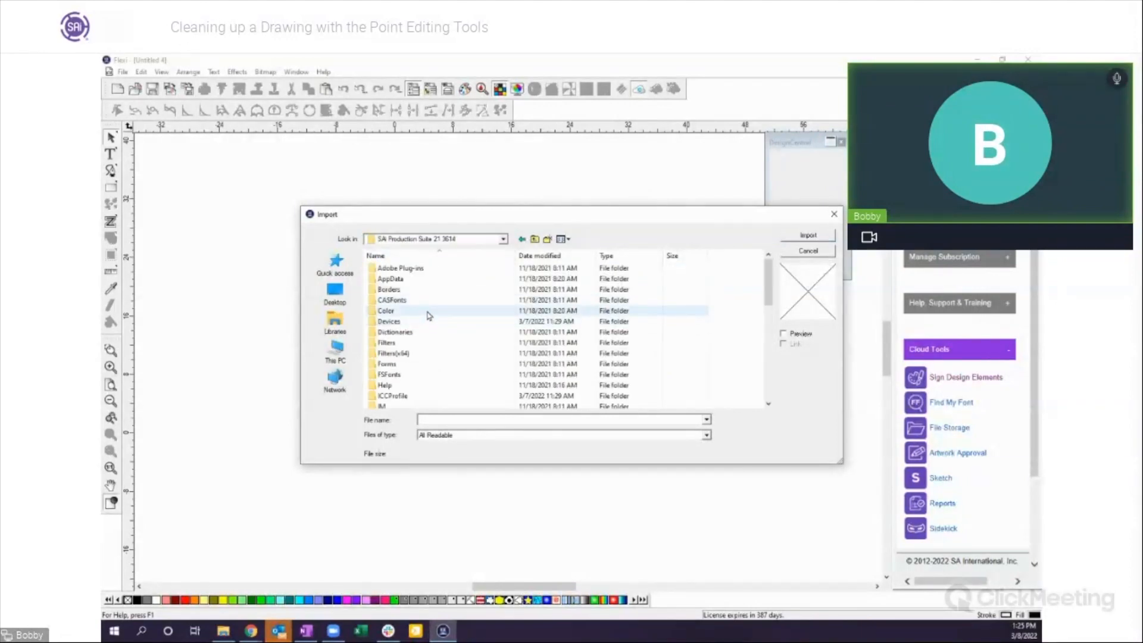
Step: Examine the sample images in the Tiffs folder inside Samples, and return to the Samples folder
scroll(431, 318, "down", 5)
scroll(433, 322, "down", 1)
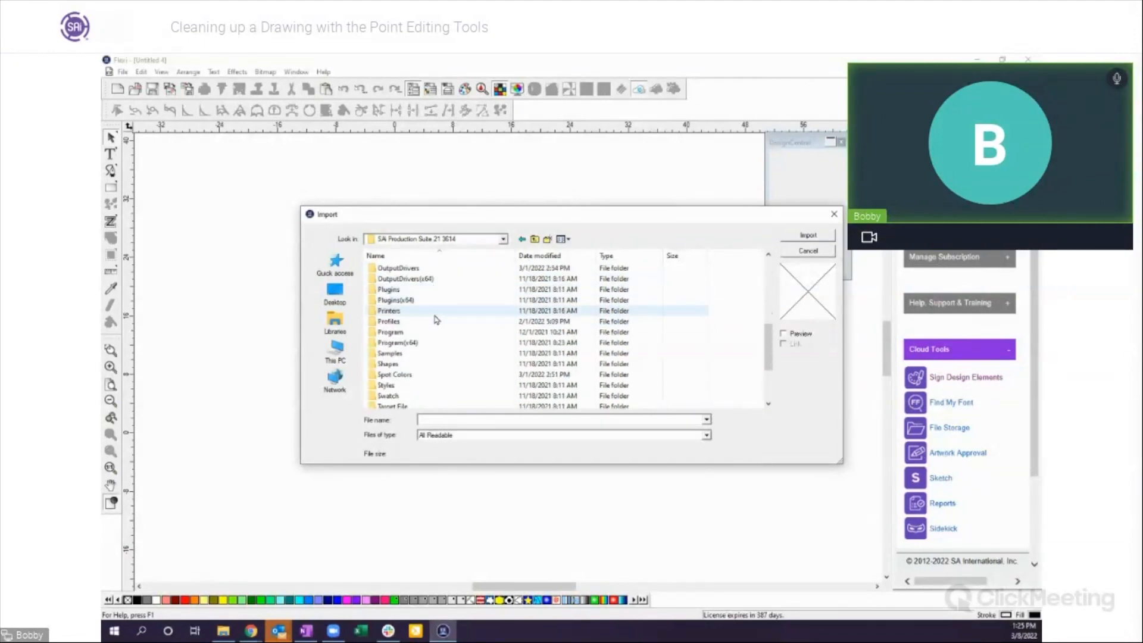
double_click(393, 356)
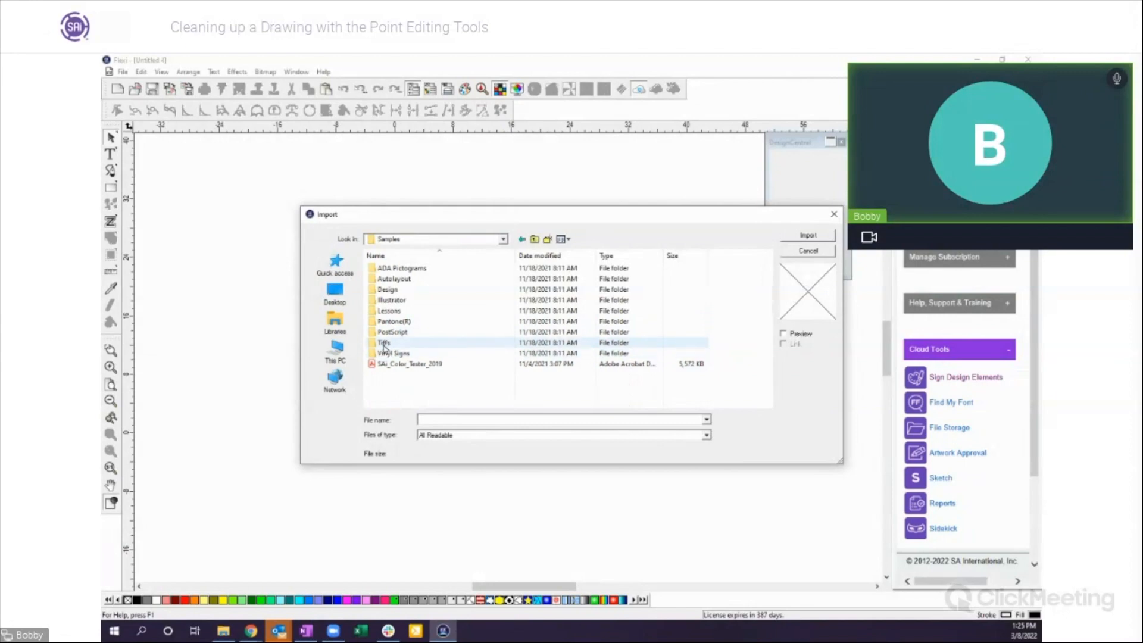
left_click(384, 345)
left_click(384, 344)
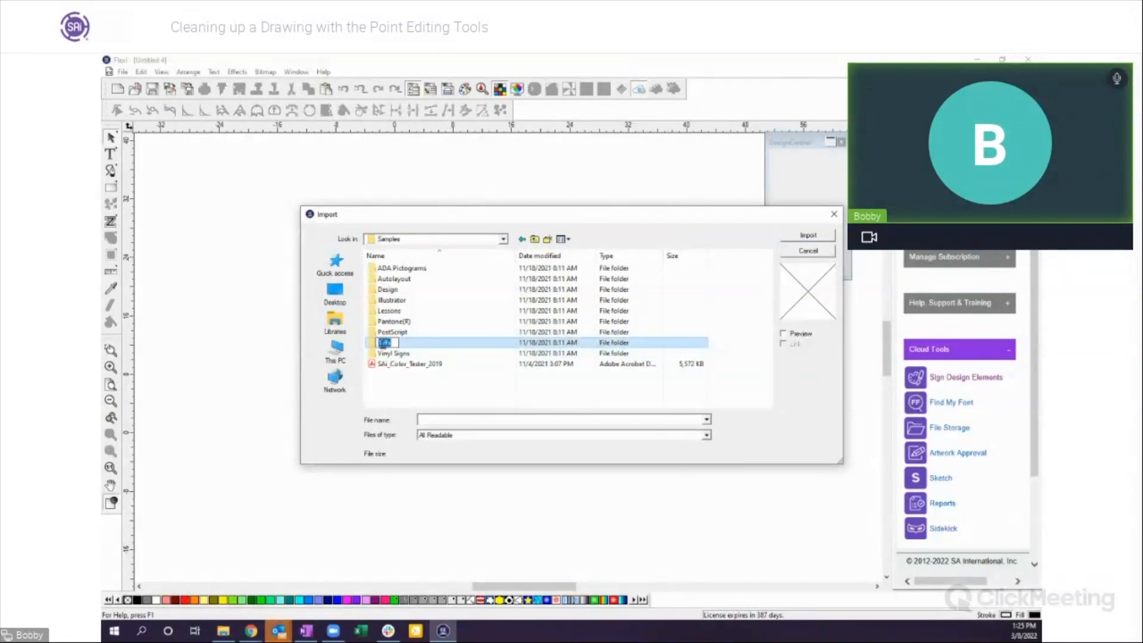
left_click(373, 344)
double_click(373, 345)
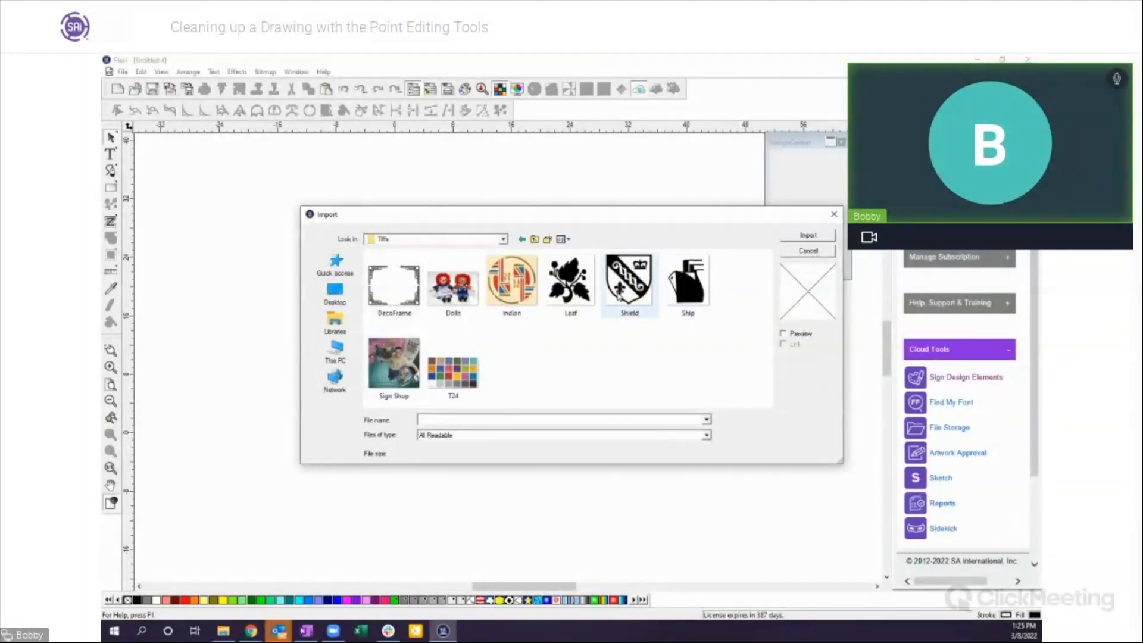
left_click(535, 239)
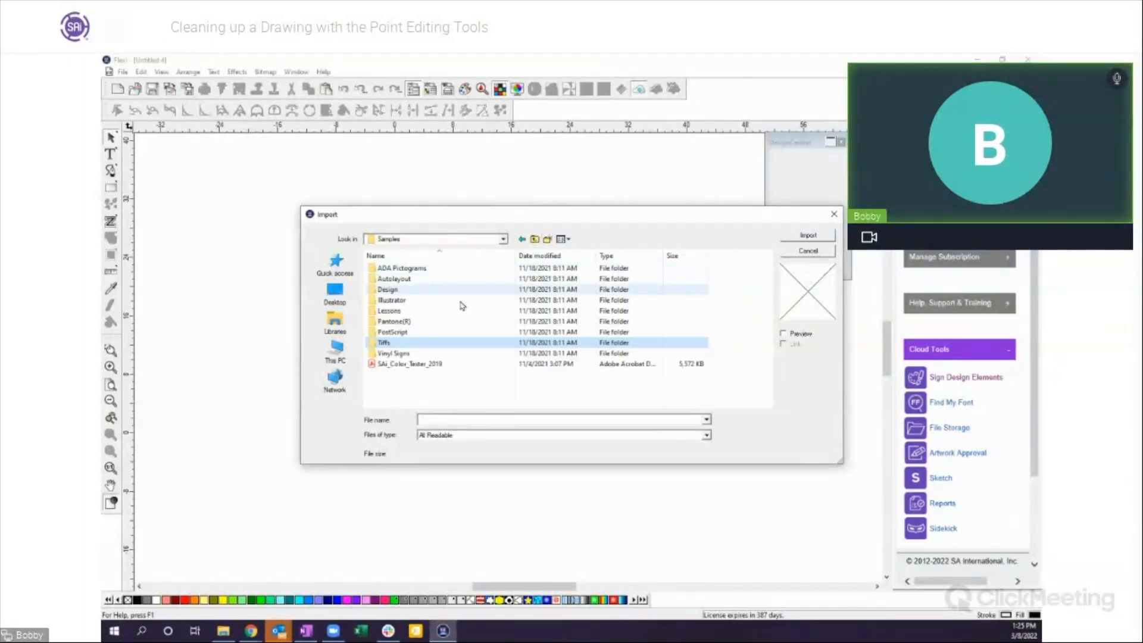
Step: Examine the sample images in the Lessons folder and close the file import without importing anything
double_click(391, 310)
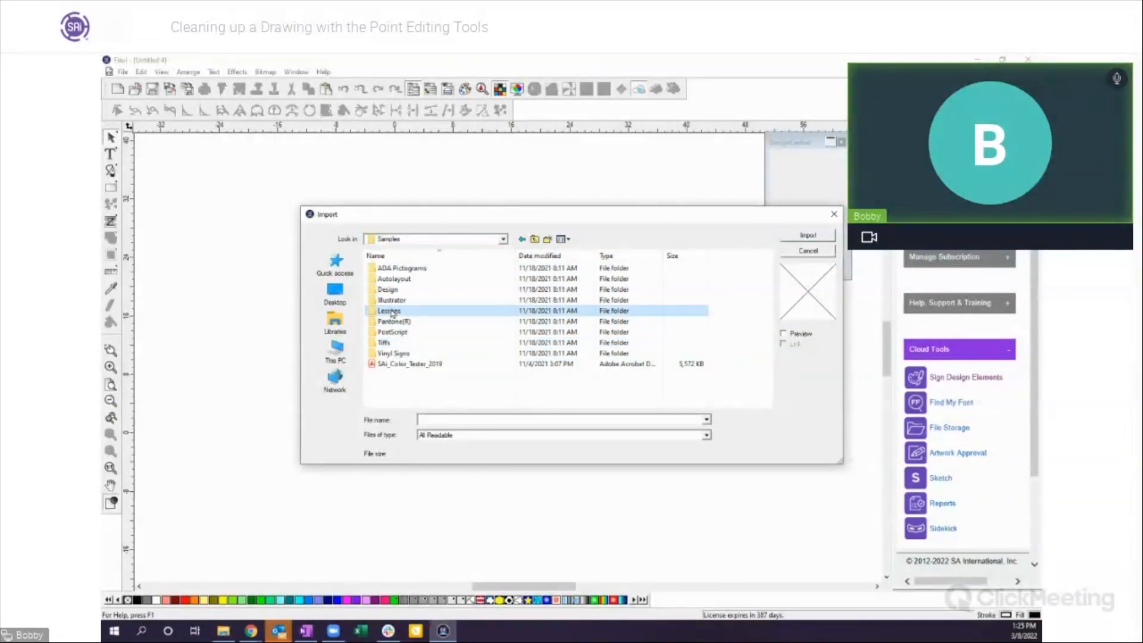
left_click(397, 290)
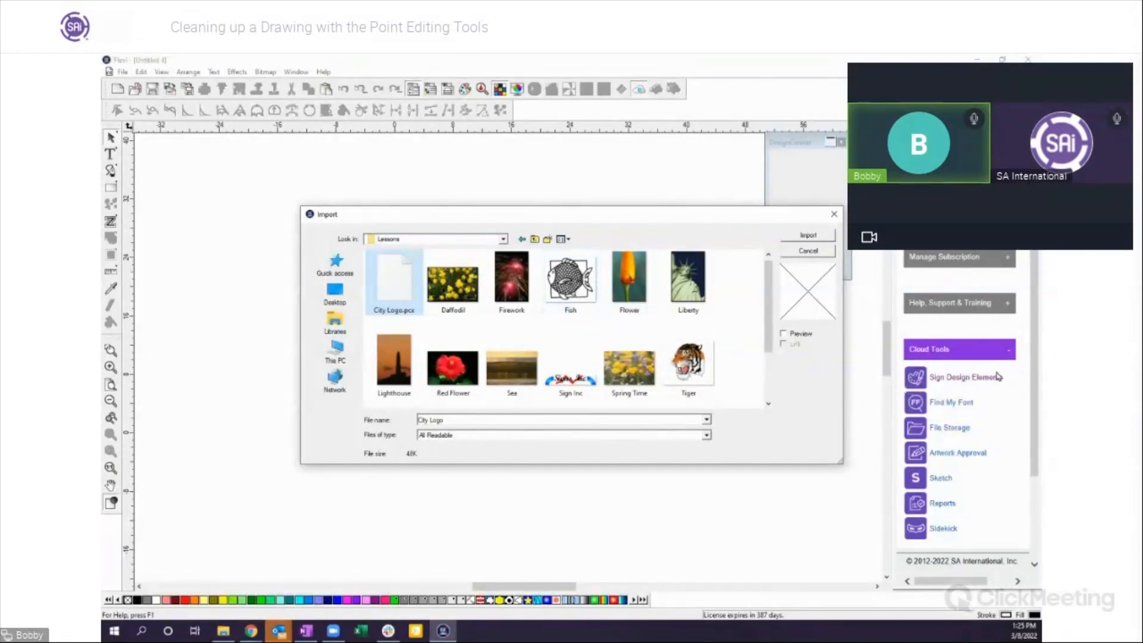
left_click(819, 253)
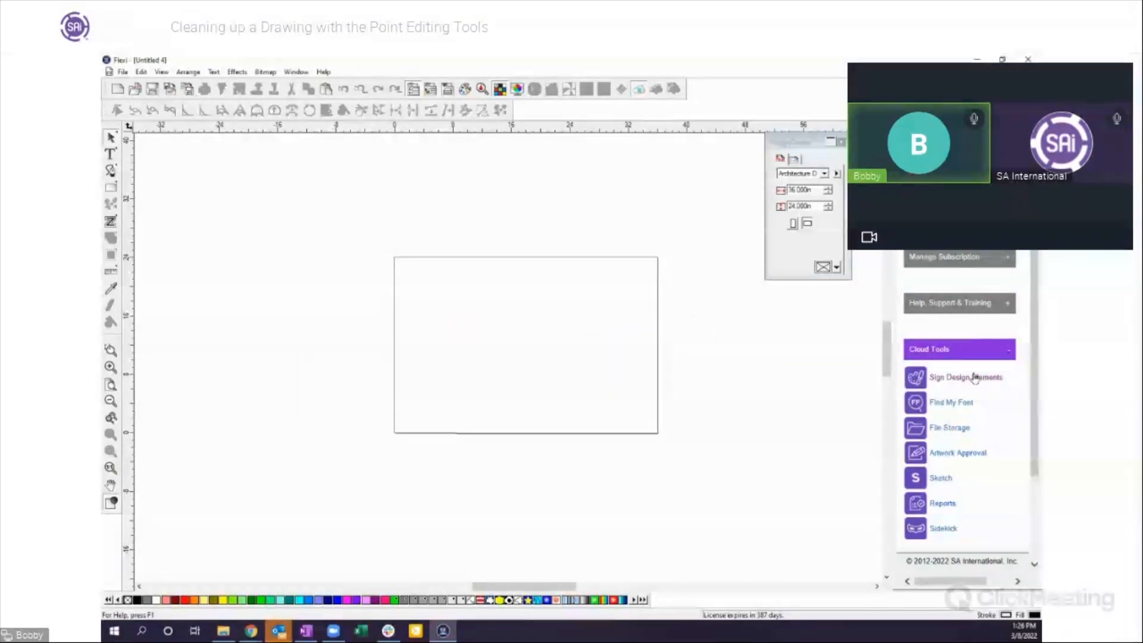
Step: Open the Sign Design Elements website from the Cloud Tools and log in with the saved account credentials
left_click(955, 380)
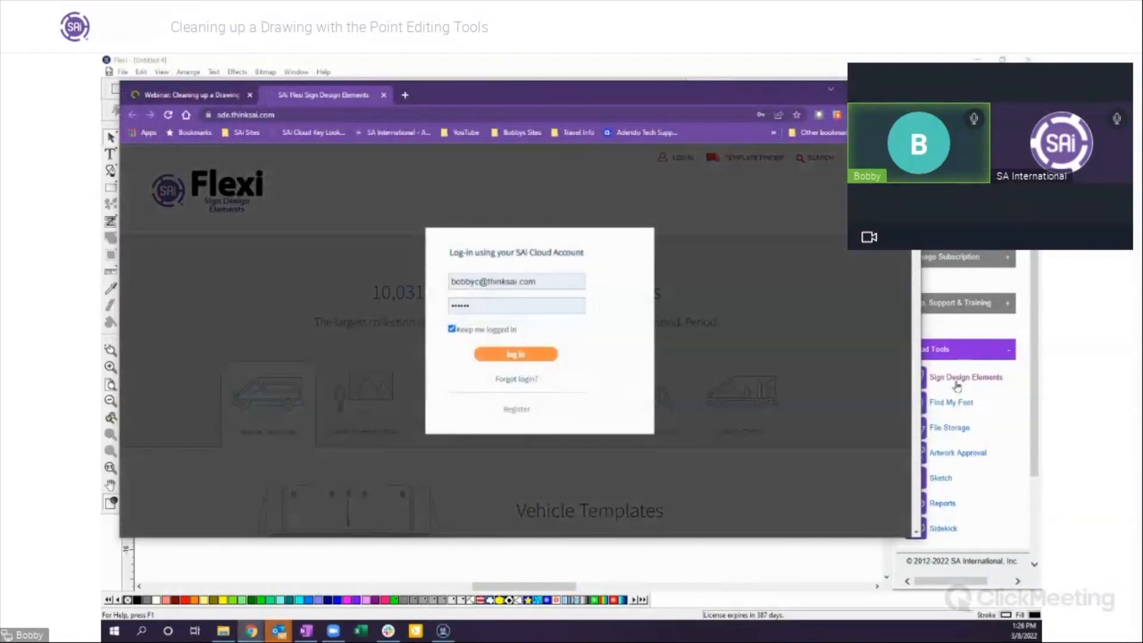
left_click(509, 358)
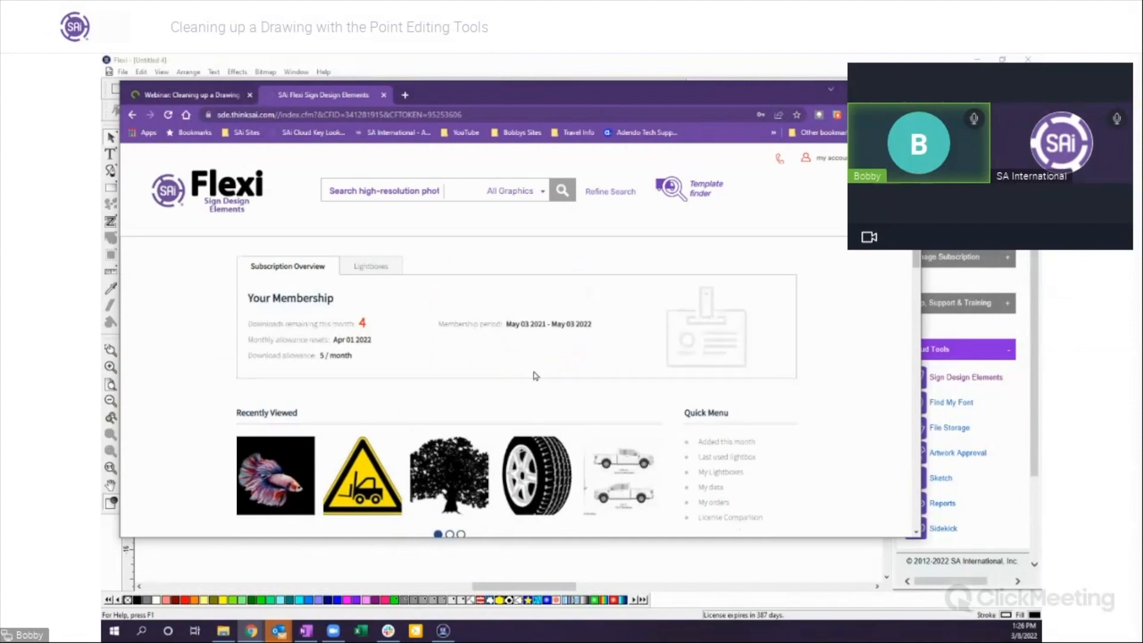
Step: Examine the details page of the downloaded Oak tree graphic, and return to Flexi
scroll(536, 377, "down", 1)
scroll(537, 379, "down", 3)
scroll(589, 377, "down", 2)
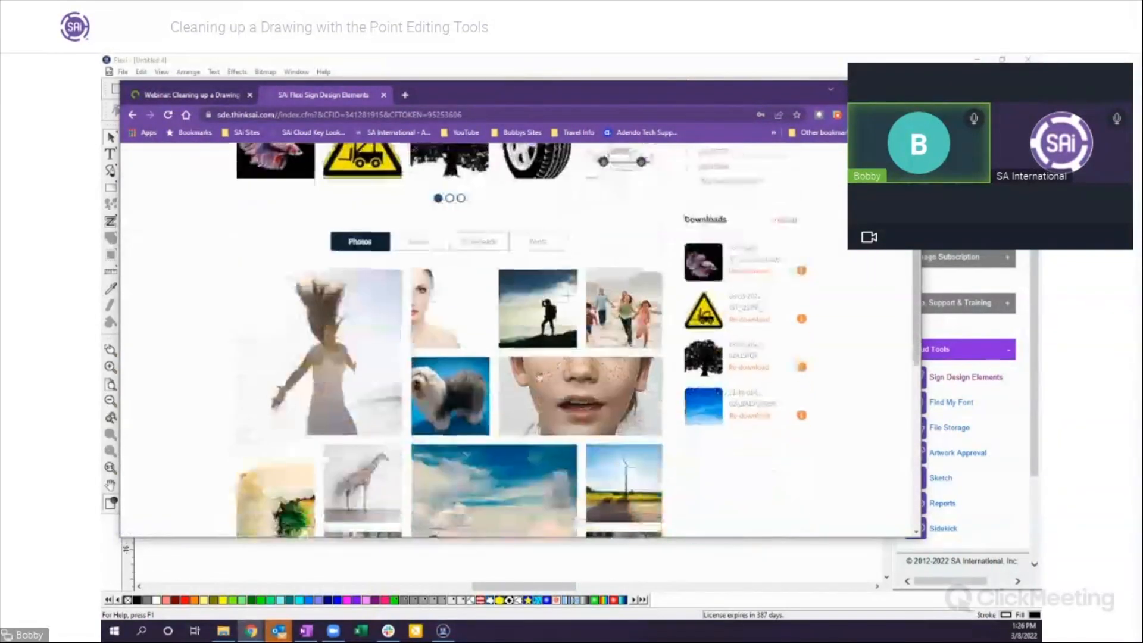
left_click(705, 364)
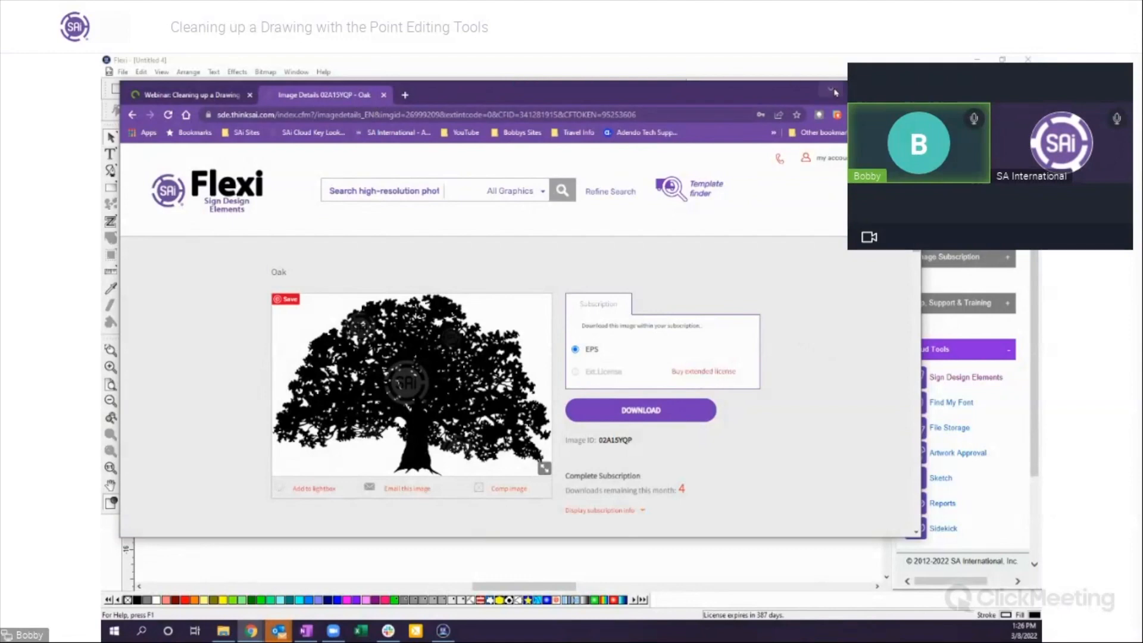
left_click(856, 90)
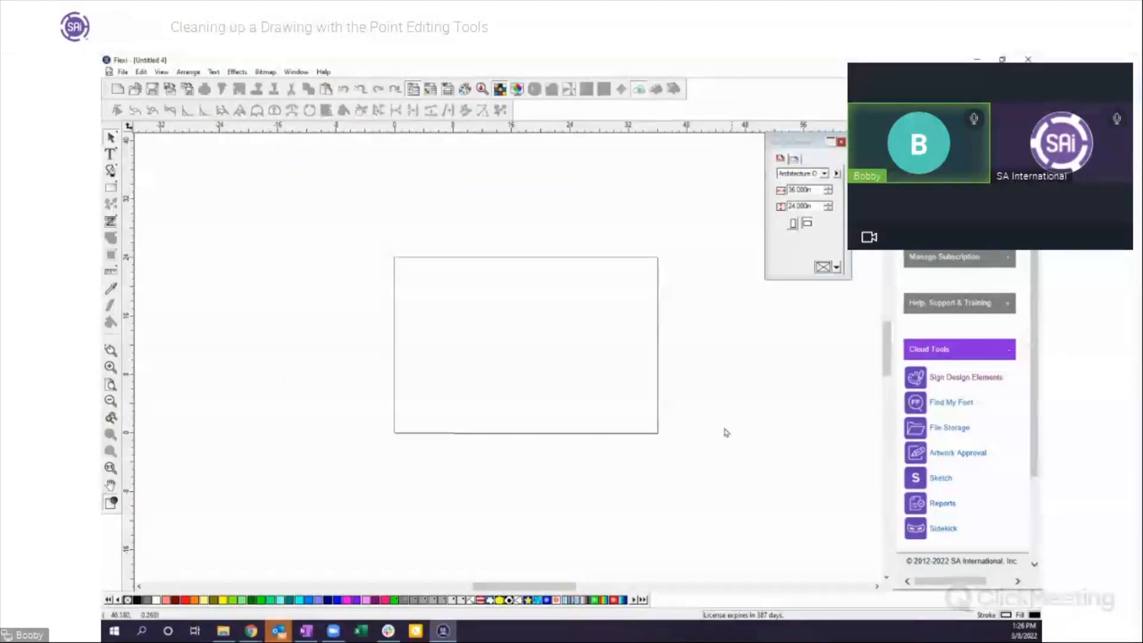
left_click(111, 400)
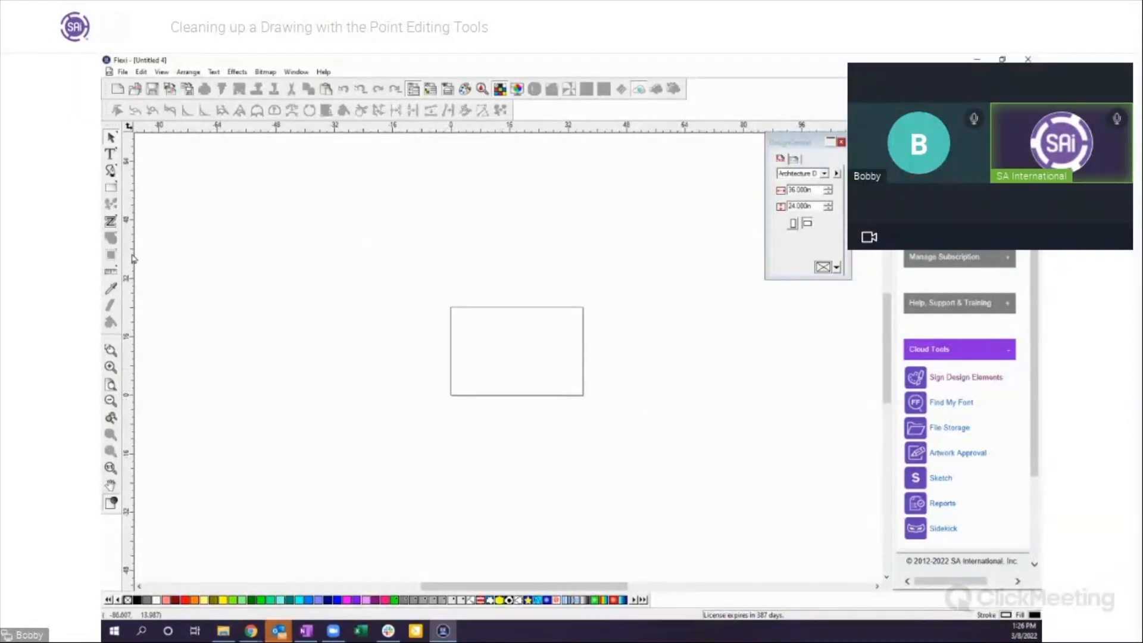
left_click(111, 384)
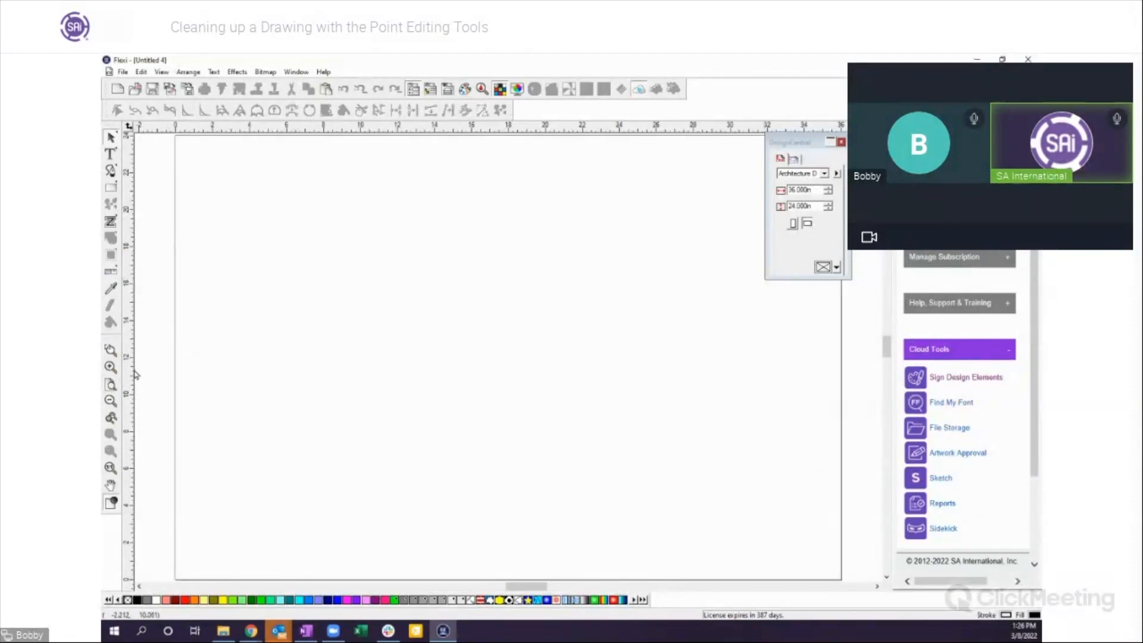
left_click(111, 190)
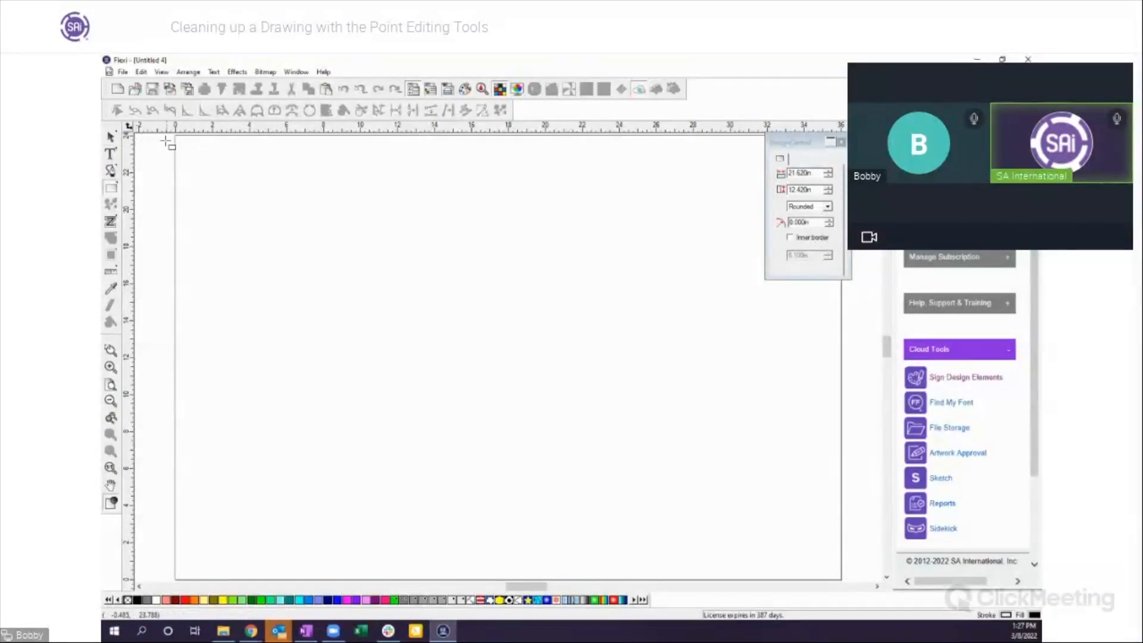
Step: Examine Flexi's version and build information in the About window, close it and return to the selection tool
left_click(322, 72)
left_click(342, 126)
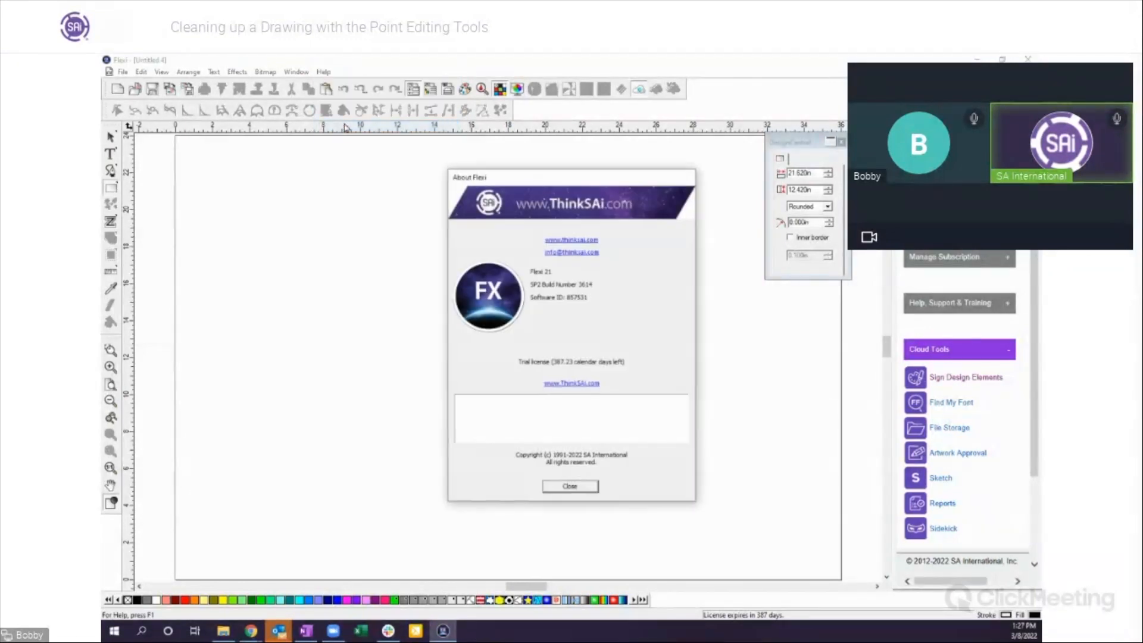
left_click_drag(515, 179, 462, 165)
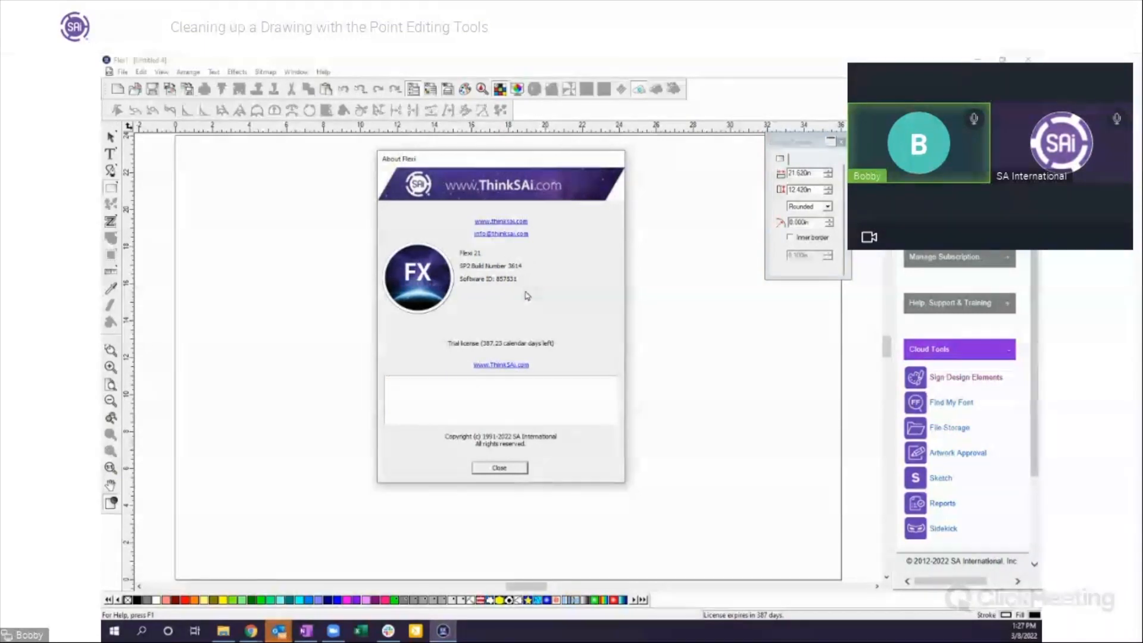
left_click(499, 468)
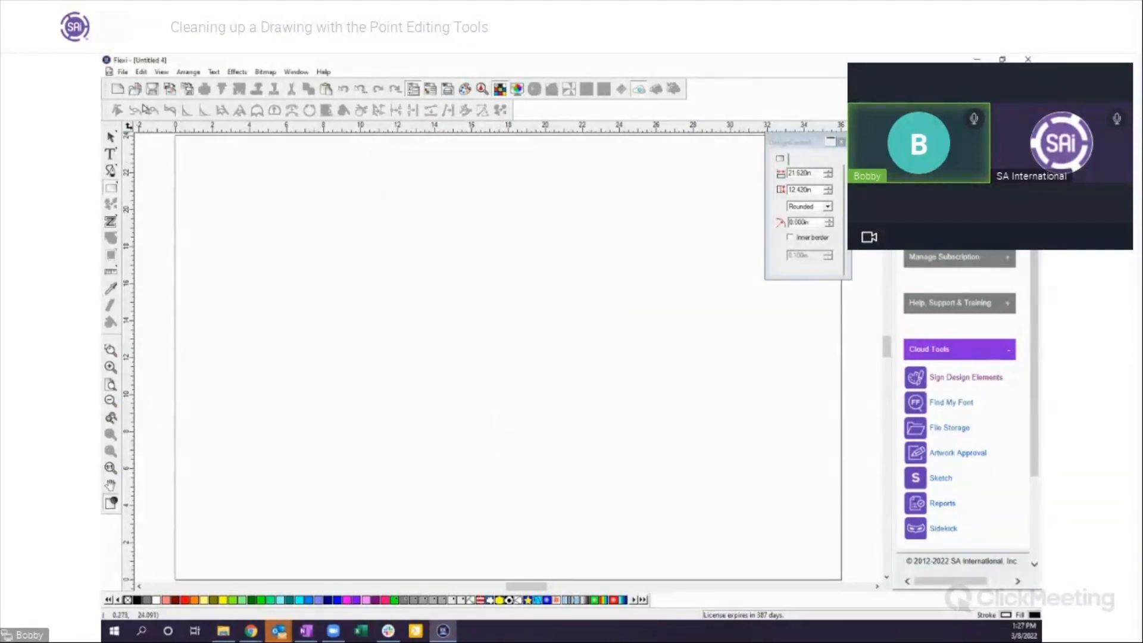
left_click(111, 137)
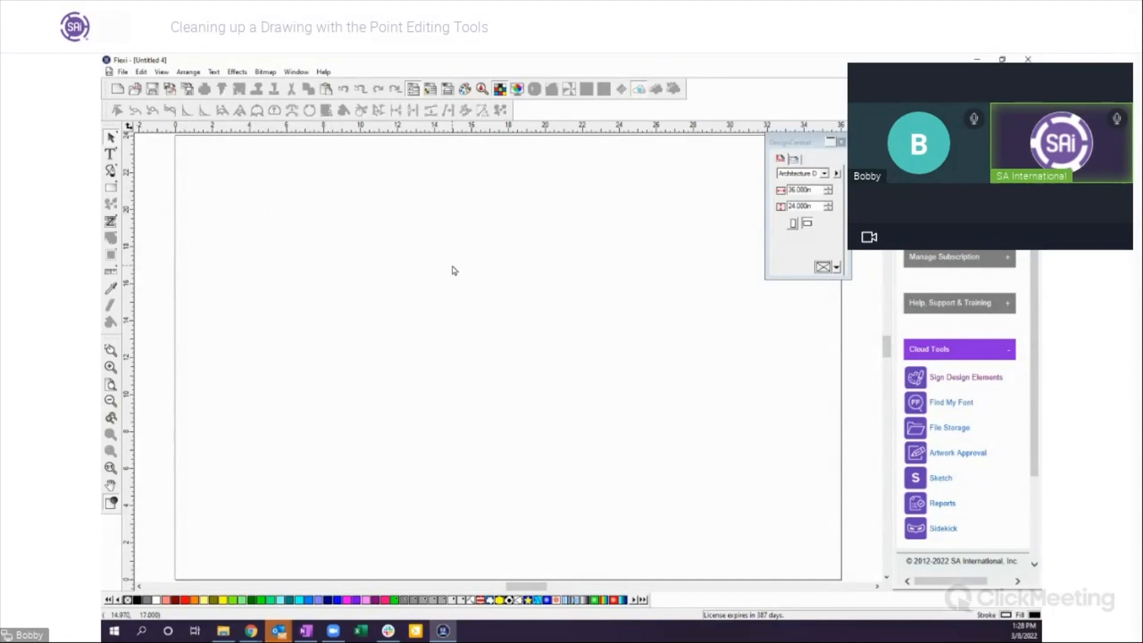
Step: Draw a black rectangle about 10.2 by 4.3 in near the page's upper middle and deselect it
left_click(111, 187)
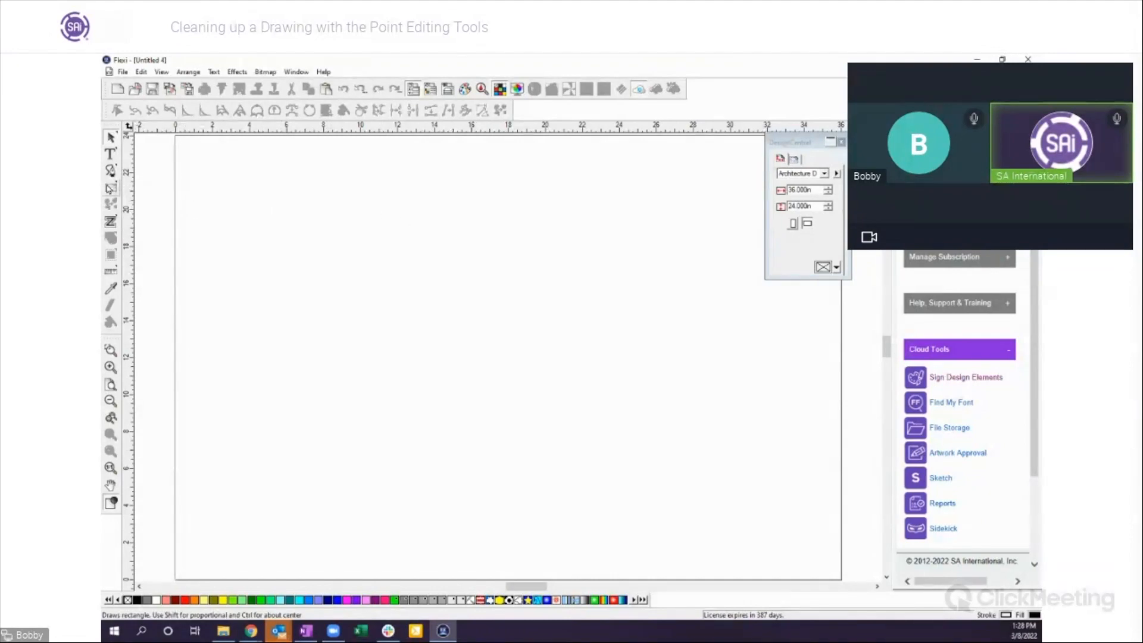
left_click_drag(342, 215, 531, 294)
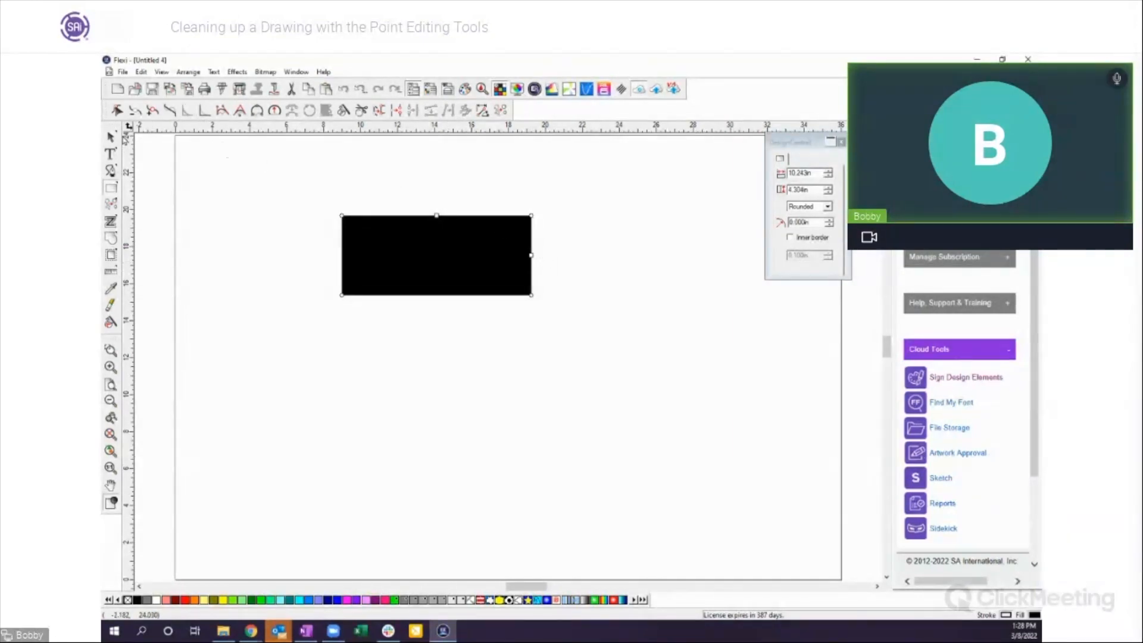
left_click(112, 138)
left_click(231, 251)
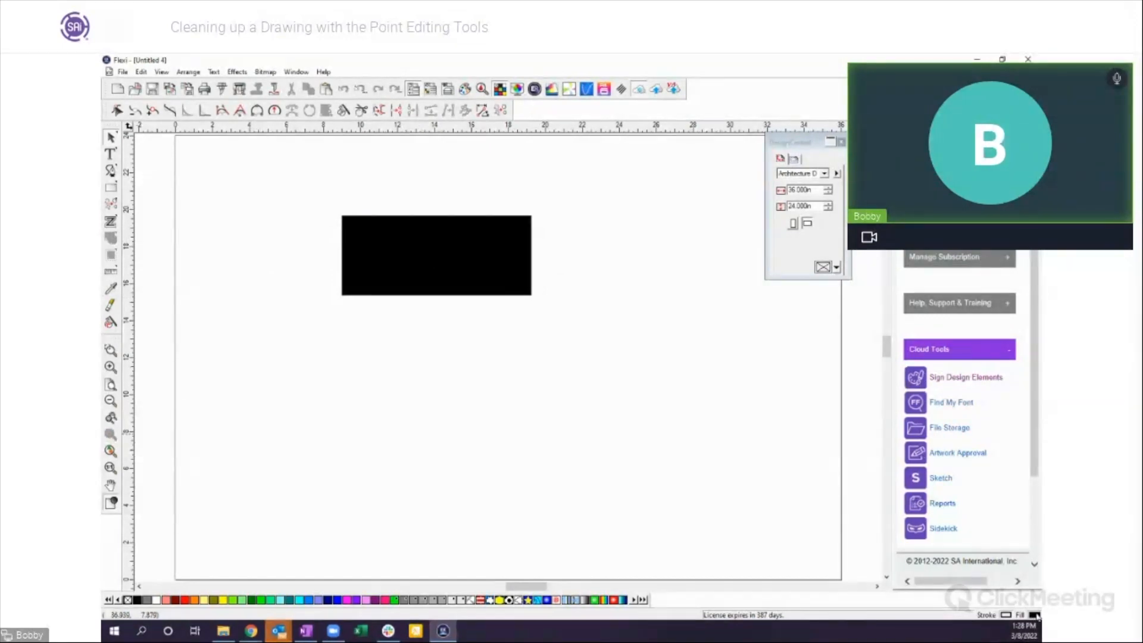
Step: Set the default fill to yellow and draw two rectangles, about 4.7 by 3.4 in and 3.8 by 3.6 in, then deselect
left_click(223, 600)
left_click(110, 187)
left_click_drag(354, 333, 441, 396)
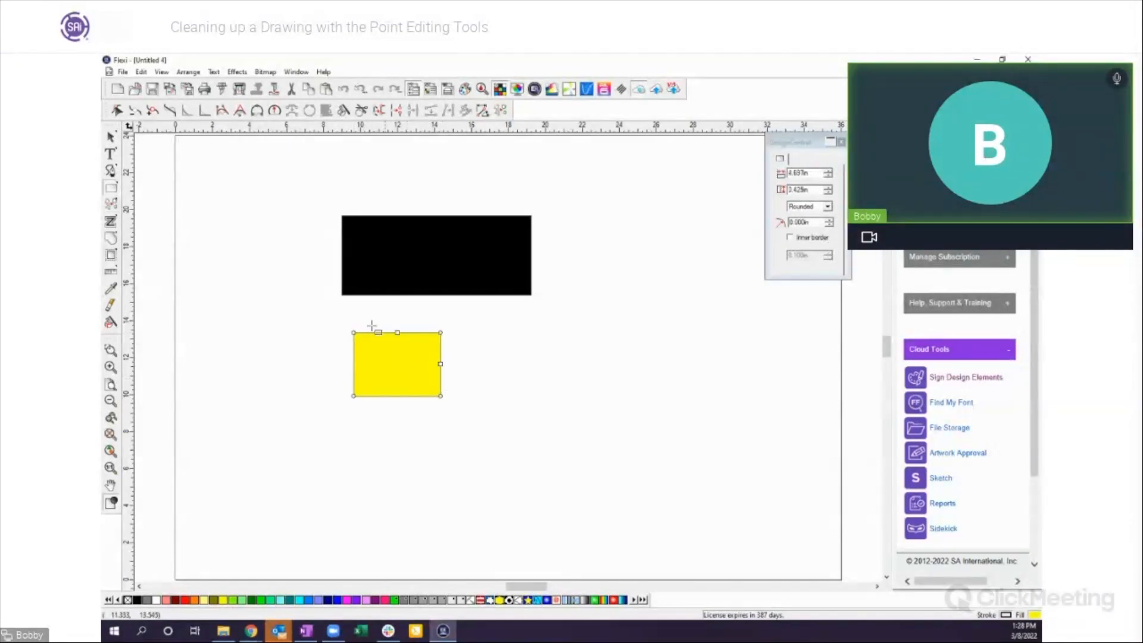
left_click_drag(216, 272, 288, 338)
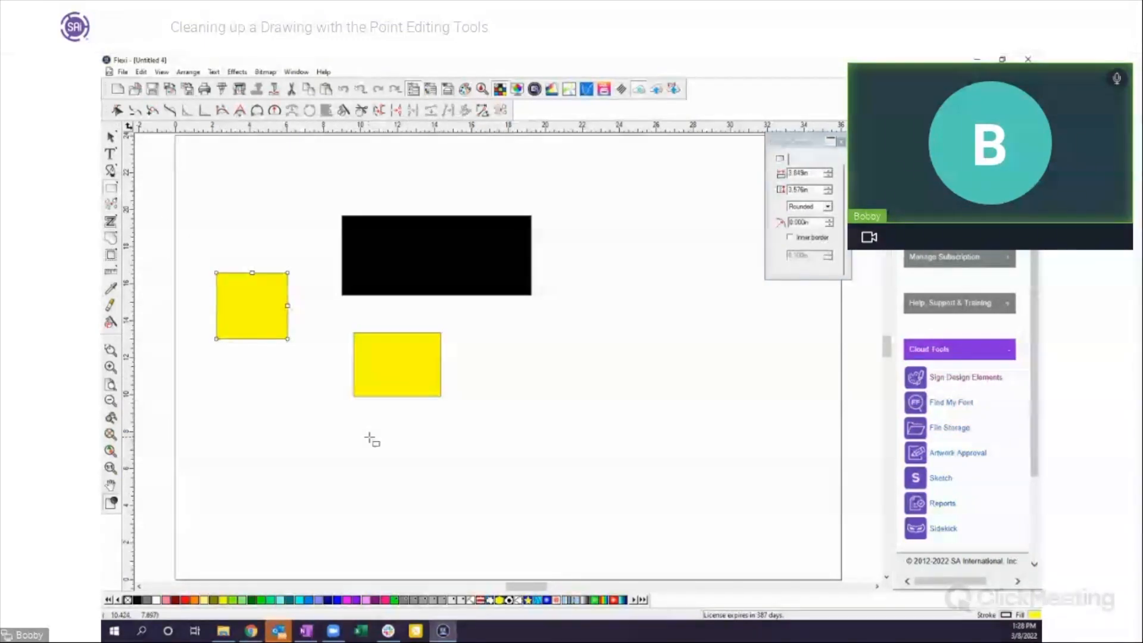
left_click(111, 139)
left_click(200, 193)
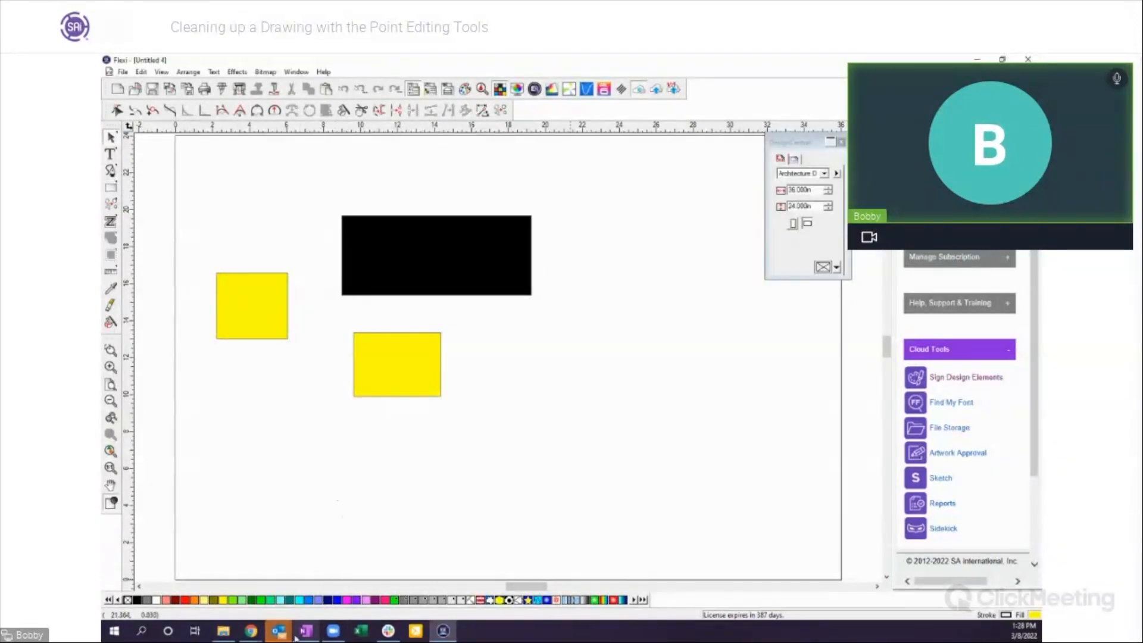
Step: Set the default fill to blue and draw a rectangle about 6.8 by 2.9 in on the page's lower right
left_click(309, 600)
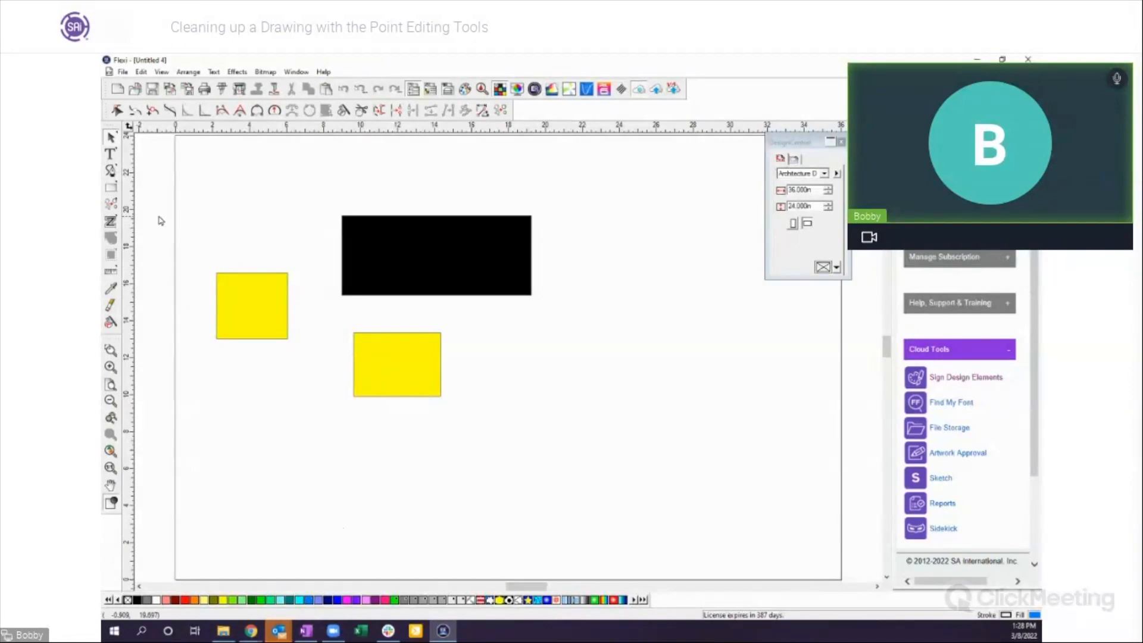
left_click(111, 187)
left_click_drag(558, 403, 683, 454)
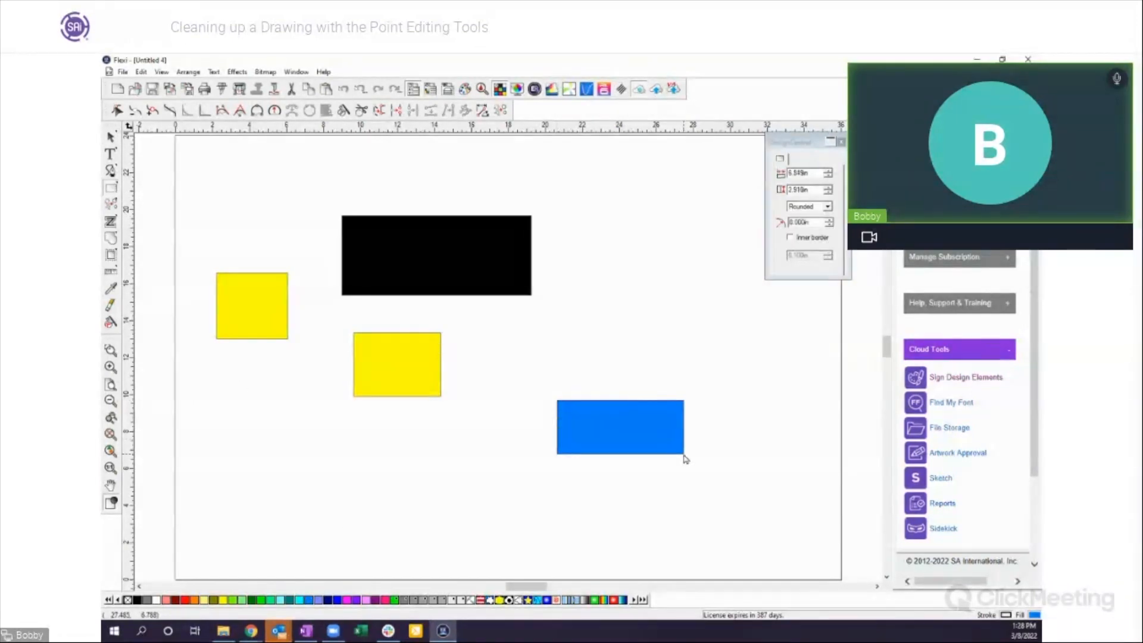
Step: Delete all the black, yellow and blue rectangles from the page
left_click(111, 137)
left_click_drag(192, 197, 759, 470)
key("Delete")
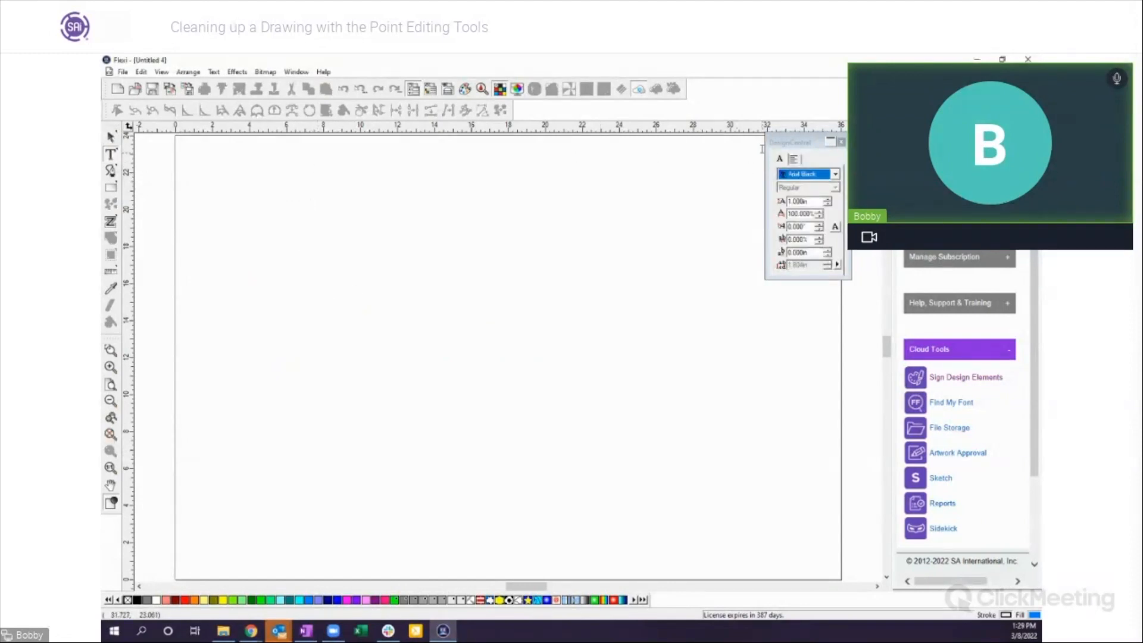
Step: Place the Arial Black sample text "fdjkls;ajdk;l" near the page's upper middle, and delete it
type("fdjkls;ajdk;l")
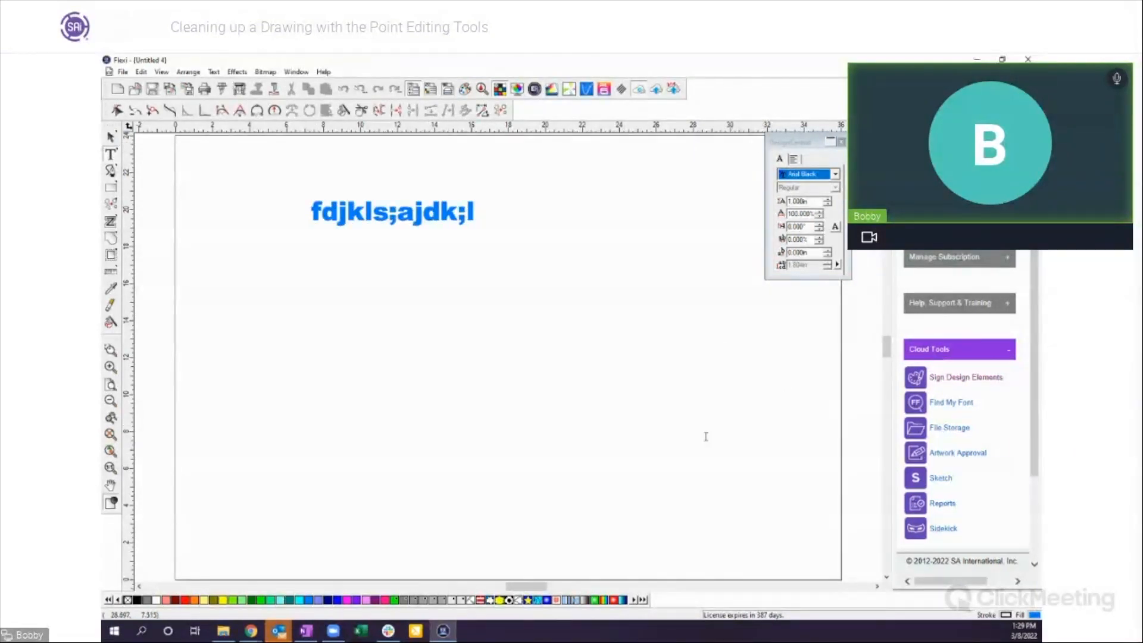
left_click(111, 136)
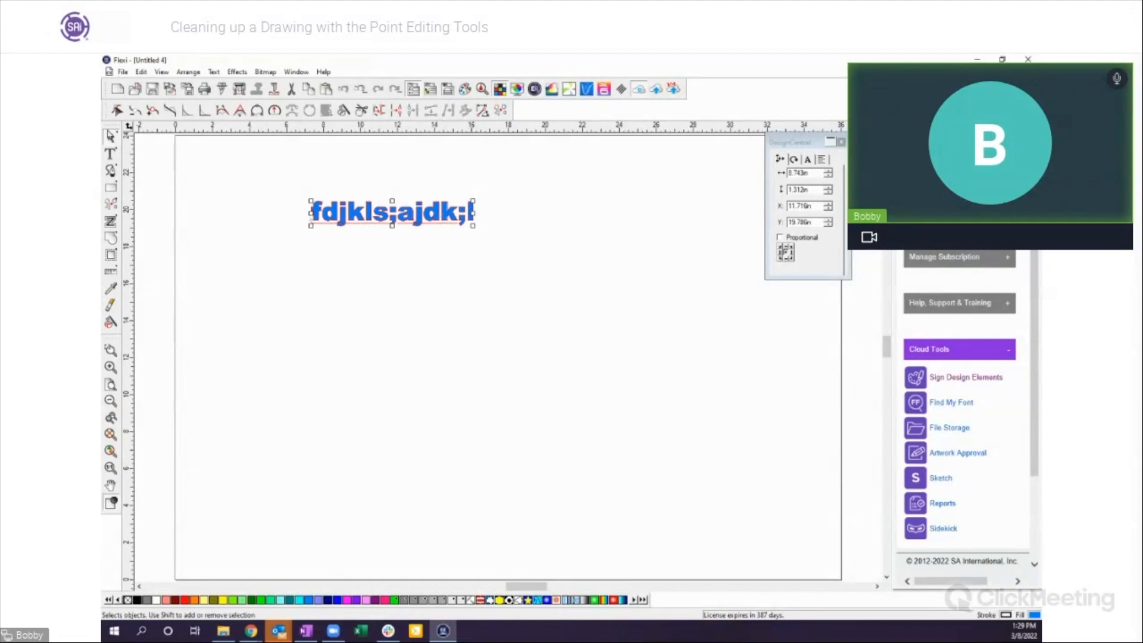
left_click(206, 191)
left_click_drag(258, 172, 515, 239)
key("Delete")
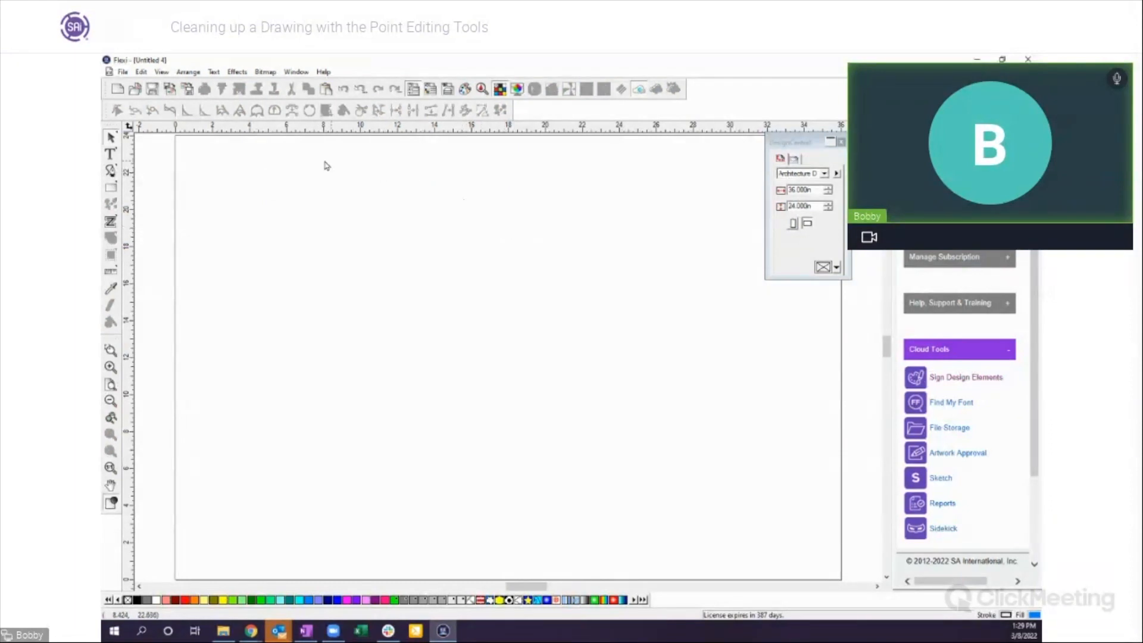
Step: Set the default text font to Bahnschrift SemiBold Condensed and place the text "dskf;" in the page's upper part
left_click(112, 155)
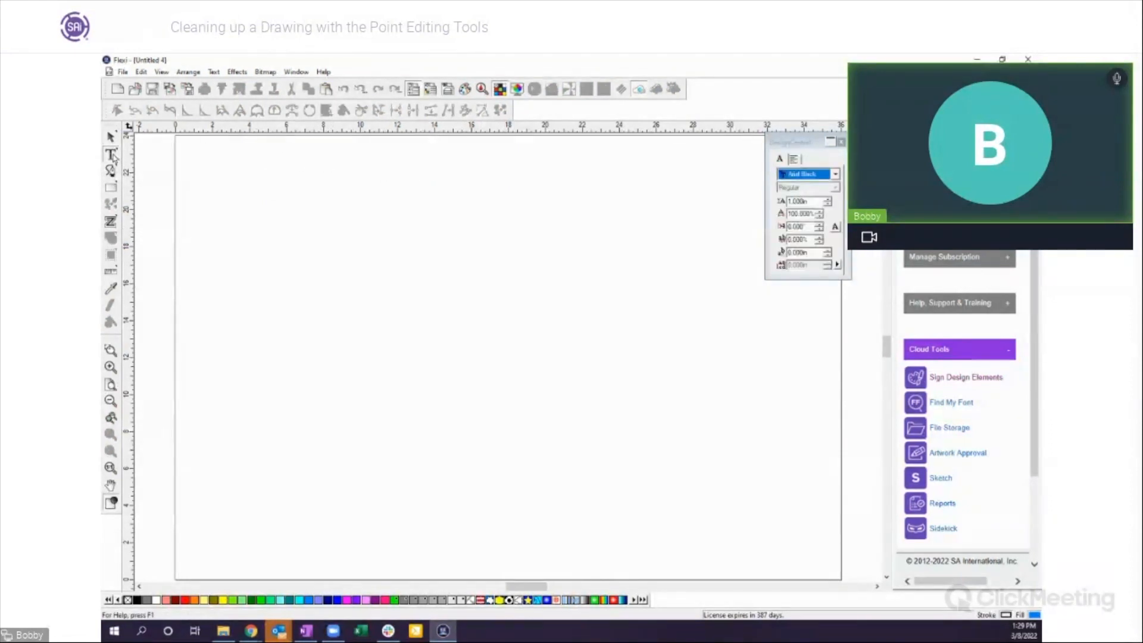
left_click(835, 174)
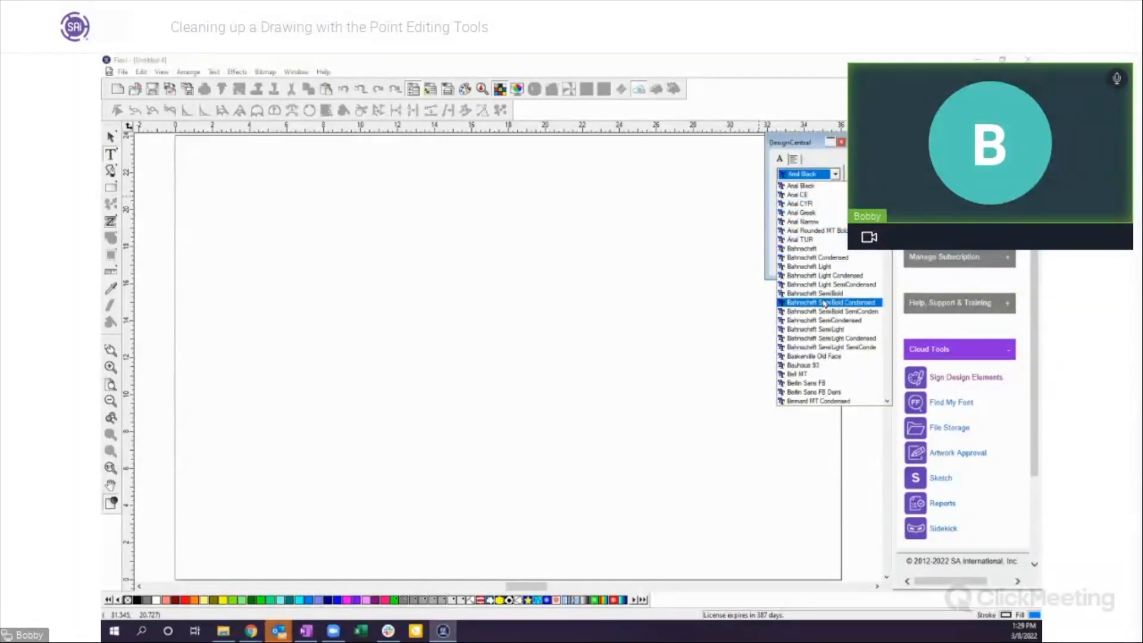
left_click(825, 303)
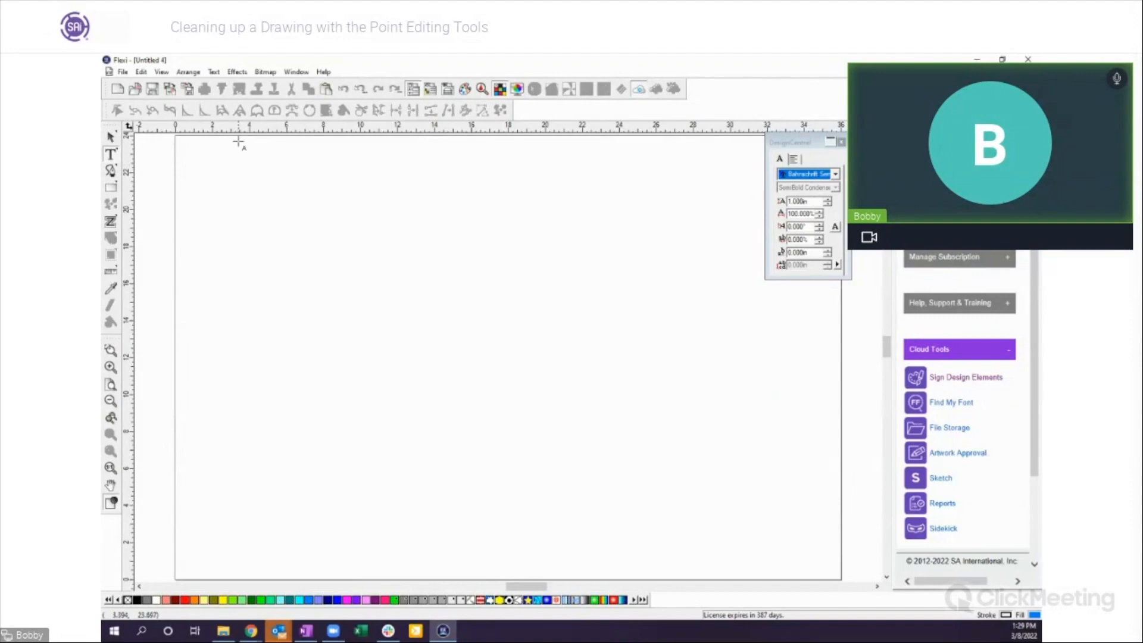
left_click(111, 137)
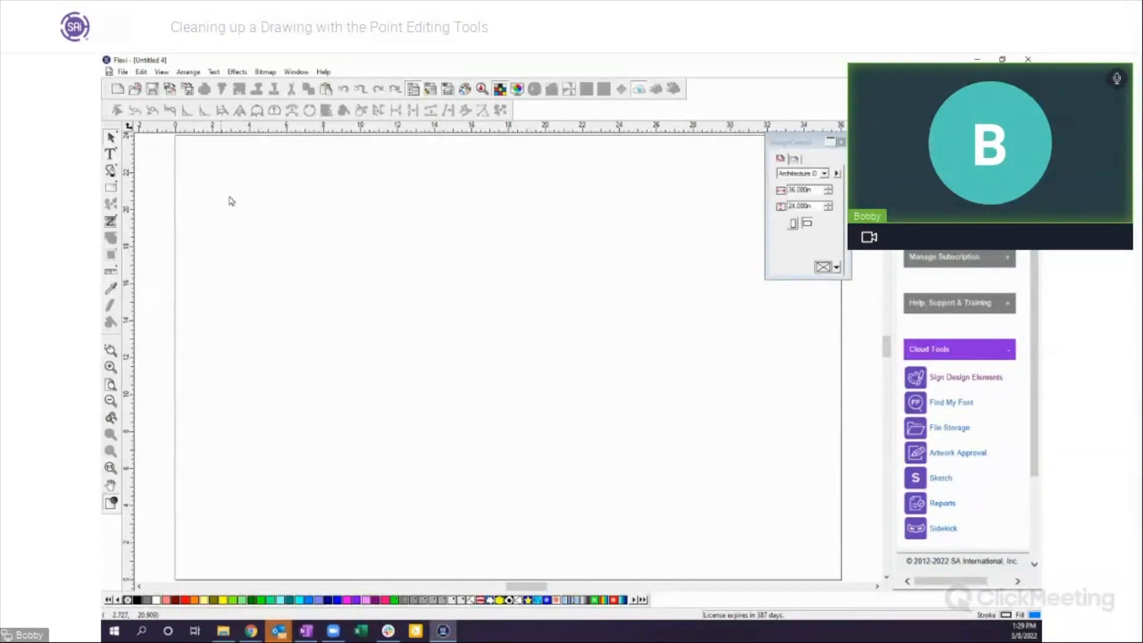
left_click(111, 154)
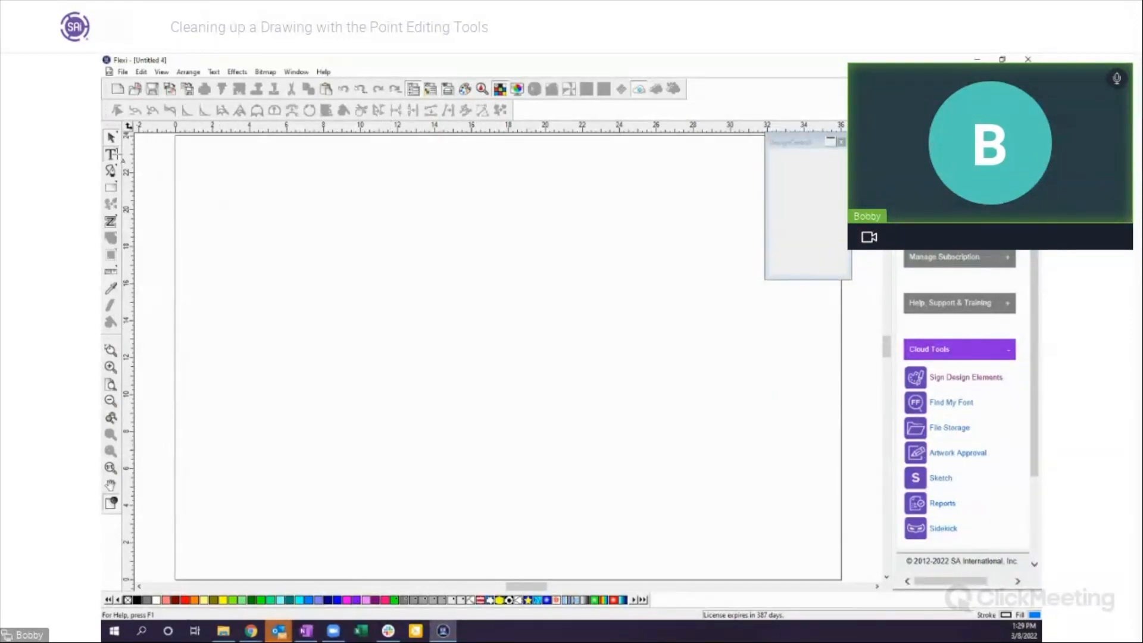
left_click(324, 229)
type("dskf;")
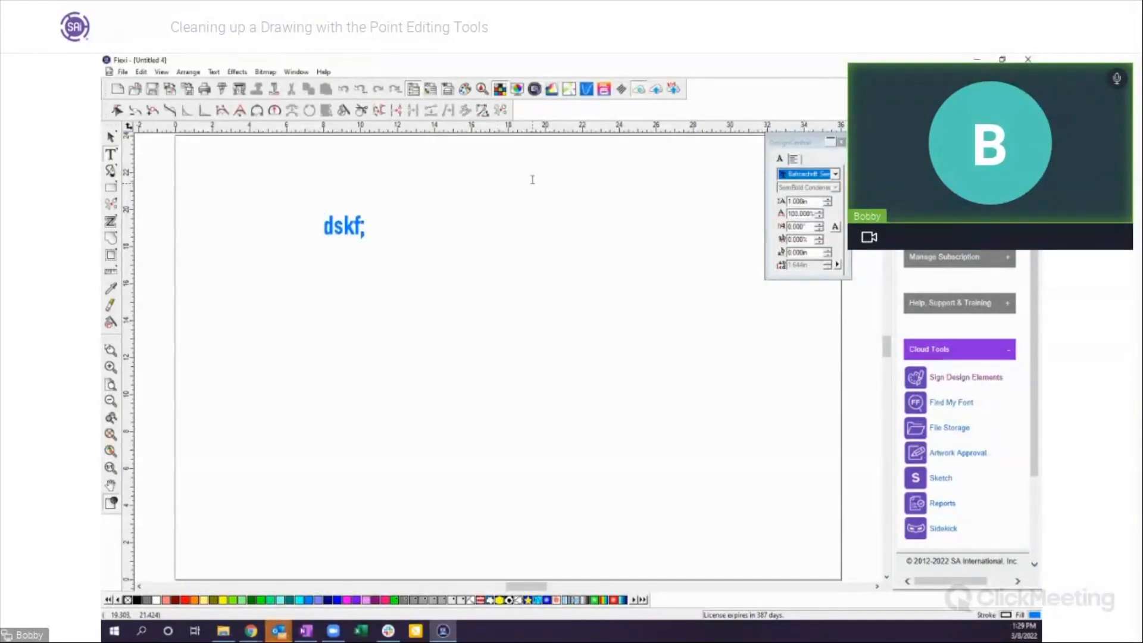
Step: With nothing selected, set the default fill to black and the default text font to Arial Black
left_click(110, 136)
left_click(273, 224)
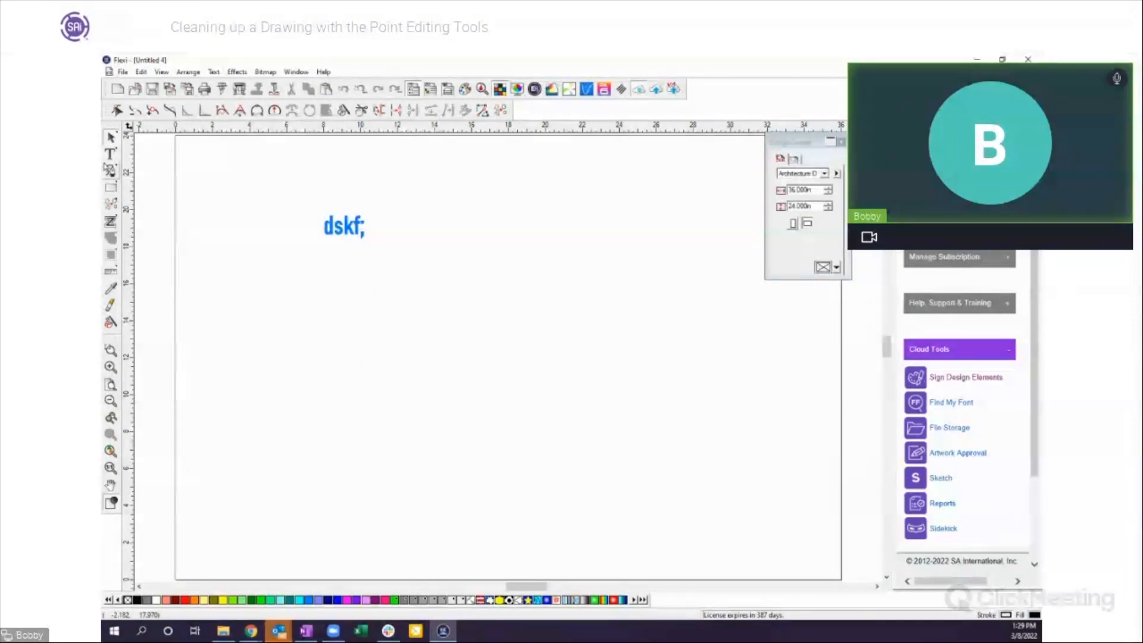
left_click(110, 153)
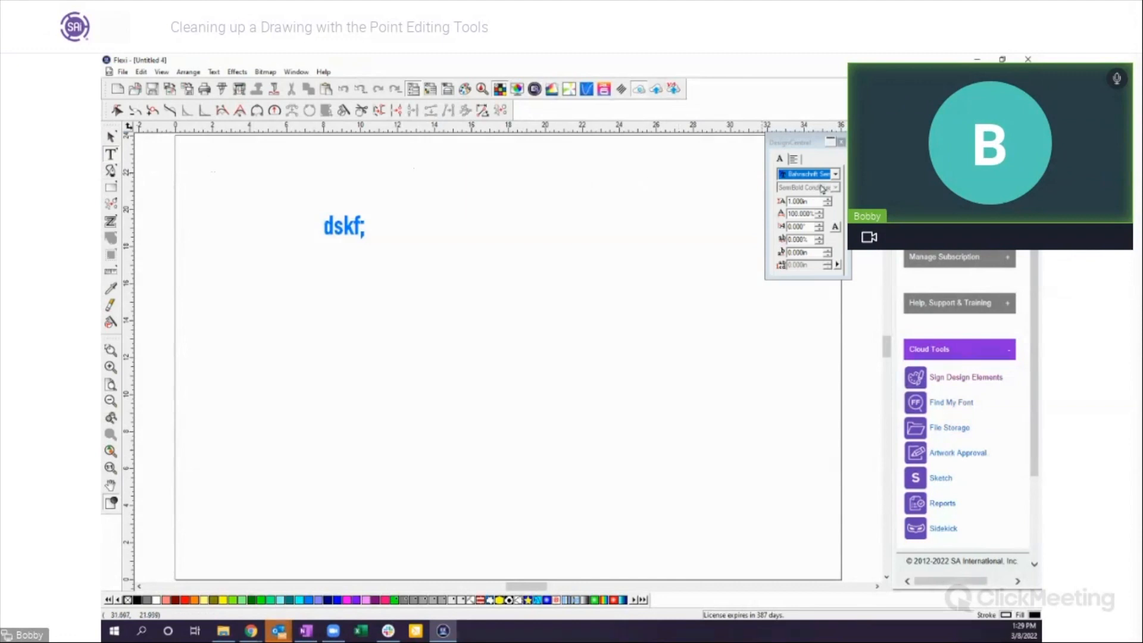
left_click(836, 174)
scroll(830, 292, "up", 8)
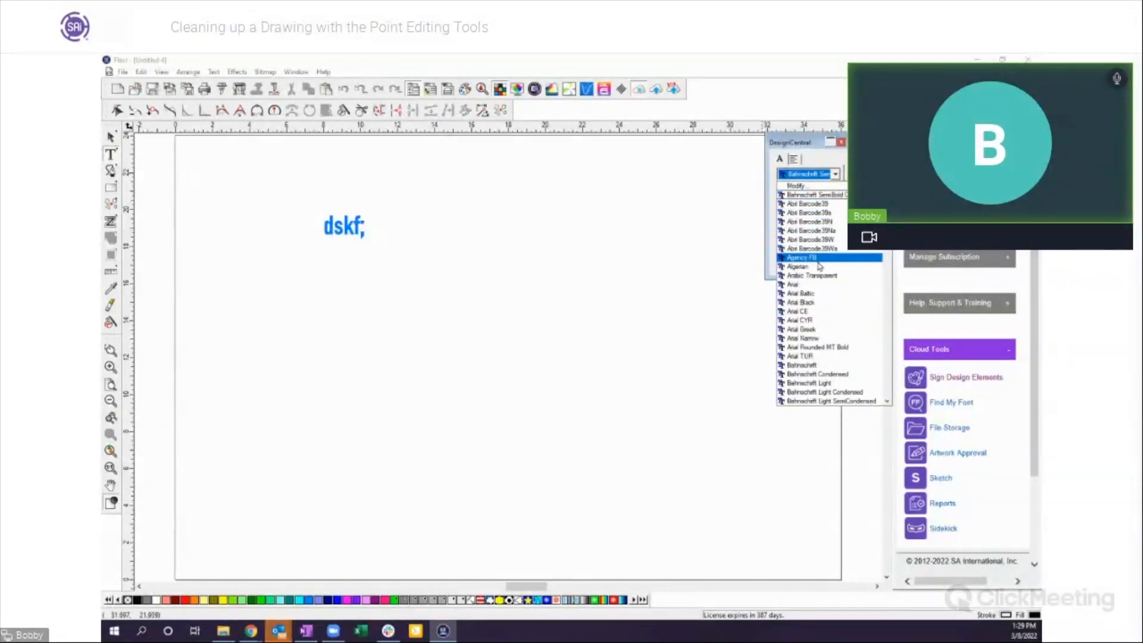
left_click(814, 304)
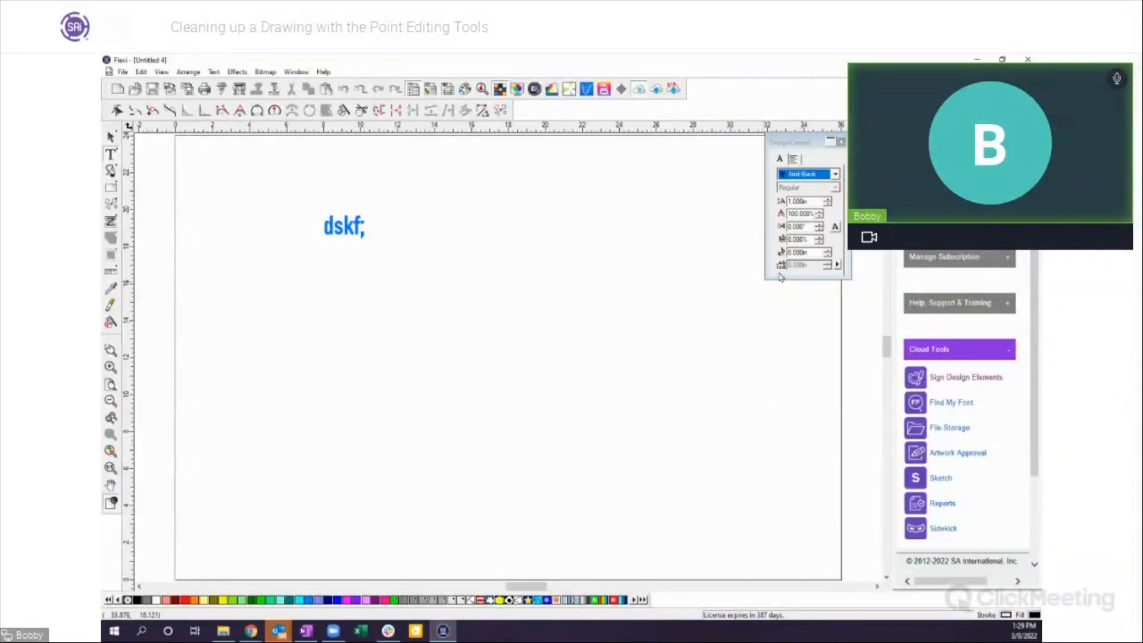
left_click(110, 139)
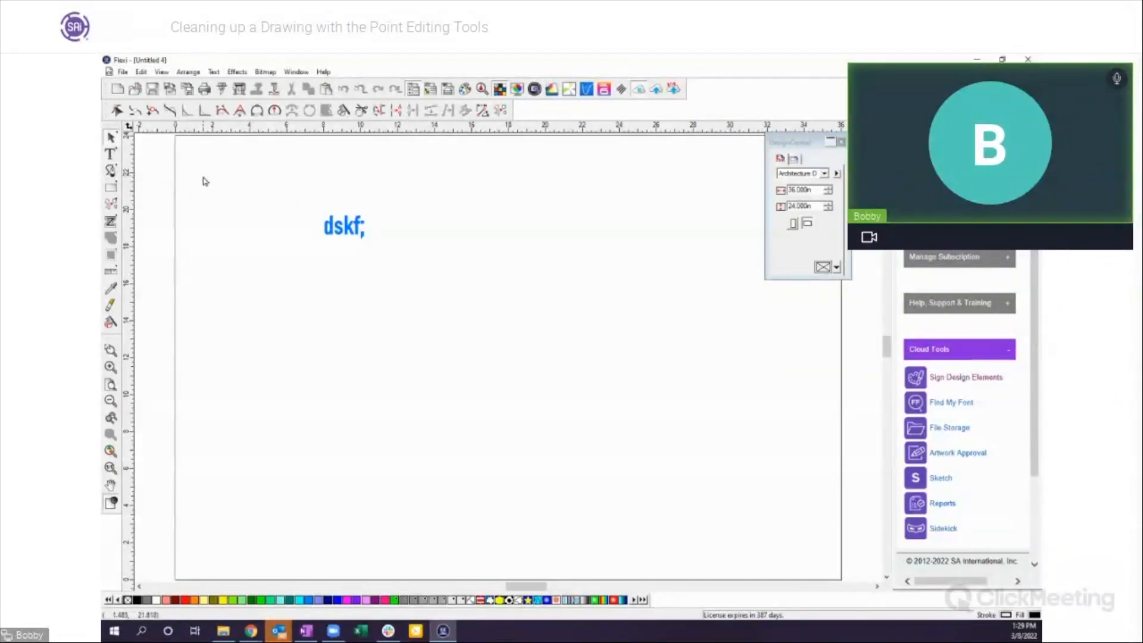
Step: Place the text "dsl;af;lsa" below the blue text, and delete both text objects
left_click(372, 344)
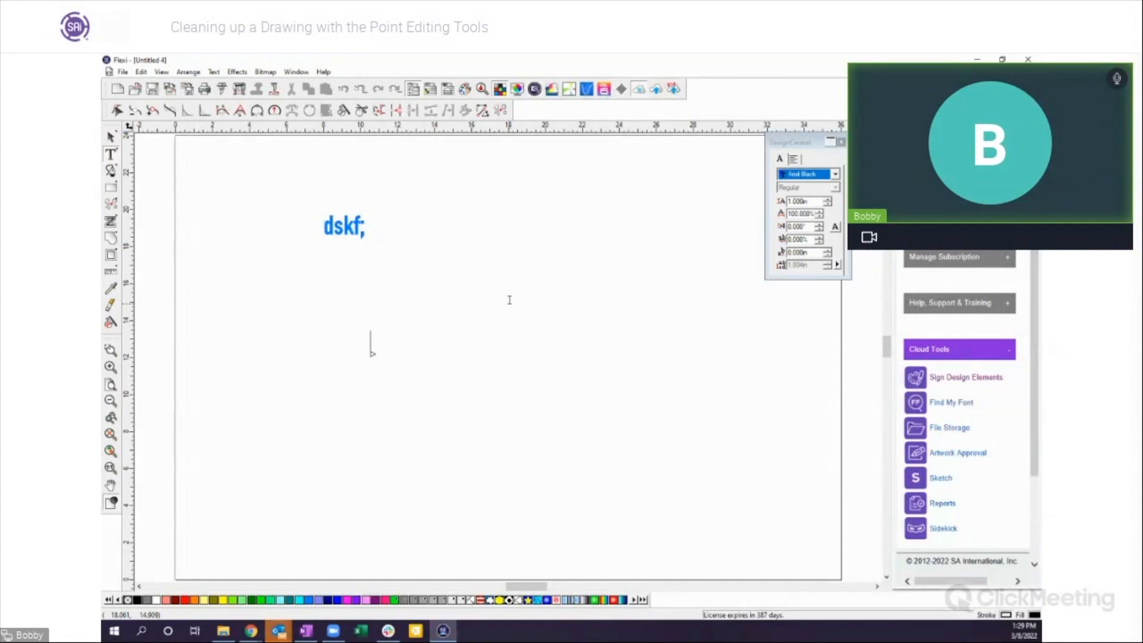
type("dsl;af;lsa")
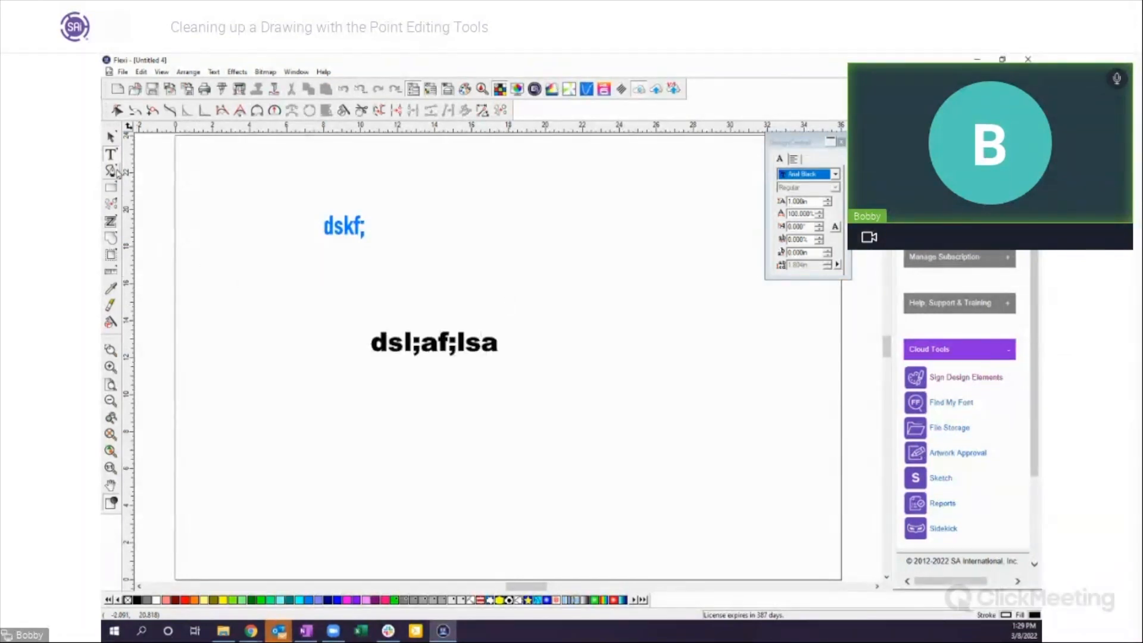
left_click(110, 138)
left_click_drag(288, 196, 623, 332)
key("Delete")
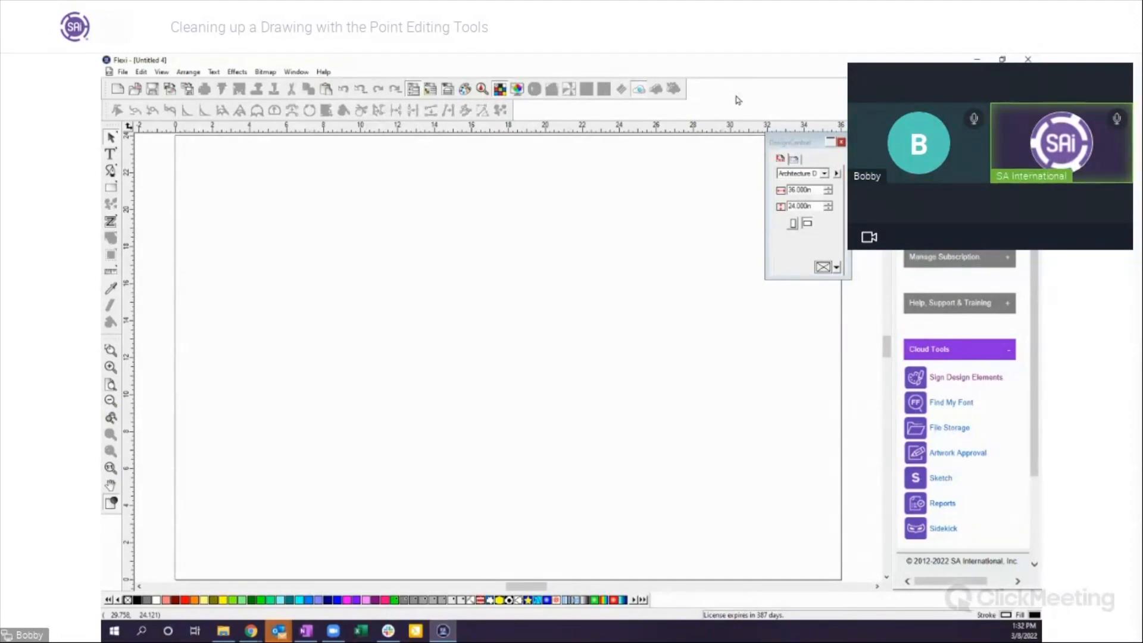
Step: Draw a black rectangle about 13.8 by 6.1 in in the page's upper middle and select it
left_click(111, 187)
mouse_move(329, 223)
left_mouse_down()
mouse_move(556, 303)
mouse_move(587, 341)
left_mouse_up()
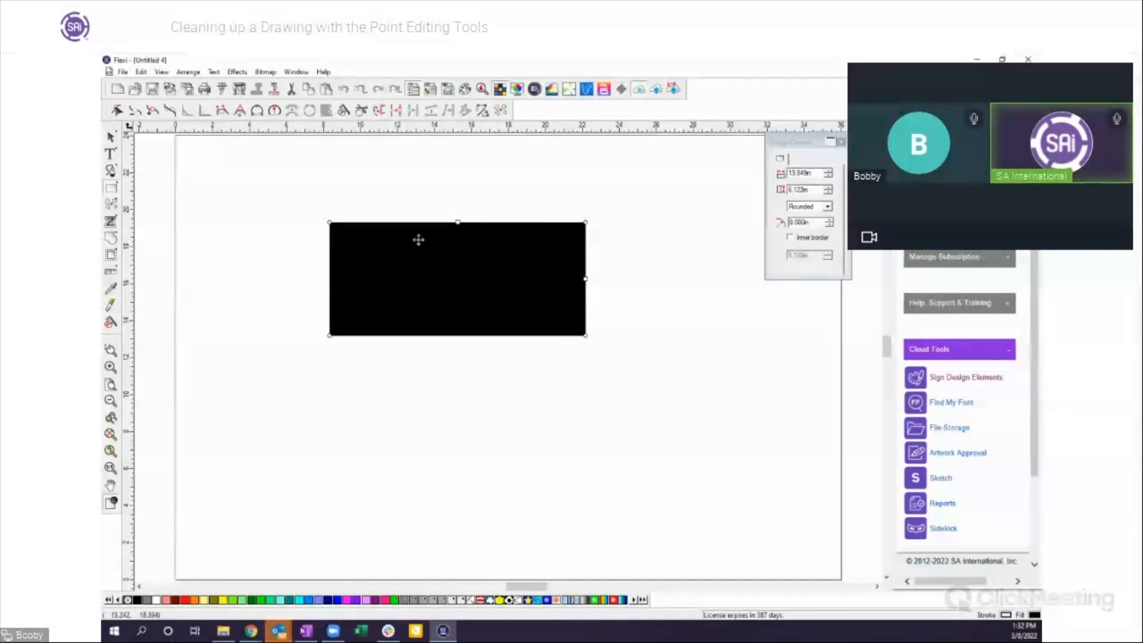
left_click(112, 138)
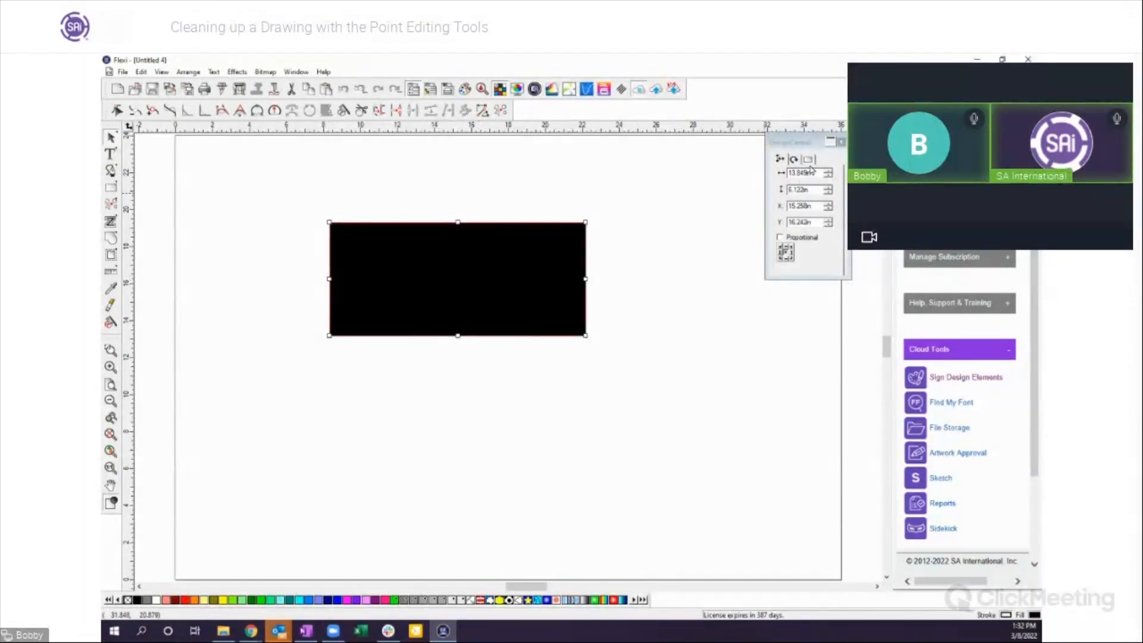
Step: Turn the rectangle's inner border on and off again
left_click(809, 159)
left_click(790, 238)
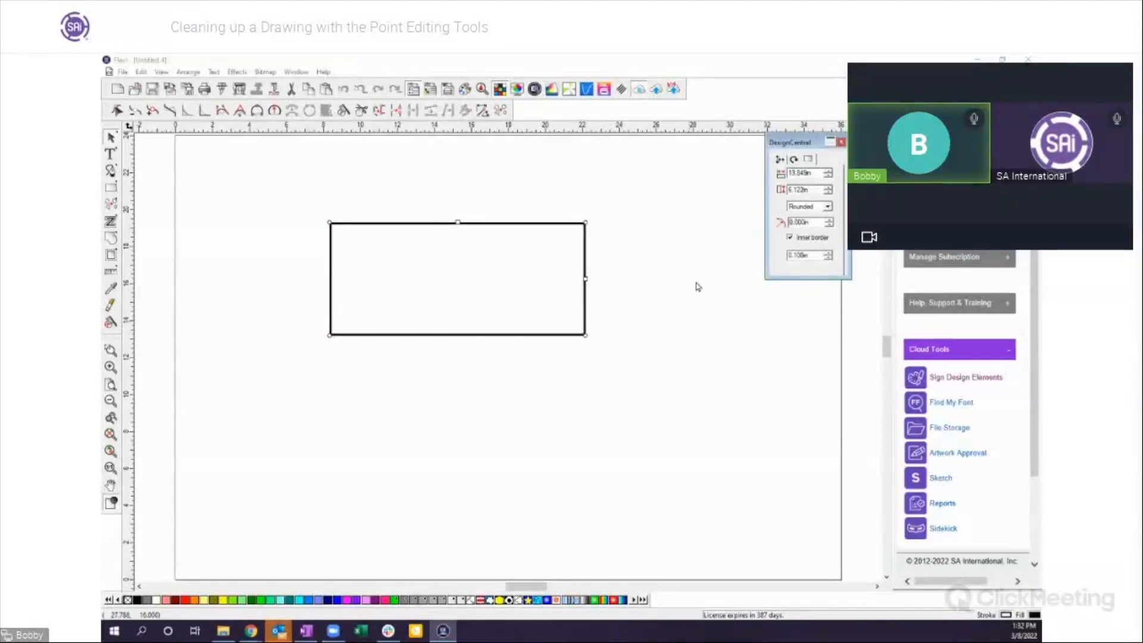
left_click(790, 238)
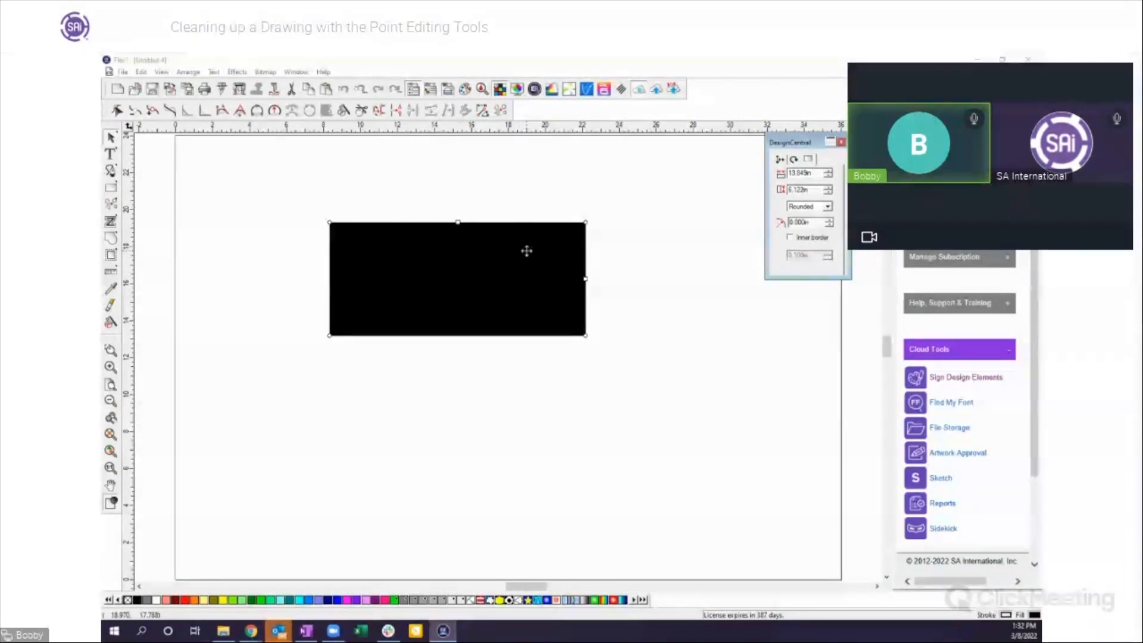
Step: Fill the rectangle with light yellow and deselect it
left_click(215, 602)
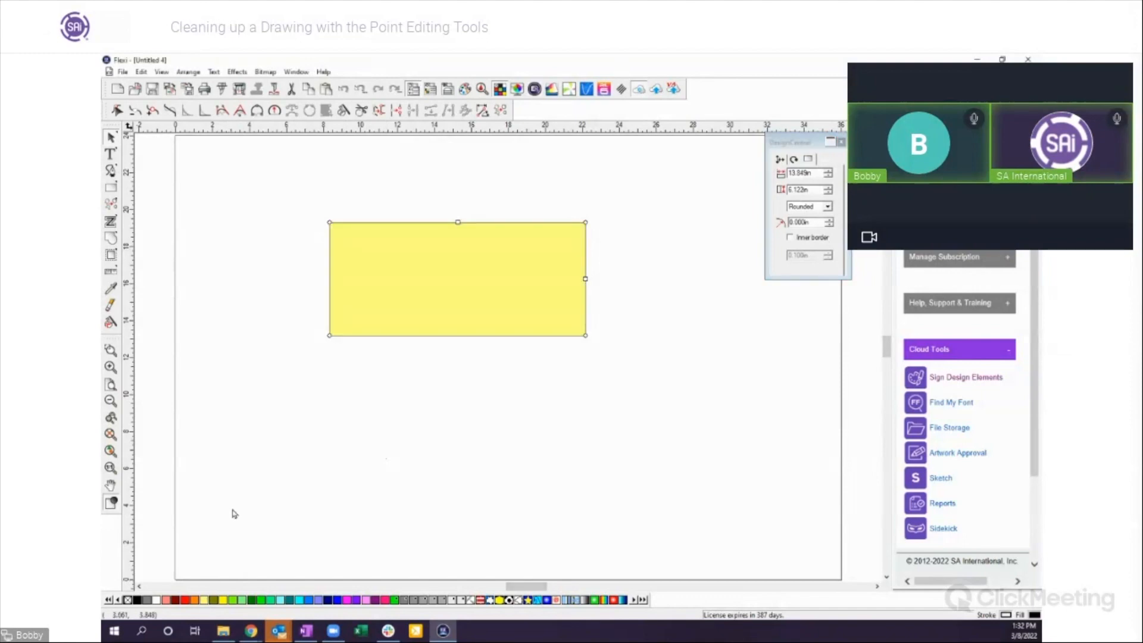
left_click(251, 469)
left_click(434, 327)
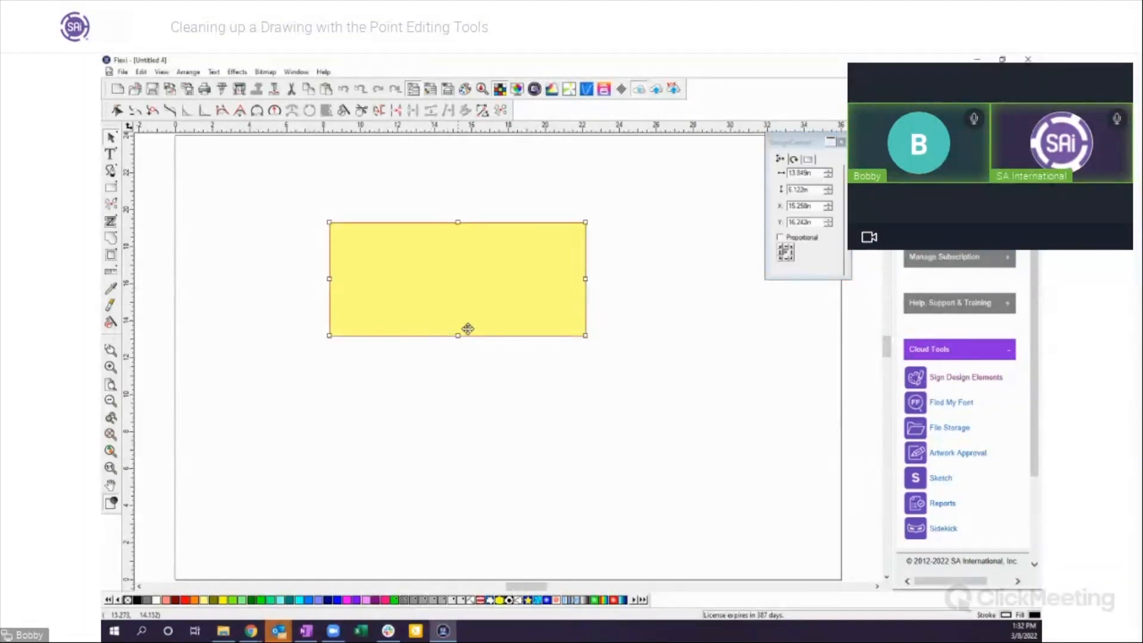
left_click(511, 362)
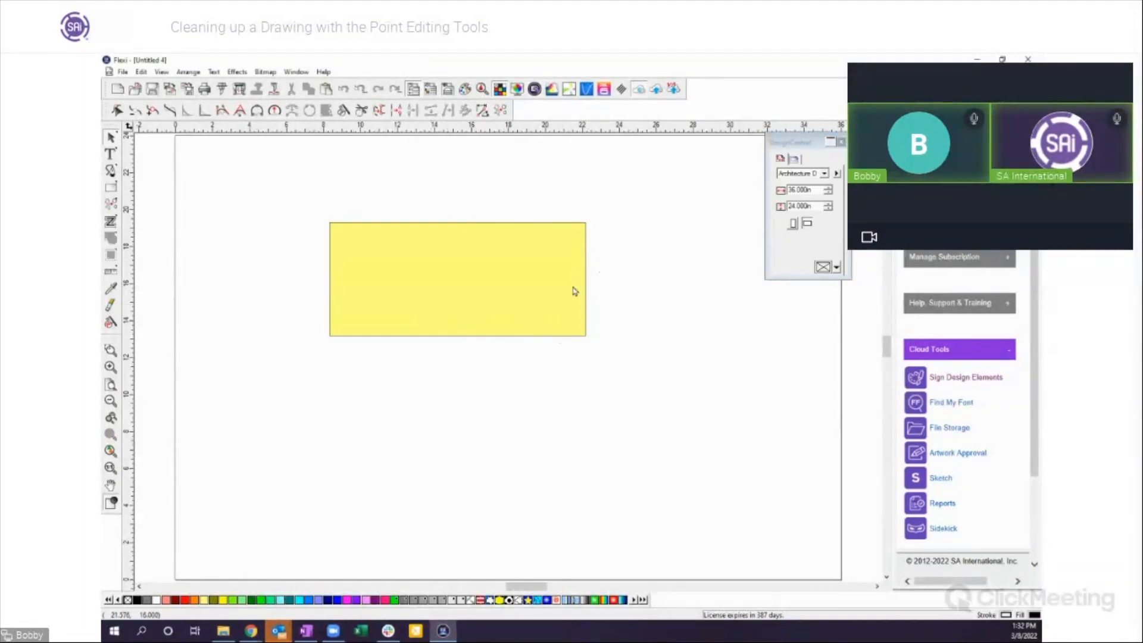
Step: Examine the yellow rectangle's upper-left corner and edges up close, and return to a view of the whole rectangle
left_click_drag(315, 214, 360, 241)
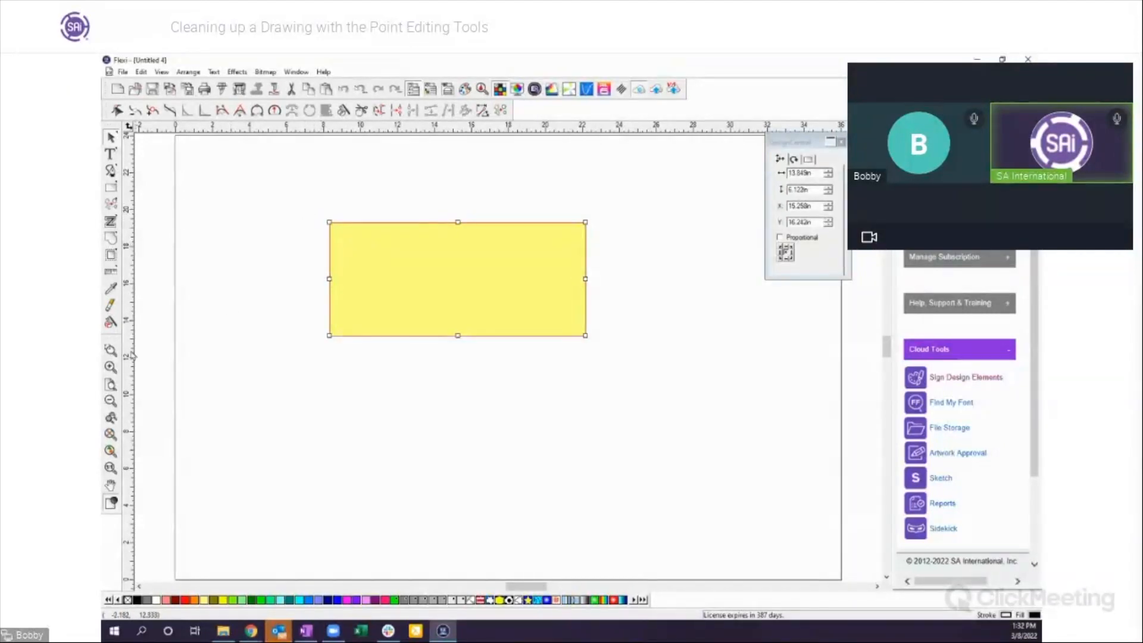
left_click_drag(316, 216, 367, 248)
left_click(111, 350)
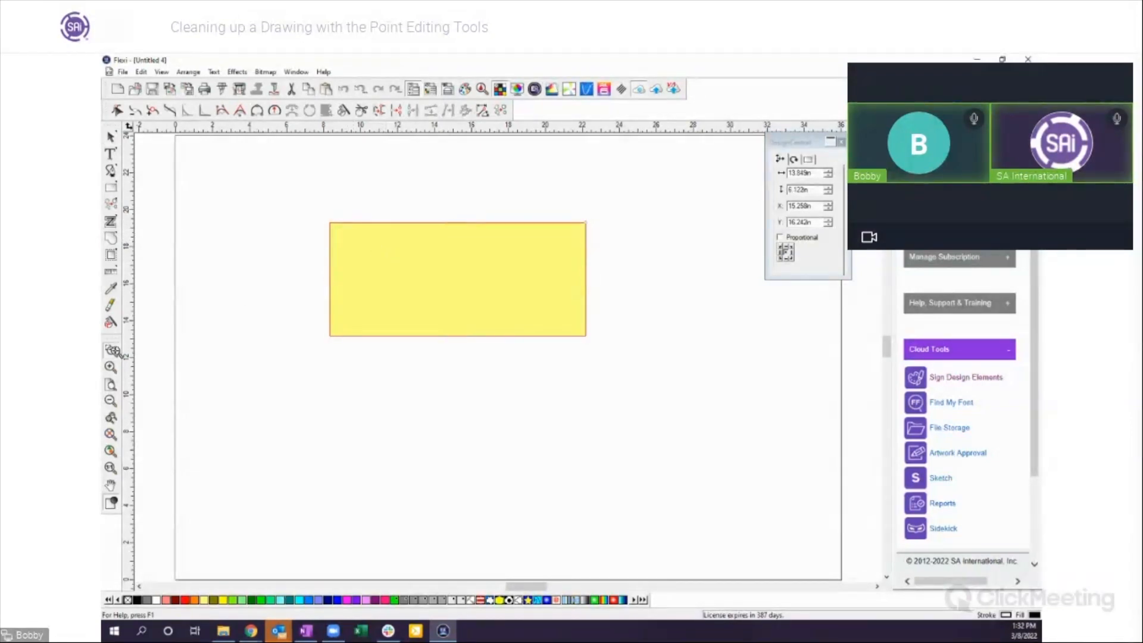
left_click_drag(320, 219, 336, 235)
left_click(501, 289)
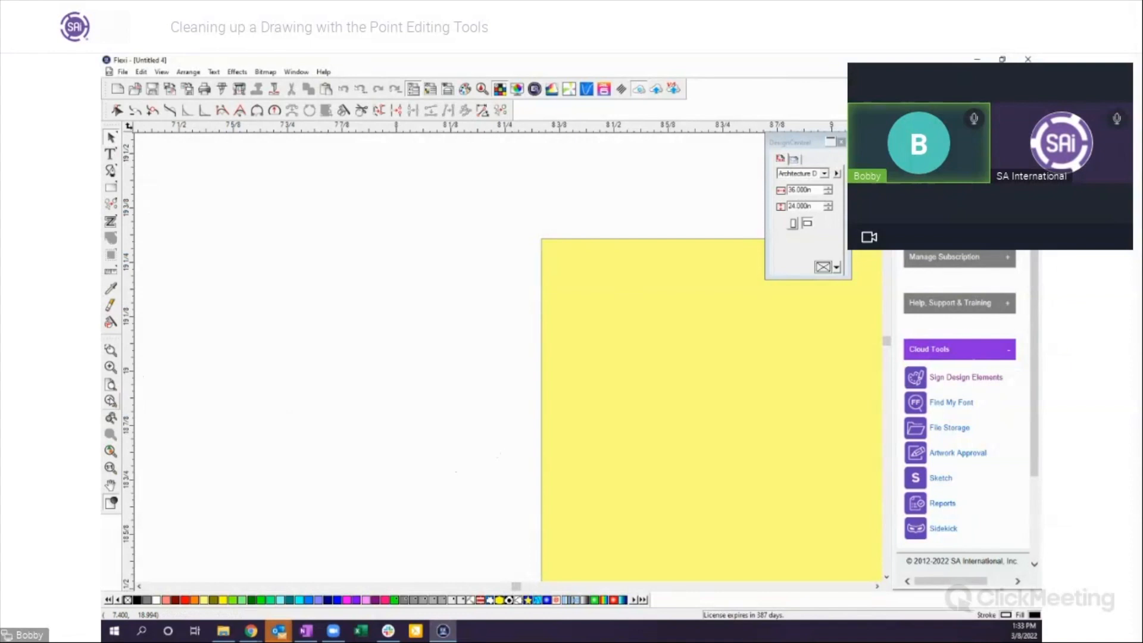
left_click(111, 401)
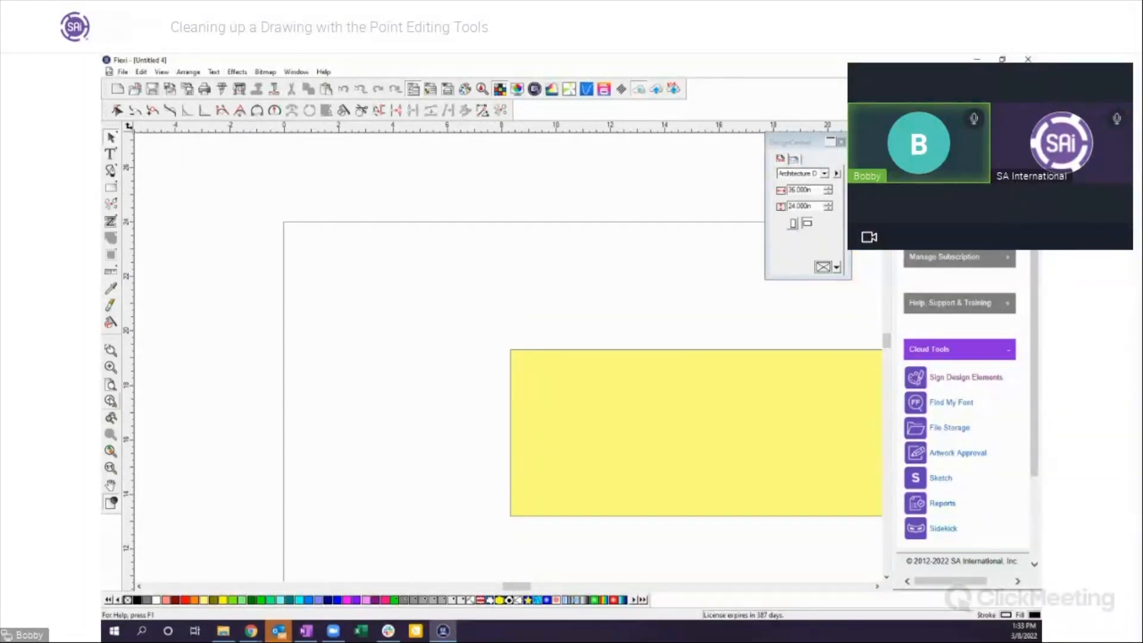
left_click(876, 586)
left_click(877, 586)
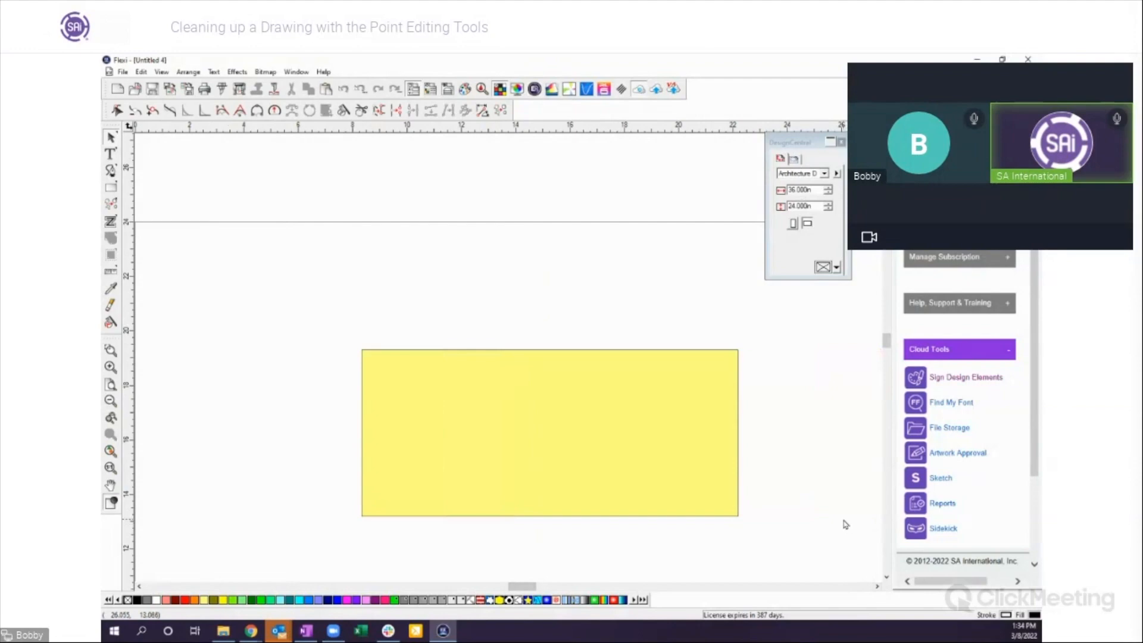
scroll(846, 524, "down", 1)
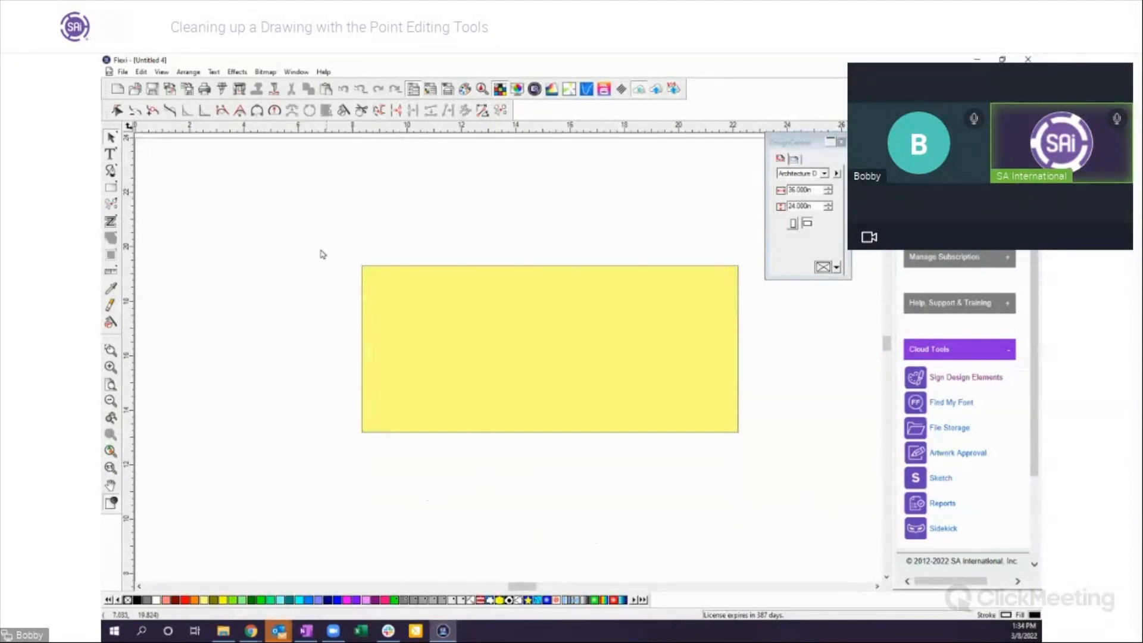
left_click_drag(312, 245, 748, 480)
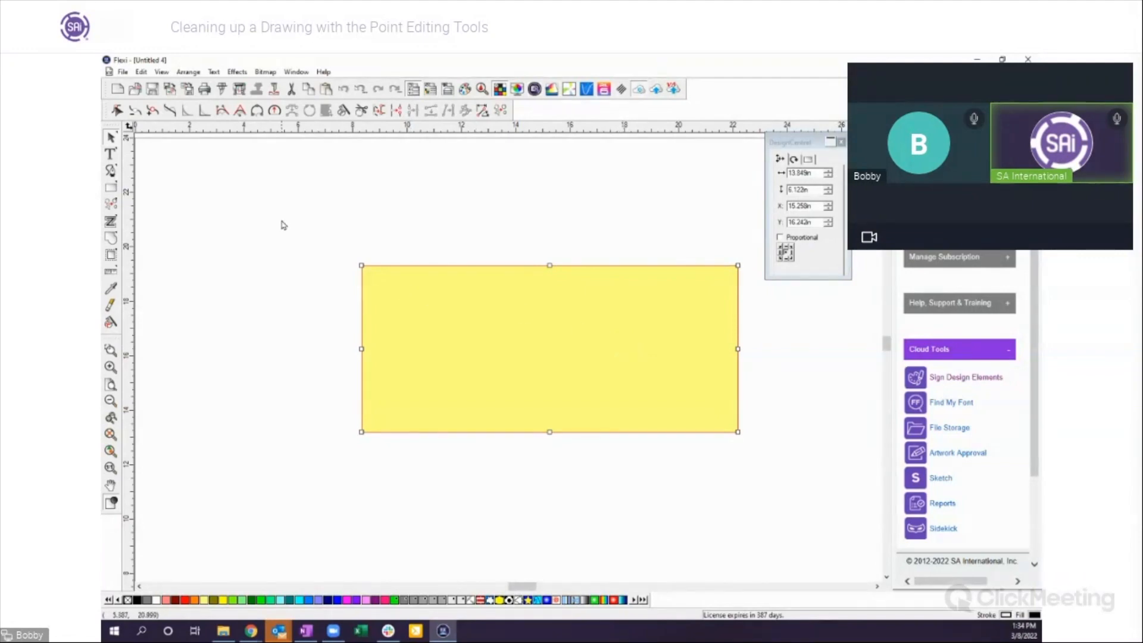
left_click(301, 207)
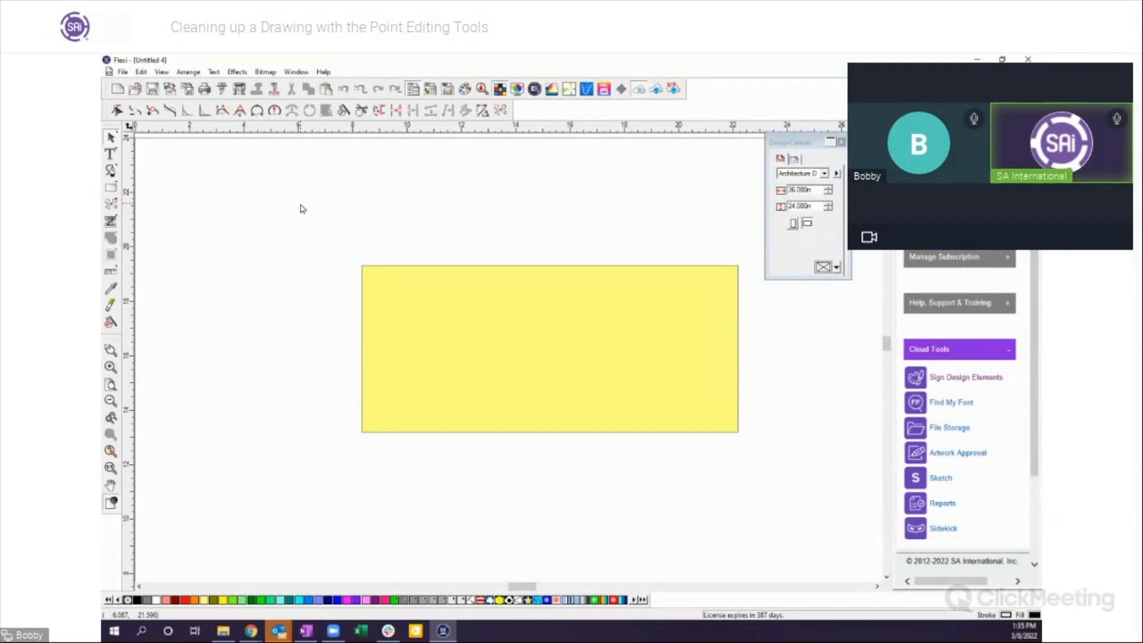
Step: Delete the yellow rectangle and show the entire empty page
left_click(469, 338)
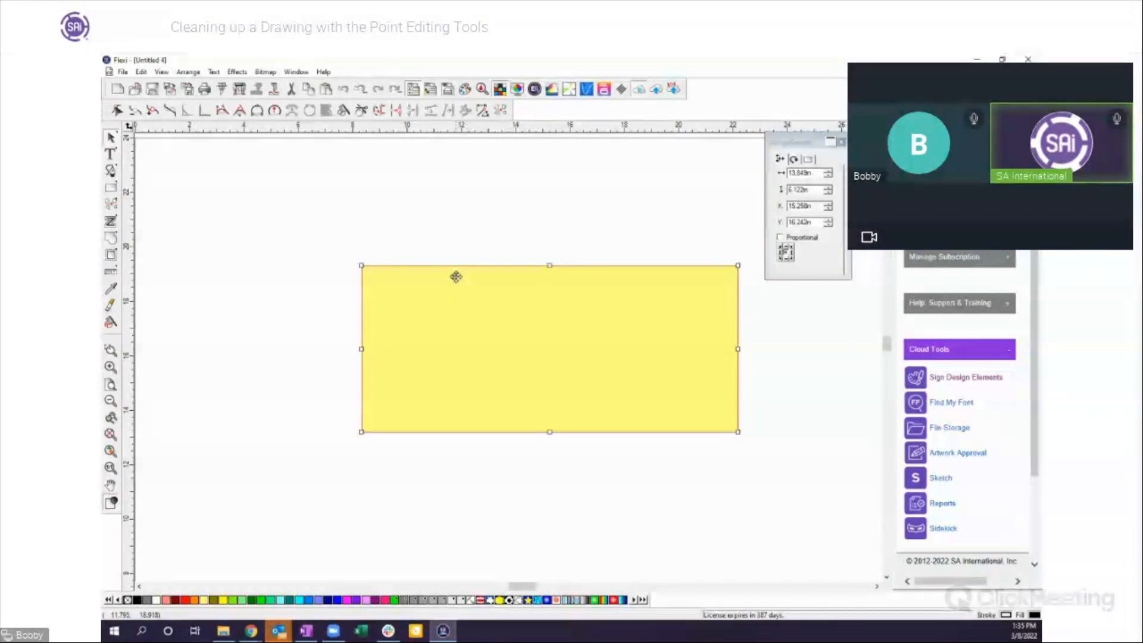
key("Delete")
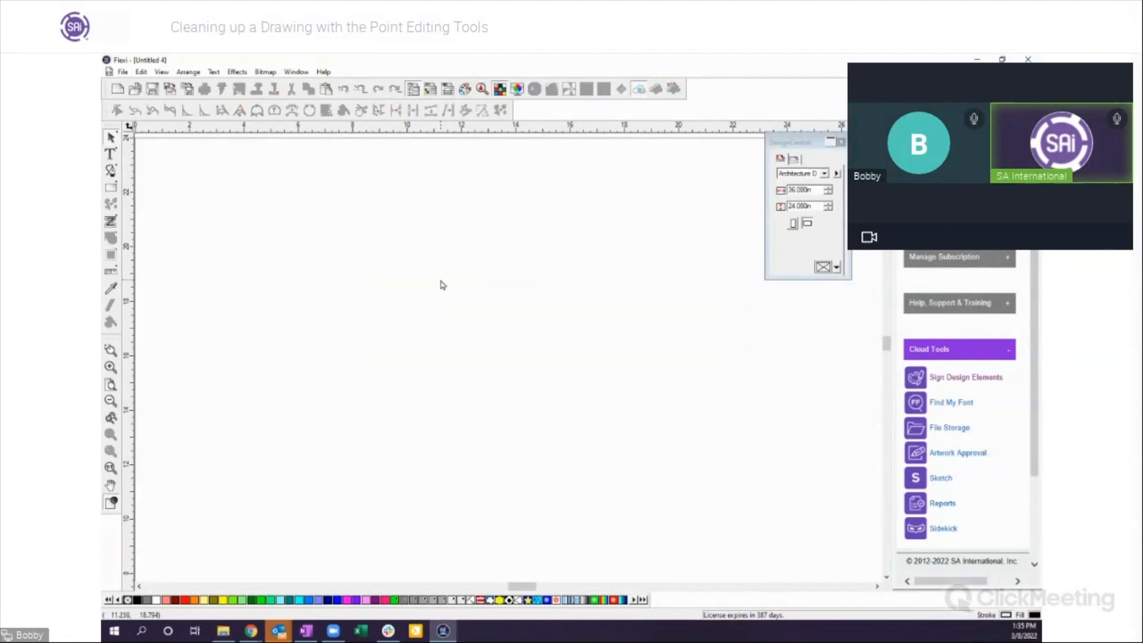
left_click(110, 385)
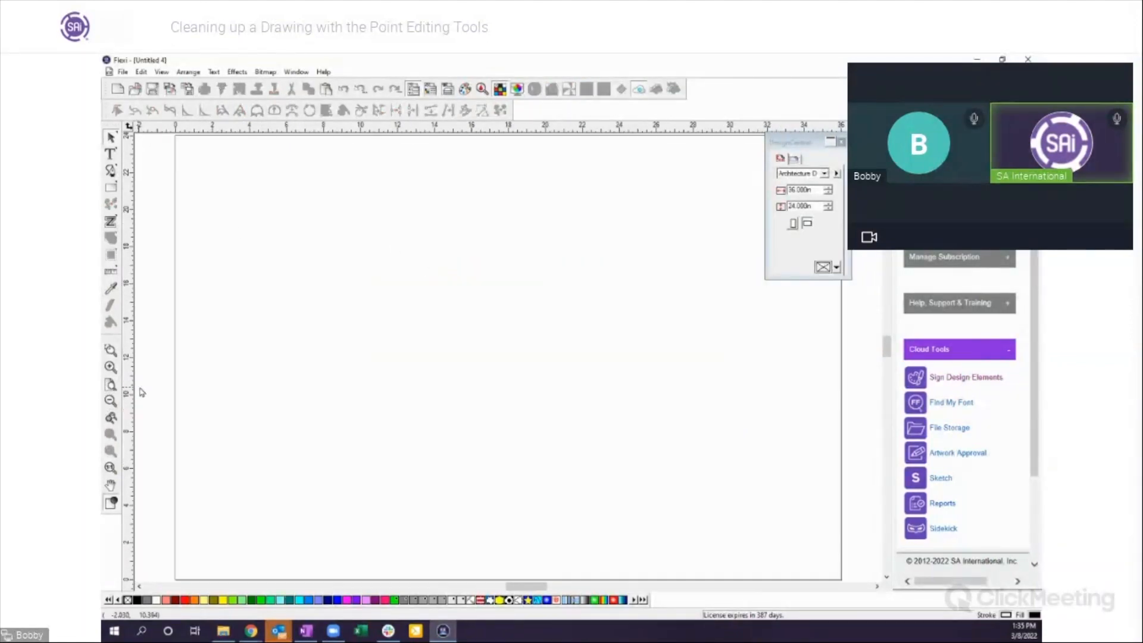